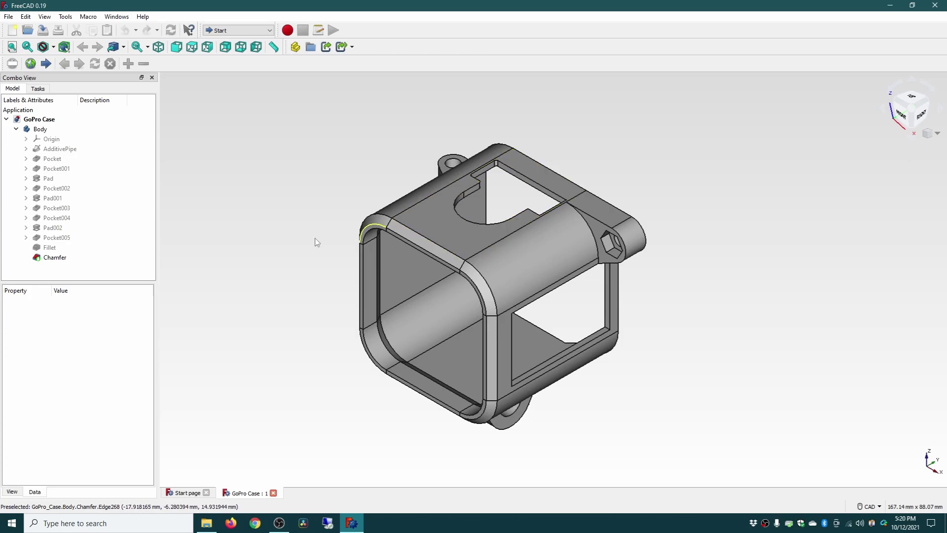
Orbit the GoPro Case model to a right-side view, then pan the Back Plate GoPro part into view
middle_drag(656, 371, 645, 266)
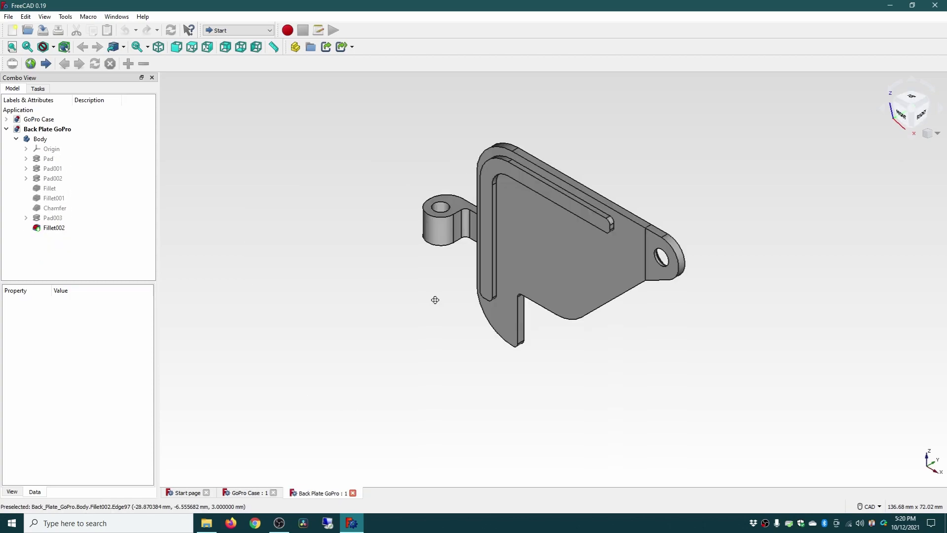
middle_drag(434, 298, 616, 336)
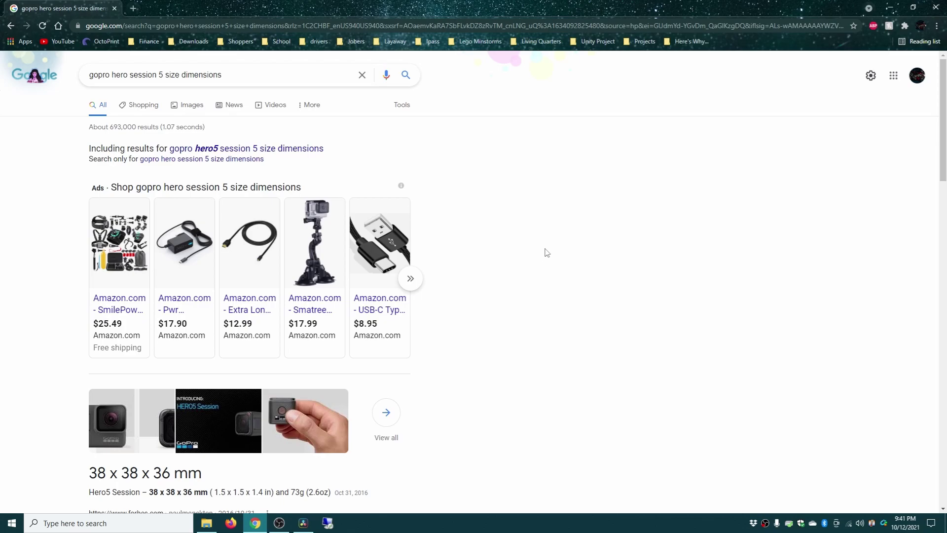
Scroll the Hero5 Session search results and highlight the 38 x 38 x 36 mm dimensions
scroll(522, 226, down, 3)
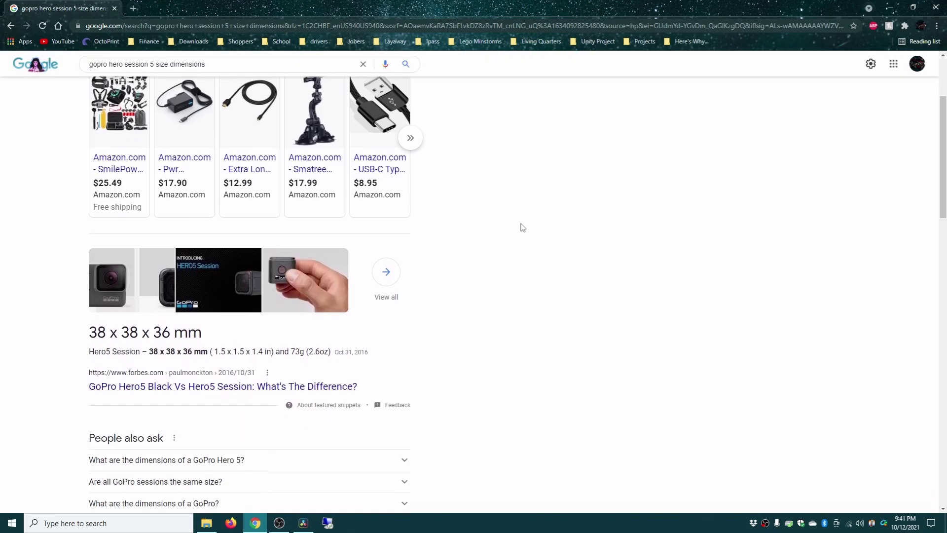
scroll(522, 226, down, 1)
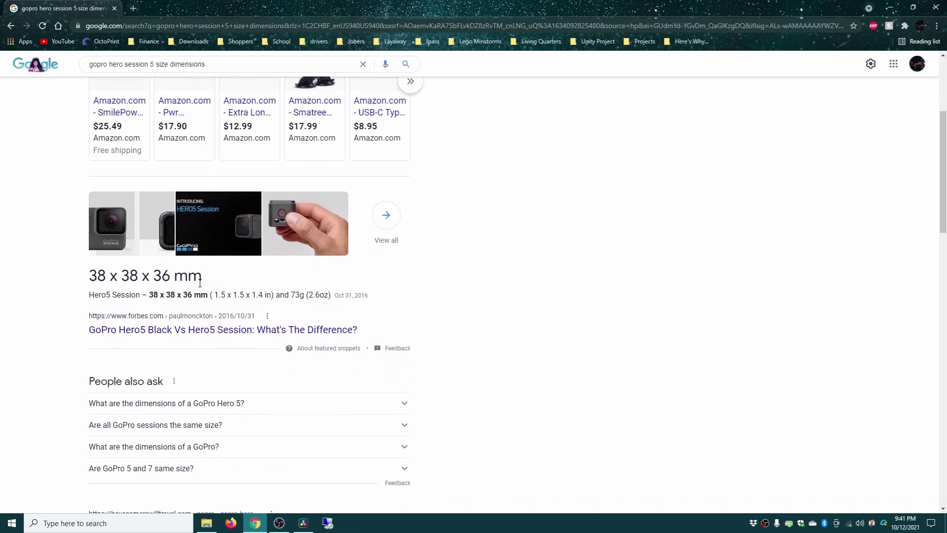
drag(95, 280, 203, 280)
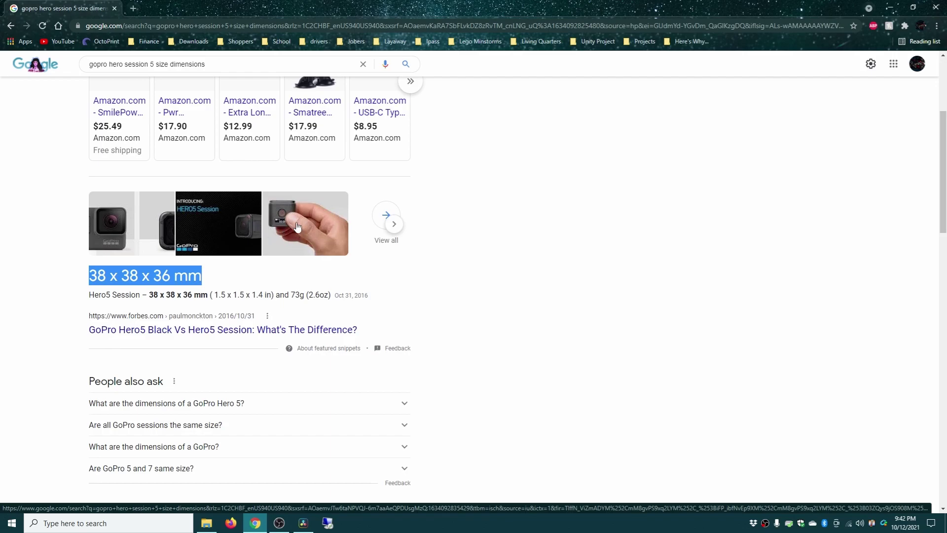
scroll(442, 310, down, 4)
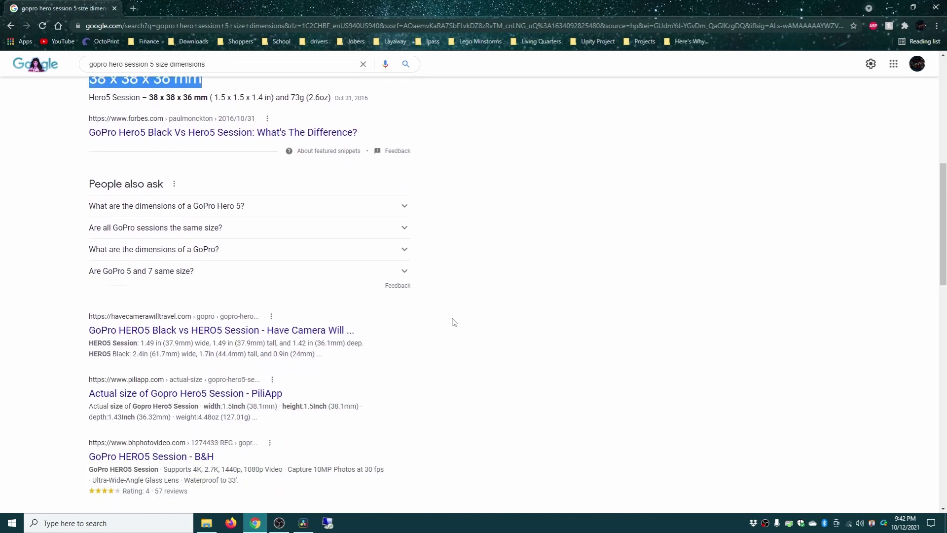
scroll(450, 320, up, 6)
scroll(454, 323, up, 2)
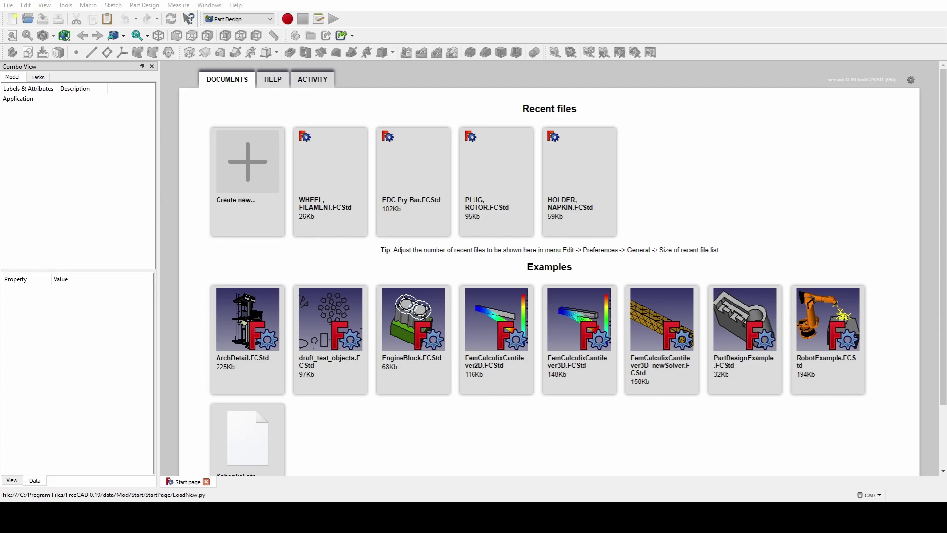
Create a new Part Design document with a body and a sketch on YZ_Plane
click(247, 163)
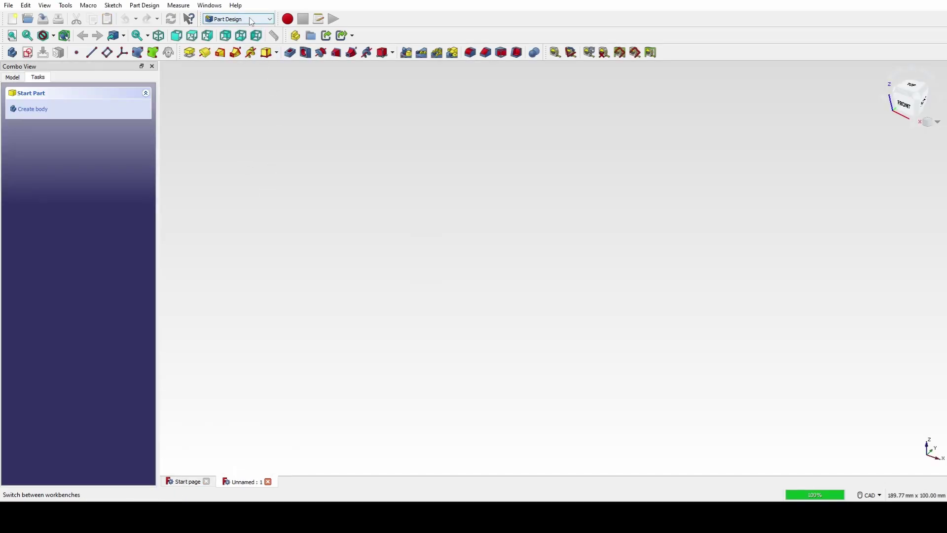
click(251, 20)
click(237, 116)
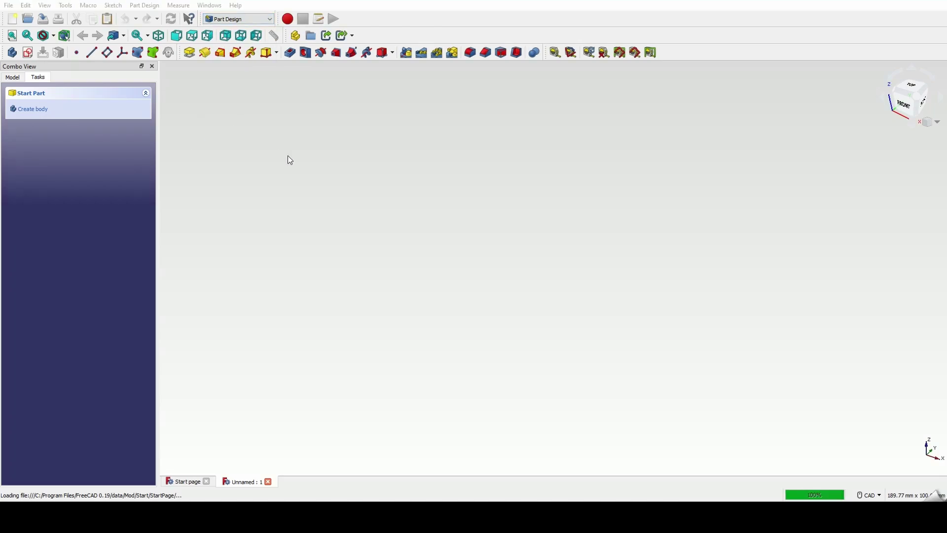
click(34, 110)
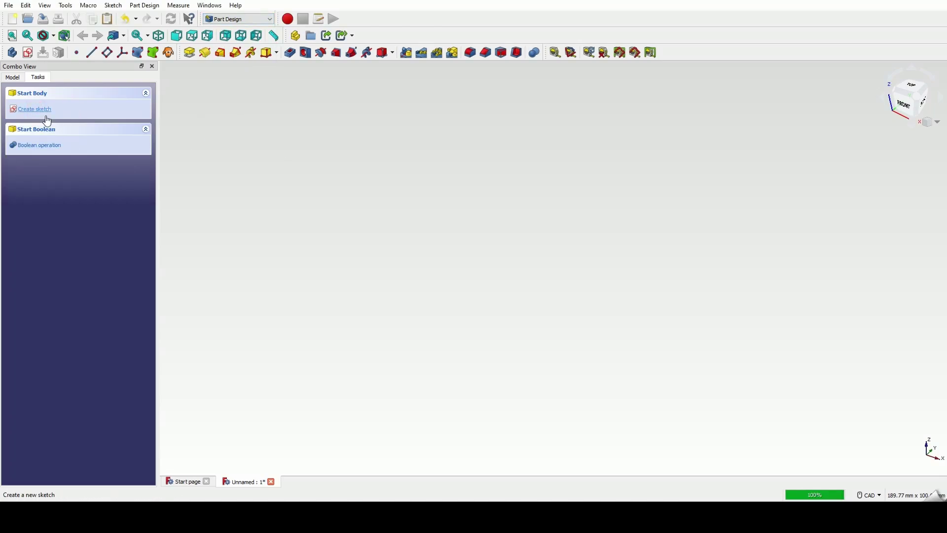
click(45, 112)
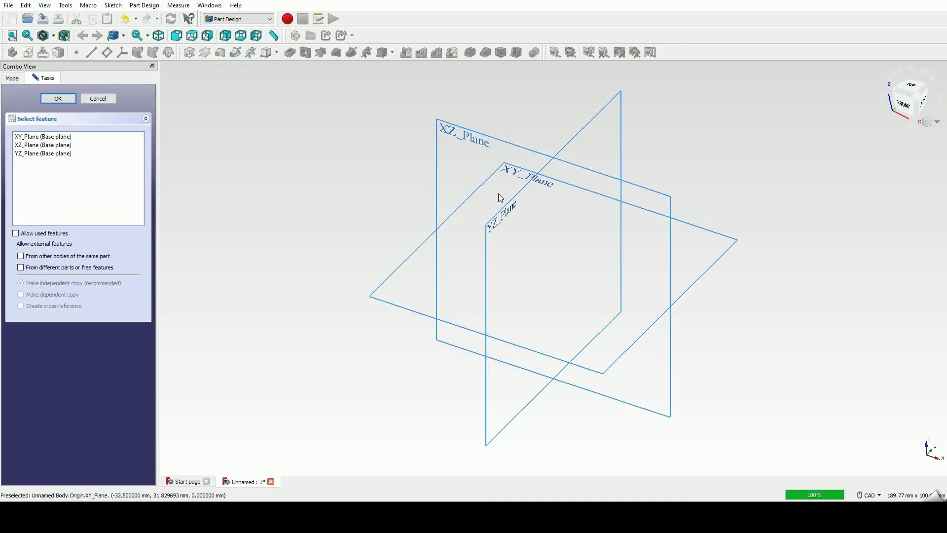
click(499, 214)
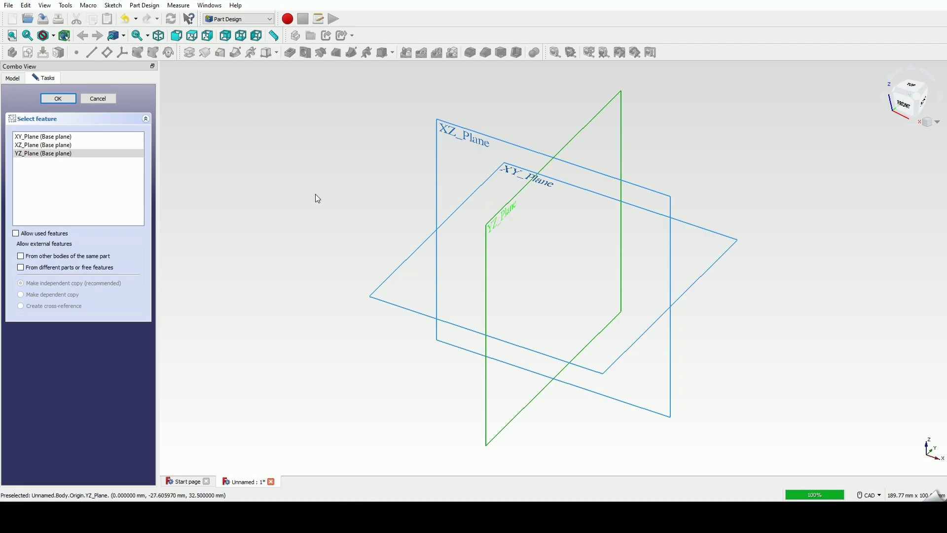
click(59, 98)
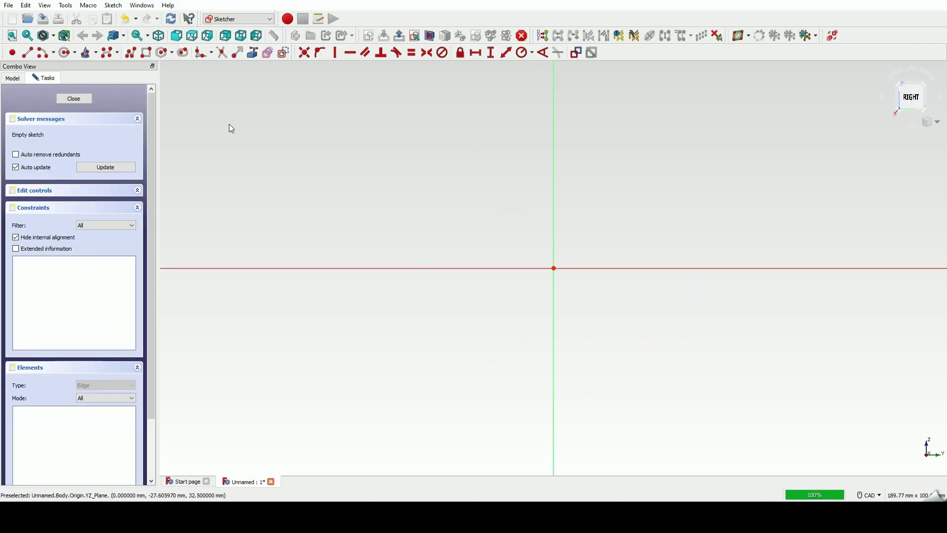
Draw a closed seven-segment polyline profile starting and ending on the vertical axis
click(131, 53)
click(554, 132)
click(670, 132)
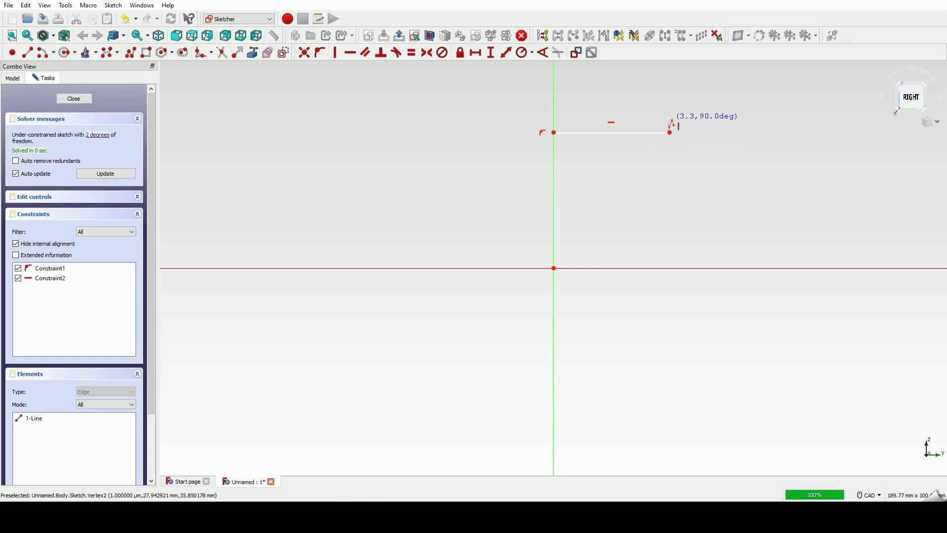
click(670, 118)
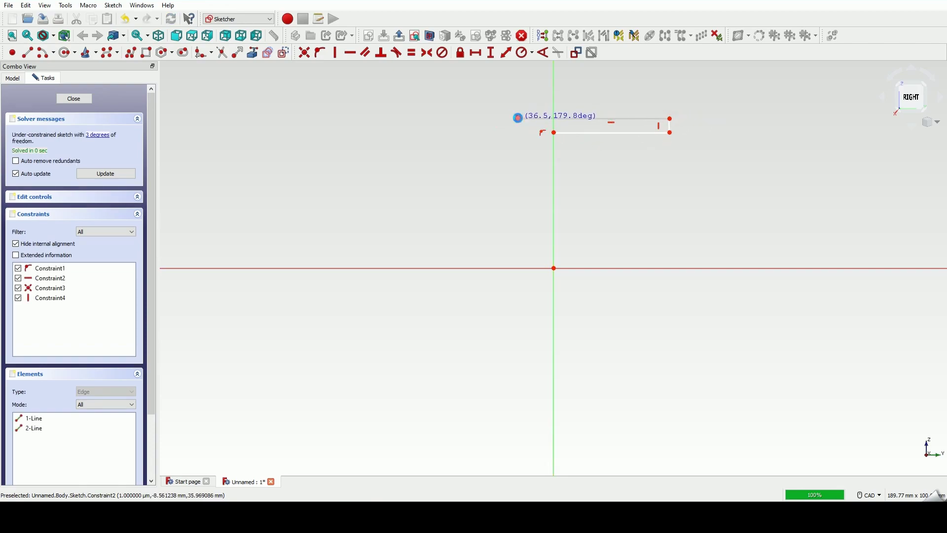
click(518, 118)
click(502, 135)
click(502, 146)
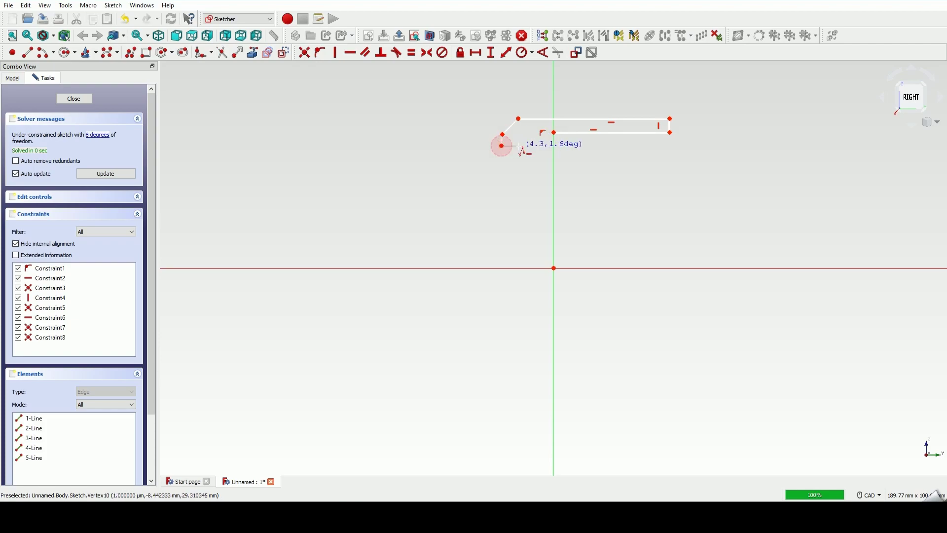
click(534, 146)
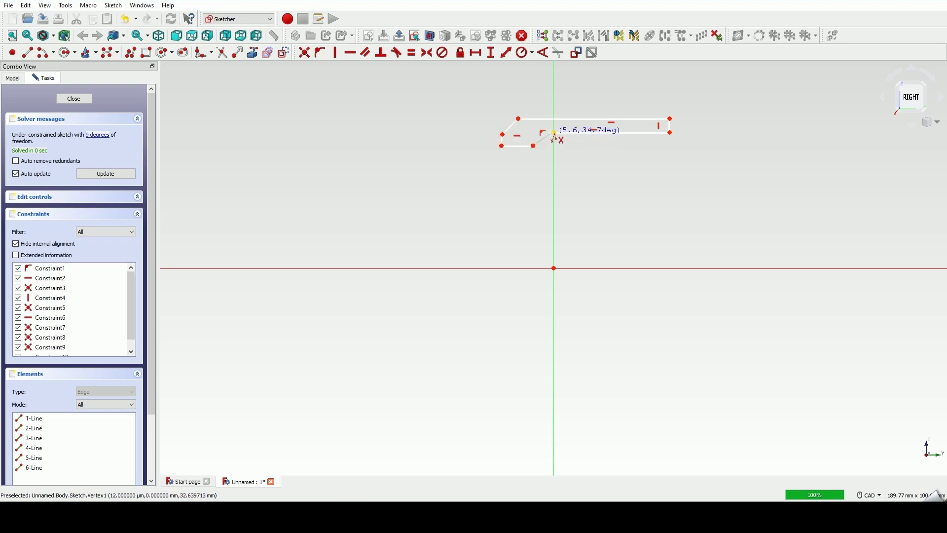
click(554, 132)
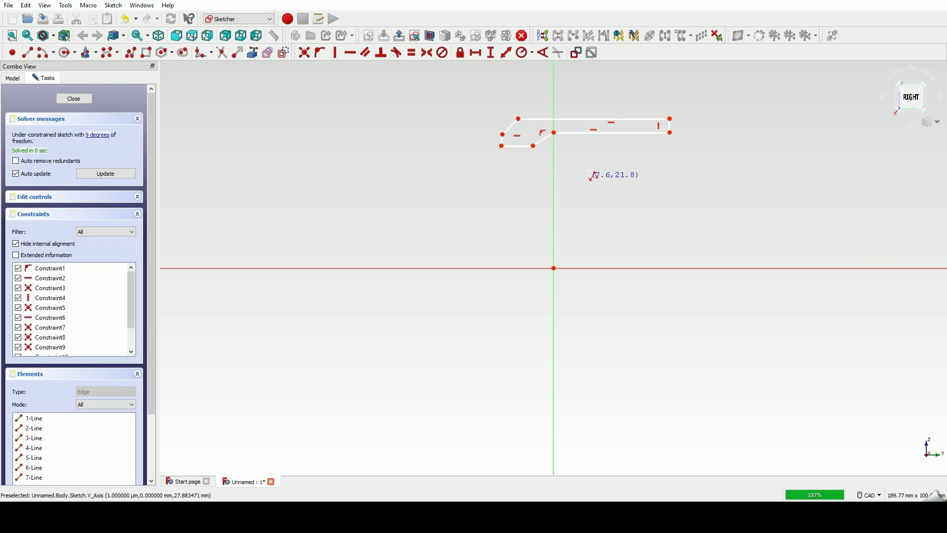
Make the profile's two slanted edges parallel
click(546, 141)
click(512, 127)
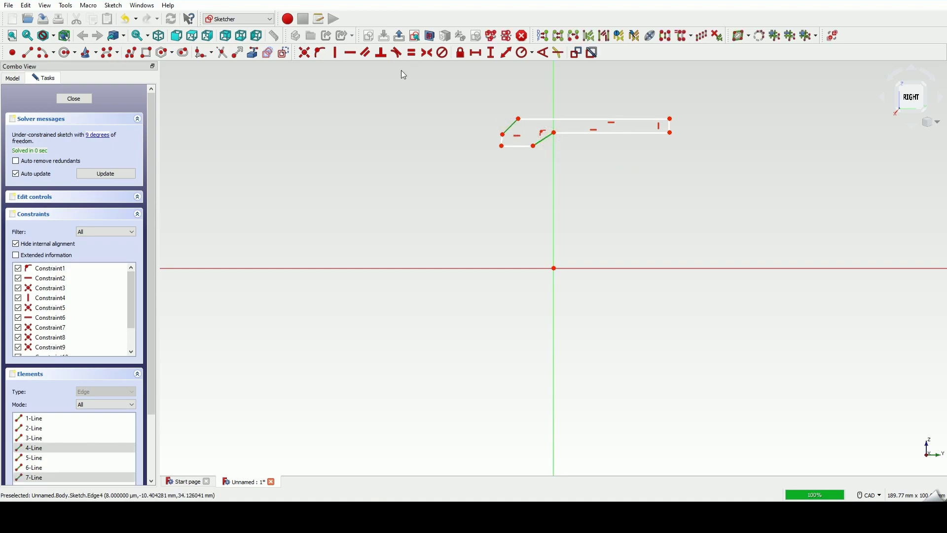
click(365, 52)
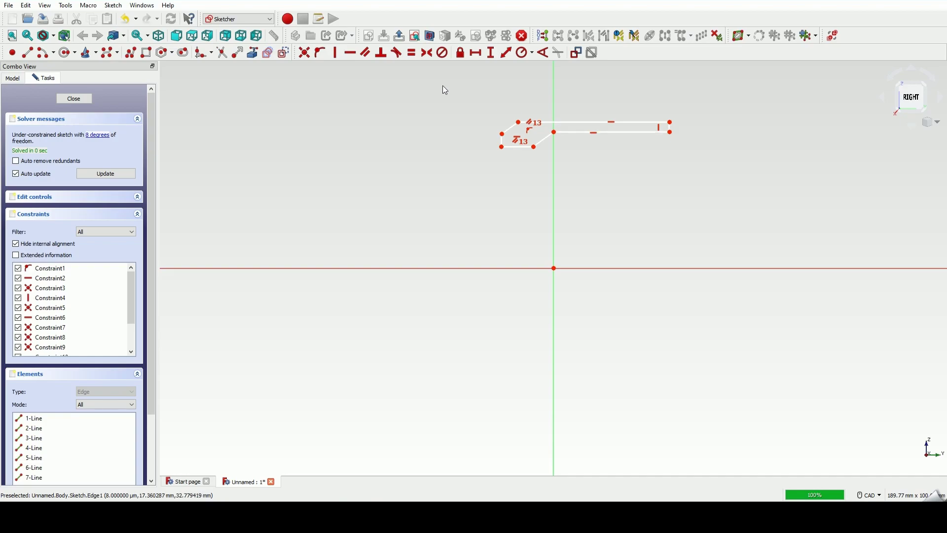
Place two points below the axis and make the right end corner symmetric to the right point about the horizontal axis
click(12, 52)
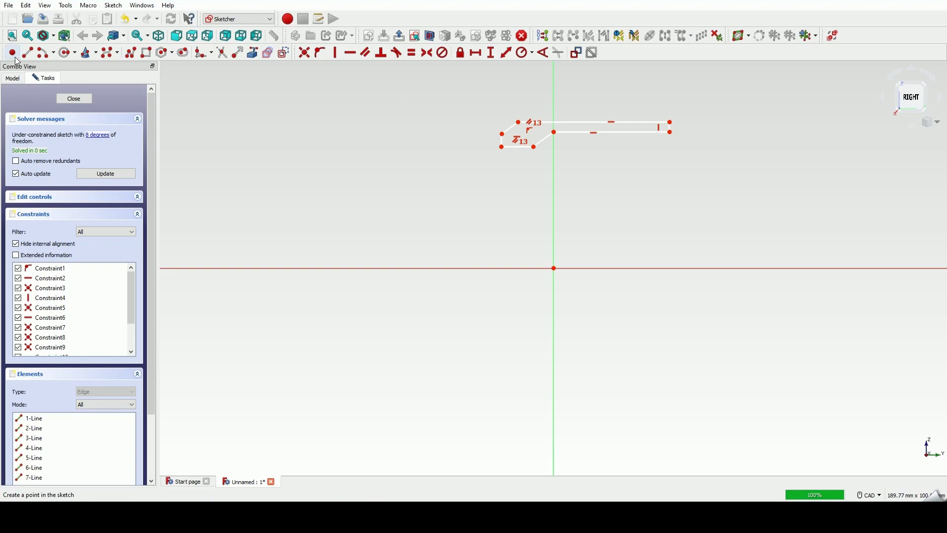
click(666, 329)
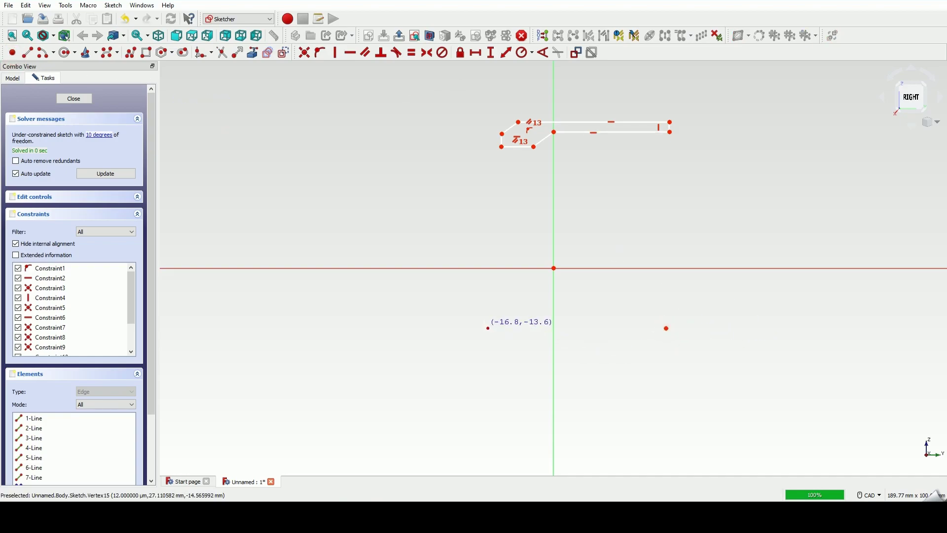
click(491, 326)
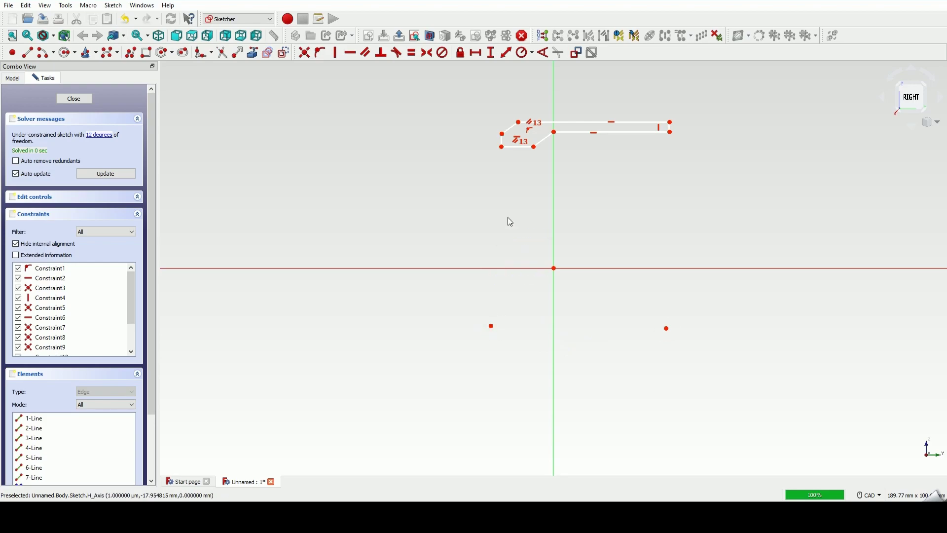
click(671, 132)
click(666, 328)
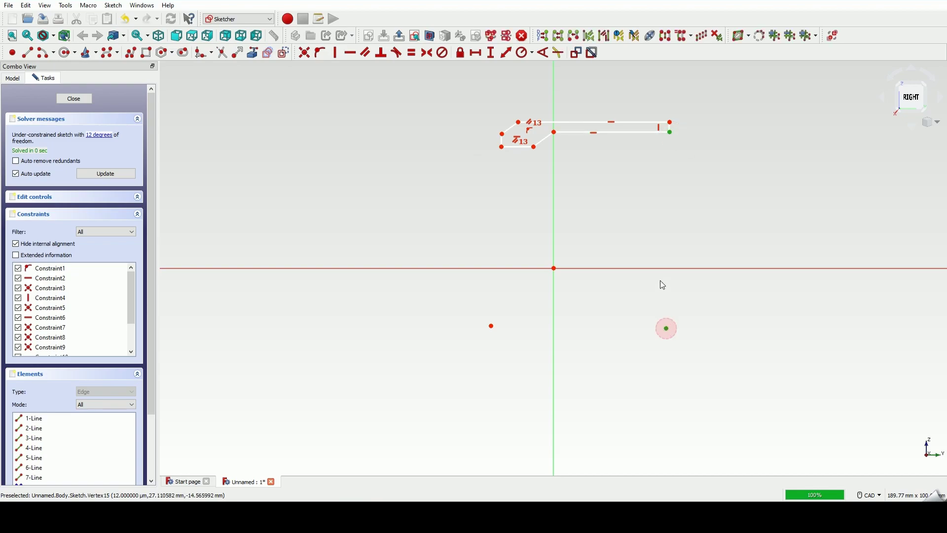
click(663, 269)
click(427, 52)
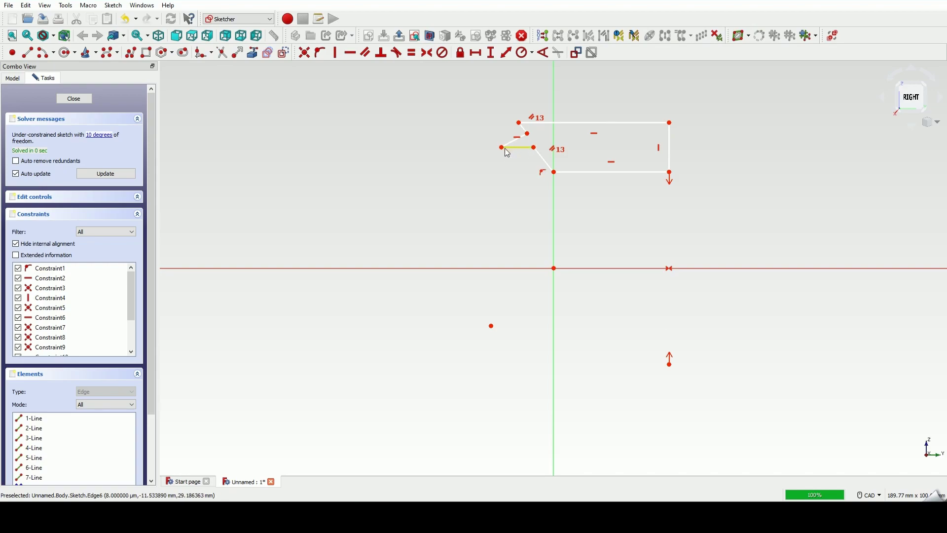
Drag the left corners down and make the profile's left edge vertical
drag(502, 148, 512, 190)
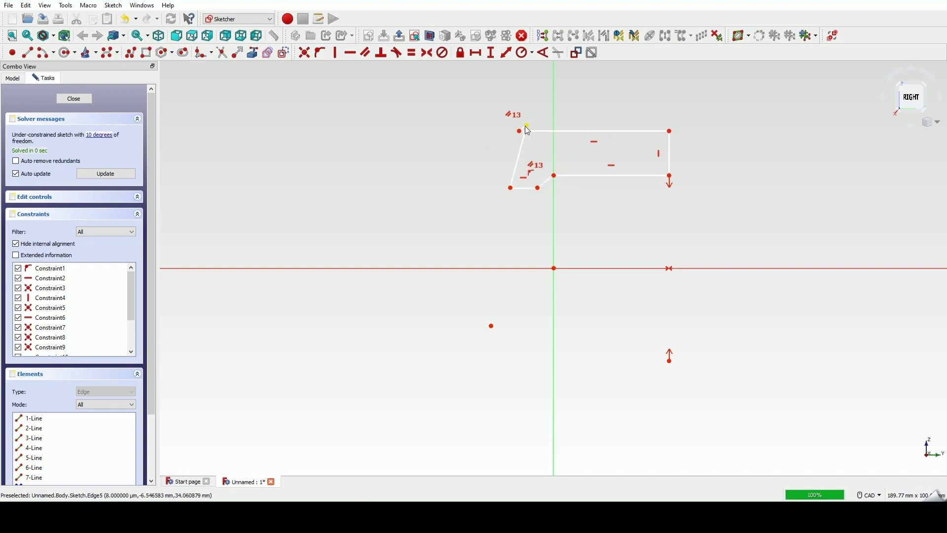
drag(526, 126, 508, 165)
click(509, 165)
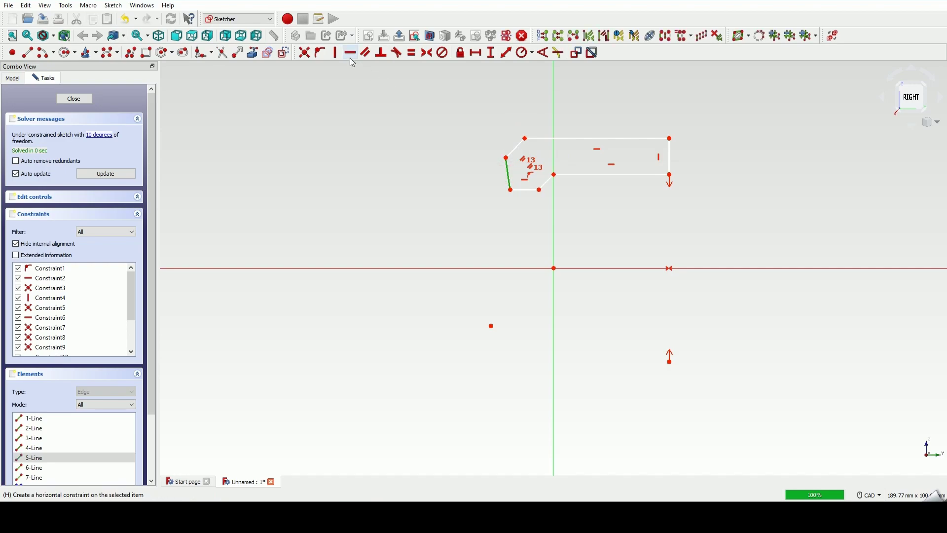
click(336, 52)
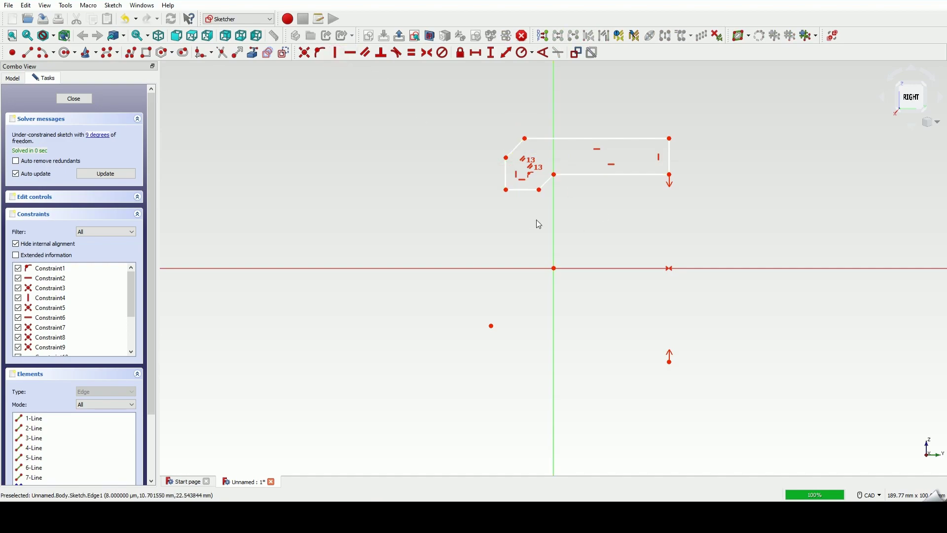
click(484, 217)
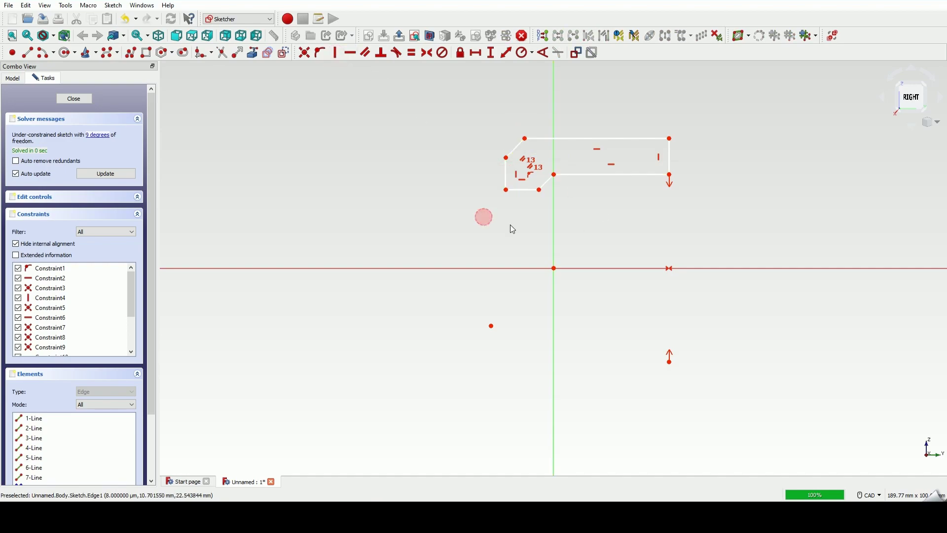
Make the lower-left corner symmetric to the lone left point about the horizontal axis, then reshape the left end
click(507, 191)
click(492, 326)
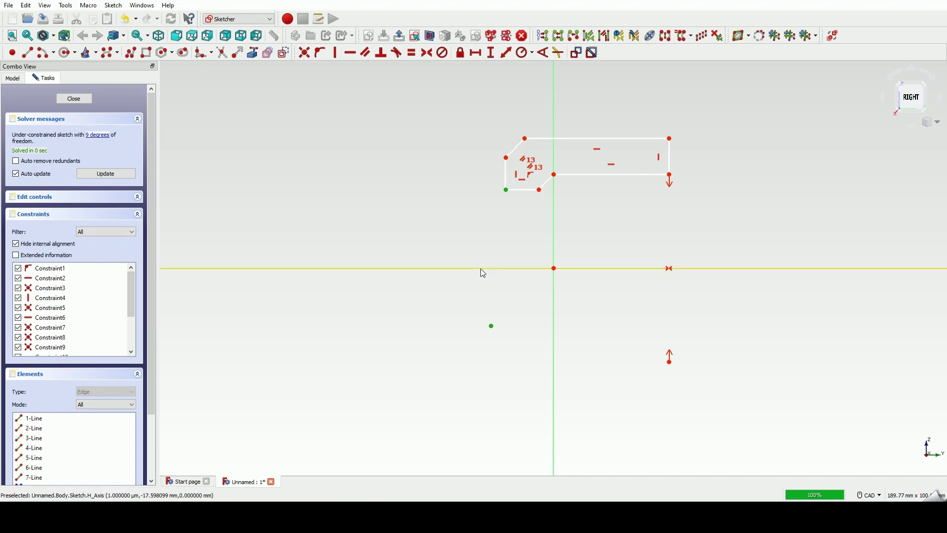
click(481, 269)
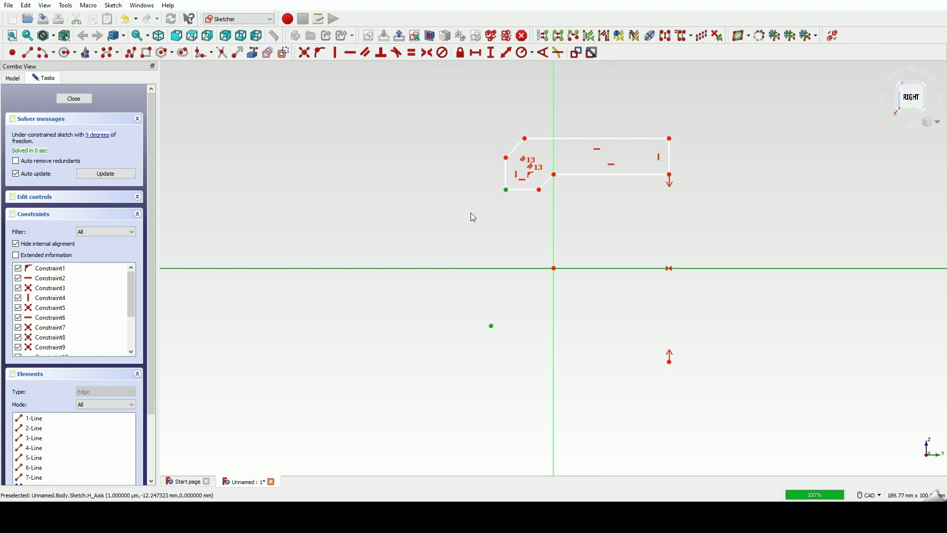
click(427, 53)
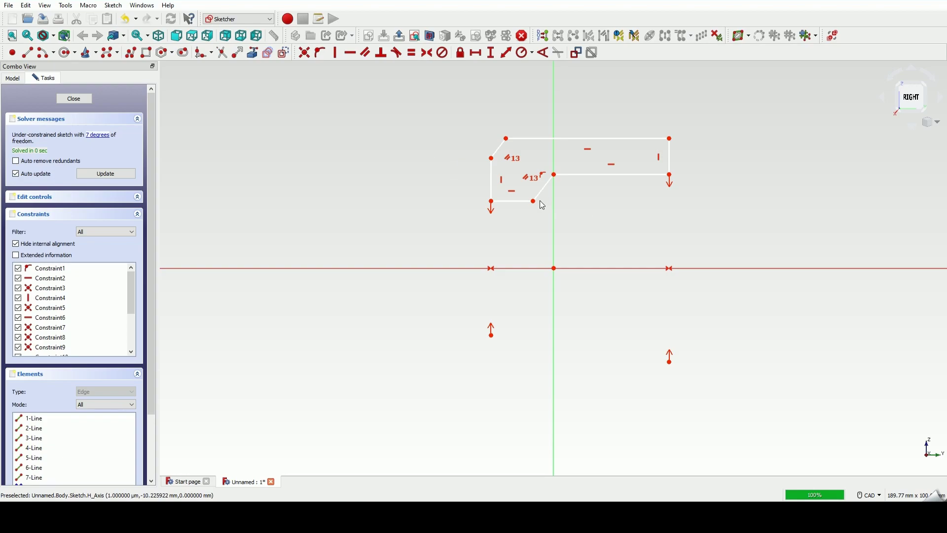
mouse_move(542, 205)
mouse_down()
mouse_move(539, 179)
mouse_move(502, 187)
mouse_up()
drag(511, 144, 524, 150)
Draw two short vertical lines at the profile's left end
click(459, 158)
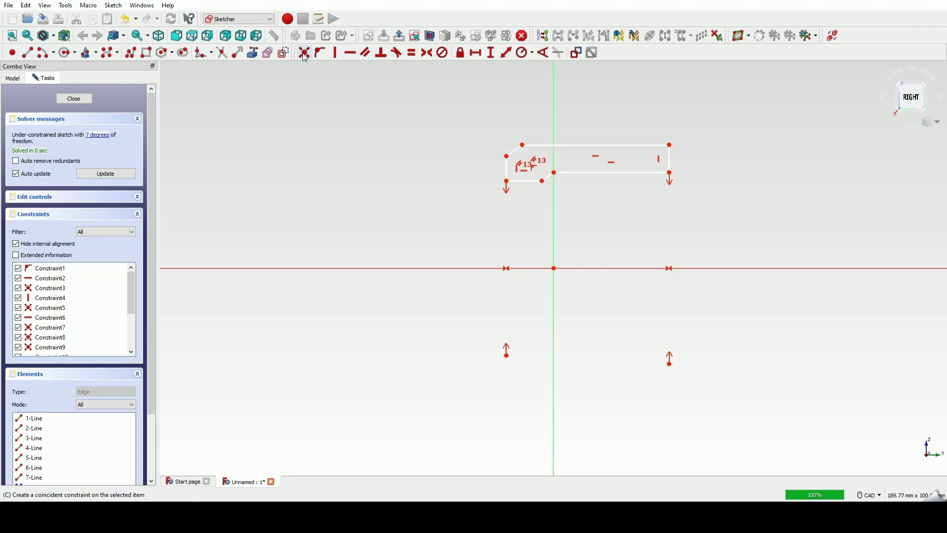
click(27, 52)
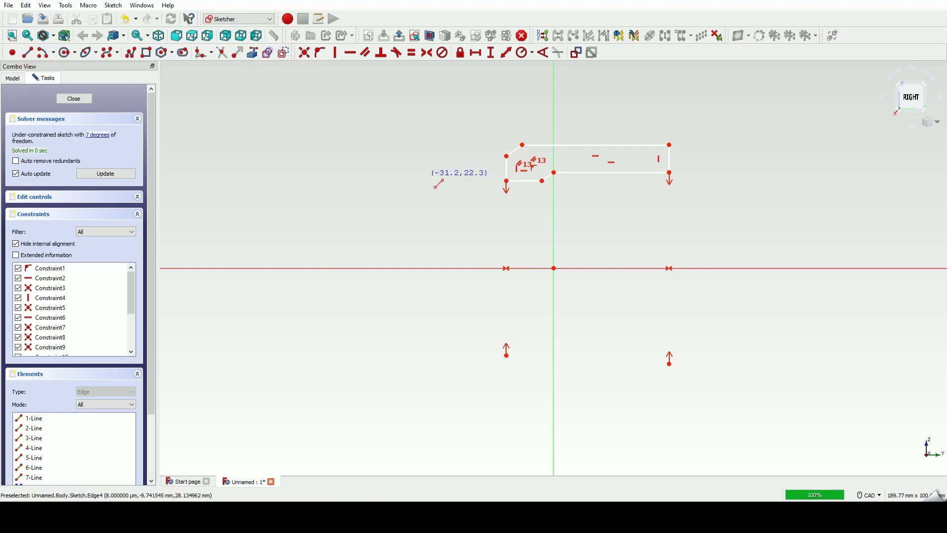
click(507, 156)
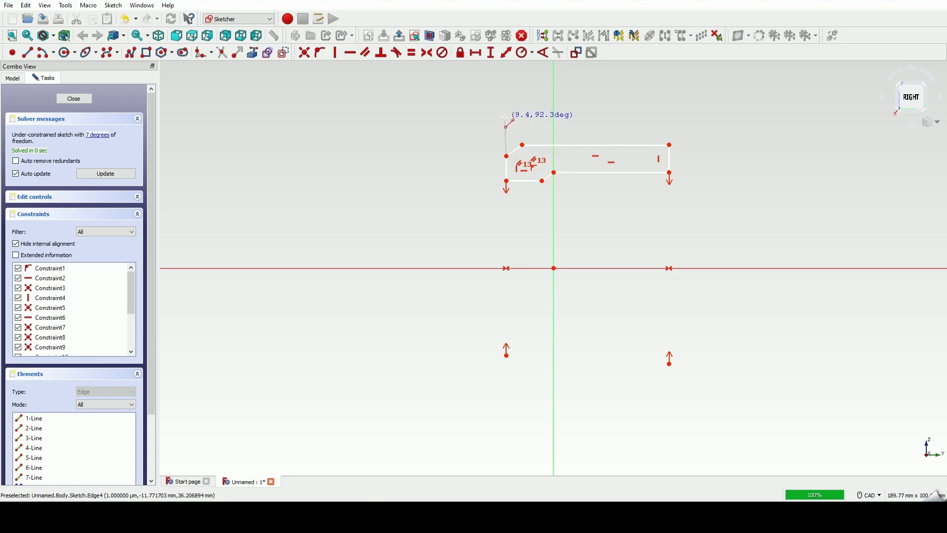
click(506, 115)
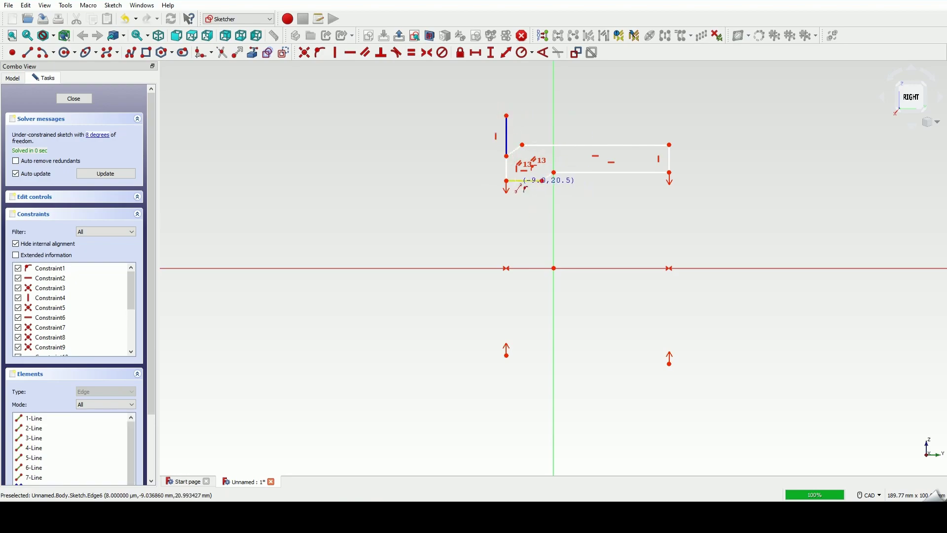
click(520, 181)
click(520, 202)
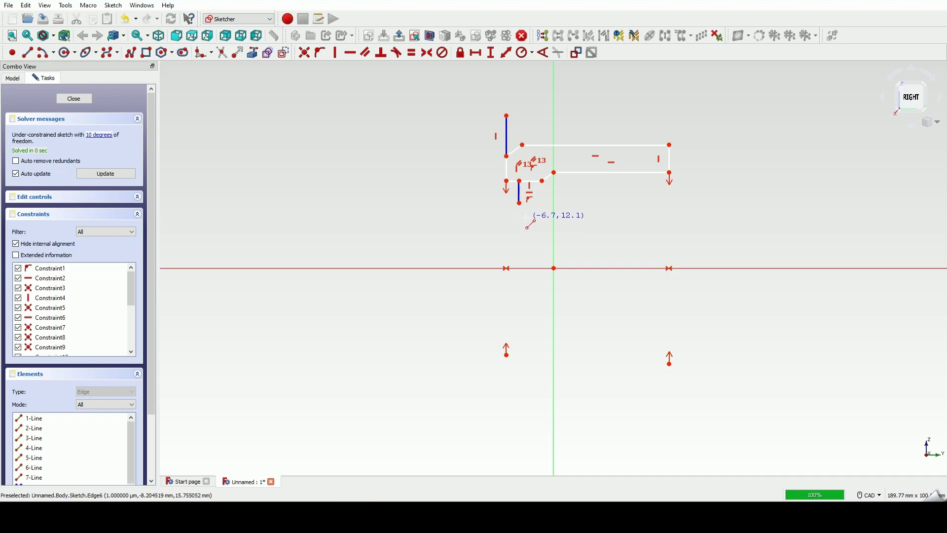
right_click(526, 217)
Constrain the diagonal corner edge to 45° from the upper vertical line
click(517, 158)
click(508, 141)
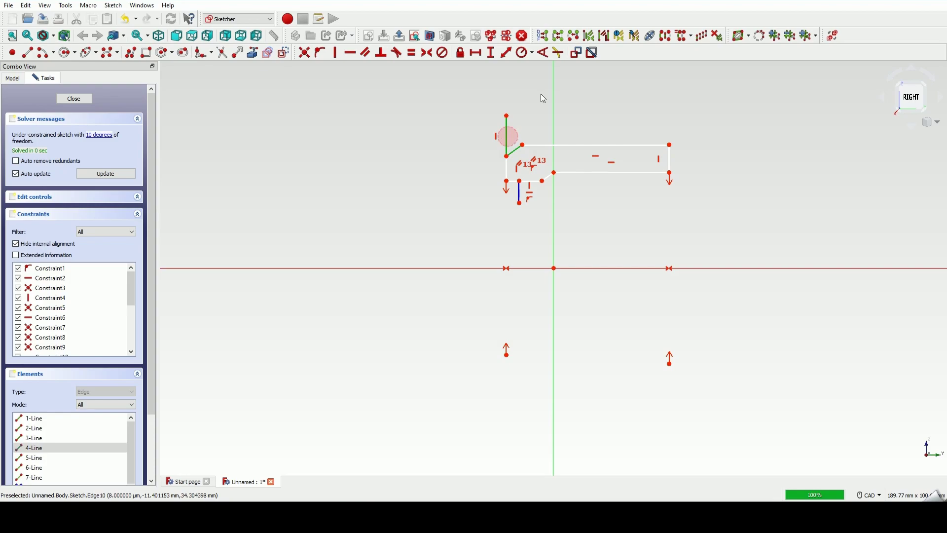
click(545, 56)
text(45)
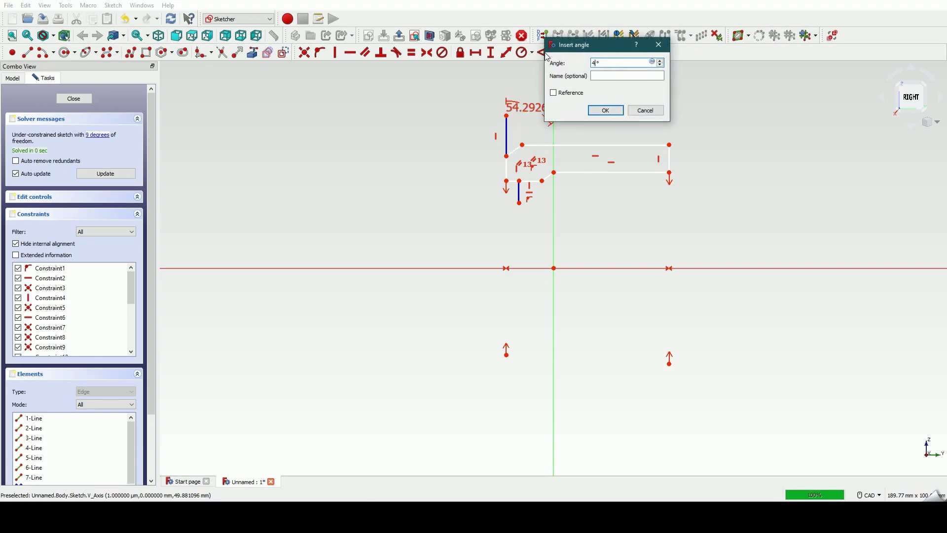
key(Return)
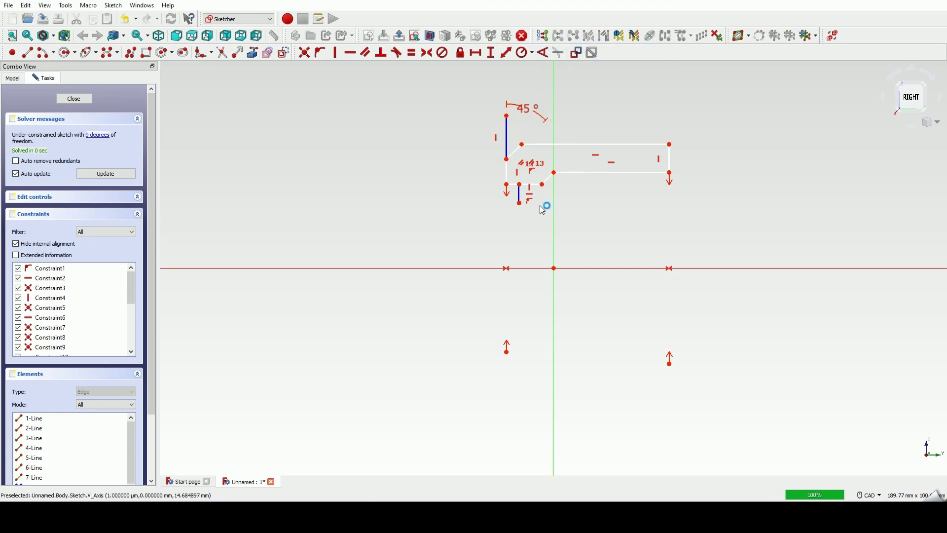
click(521, 200)
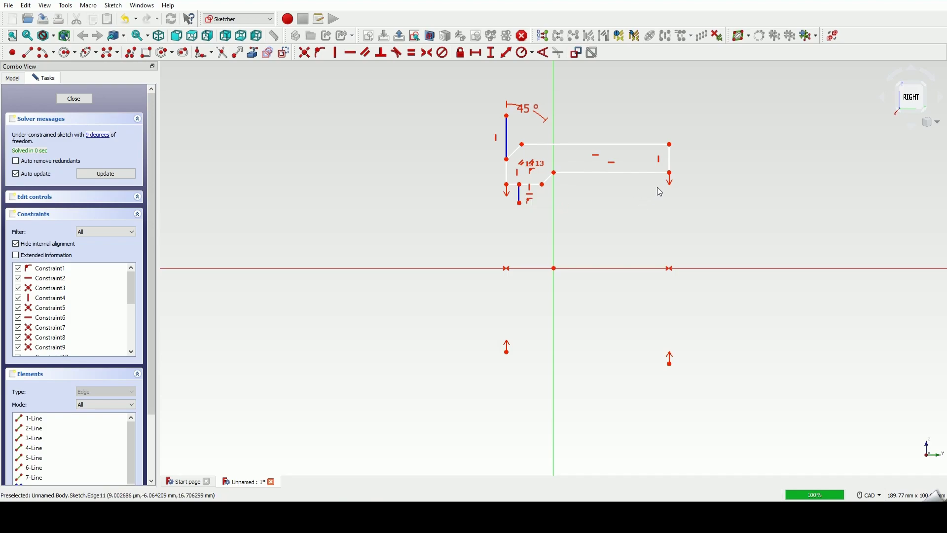
click(519, 185)
Set a 1 mm horizontal distance between the two lower-left vertices
click(507, 185)
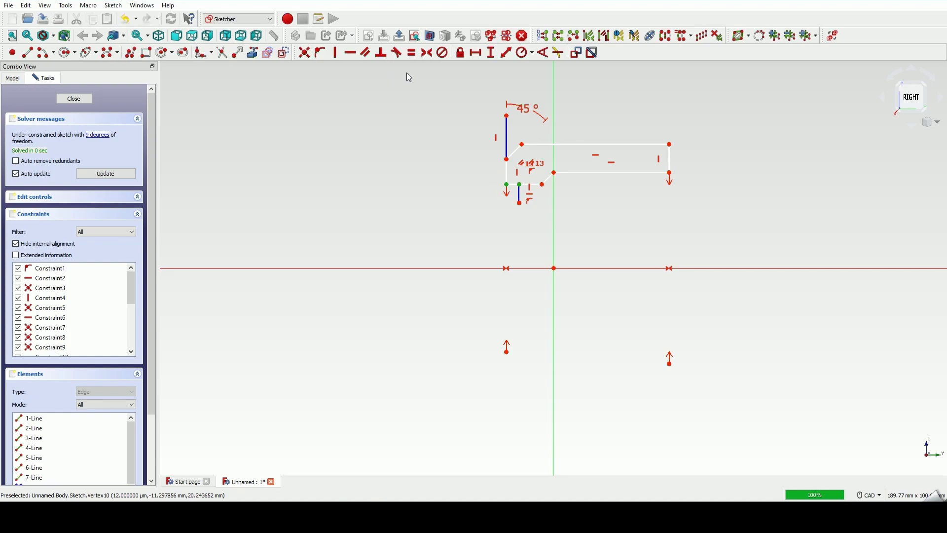
click(475, 53)
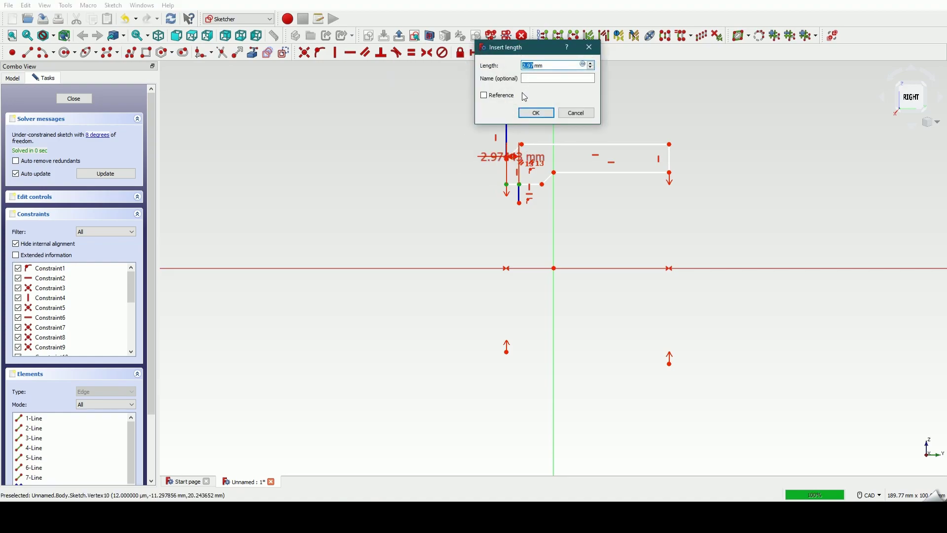
text(1)
key(Return)
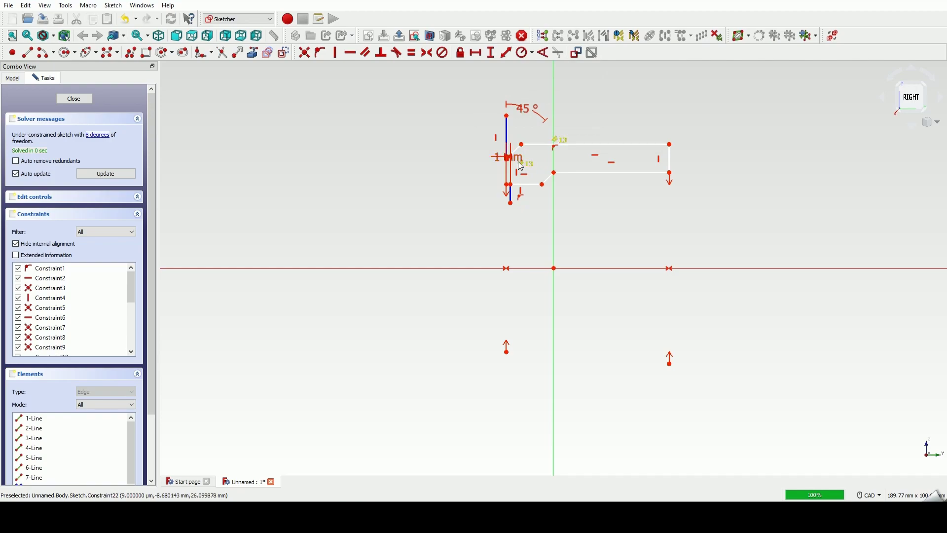
drag(522, 164, 447, 205)
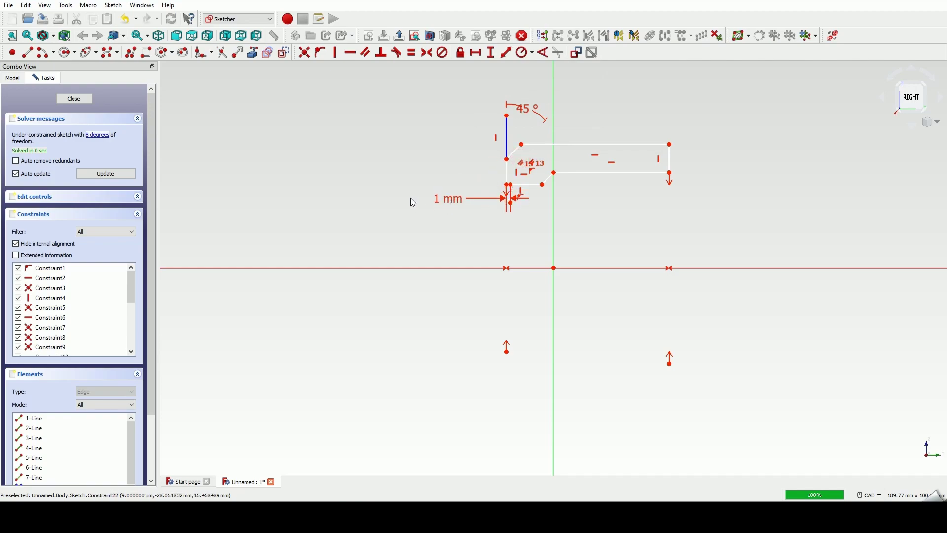
Set the profile's horizontal width to 37 mm and place the dimension below the sketch
click(511, 184)
click(671, 174)
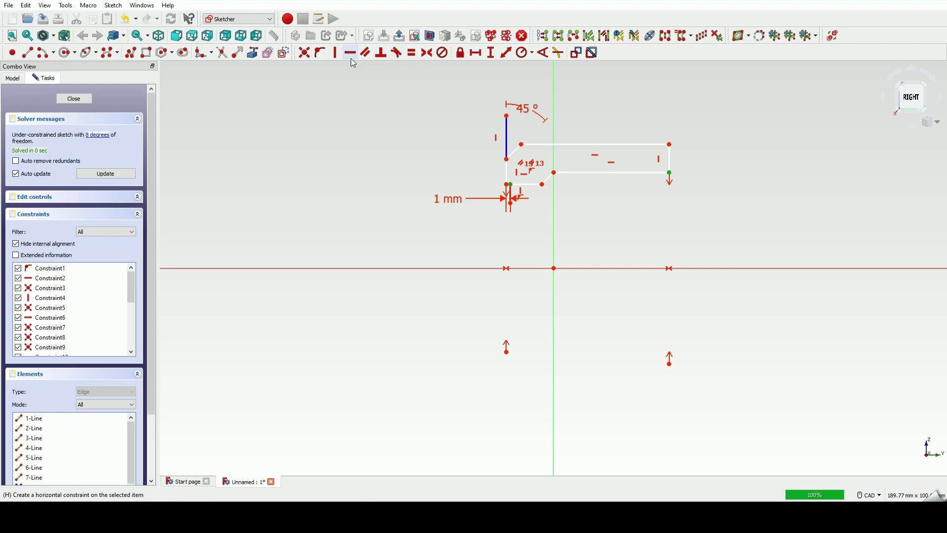
click(478, 56)
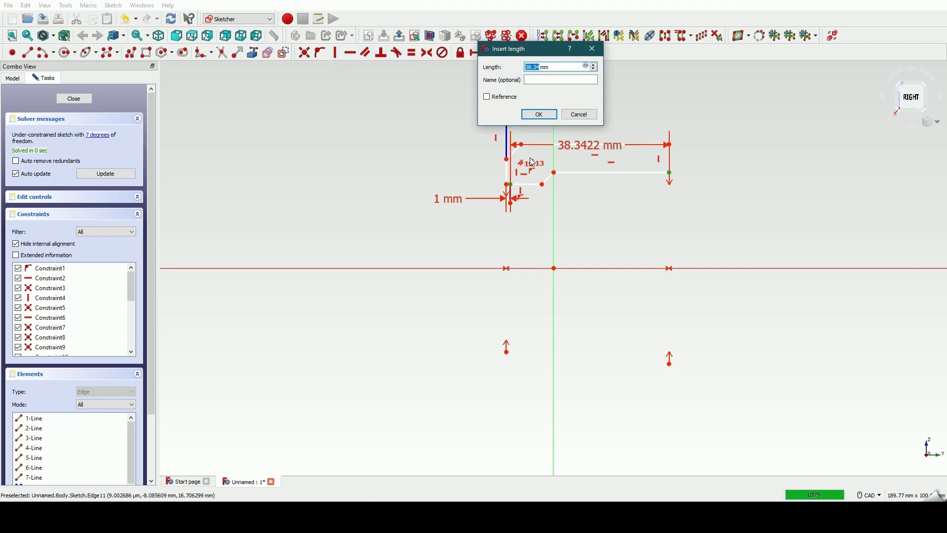
text(37)
key(Return)
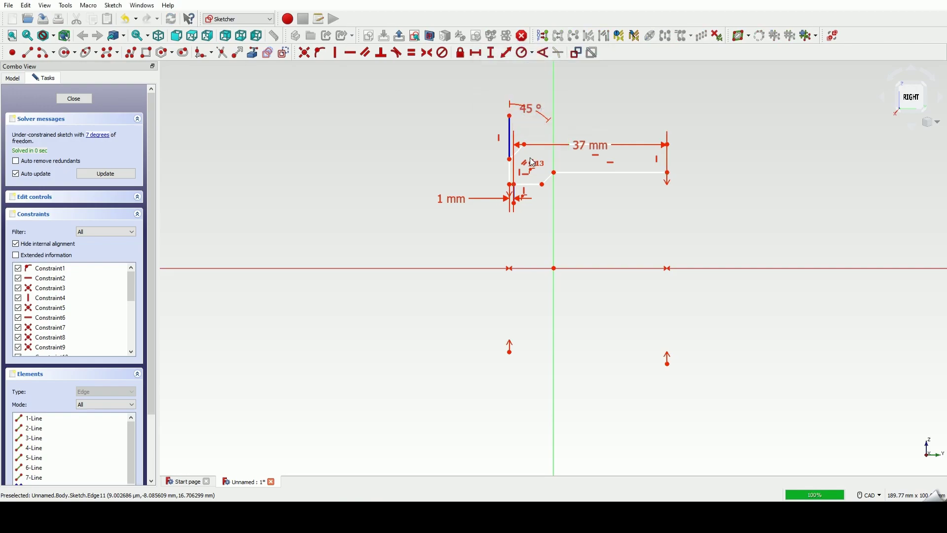
drag(586, 145, 595, 215)
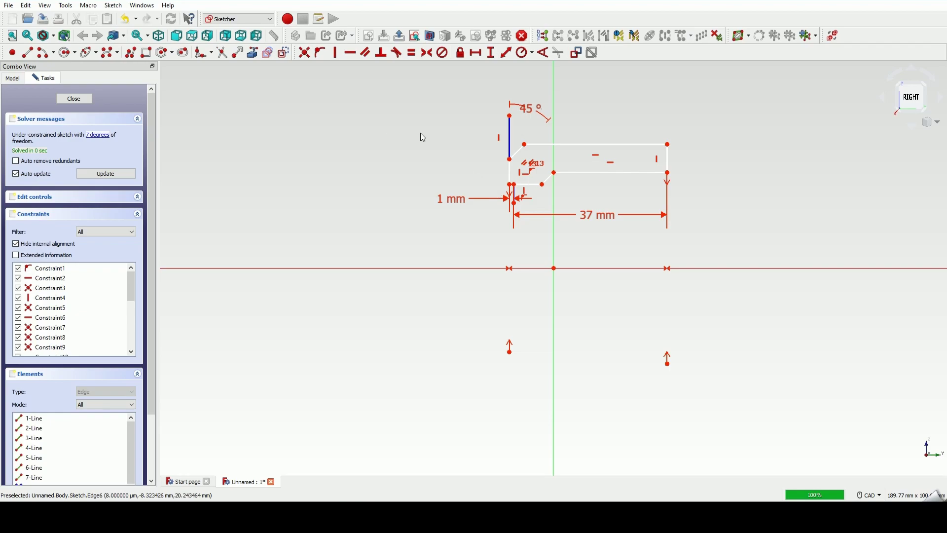
Set a 38.3 mm vertical distance between the right end of the lower edge and the lower right point
click(668, 172)
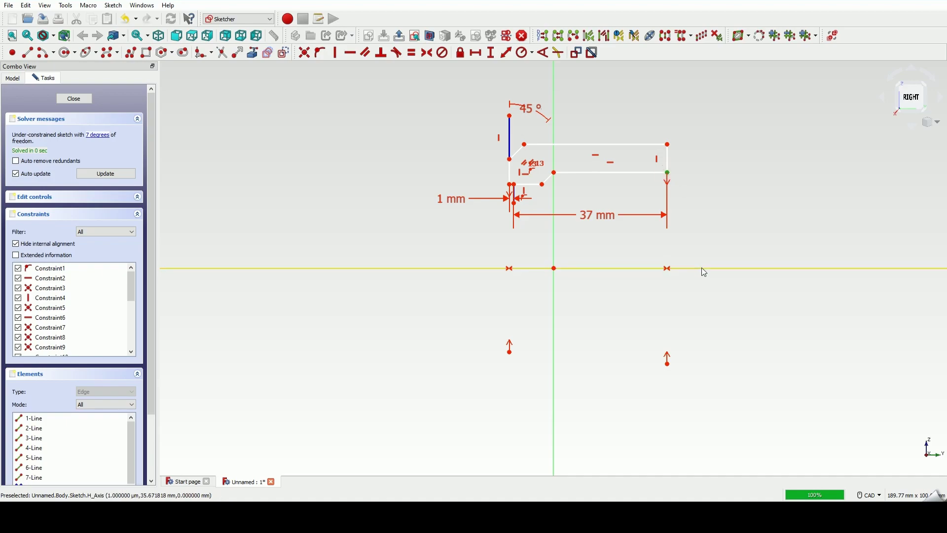
click(668, 364)
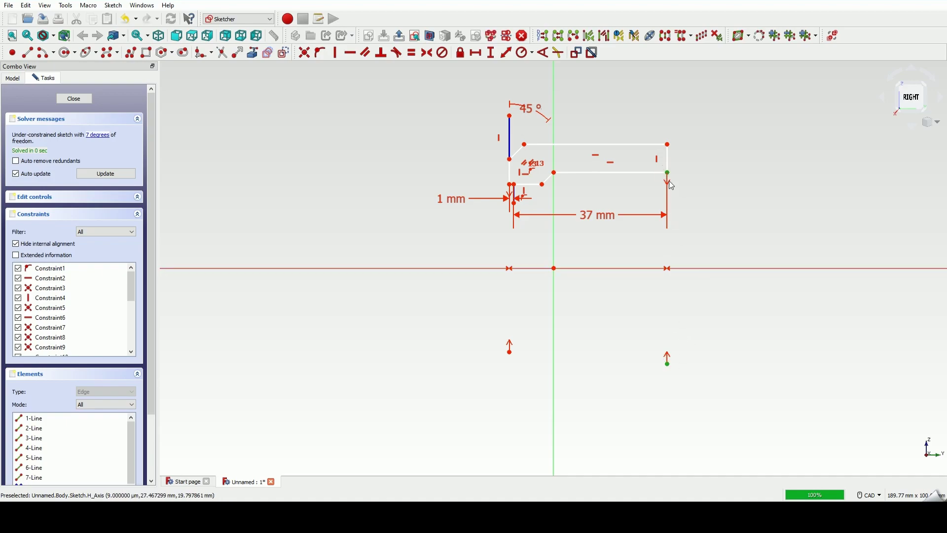
click(491, 53)
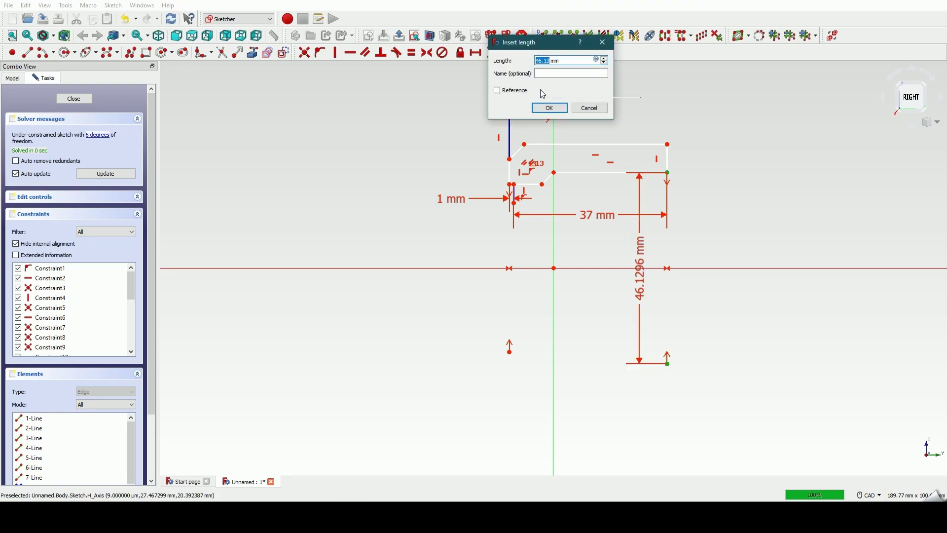
text(38)
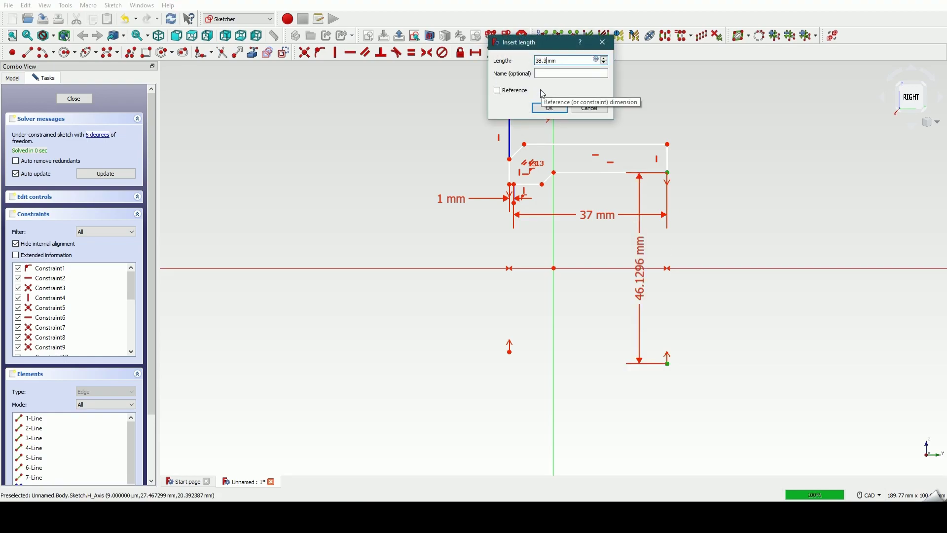
key(Return)
drag(641, 289, 729, 236)
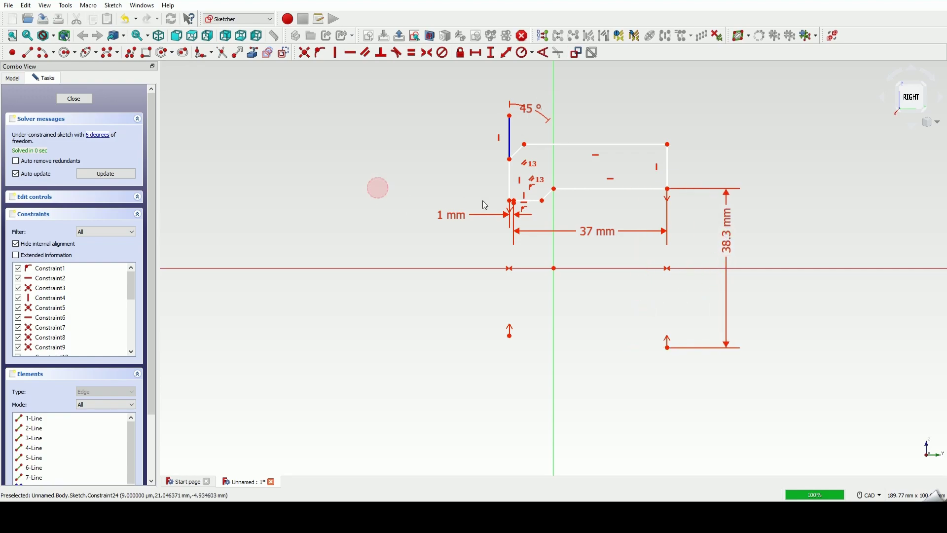
Set a 36 mm vertical distance between the lower-left corner and the lone left point
click(510, 201)
click(511, 334)
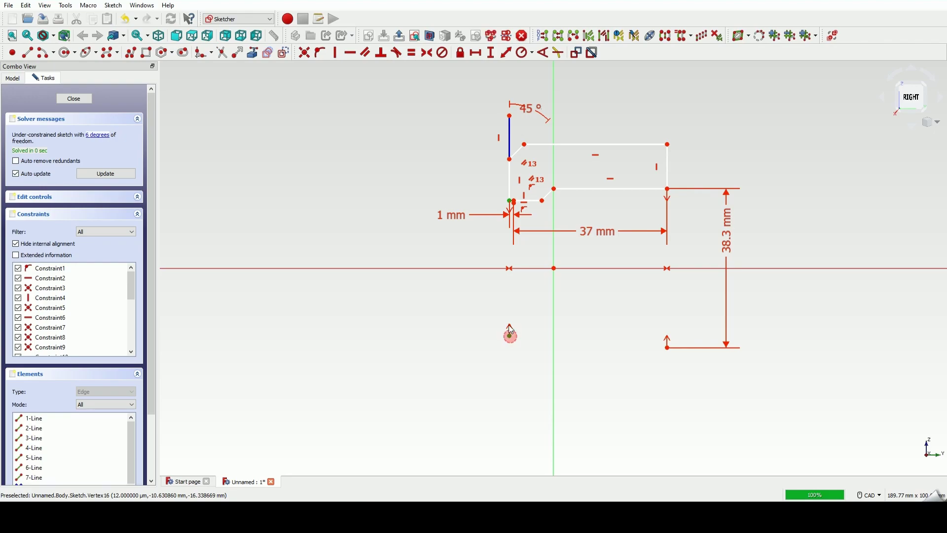
click(491, 52)
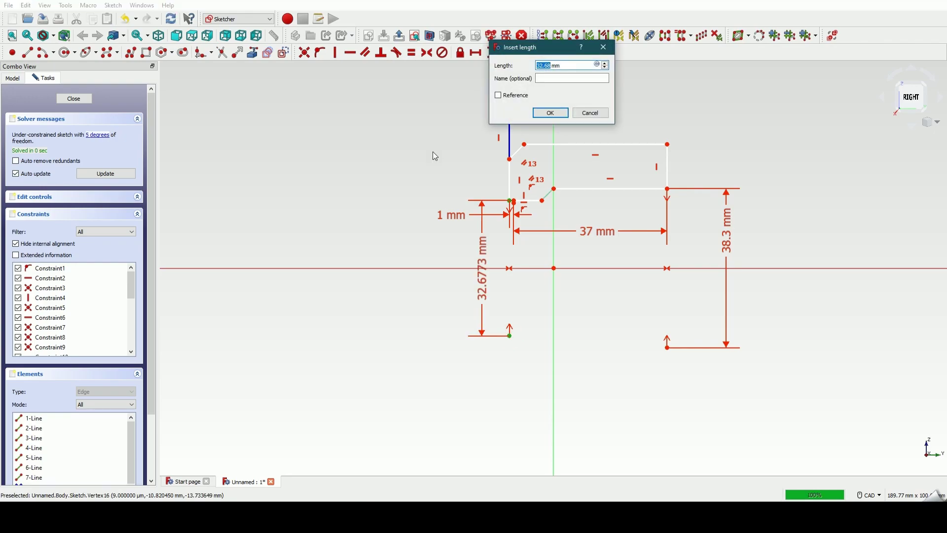
text(36)
key(Return)
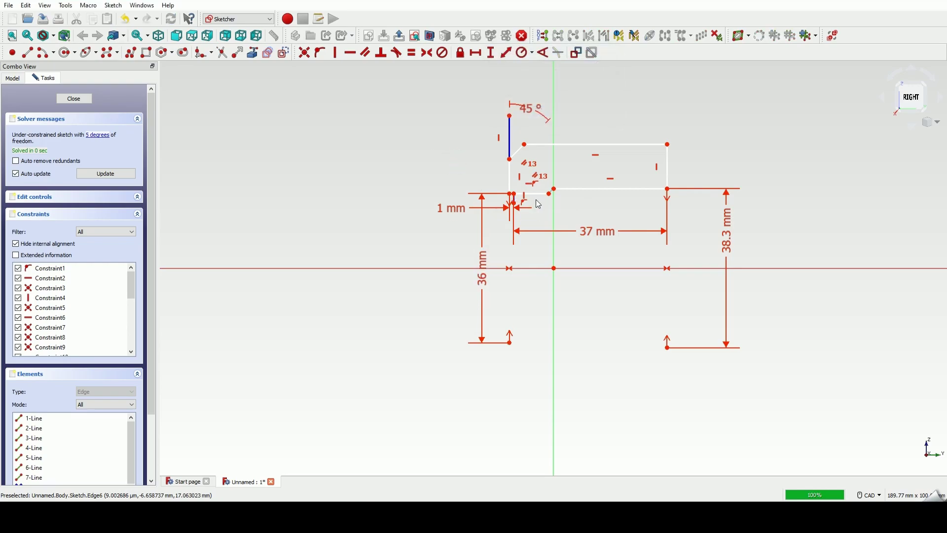
Give the chamfer a 3.25 mm horizontal offset at the lower-left corner
scroll(545, 203, up, 2)
scroll(545, 205, up, 1)
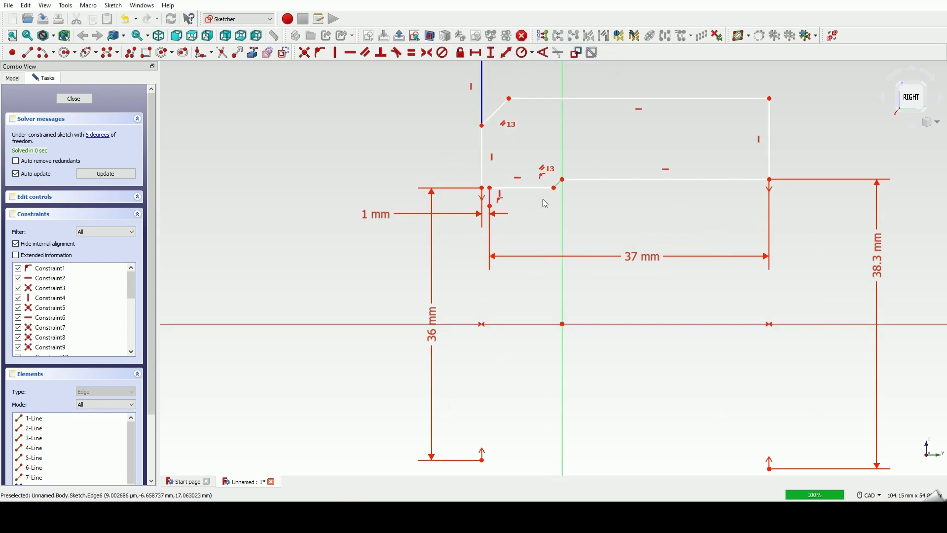
click(490, 188)
click(490, 189)
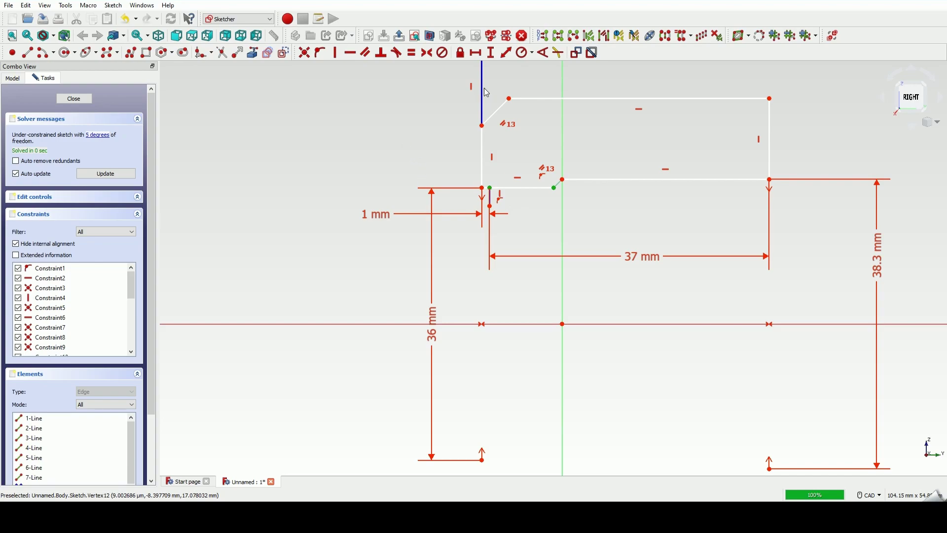
click(476, 53)
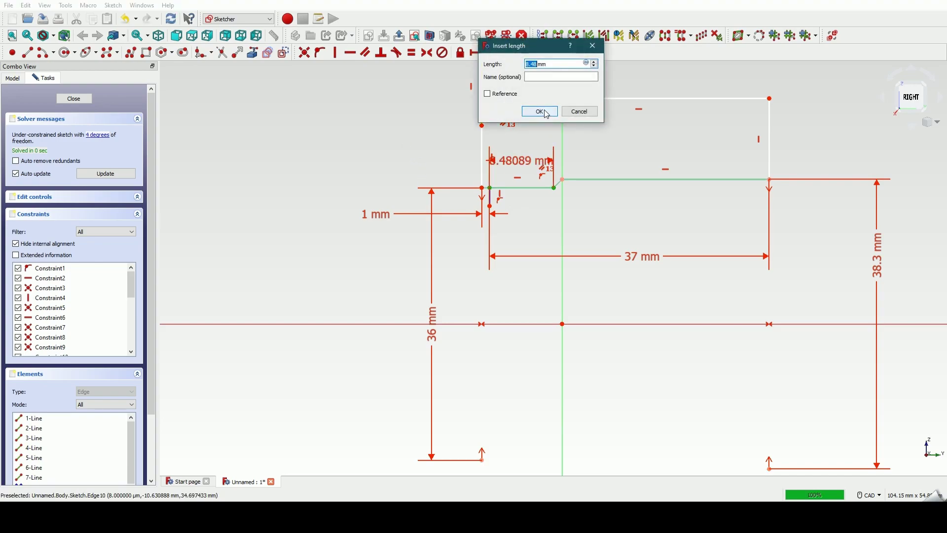
text(3)
click(540, 111)
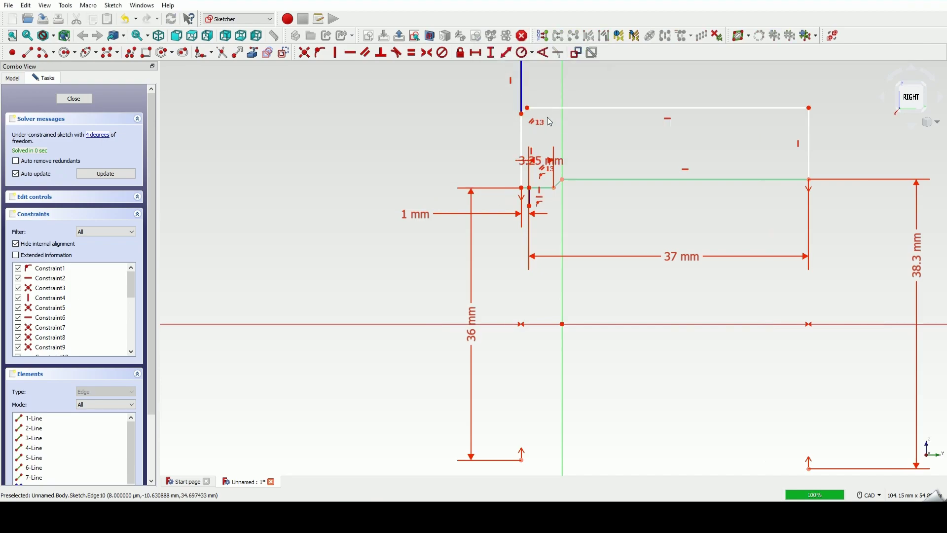
drag(628, 214, 636, 221)
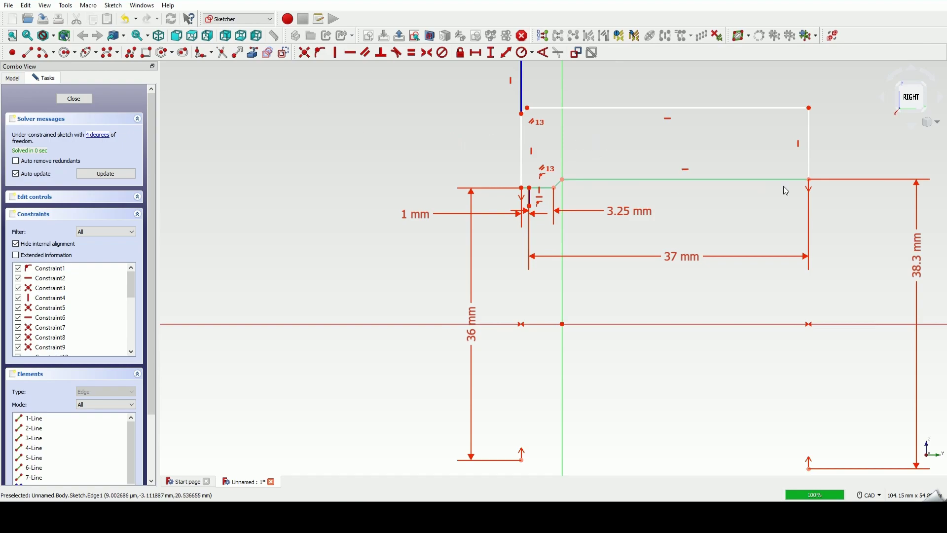
Make the short right end edge 1.5 mm tall and pull the top-left corner down
click(811, 160)
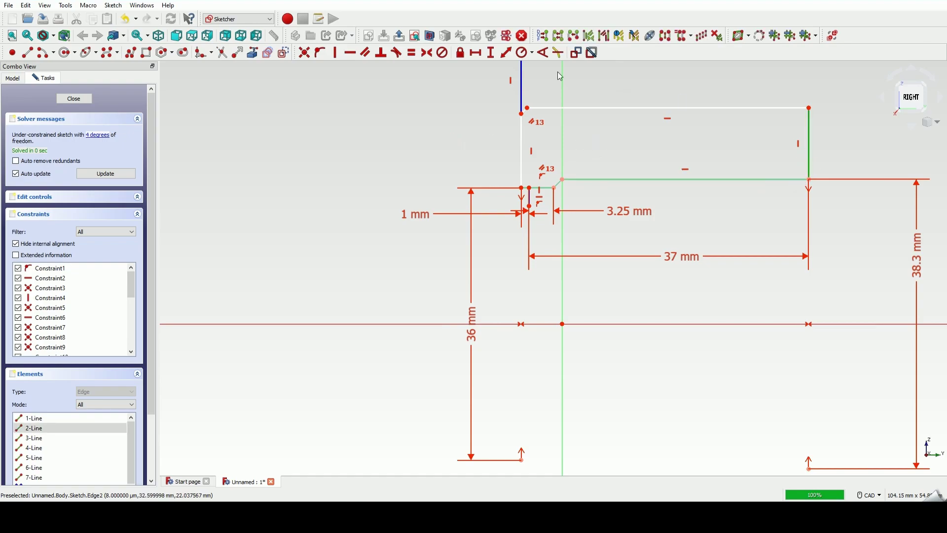
click(491, 52)
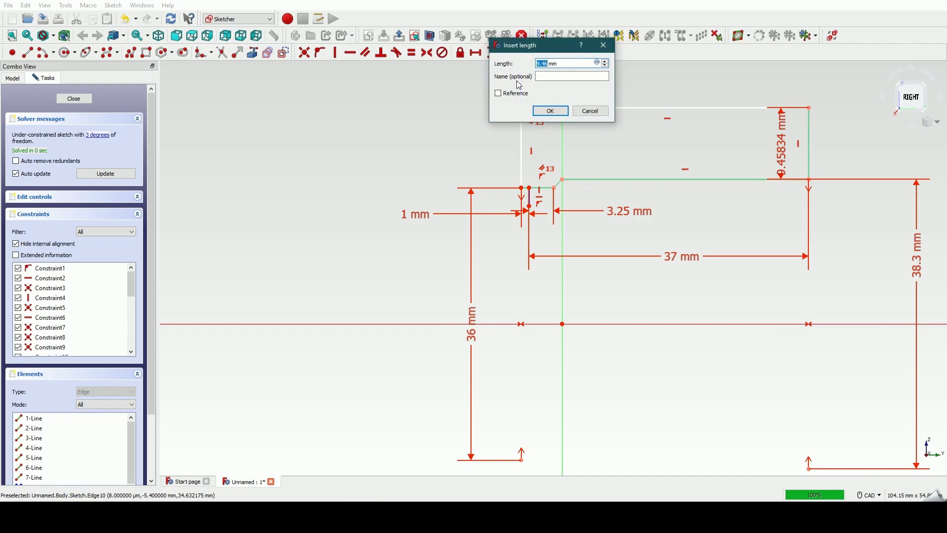
text(1.5)
key(Return)
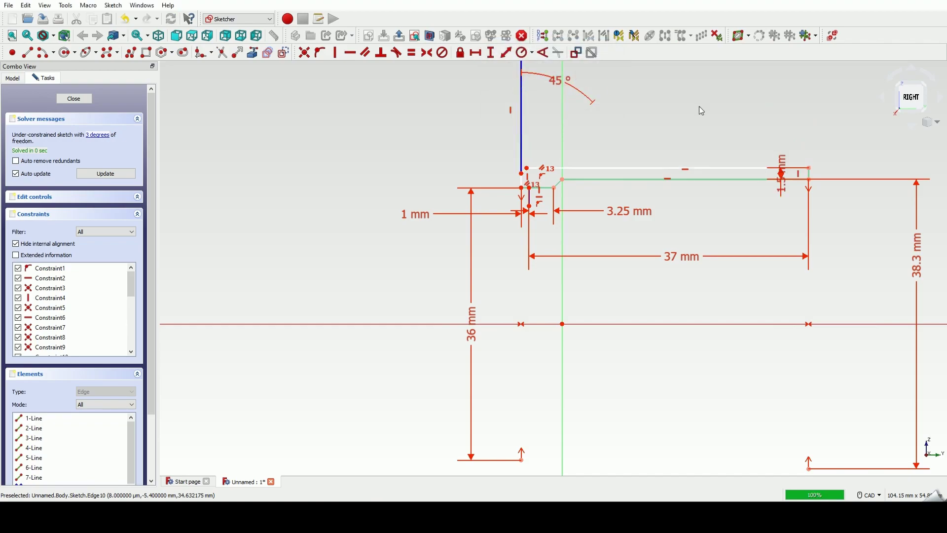
drag(782, 170, 823, 144)
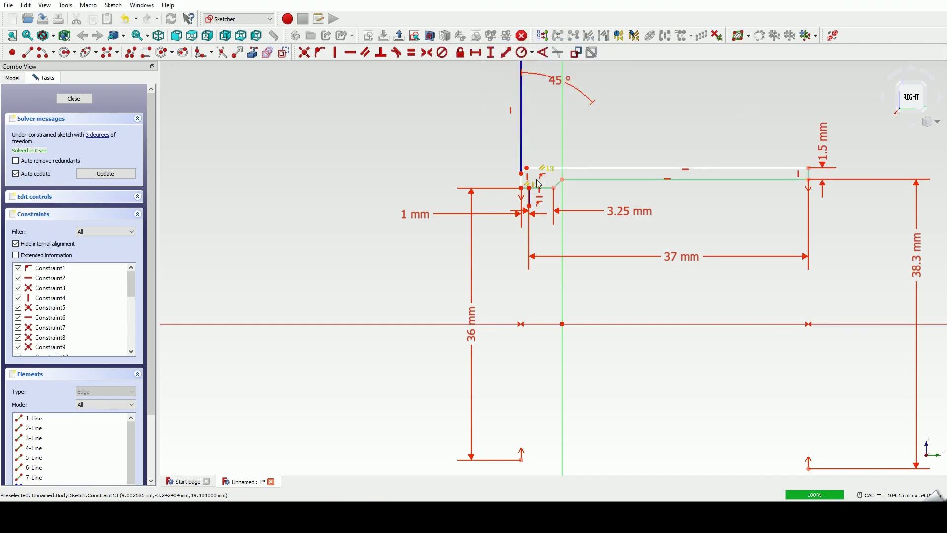
drag(522, 173, 523, 182)
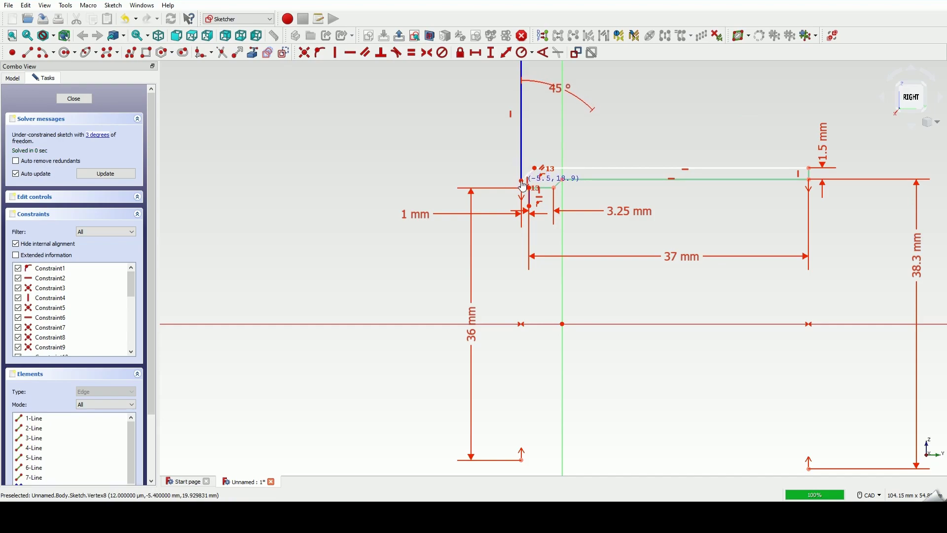
scroll(543, 182, up, 4)
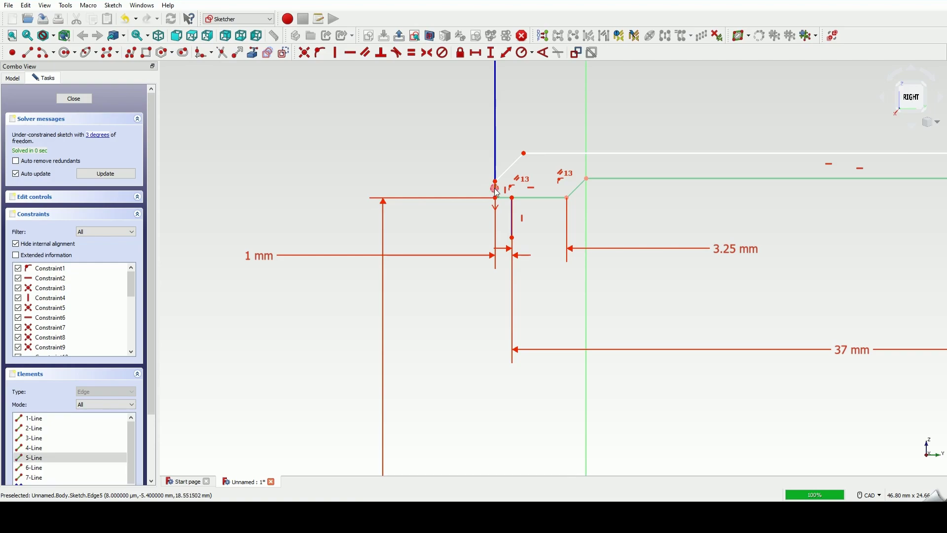
Constrain the short edge below the chamfer to a 1 mm vertical distance
click(496, 192)
click(491, 52)
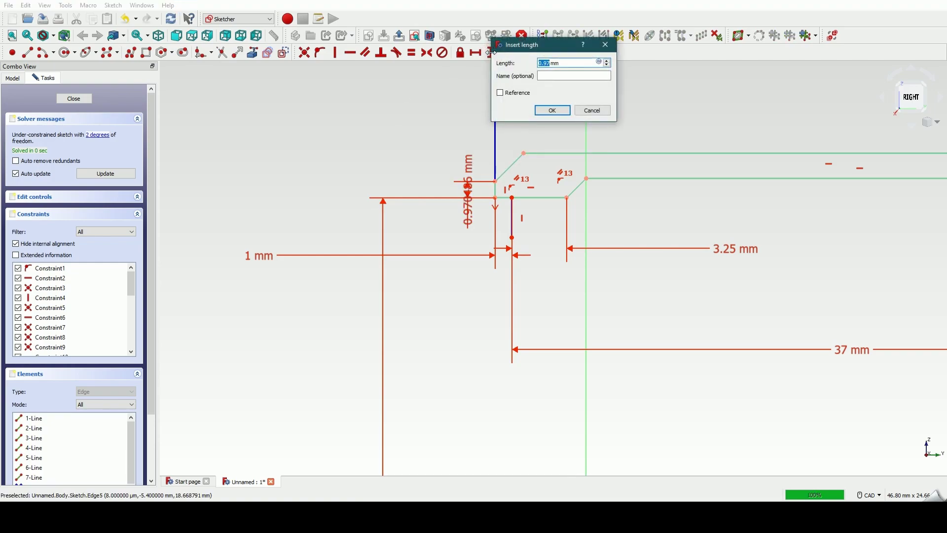
text(1)
key(Return)
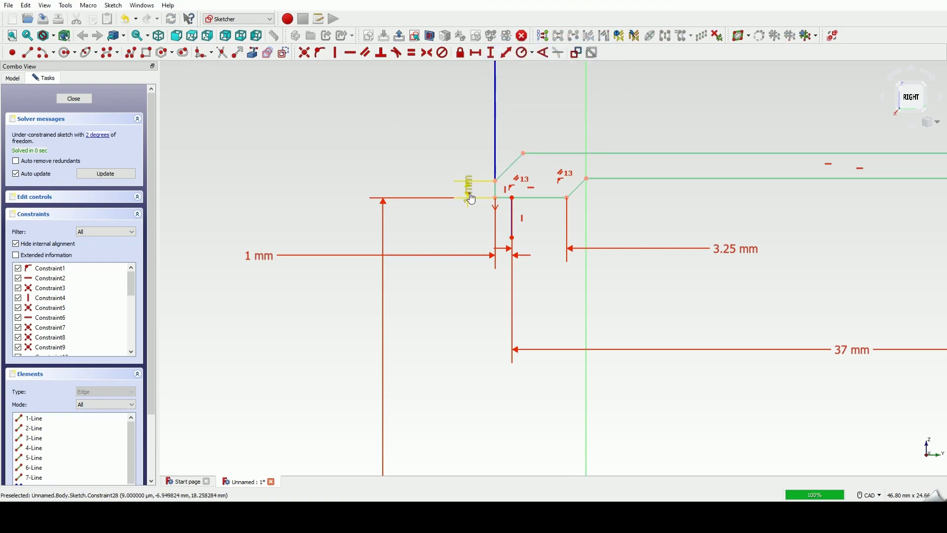
drag(472, 199, 379, 116)
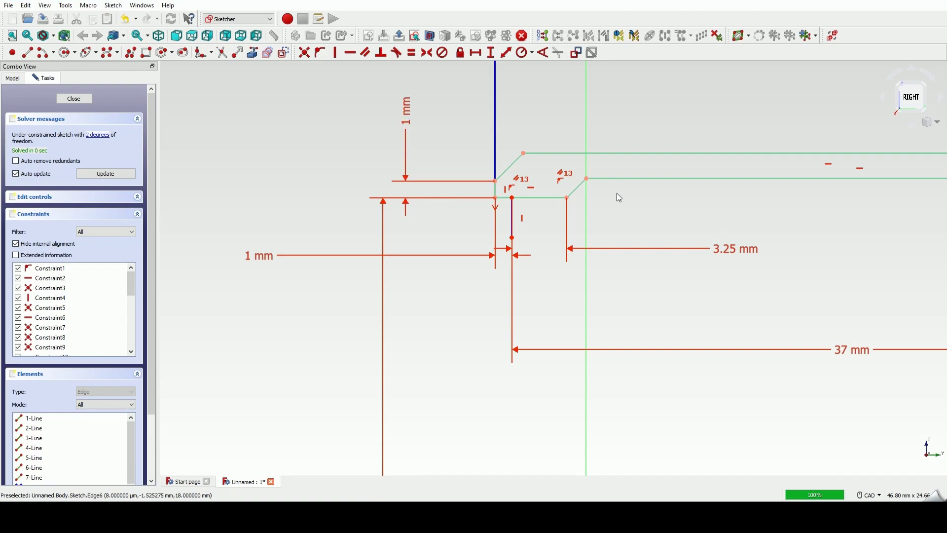
Shorten the blue vertical line above the profile by dragging its top end down
scroll(620, 198, down, 4)
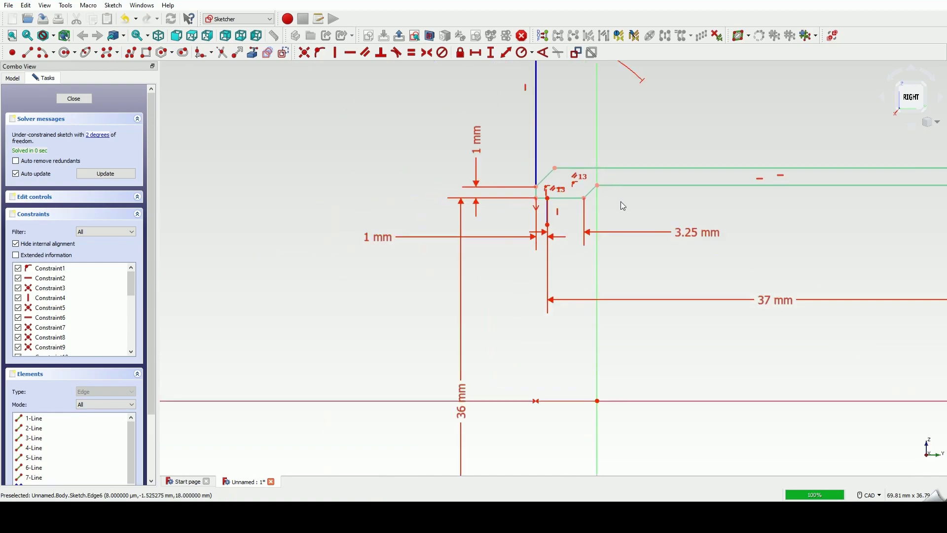
scroll(581, 200, up, 4)
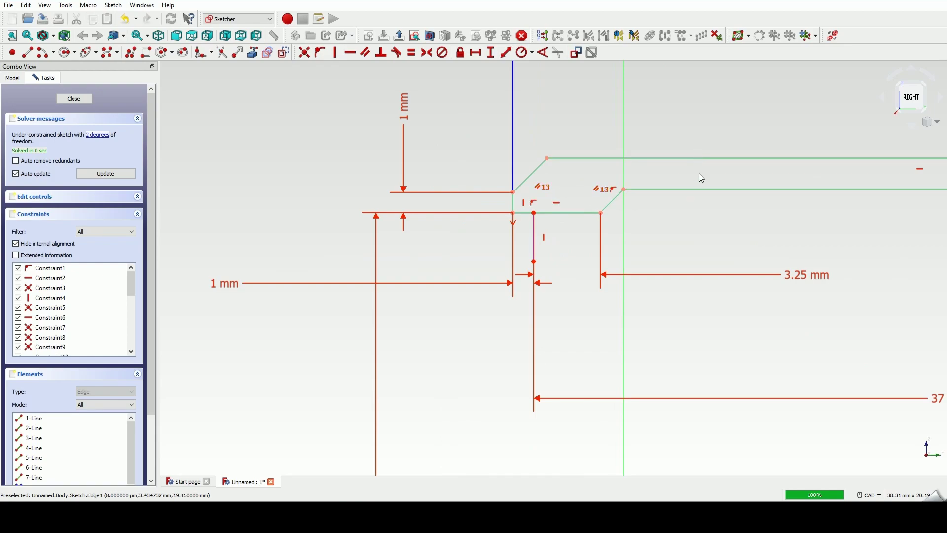
scroll(675, 225, down, 4)
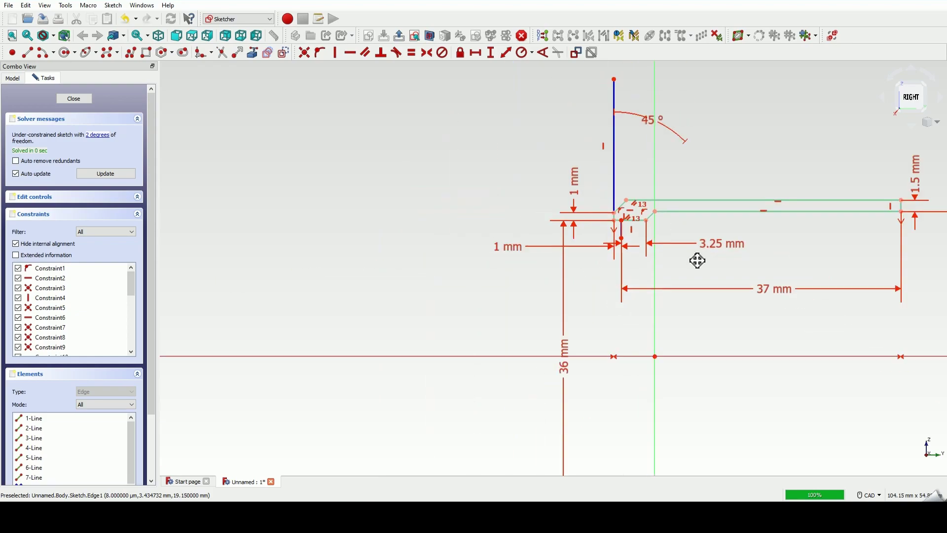
middle_drag(697, 257, 485, 202)
scroll(463, 194, down, 1)
scroll(457, 205, down, 1)
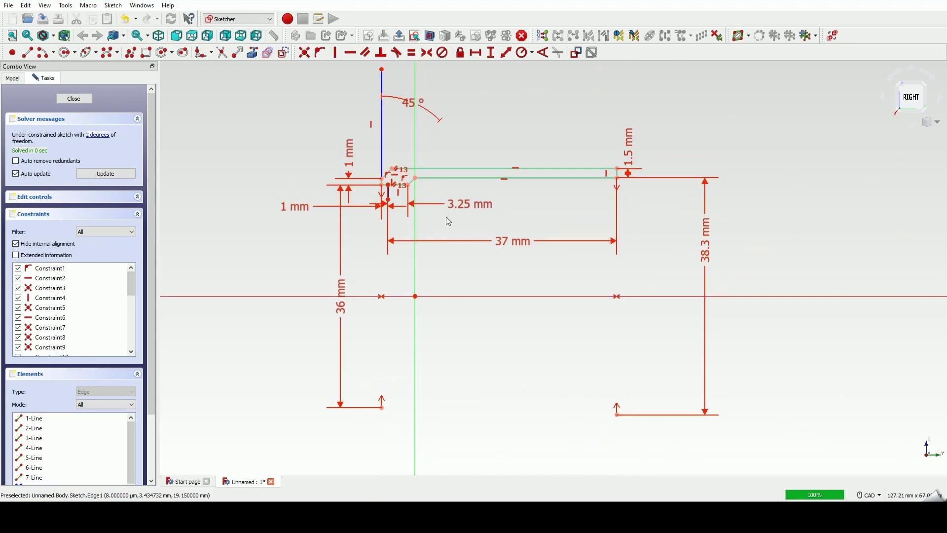
drag(382, 69, 477, 123)
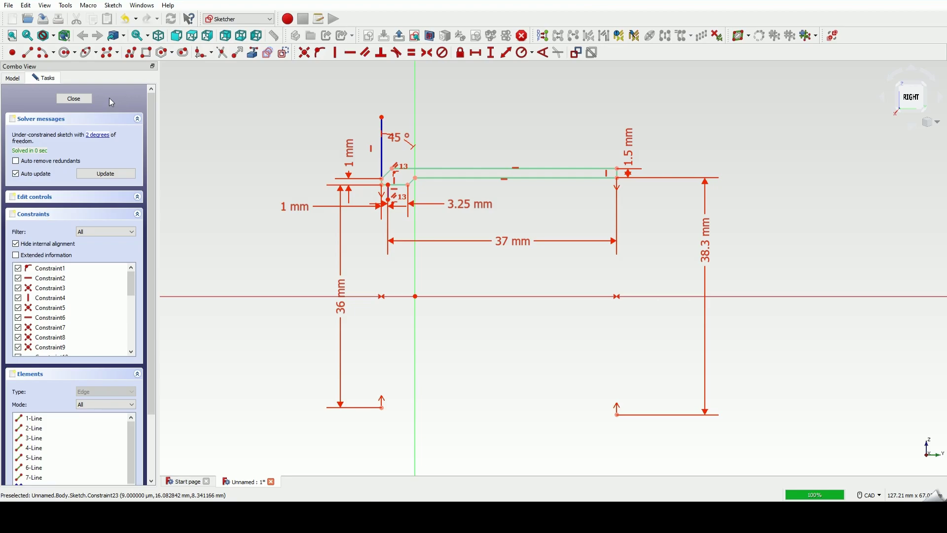
Close the profile sketch and start a new sketch on the XZ_Plane
click(74, 99)
click(283, 157)
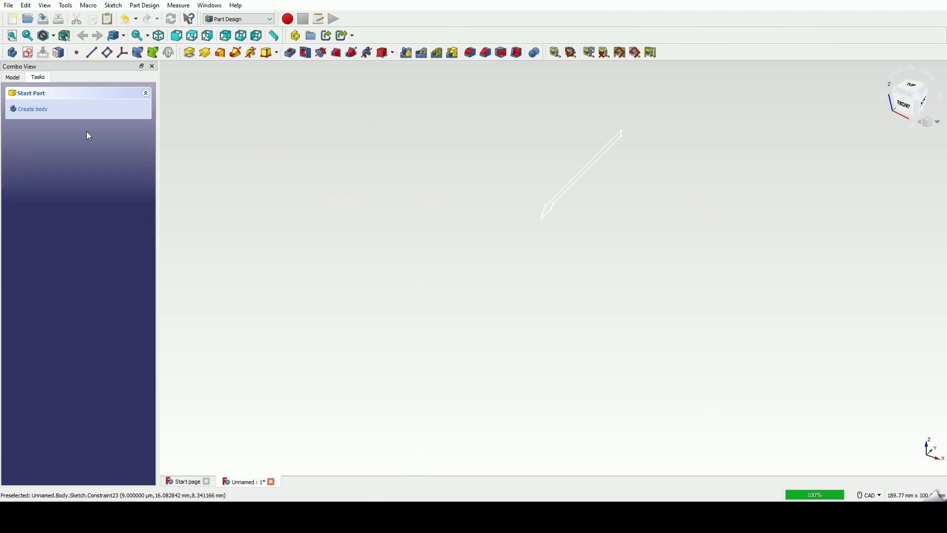
click(28, 53)
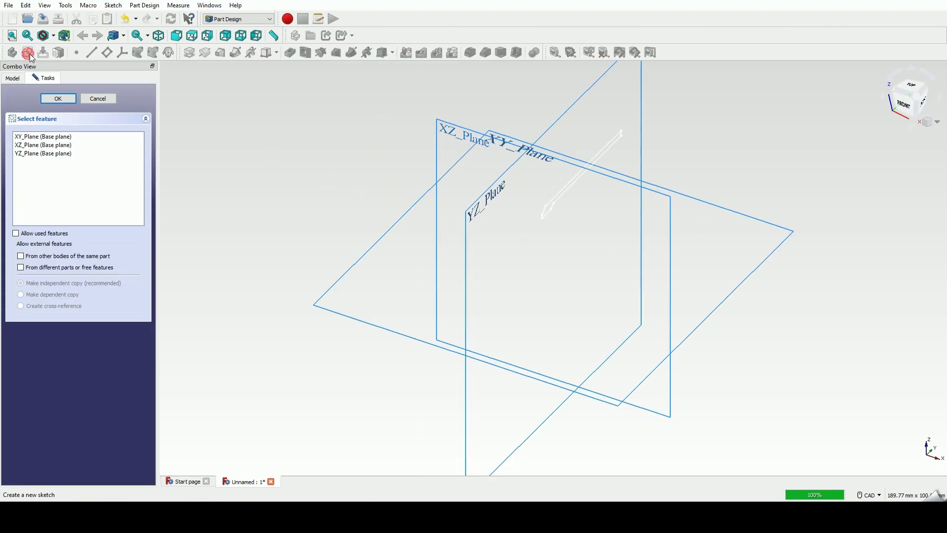
click(455, 128)
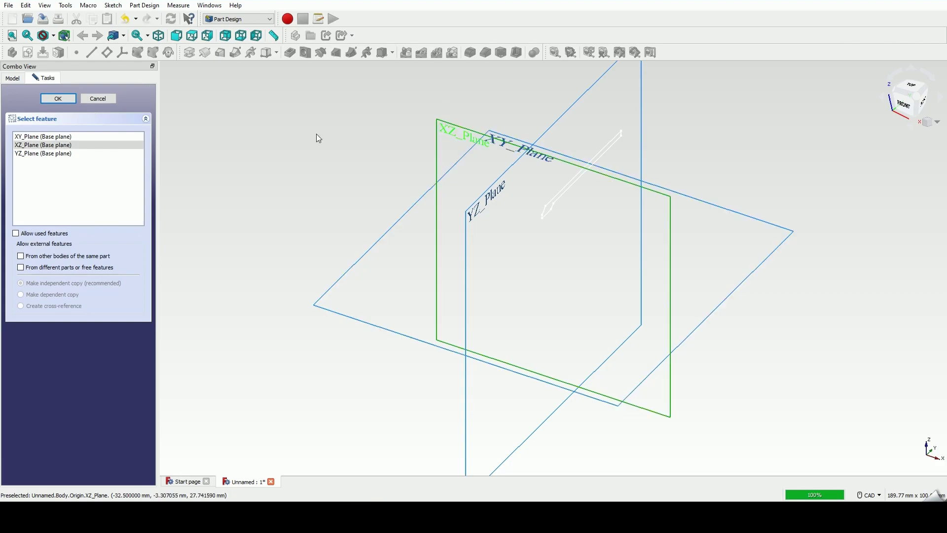
click(58, 99)
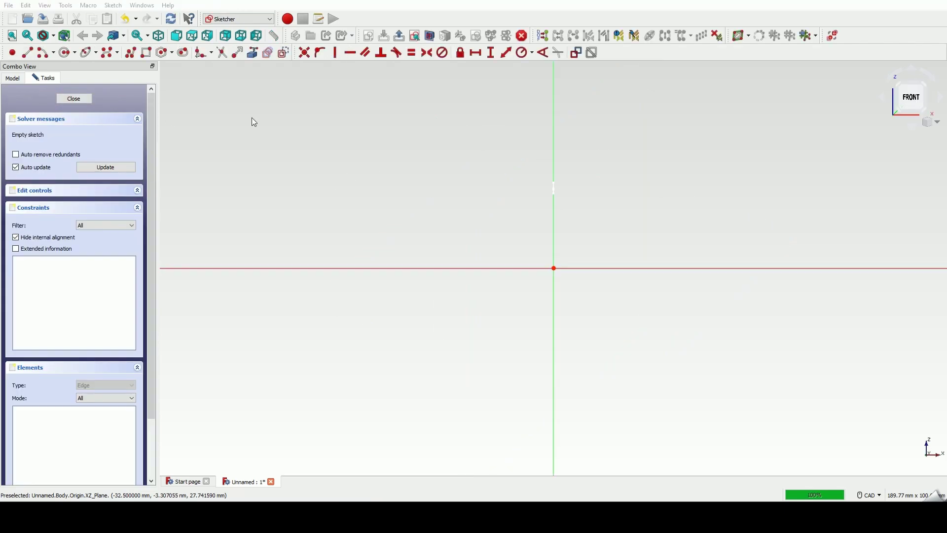
Draw a rectangle and make its top corners symmetric about the vertical axis
click(147, 54)
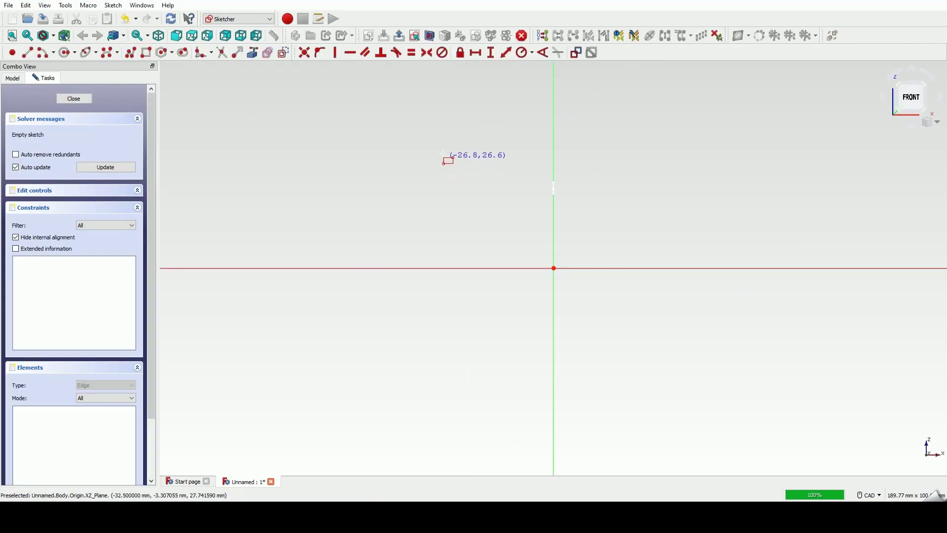
click(426, 137)
click(703, 404)
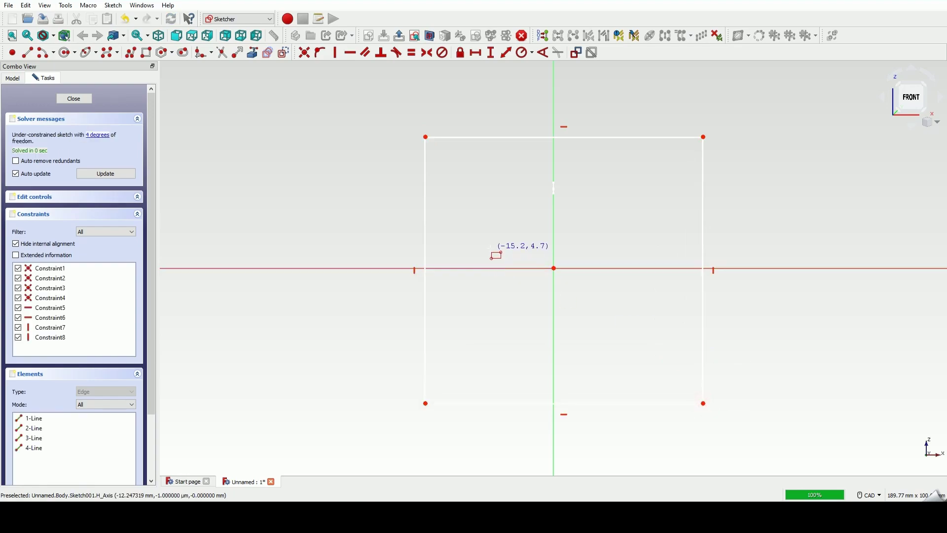
click(426, 137)
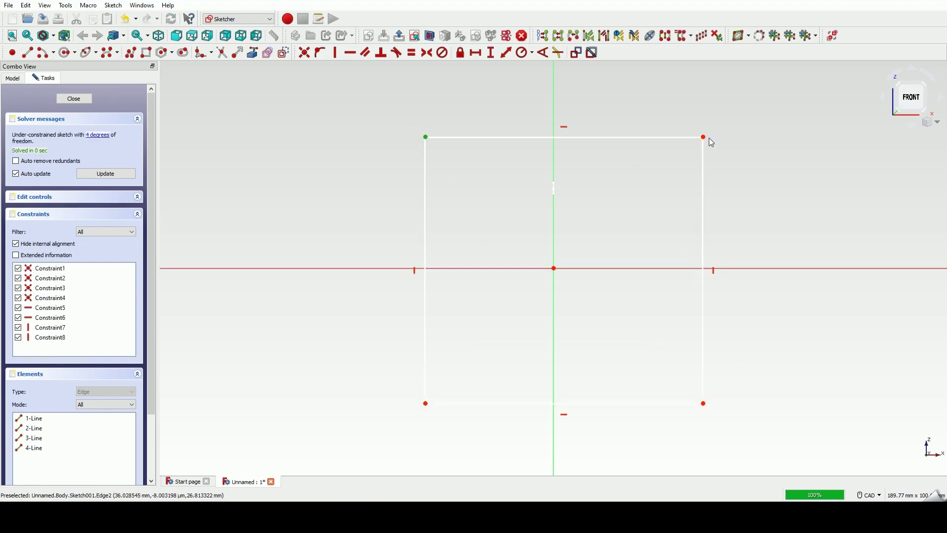
click(554, 98)
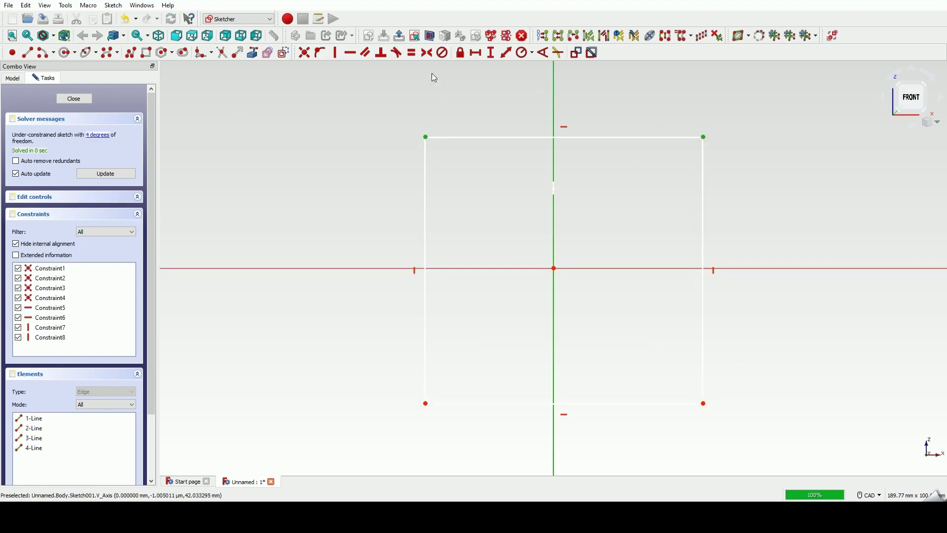
key(s)
Delete the redundant constraint and the right edge's vertical constraint
click(114, 142)
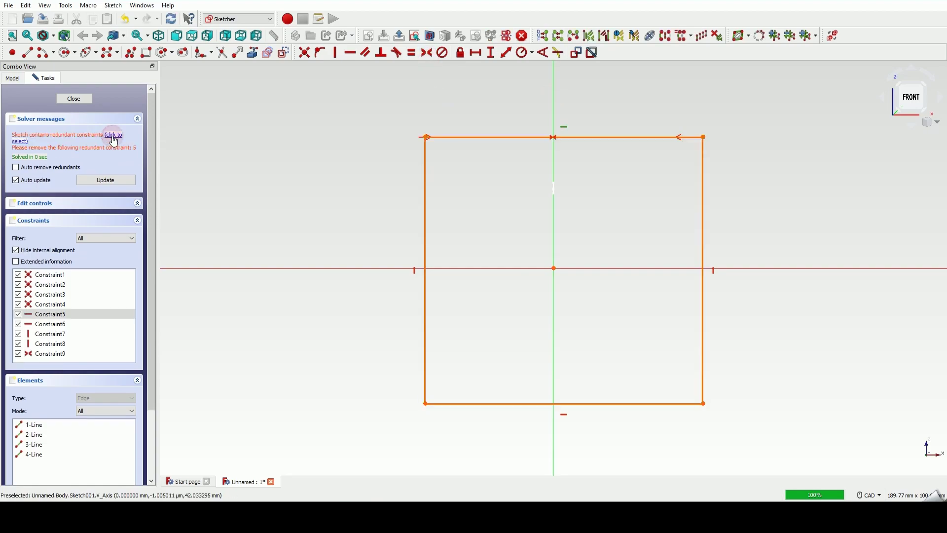
key(Delete)
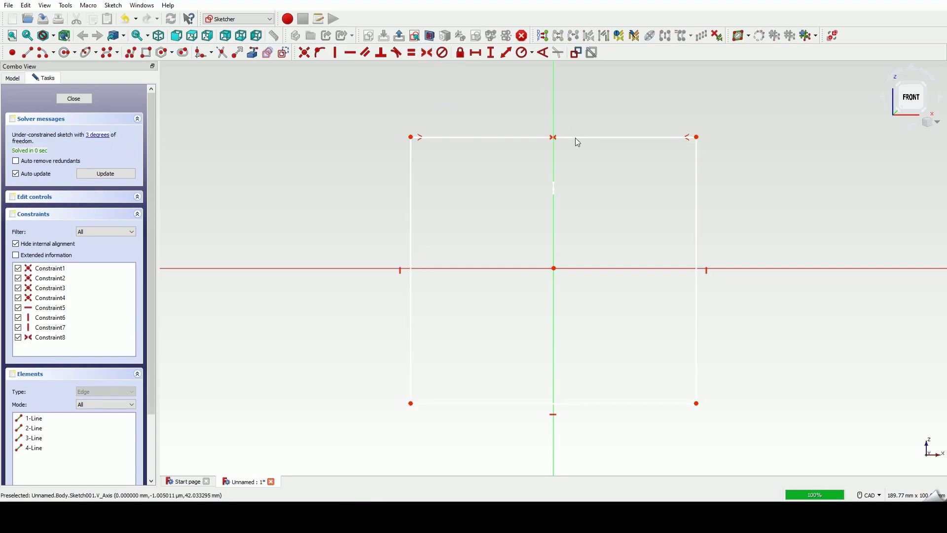
click(707, 270)
key(Delete)
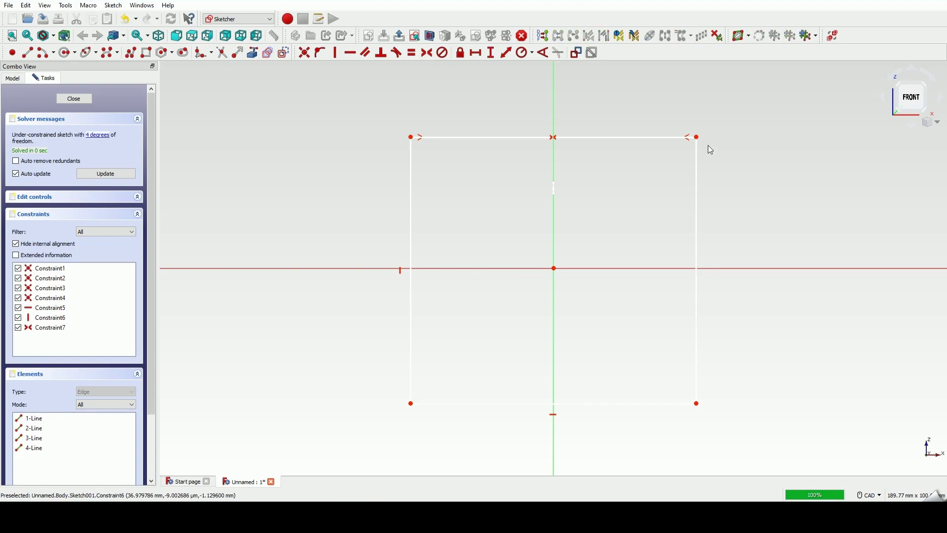
Make the right-hand corners symmetric about the horizontal axis
click(697, 137)
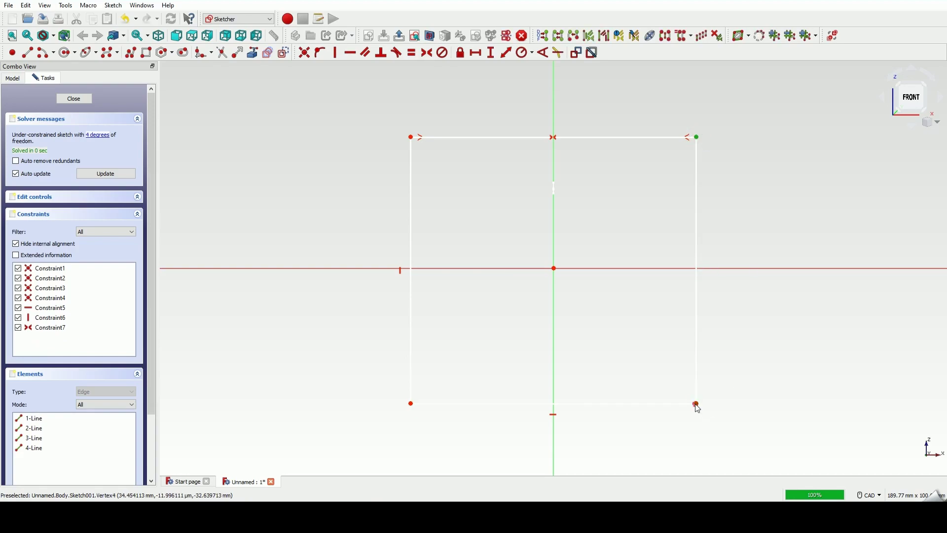
click(697, 404)
click(729, 269)
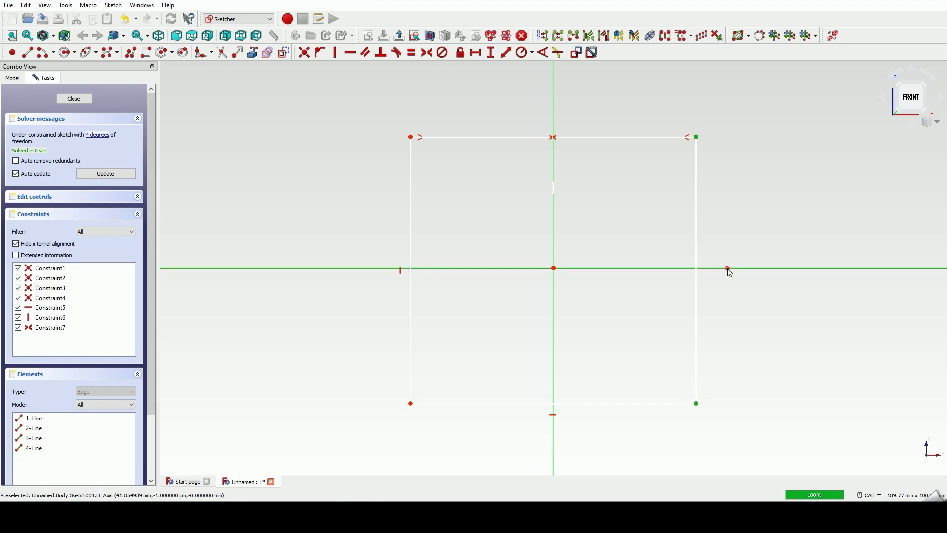
click(427, 52)
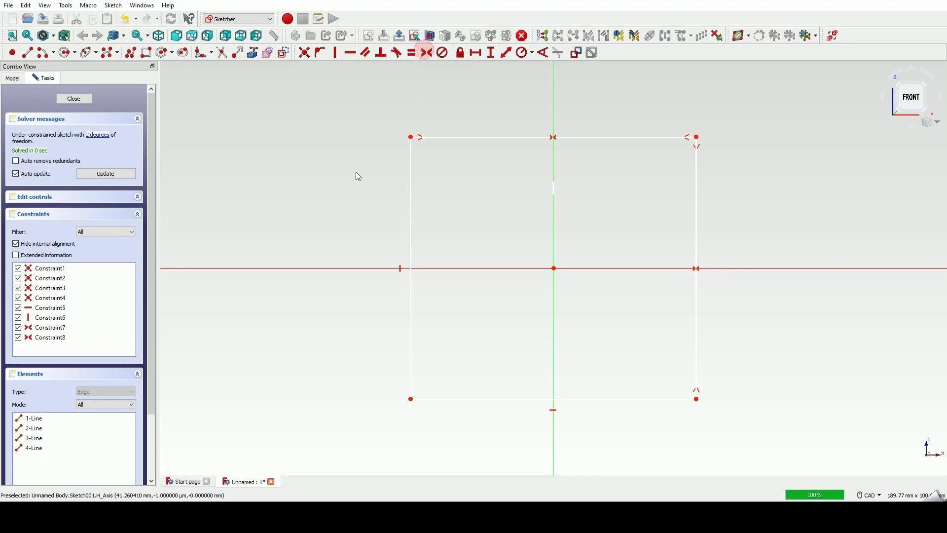
Give the top edge a 38.3 mm horizontal distance
click(433, 137)
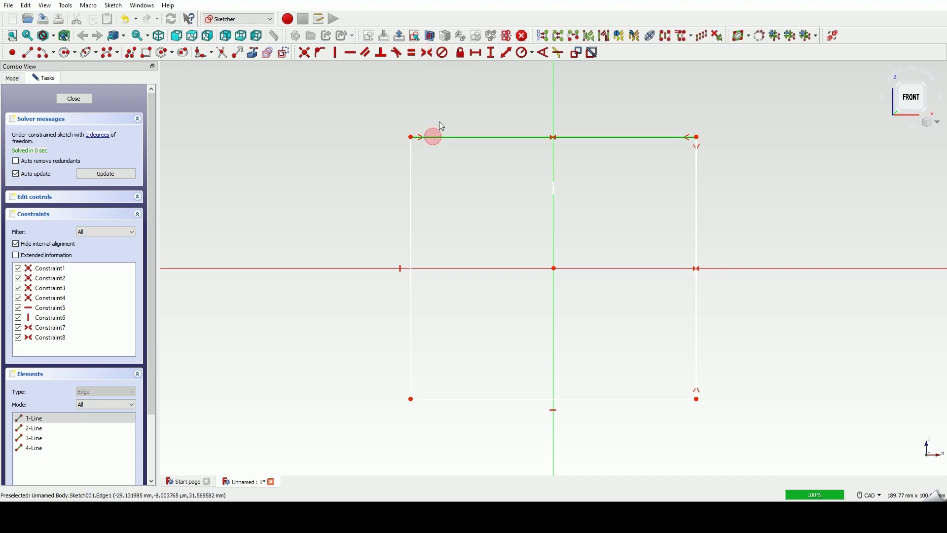
click(477, 52)
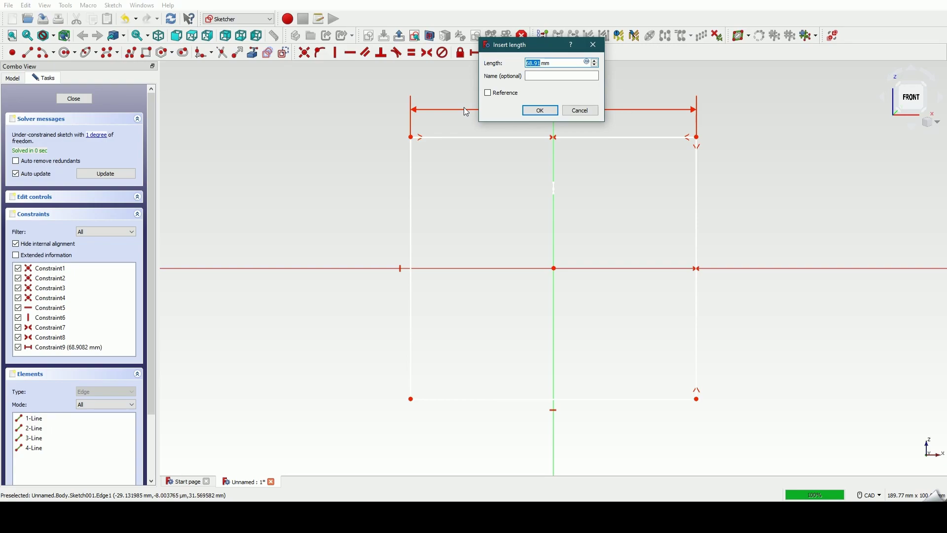
text(38.3)
key(Return)
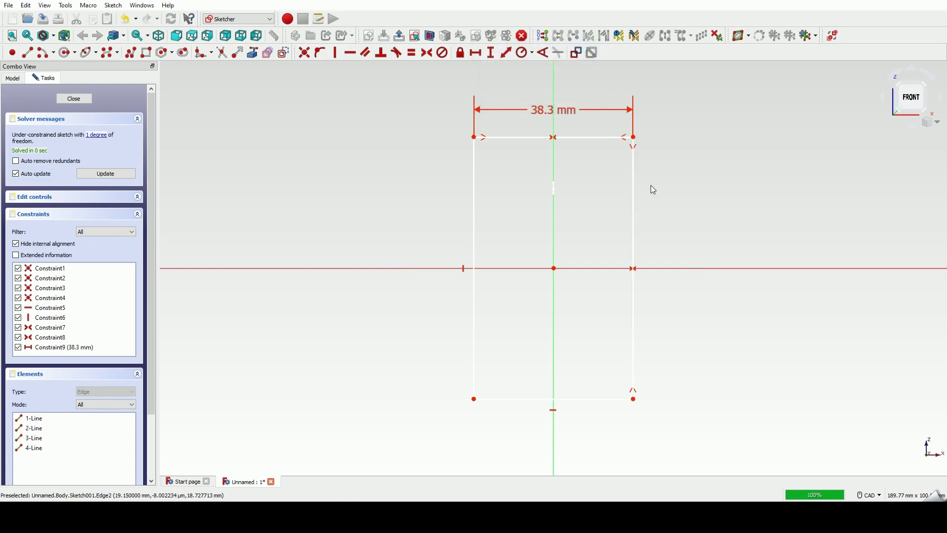
Make the top and right edges equal and move the 38.3 mm dimension clear
click(635, 195)
click(598, 138)
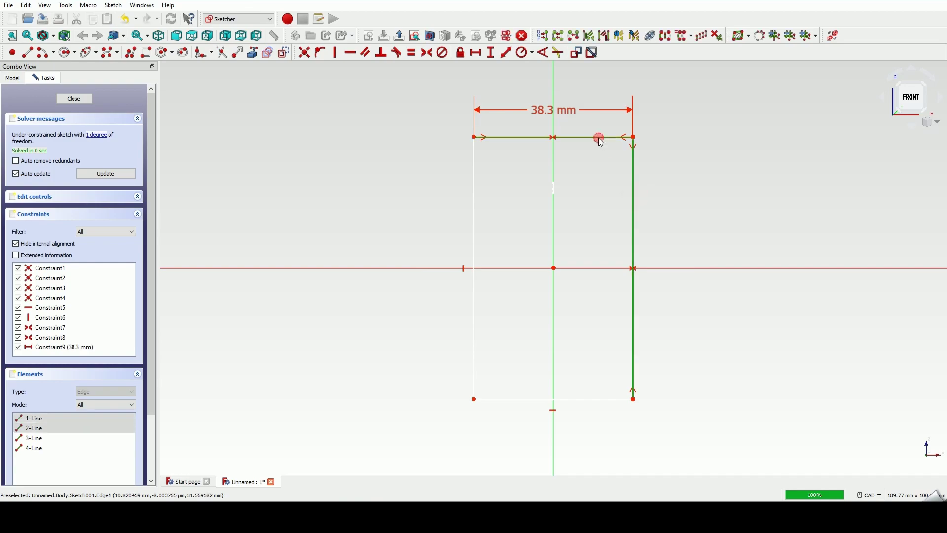
click(413, 53)
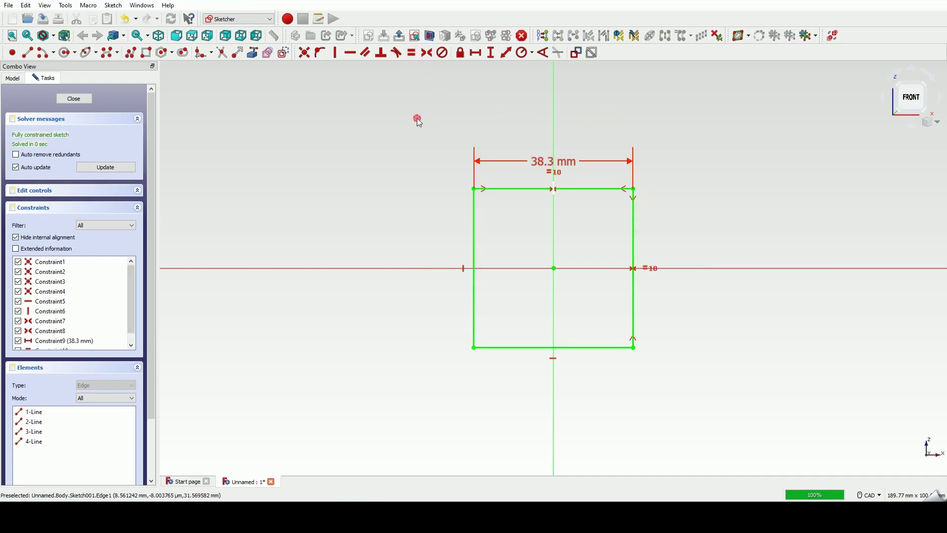
drag(567, 162, 520, 139)
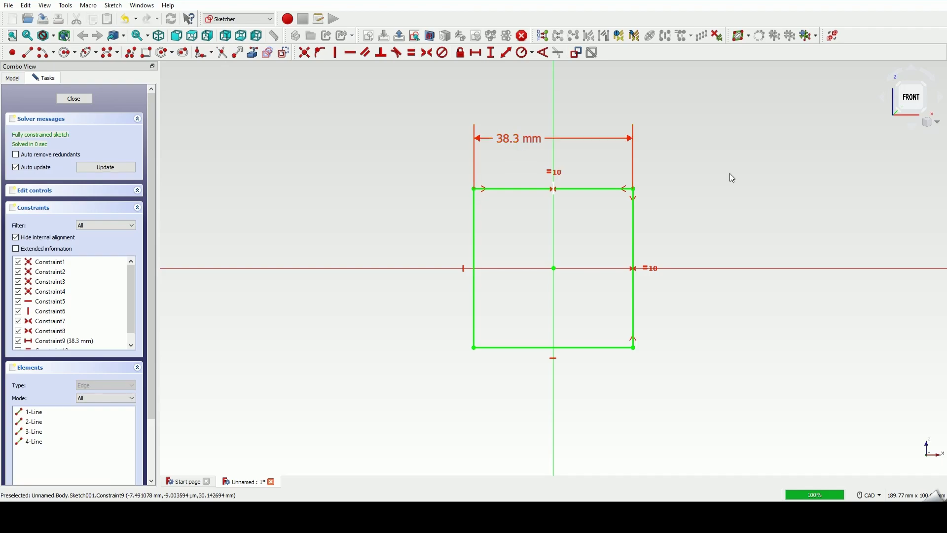
click(731, 176)
Round all four square corners with the constraint-preserving sketch fillet
click(212, 52)
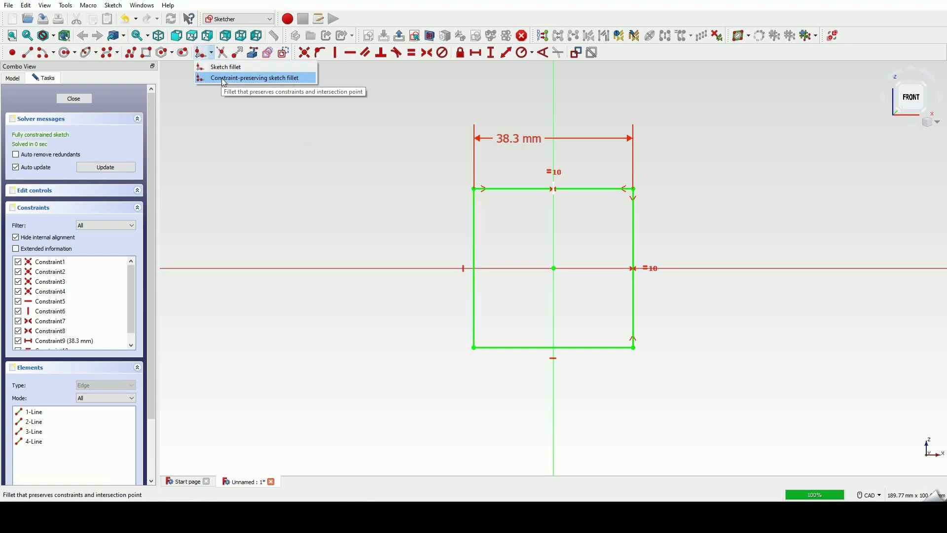
click(223, 79)
click(496, 189)
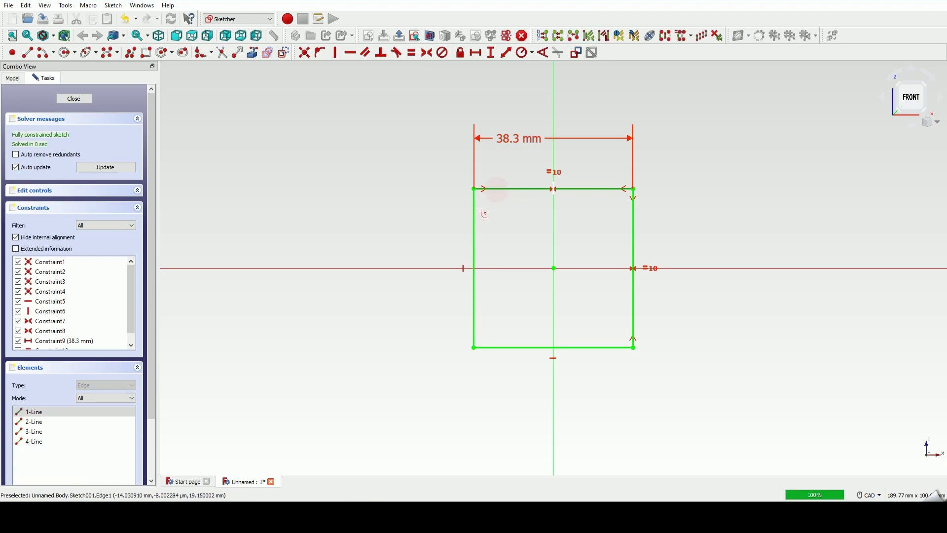
click(475, 211)
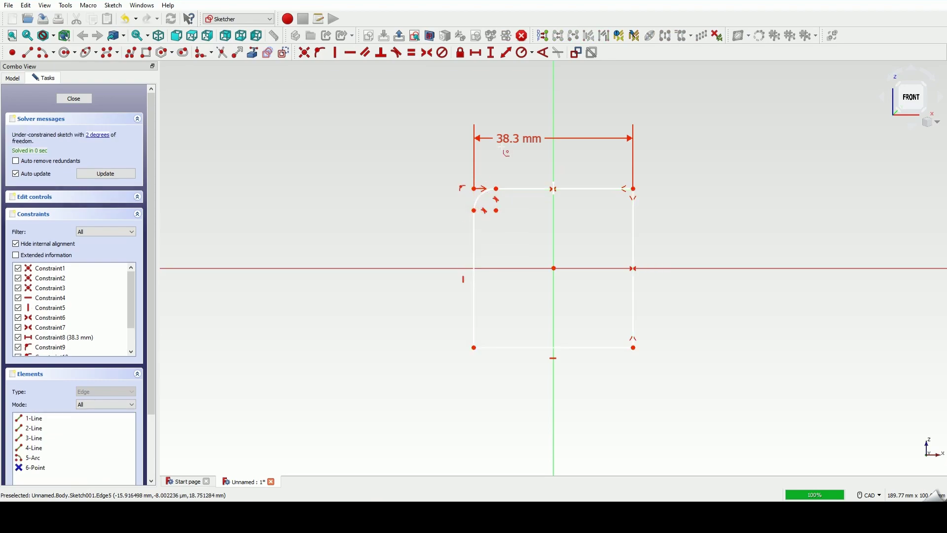
click(633, 209)
click(612, 188)
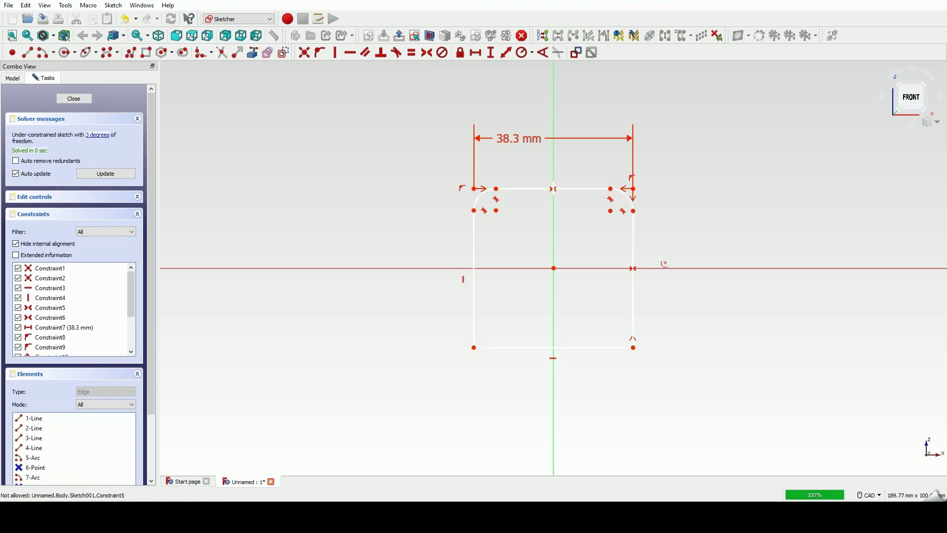
click(634, 319)
click(613, 348)
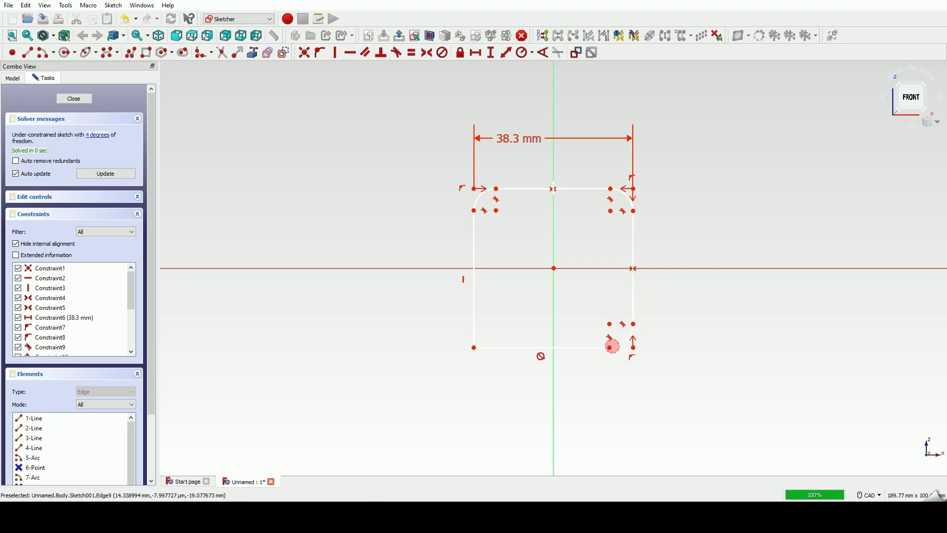
click(489, 348)
click(474, 338)
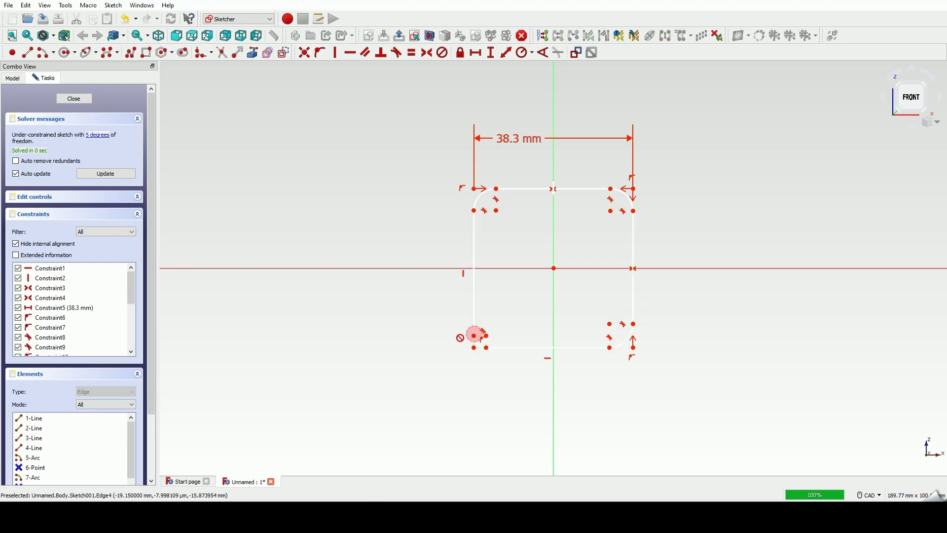
Give all four corner arcs an equal 7 mm radius
click(479, 344)
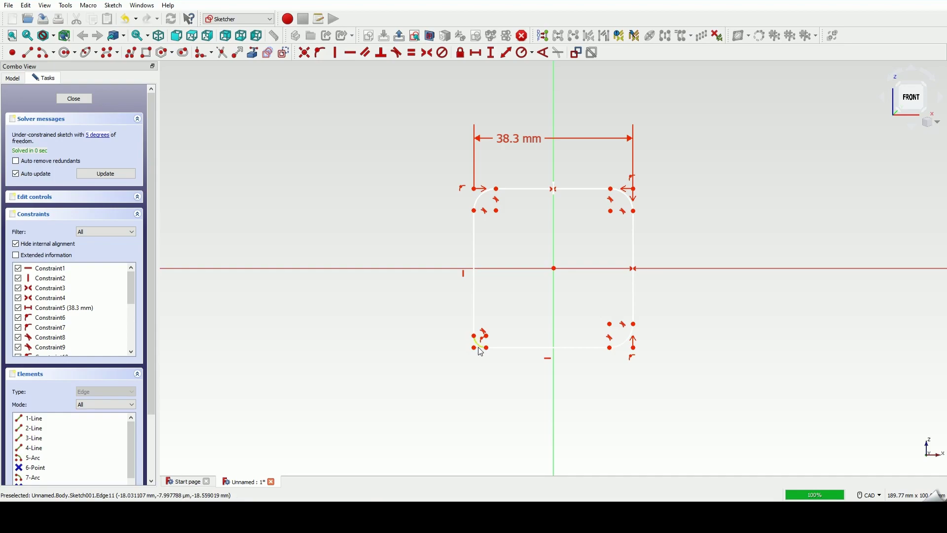
click(479, 197)
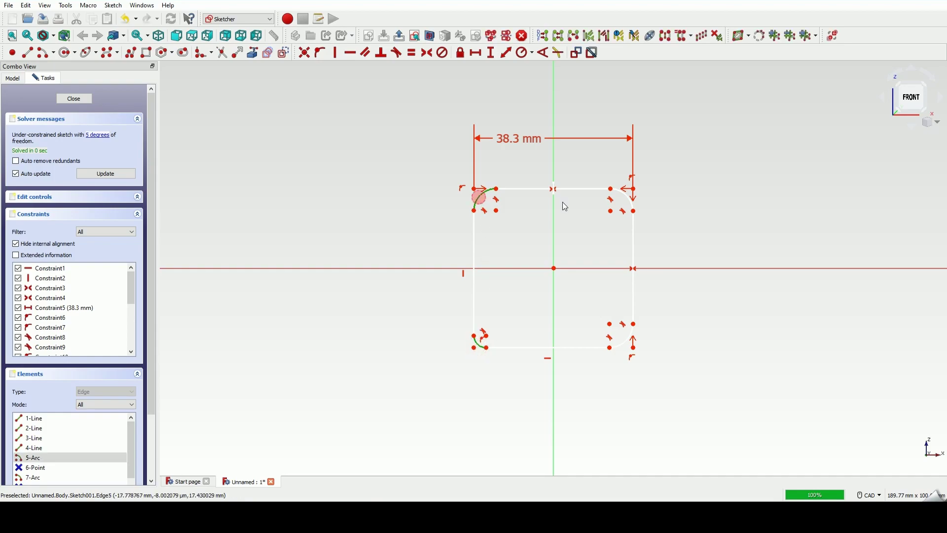
click(625, 198)
click(622, 341)
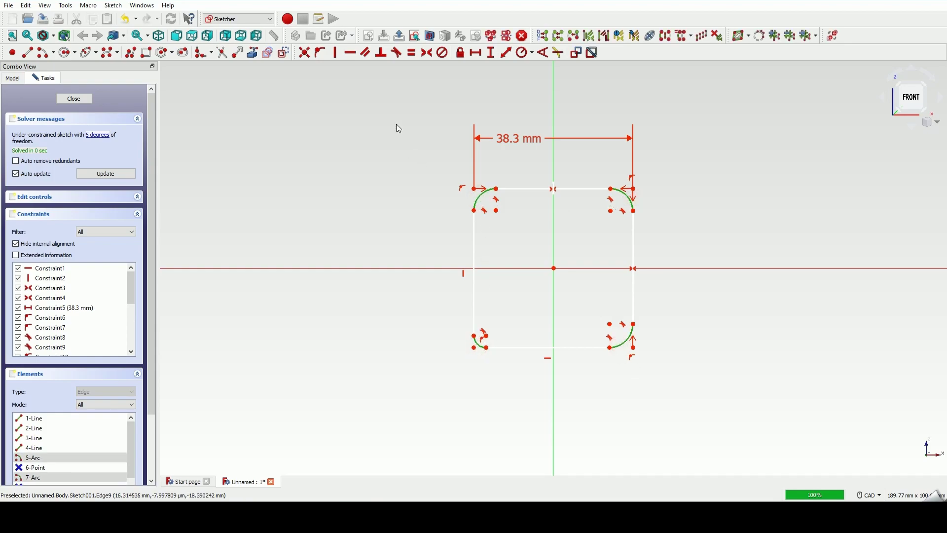
click(533, 53)
click(538, 64)
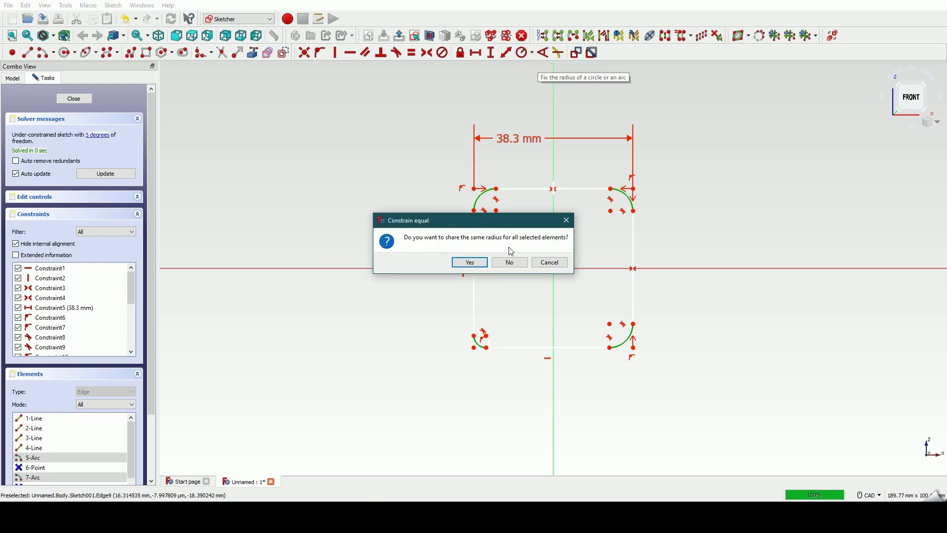
click(470, 263)
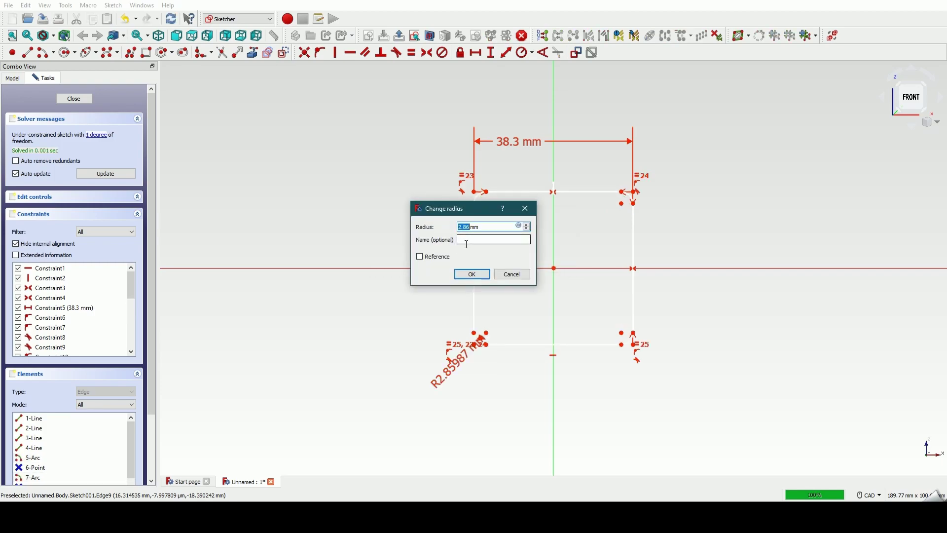
text(7)
key(Return)
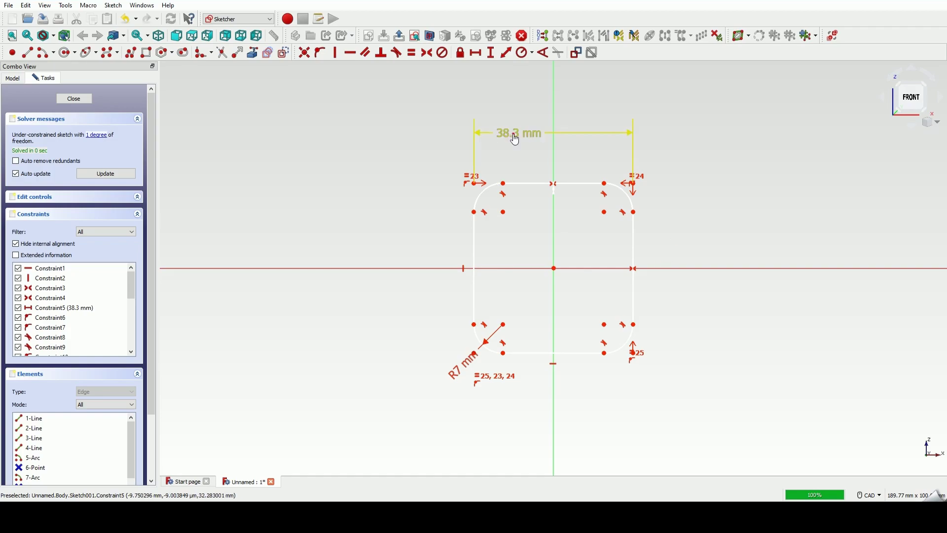
Make the top and right straight edges equal again and close the sketch
drag(508, 132, 511, 127)
click(532, 187)
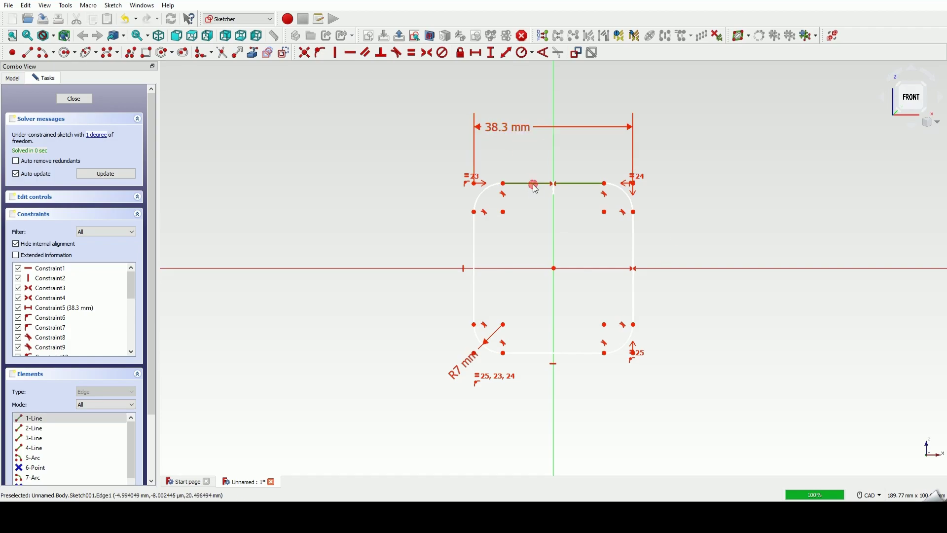
click(633, 238)
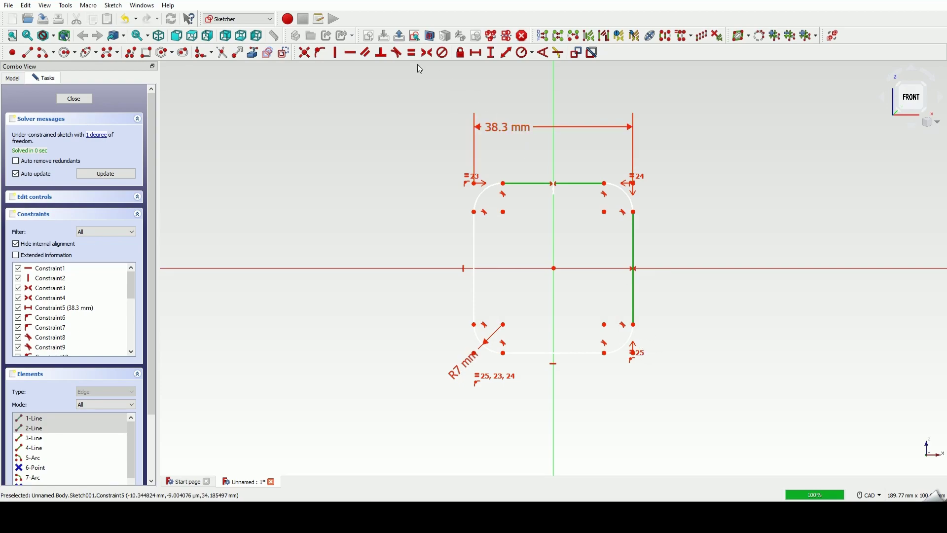
click(411, 53)
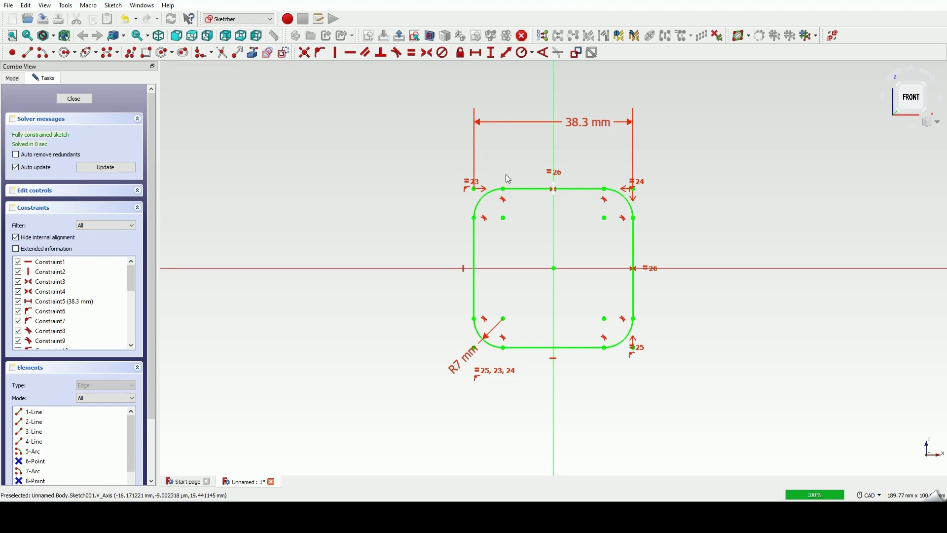
click(74, 99)
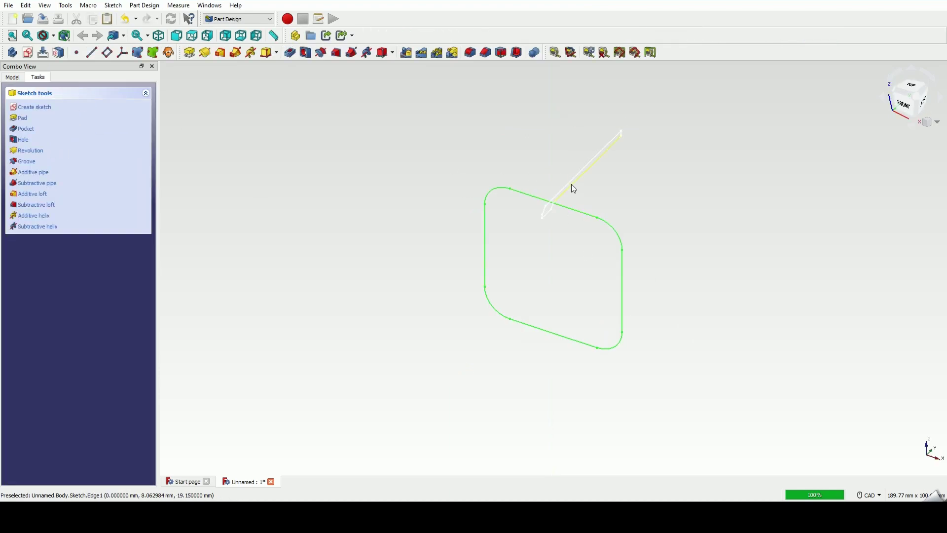
Select the small profile Sketch in the model tree
click(456, 175)
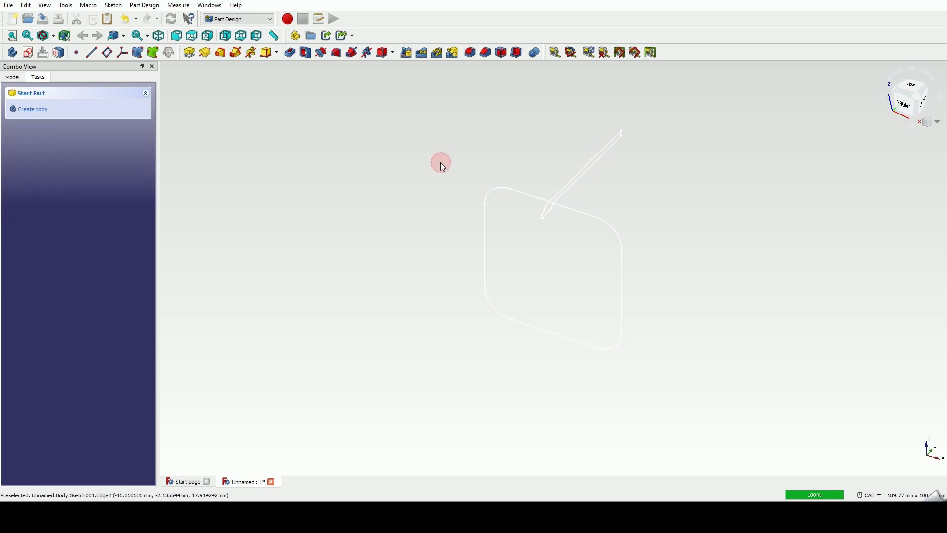
click(19, 81)
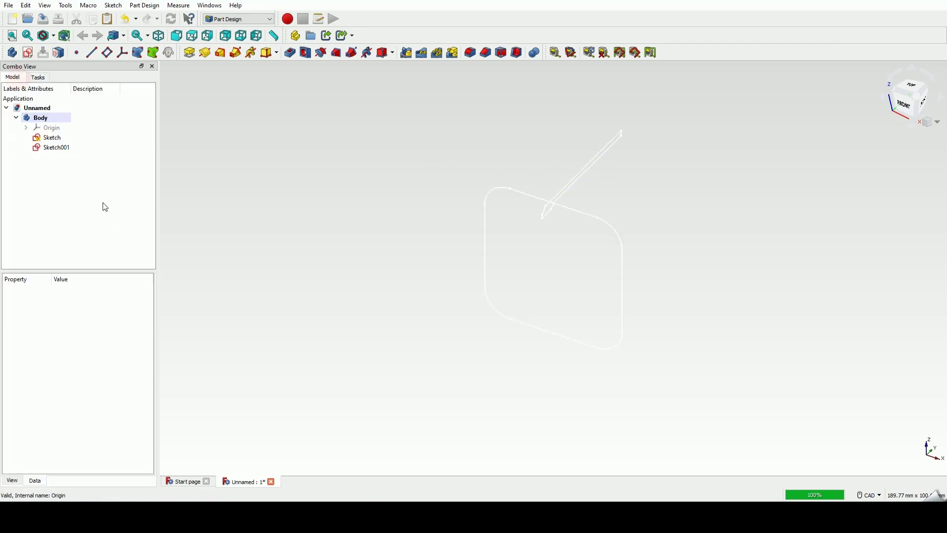
click(52, 137)
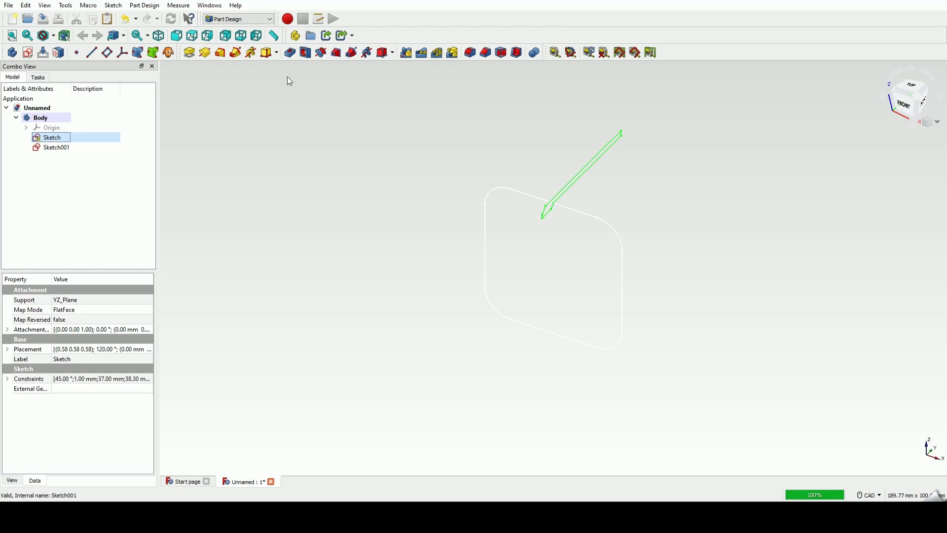
Start an Additive Pipe and add the top edge, top-left arc, left edge and bottom-left arc to the path
click(236, 53)
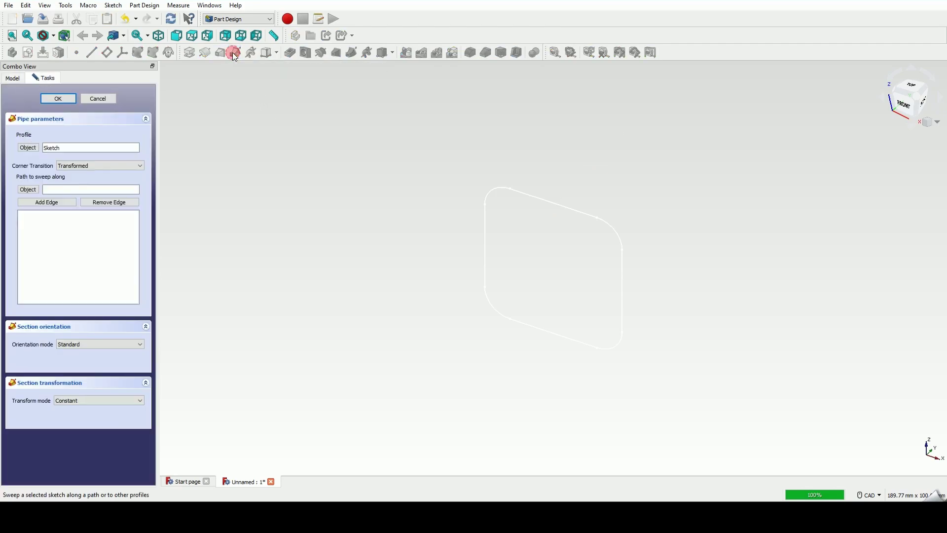
click(47, 202)
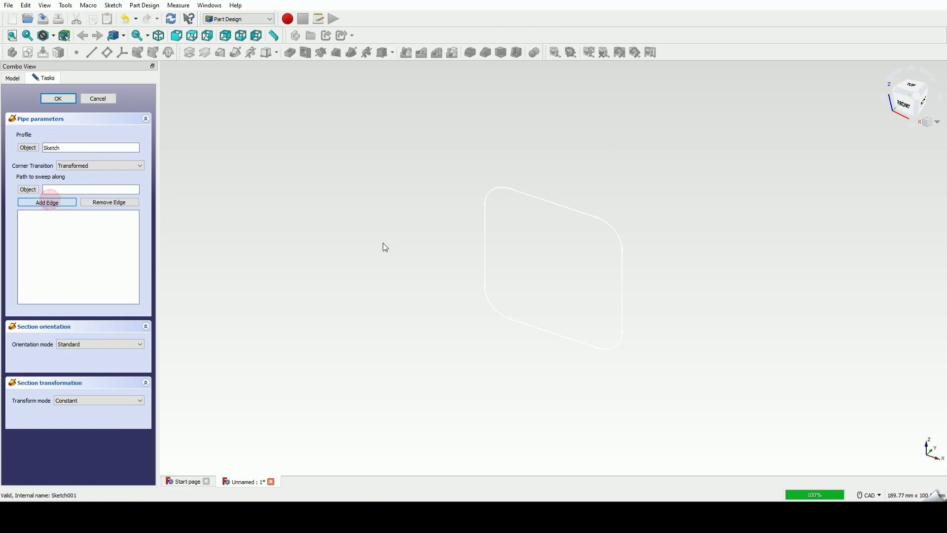
click(545, 202)
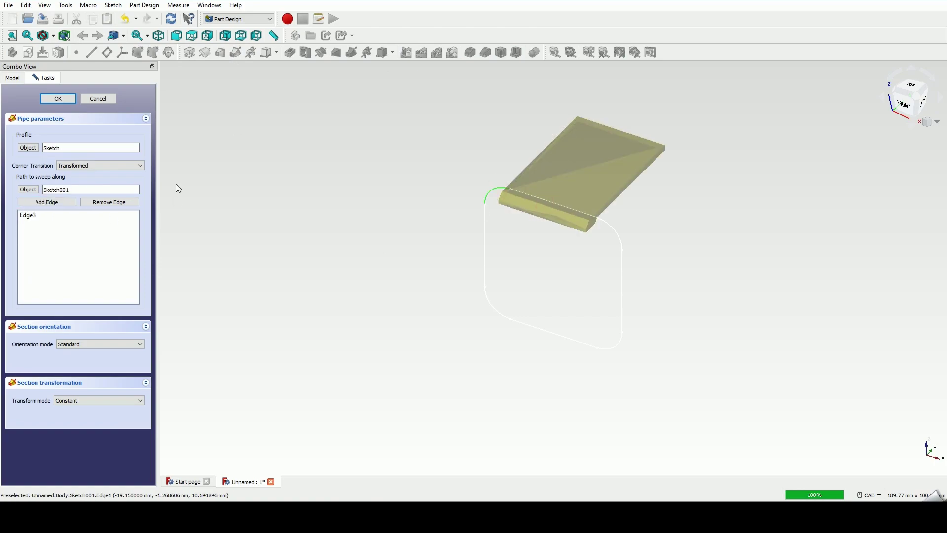
click(47, 202)
click(500, 188)
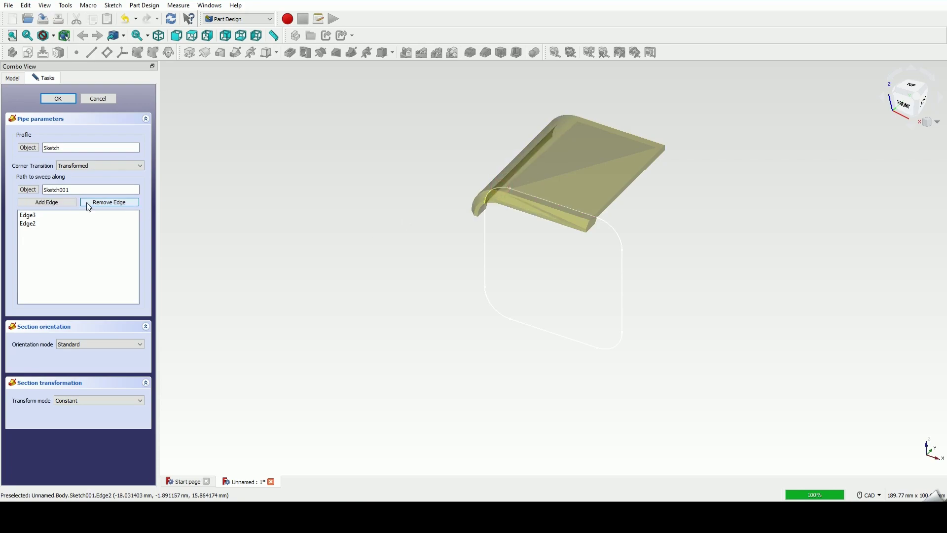
click(47, 202)
click(487, 240)
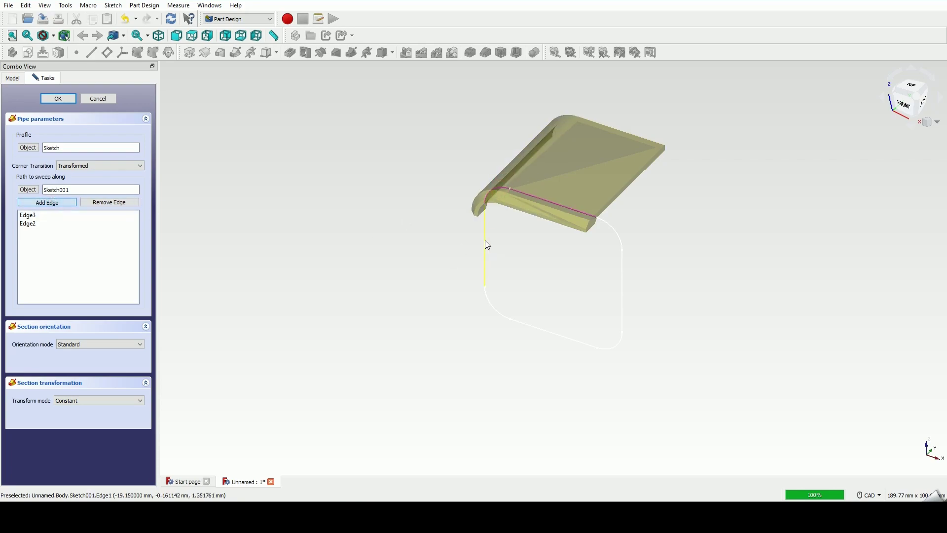
click(68, 203)
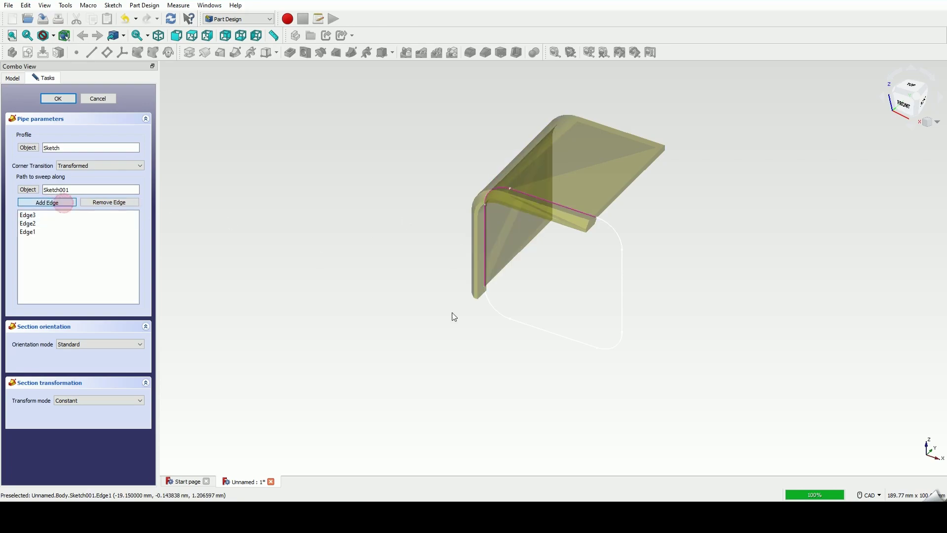
click(496, 316)
Add the bottom edge, bottom-right arc, right edge and top-right arc, then confirm the sweep
click(58, 204)
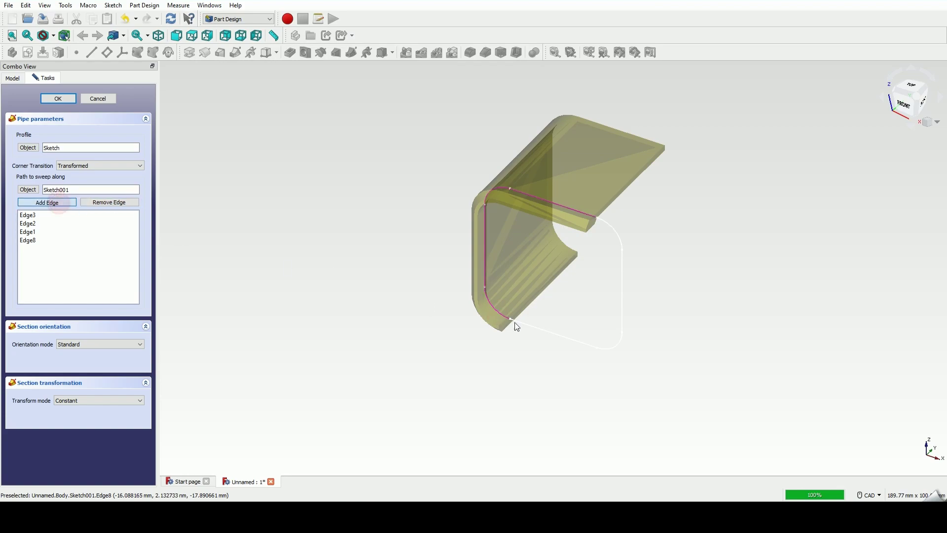
click(543, 335)
click(64, 202)
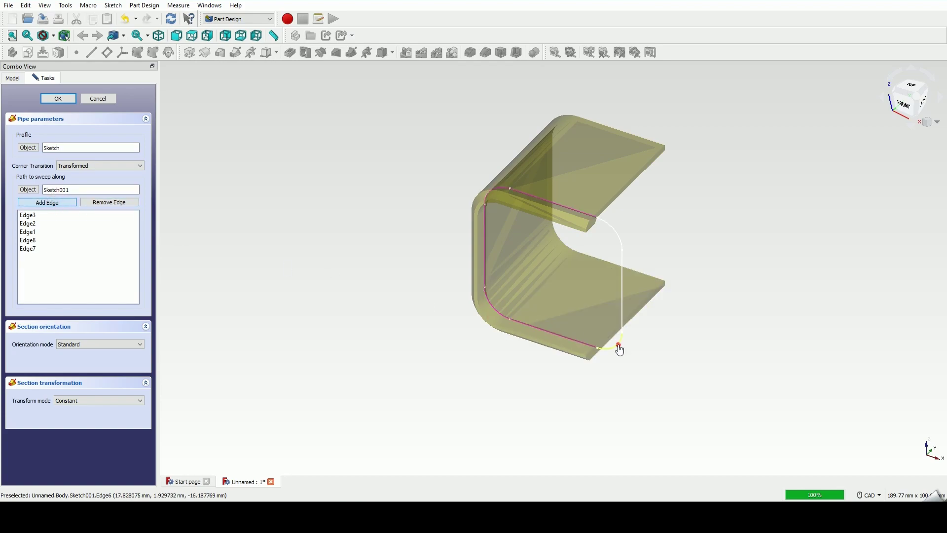
click(618, 345)
click(69, 203)
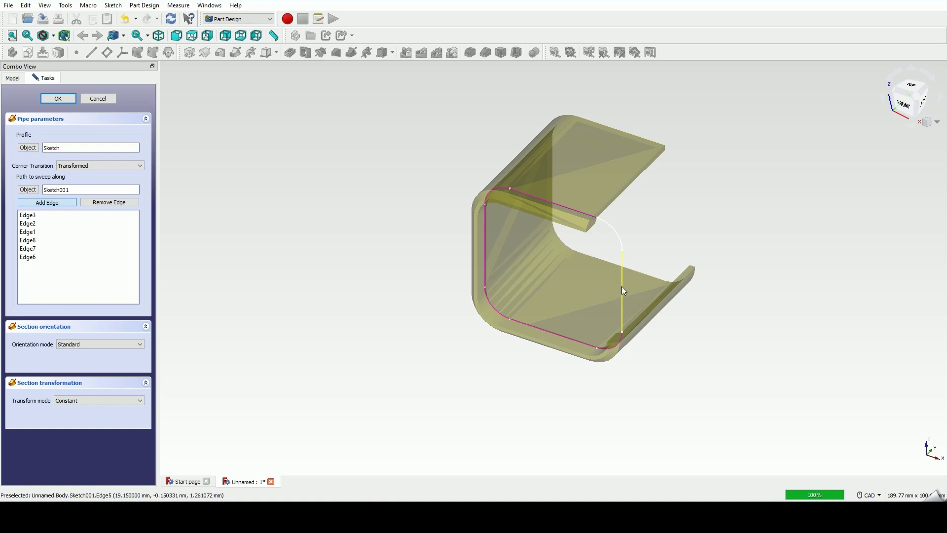
click(622, 286)
click(66, 203)
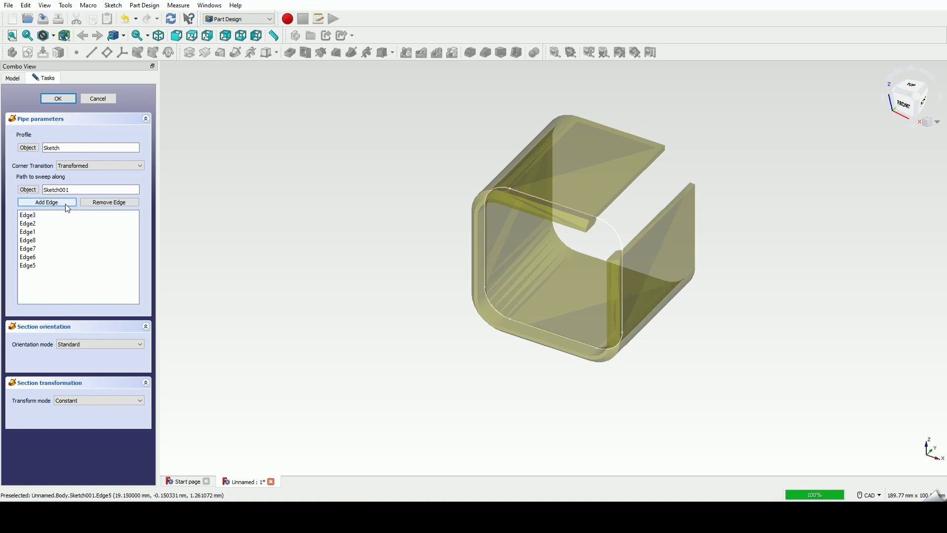
click(619, 232)
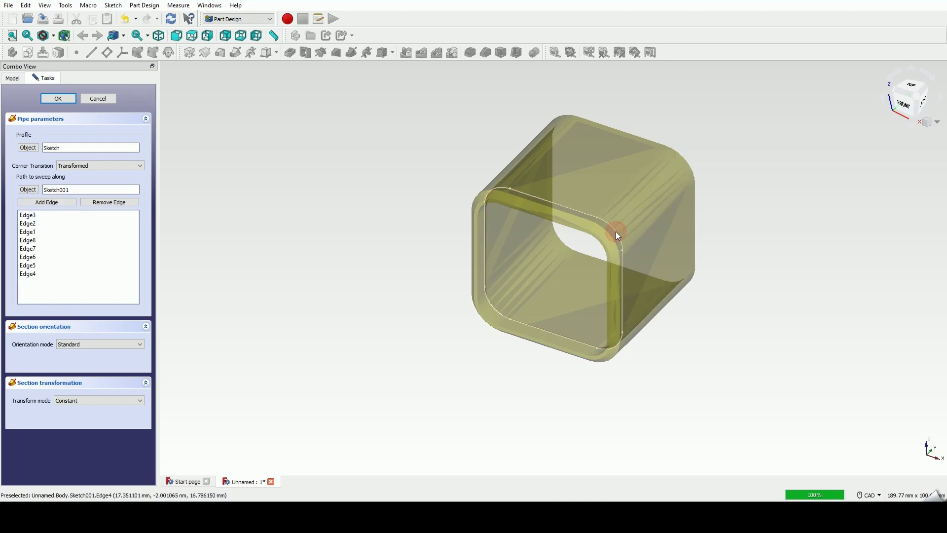
click(58, 98)
Show the tube in an isometric view and fit it to the window
click(332, 194)
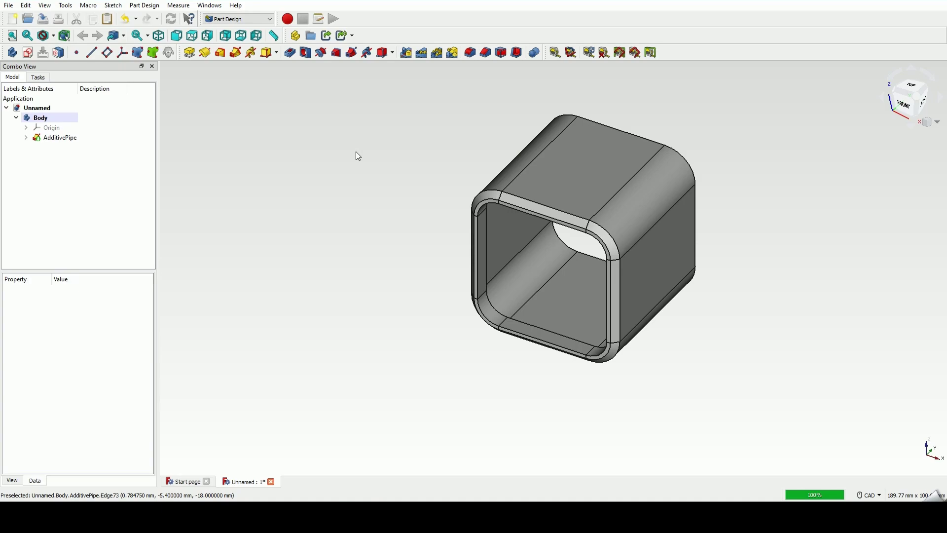
click(932, 130)
click(932, 153)
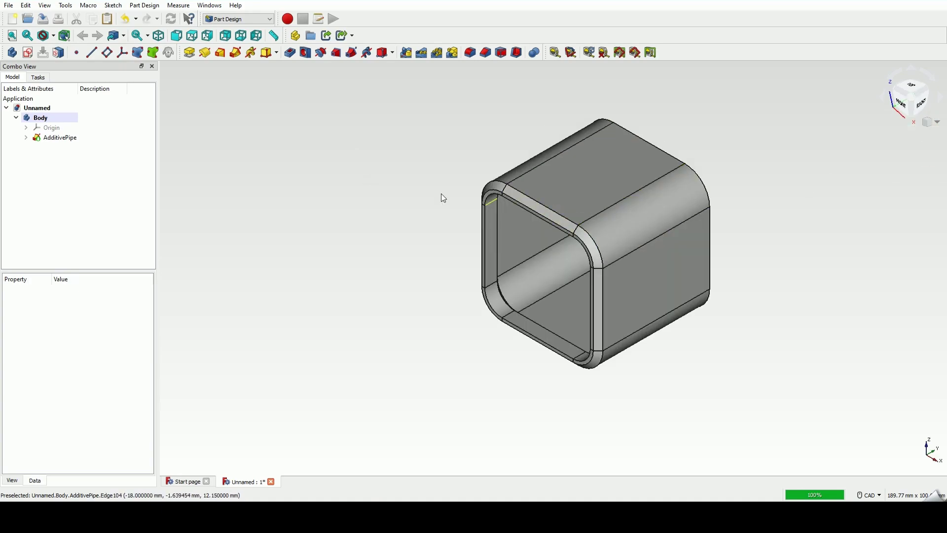
click(13, 37)
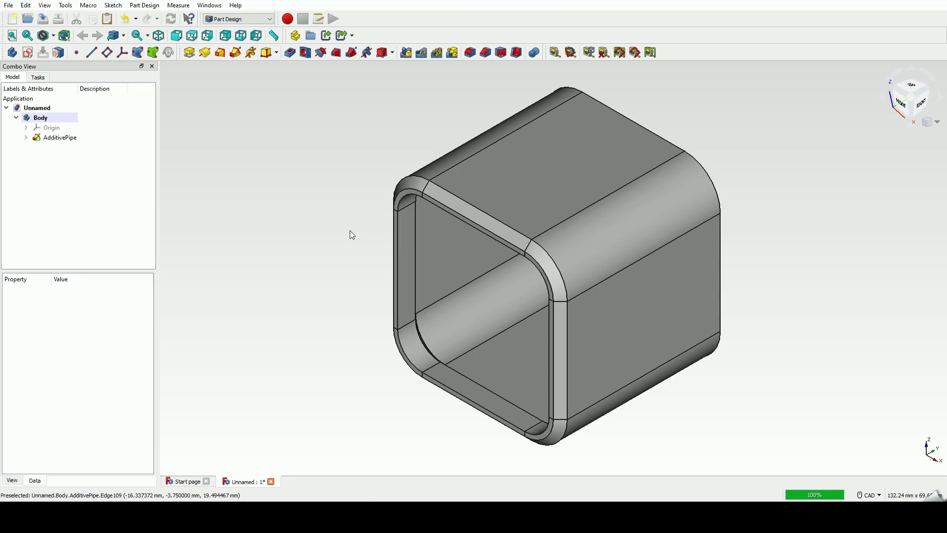
Start a sketch on the tube's right side face and draw the window rectangle
click(649, 310)
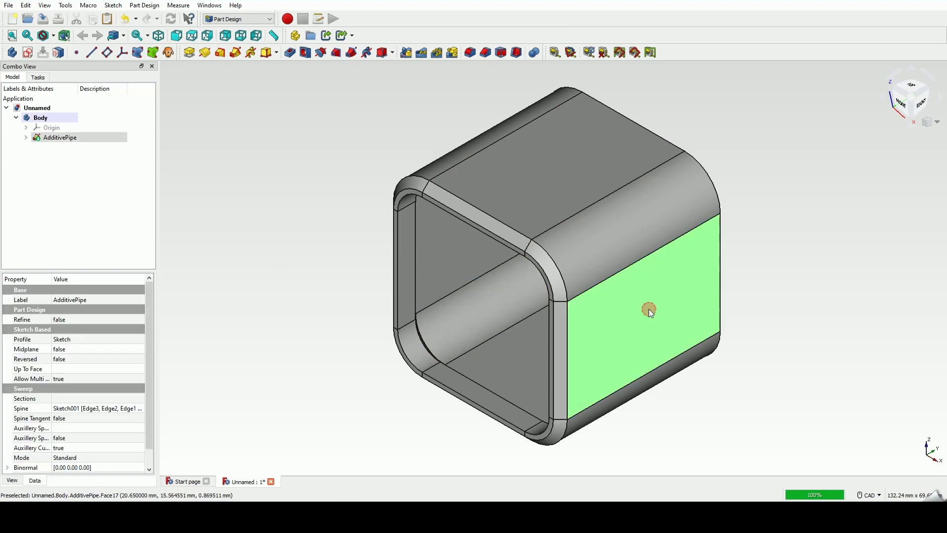
click(27, 53)
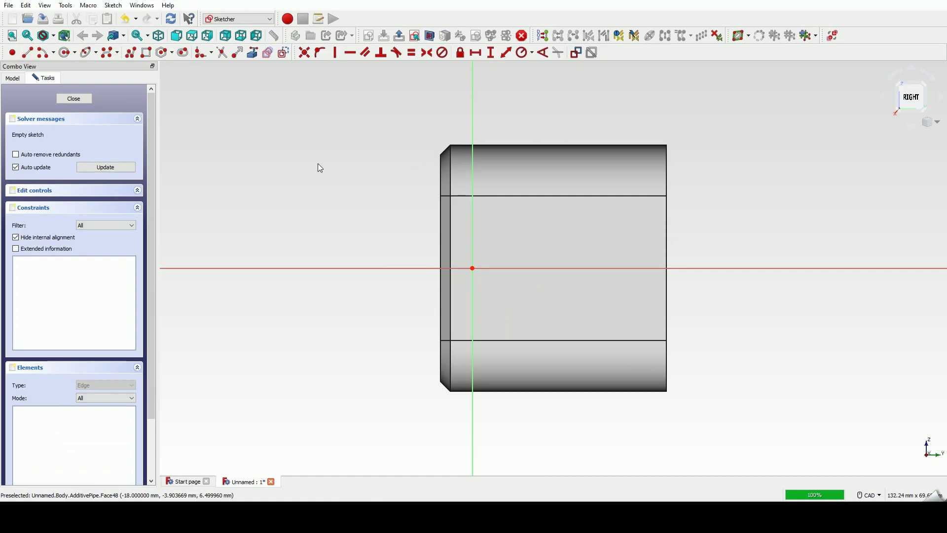
click(147, 52)
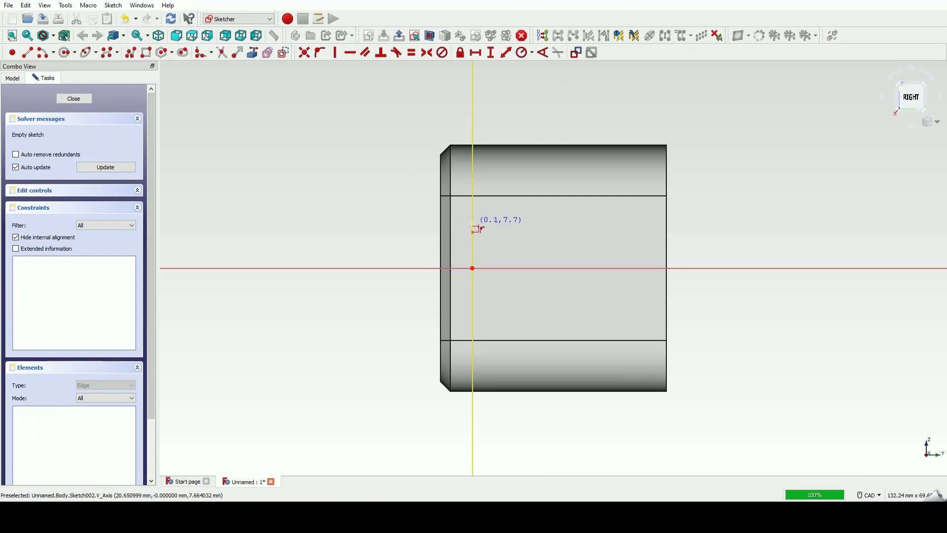
click(479, 223)
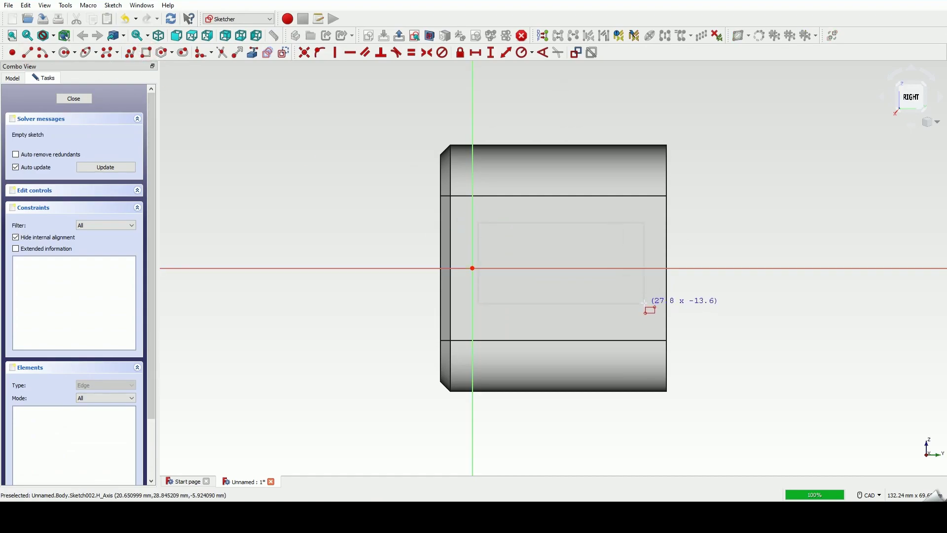
click(645, 307)
right_click(327, 185)
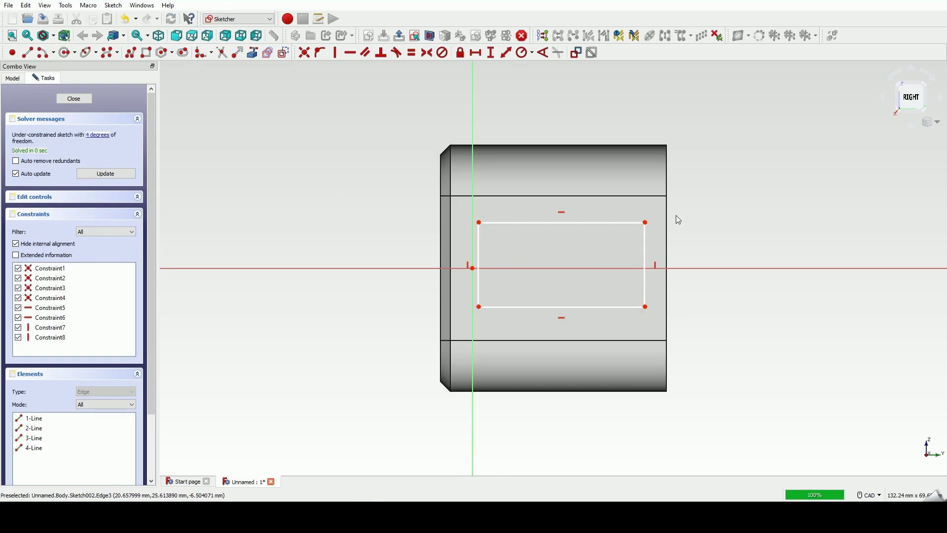
Reference the face's two top corners as external geometry and delete the right edge's vertical constraint
click(260, 57)
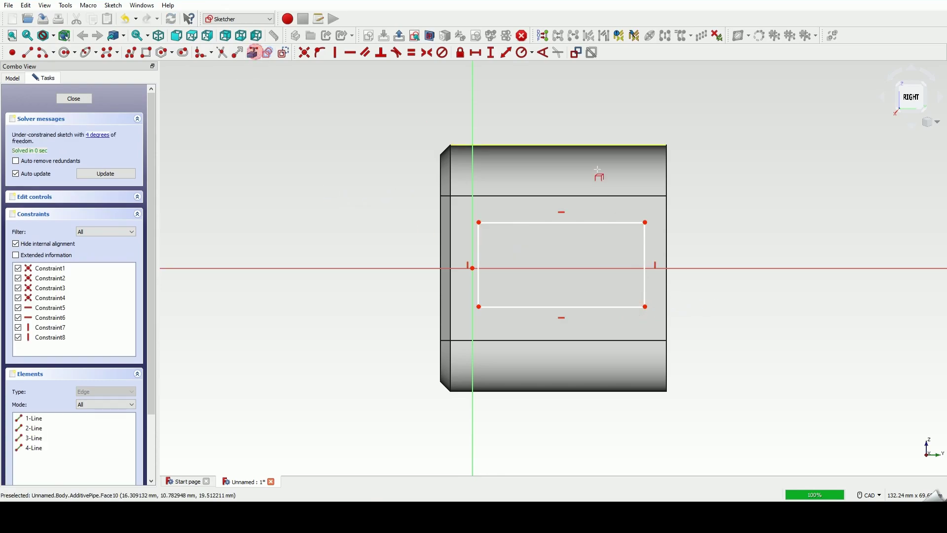
click(666, 196)
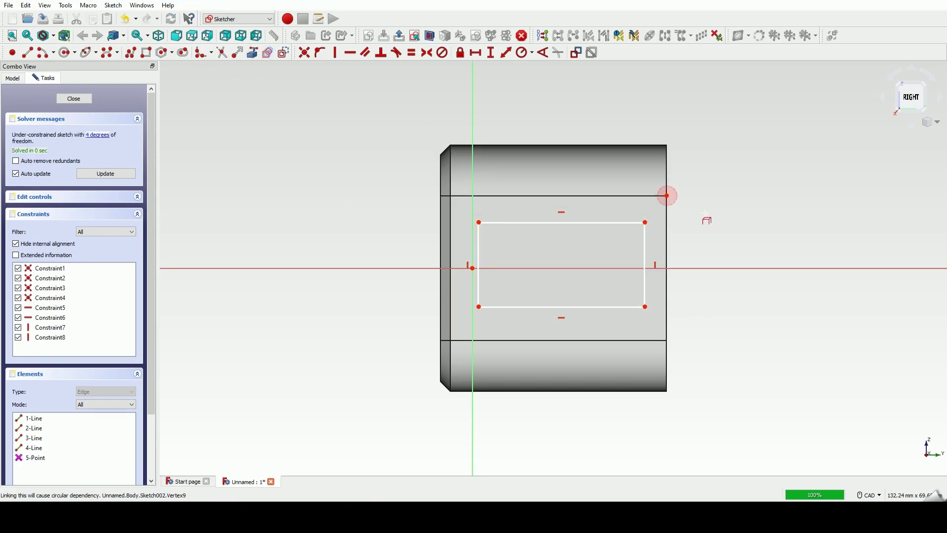
click(440, 196)
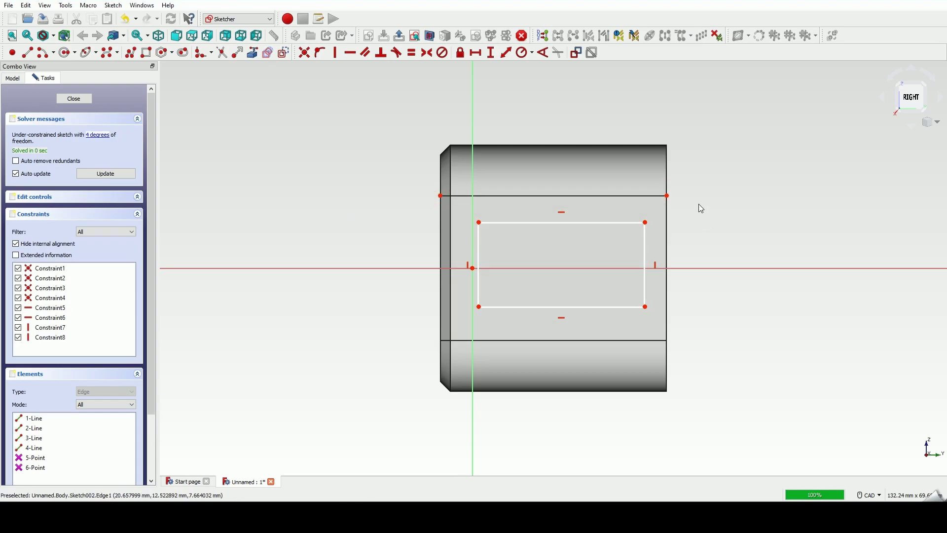
click(655, 265)
key(Delete)
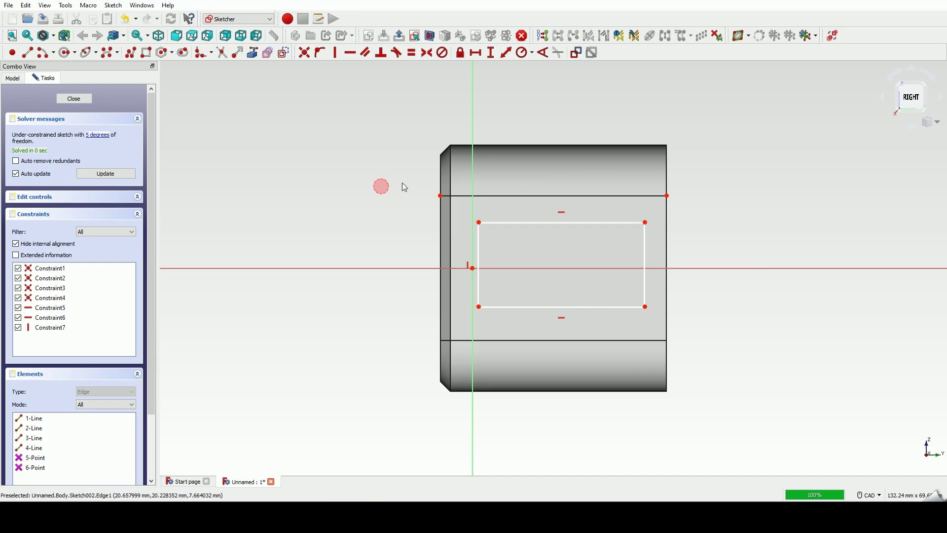
Set a 2.5 mm horizontal distance from the rectangle's top-right corner to the face's corner
click(646, 223)
click(668, 197)
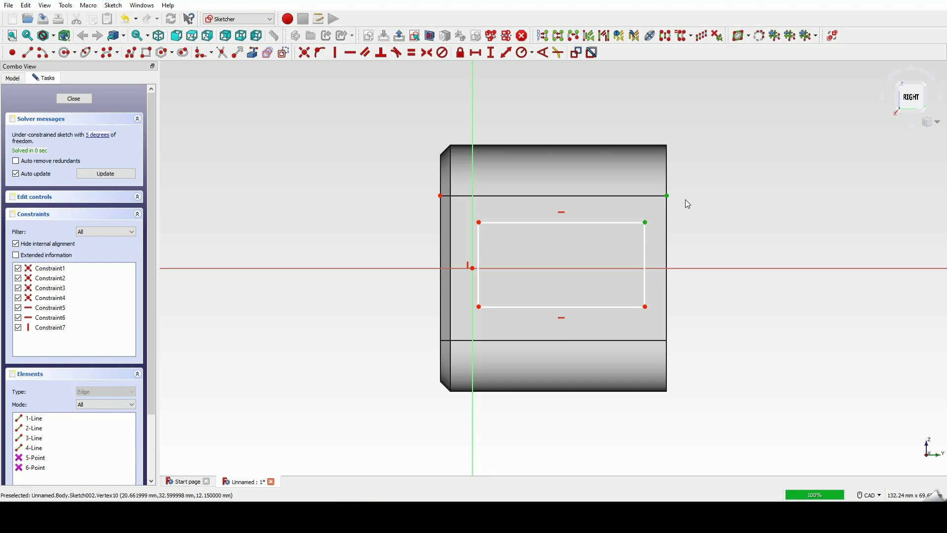
click(477, 53)
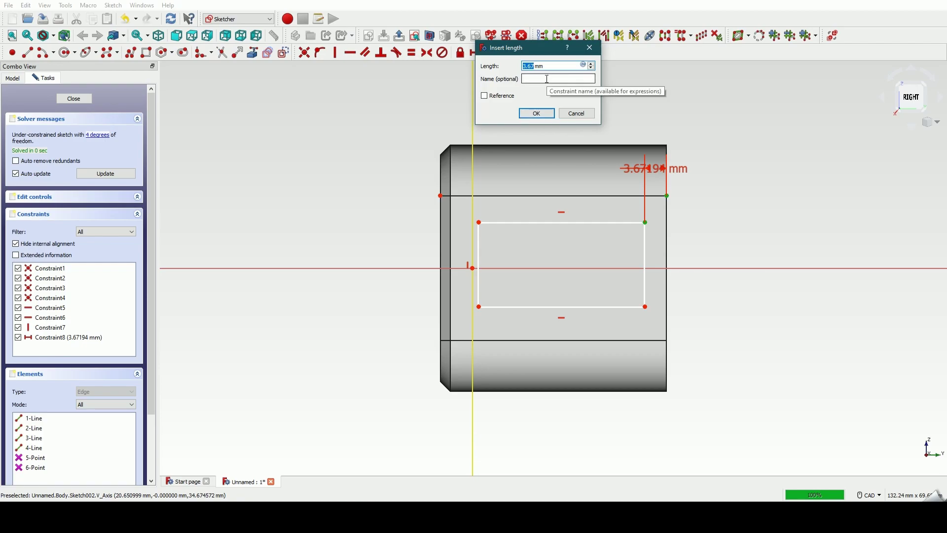
text(2.5mm)
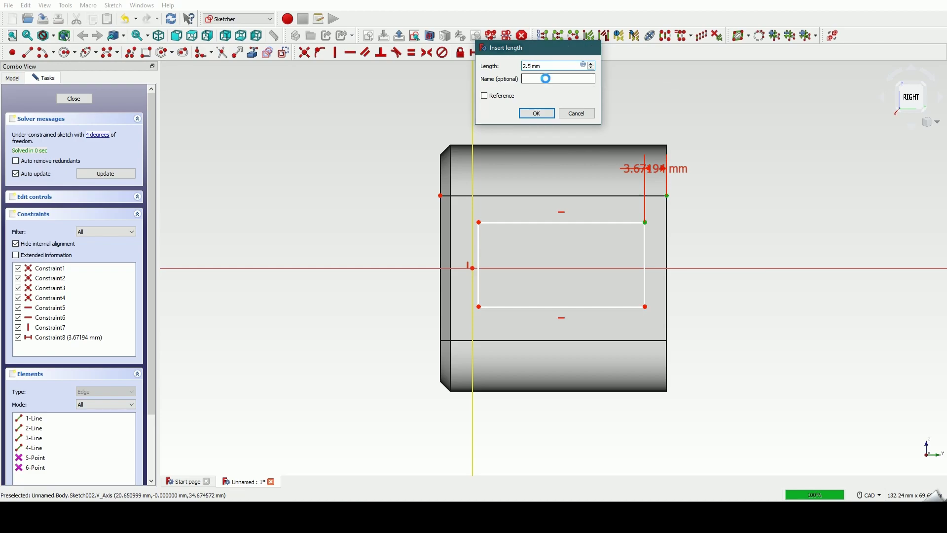
key(Return)
drag(672, 172, 747, 177)
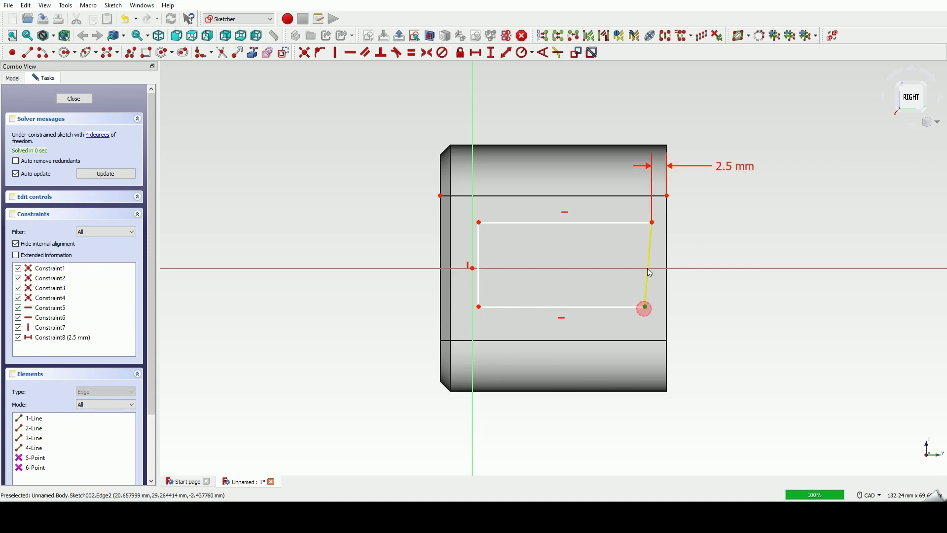
Centre the rectangle's right corners on the horizontal axis and make the right edge 19 mm tall
click(653, 222)
click(686, 268)
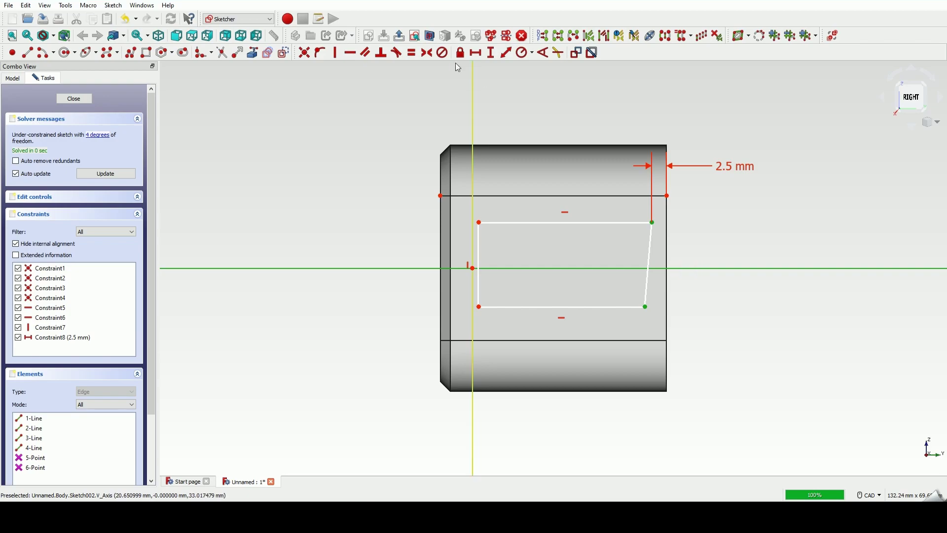
click(427, 52)
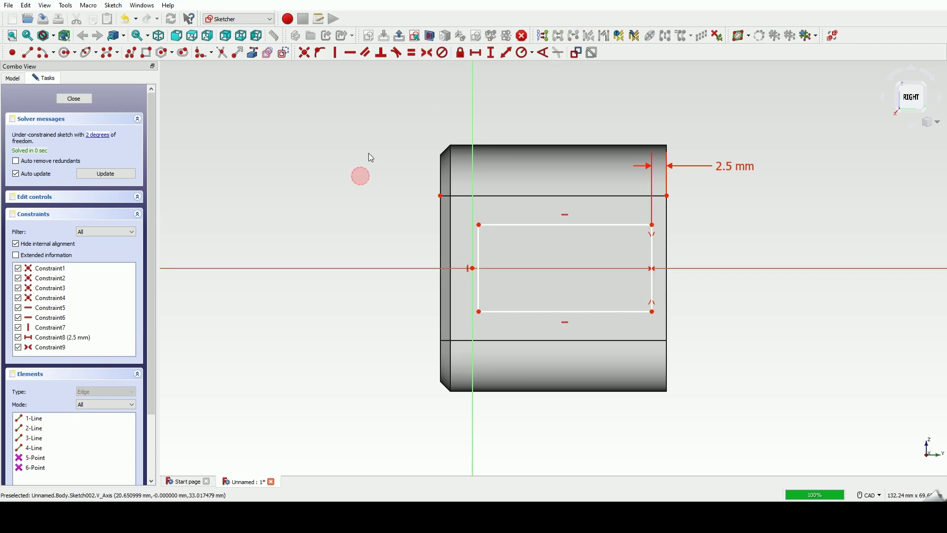
click(653, 257)
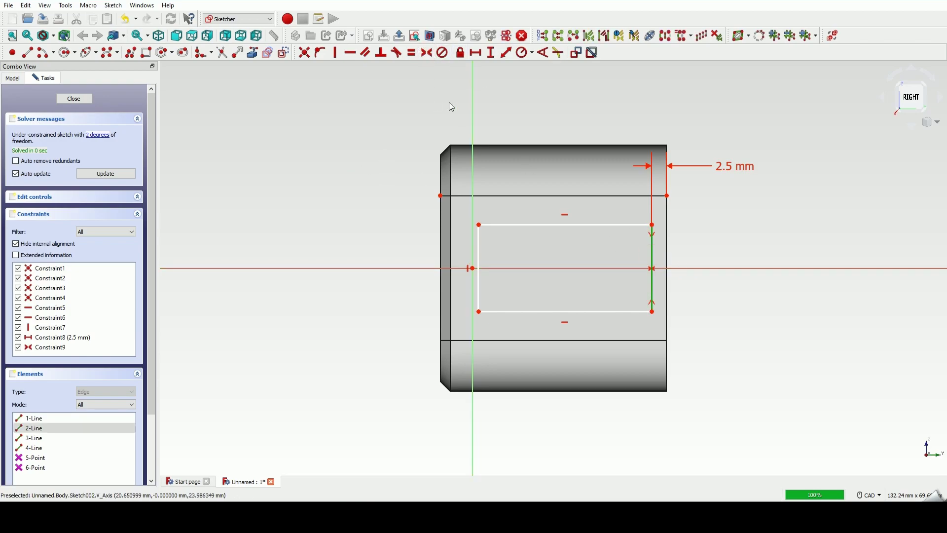
click(491, 53)
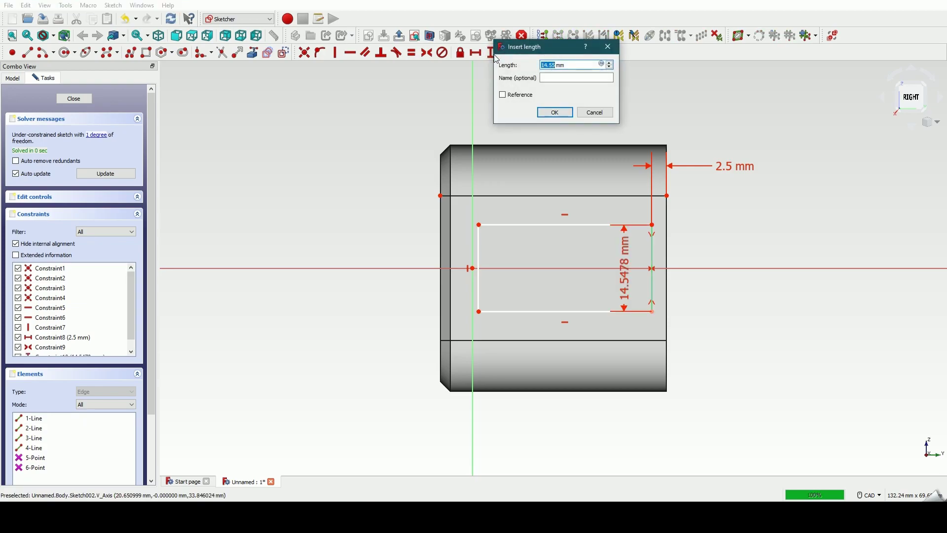
text(19)
key(Return)
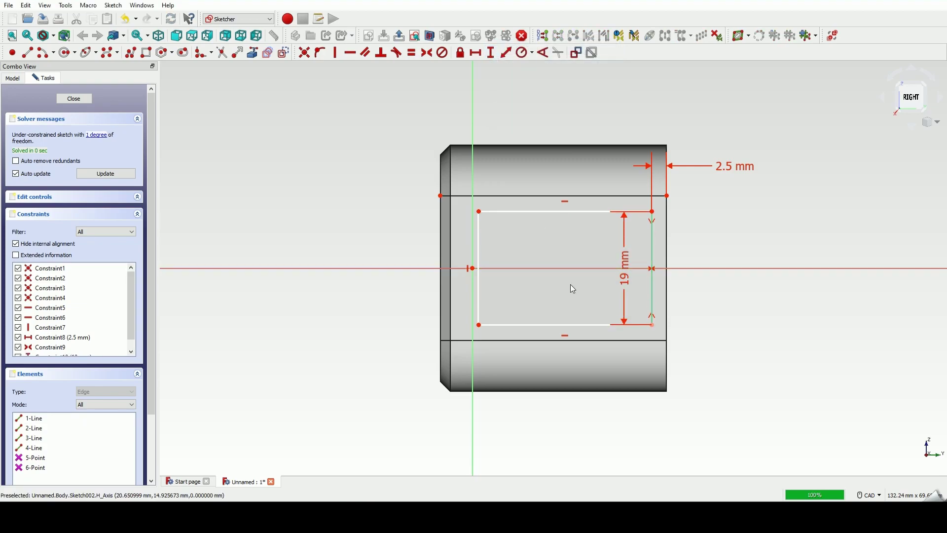
drag(625, 277, 704, 242)
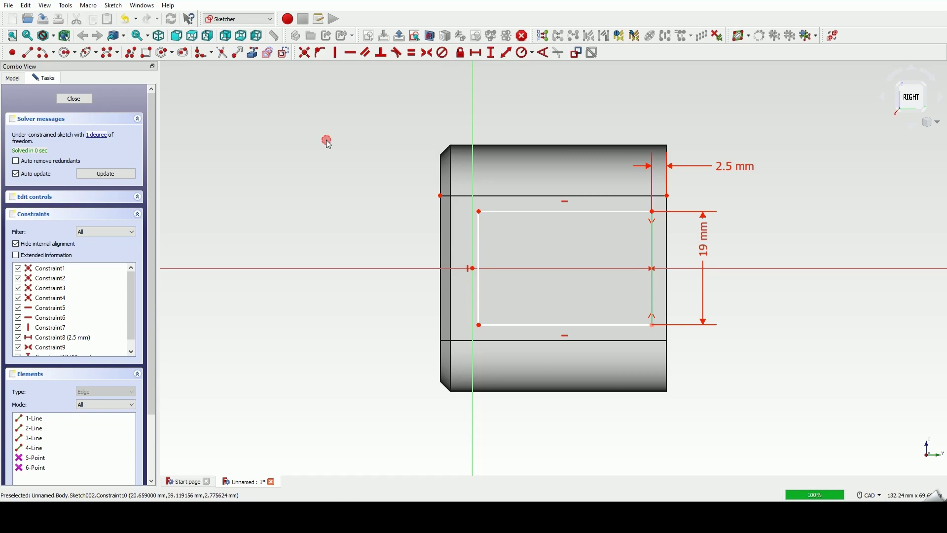
Add a 6 mm horizontal offset from the body's top-left point, then close the sketch
click(441, 196)
click(479, 212)
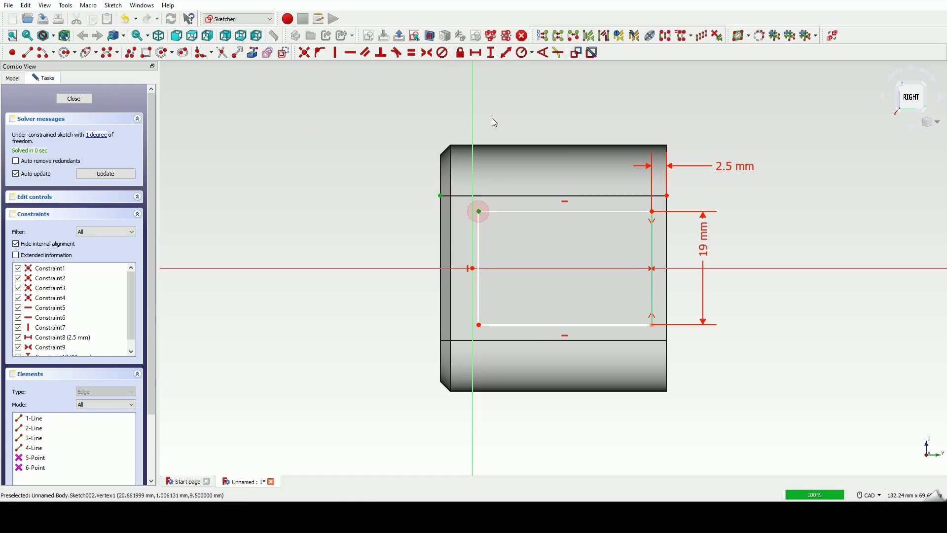
click(476, 52)
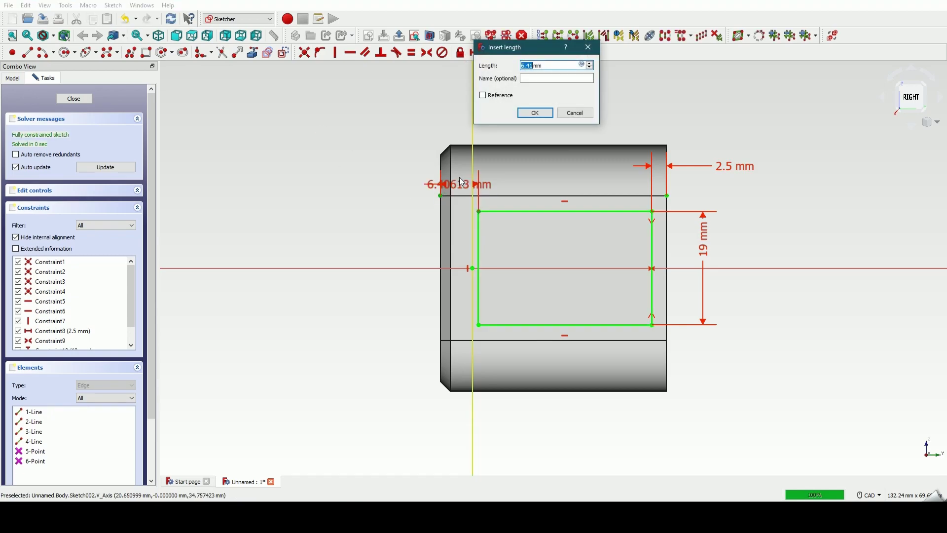
text(6)
key(Return)
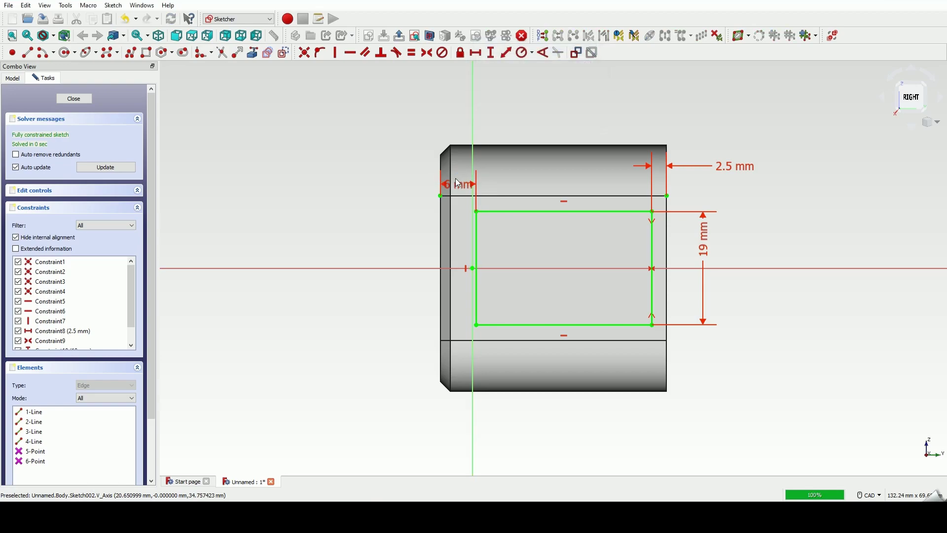
click(389, 127)
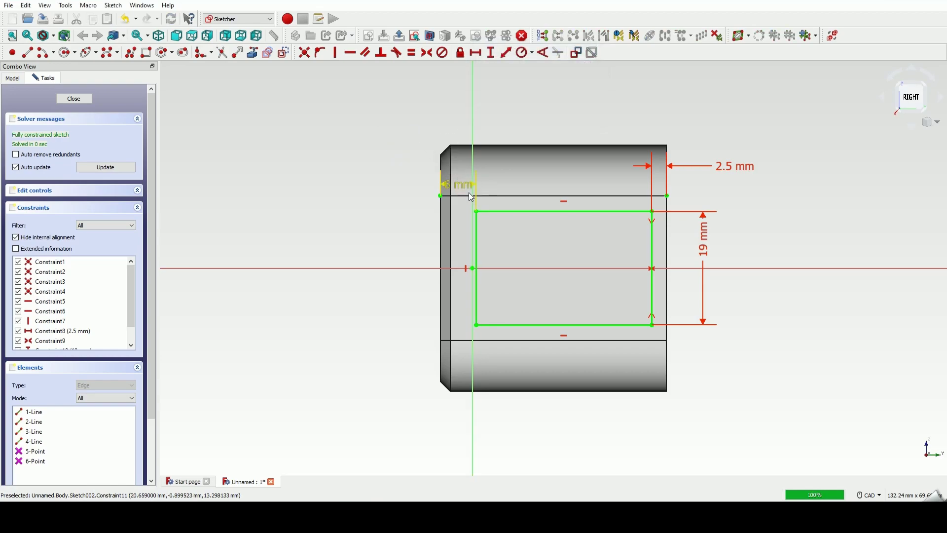
drag(457, 183, 390, 115)
click(352, 178)
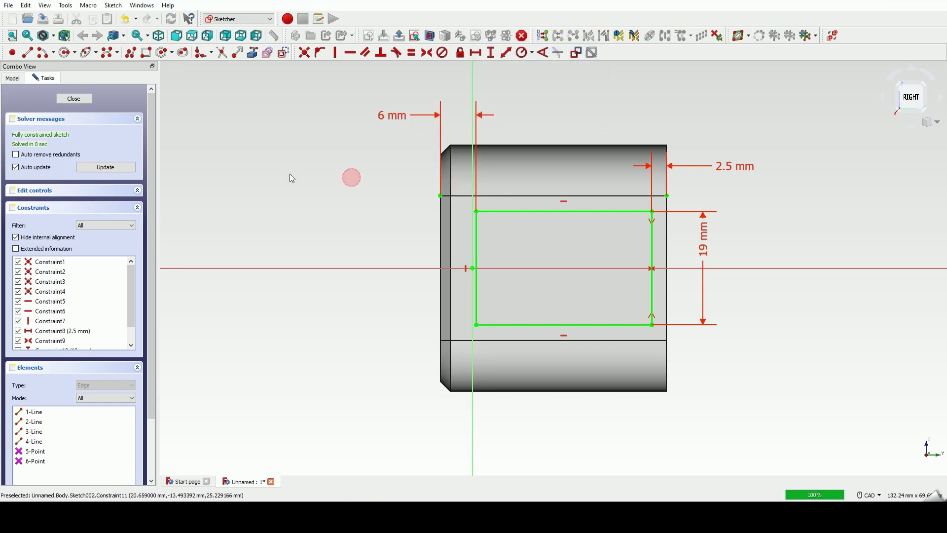
click(74, 98)
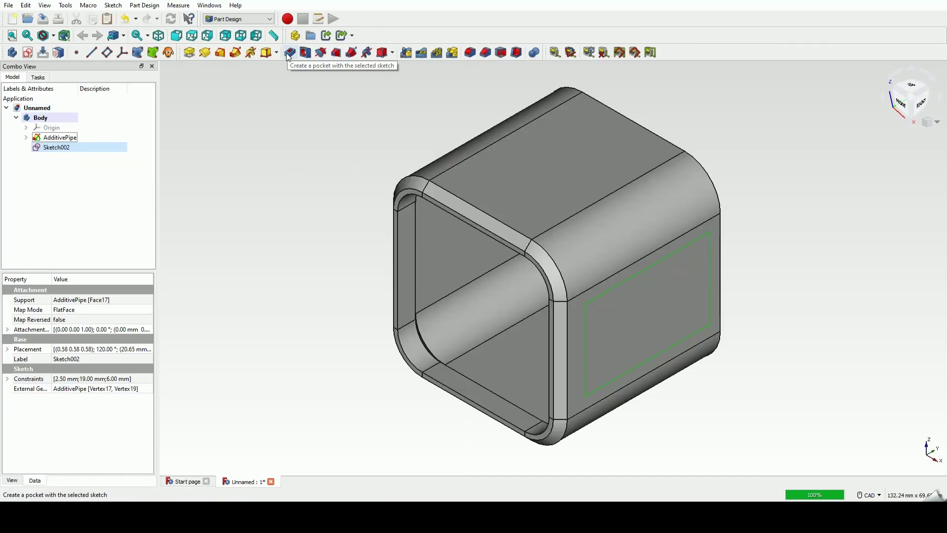
Pocket the window sketch with type To first
click(290, 53)
click(106, 136)
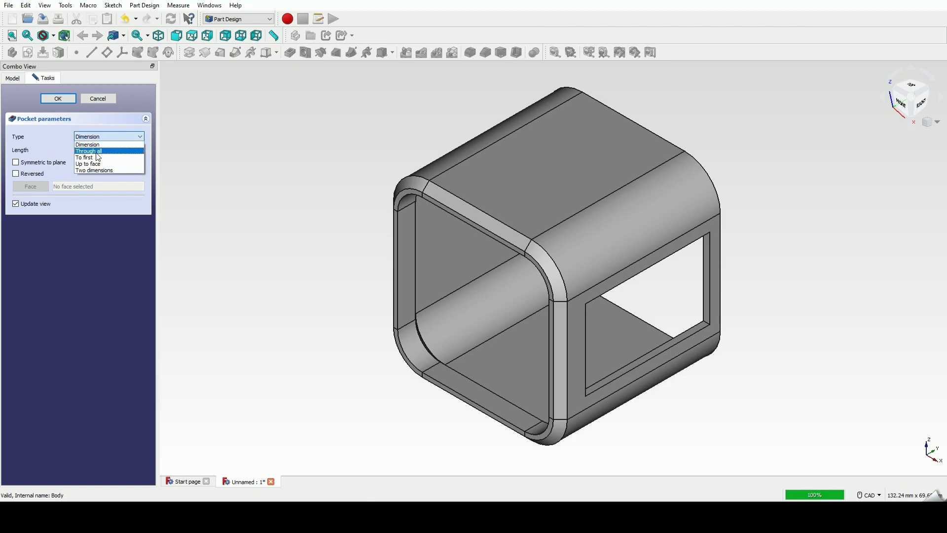
click(98, 158)
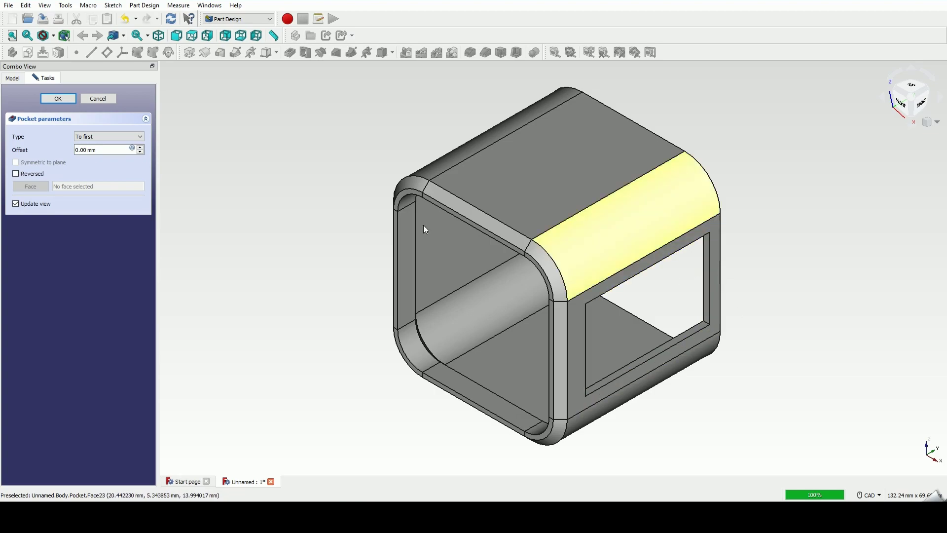
click(61, 99)
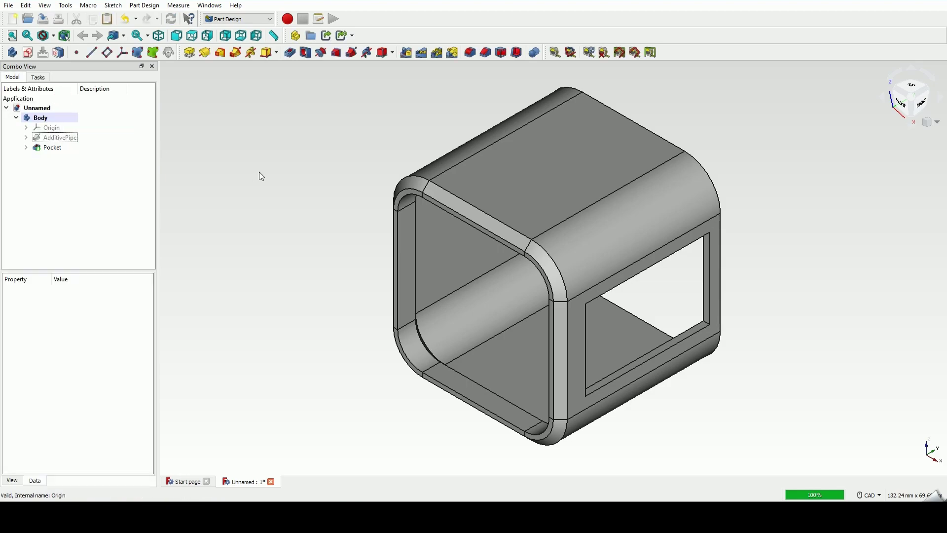
Start a new sketch on the tube's top face
click(259, 175)
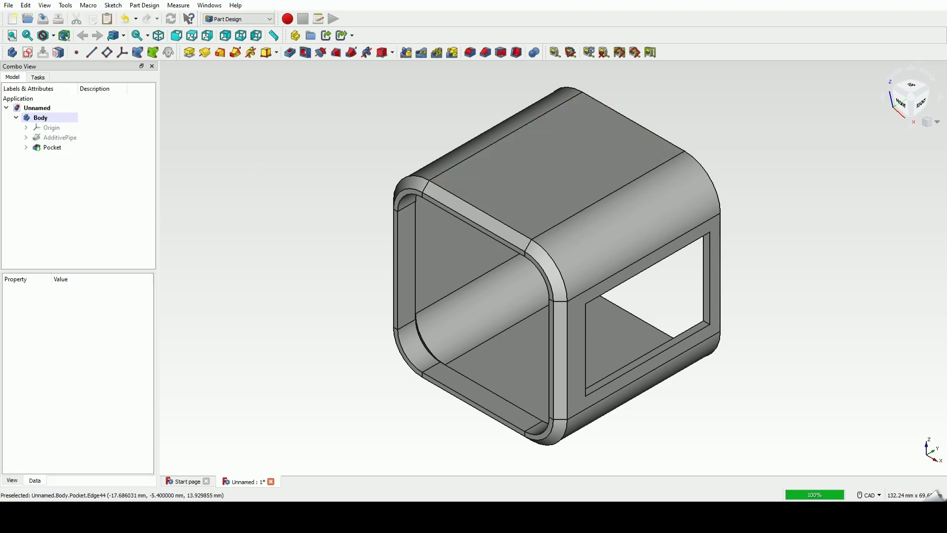
click(246, 225)
click(571, 164)
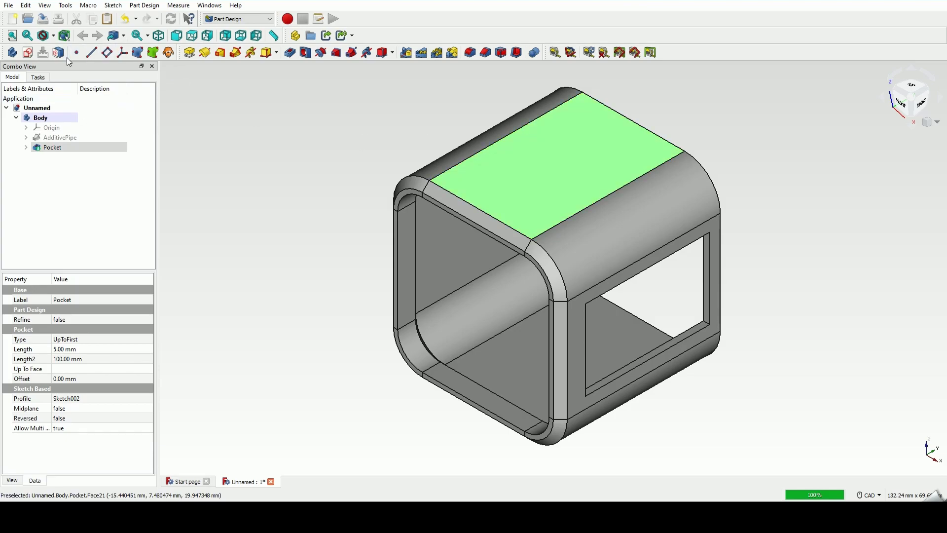
click(27, 52)
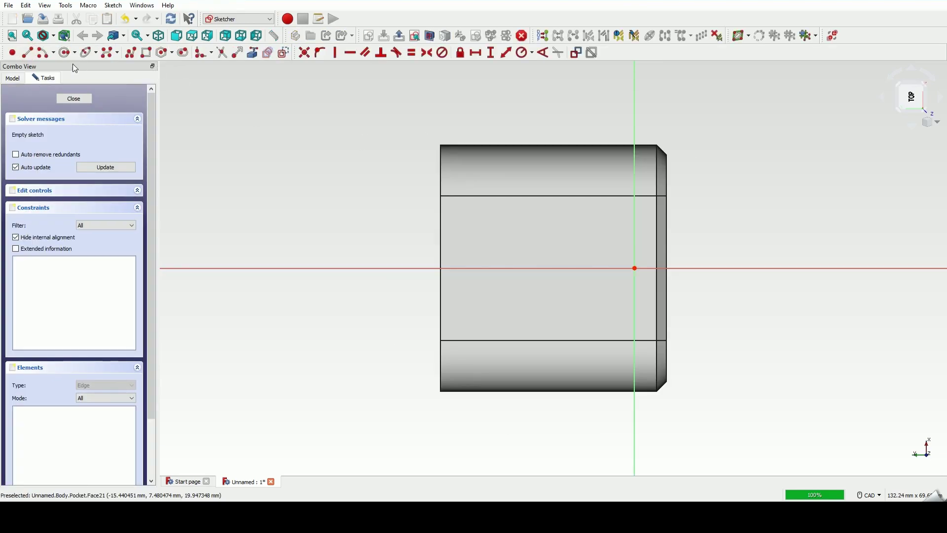
Draw a tall rectangle and a shorter rectangle extending right from its edge
click(147, 53)
click(469, 223)
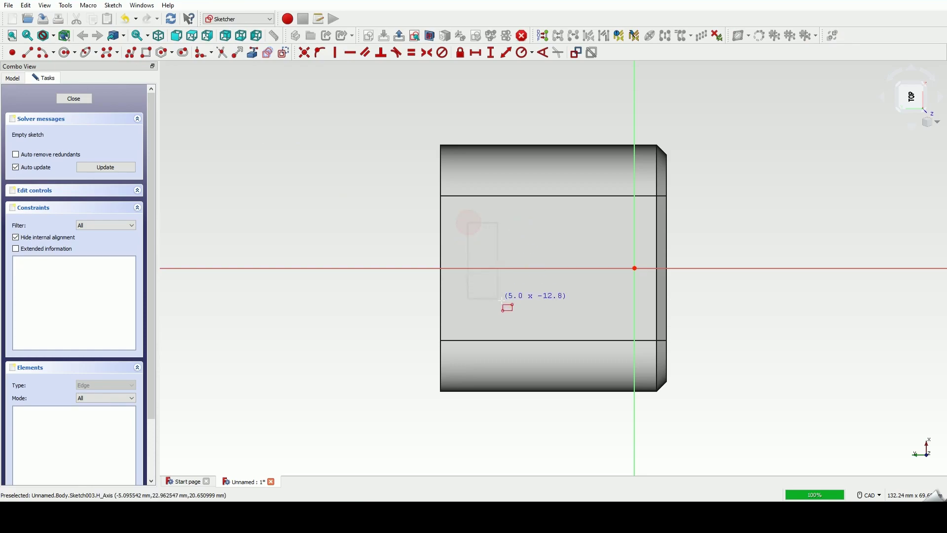
click(507, 315)
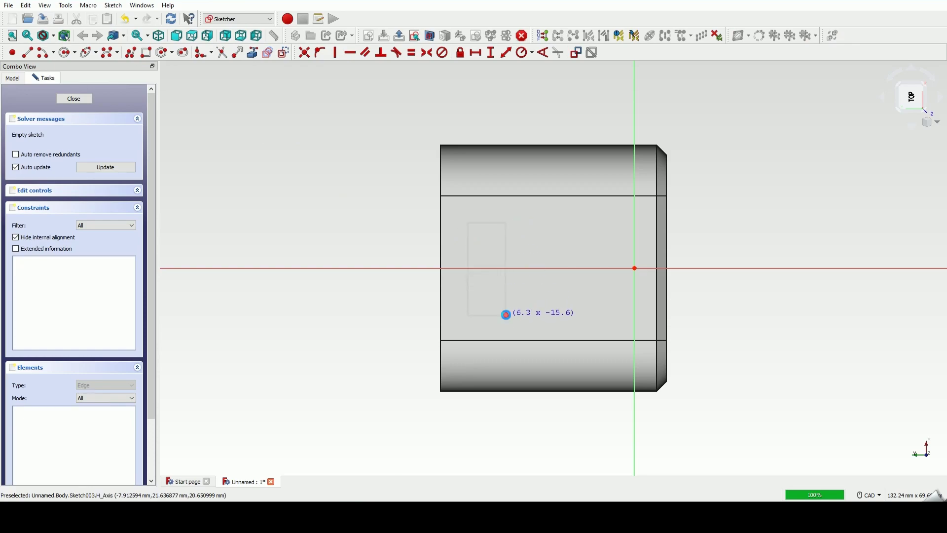
click(506, 247)
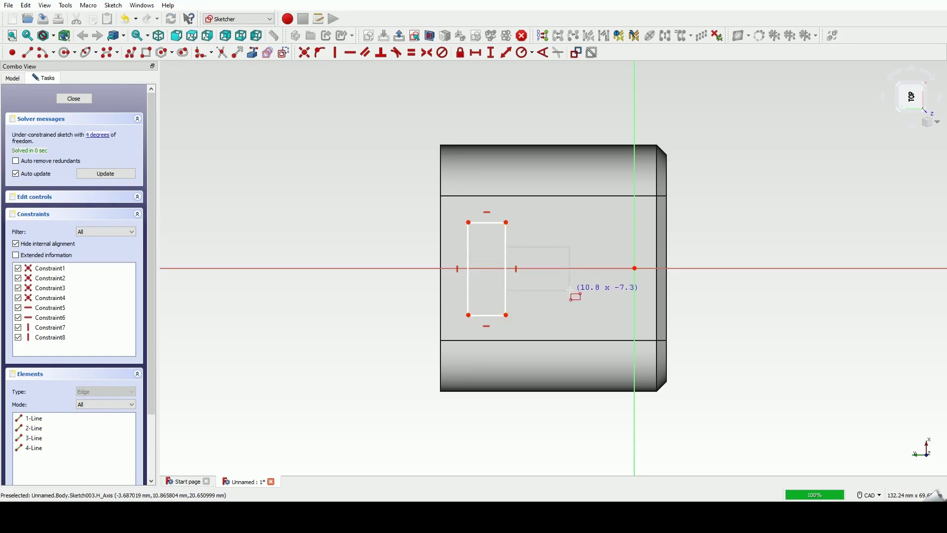
click(572, 291)
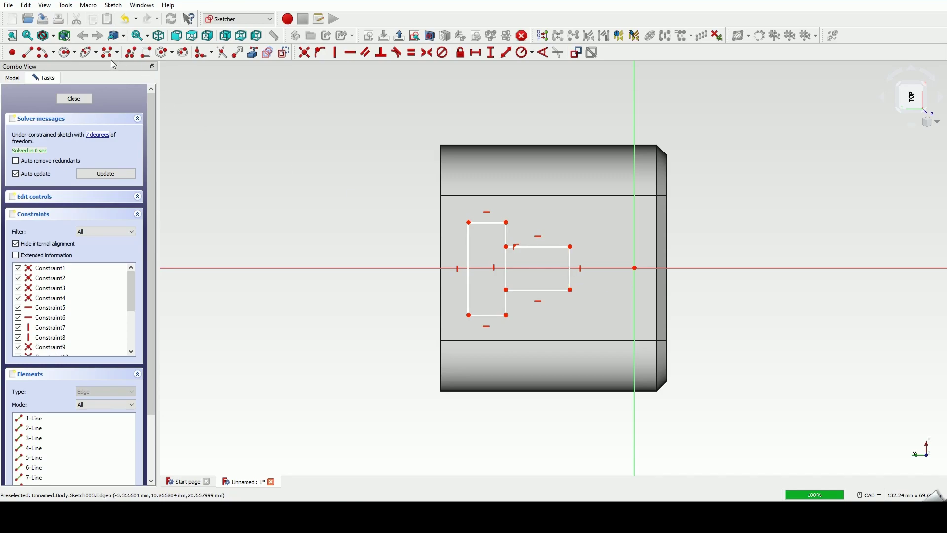
Round the short rectangle's right end with an end-points arc
click(53, 52)
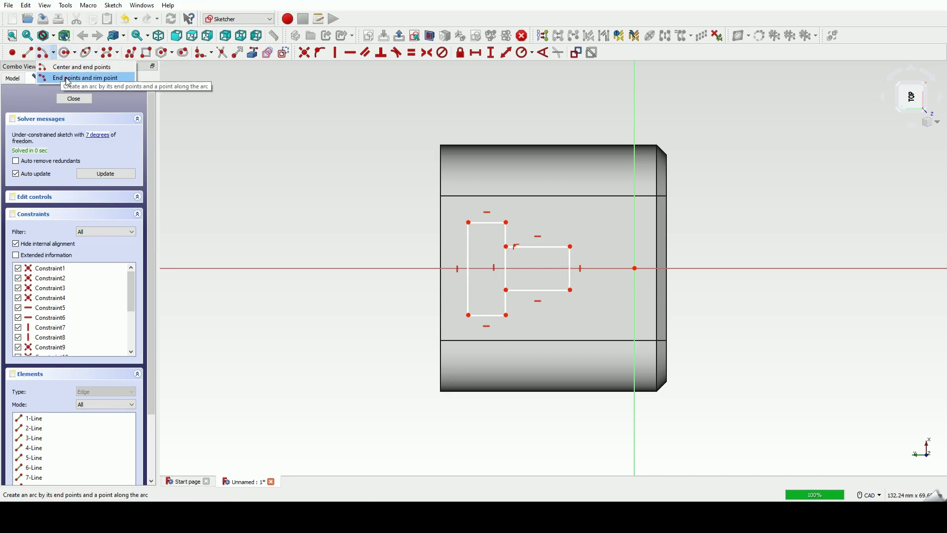
click(68, 78)
click(571, 246)
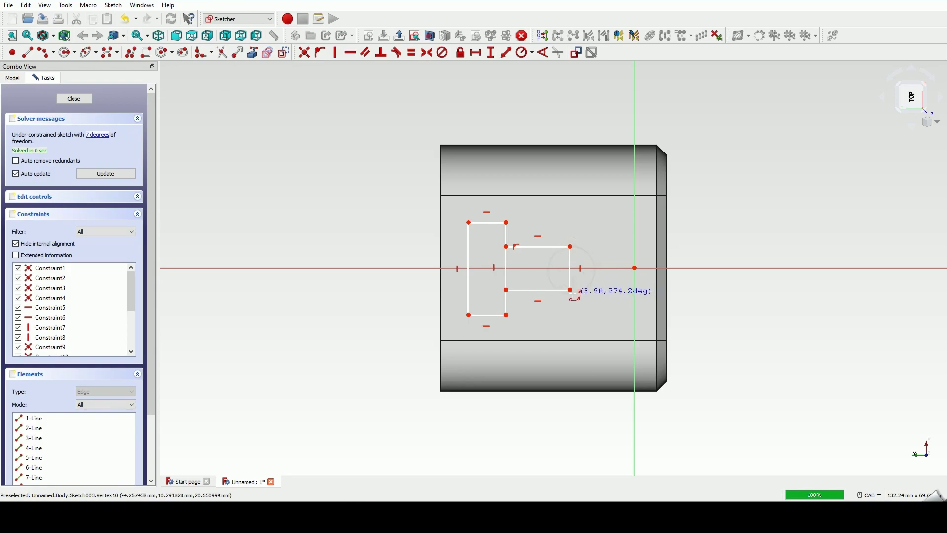
click(572, 291)
click(588, 282)
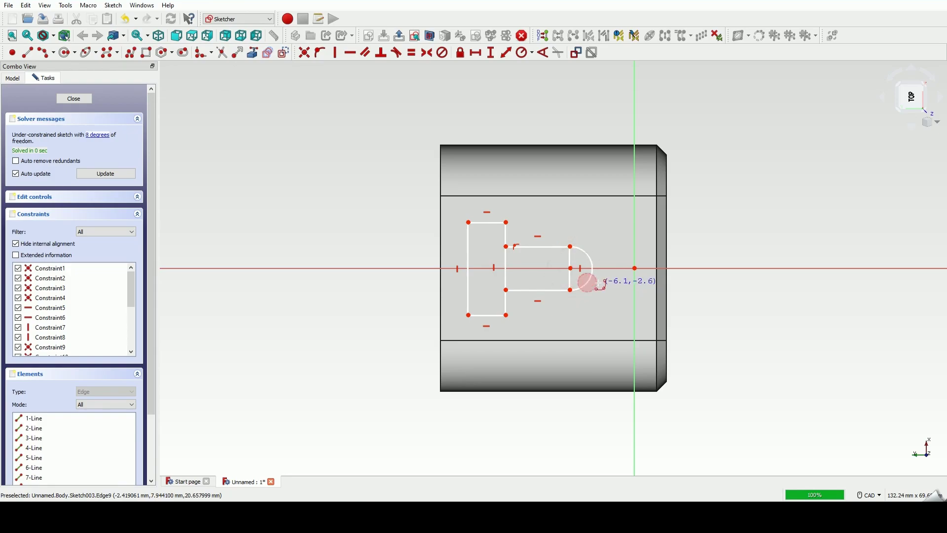
right_click(600, 285)
Trim the shared and overlapping edges so the shapes form one outline
click(221, 52)
click(567, 260)
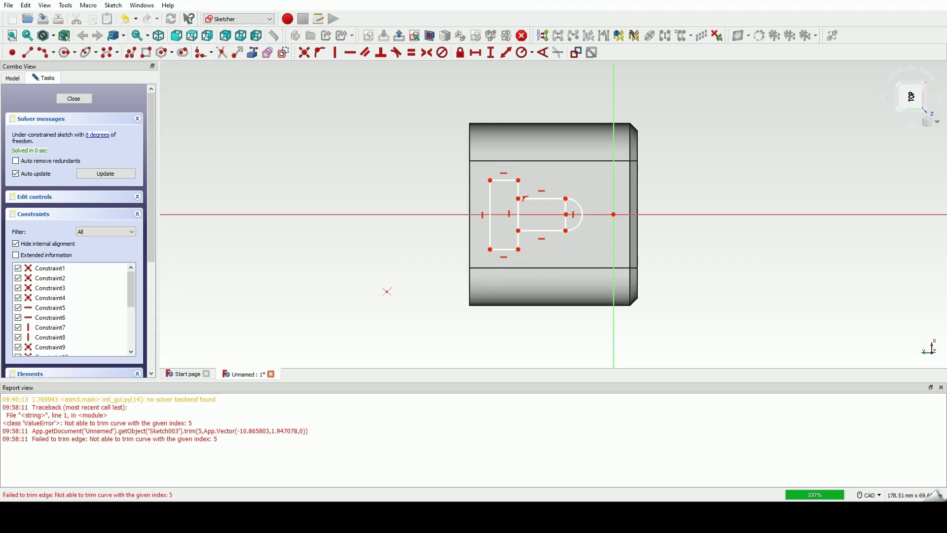
click(942, 387)
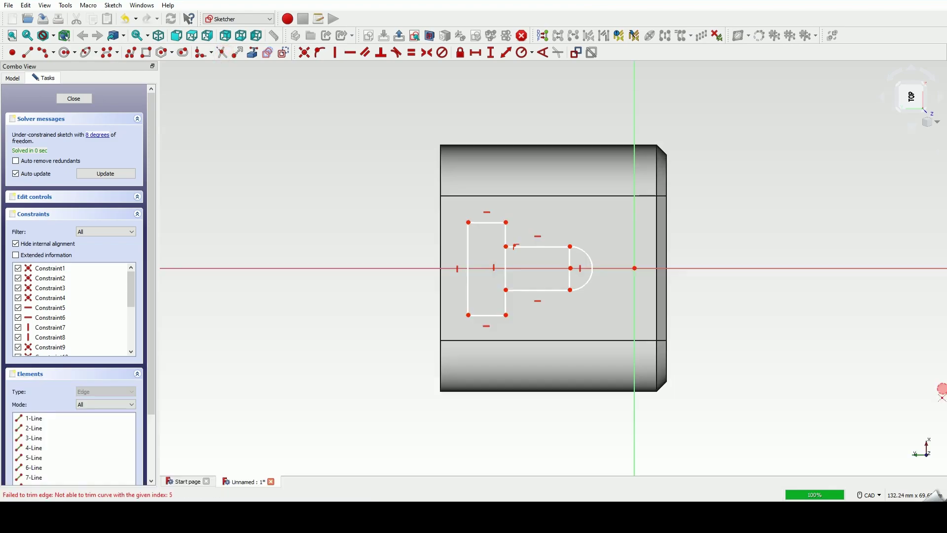
click(508, 261)
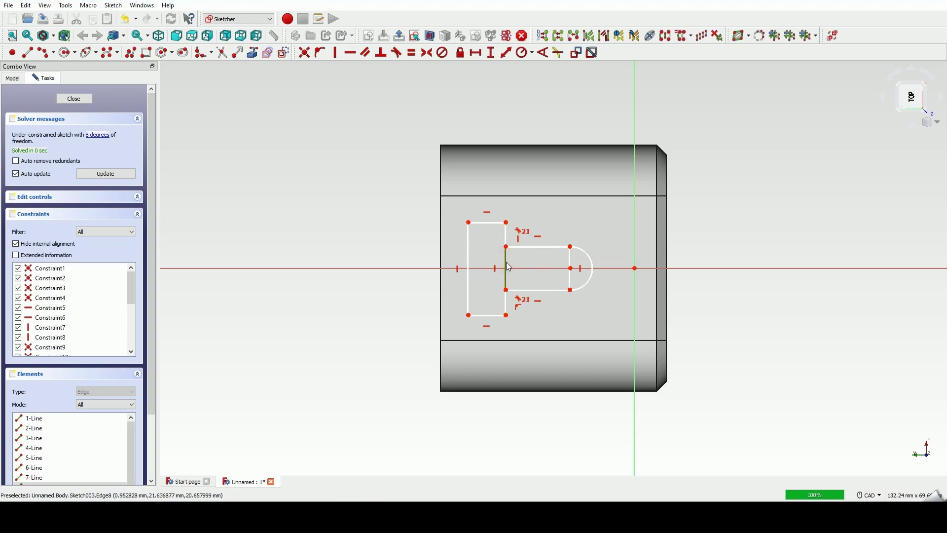
click(508, 267)
click(573, 263)
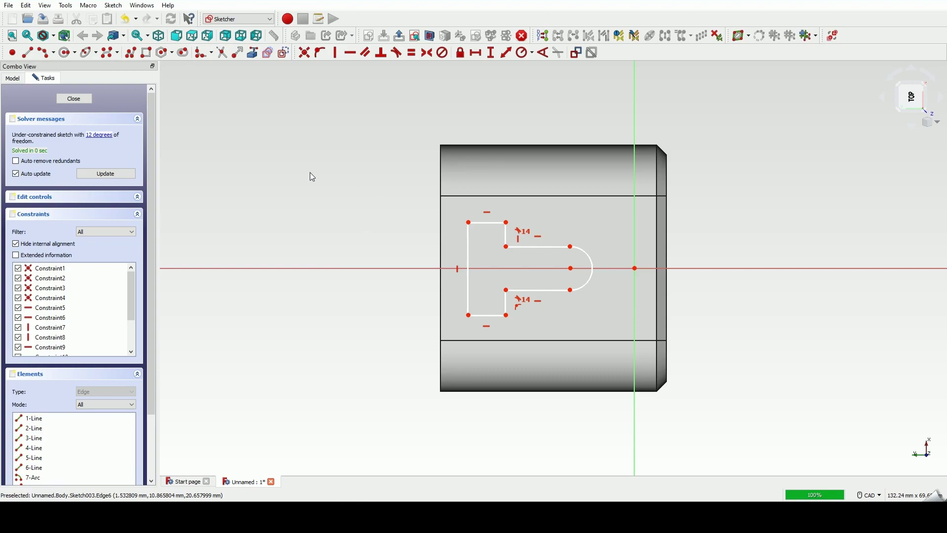
Delete the left line's Vertical constraint and select both left corners plus the horizontal axis
click(459, 268)
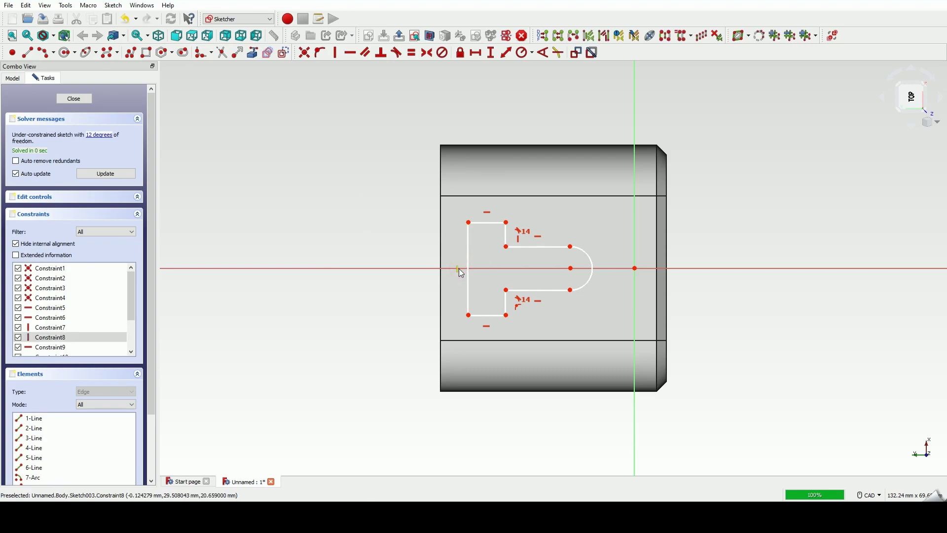
key(Delete)
click(469, 222)
click(469, 315)
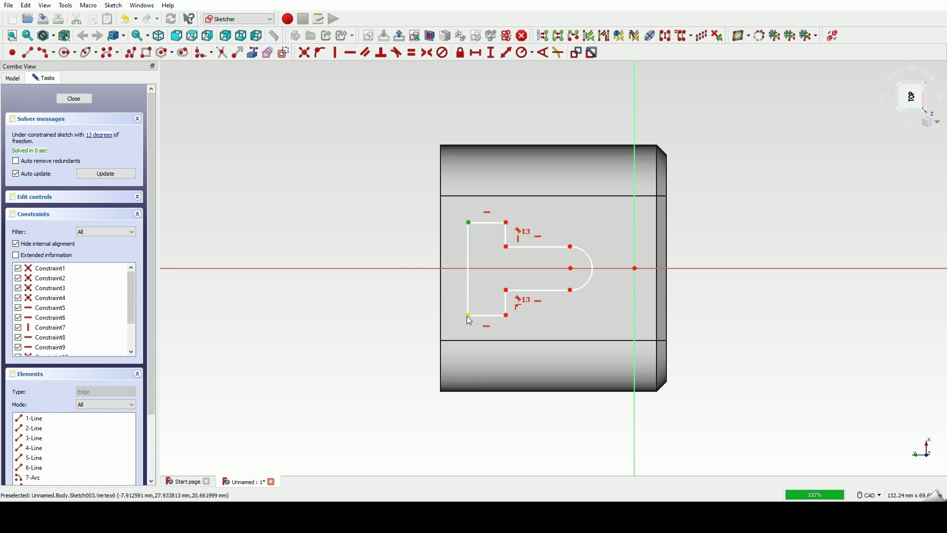
click(395, 268)
Make the left corners symmetric about the horizontal axis and put the arc centre on that axis
click(427, 52)
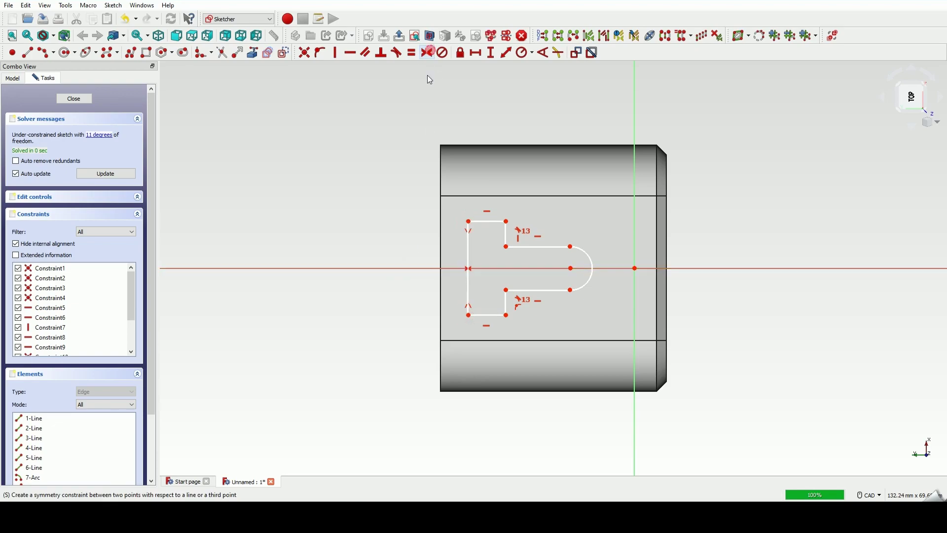
click(571, 269)
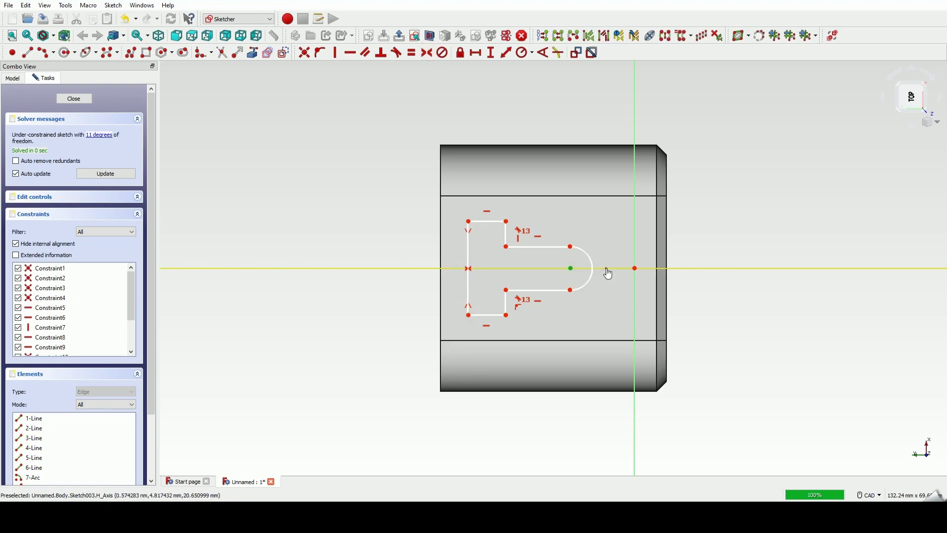
click(607, 269)
click(320, 52)
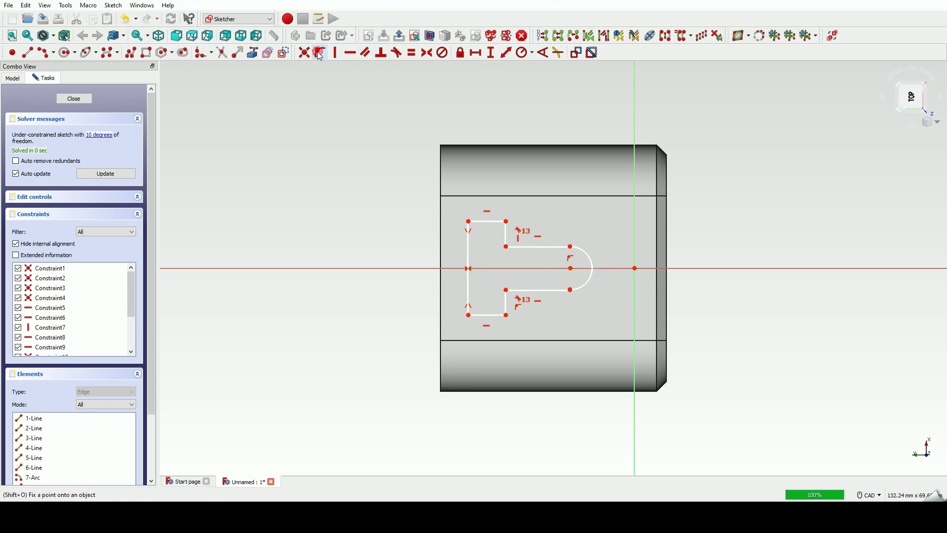
click(348, 140)
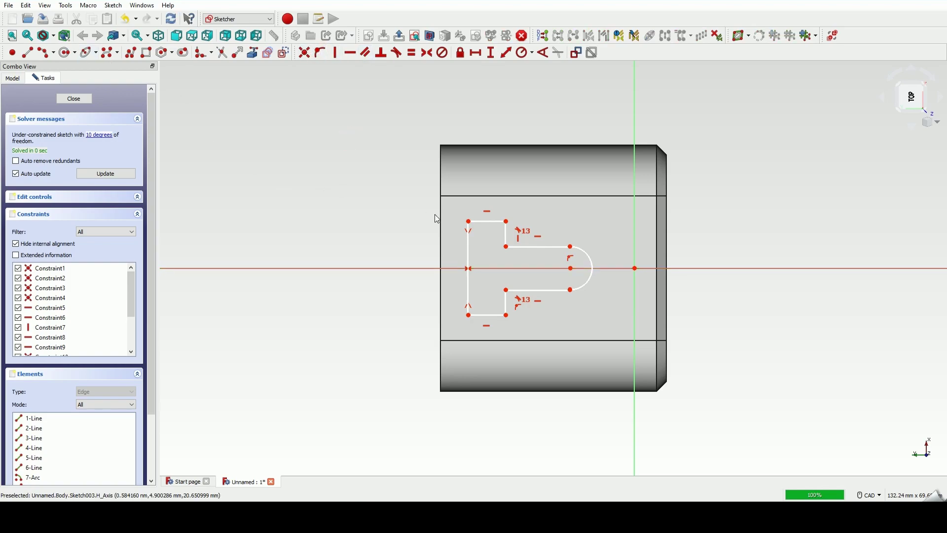
Reference the body's top-left corner as external geometry, removing the mistaken top edge
click(252, 53)
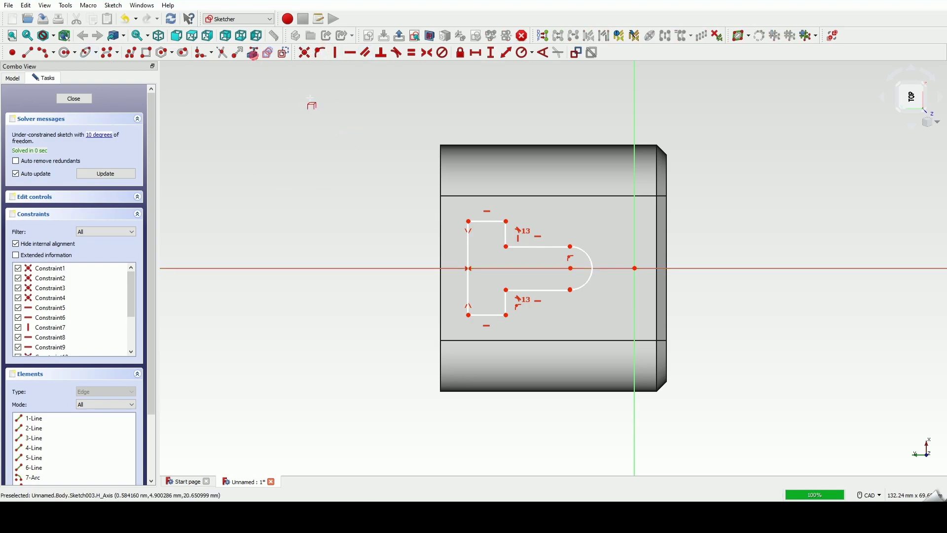
click(443, 196)
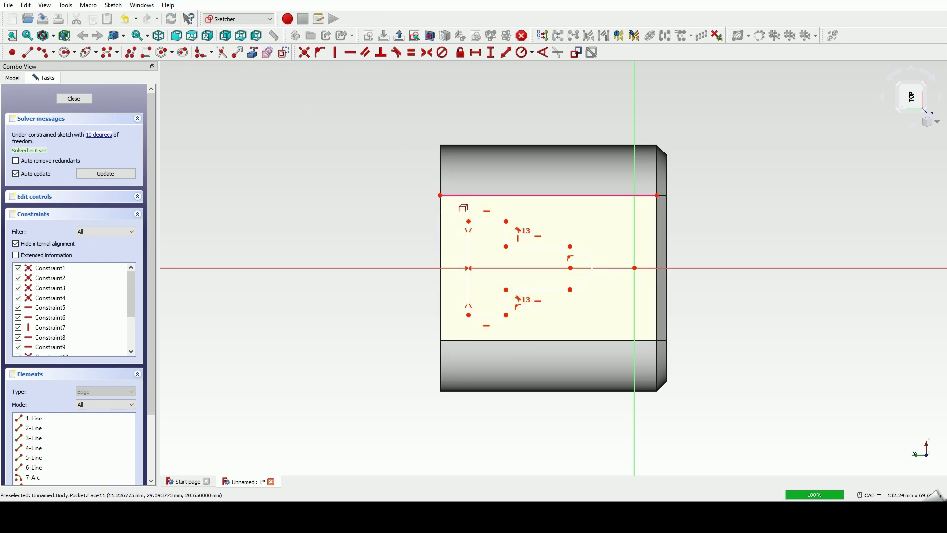
click(461, 202)
key(Delete)
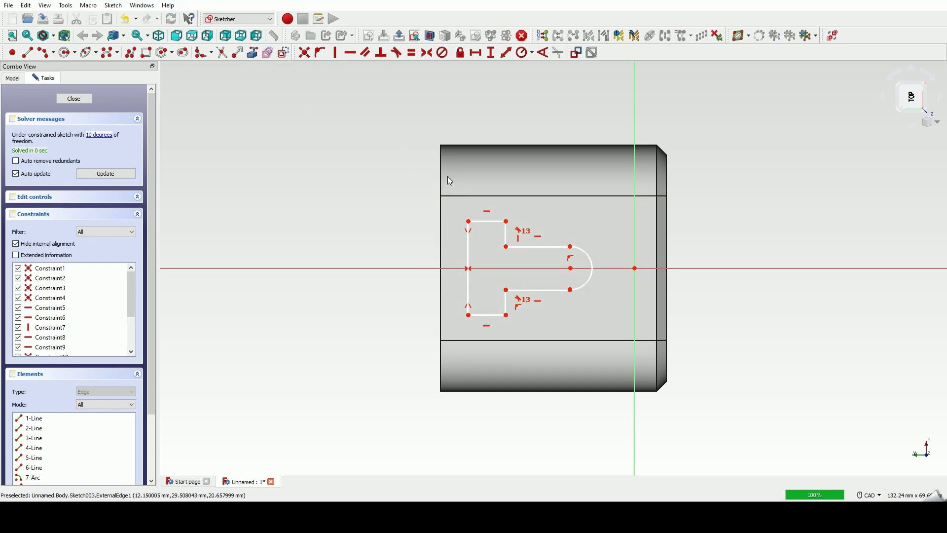
click(267, 53)
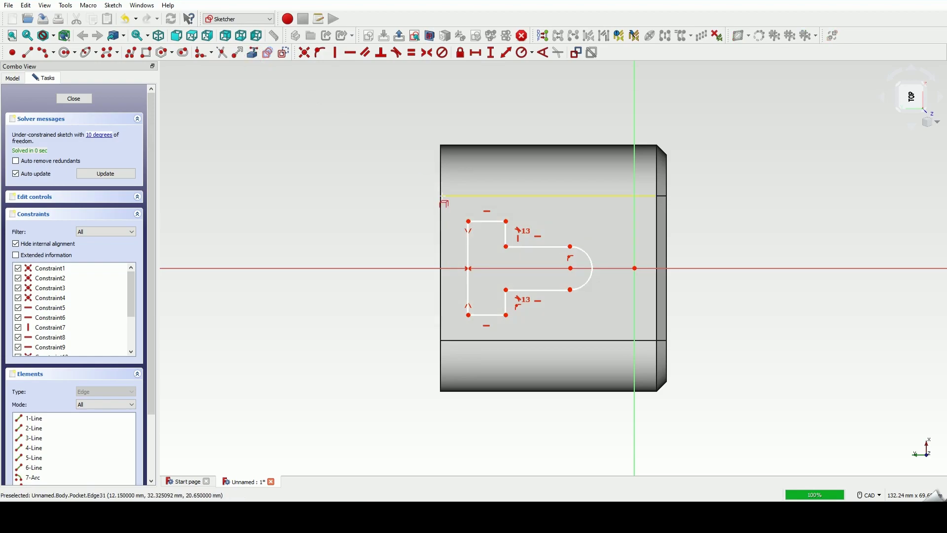
click(442, 196)
click(441, 196)
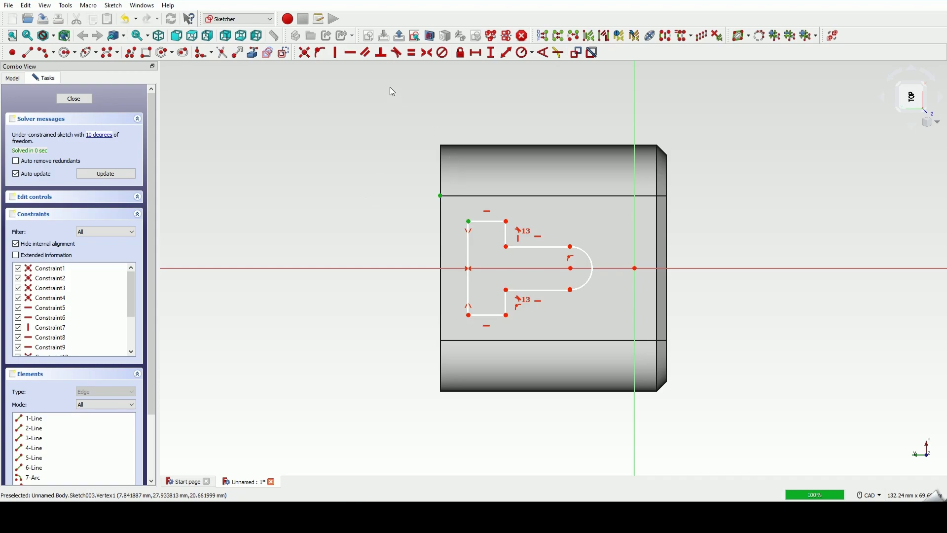
Place the cutout 5.5 mm in from the body corner and make its left line 21 mm tall
click(476, 53)
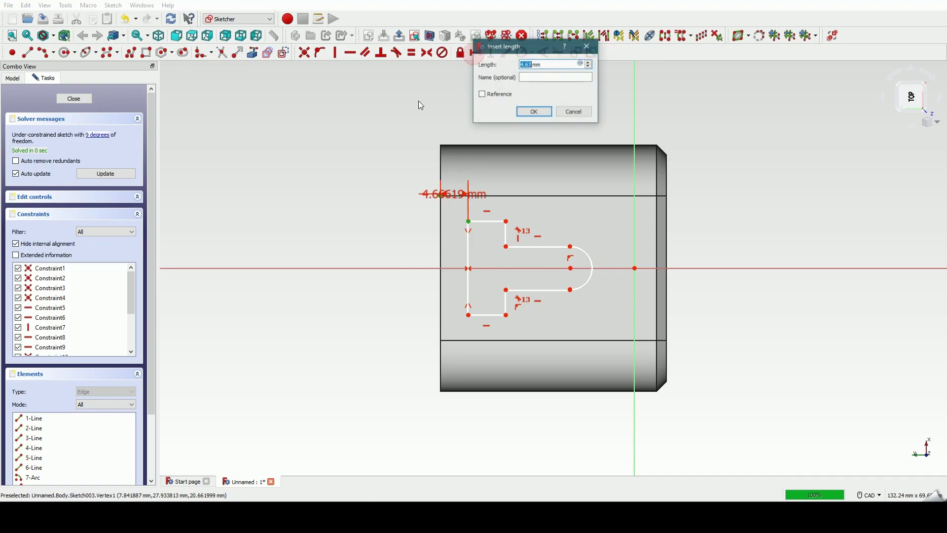
text(5)
key(Return)
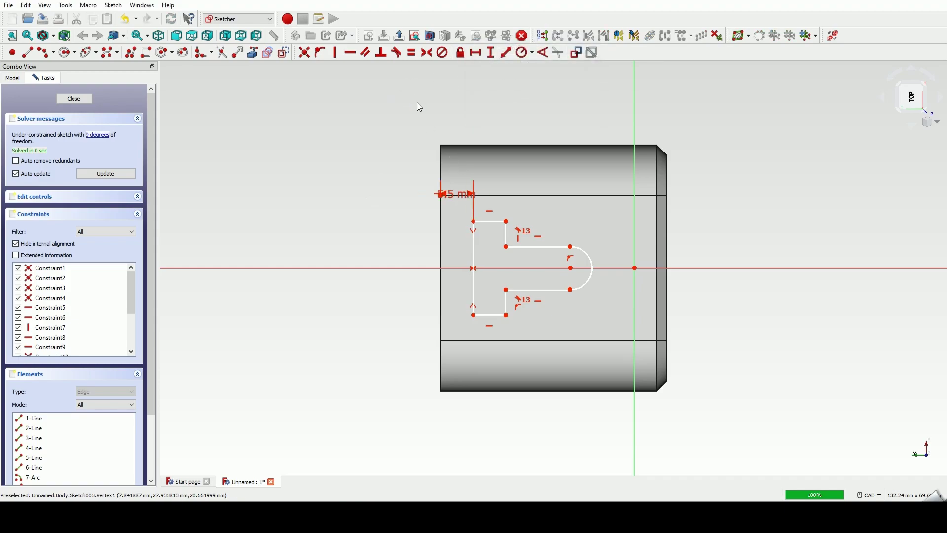
drag(455, 194, 350, 157)
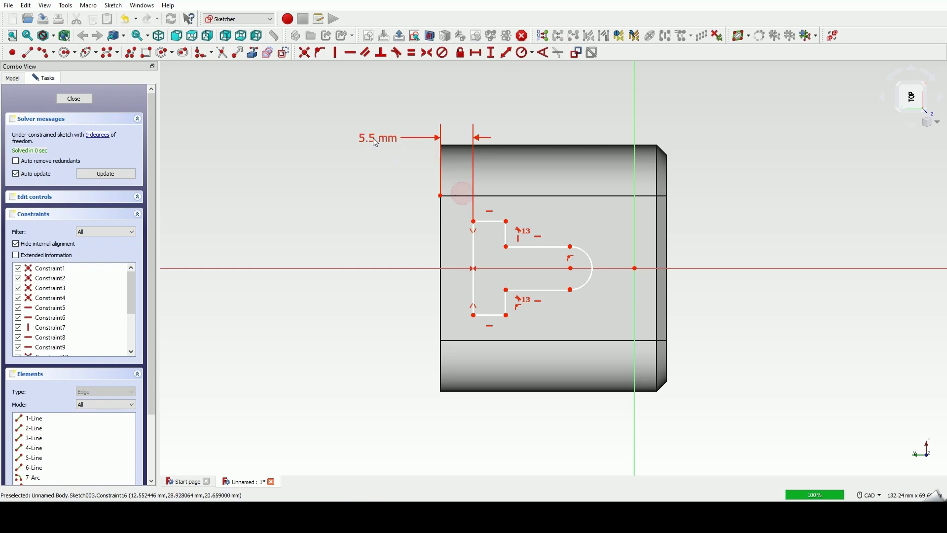
click(475, 238)
click(491, 54)
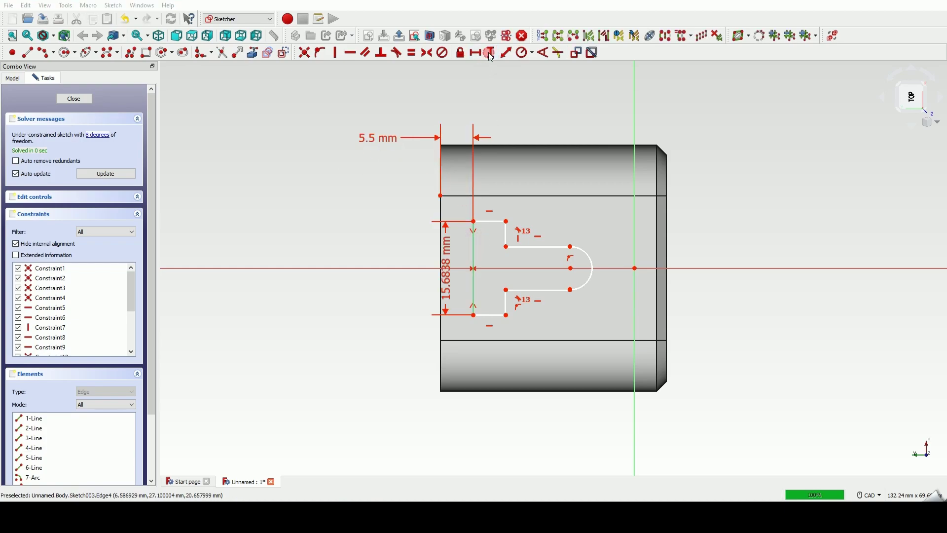
text(21mm)
key(Return)
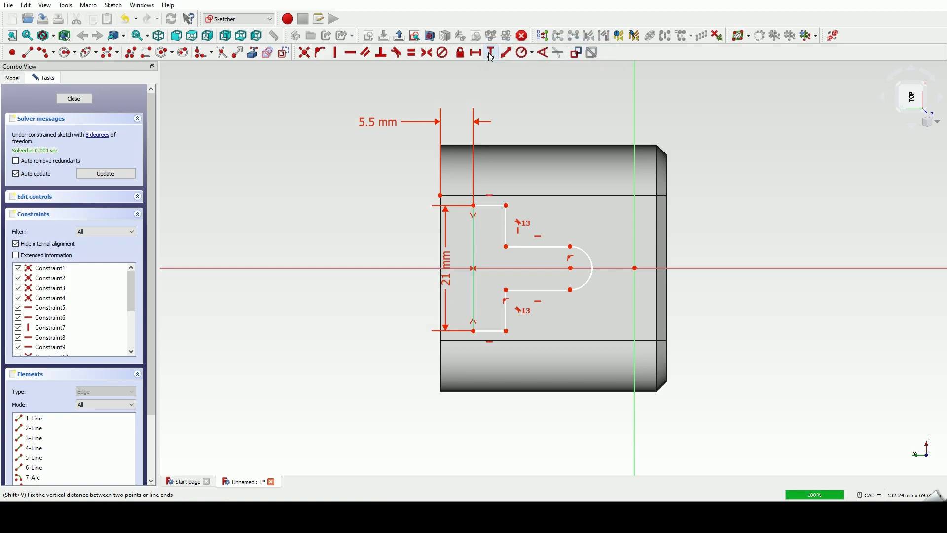
drag(448, 250, 372, 224)
Set the top short line's horizontal length to 8 mm
click(492, 207)
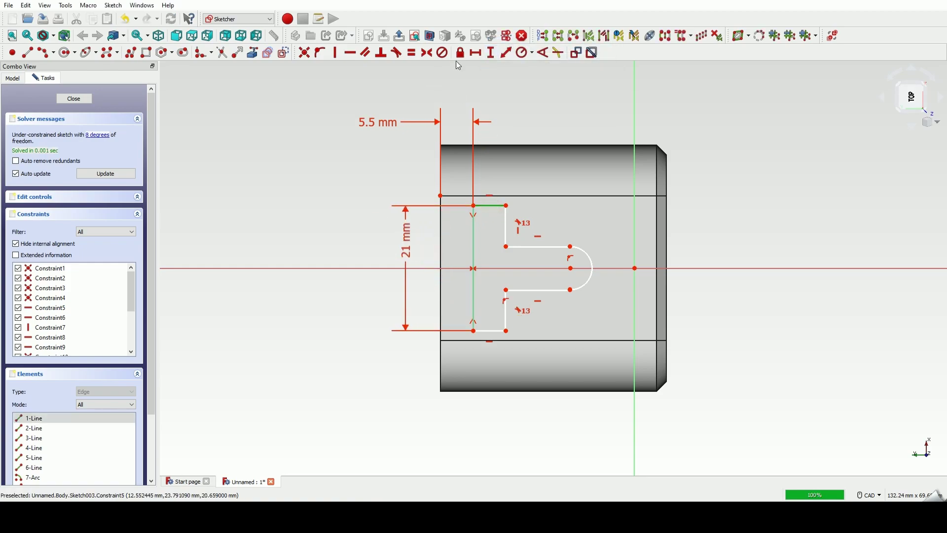
click(476, 53)
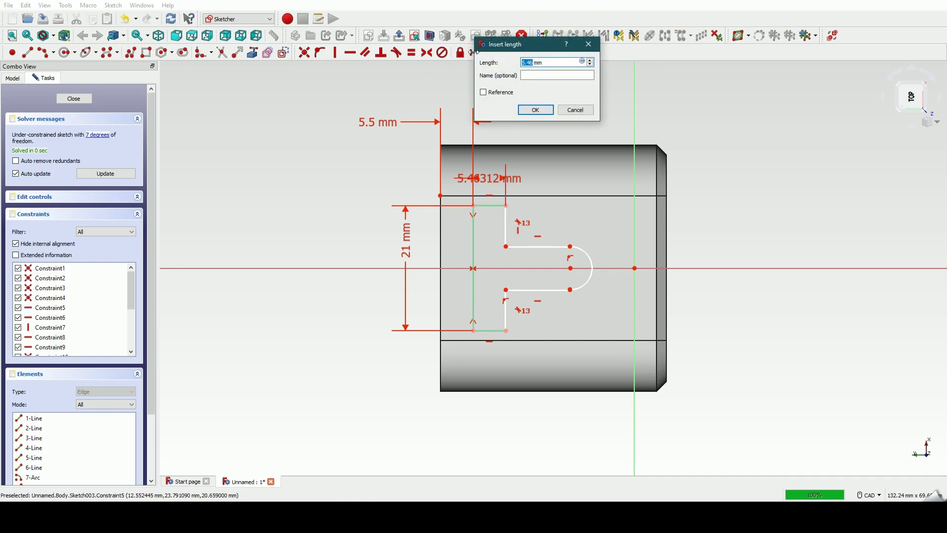
text(8)
key(Return)
drag(503, 179, 570, 122)
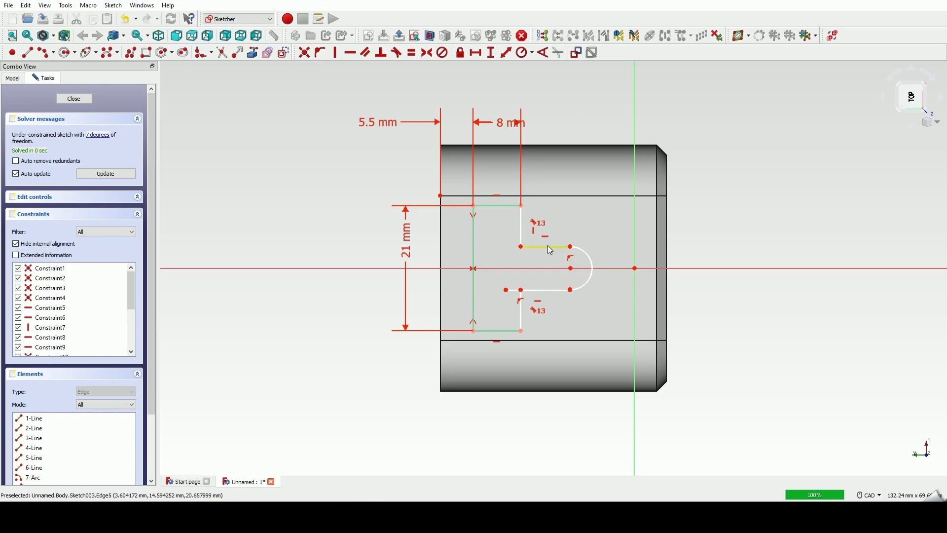
Make the two short vertical lines equal and join the loose bottom points coincident
click(548, 246)
click(574, 103)
click(522, 225)
click(523, 321)
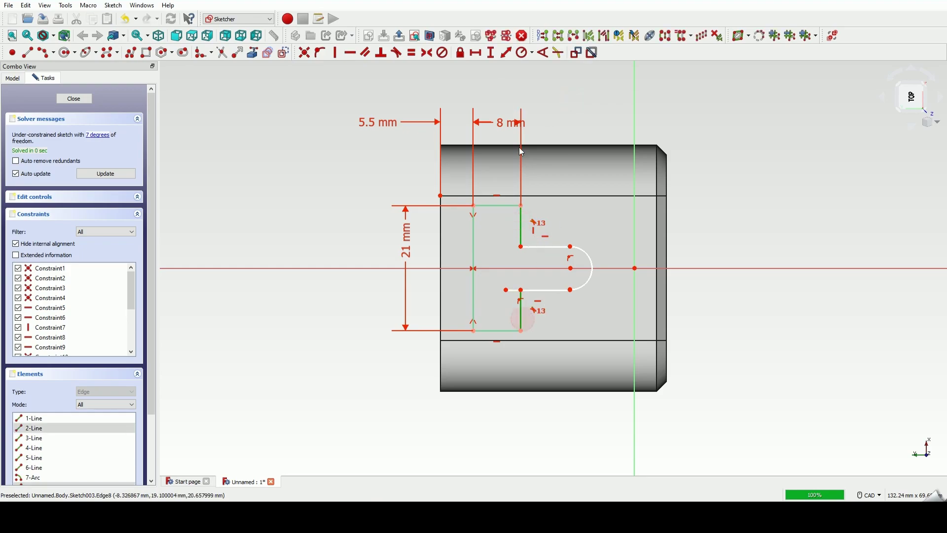
click(412, 53)
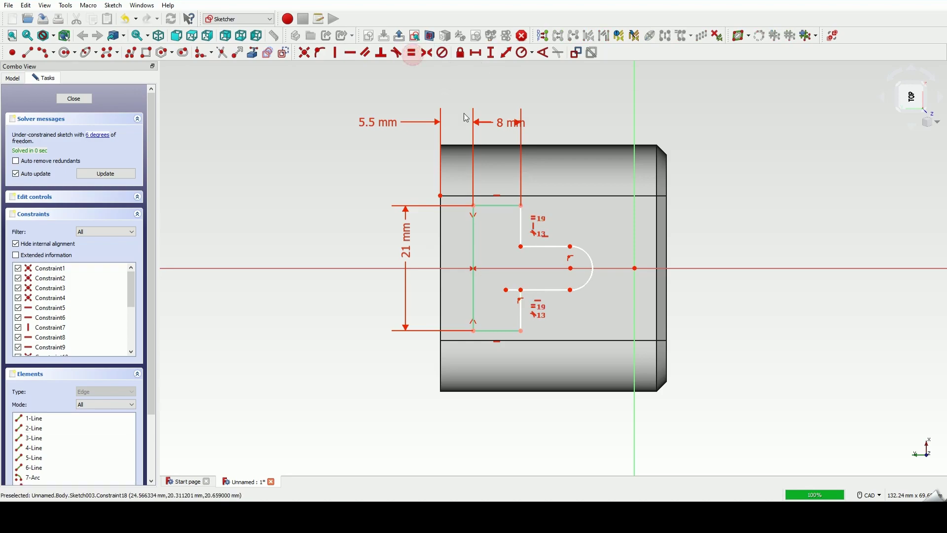
click(506, 290)
click(521, 290)
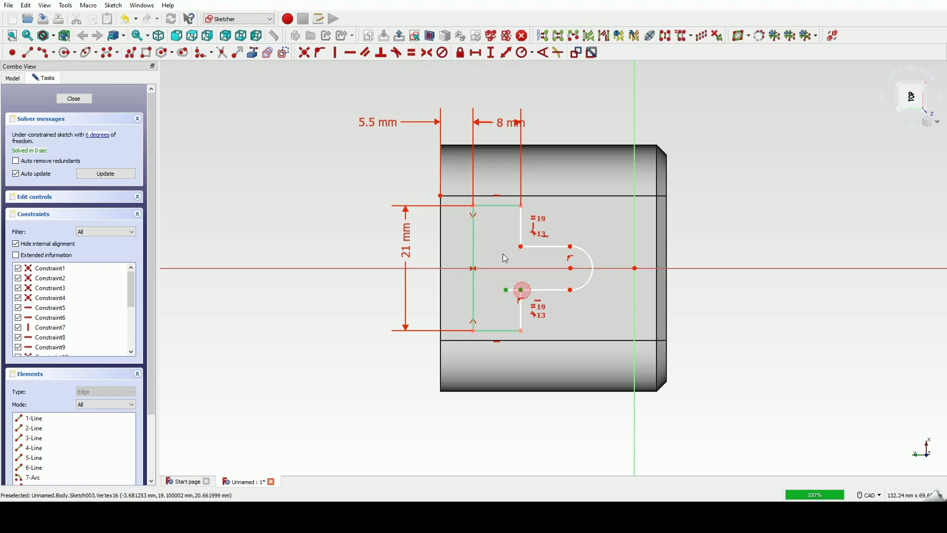
click(304, 52)
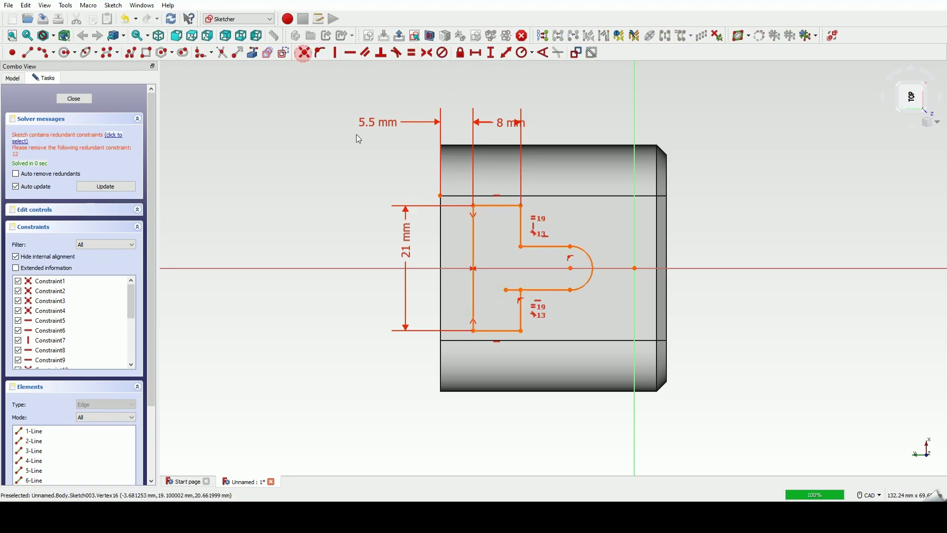
Delete the redundant constraint and make the upper slot line tangent to the arc
click(119, 138)
key(Delete)
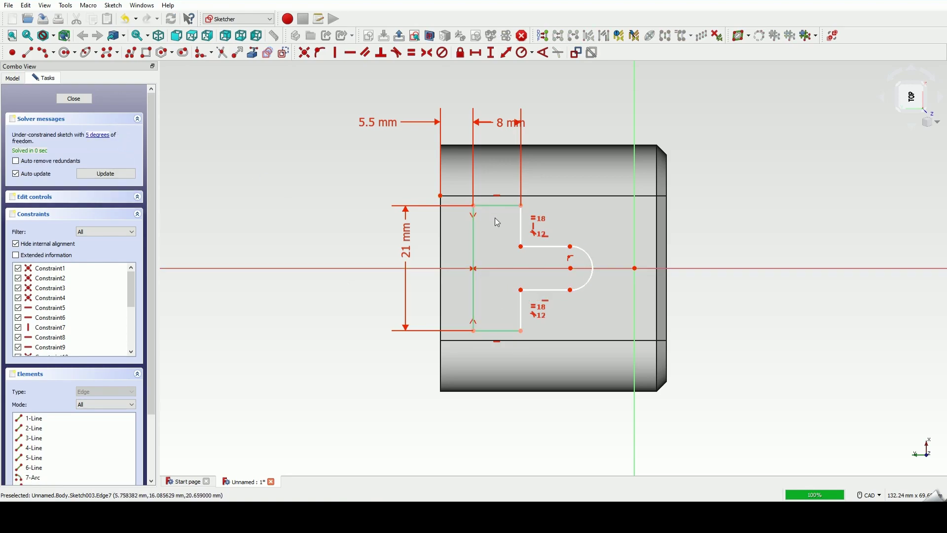
mouse_move(569, 247)
mouse_down()
mouse_move(566, 237)
mouse_move(563, 247)
mouse_up()
click(332, 188)
click(599, 269)
click(556, 240)
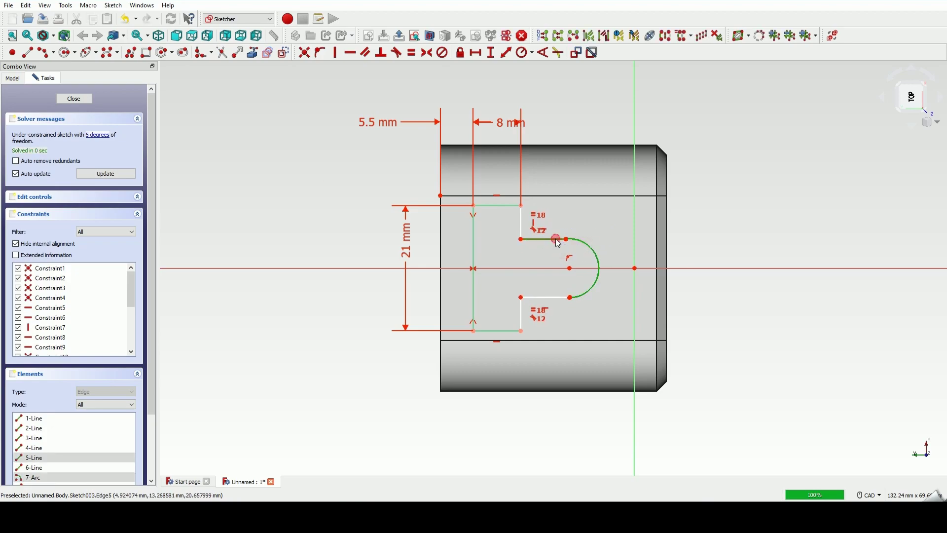
key(t)
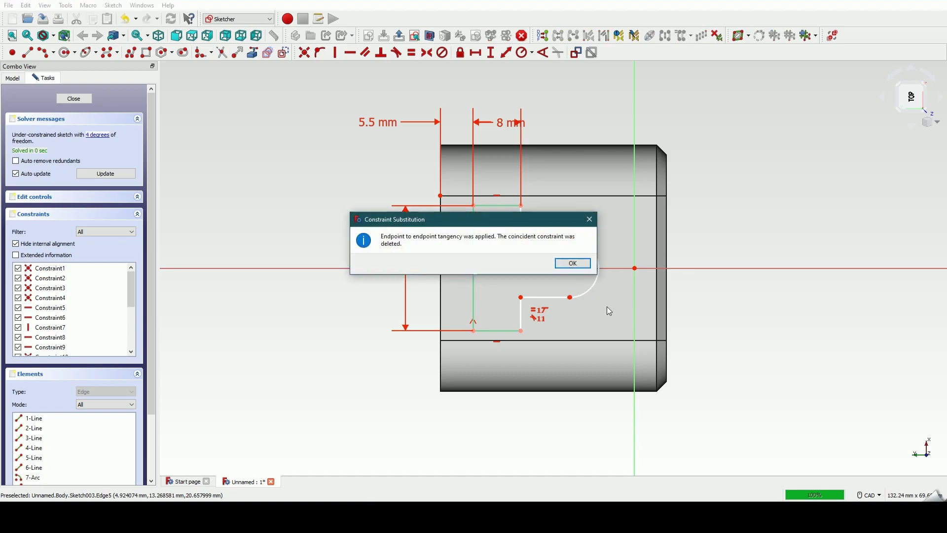
click(572, 262)
Make the lower slot line tangent to the arc and delete the redundant tangency
click(552, 297)
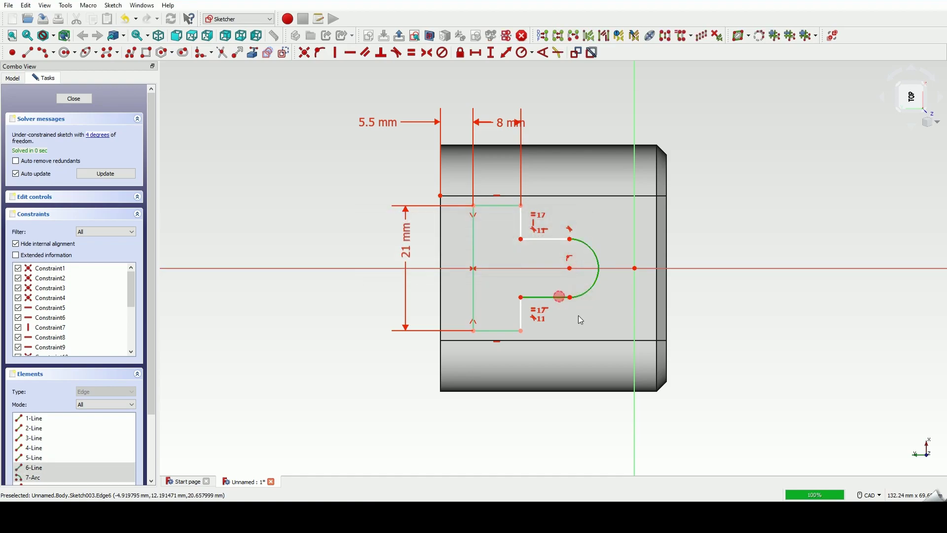
key(t)
click(252, 211)
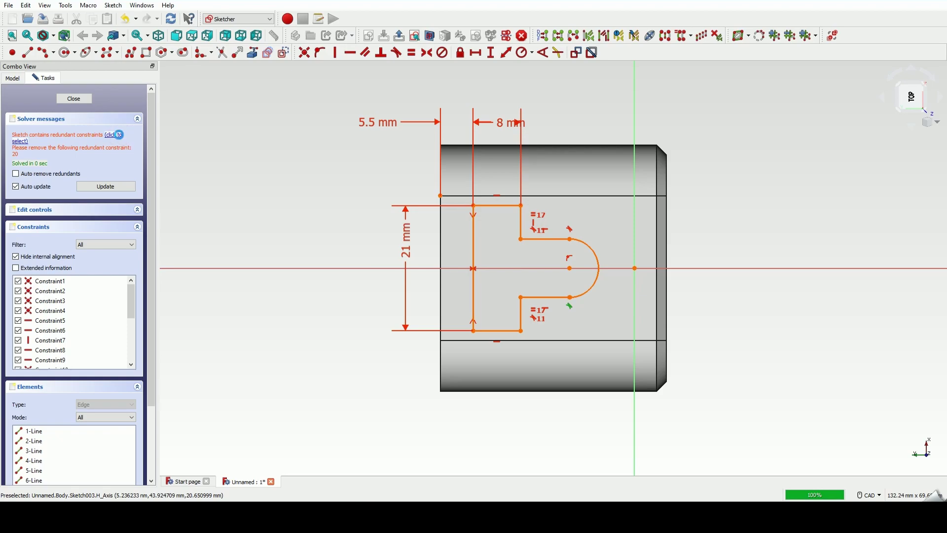
key(Delete)
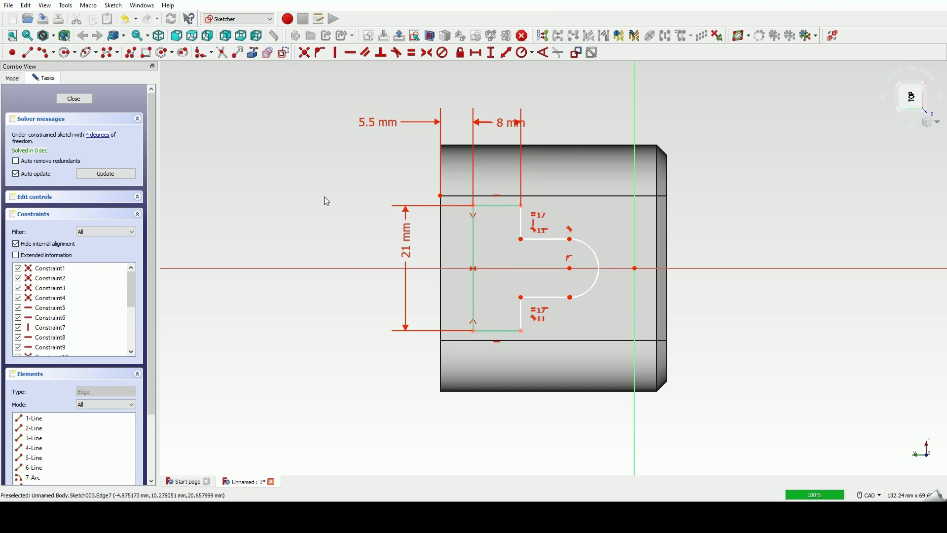
Add a 5.3 mm horizontal distance to the upper short edge and tidy the dimension labels
click(546, 239)
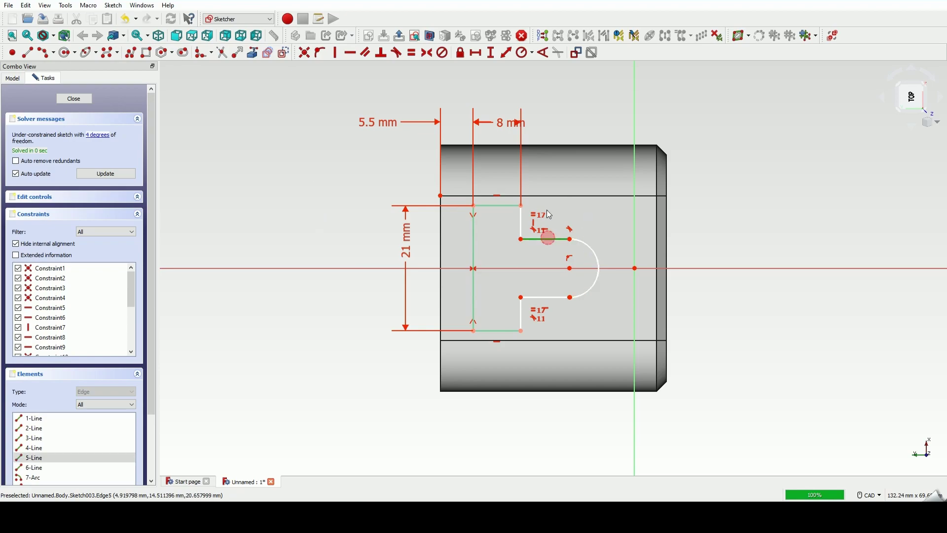
click(477, 53)
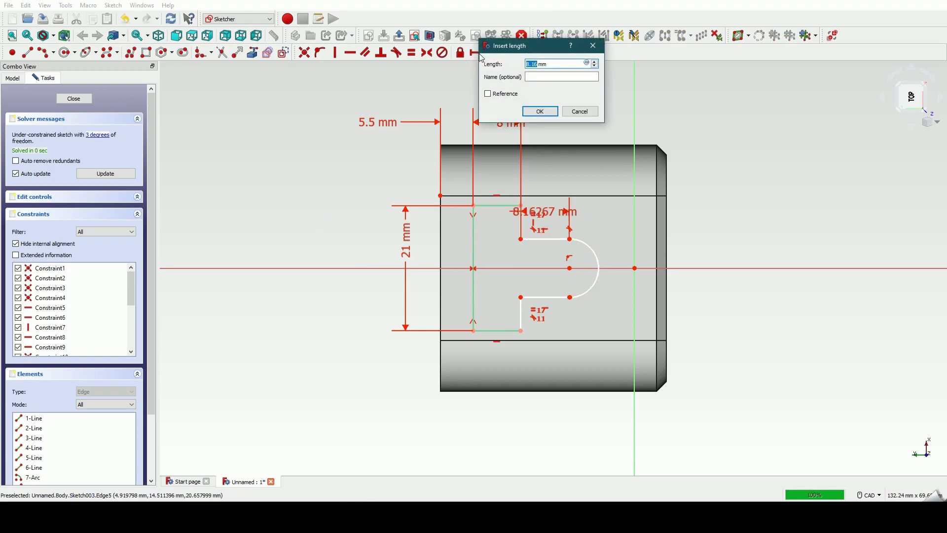
text(5.3)
key(Return)
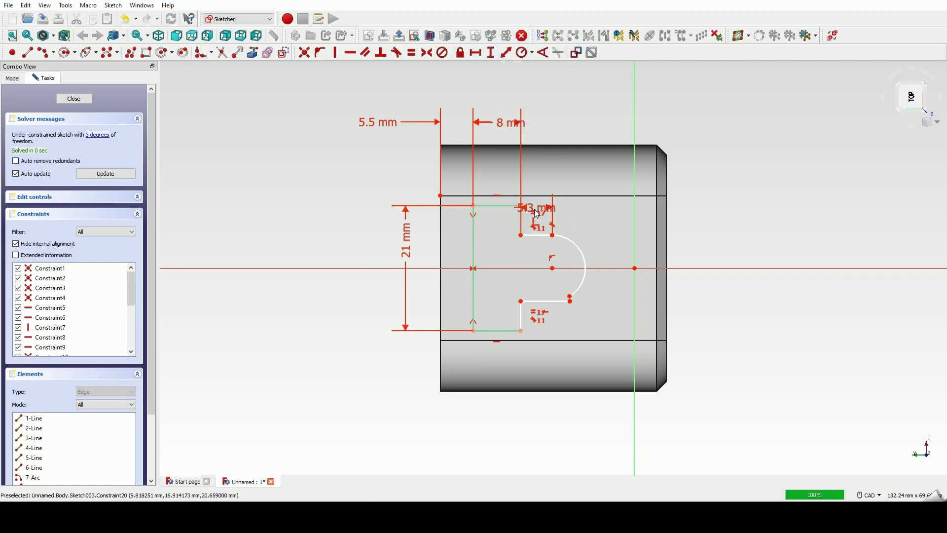
drag(537, 210, 593, 128)
drag(531, 208, 601, 124)
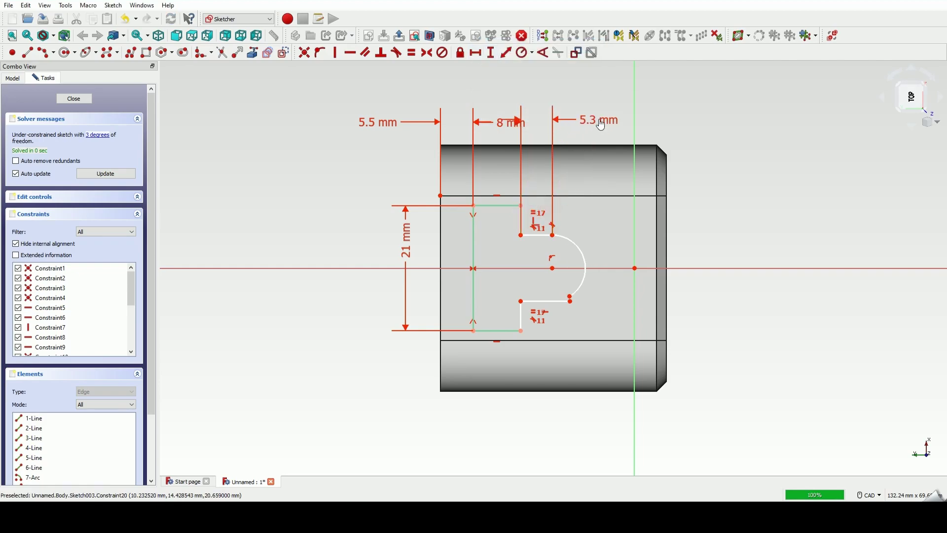
drag(498, 121, 481, 96)
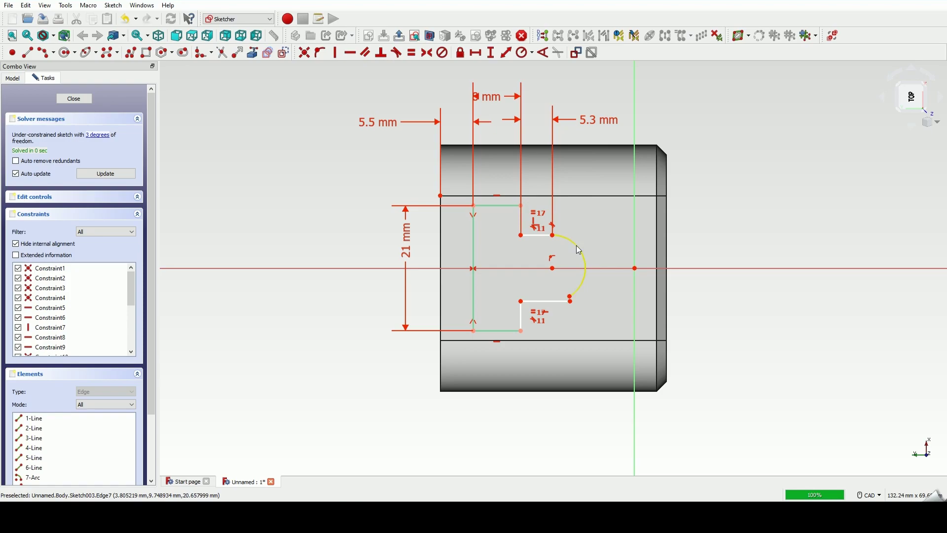
click(722, 321)
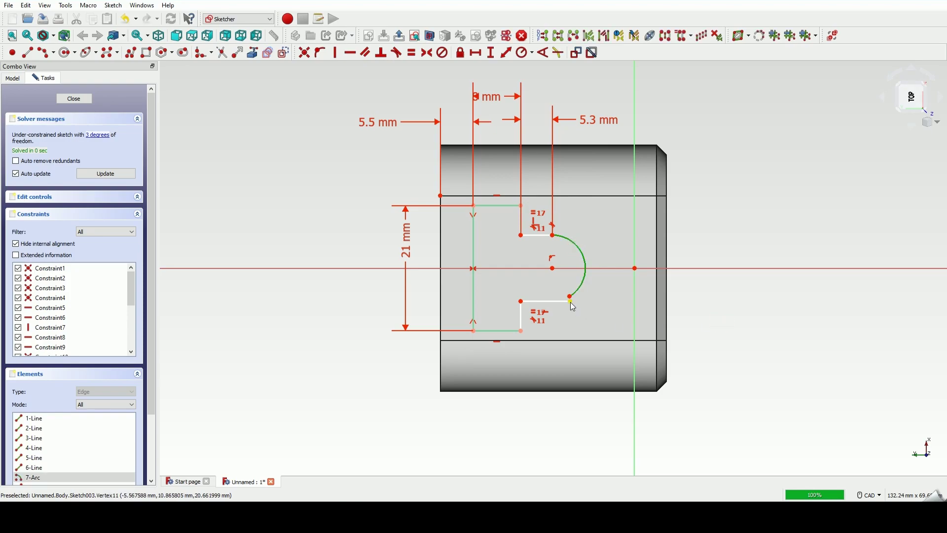
Join the arc's lower end to the lower slot line
click(571, 298)
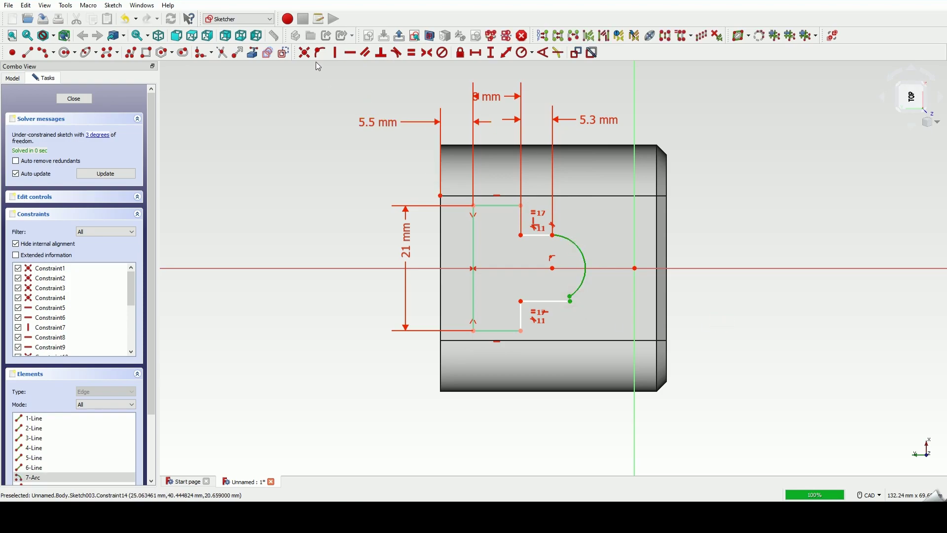
click(306, 53)
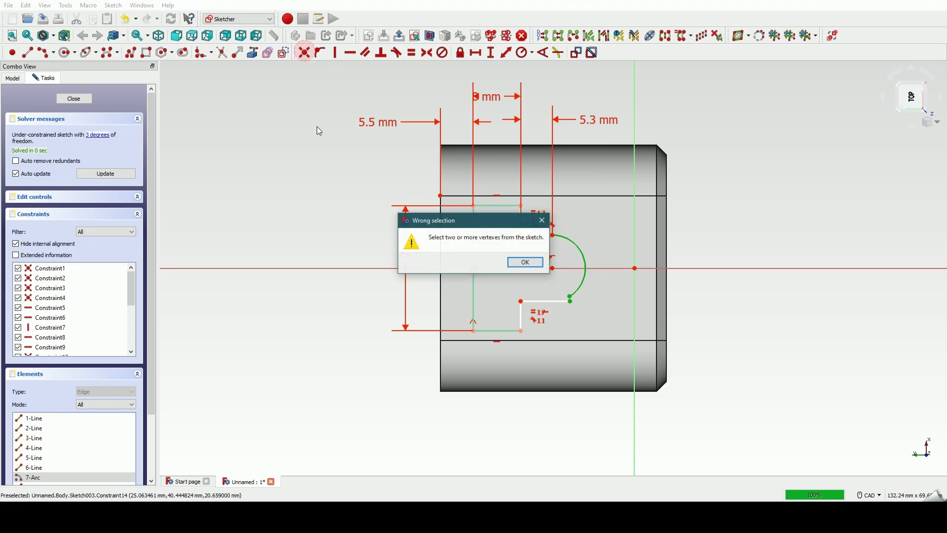
click(523, 264)
key(o)
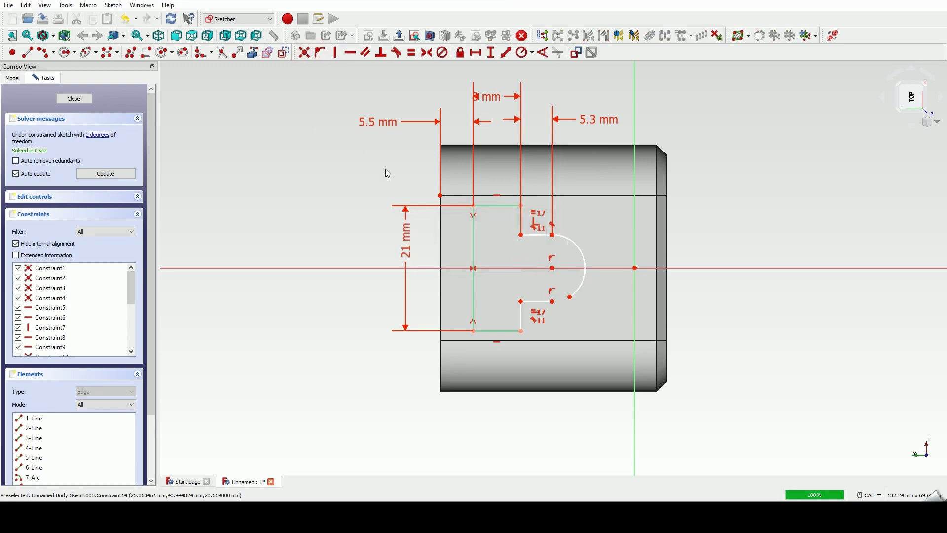
click(776, 321)
drag(571, 297, 558, 300)
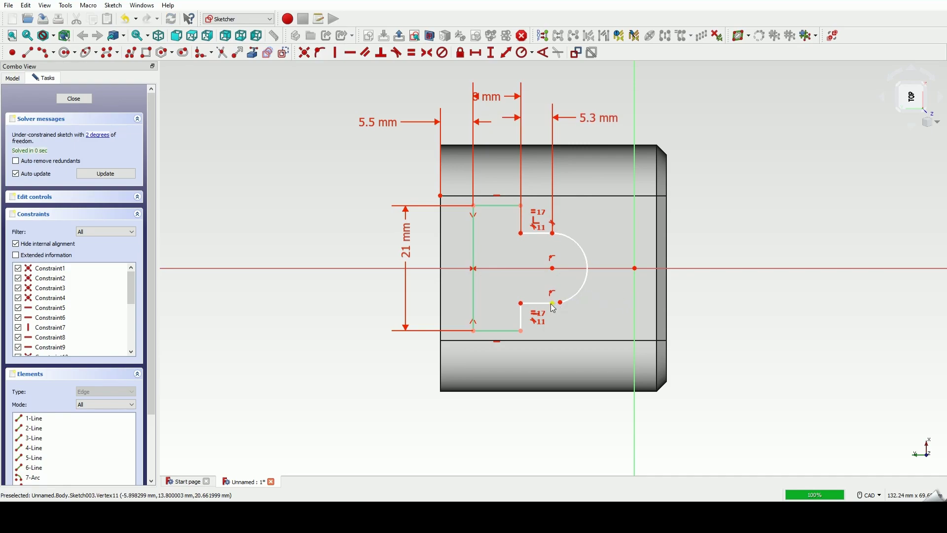
click(551, 291)
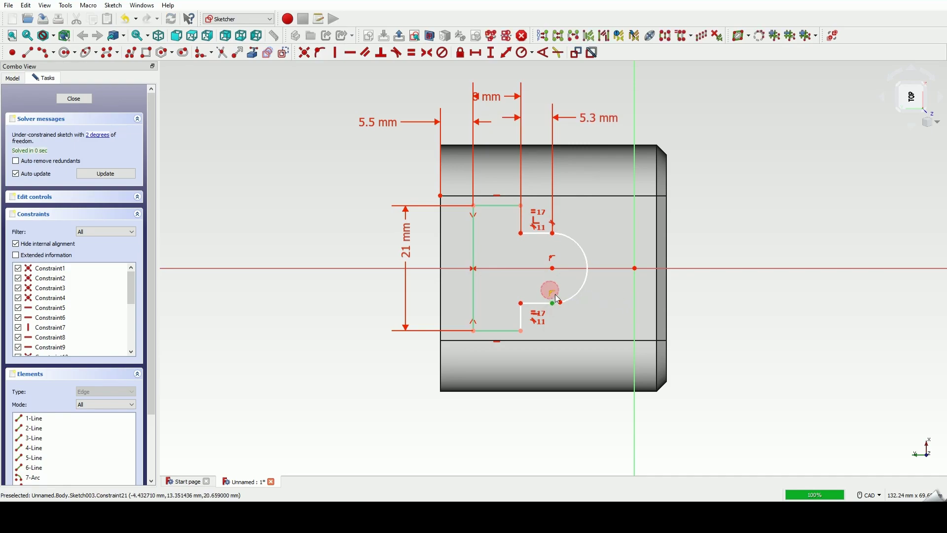
click(553, 260)
scroll(727, 317, up, 1)
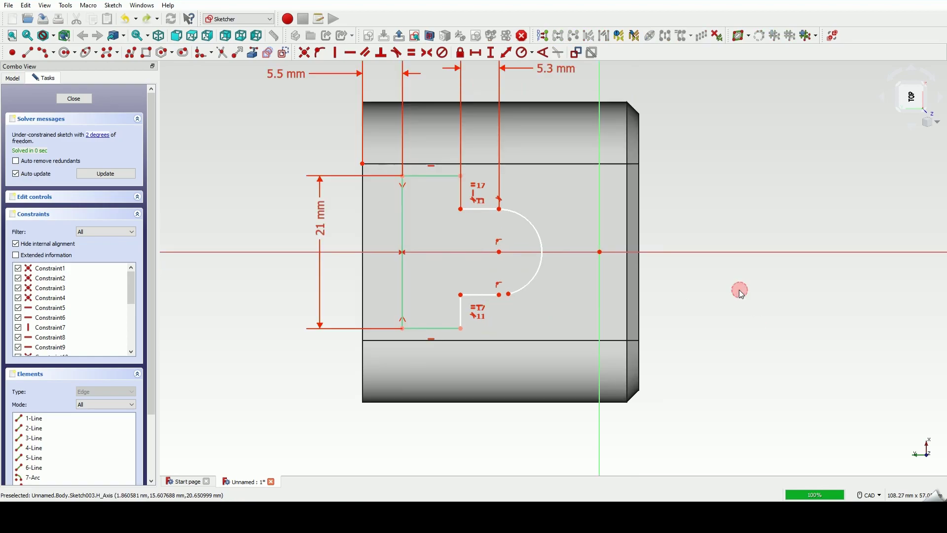
Set the arc radius to 7 mm, align its lower end vertically with its centre, and close the sketch
click(522, 215)
click(533, 53)
click(534, 68)
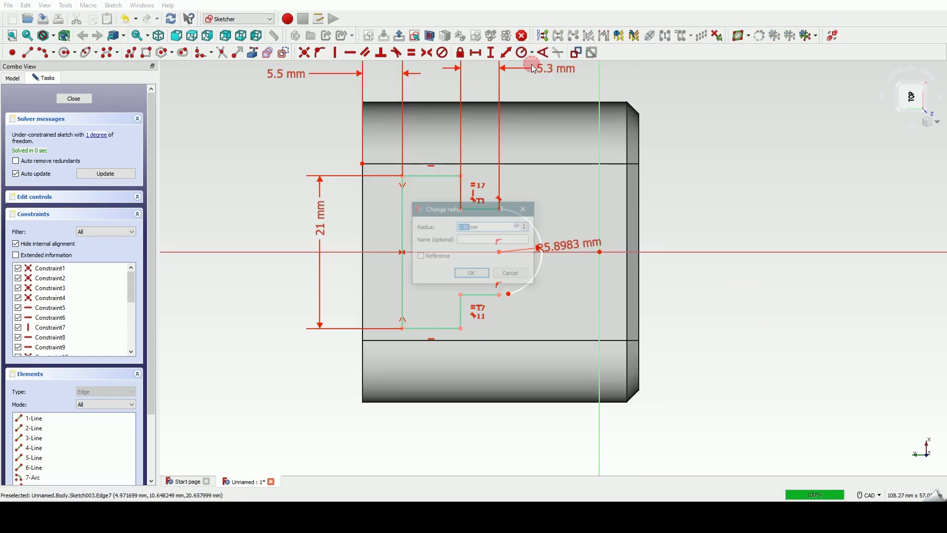
key(Return)
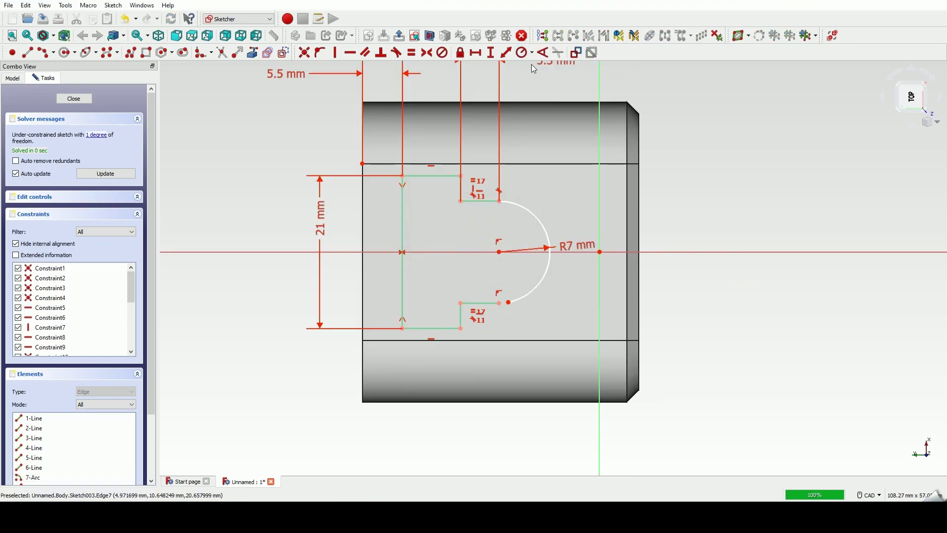
click(509, 303)
click(499, 252)
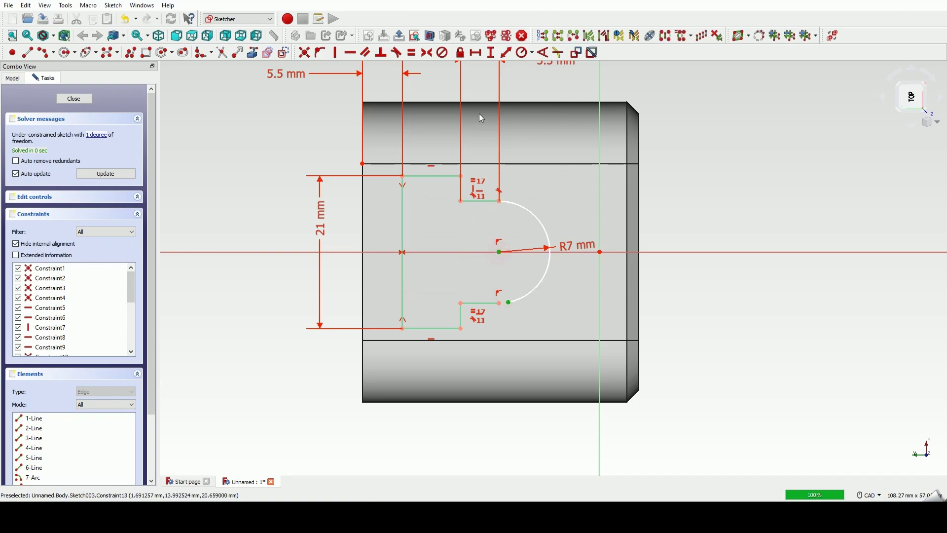
click(337, 53)
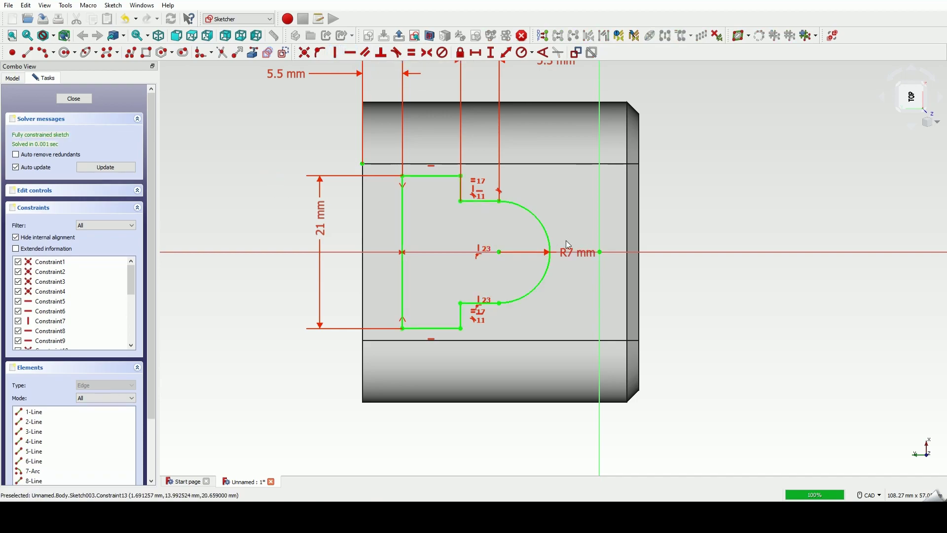
click(75, 99)
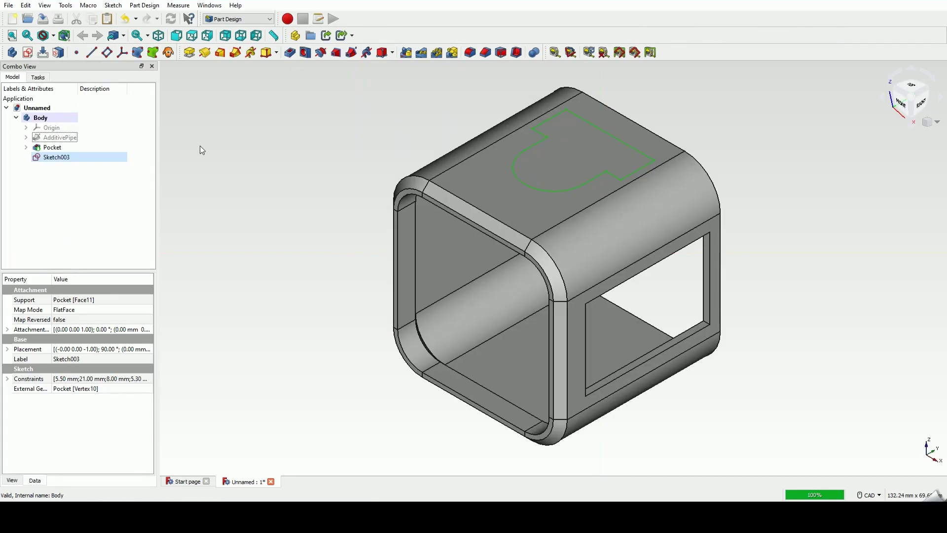
Try a To first pocket from the sketch, then cancel it after the input error
click(290, 53)
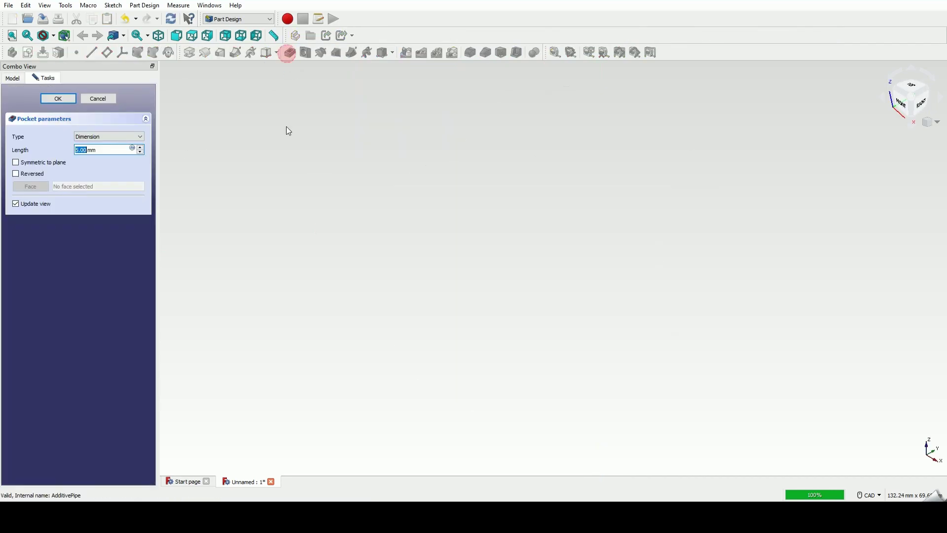
click(93, 149)
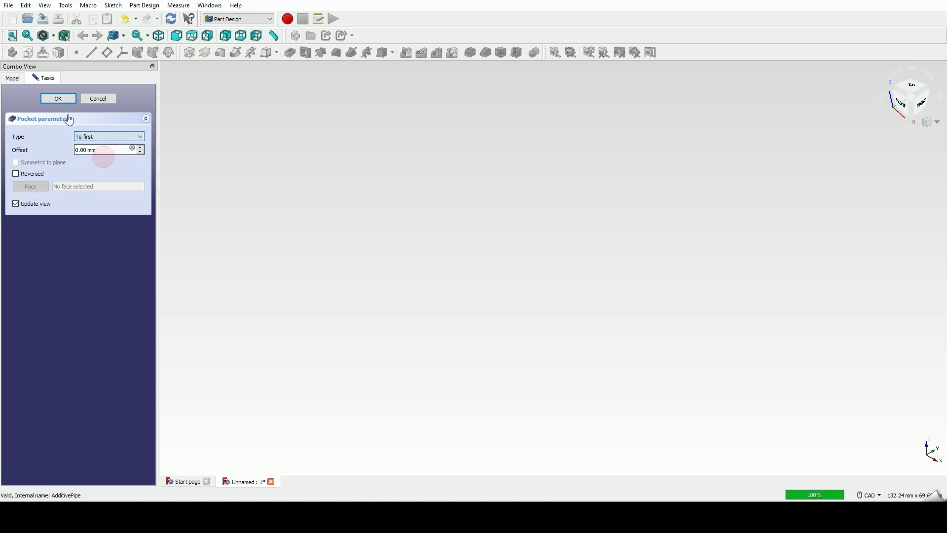
click(504, 263)
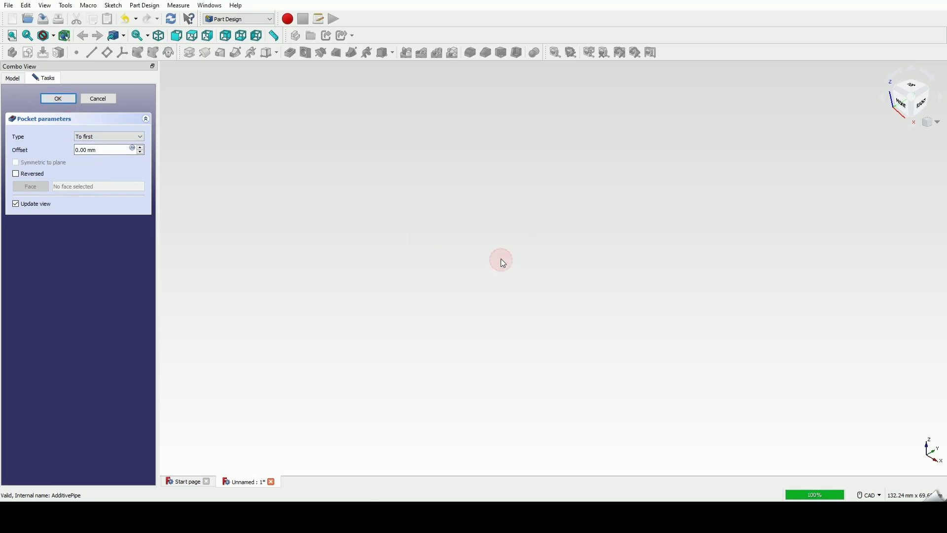
click(97, 99)
Reopen Sketch003 for editing from the model tree
click(52, 157)
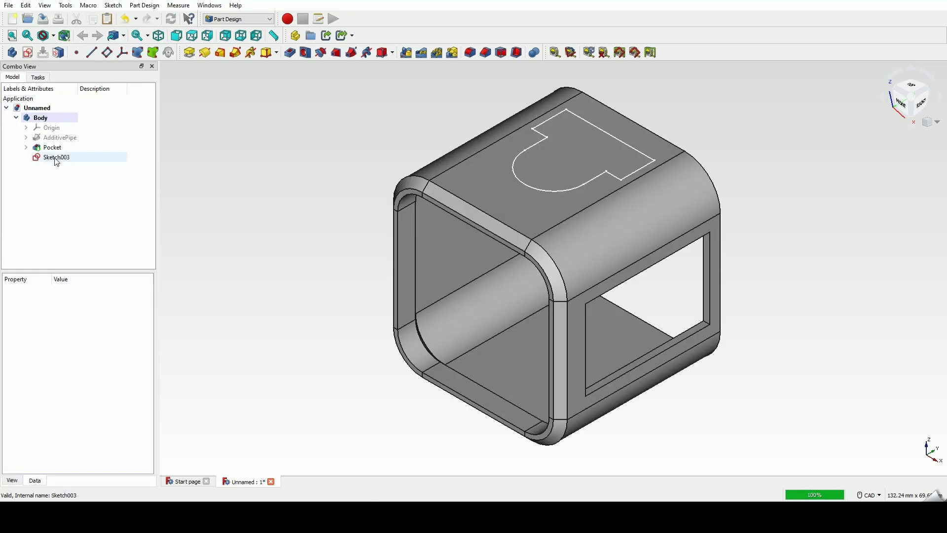
right_click(51, 156)
click(77, 162)
Move the R7 mm radius label to the upper right and review the constraints list
click(229, 171)
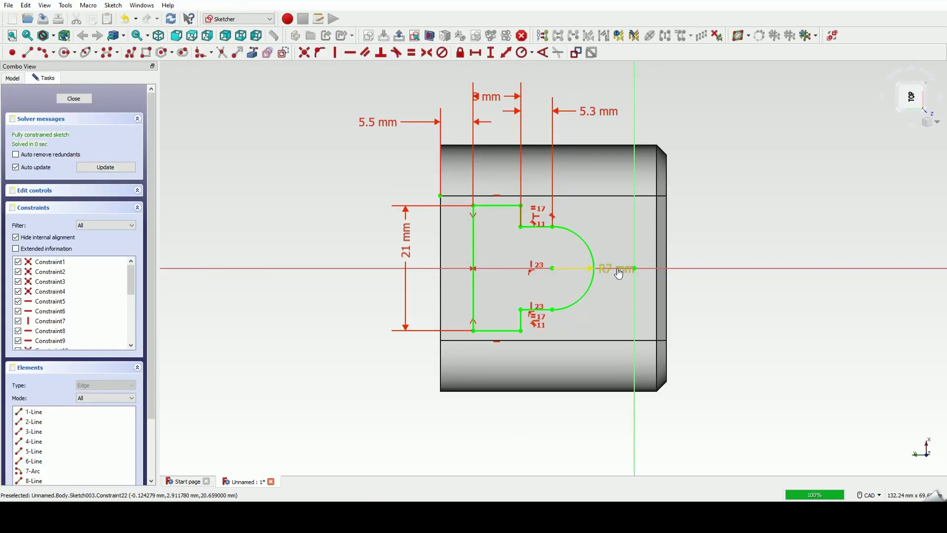
drag(617, 269, 641, 212)
click(745, 305)
scroll(585, 309, down, 1)
scroll(592, 308, up, 5)
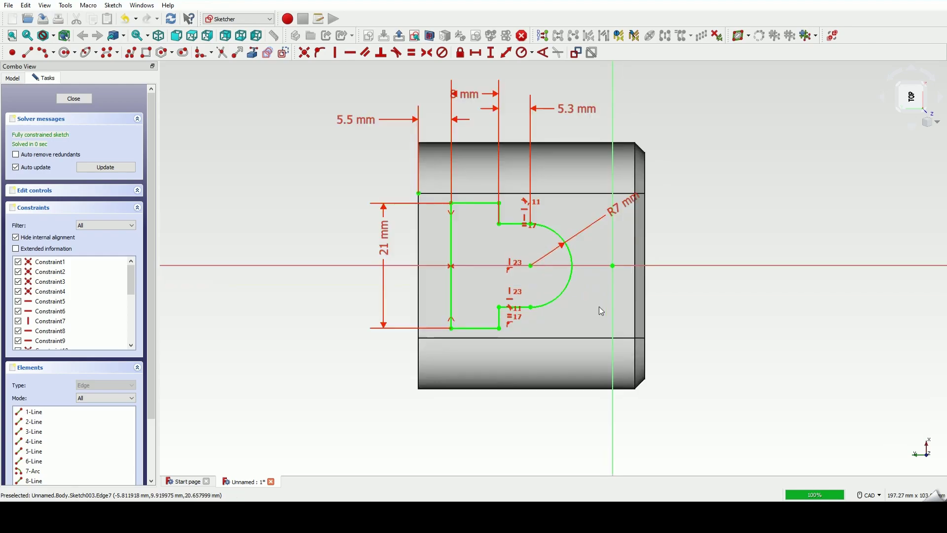
scroll(423, 313, up, 5)
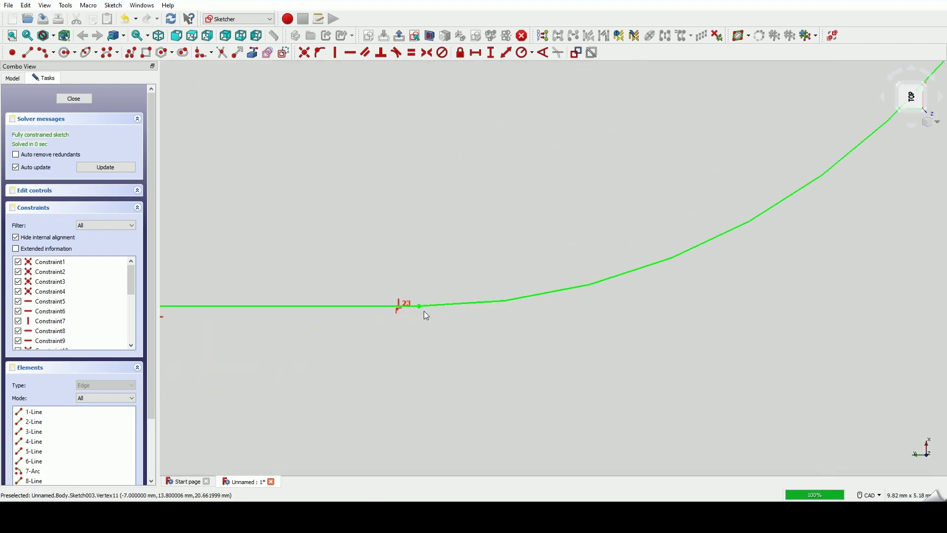
scroll(425, 310, down, 5)
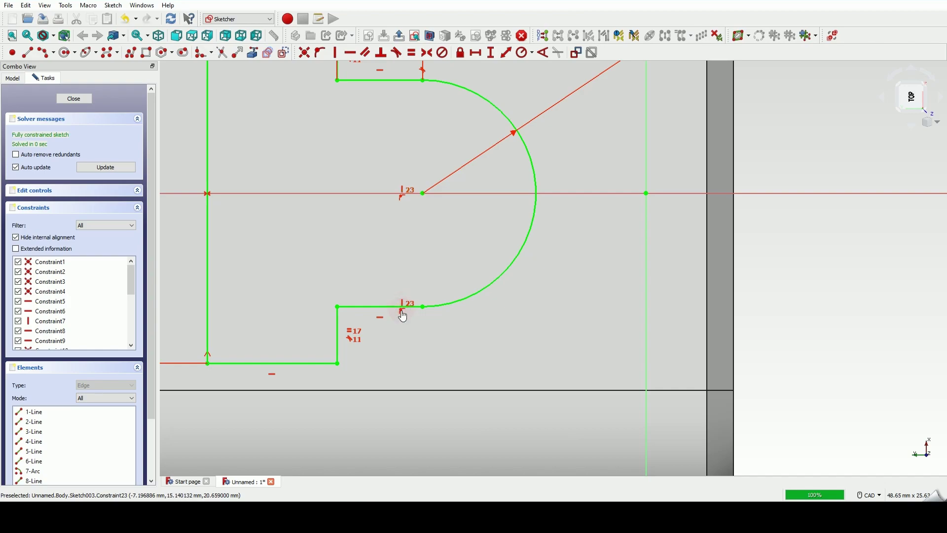
drag(134, 274, 136, 308)
Delete the tangent constraint Constraint21 from the constraints list
click(59, 281)
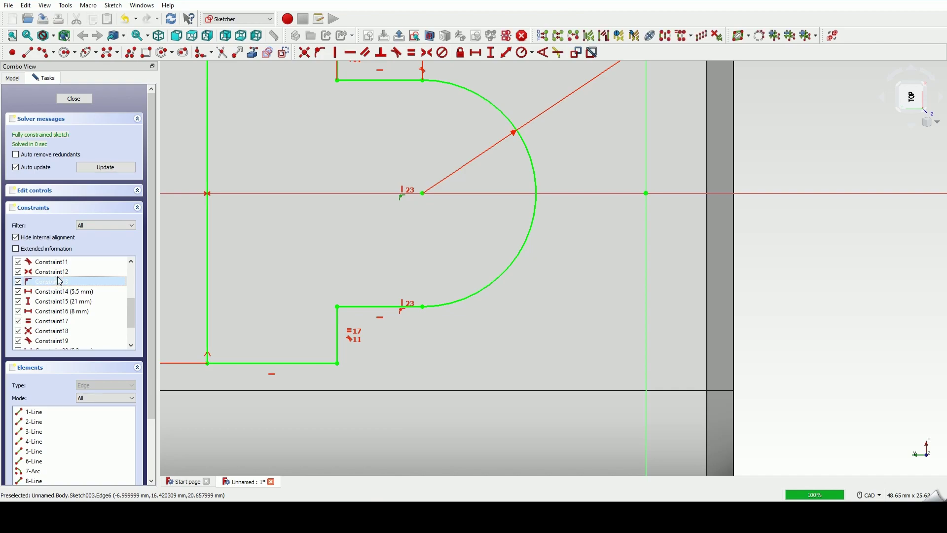
scroll(63, 291, down, 3)
click(52, 251)
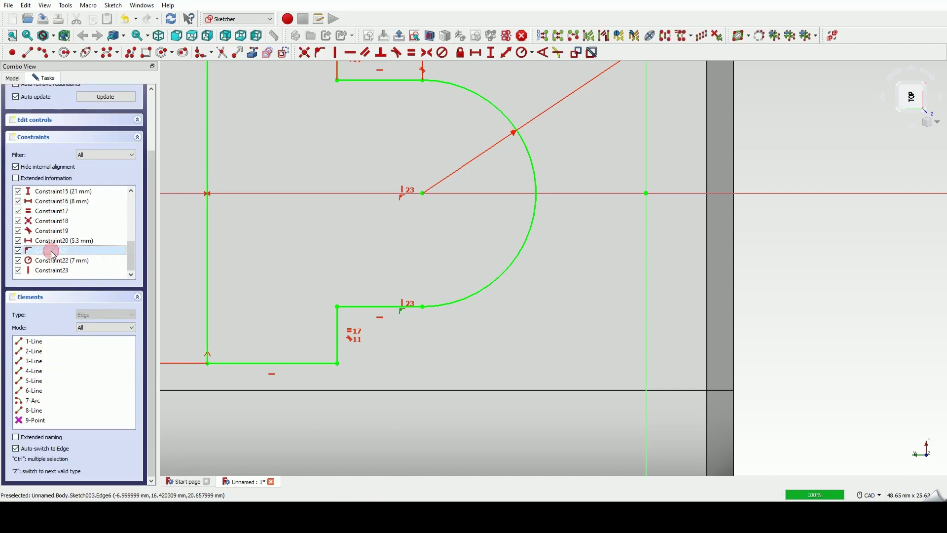
key(Delete)
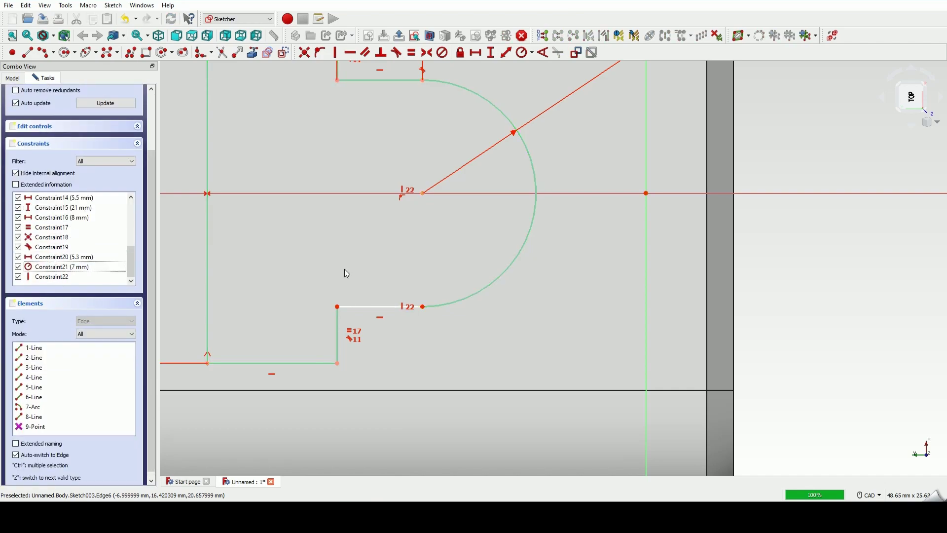
Shorten the lower short line, delete the vertical alignment constraint, and attempt a coincident join
mouse_move(390, 309)
mouse_down()
mouse_move(367, 290)
mouse_move(442, 306)
mouse_move(359, 297)
mouse_up()
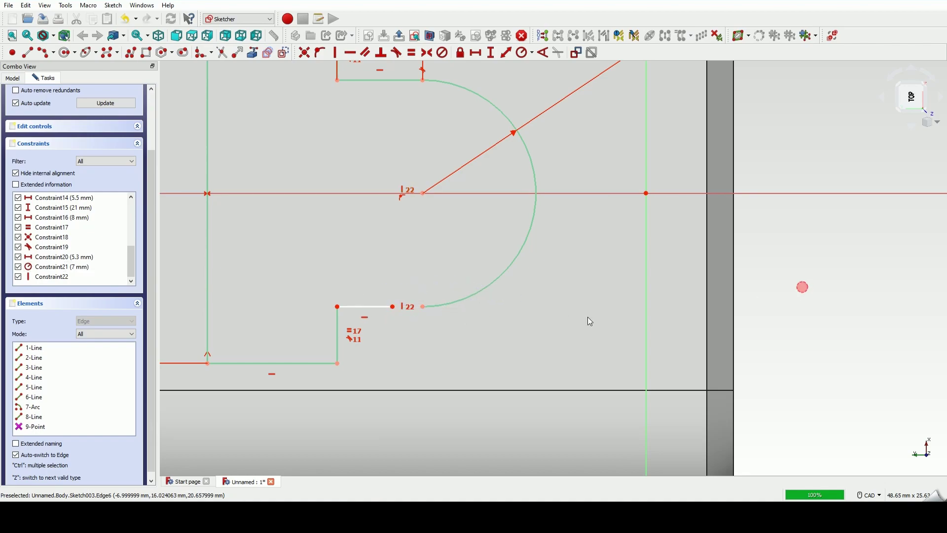
click(406, 311)
key(Delete)
click(393, 307)
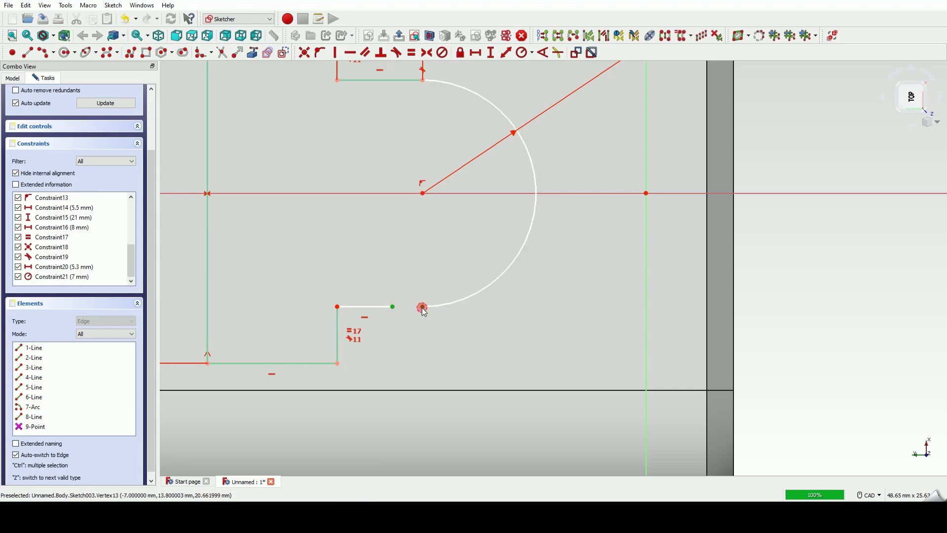
click(320, 53)
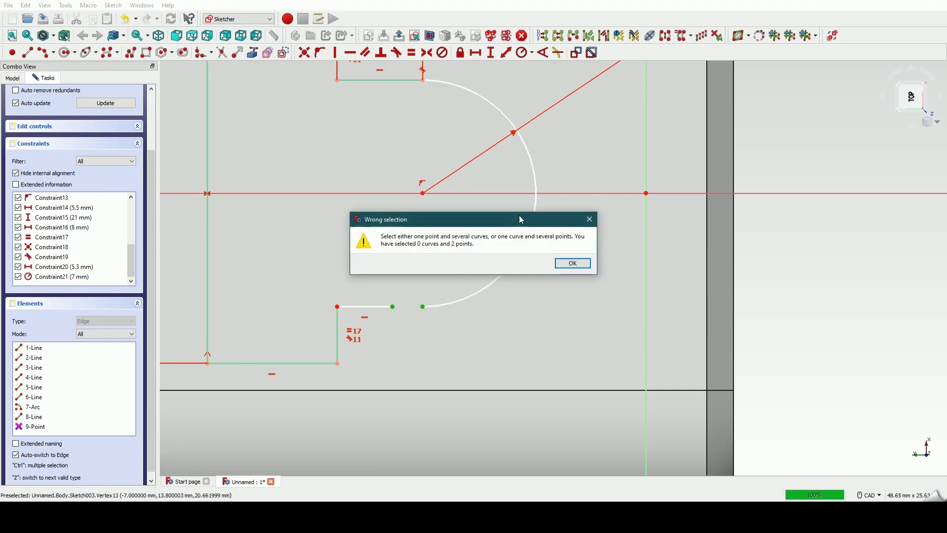
Delete the equal constraint Constraint17 and Constraint11 from the cutout sketch
click(573, 264)
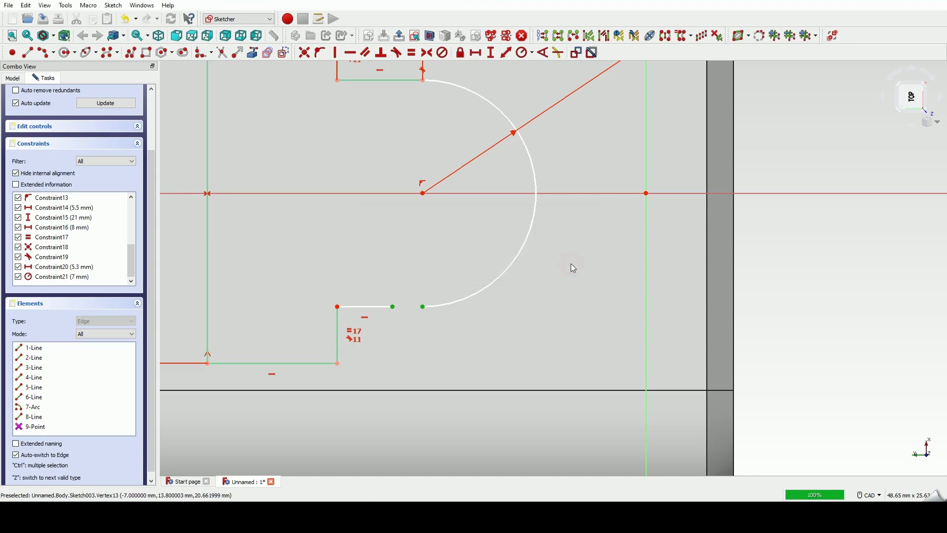
click(396, 315)
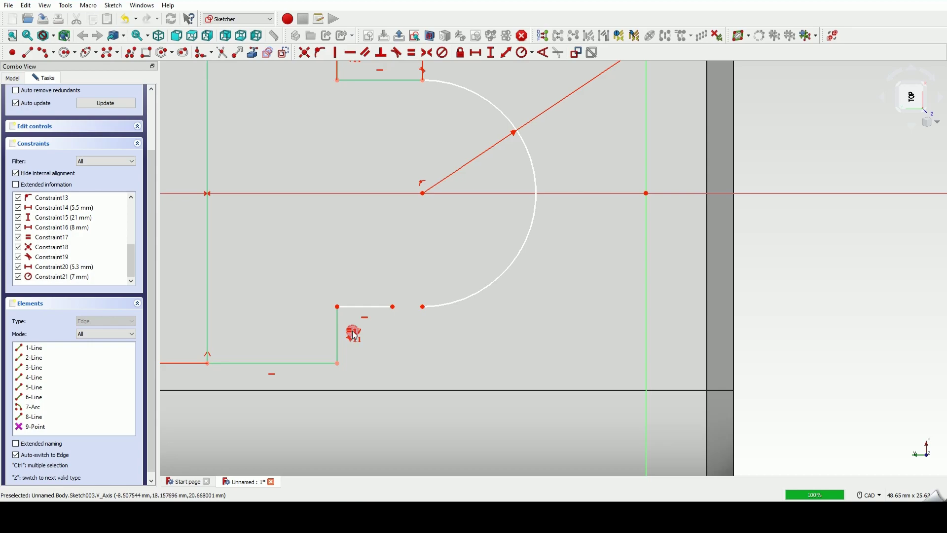
drag(133, 256, 132, 263)
click(67, 237)
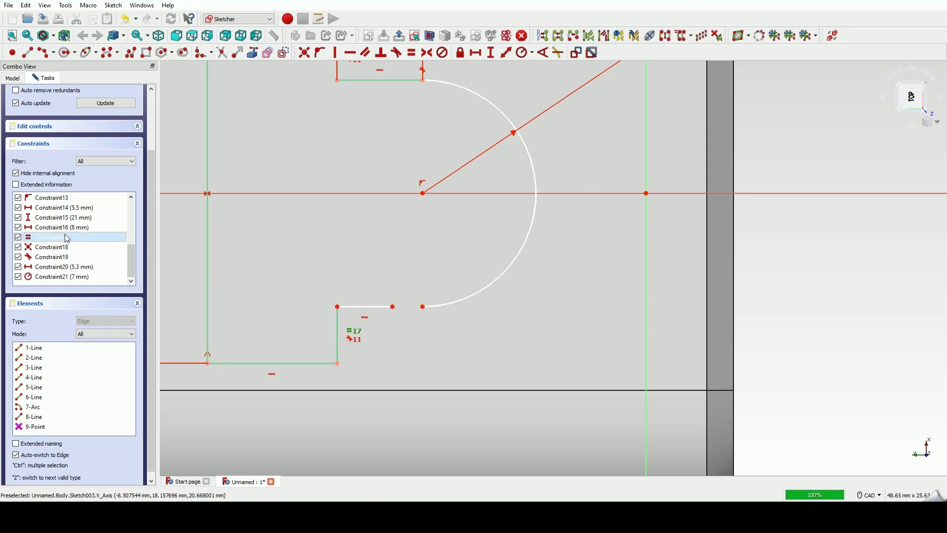
key(Delete)
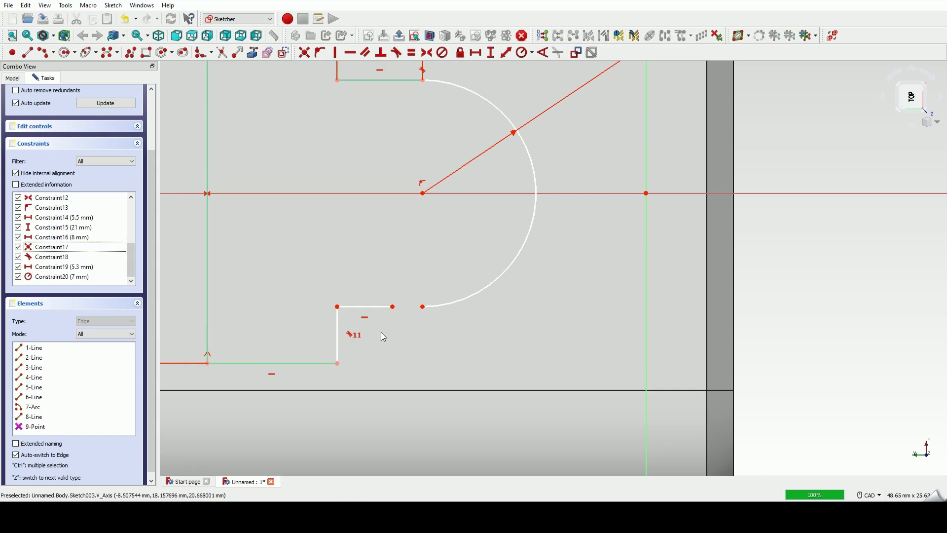
click(355, 335)
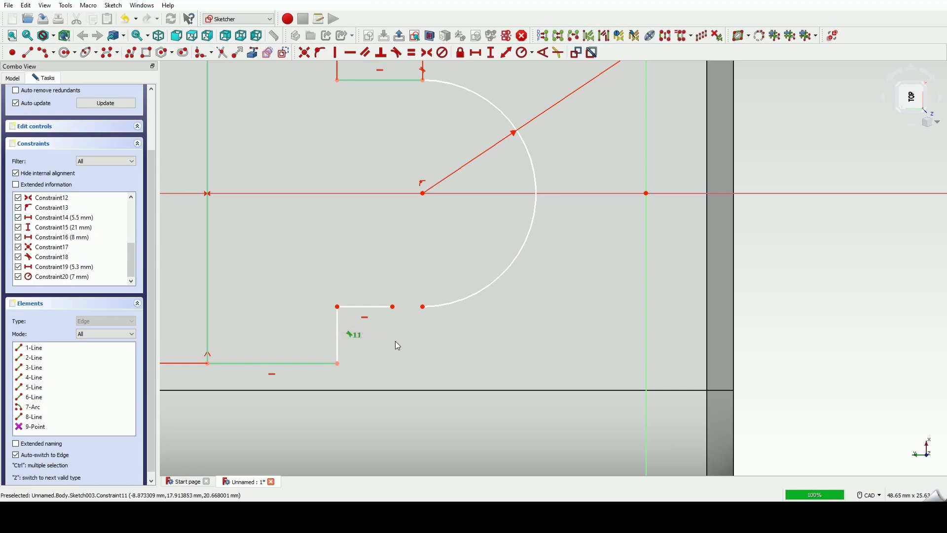
key(Delete)
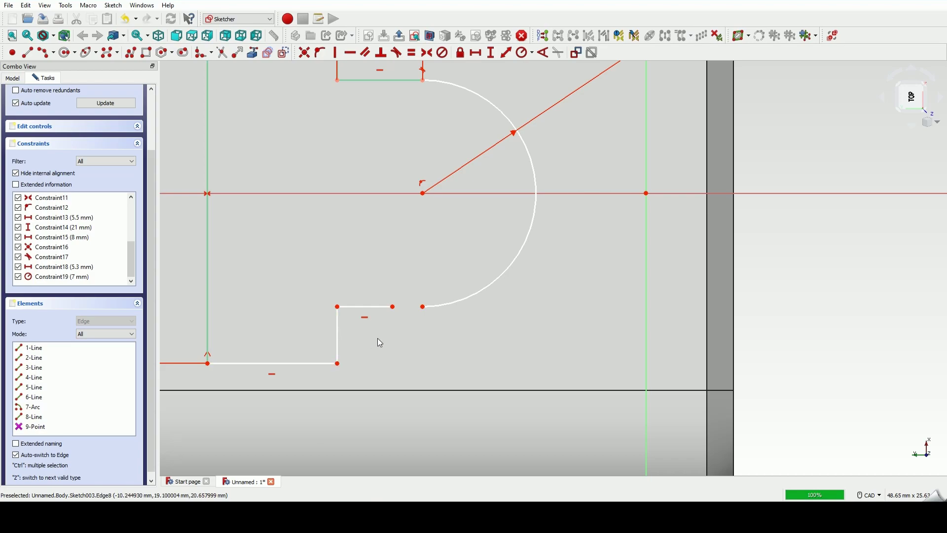
Select the cutout's arc together with the short lower line
scroll(378, 342, down, 3)
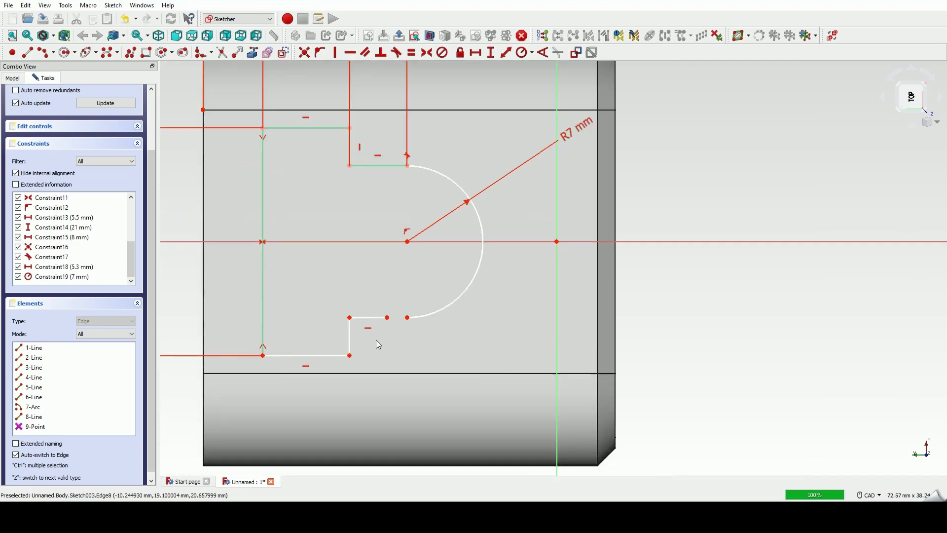
scroll(378, 344, up, 2)
click(422, 314)
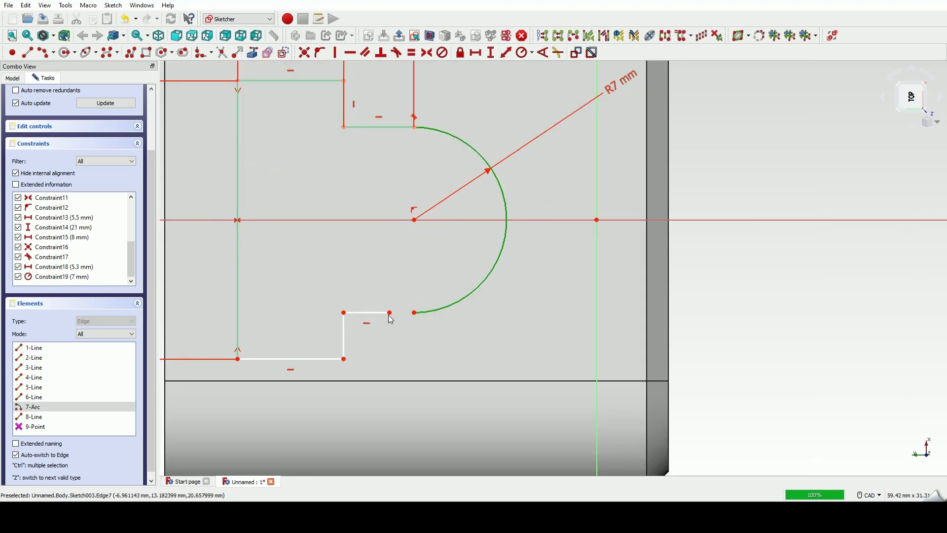
click(380, 314)
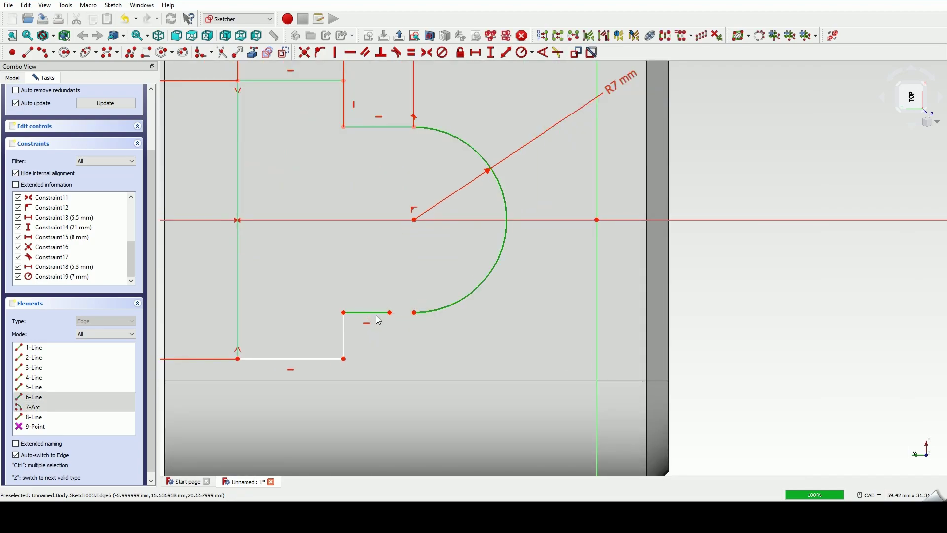
Join the short line's end to the arc's lower endpoint with a tangent constraint
key(t)
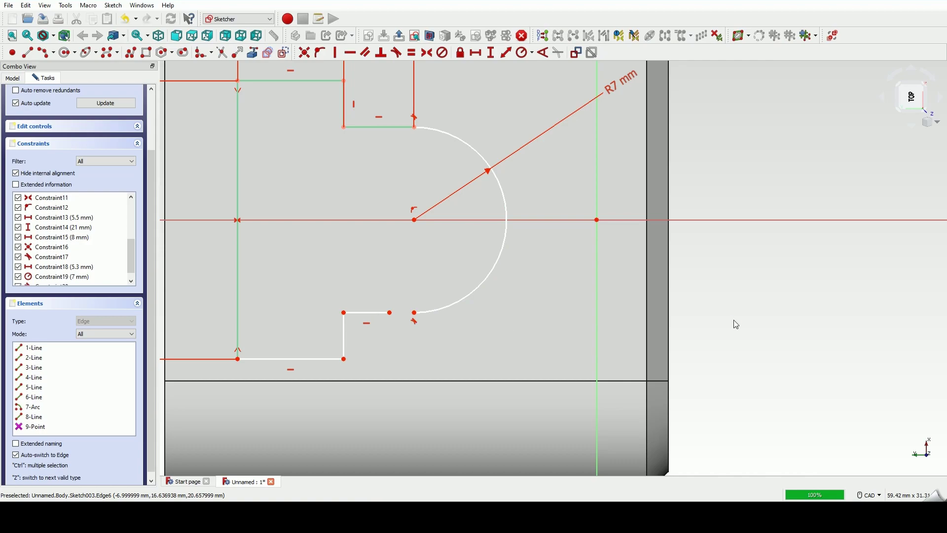
click(391, 313)
click(415, 312)
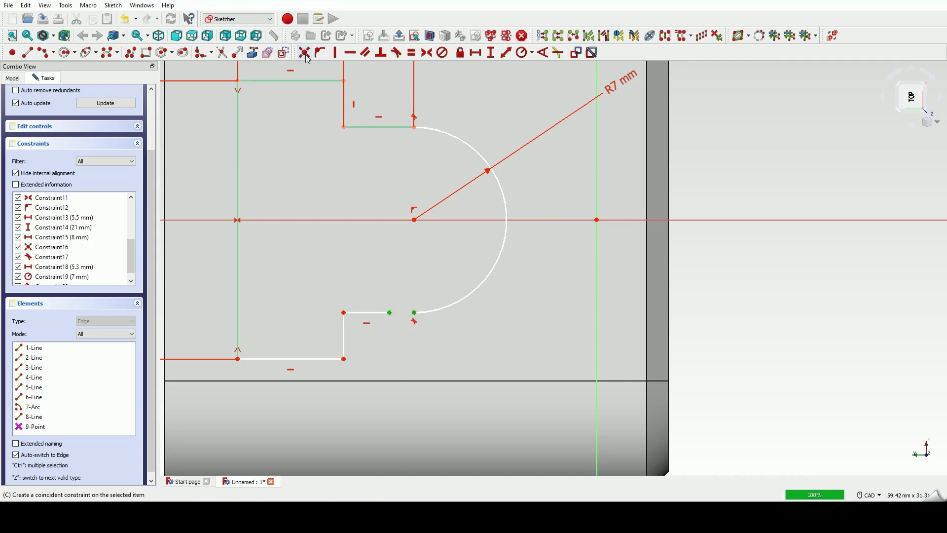
key(t)
click(521, 266)
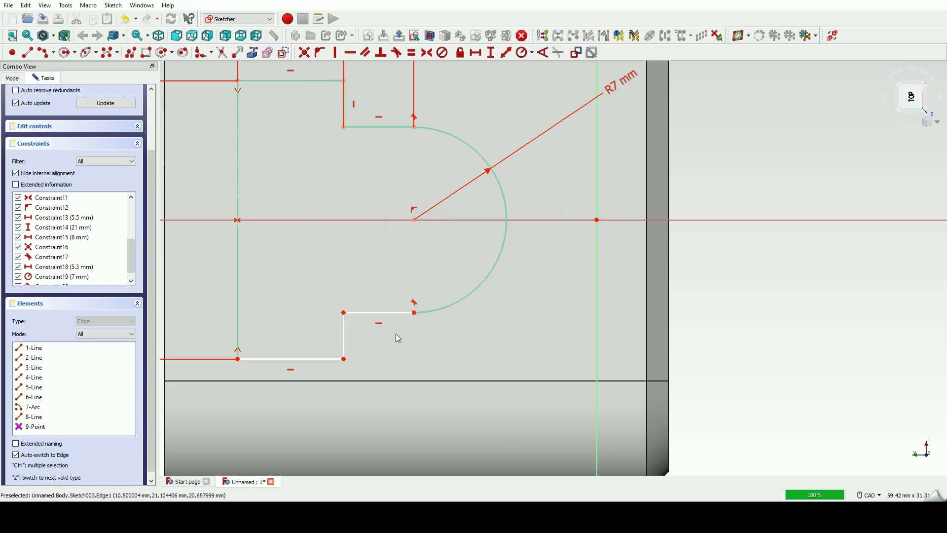
Make the lower step edge vertical and the two vertical step edges equal
click(343, 326)
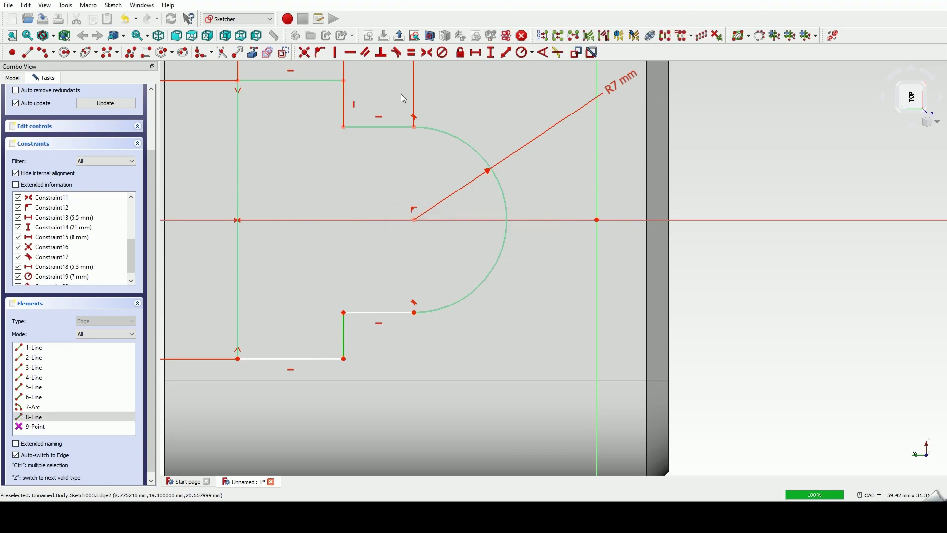
click(336, 53)
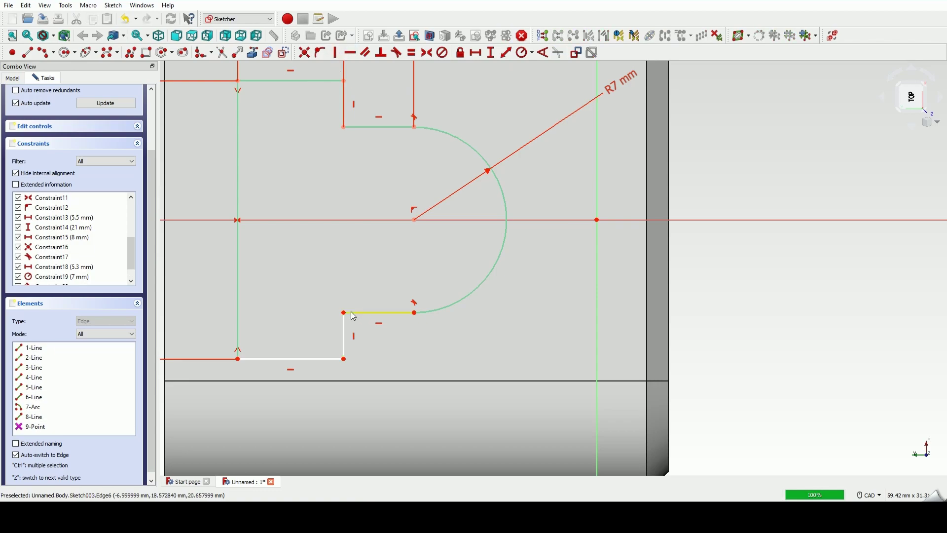
click(345, 327)
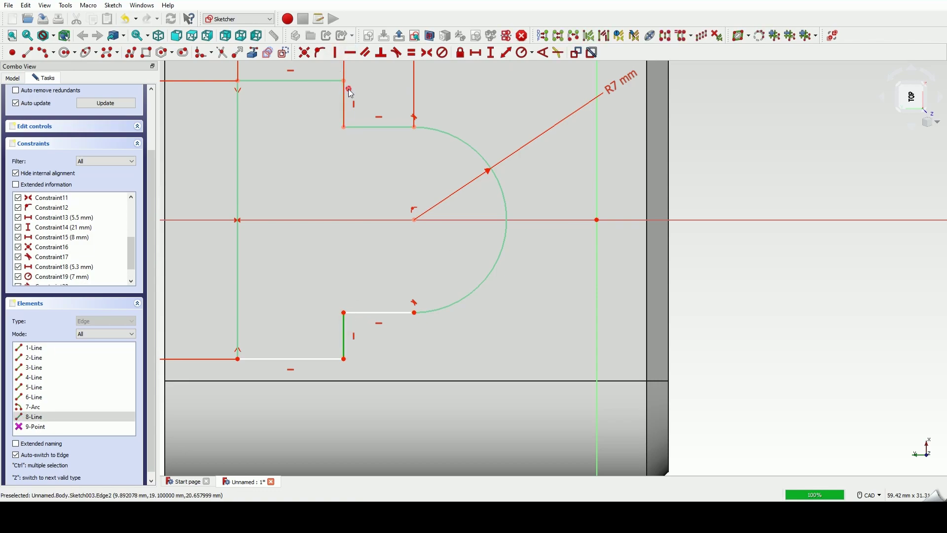
click(350, 92)
click(346, 95)
click(344, 345)
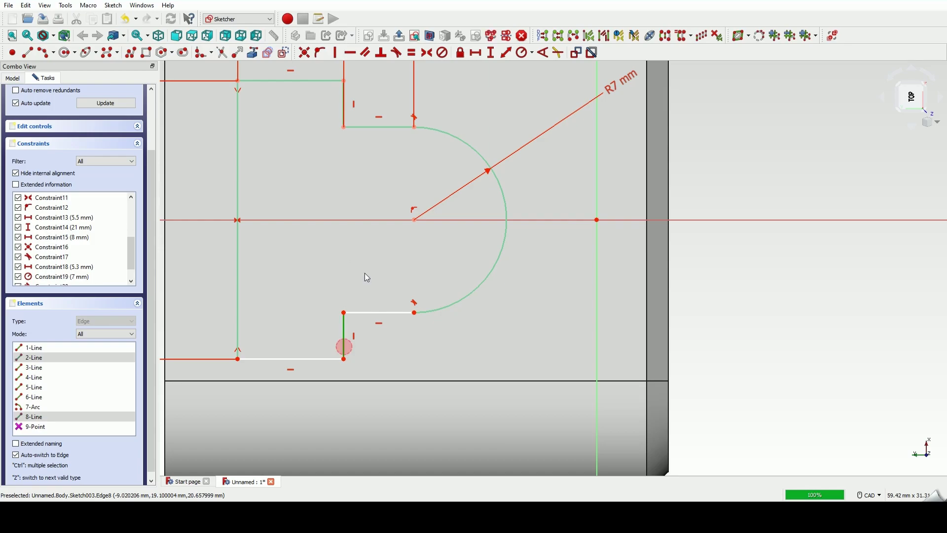
click(412, 52)
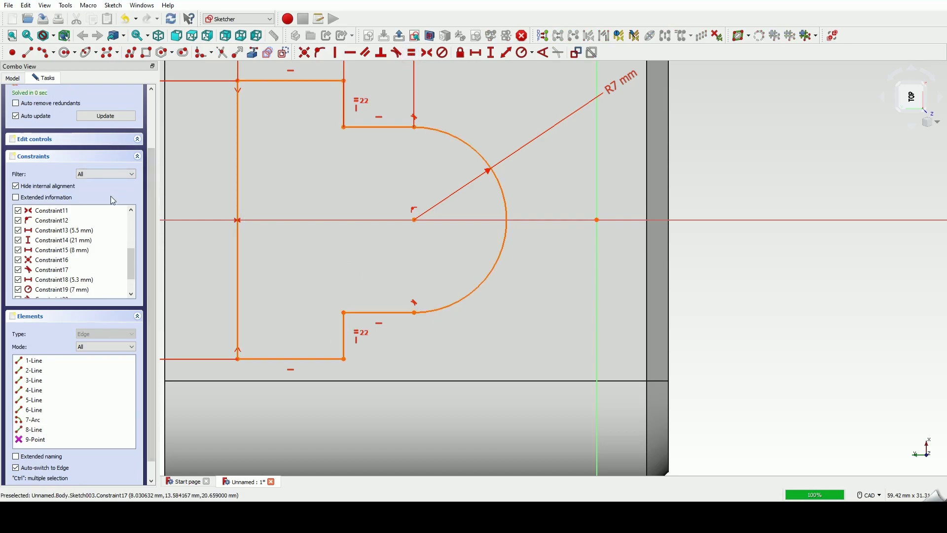
Delete the redundant equal constraint and drag the step edge to check its freedom
scroll(113, 197, up, 2)
click(113, 134)
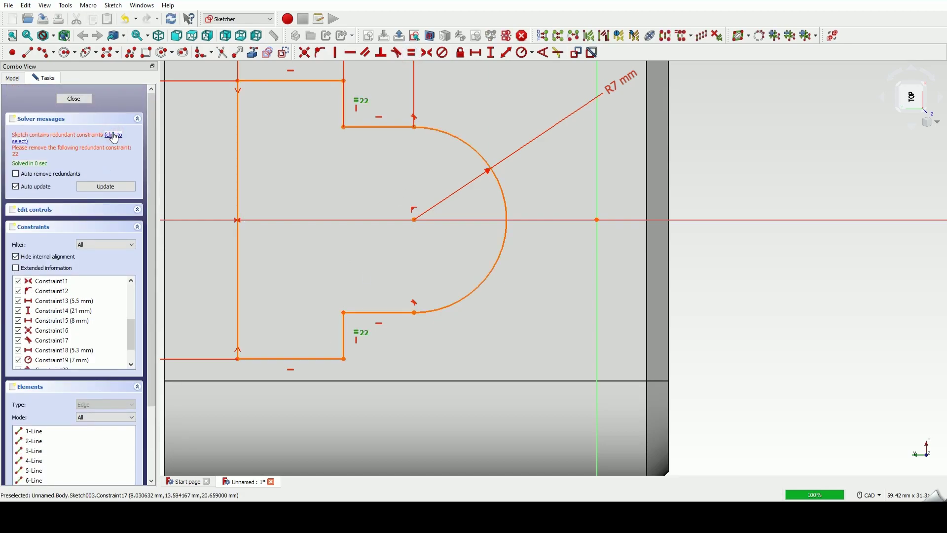
key(Delete)
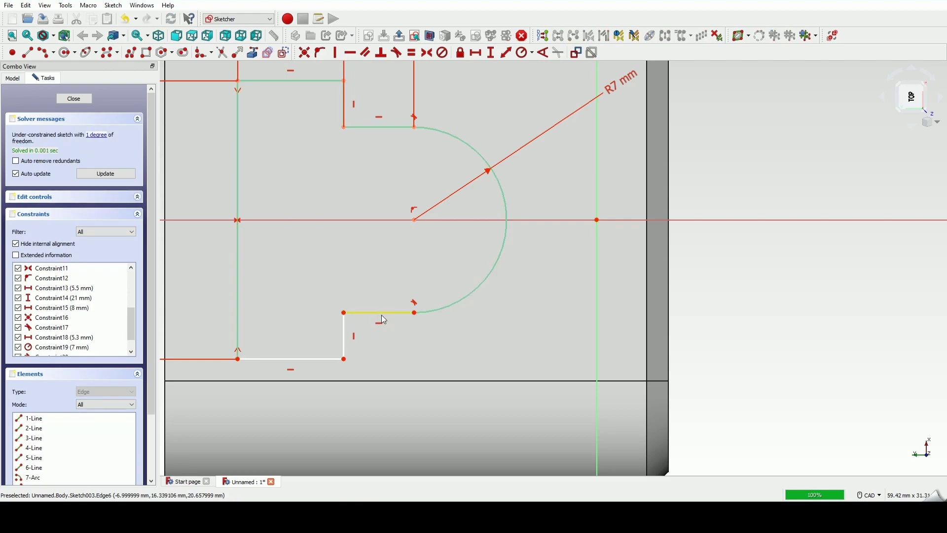
mouse_move(383, 313)
mouse_down()
mouse_move(341, 285)
mouse_move(416, 298)
mouse_move(380, 286)
mouse_move(387, 280)
mouse_up()
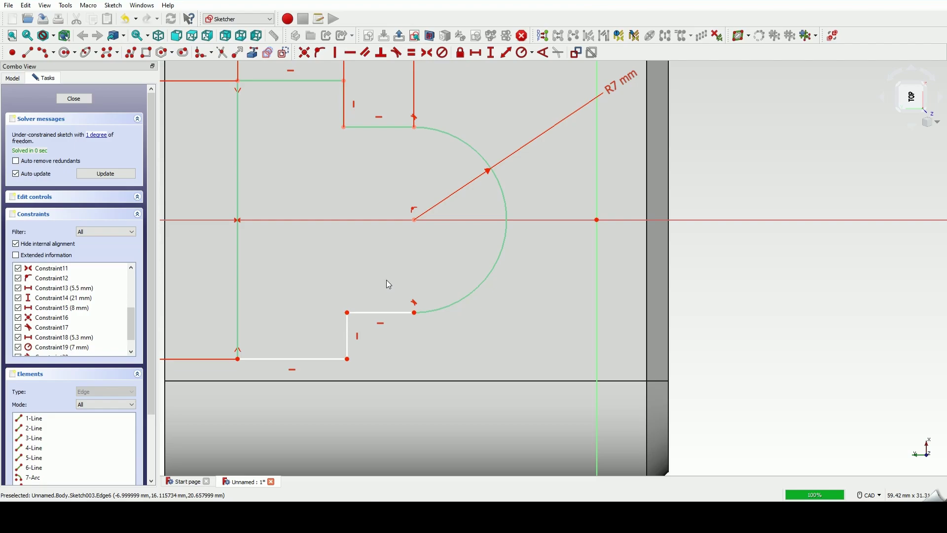
Make the cutout's top and bottom lines equal, then close the sketch
click(333, 359)
click(310, 80)
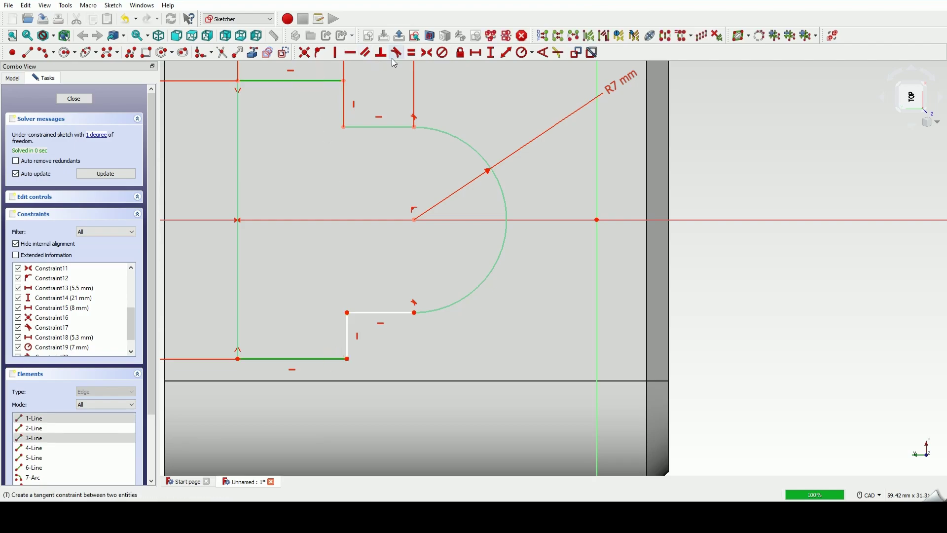
click(413, 53)
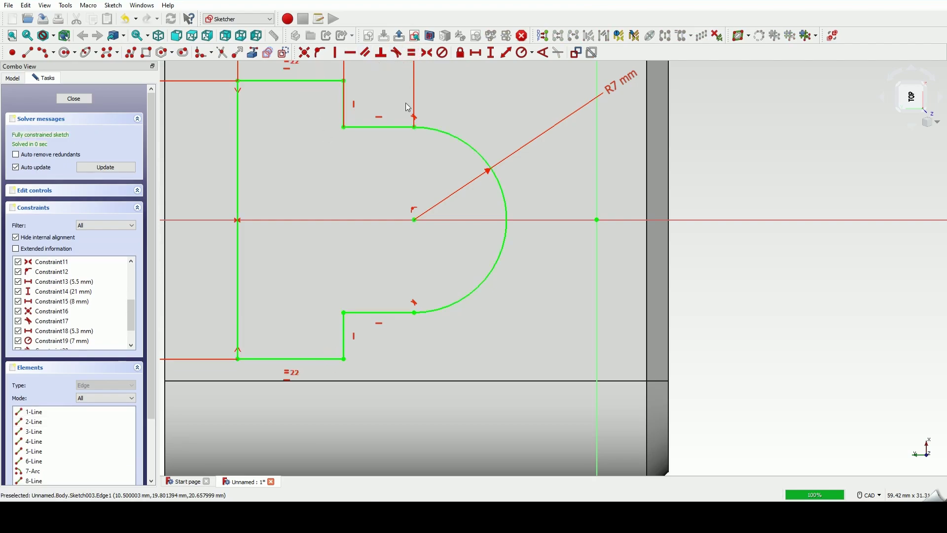
click(74, 99)
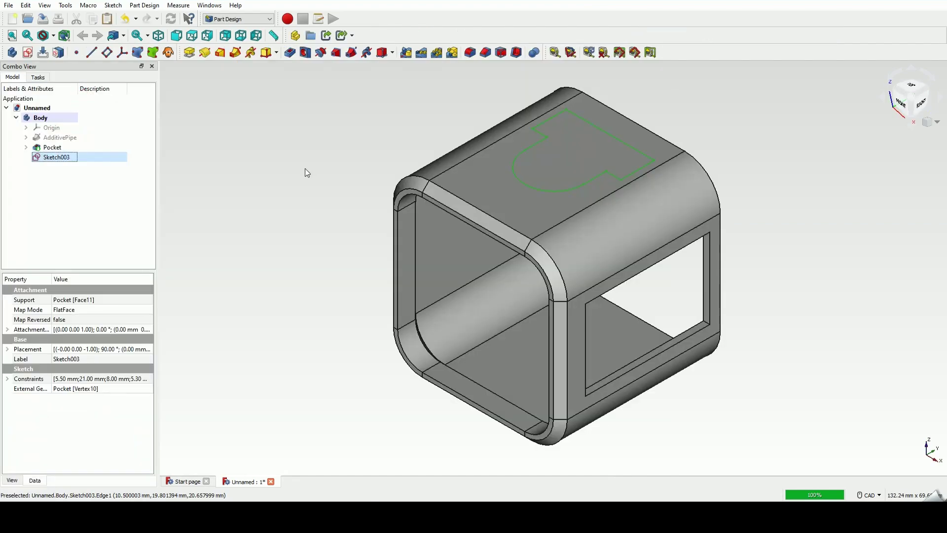
Pocket Sketch003 with type To first to create Pocket001 through the top face
click(289, 53)
click(126, 137)
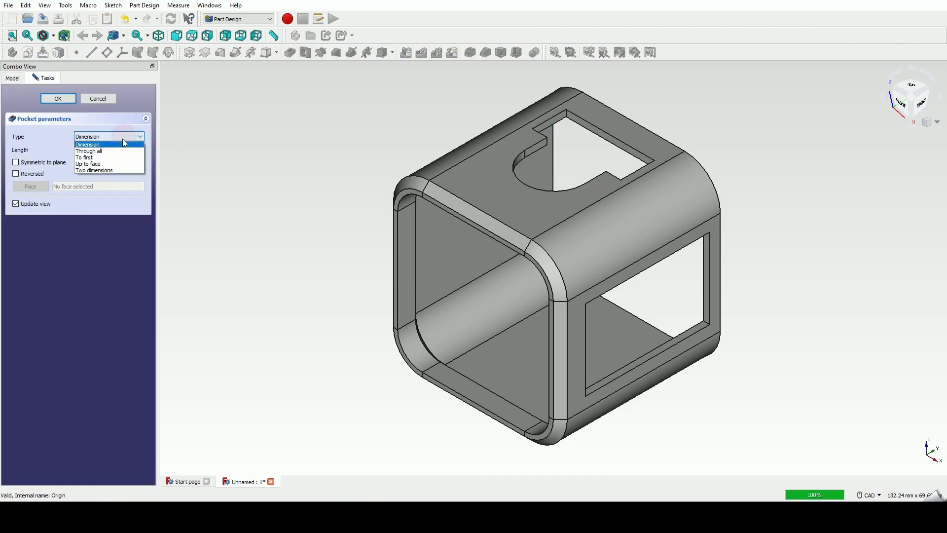
click(116, 158)
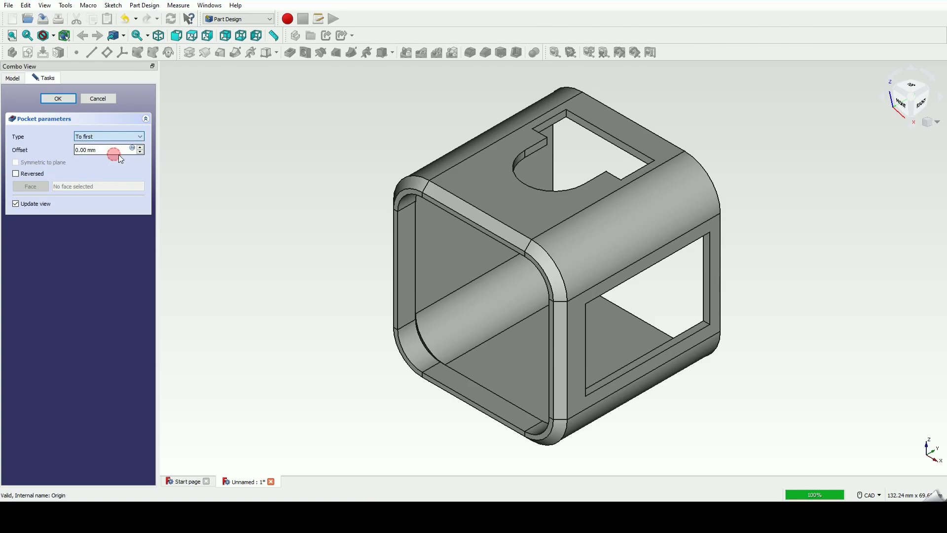
click(51, 98)
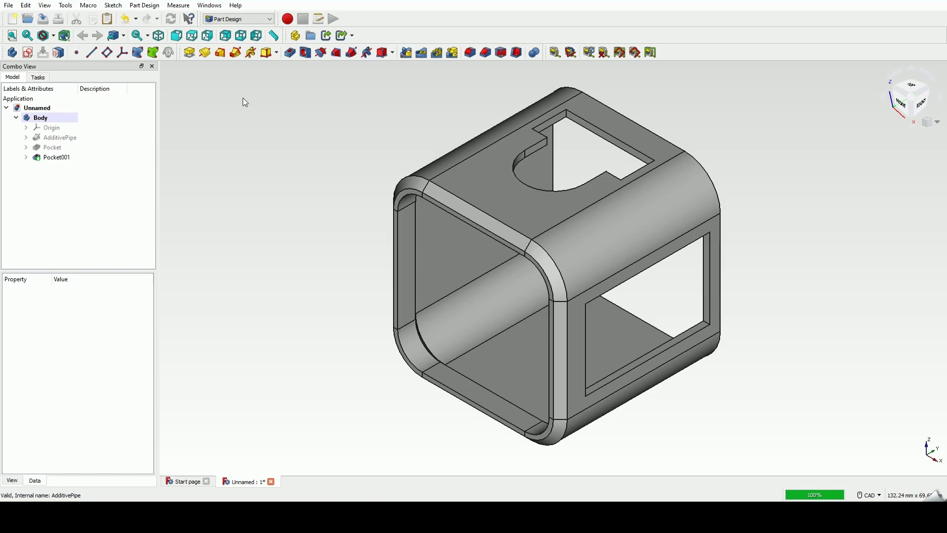
Start a new sketch on XY_Plane and link the case's top-left edge as external geometry
middle_drag(263, 193, 218, 184)
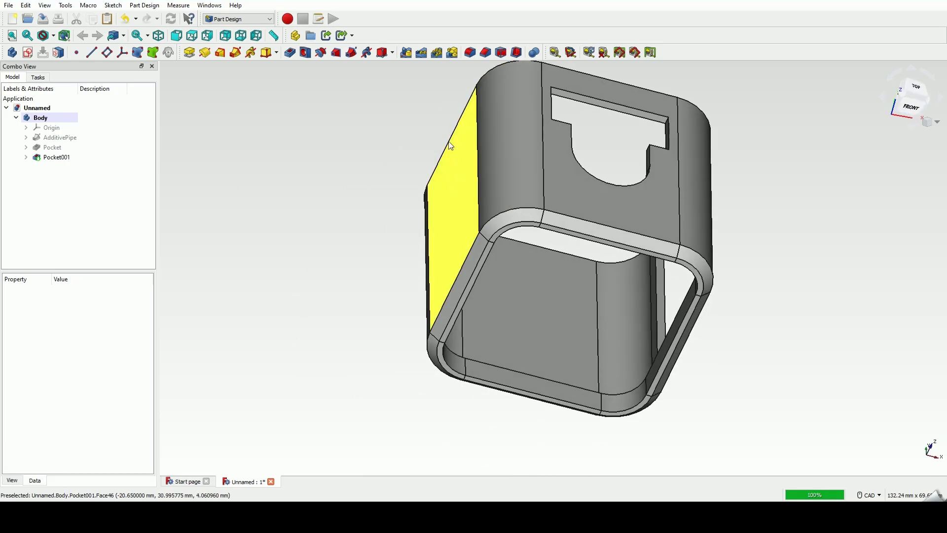
middle_drag(442, 148, 380, 202)
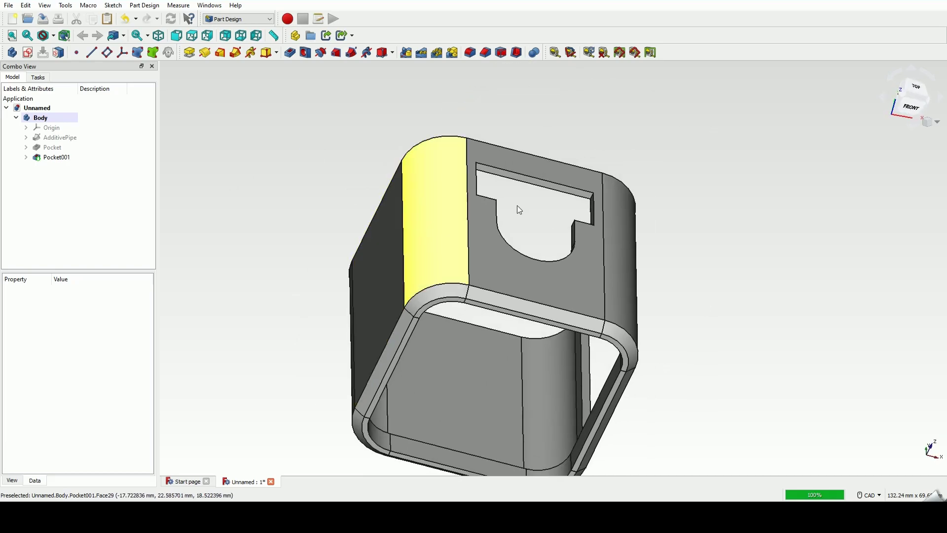
middle_drag(517, 205, 680, 244)
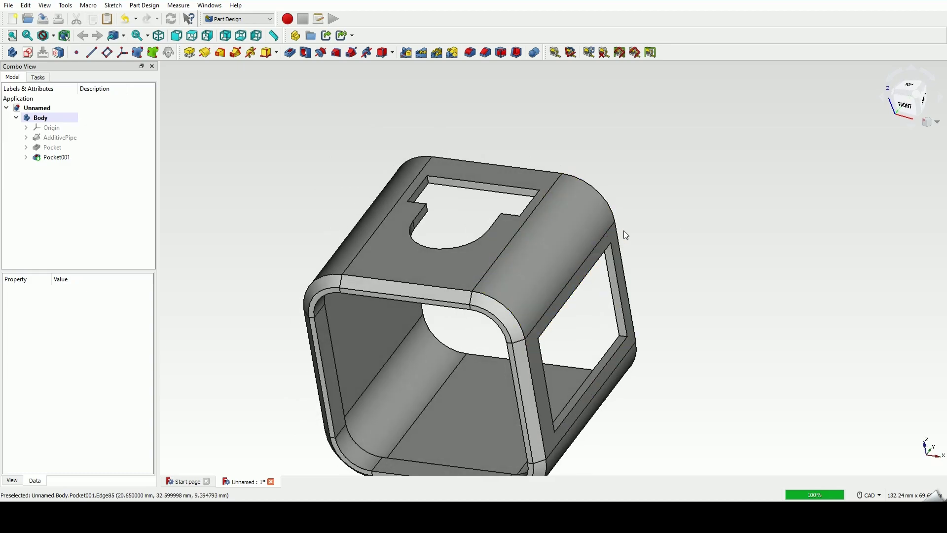
middle_drag(497, 313, 490, 233)
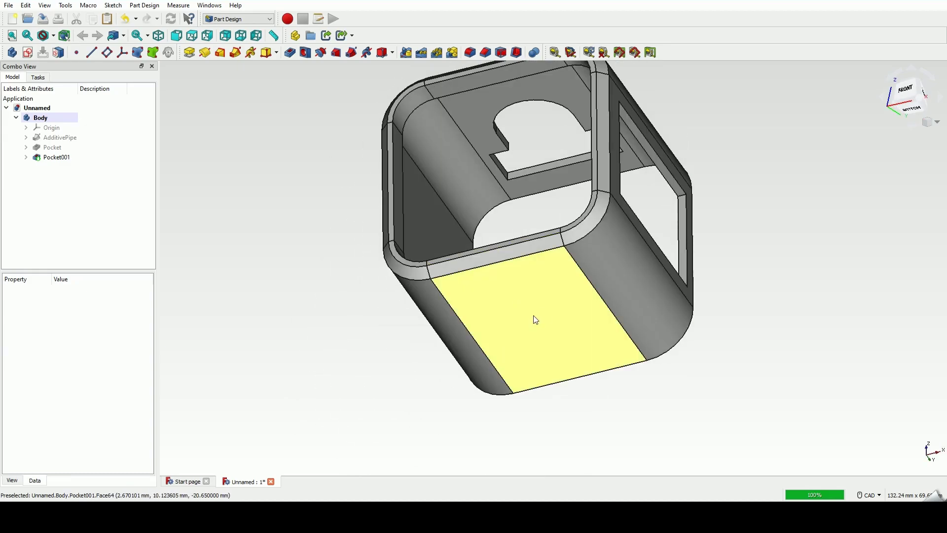
middle_drag(515, 185, 394, 264)
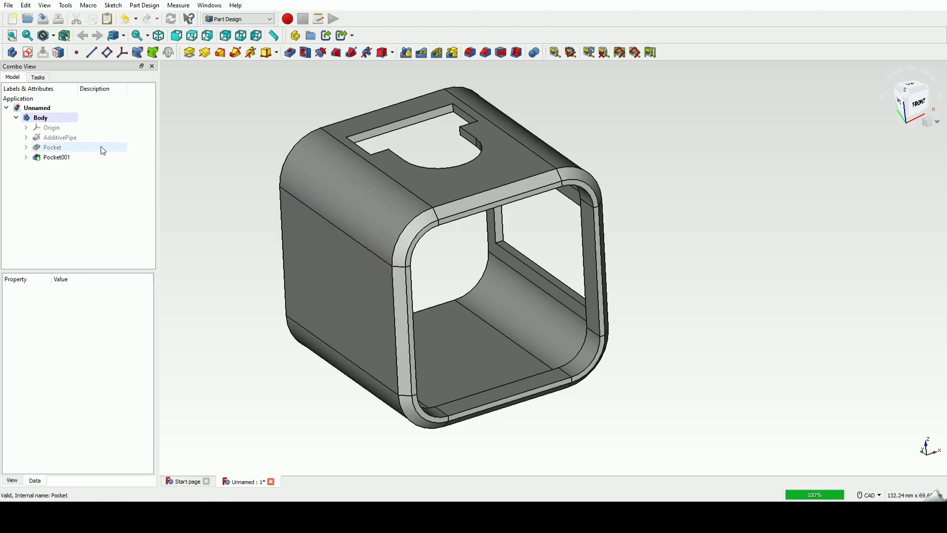
click(27, 52)
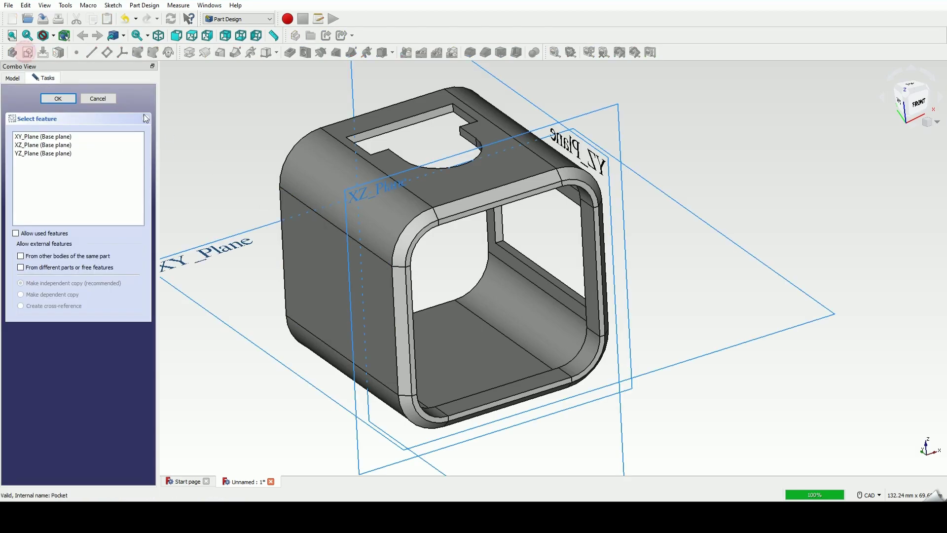
click(57, 98)
middle_drag(340, 155, 345, 328)
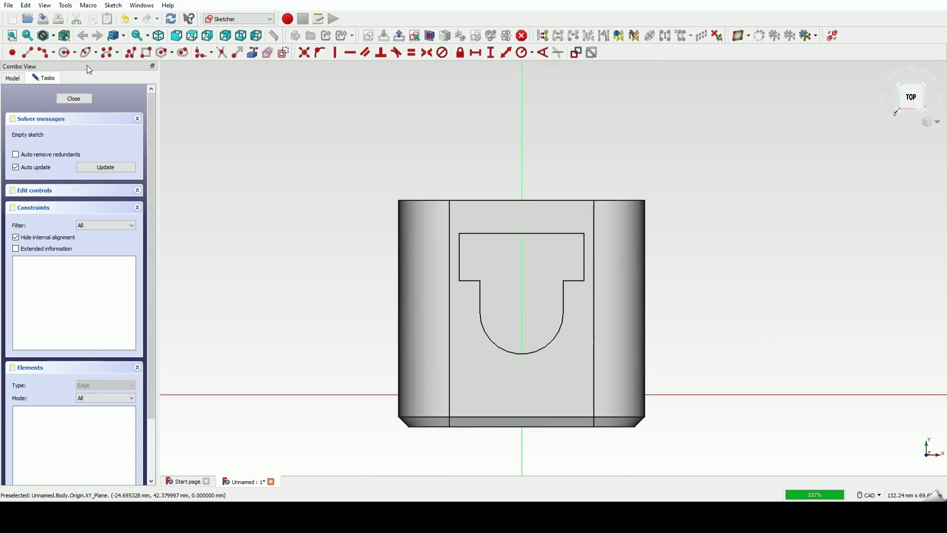
click(253, 53)
click(422, 201)
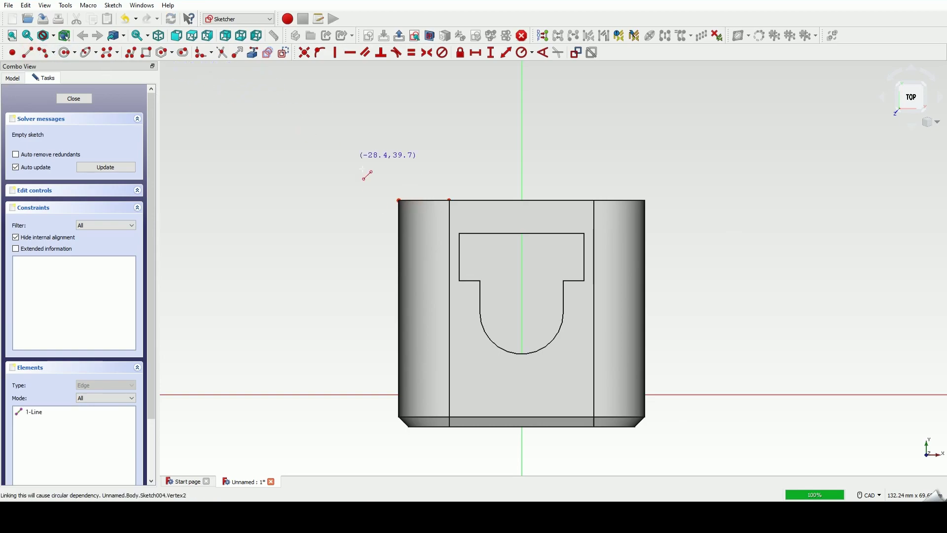
Draw the ear's horizontal top line, vertical side line and slanted lower line from the corner
click(400, 201)
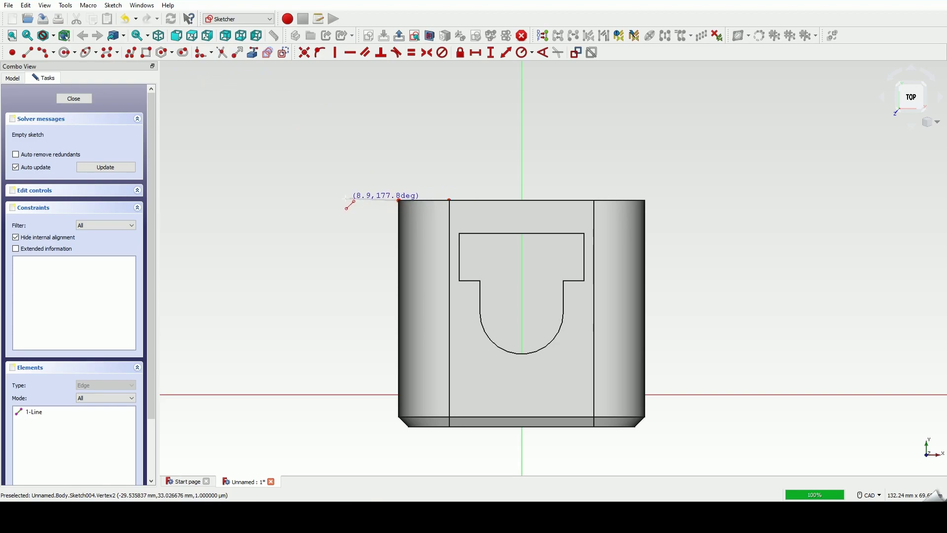
click(344, 201)
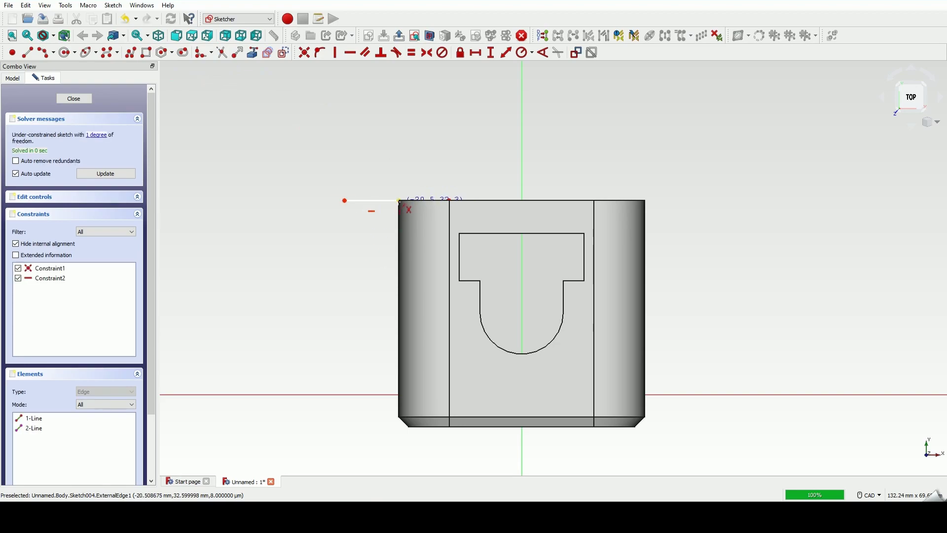
click(399, 200)
click(400, 253)
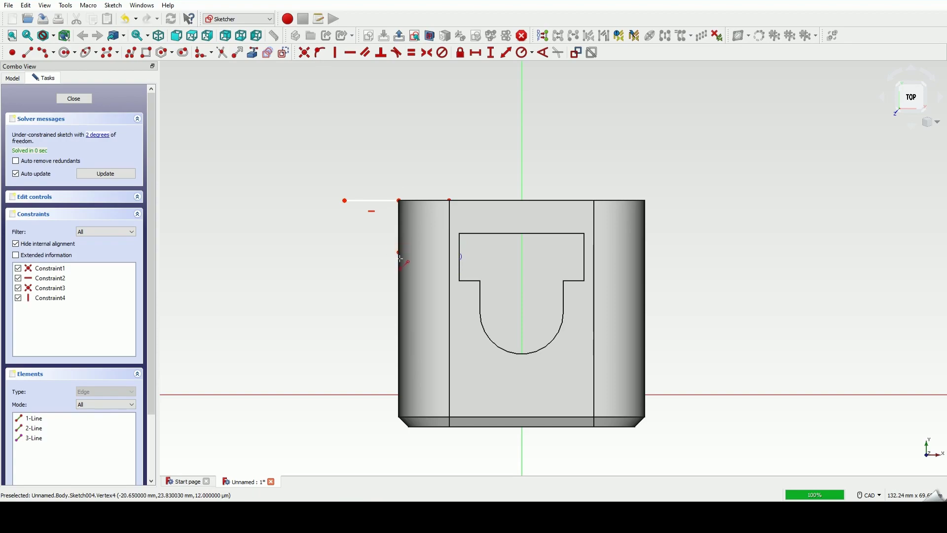
click(399, 252)
click(345, 235)
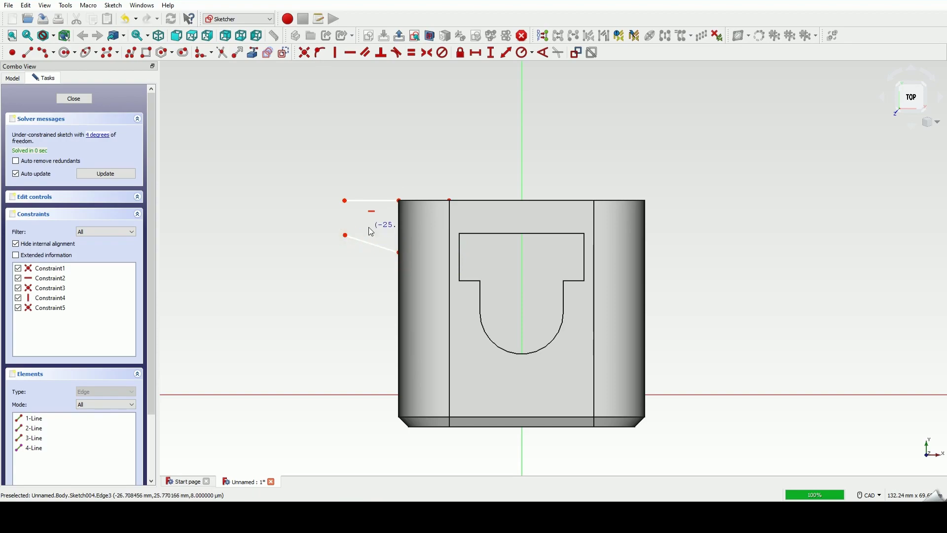
Close the ear outline with a three-point arc between the top and slanted lines
click(53, 52)
click(57, 79)
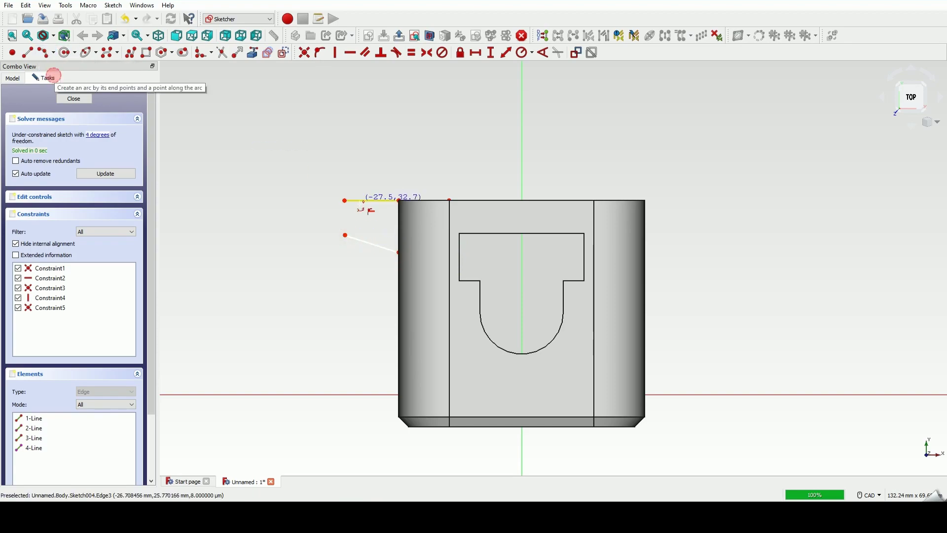
click(345, 201)
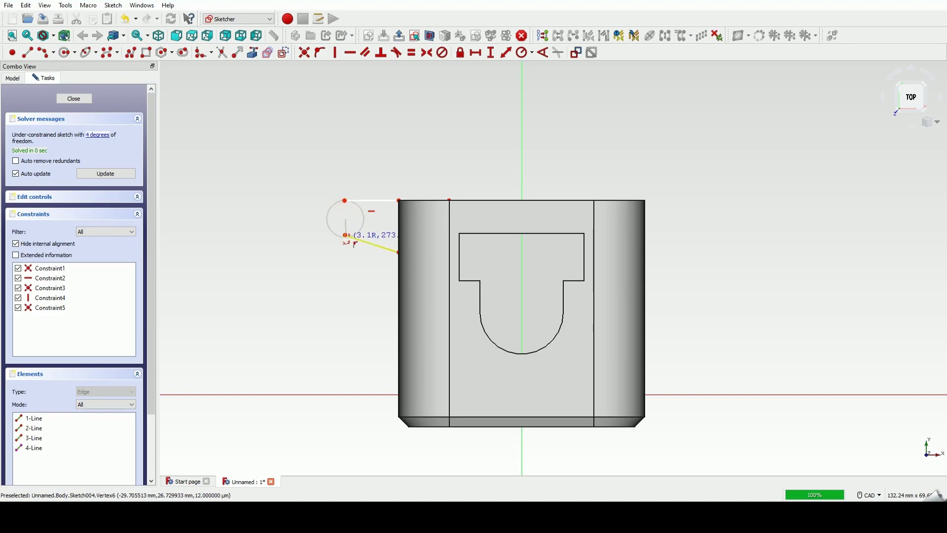
click(346, 236)
click(328, 218)
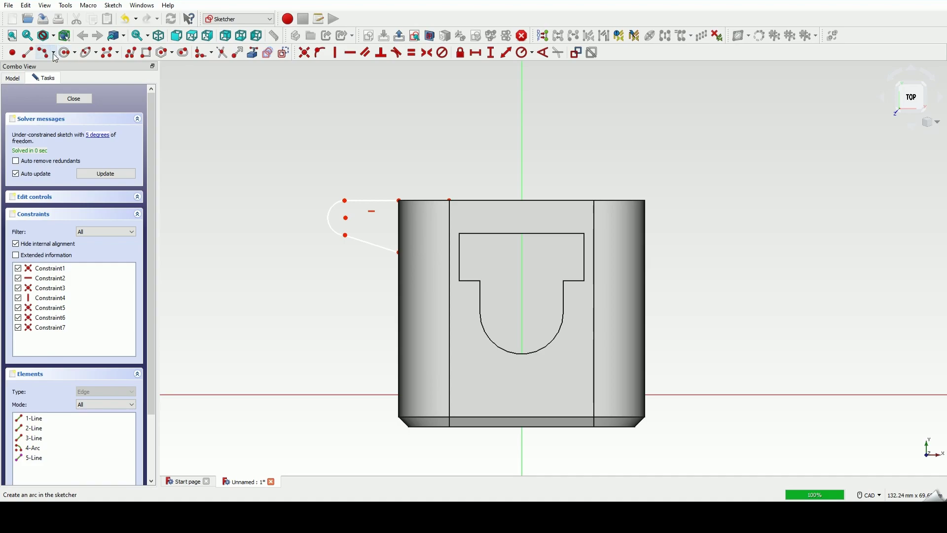
Make the top line and the slanted line tangent to the arc
click(353, 201)
click(339, 208)
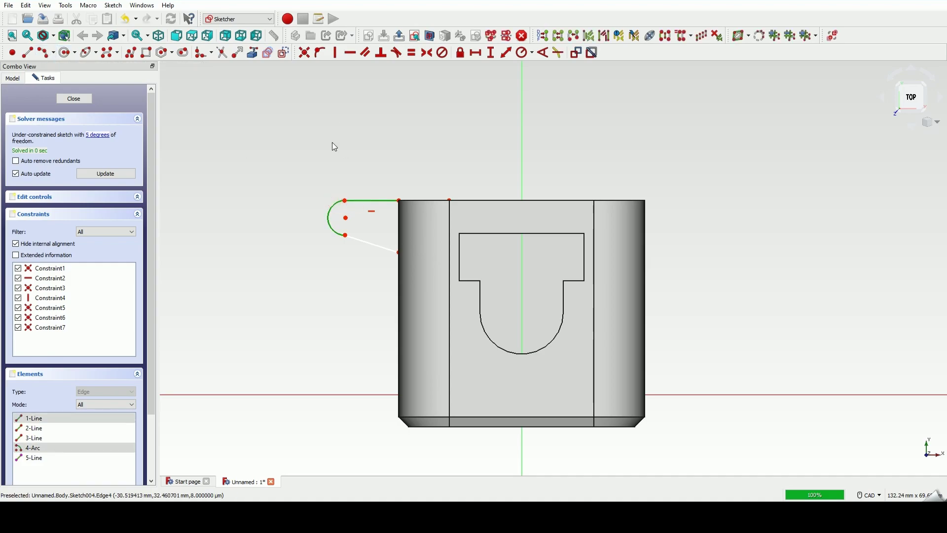
key(t)
click(571, 262)
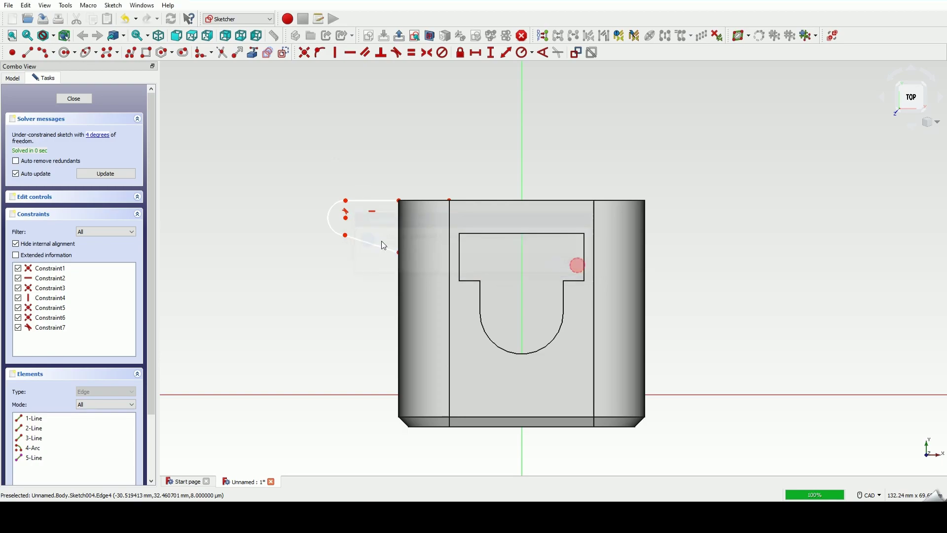
click(355, 243)
click(339, 231)
key(t)
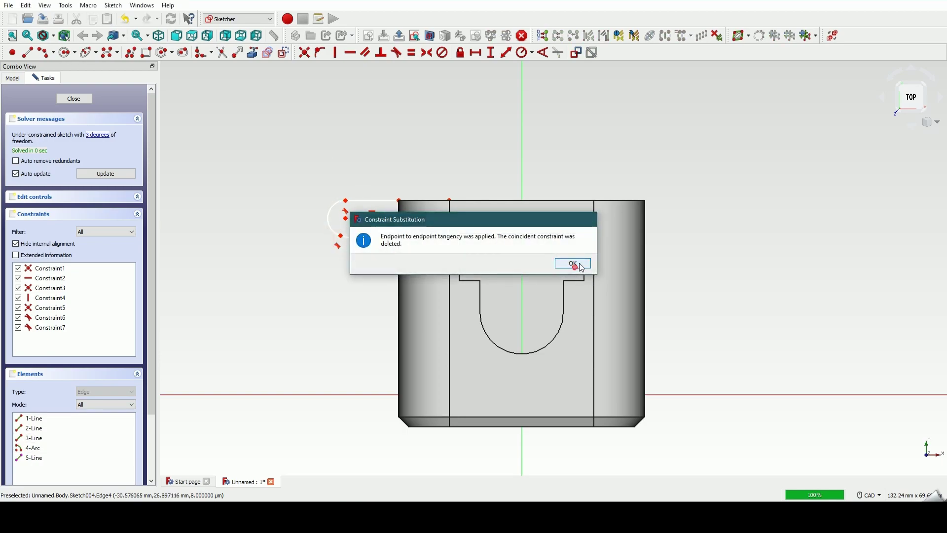
click(581, 265)
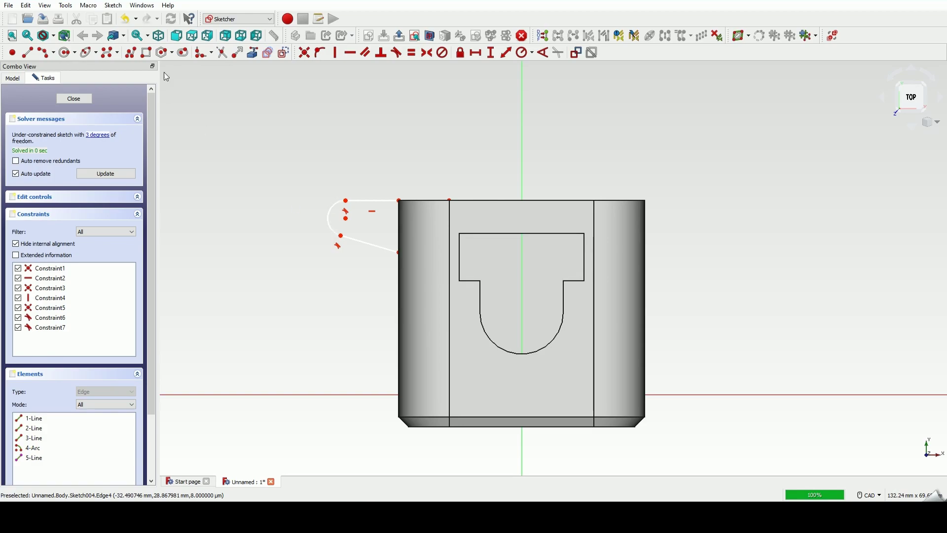
Add a circle at the arc's centre, 5 mm horizontally from the case corner
click(67, 52)
click(346, 218)
click(363, 219)
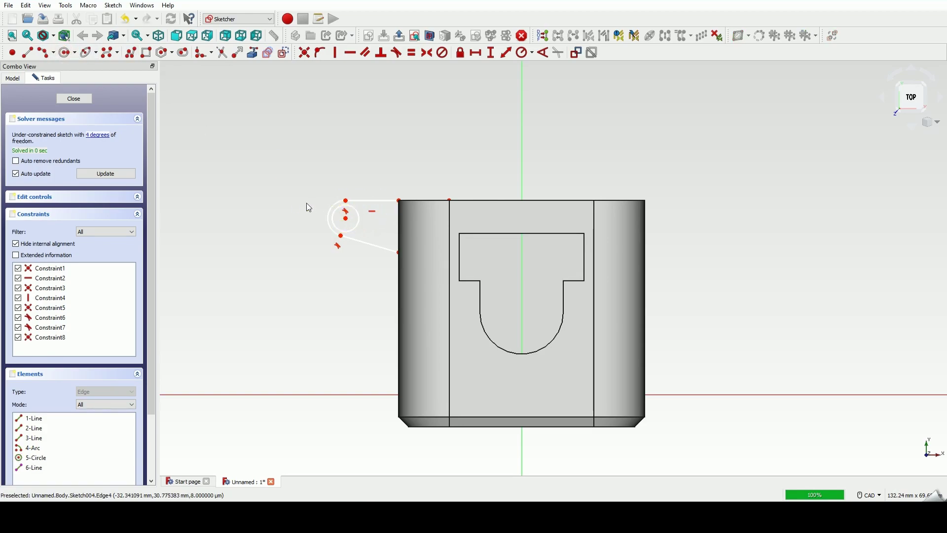
click(346, 218)
click(400, 201)
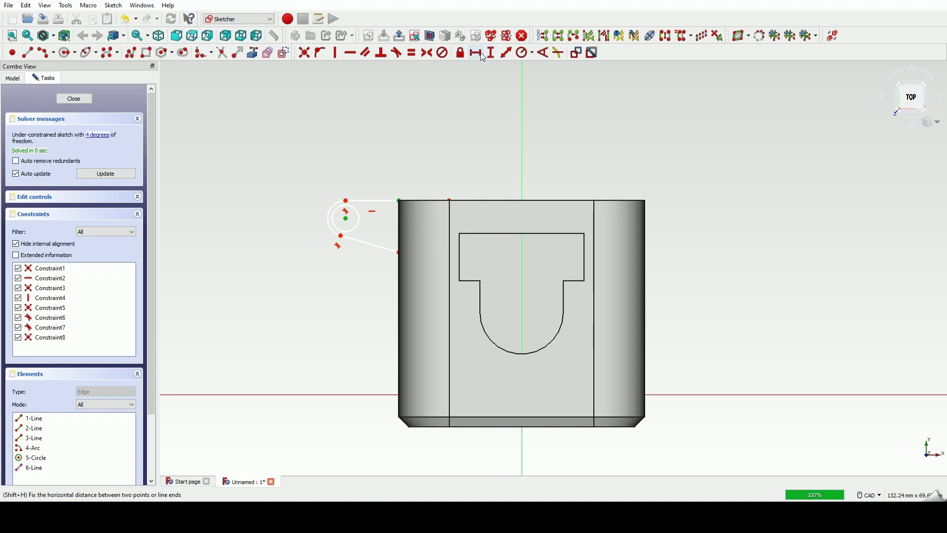
click(475, 52)
key(Return)
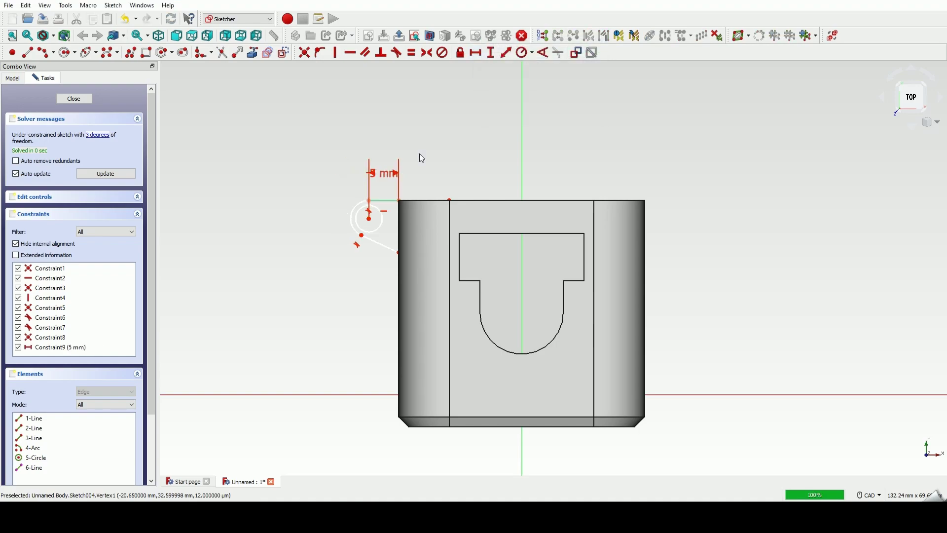
Constrain the ear's arc to a 3.25 mm radius
click(359, 208)
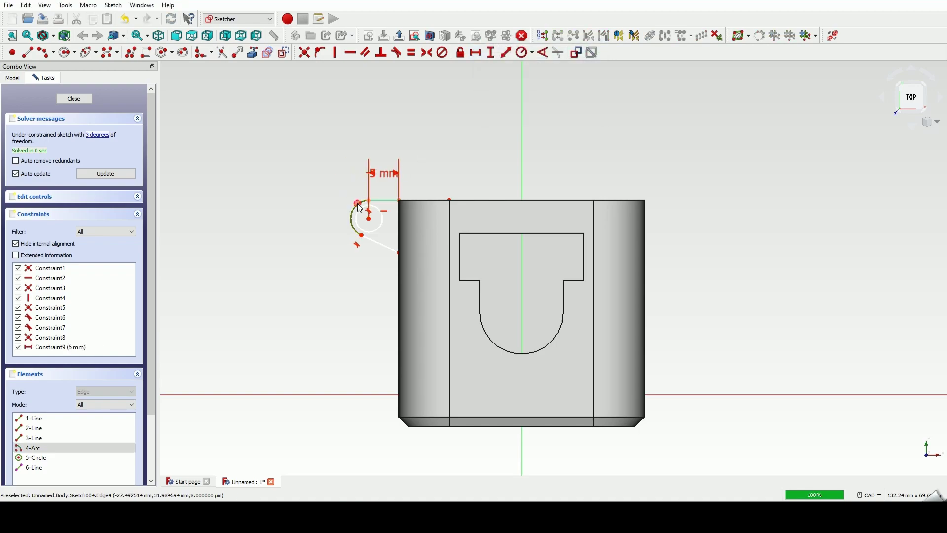
click(542, 52)
click(632, 109)
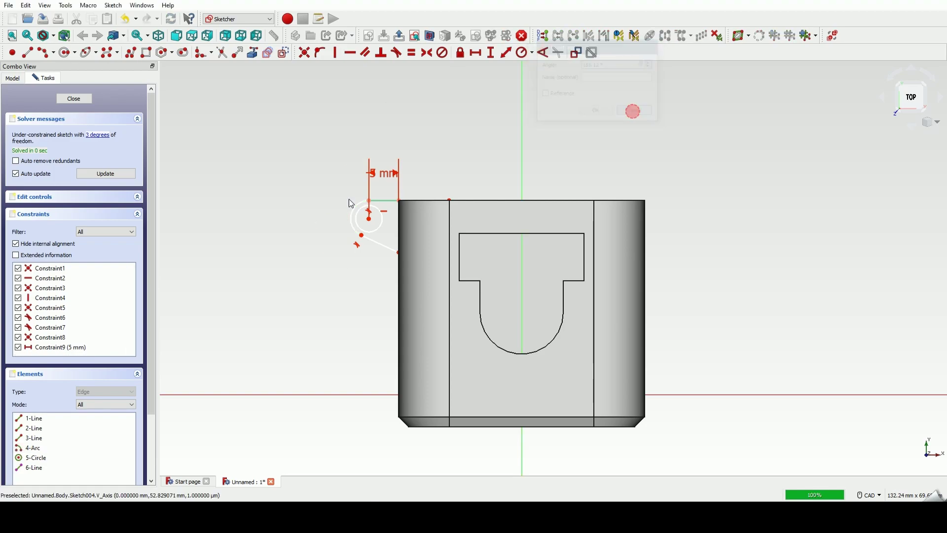
click(533, 53)
click(563, 65)
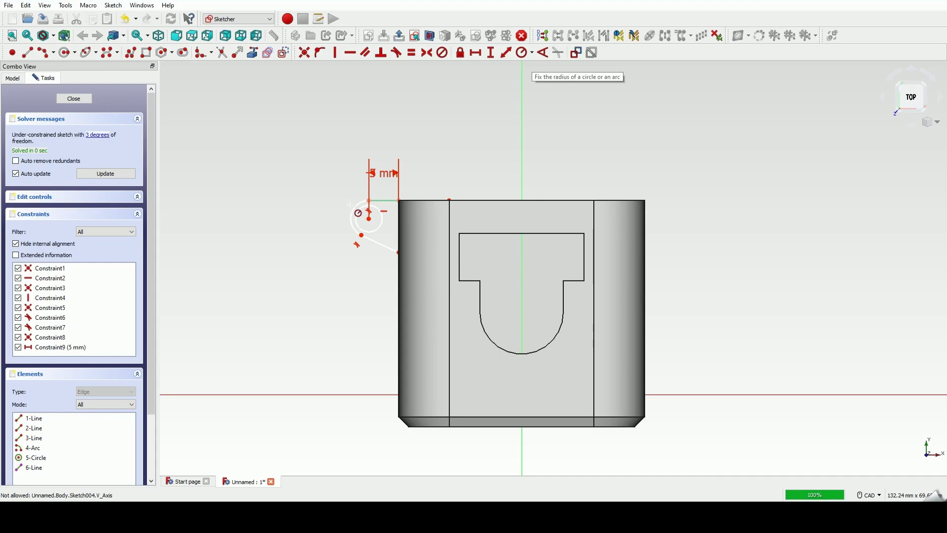
click(356, 212)
text(3.25)
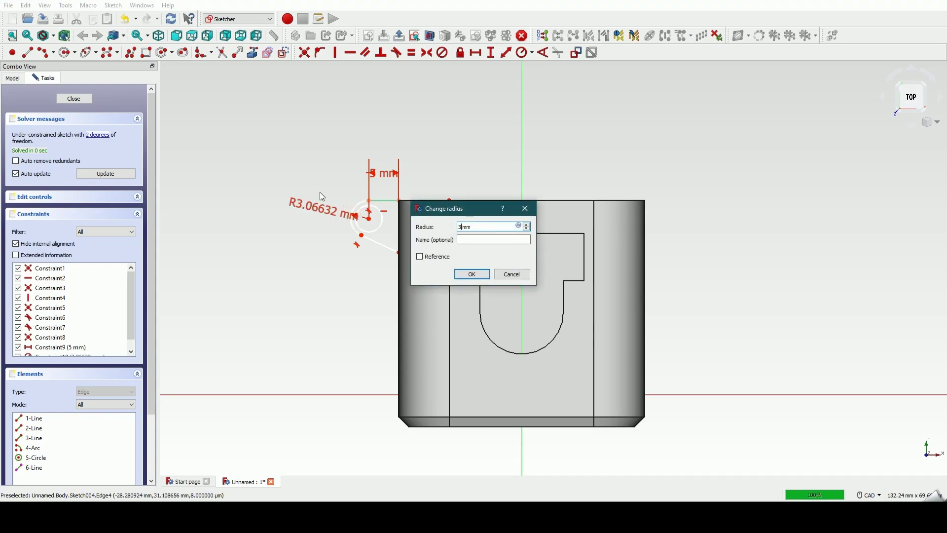
key(Return)
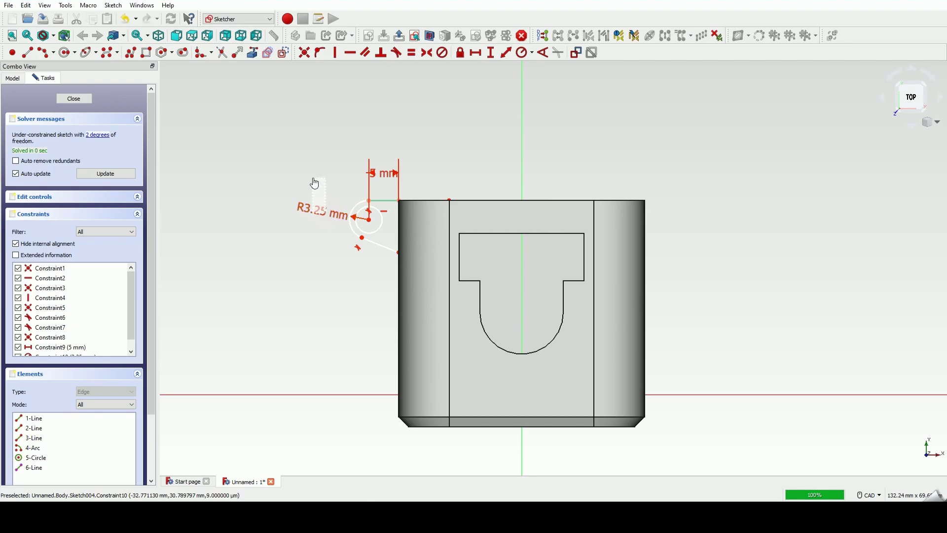
drag(321, 212, 317, 187)
Give the small hole circle a 3.5 mm diameter
click(365, 233)
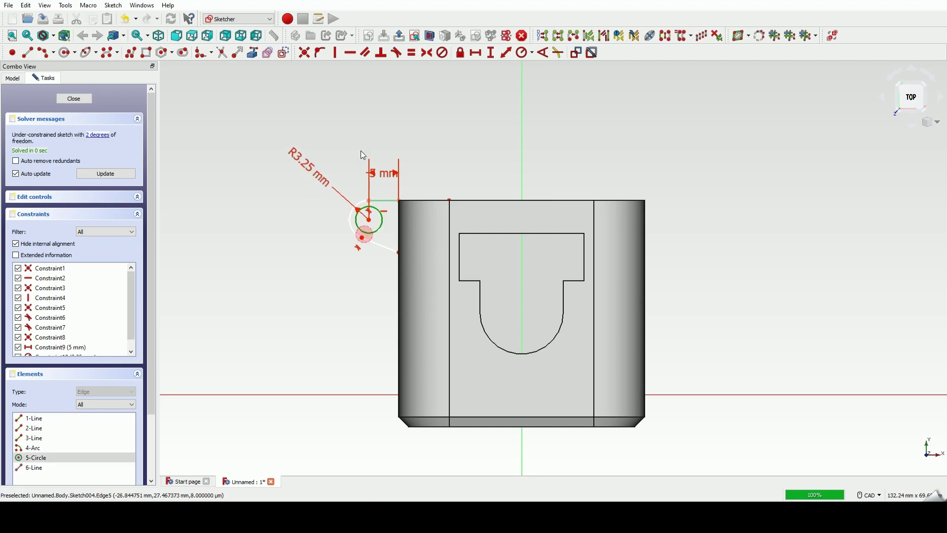
click(533, 52)
click(542, 76)
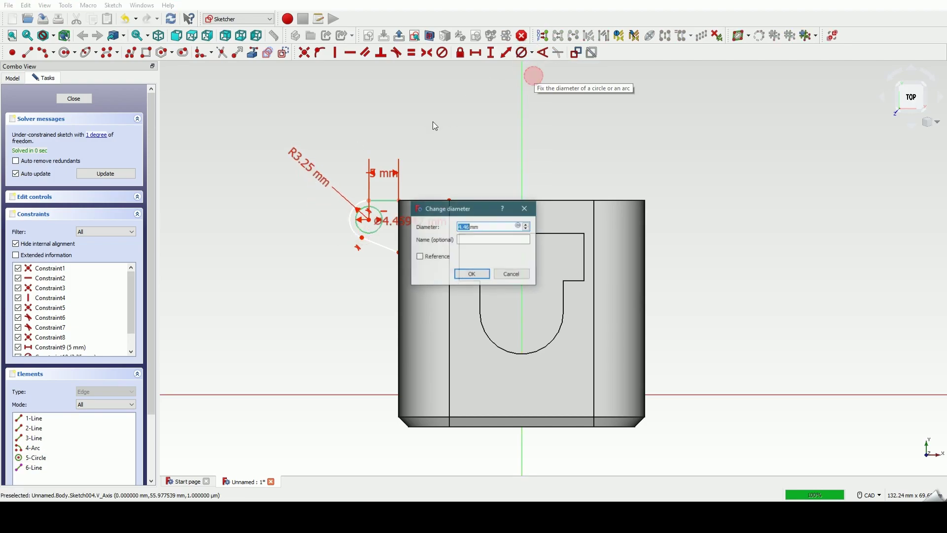
text(3.5)
key(Return)
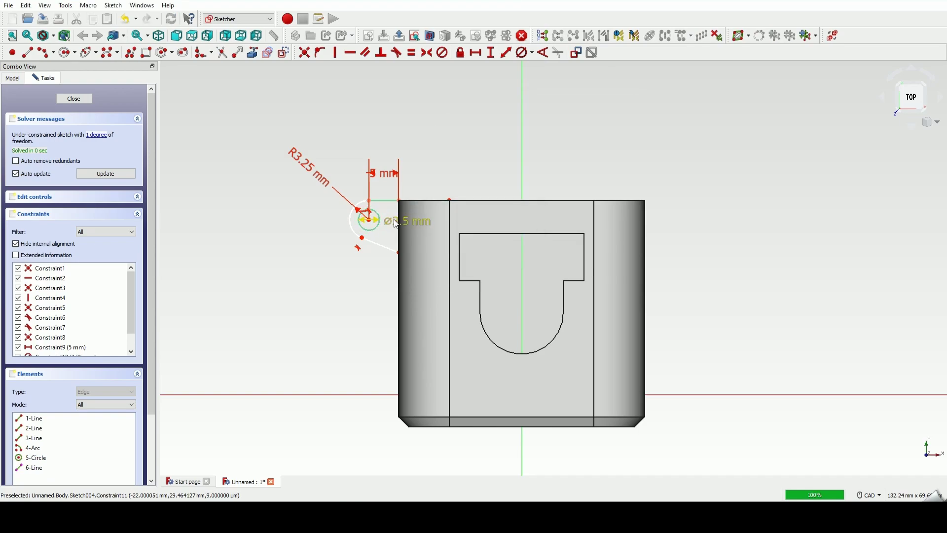
Set a 60° angle between the ear's vertical and slanted edges
drag(417, 227, 306, 251)
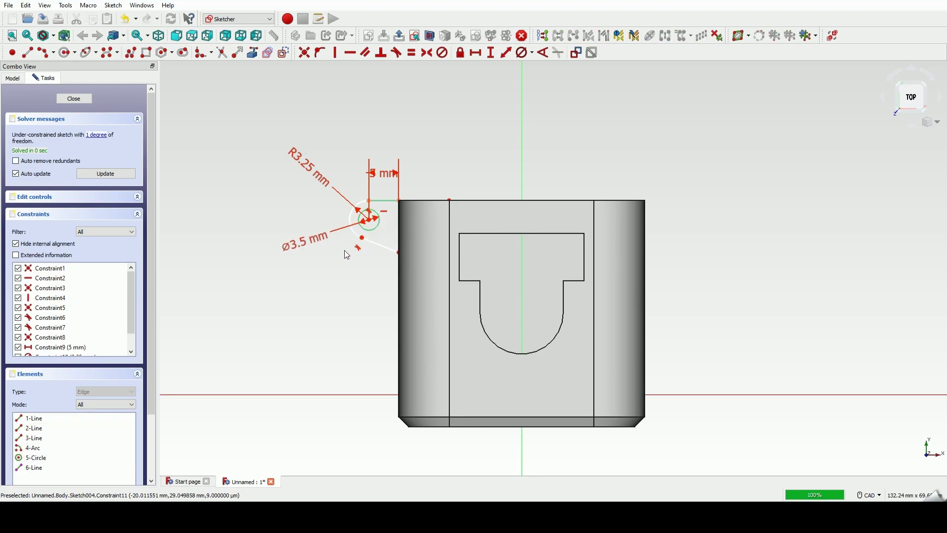
middle_drag(398, 236, 431, 239)
click(415, 230)
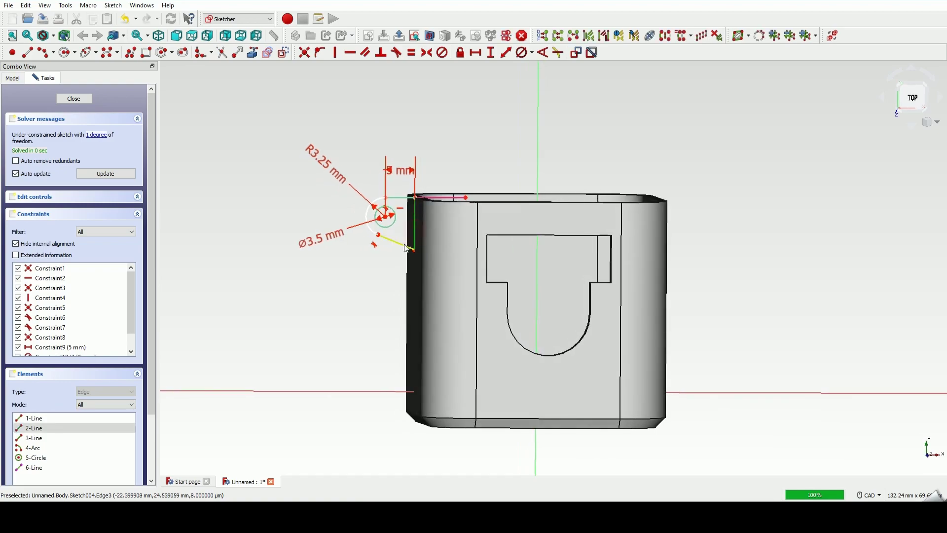
click(403, 246)
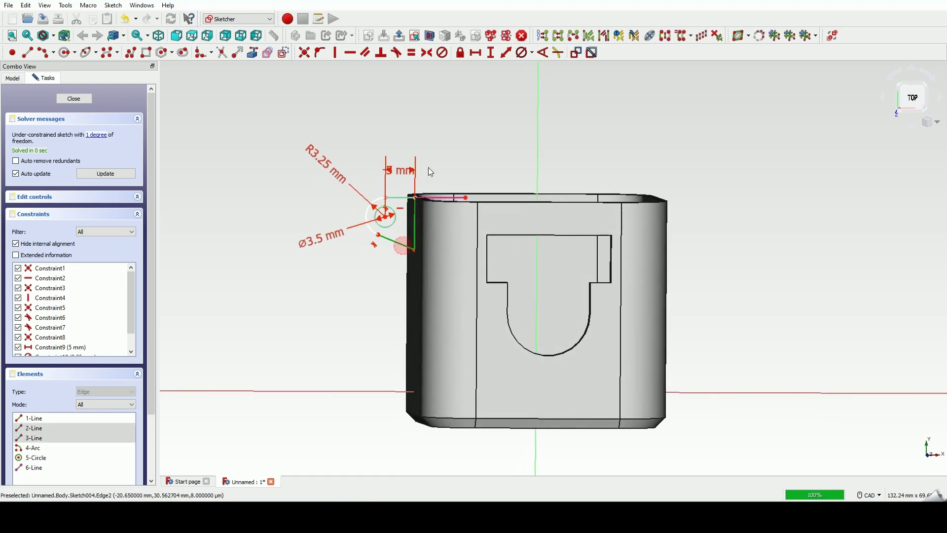
click(542, 53)
text(60)
key(Return)
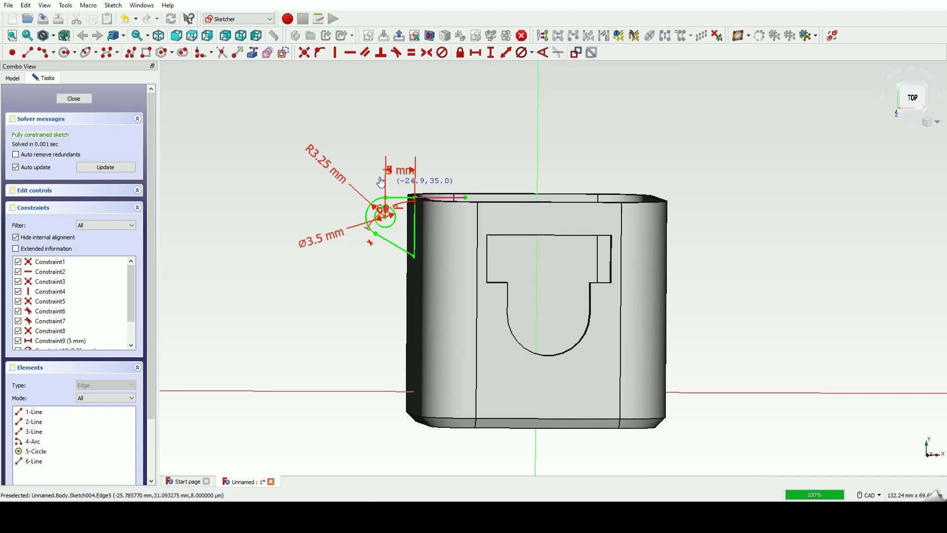
drag(384, 213, 378, 239)
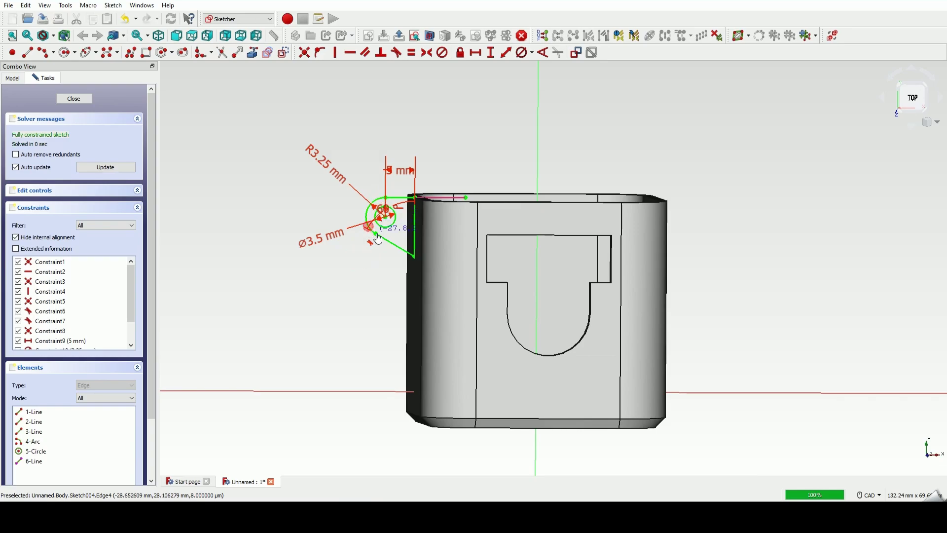
Pad Sketch004 24 mm symmetric to its plane to form the nut ear
click(74, 99)
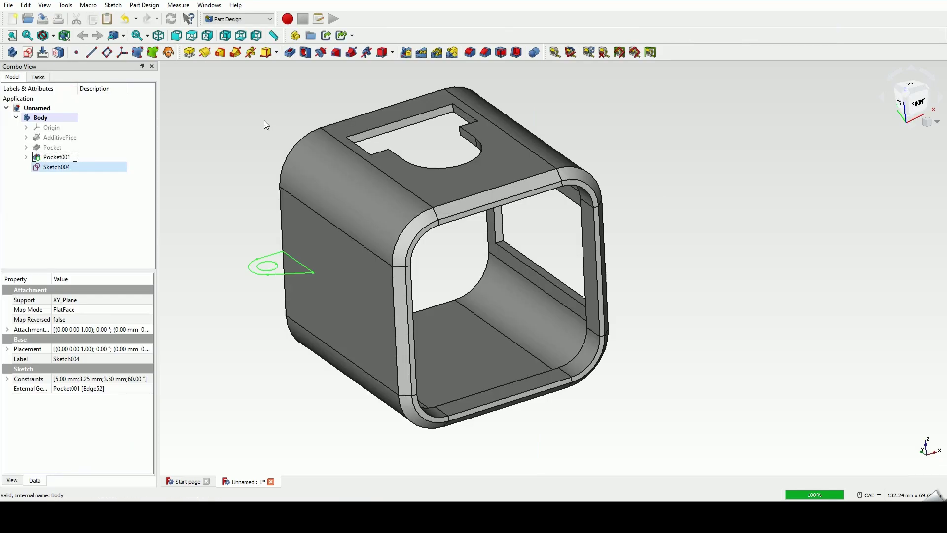
click(188, 52)
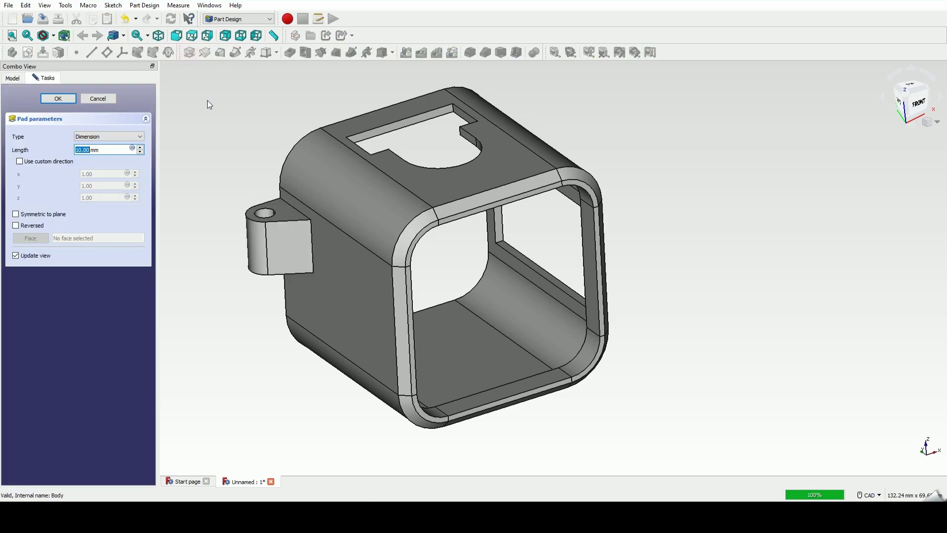
click(43, 213)
click(108, 150)
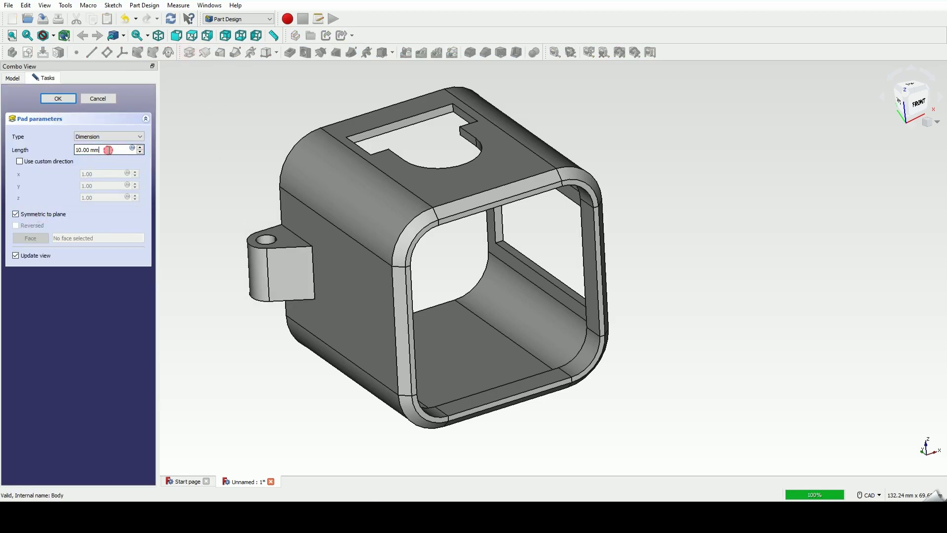
double_click(109, 150)
text(24)
key(Return)
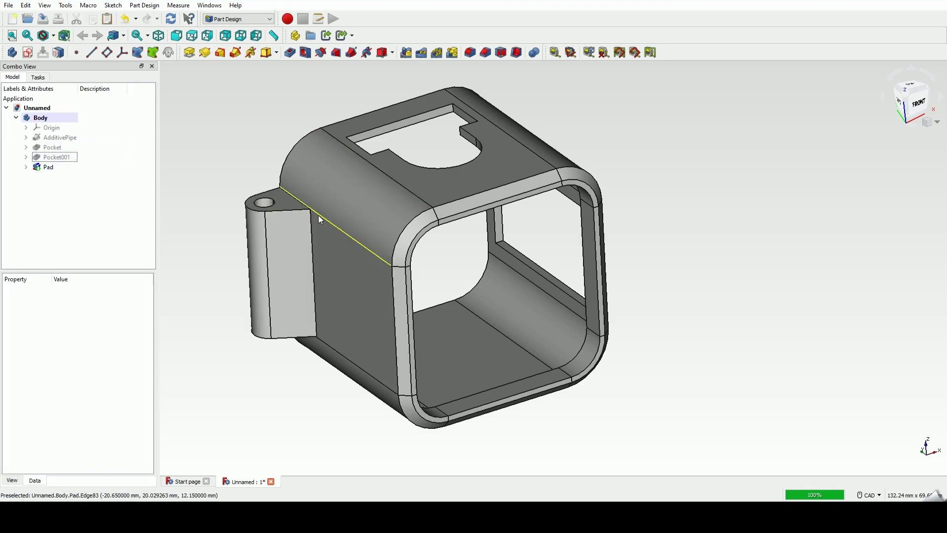
click(212, 219)
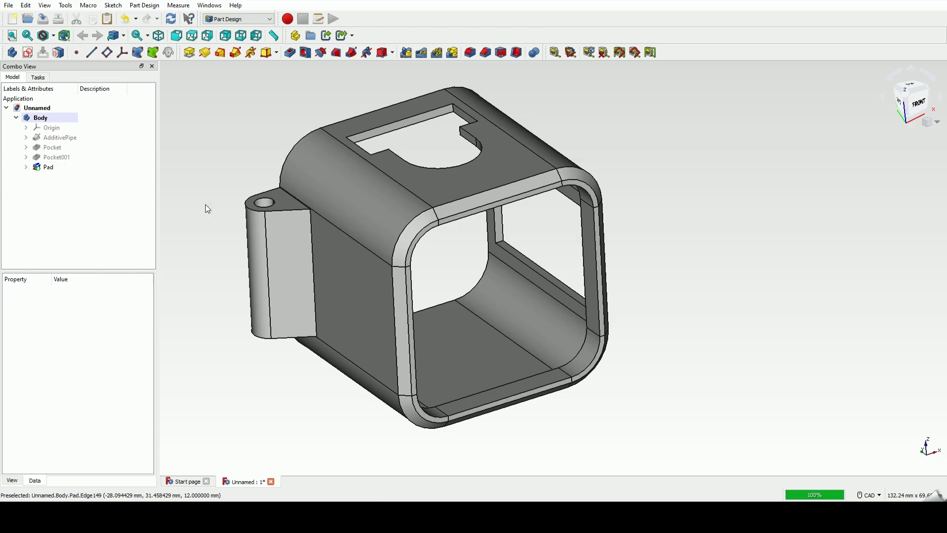
Orbit to the case's underside and start a sketch on its flat bottom face
click(206, 222)
click(938, 122)
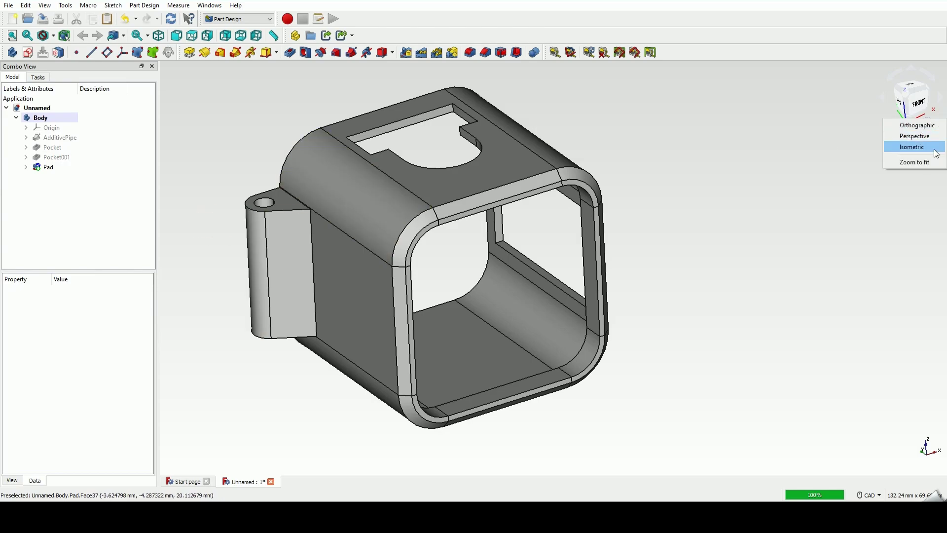
click(936, 148)
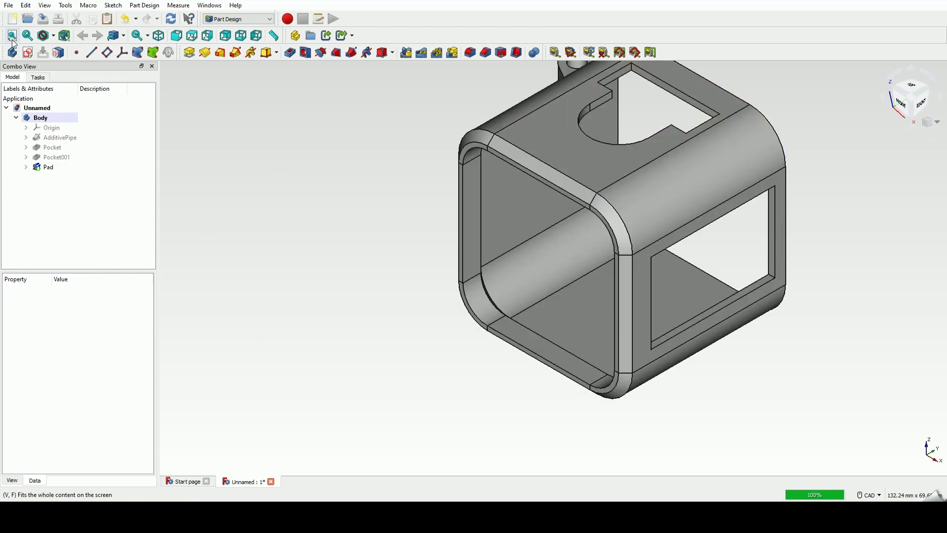
click(12, 35)
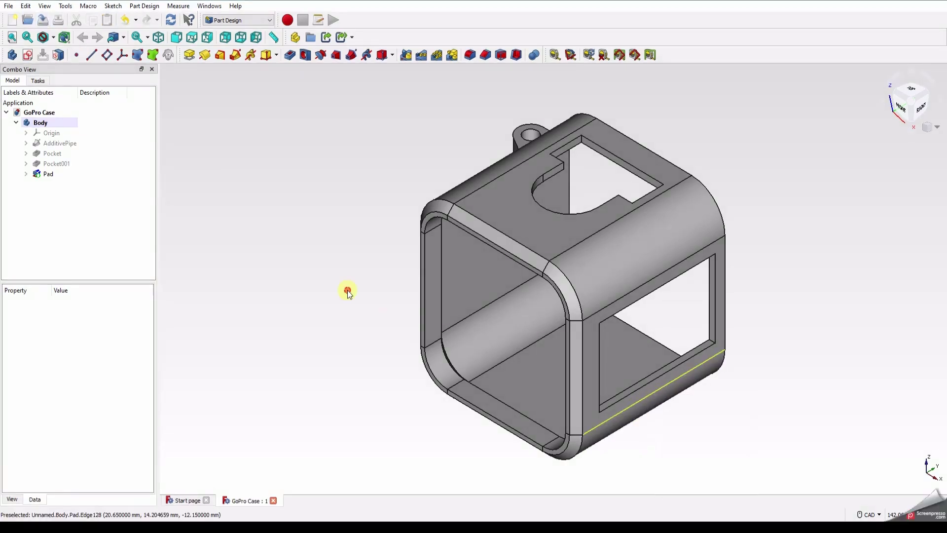
middle_drag(671, 454, 595, 286)
middle_drag(628, 282, 431, 279)
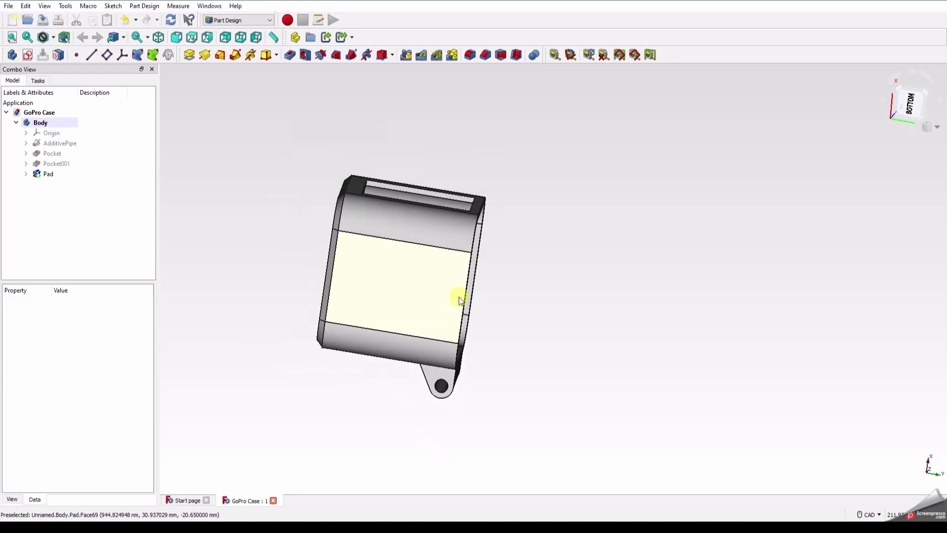
scroll(453, 293, up, 3)
click(449, 289)
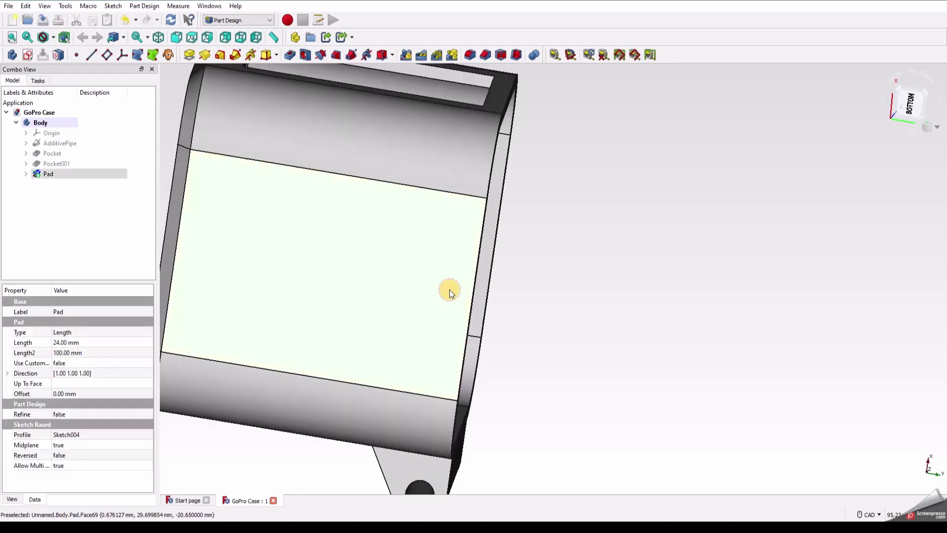
click(371, 227)
click(29, 57)
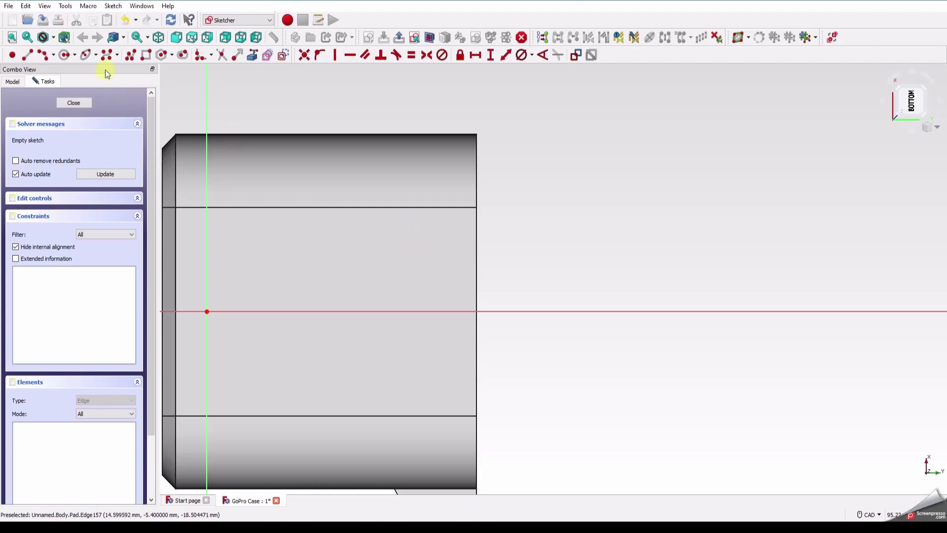
Draw a closed four-line trapezoid notch outline against the case's right edge
click(132, 56)
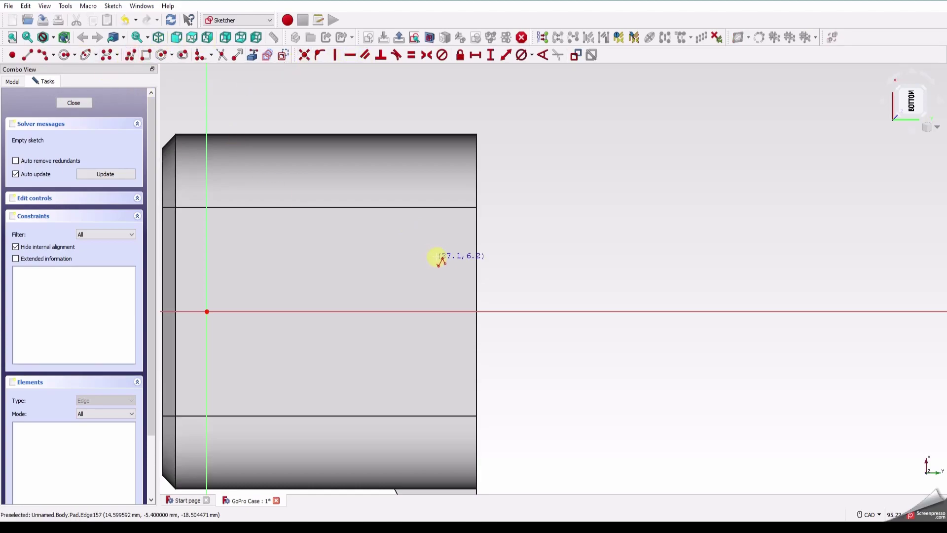
click(476, 250)
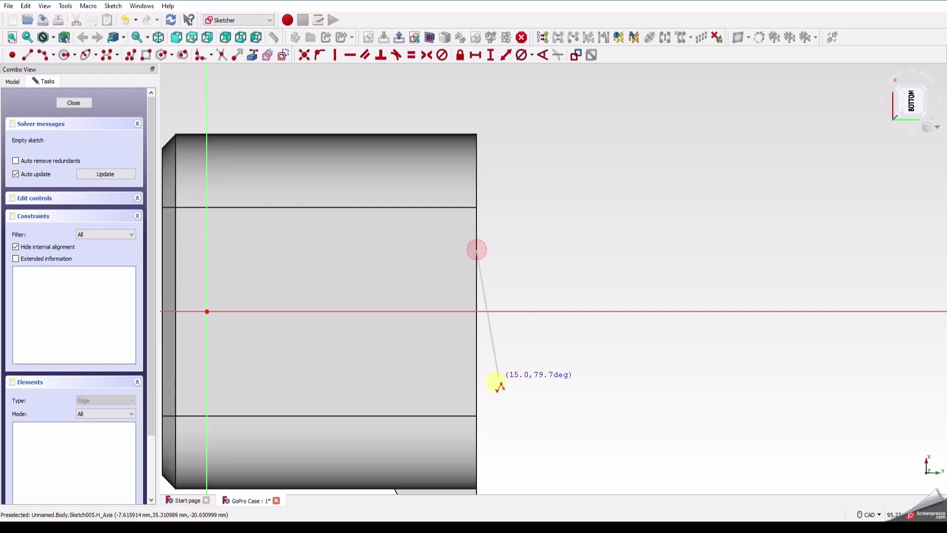
click(476, 380)
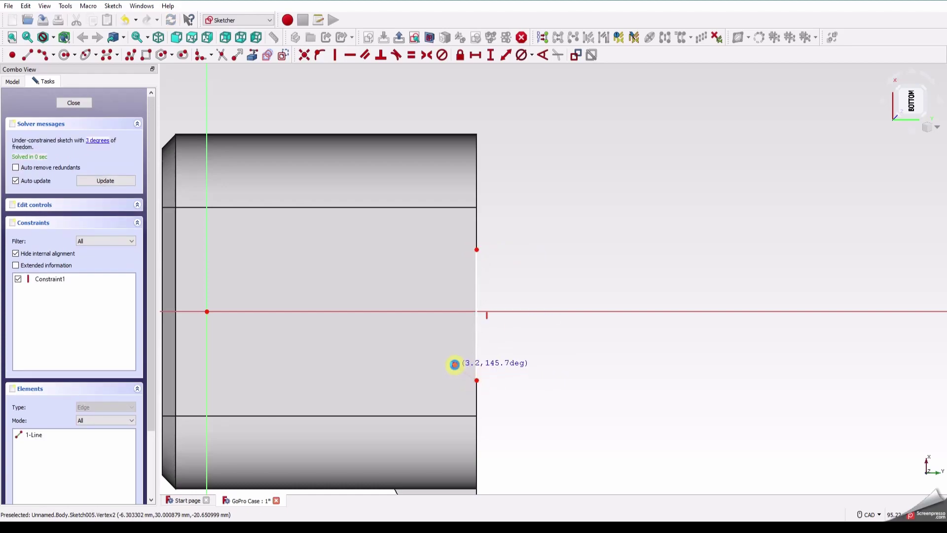
click(455, 365)
click(455, 266)
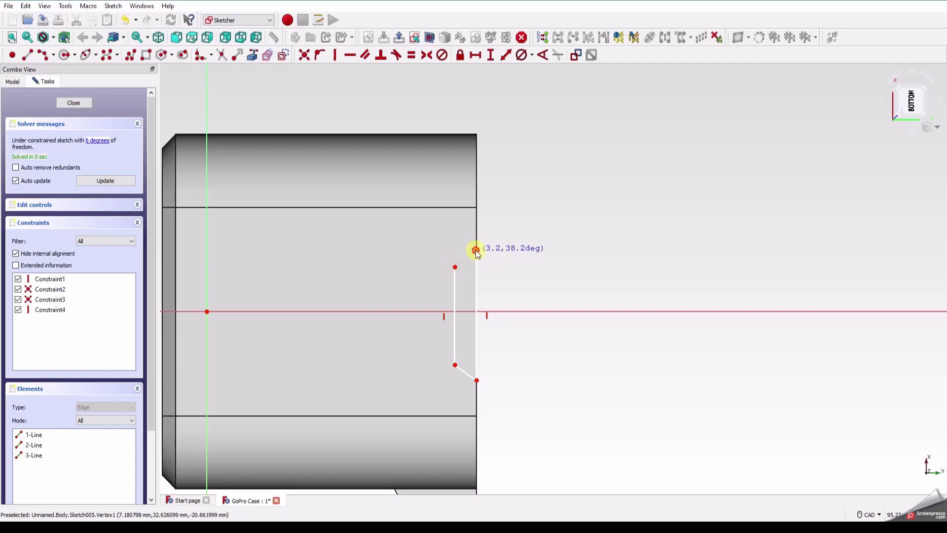
click(477, 251)
key(Escape)
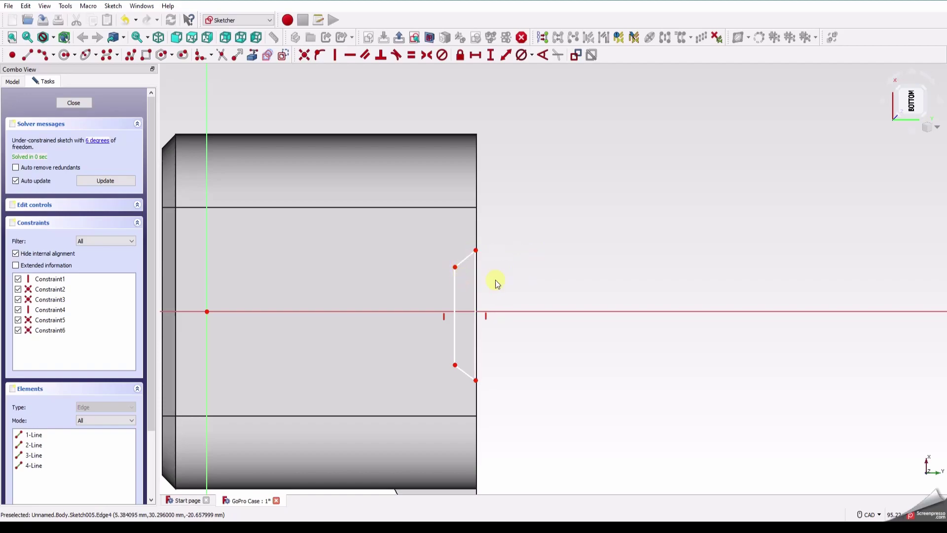
Link the case's top edge corner and align the notch's top point vertically with it
click(252, 55)
click(477, 207)
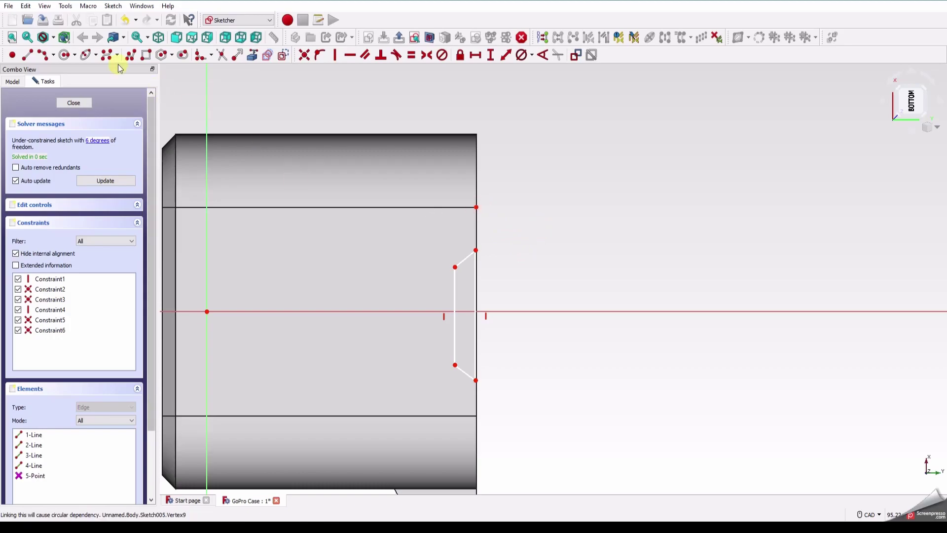
click(475, 250)
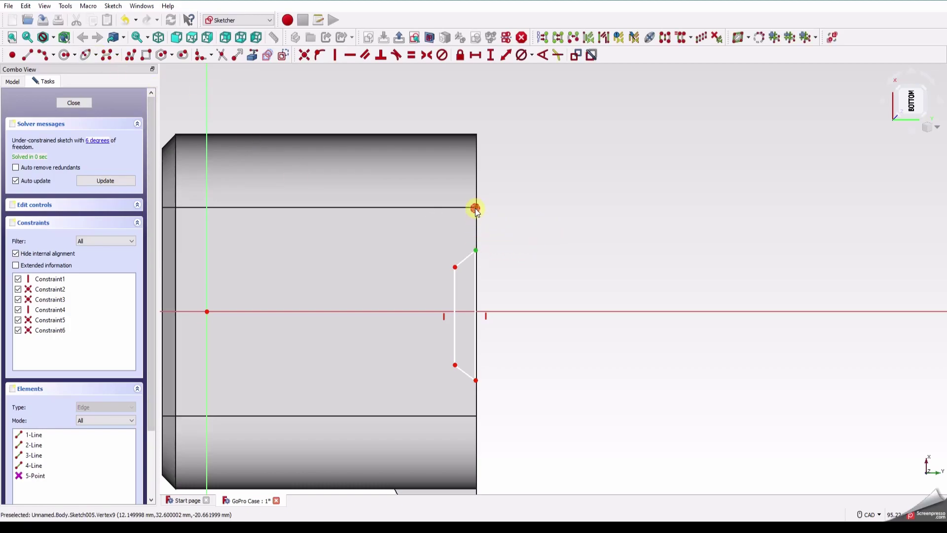
click(476, 207)
click(335, 56)
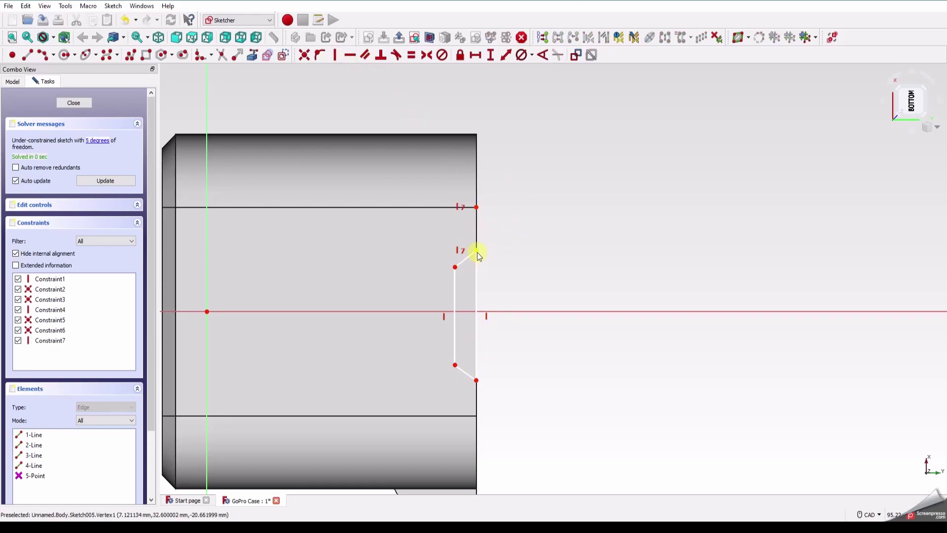
Make the notch symmetric about the horizontal axis, removing redundant constraints, and dimension its straight edge
click(455, 266)
click(455, 365)
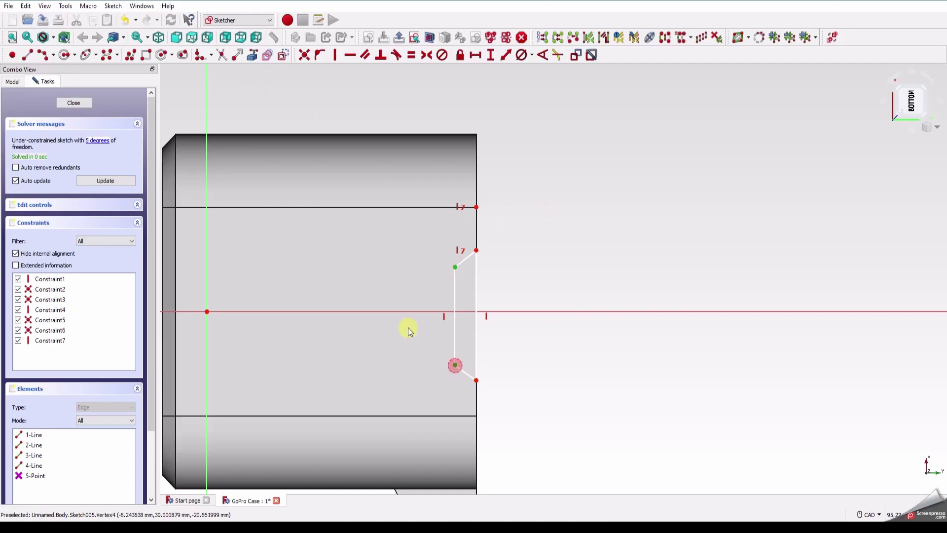
click(400, 312)
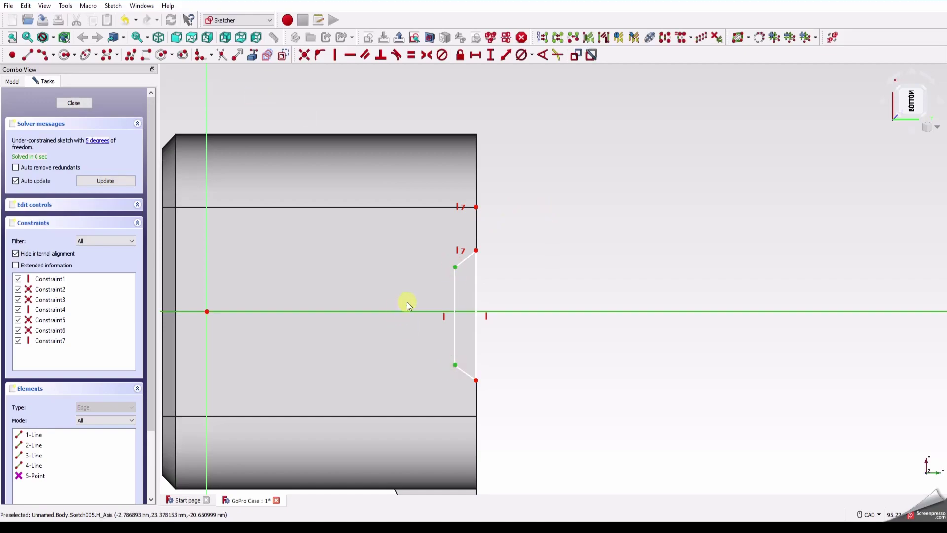
click(426, 55)
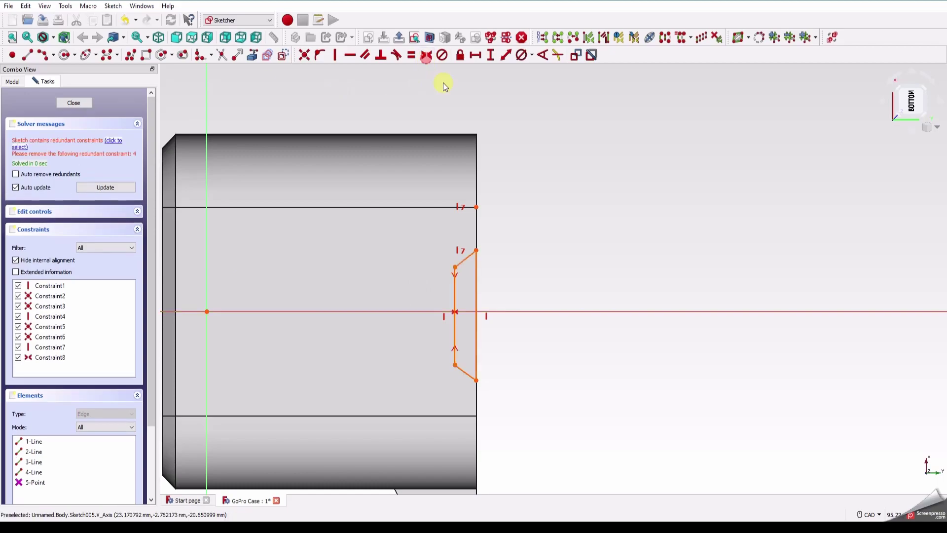
click(109, 143)
key(Delete)
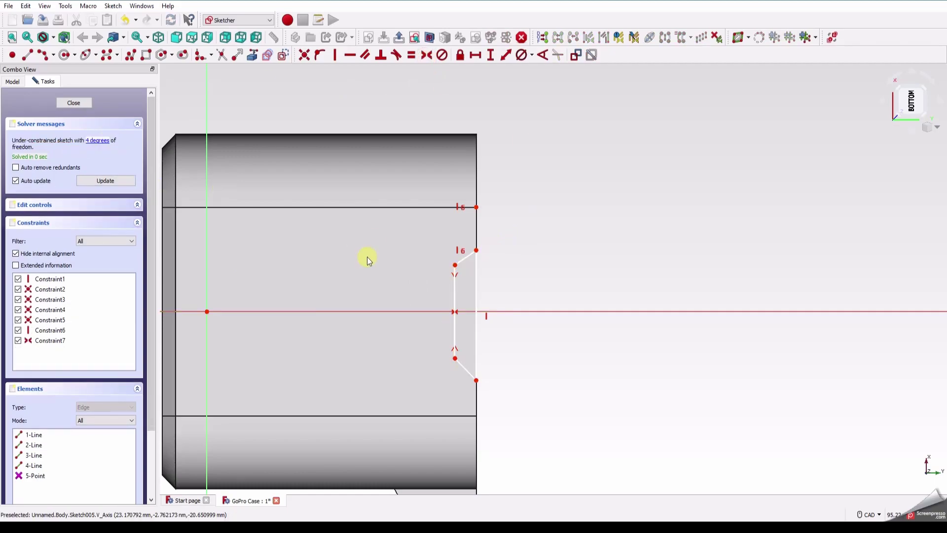
click(476, 251)
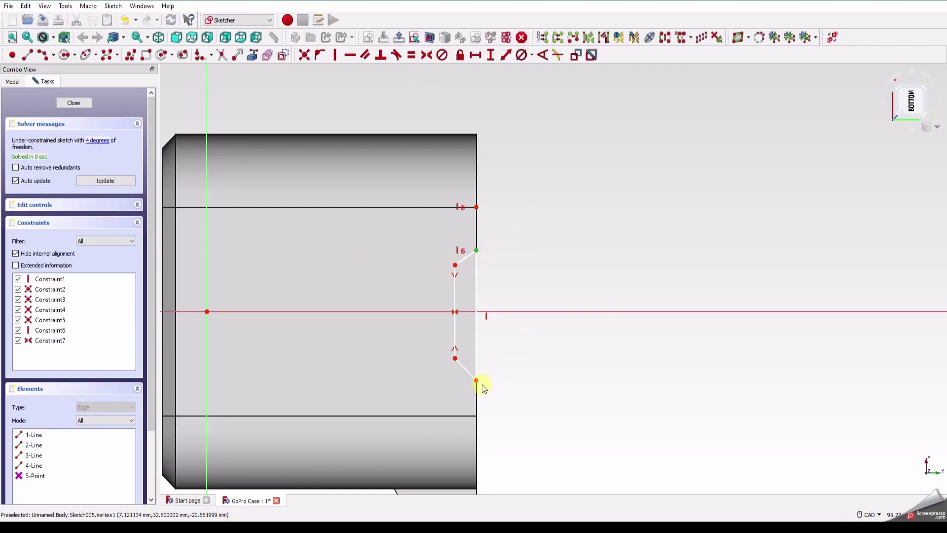
click(502, 313)
click(426, 55)
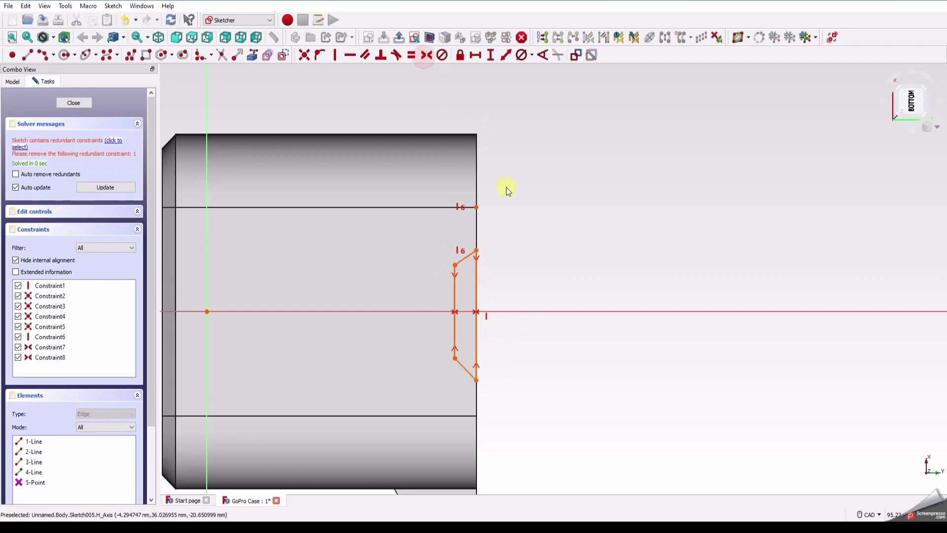
click(121, 147)
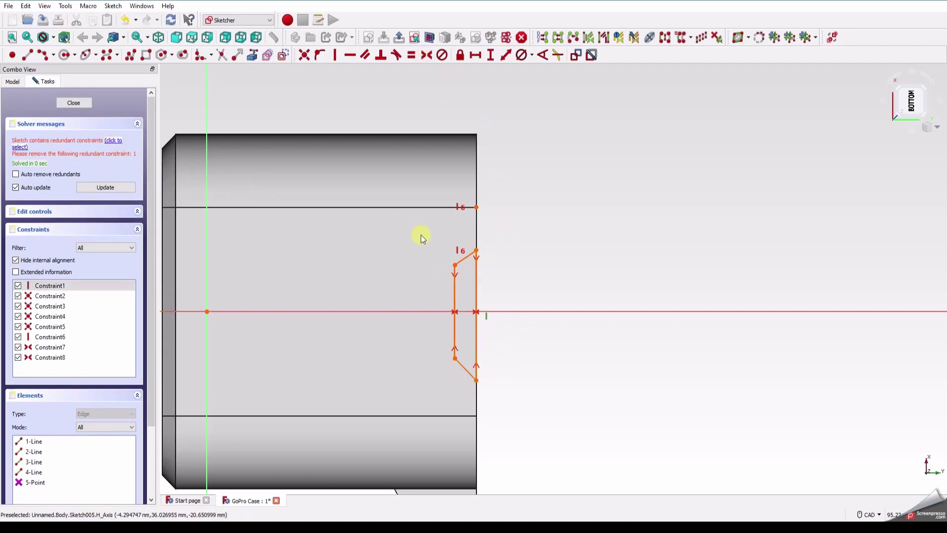
key(Delete)
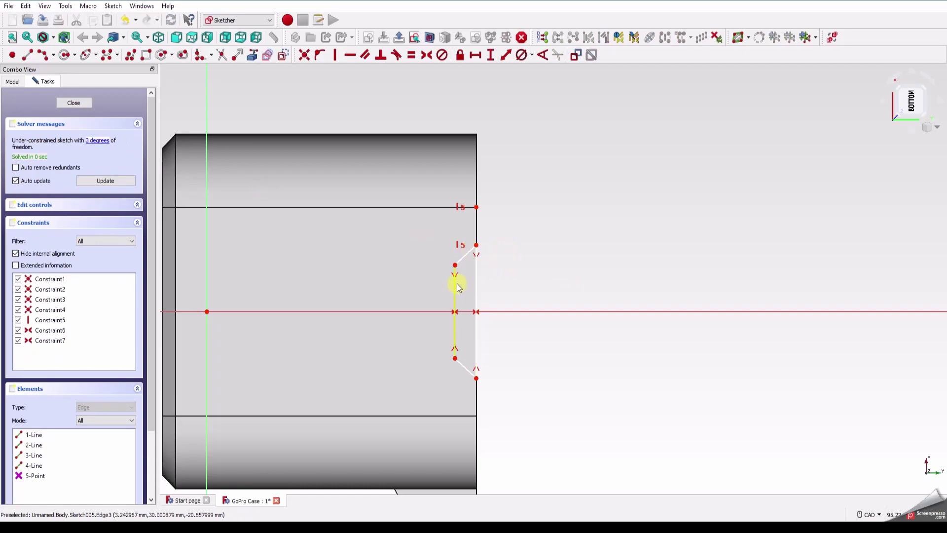
click(477, 277)
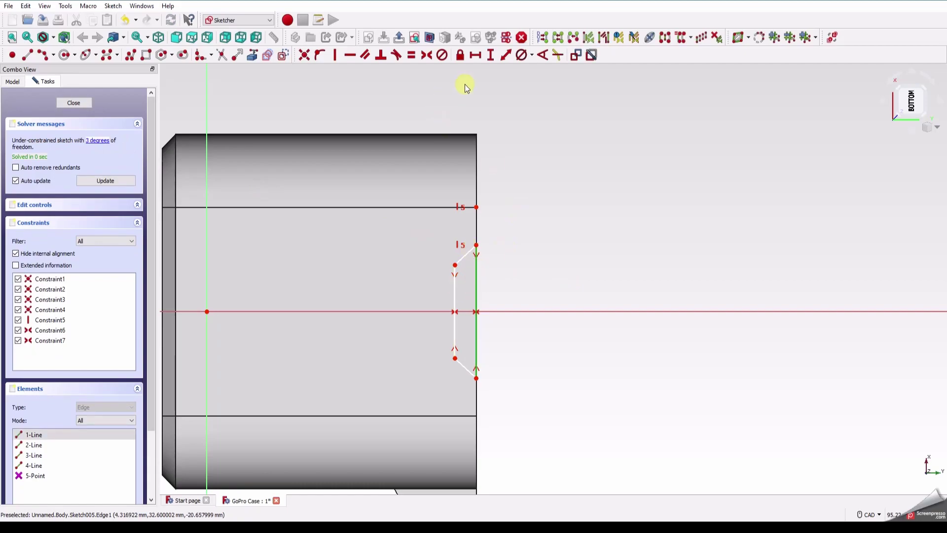
click(491, 55)
Set the notch's straight edge to 21 mm and add a short vertical line at its inner corner
text(21mm)
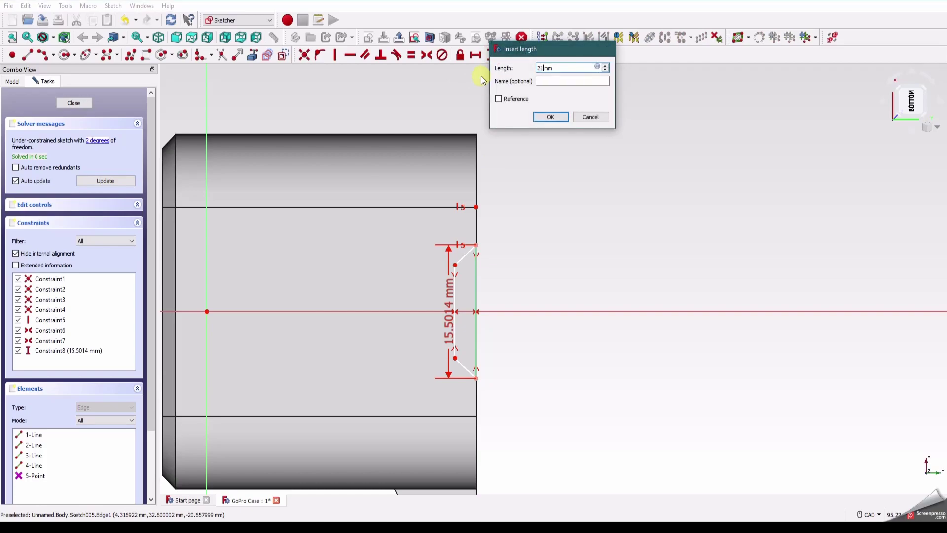
key(Return)
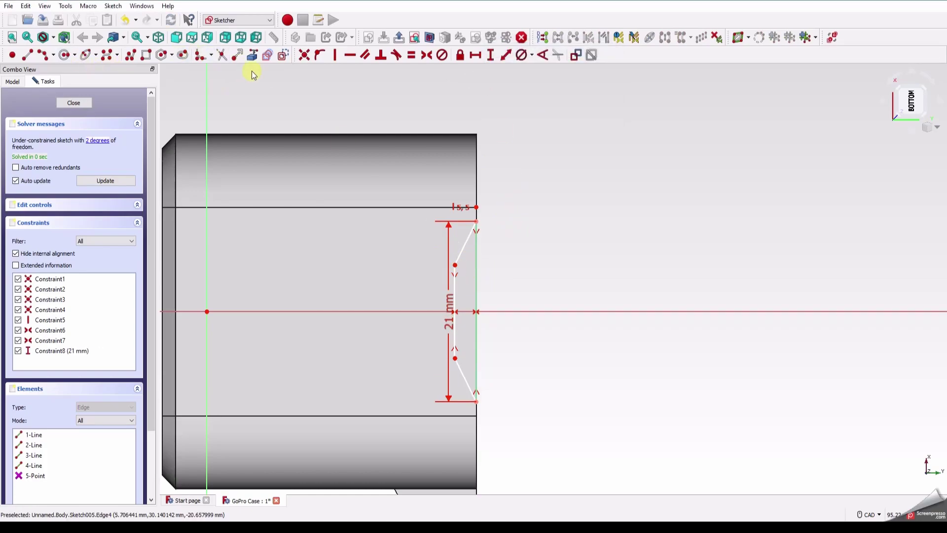
click(27, 54)
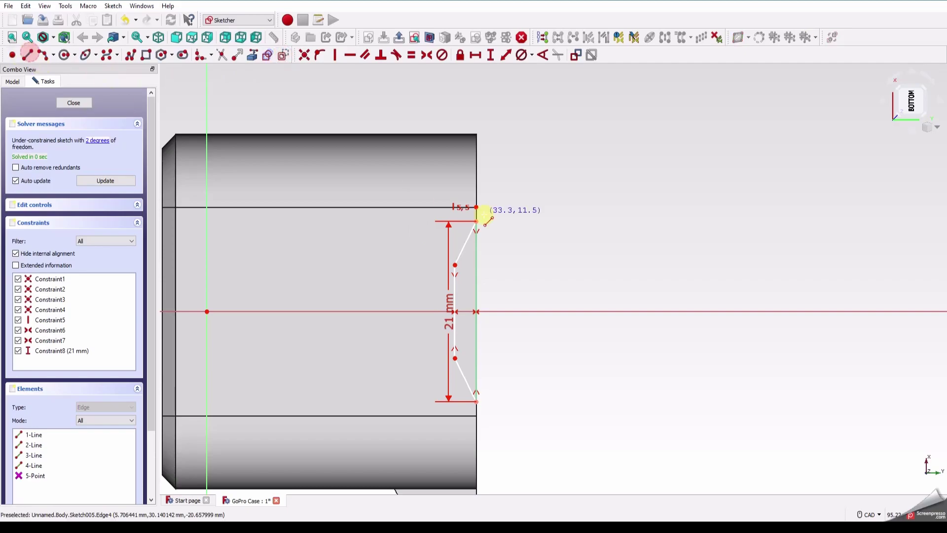
click(455, 266)
click(454, 232)
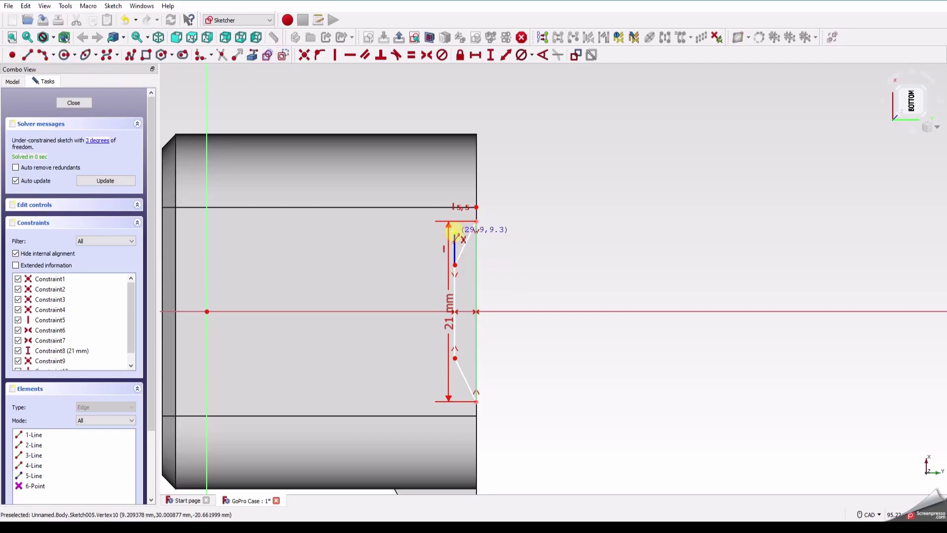
right_click(453, 231)
Set a 45° angle between the short line and the upper angled edge
click(468, 240)
click(454, 249)
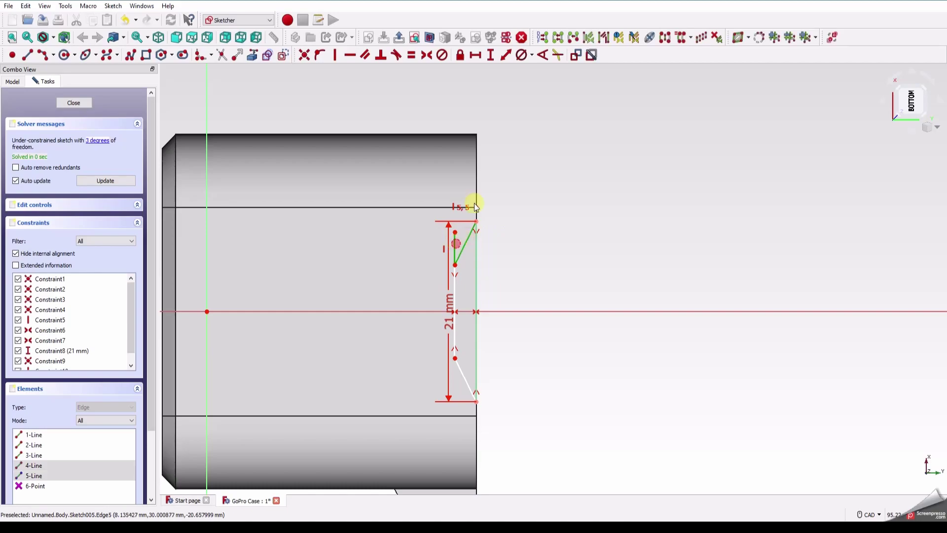
click(543, 55)
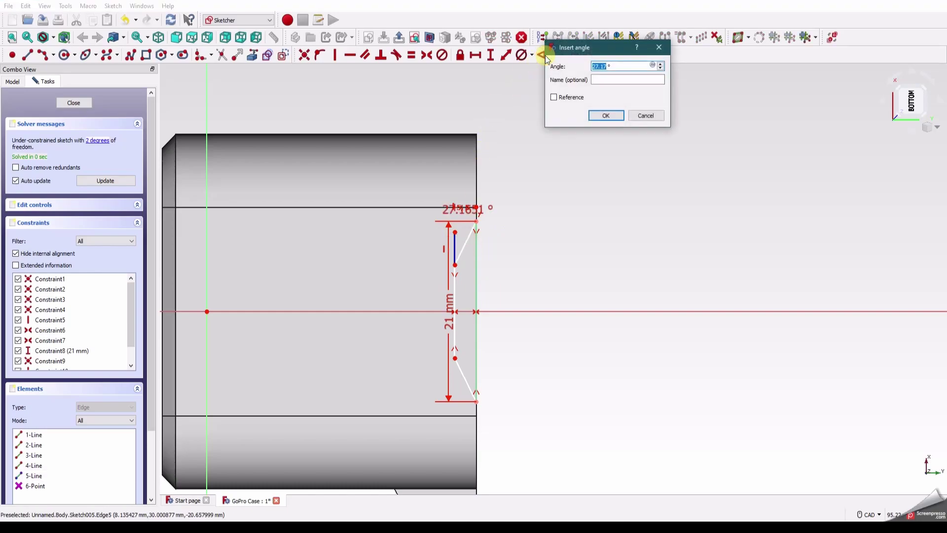
text(45)
key(Return)
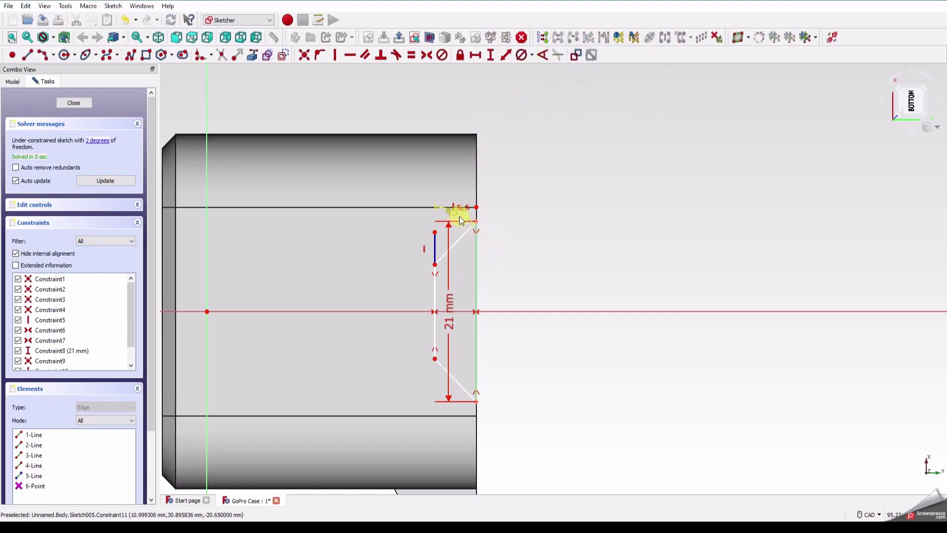
drag(467, 187, 473, 176)
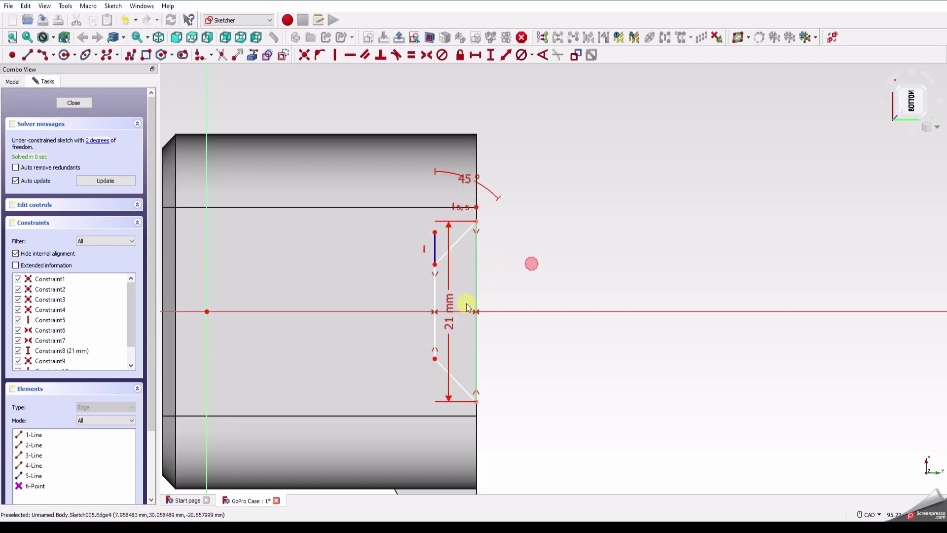
drag(448, 313, 608, 308)
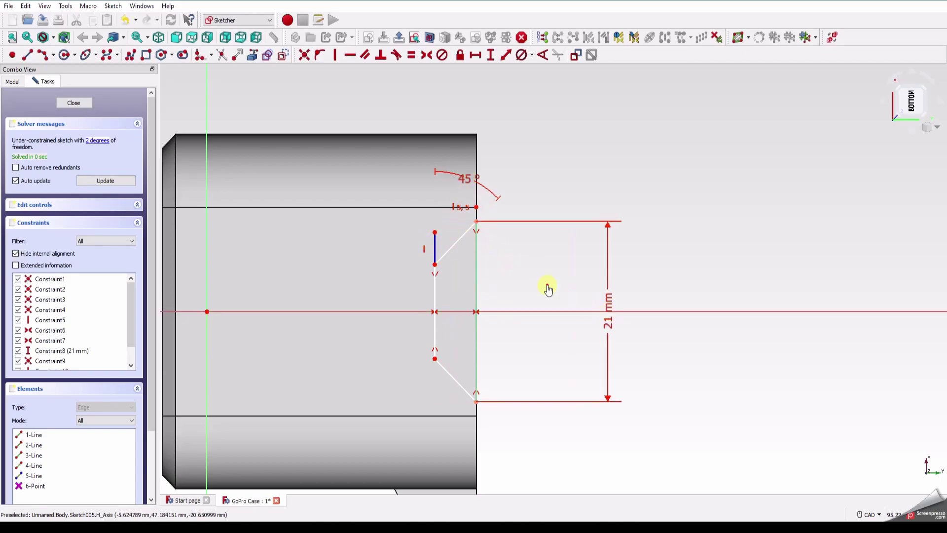
Give the notch a 3 mm horizontal depth and close the sketch
click(435, 265)
click(477, 222)
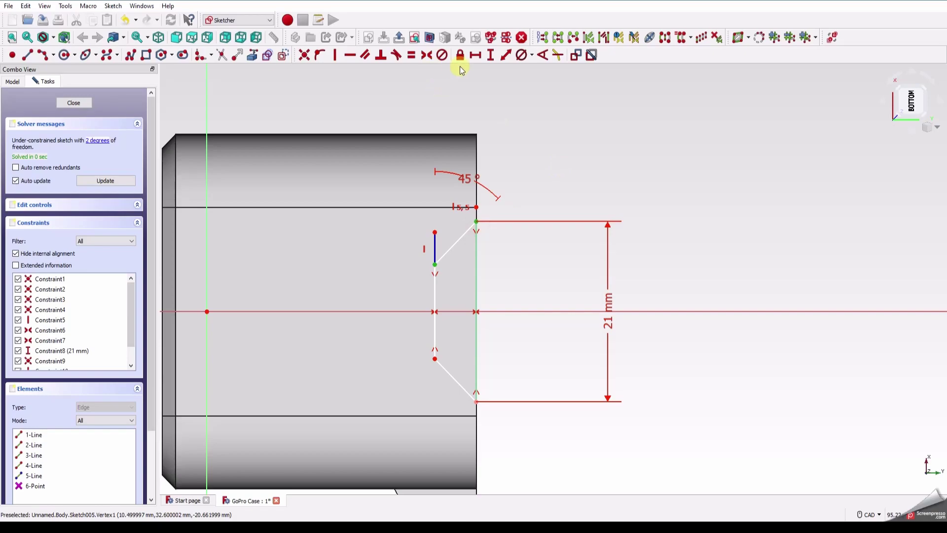
click(475, 55)
text(3)
key(Return)
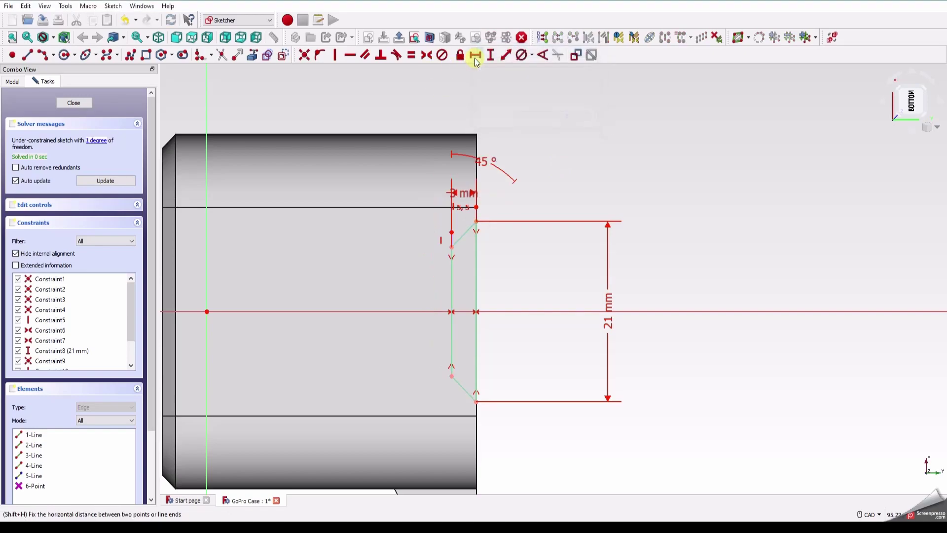
drag(468, 193, 551, 198)
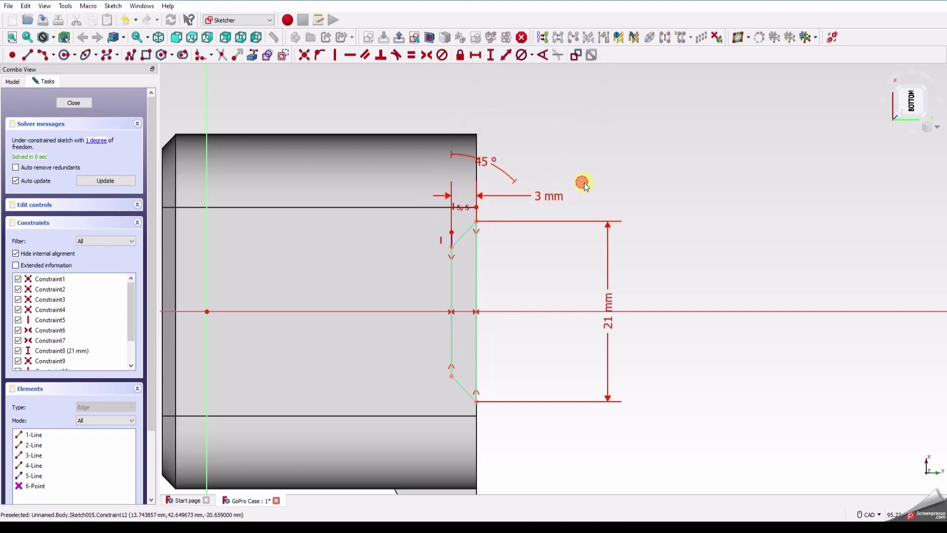
click(74, 103)
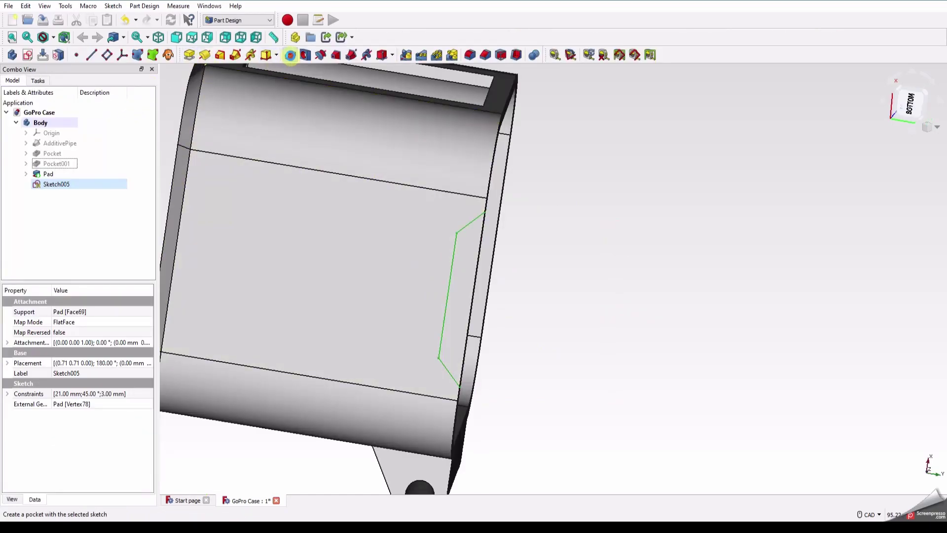
Pocket Sketch005 into the case edge with Up To First, then select the tab's rear face
click(290, 55)
click(99, 141)
click(101, 164)
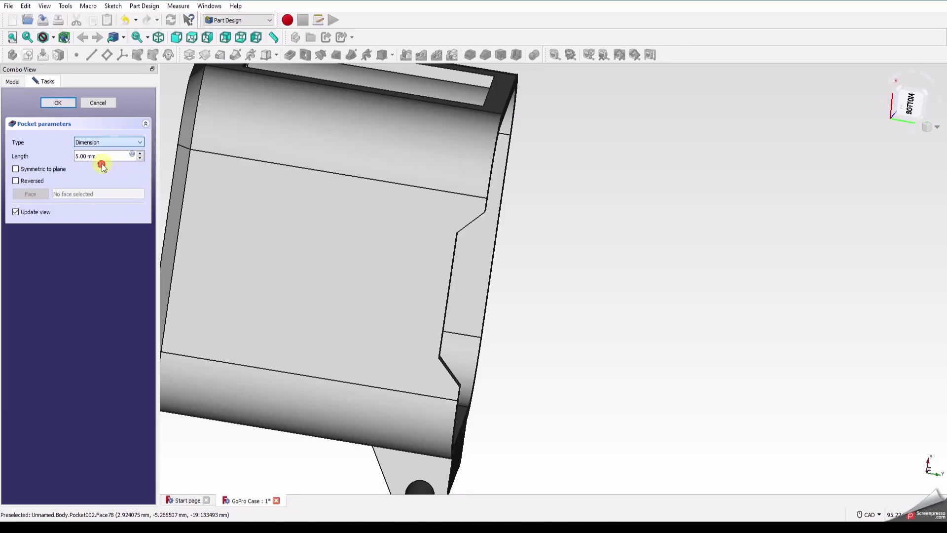
click(58, 103)
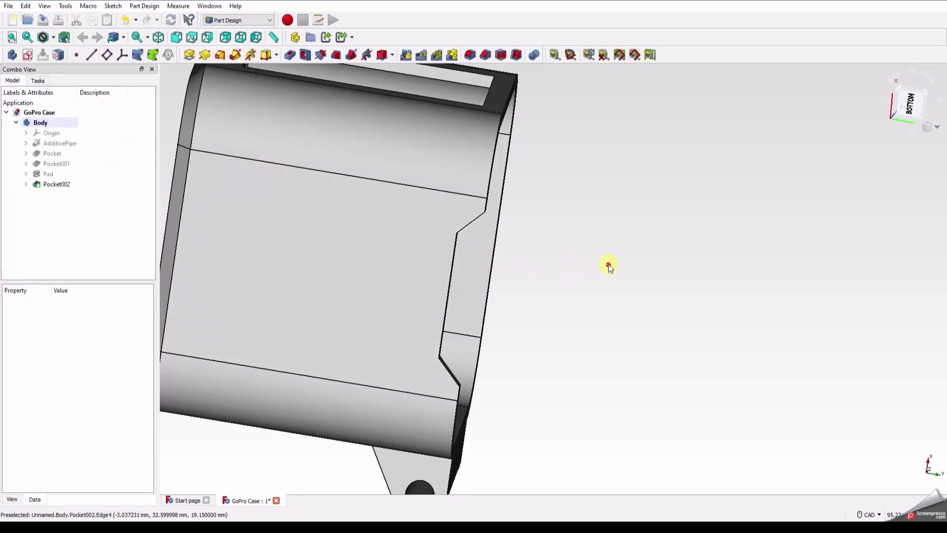
middle_drag(418, 214, 320, 219)
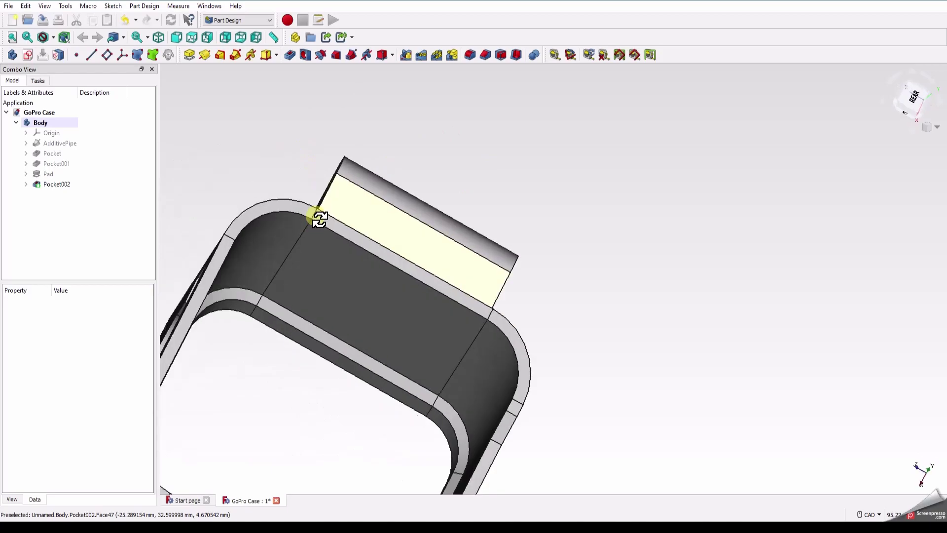
click(409, 237)
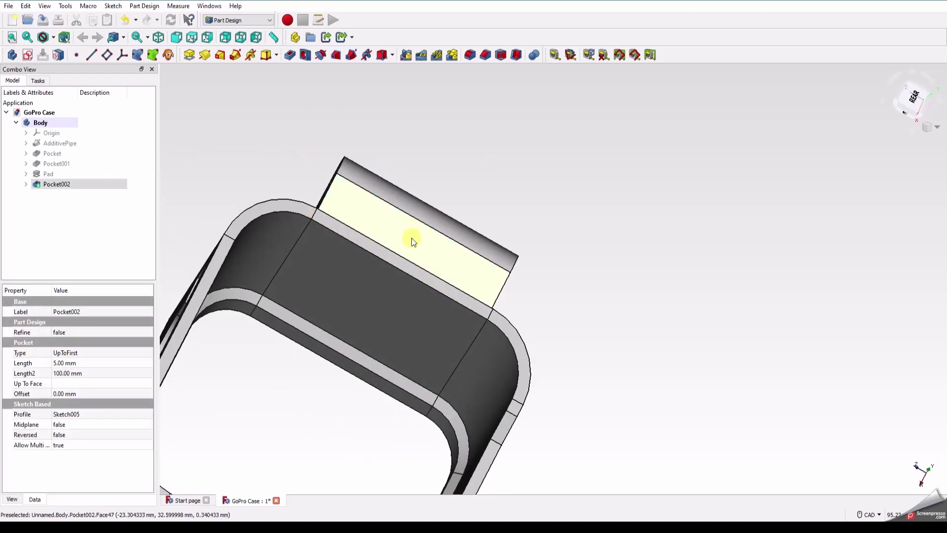
Start a sketch on the rear tab and draw a rectangle symmetric about the vertical axis
click(30, 55)
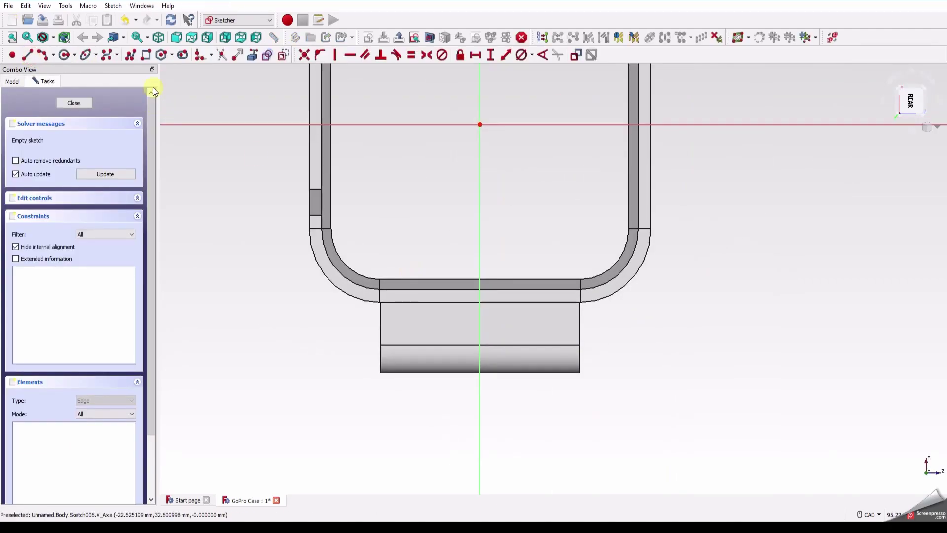
click(146, 55)
click(454, 303)
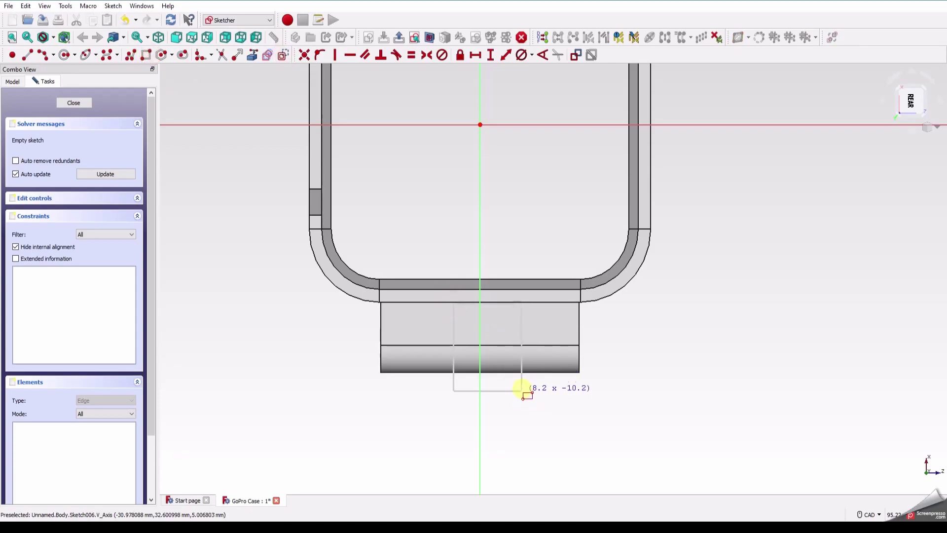
click(508, 382)
click(508, 382)
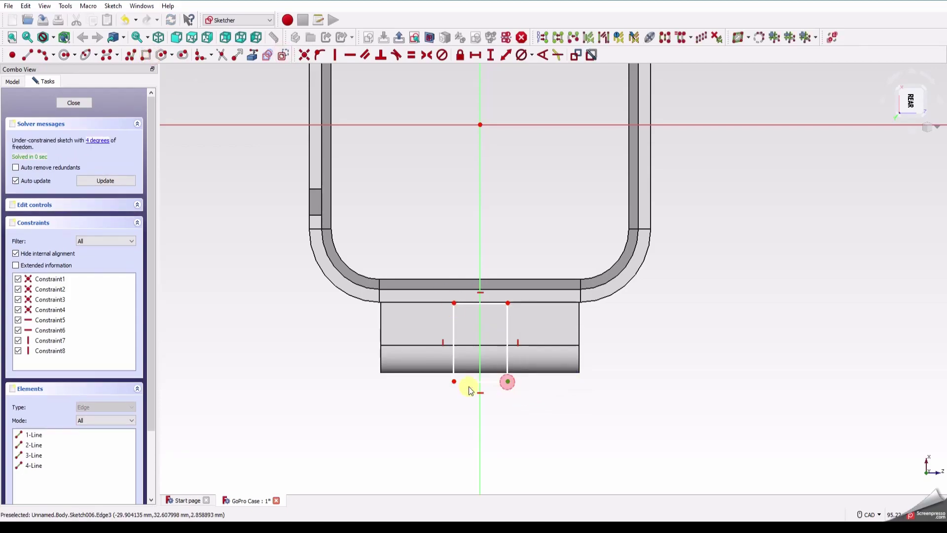
click(454, 381)
click(479, 413)
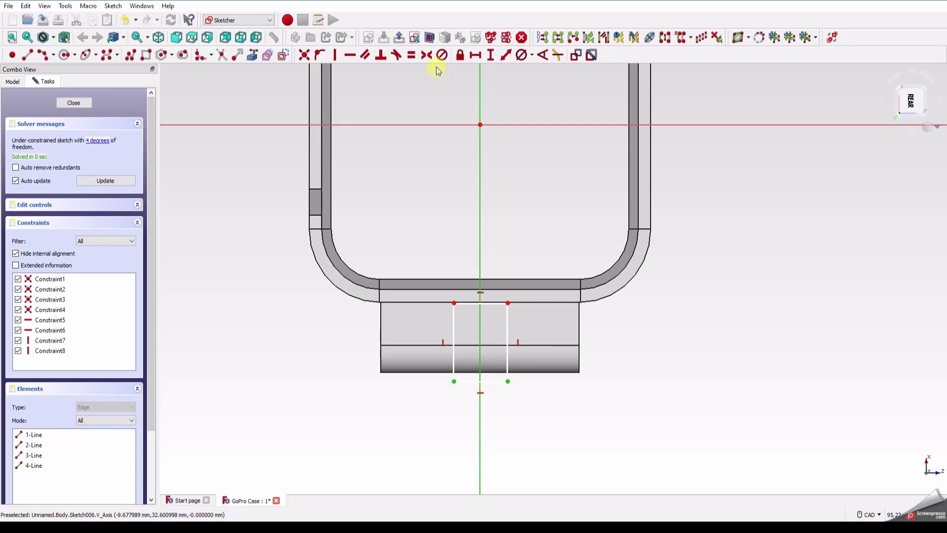
click(428, 55)
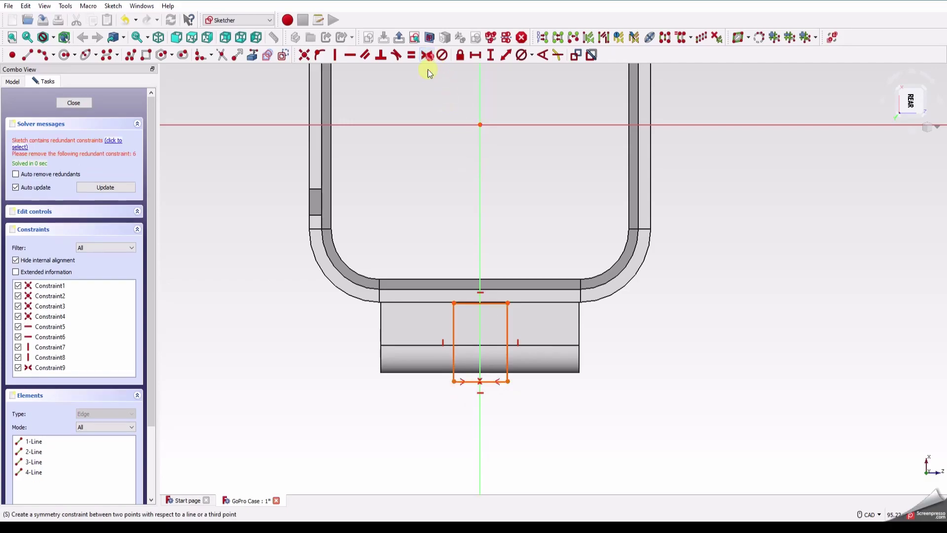
click(116, 143)
key(Delete)
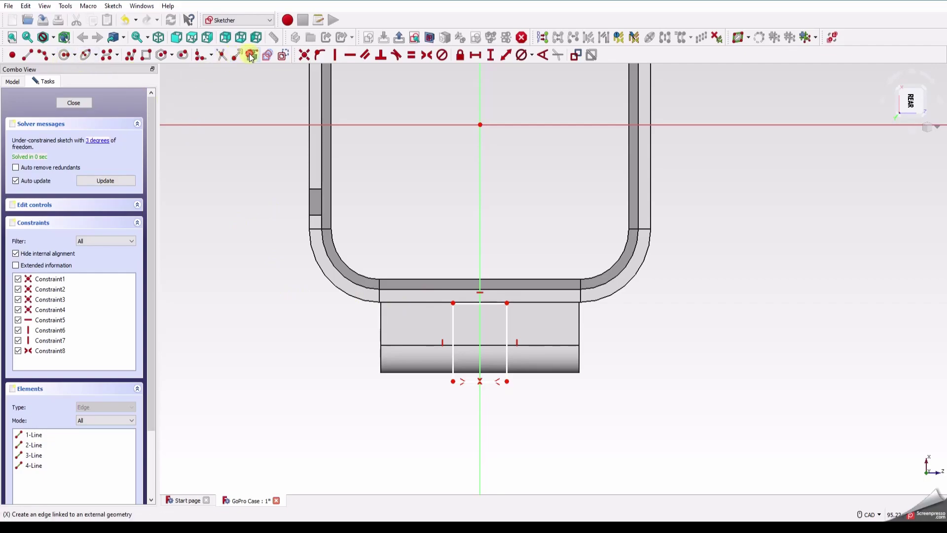
Align the rectangle's top corner horizontally with a new point at the tab's top-left corner
scroll(380, 304, up, 8)
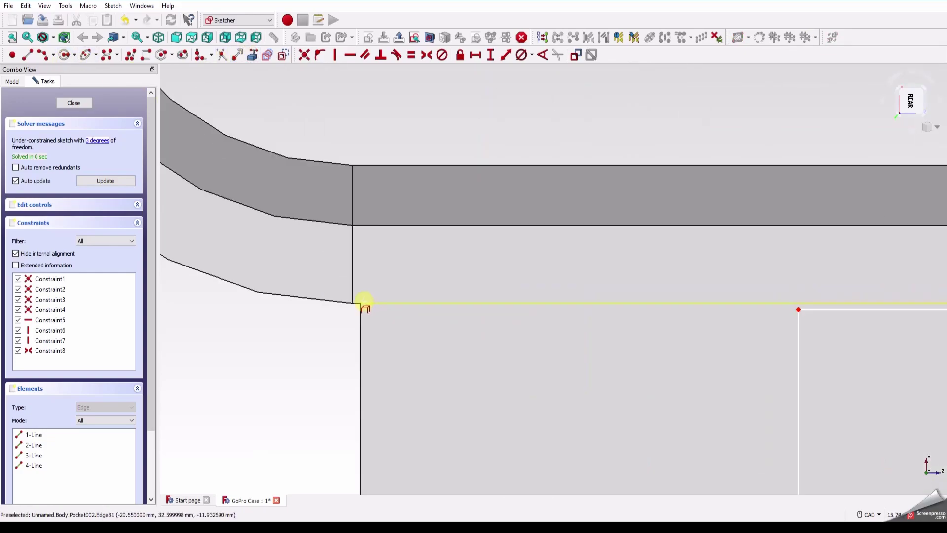
click(360, 303)
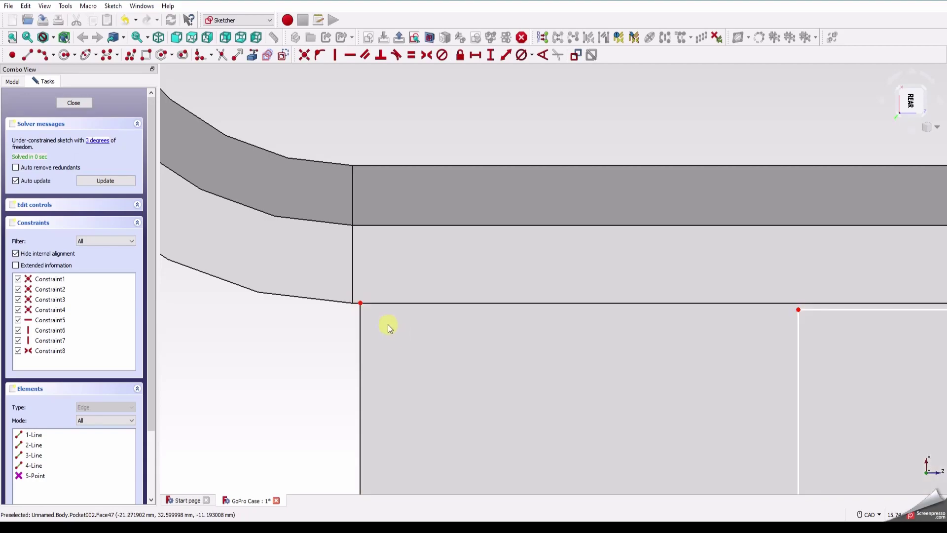
click(799, 310)
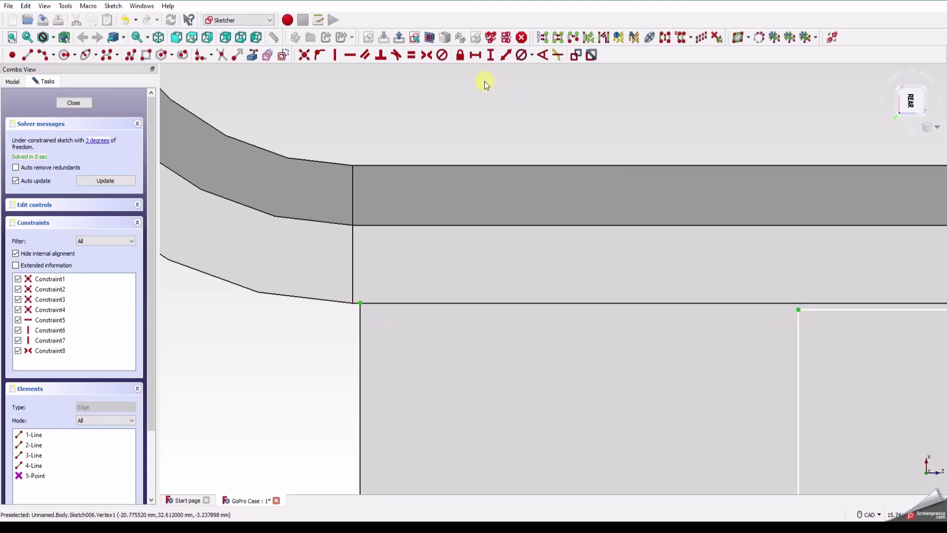
click(350, 54)
scroll(510, 310, down, 5)
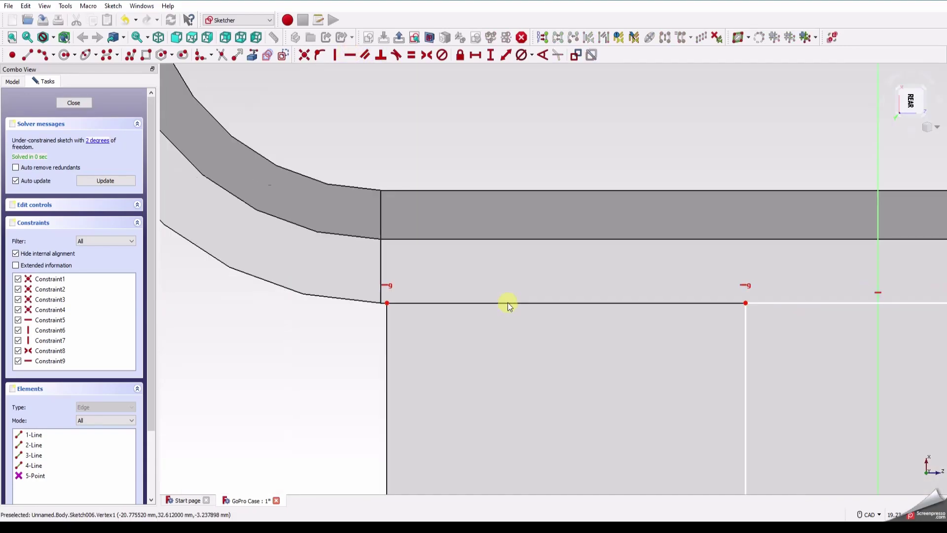
middle_drag(528, 322, 412, 254)
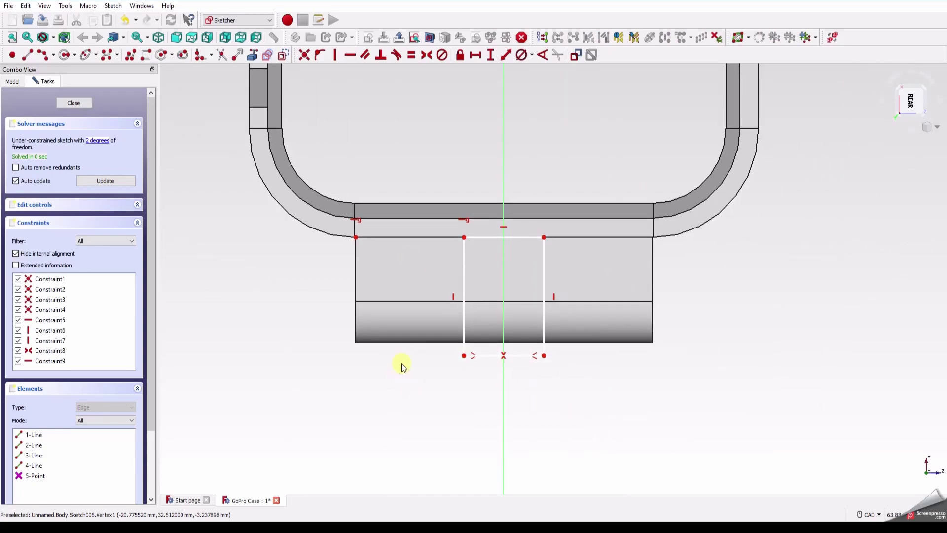
Dimension the rectangle 7 mm wide and 8.5 mm tall
click(517, 356)
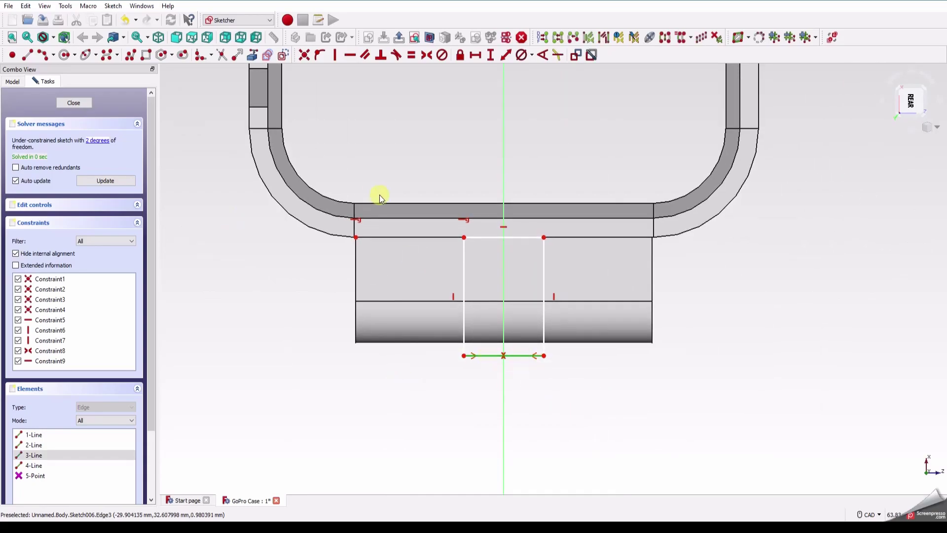
click(476, 55)
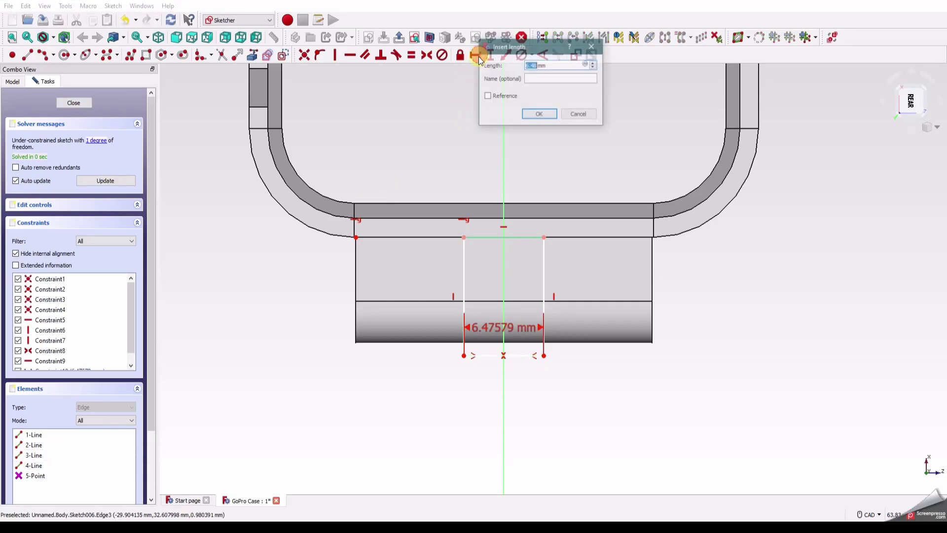
key(Return)
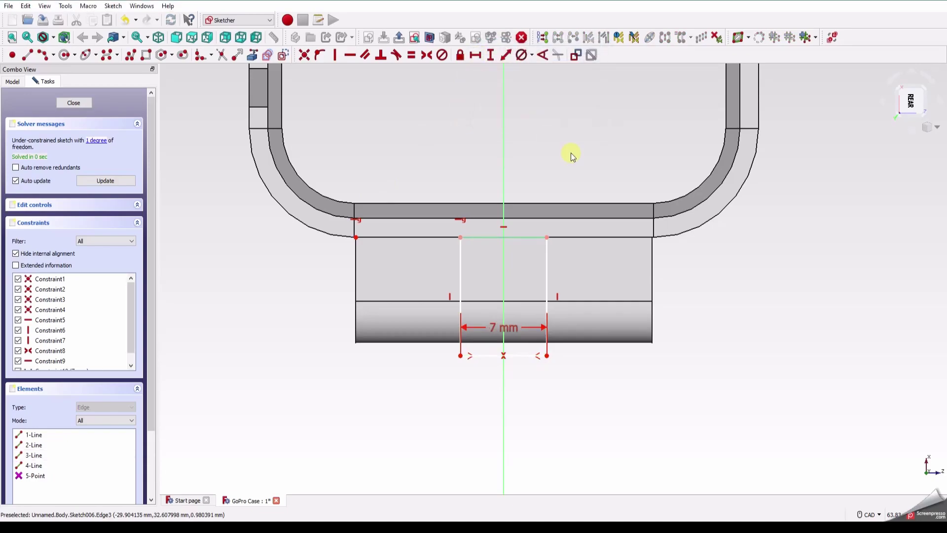
drag(513, 330, 615, 413)
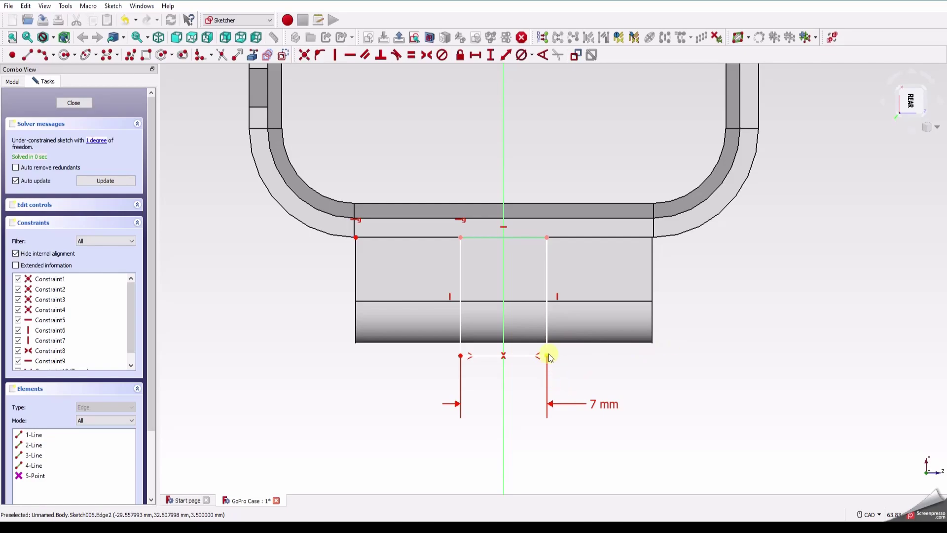
click(546, 279)
click(491, 54)
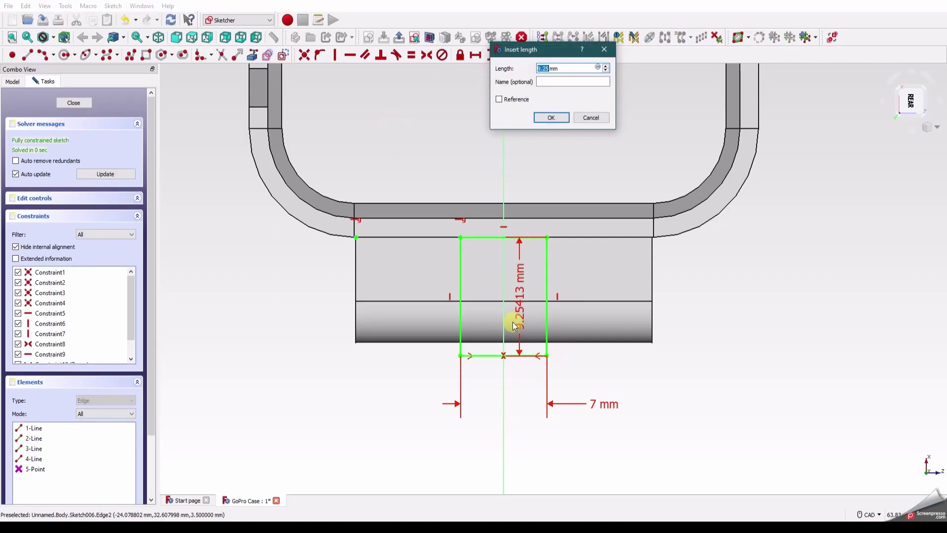
text(8.5)
key(Return)
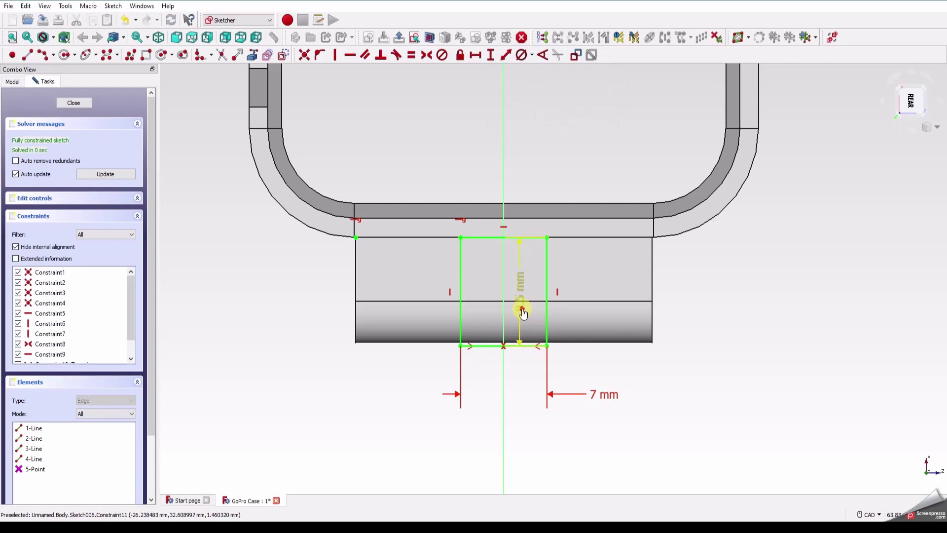
drag(524, 313, 684, 316)
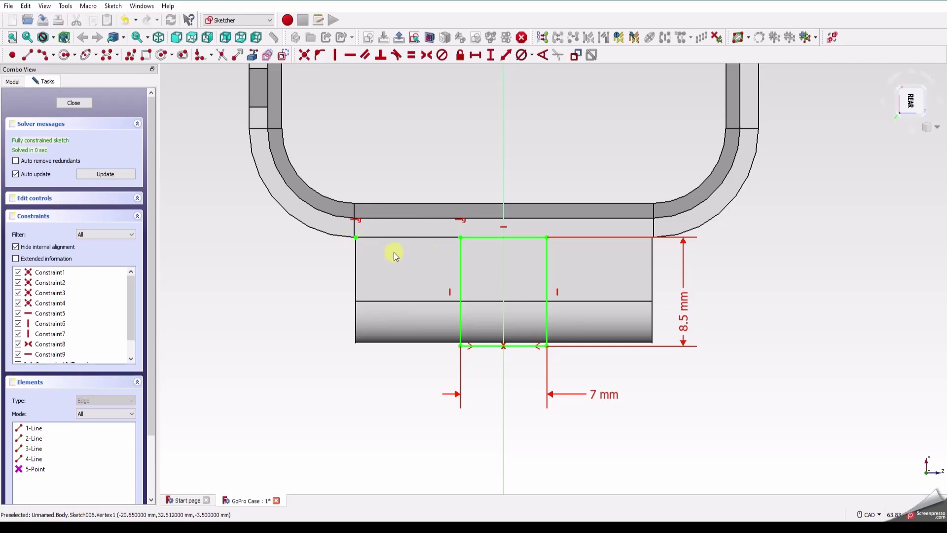
Close the sketch and pocket the rectangle 'Up to first' through the rear tab
click(74, 103)
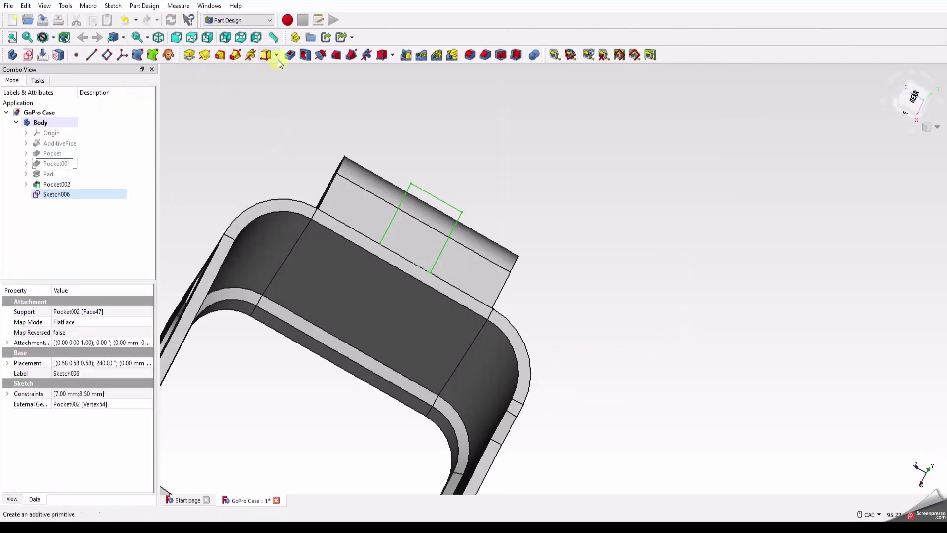
click(294, 56)
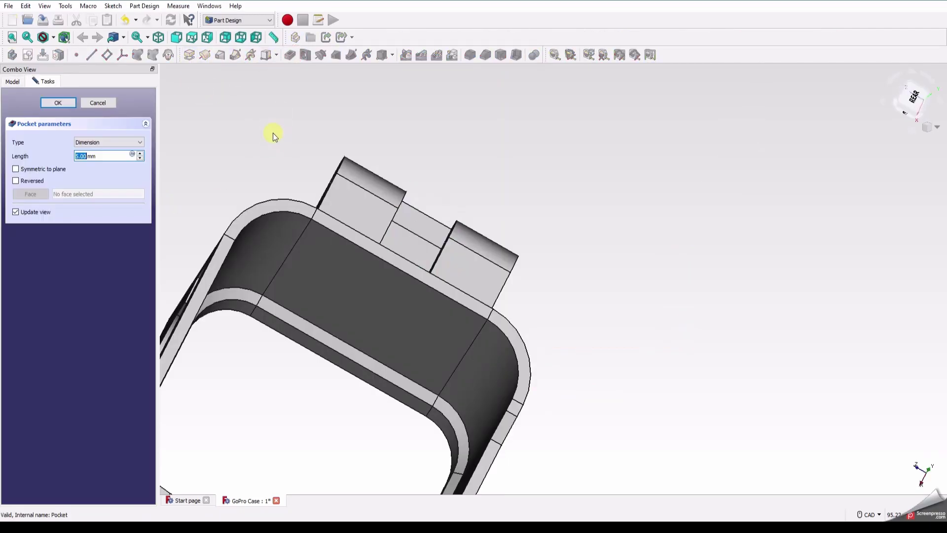
click(107, 143)
click(105, 165)
click(51, 103)
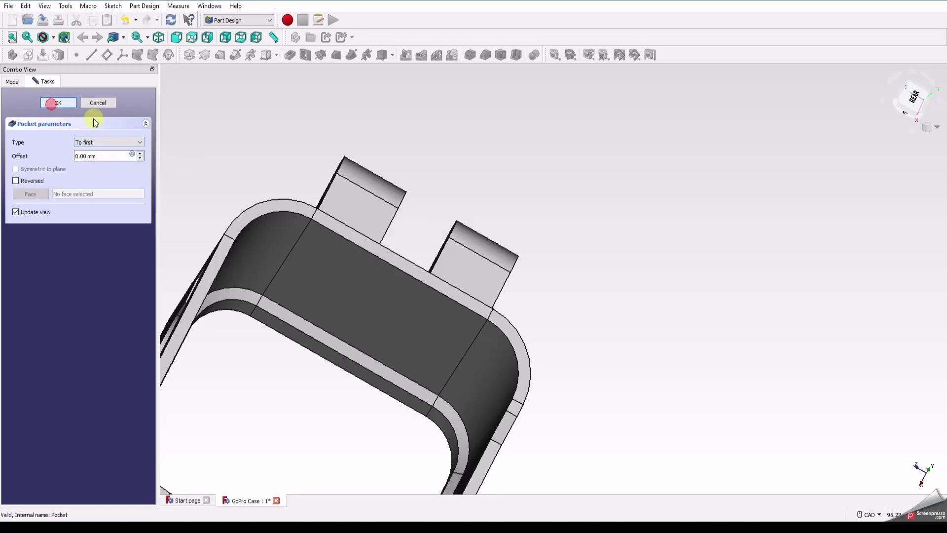
Switch to a fitted isometric view, orbit down, and select the flat face for the next sketch
middle_drag(344, 296, 462, 186)
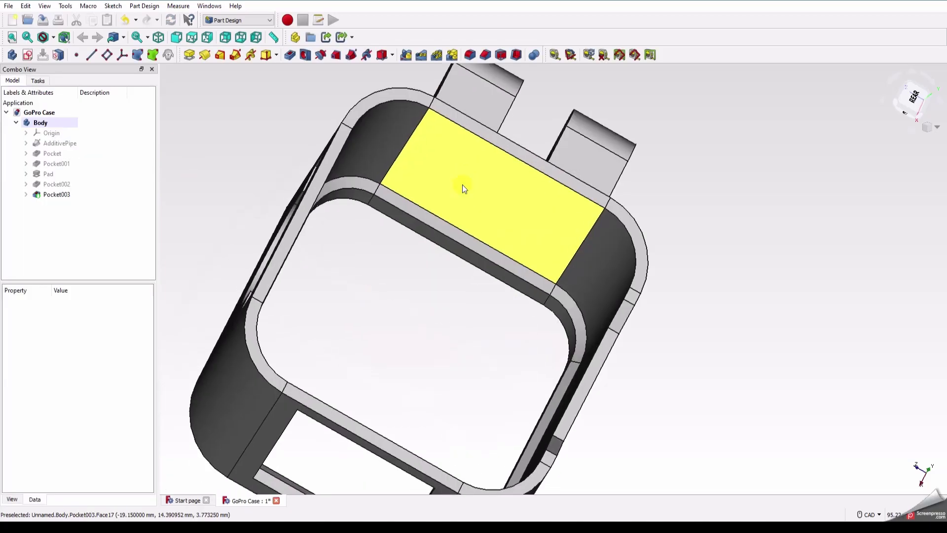
click(936, 127)
click(938, 153)
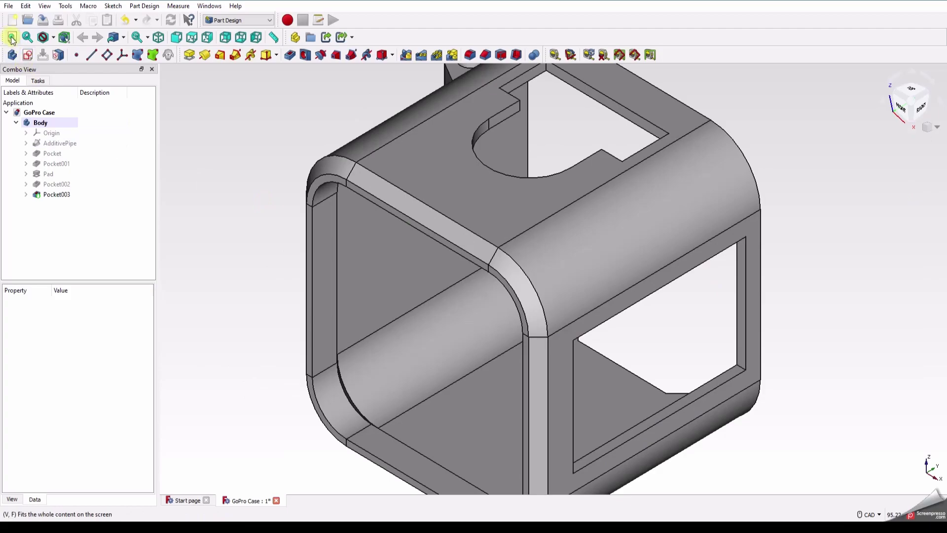
click(12, 38)
middle_drag(290, 199, 218, 182)
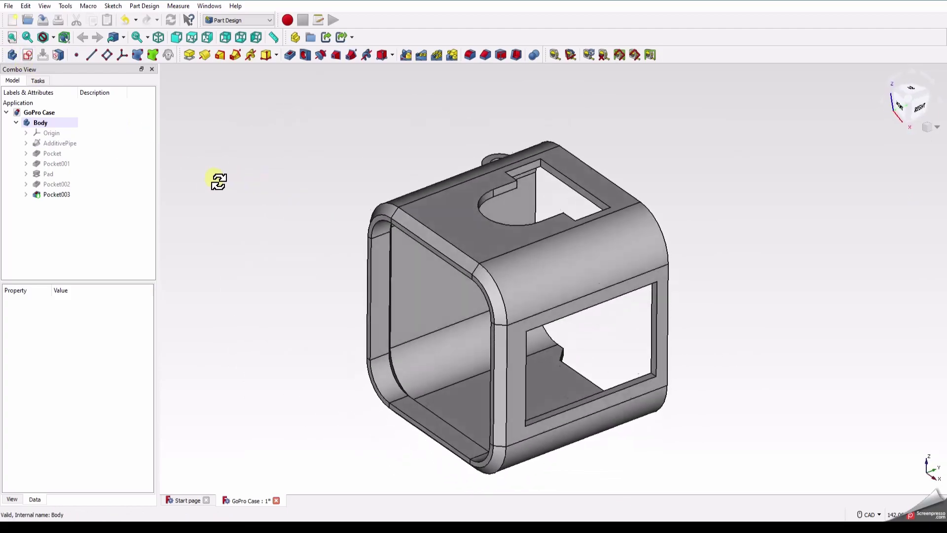
middle_drag(305, 203, 222, 203)
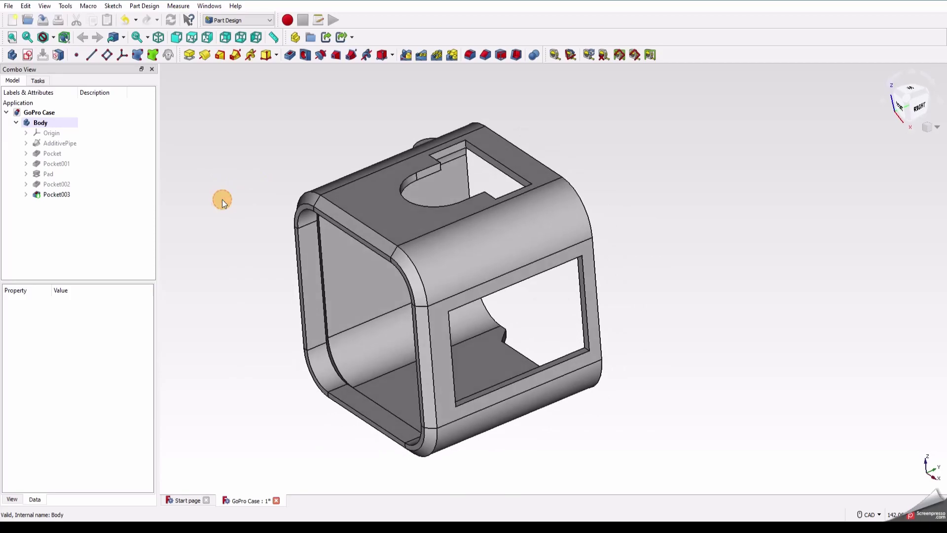
middle_drag(552, 227, 417, 269)
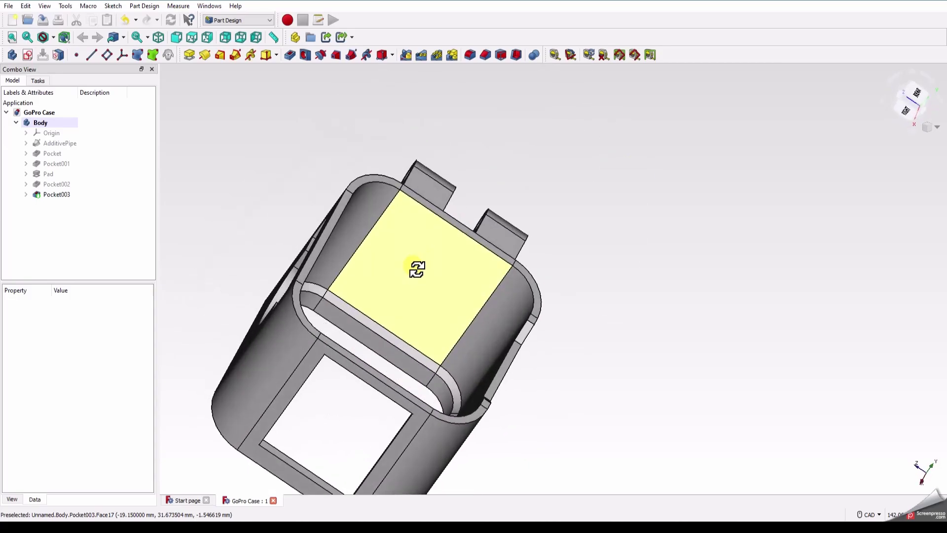
click(300, 310)
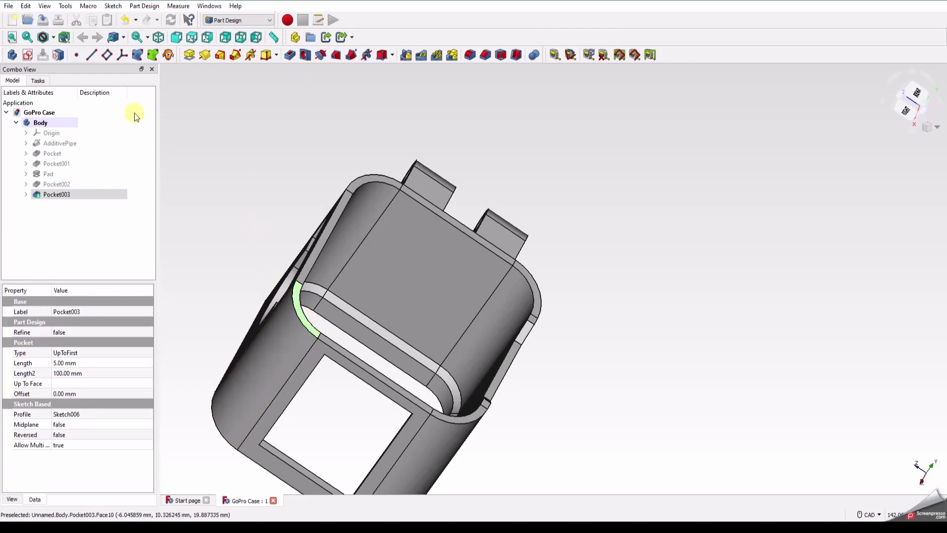
Create a sketch on the face and reference the corner arc's two end points as external geometry
click(28, 55)
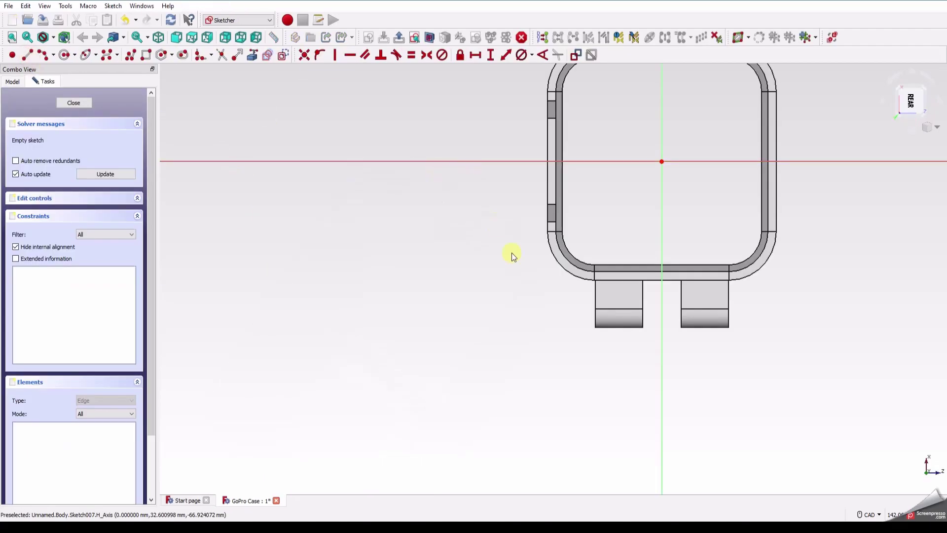
mouse_move(509, 252)
middle_down()
mouse_move(377, 338)
mouse_move(277, 383)
middle_up()
scroll(553, 169, down, 2)
scroll(572, 186, up, 8)
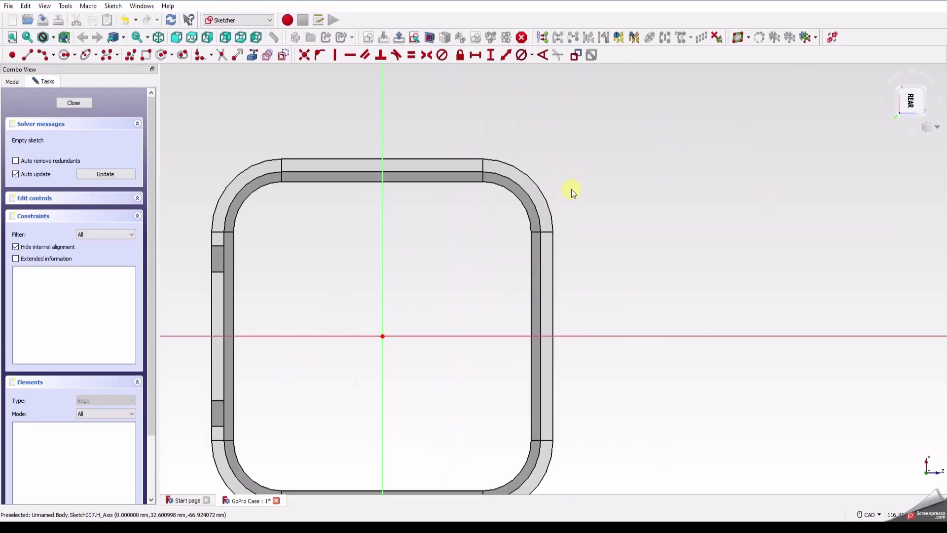
scroll(534, 198, up, 1)
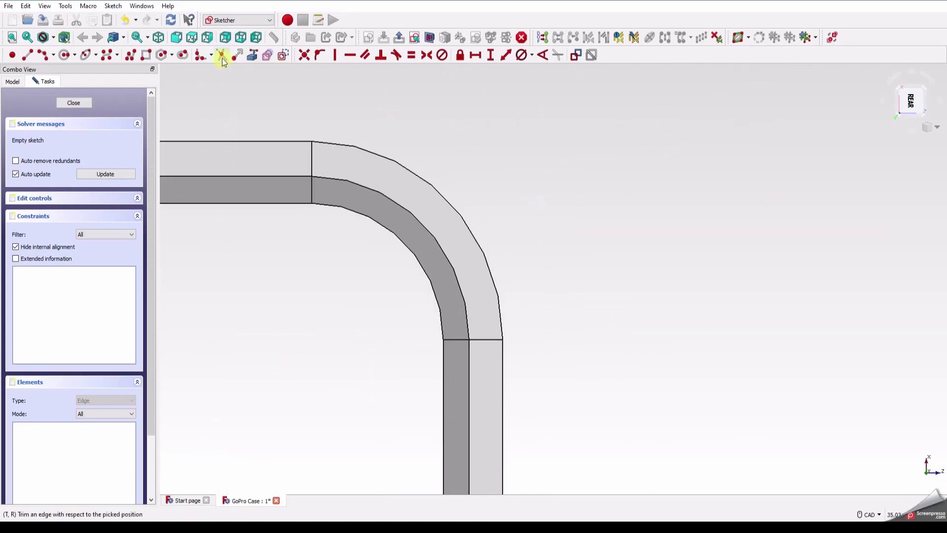
click(252, 55)
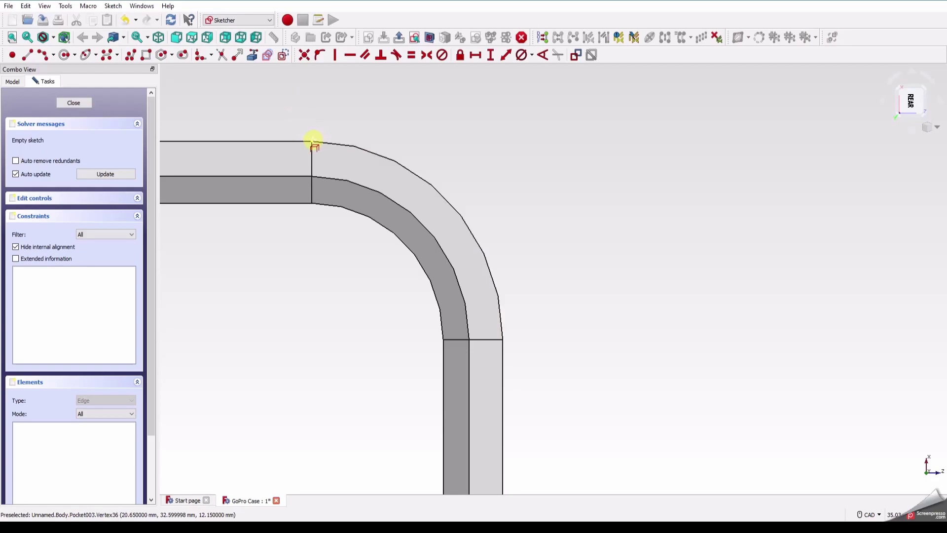
click(312, 142)
click(504, 340)
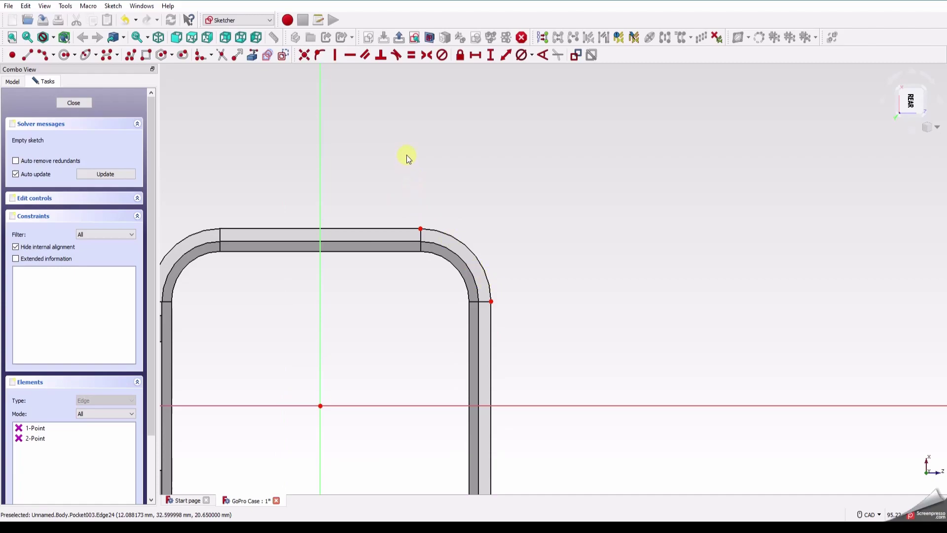
Draw a vertical line, a short horizontal line and a diagonal line beside the corner
click(12, 54)
click(491, 301)
click(491, 202)
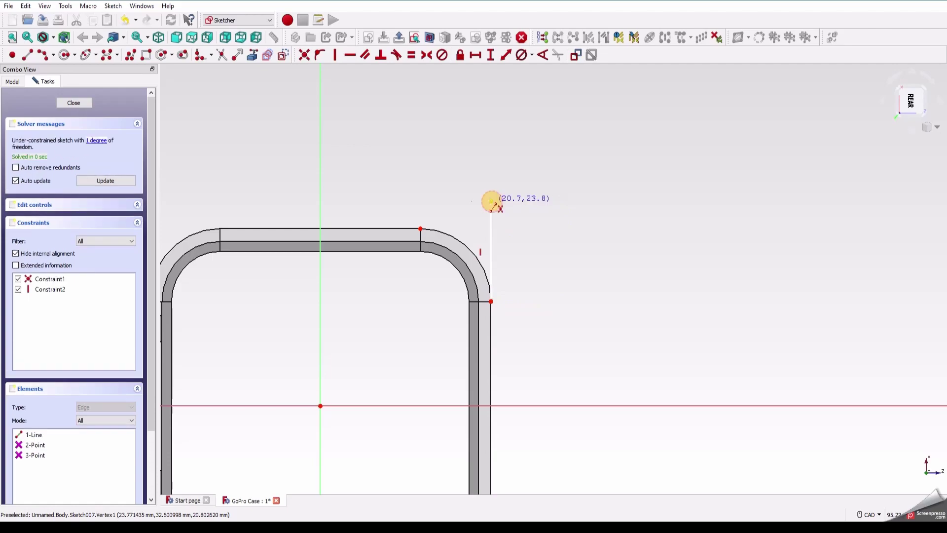
click(420, 229)
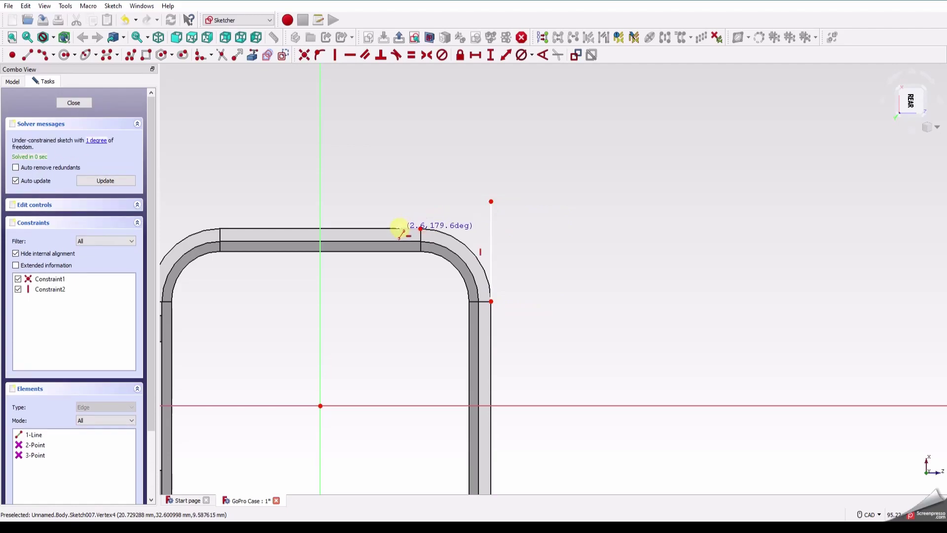
click(399, 229)
click(400, 228)
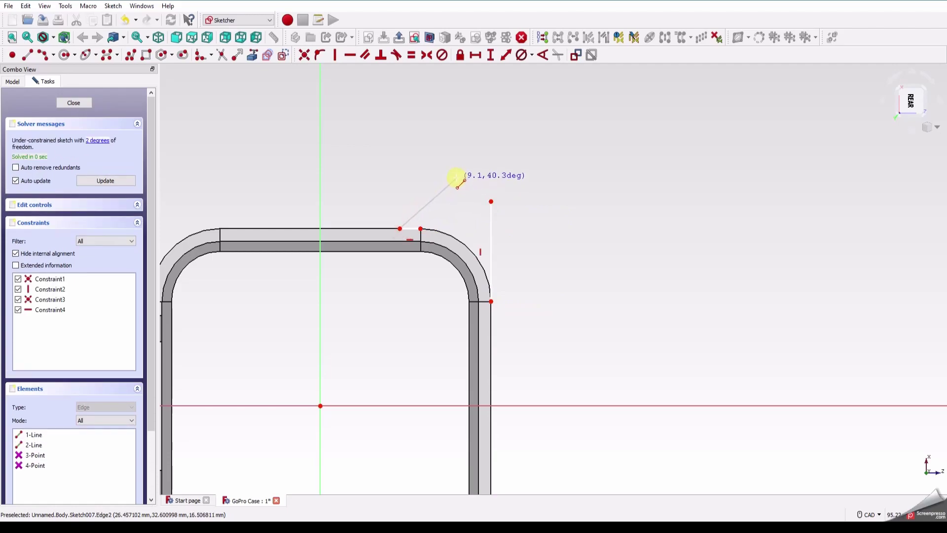
click(447, 178)
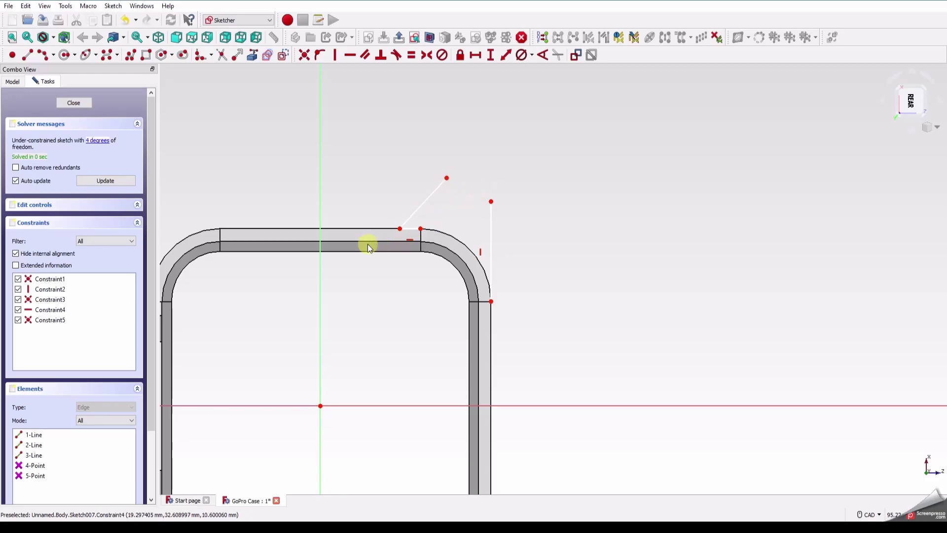
mouse_move(368, 244)
middle_down()
mouse_move(385, 270)
mouse_move(414, 253)
mouse_move(428, 272)
middle_up()
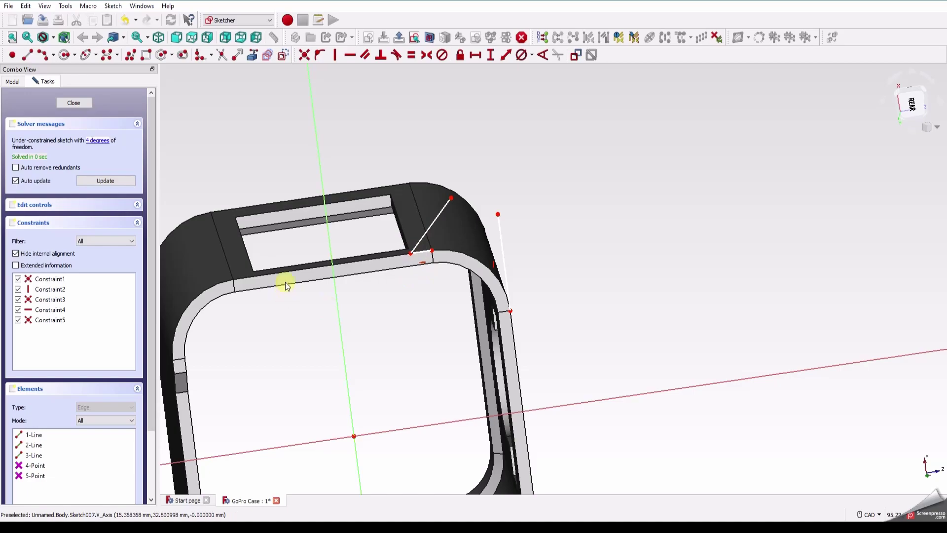
Place a point at the top edge's left end, symmetric to the diagonal line's end about the vertical axis
click(13, 54)
click(245, 280)
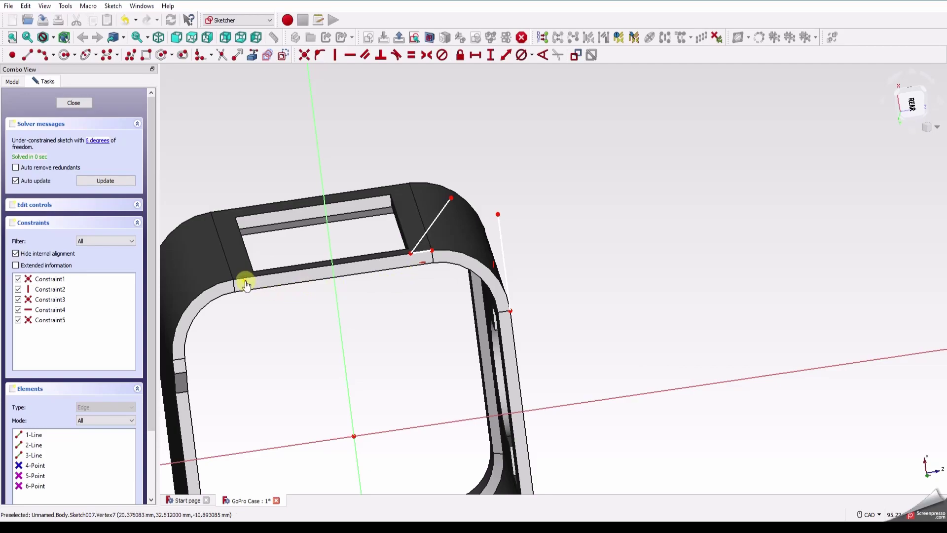
click(245, 281)
click(409, 254)
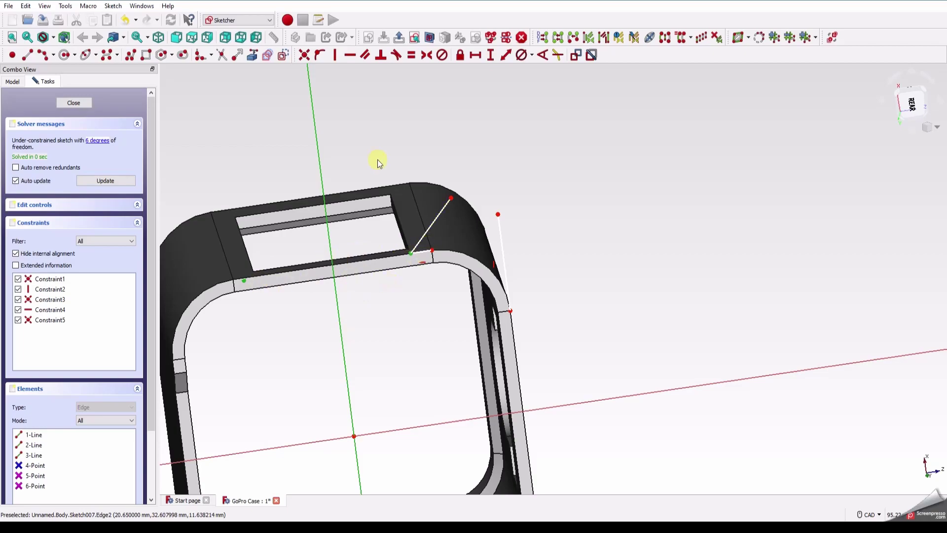
click(427, 55)
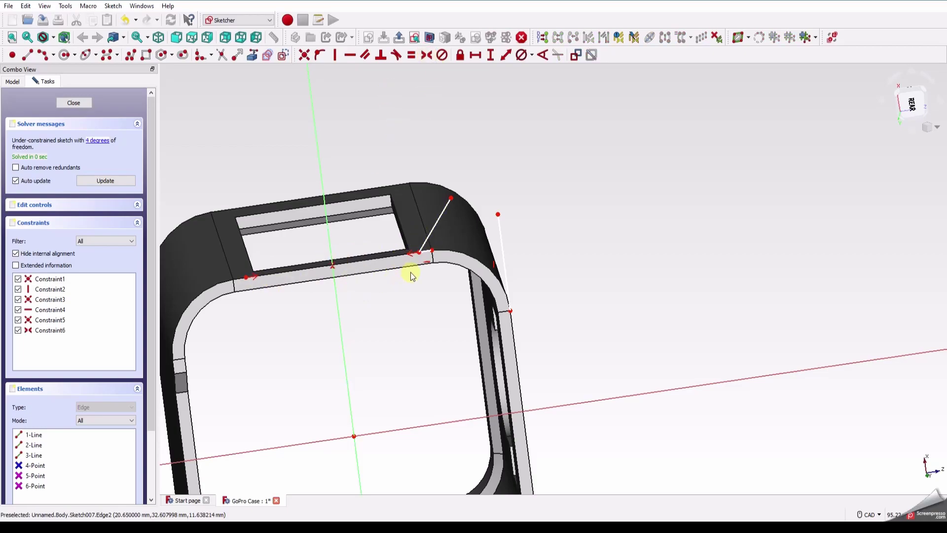
click(419, 253)
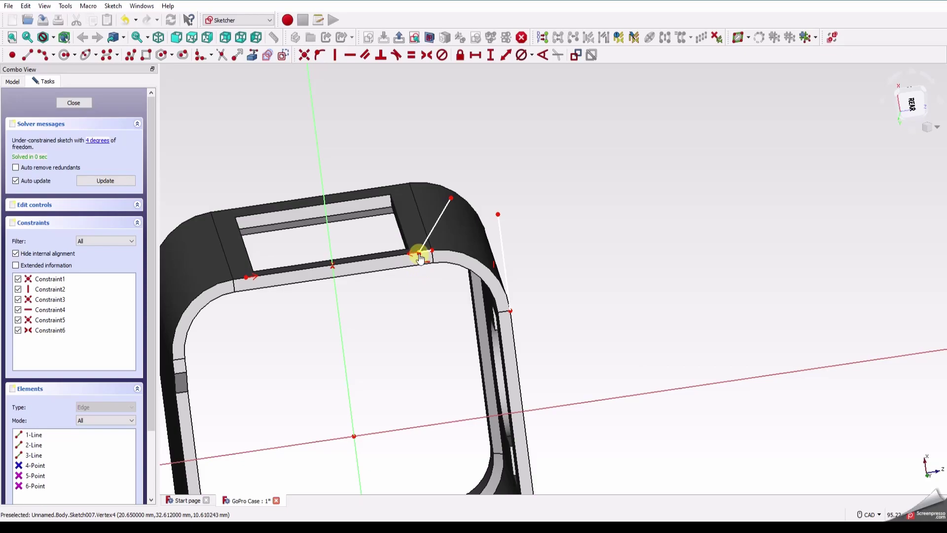
click(245, 277)
click(490, 55)
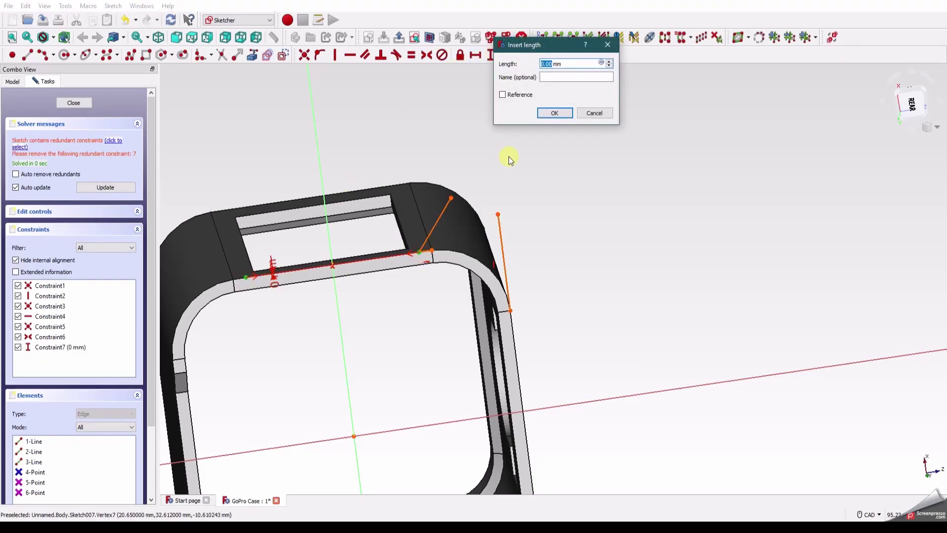
click(594, 113)
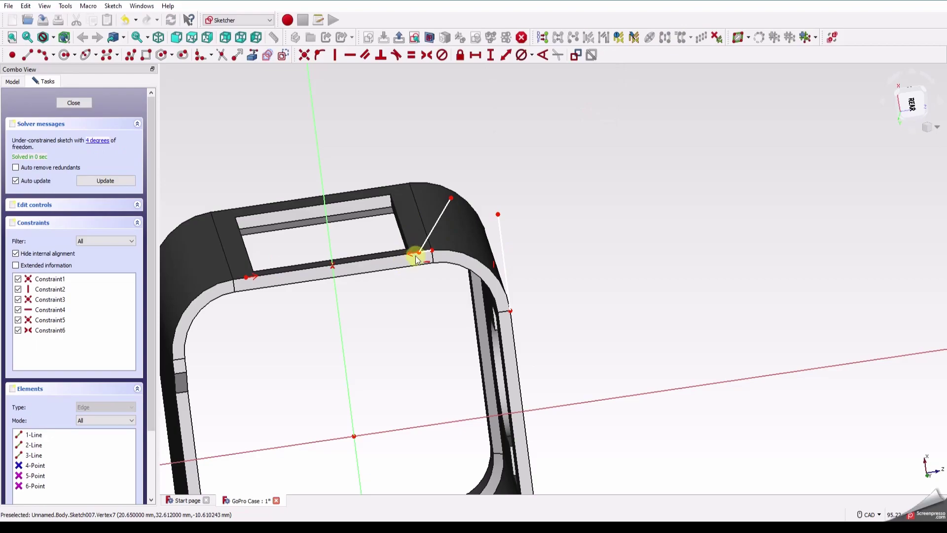
Set a 19 mm horizontal distance between the two points and view from the rear
click(418, 254)
click(245, 278)
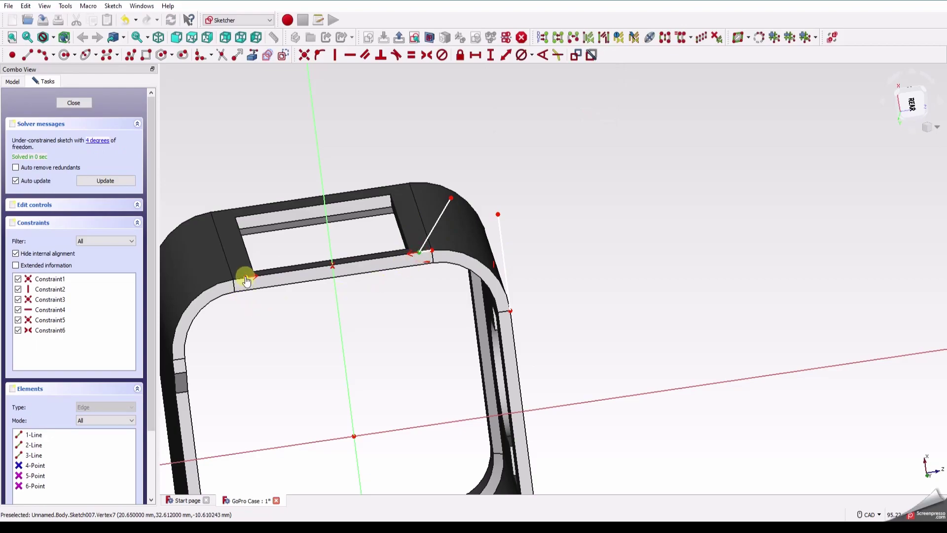
click(473, 58)
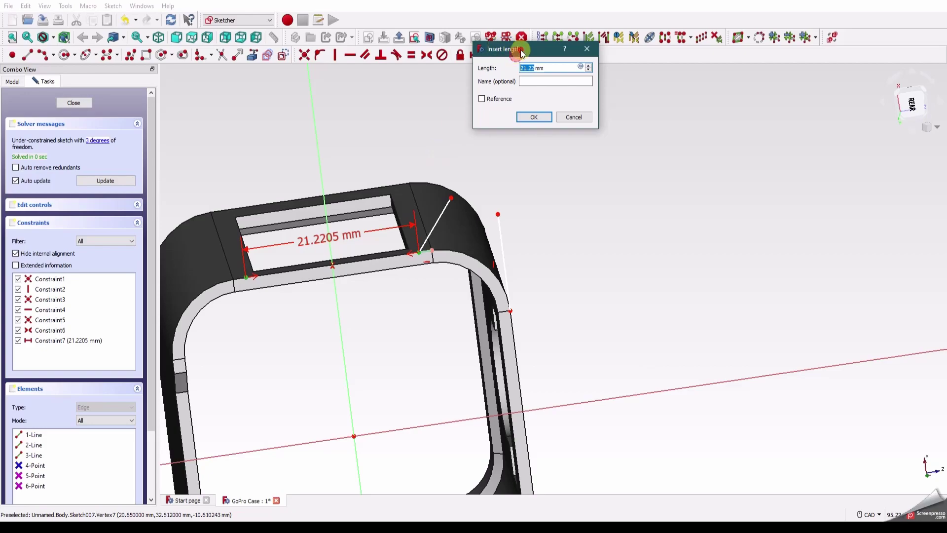
text(19)
click(517, 119)
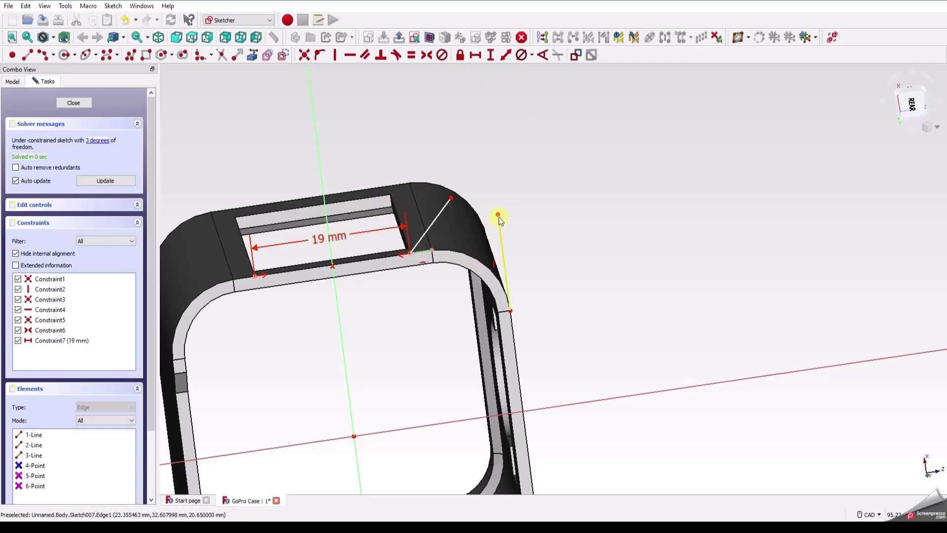
click(909, 104)
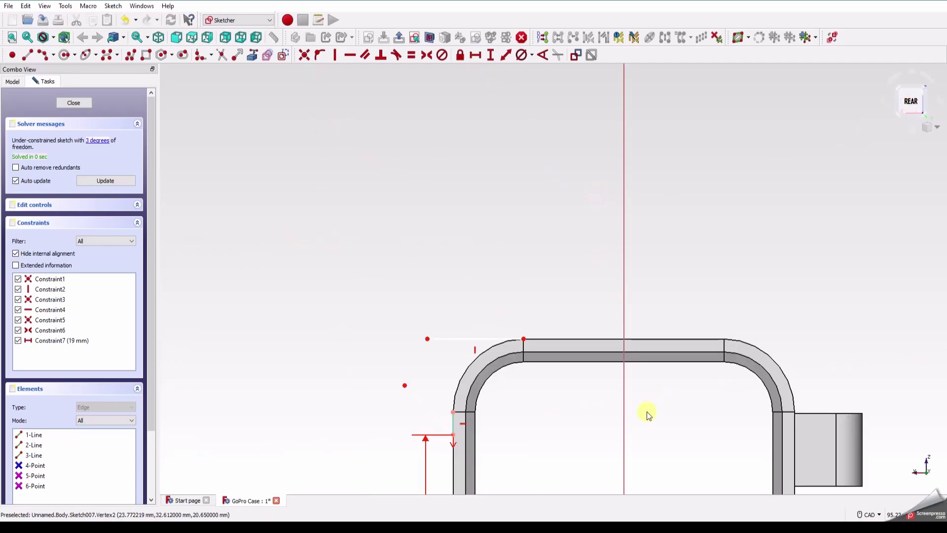
Draw a centre arc from the diagonal line's end to the top line's end
scroll(645, 412, up, 2)
scroll(426, 270, down, 3)
scroll(423, 261, up, 5)
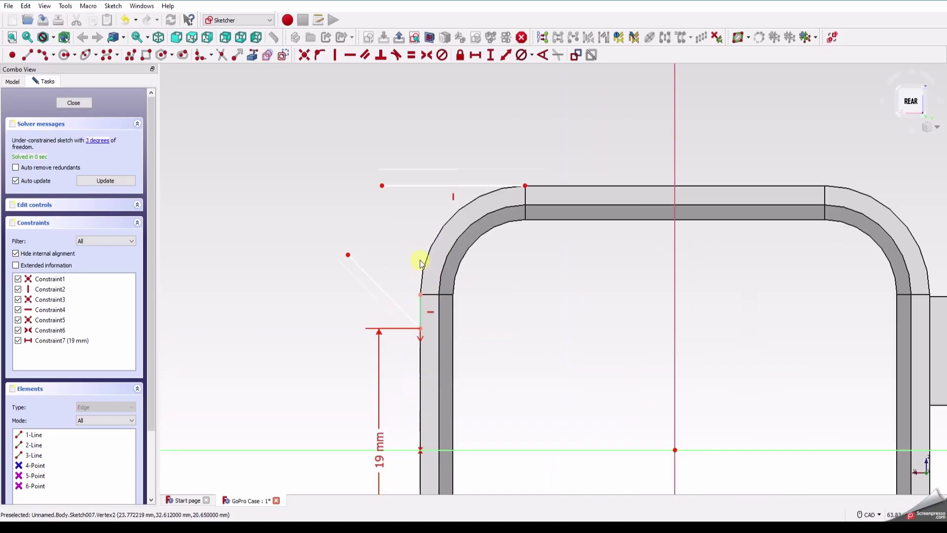
click(46, 56)
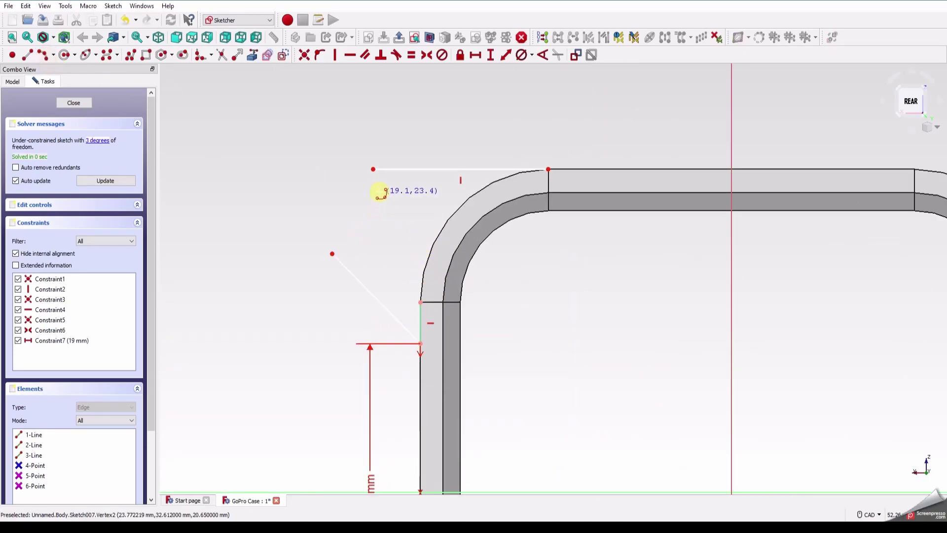
click(352, 211)
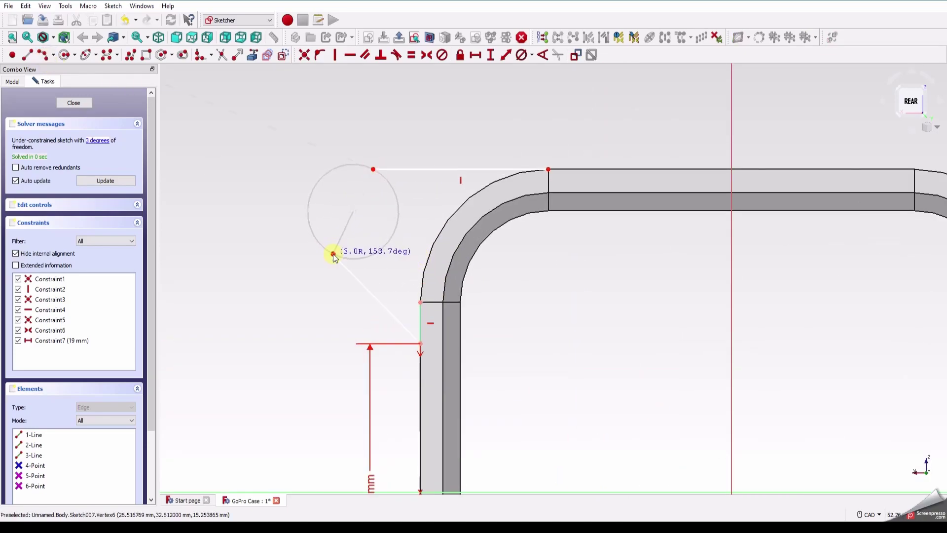
click(332, 253)
click(373, 170)
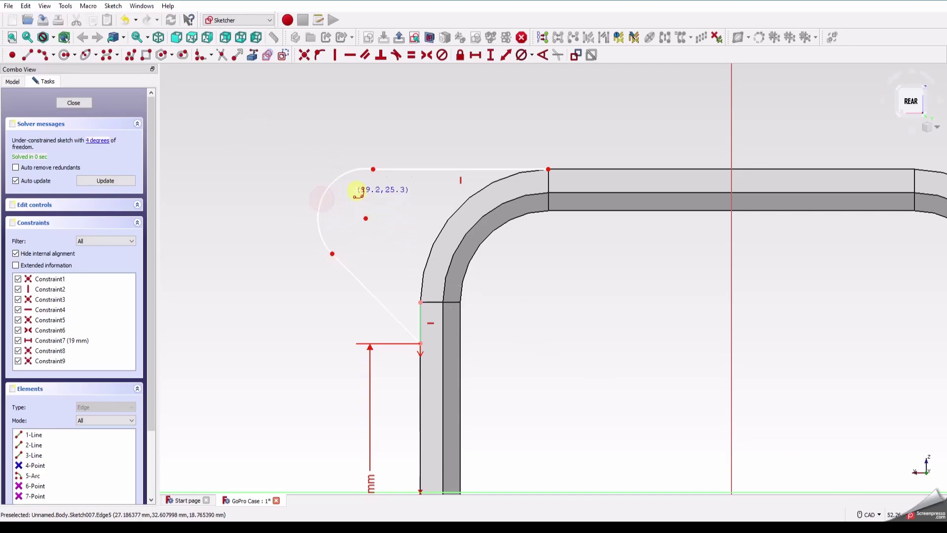
Make the end arc tangent to both the top line and the diagonal line
click(379, 170)
click(356, 172)
key(t)
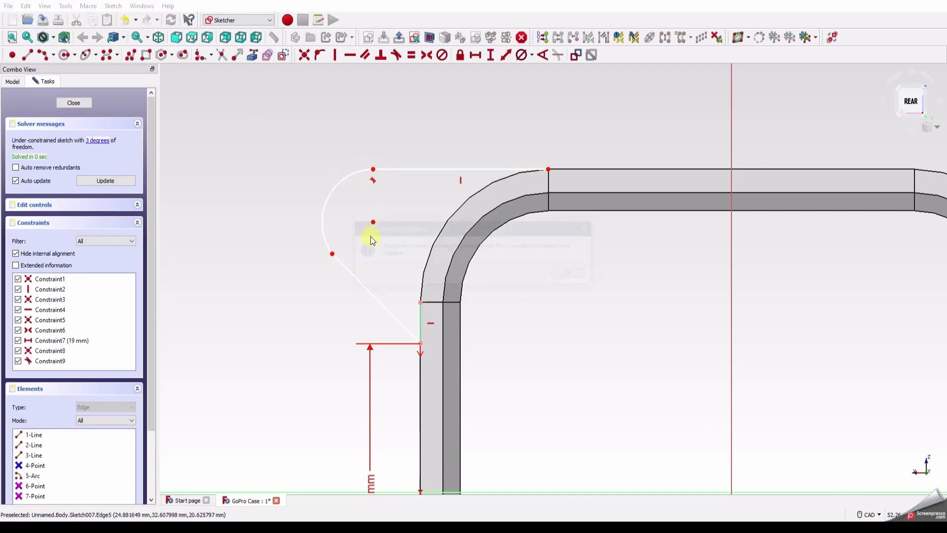
click(567, 272)
click(345, 267)
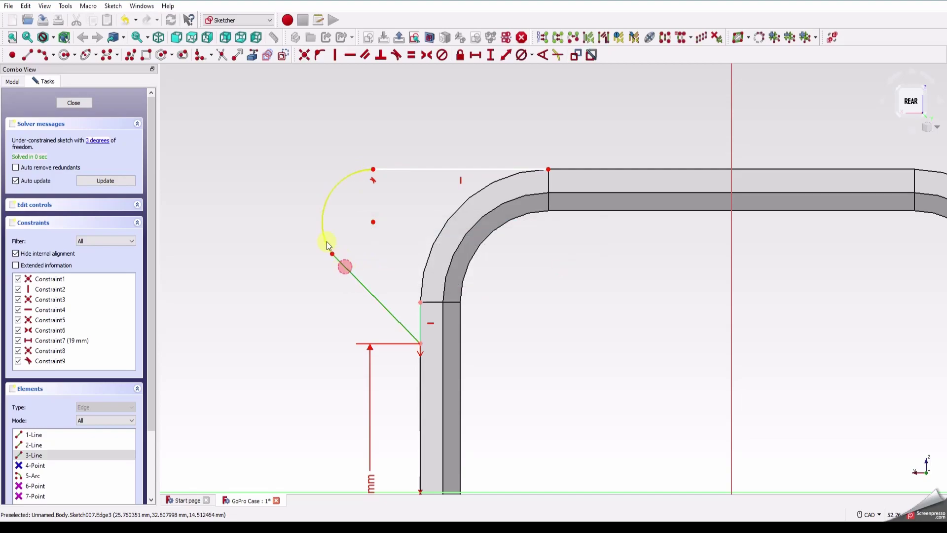
click(327, 238)
key(t)
click(571, 274)
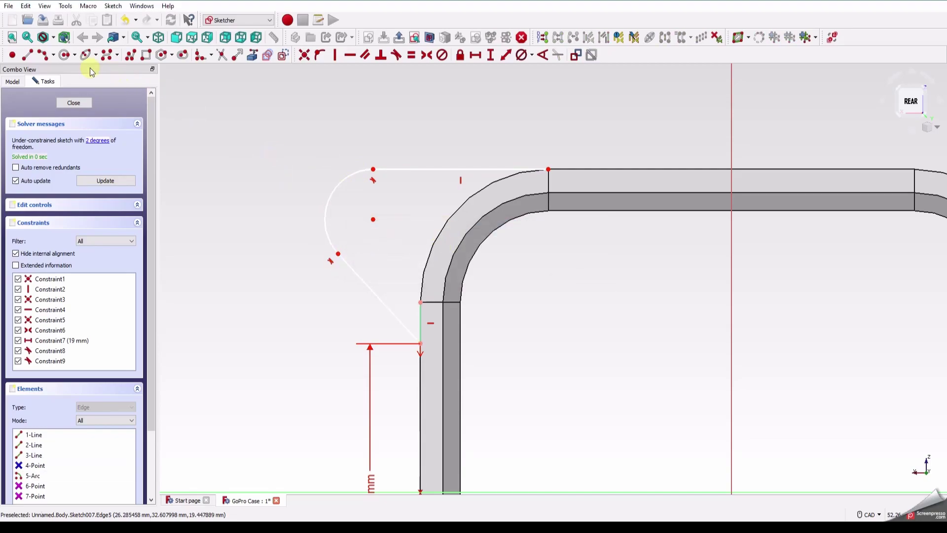
Draw a corner arc along the case corner and give it an 8.5 mm radius
click(43, 54)
click(423, 303)
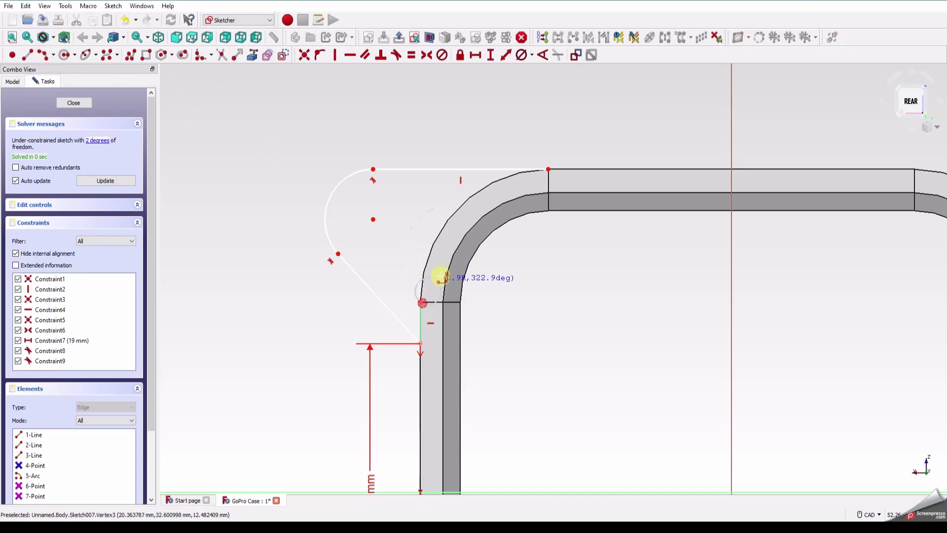
click(549, 170)
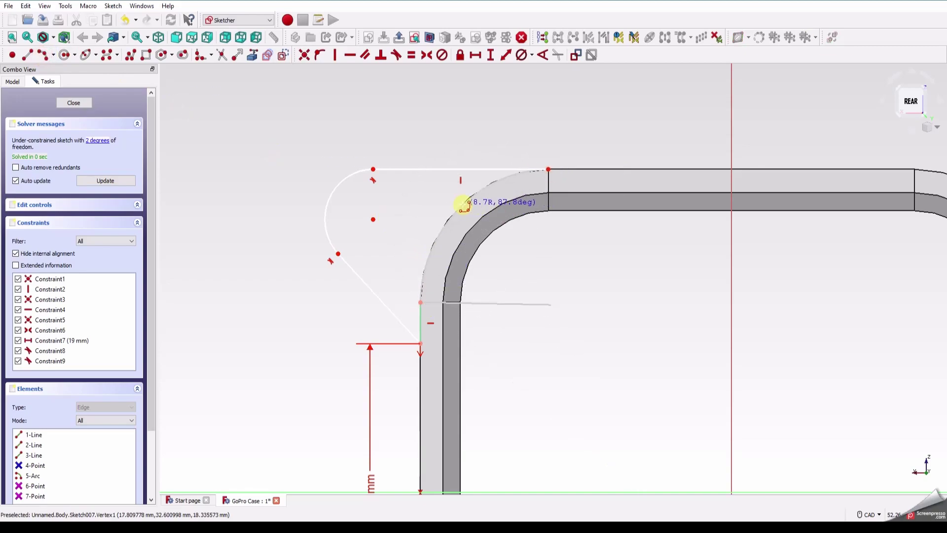
click(462, 206)
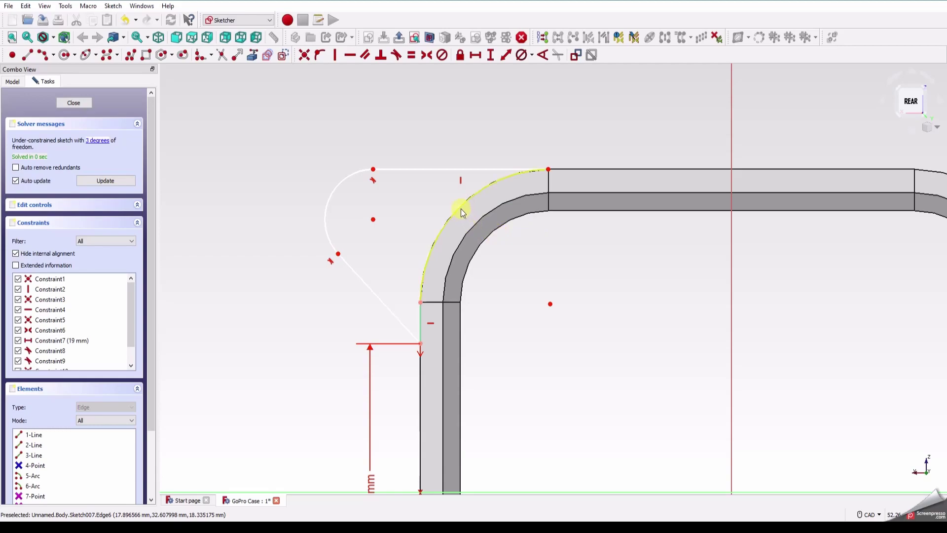
click(463, 212)
click(533, 55)
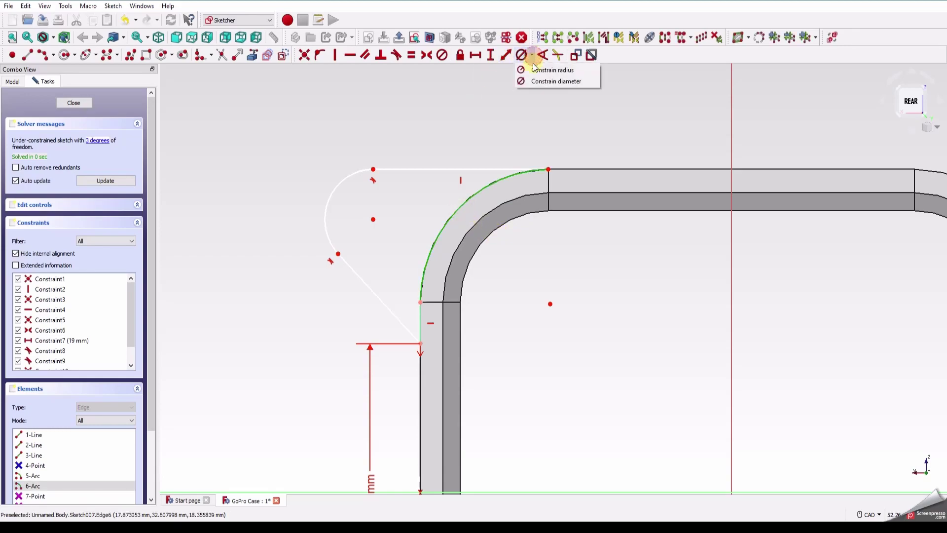
click(535, 69)
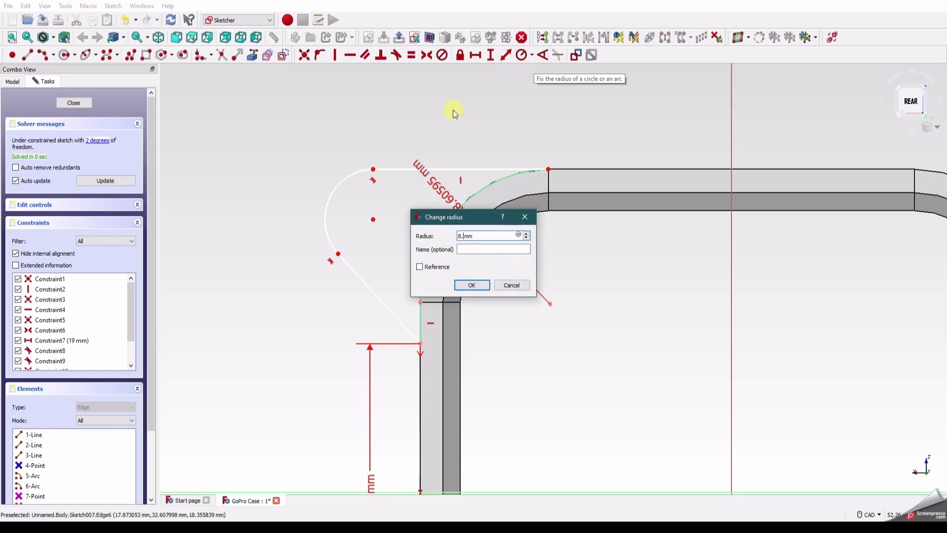
text(8.)
key(Return)
drag(440, 175, 409, 113)
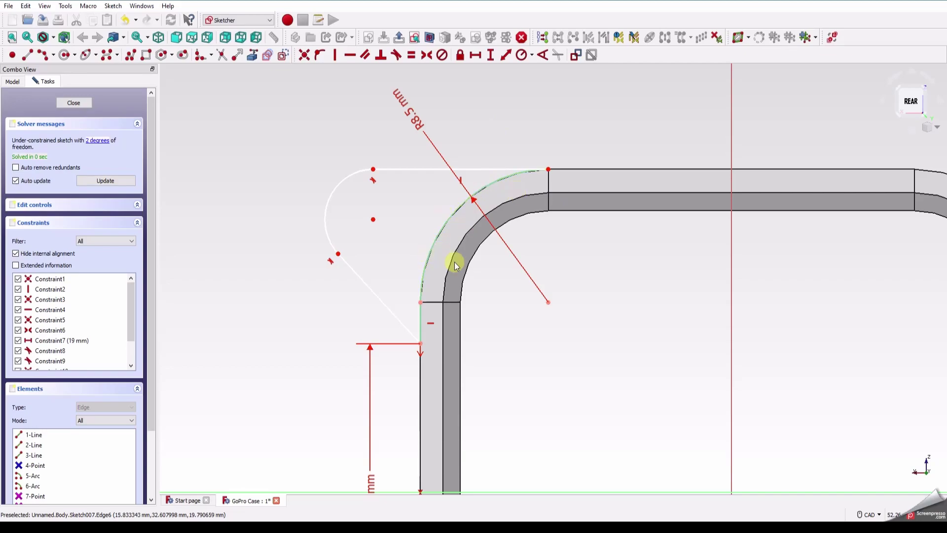
Draw the hole circle centred on the end arc's centre
click(130, 54)
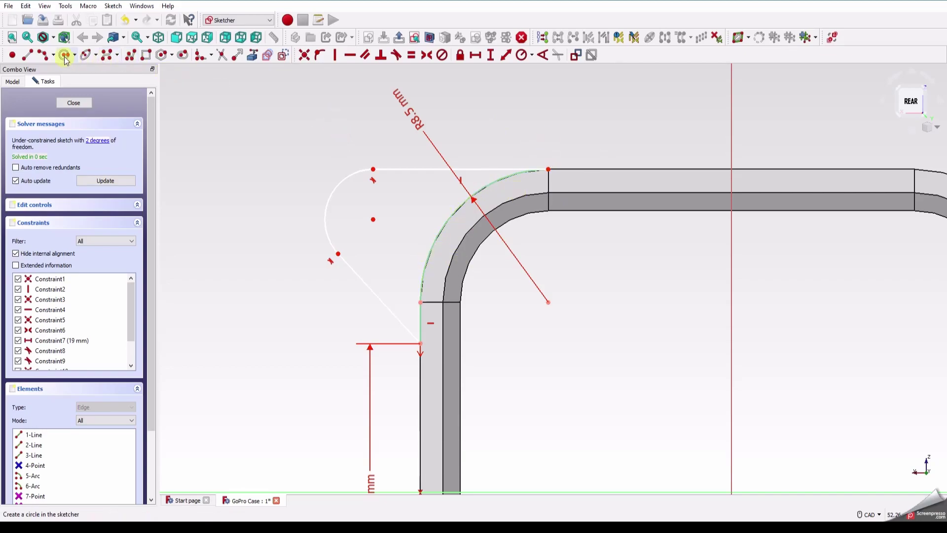
click(373, 219)
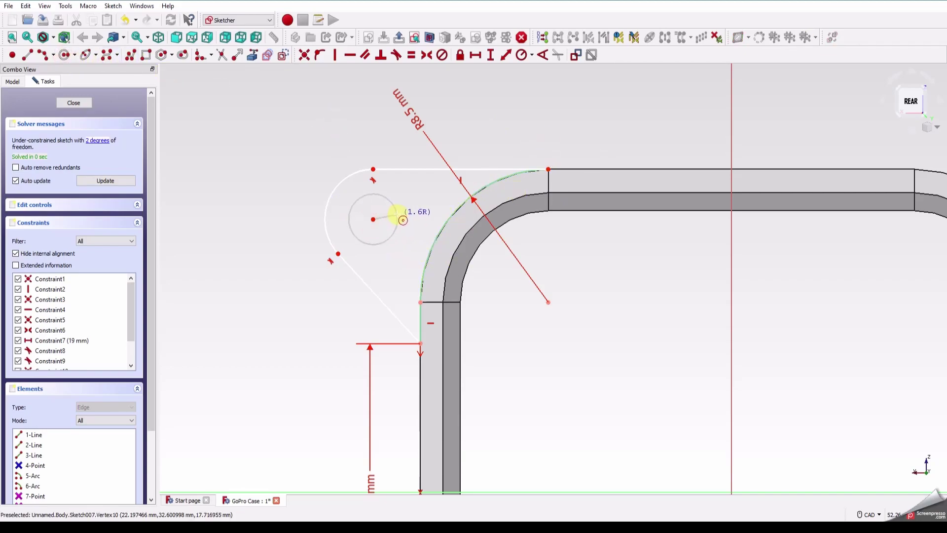
click(396, 212)
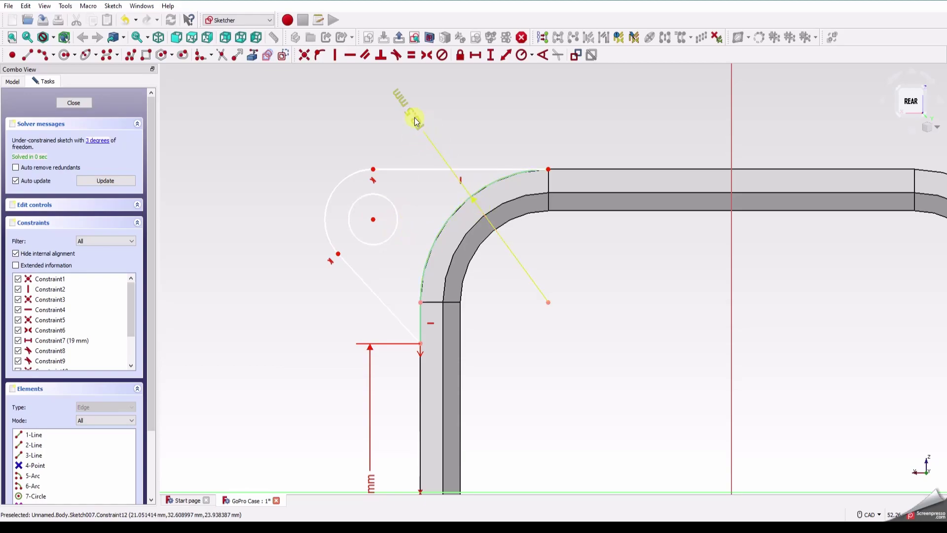
drag(416, 121, 451, 119)
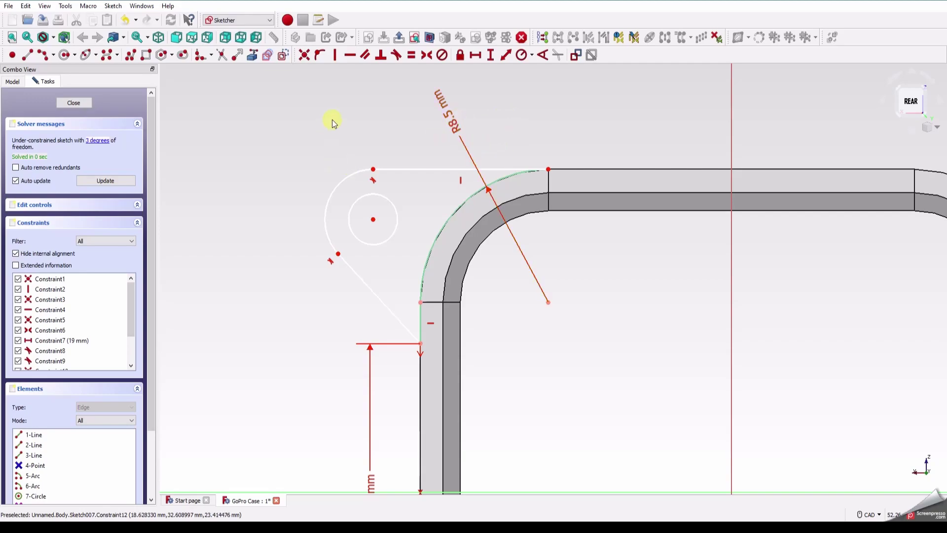
Place the hole centre 4 mm horizontally from the corner arc's lower end
click(373, 219)
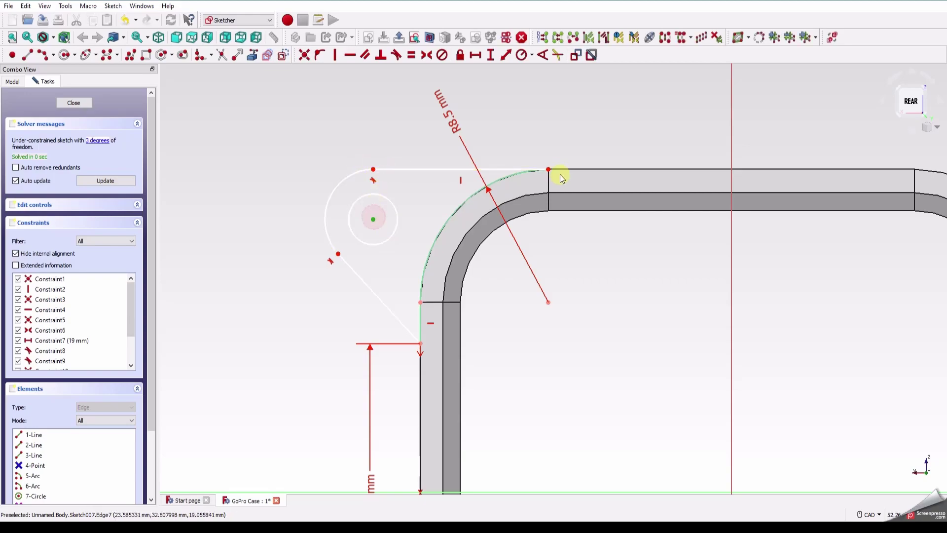
click(422, 304)
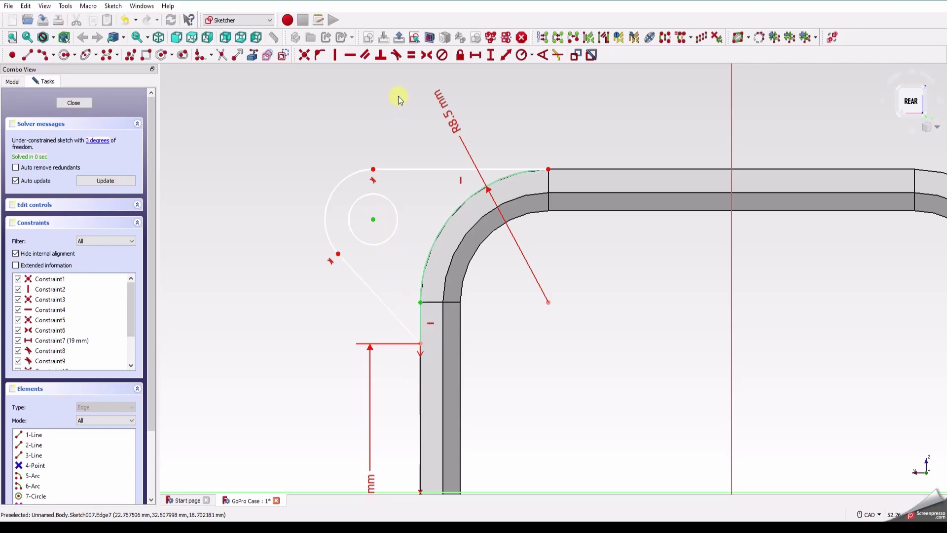
click(476, 55)
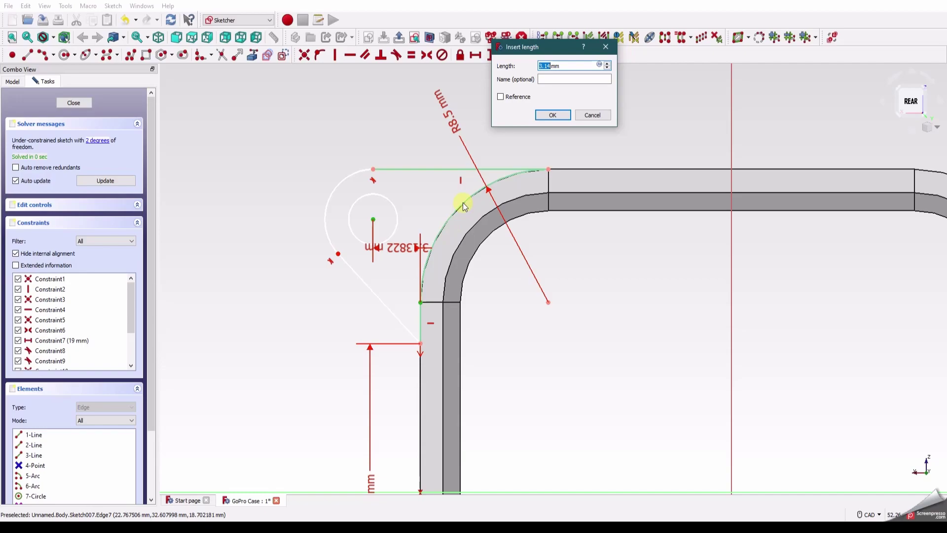
text(4)
key(Return)
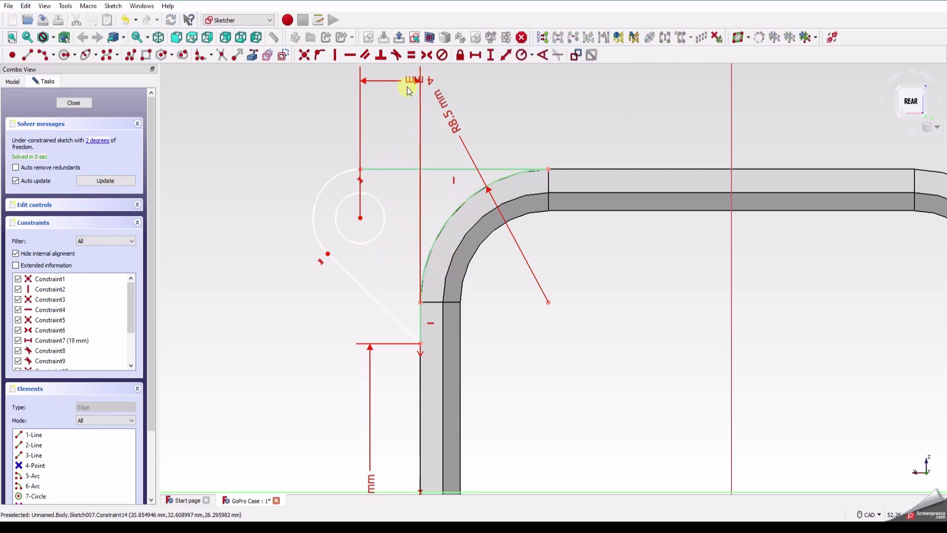
Give the end arc a 4.25 mm radius and the hole a 3.5 mm diameter, then close the sketch
click(330, 183)
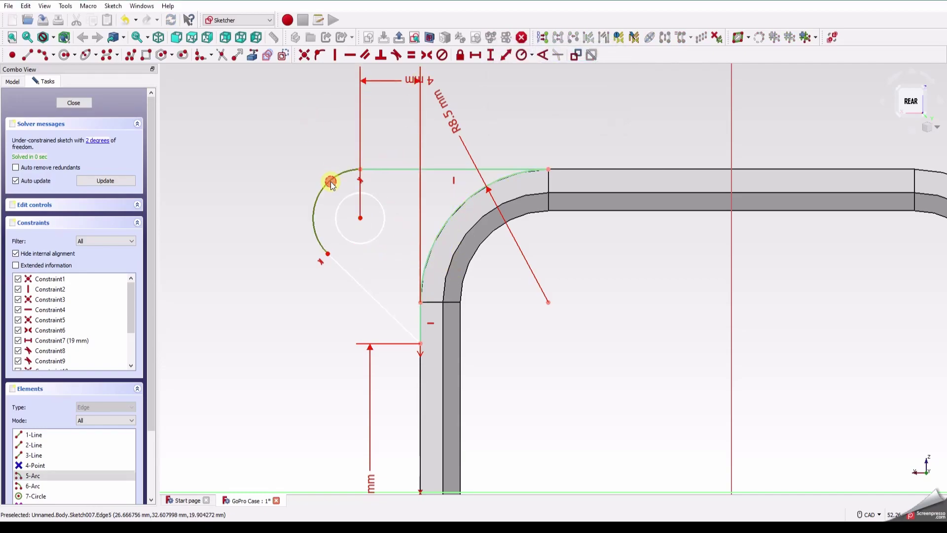
click(522, 55)
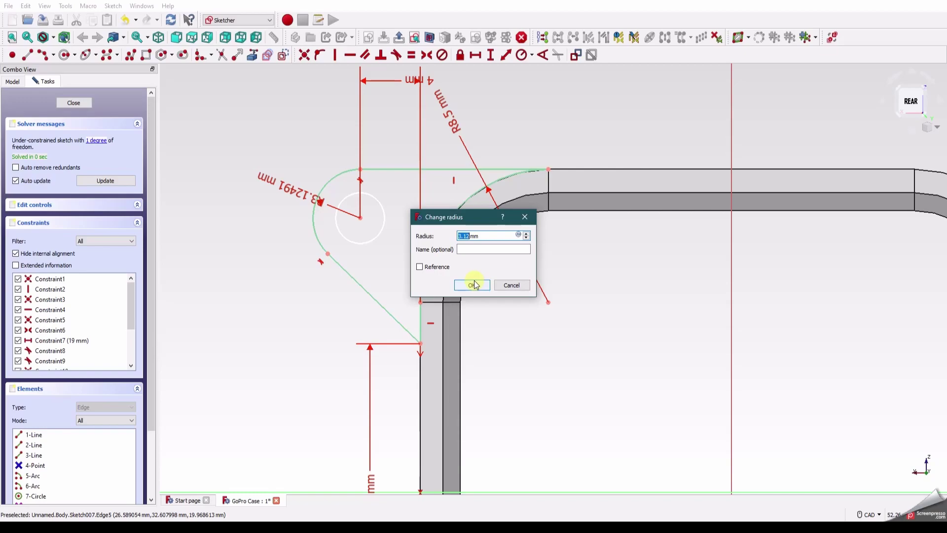
click(473, 285)
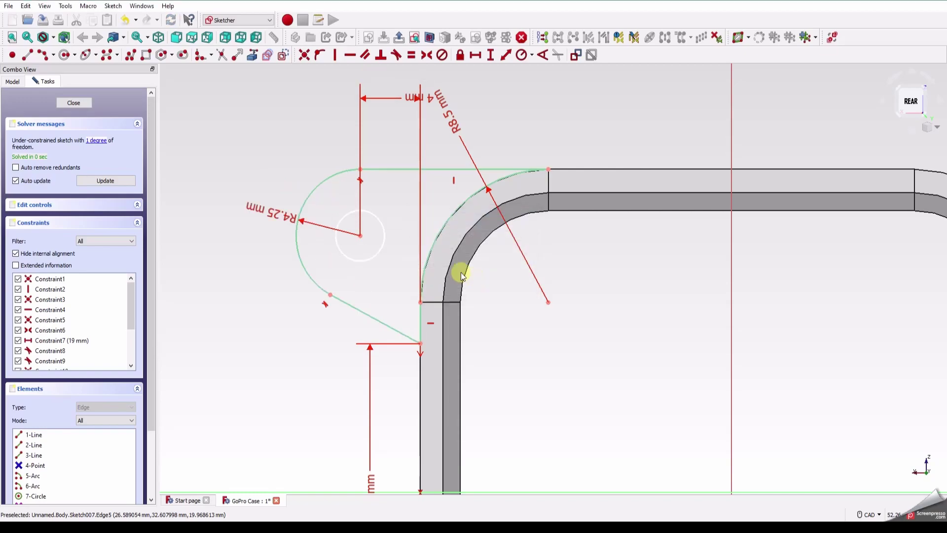
click(346, 254)
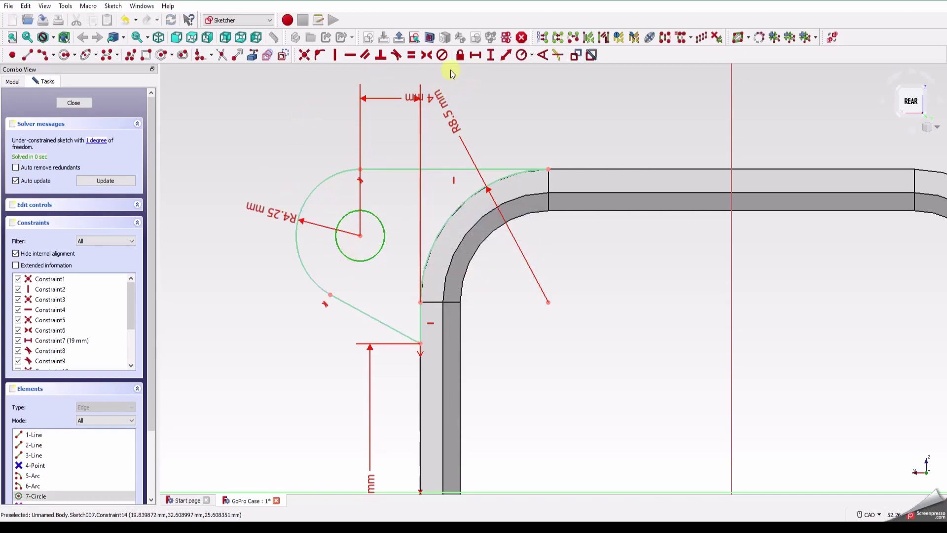
click(533, 56)
click(538, 81)
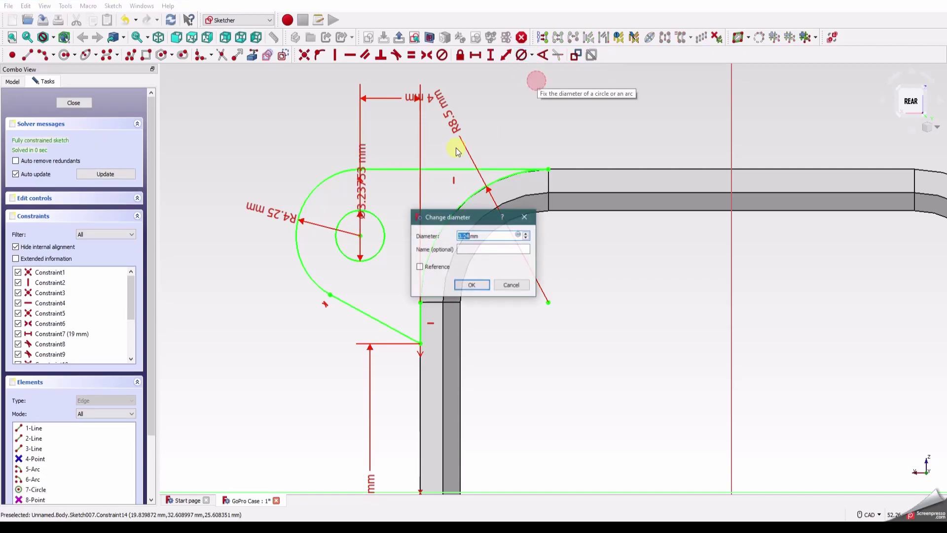
text(3.5)
key(Return)
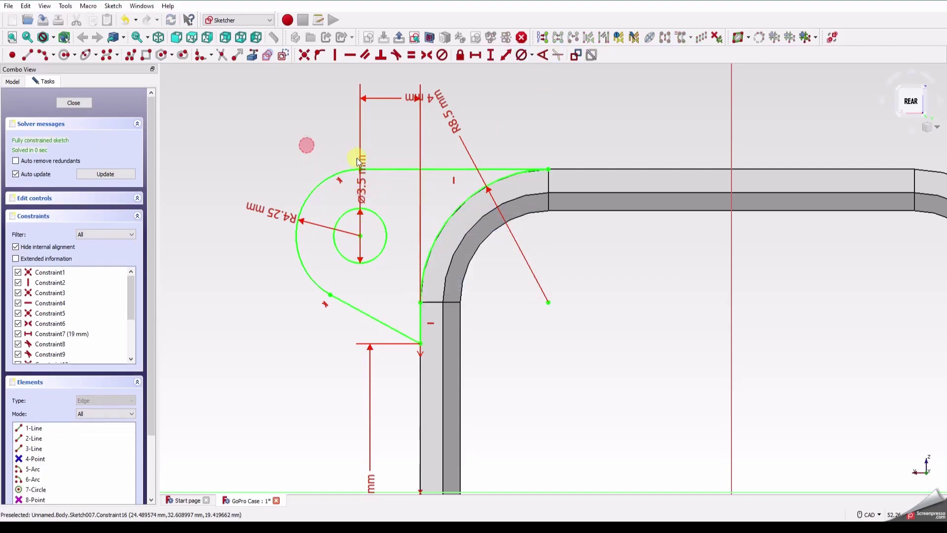
drag(364, 171, 274, 150)
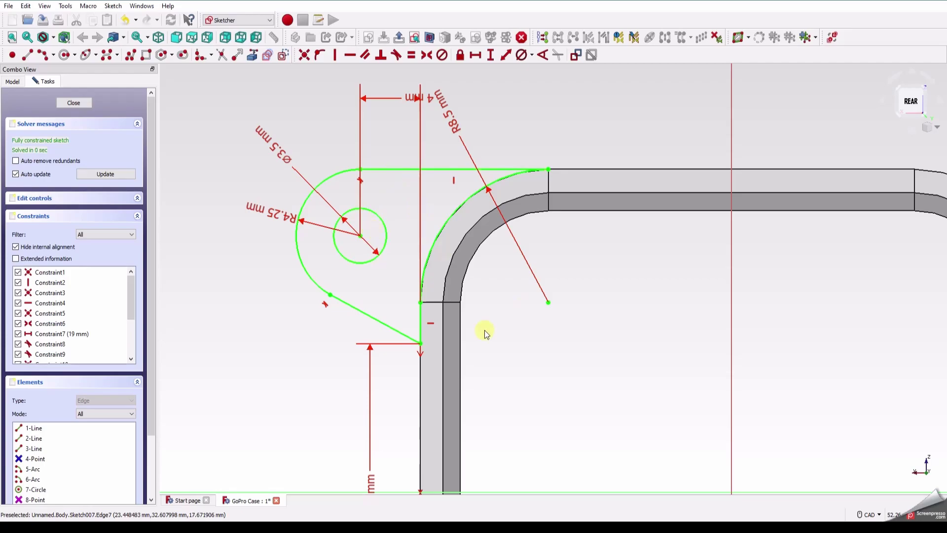
click(82, 104)
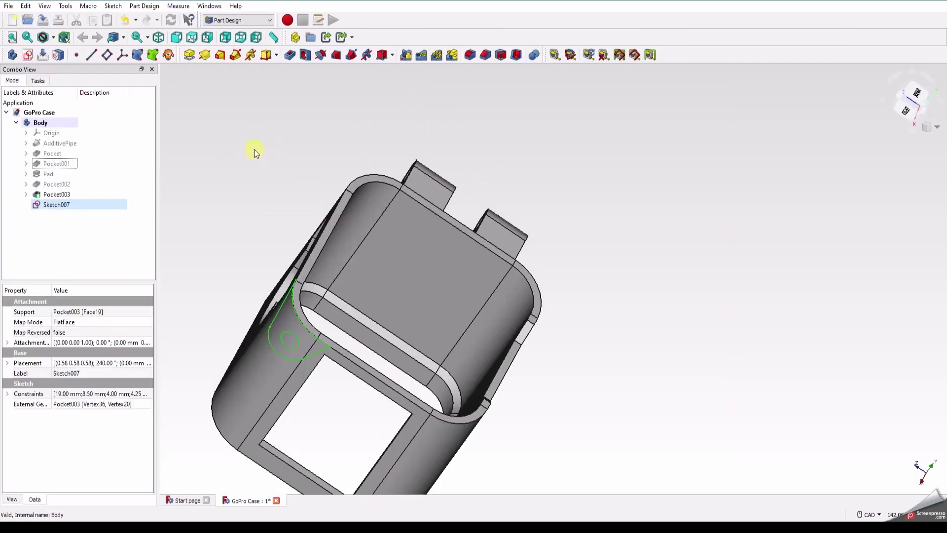
Pad Sketch007 10 mm in the reversed direction to create the holed ear Pad001
click(189, 54)
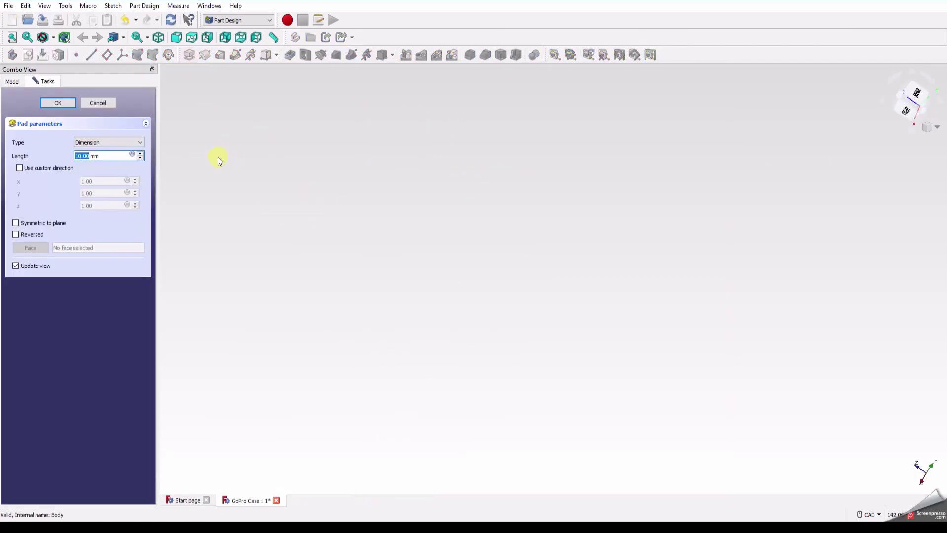
click(31, 236)
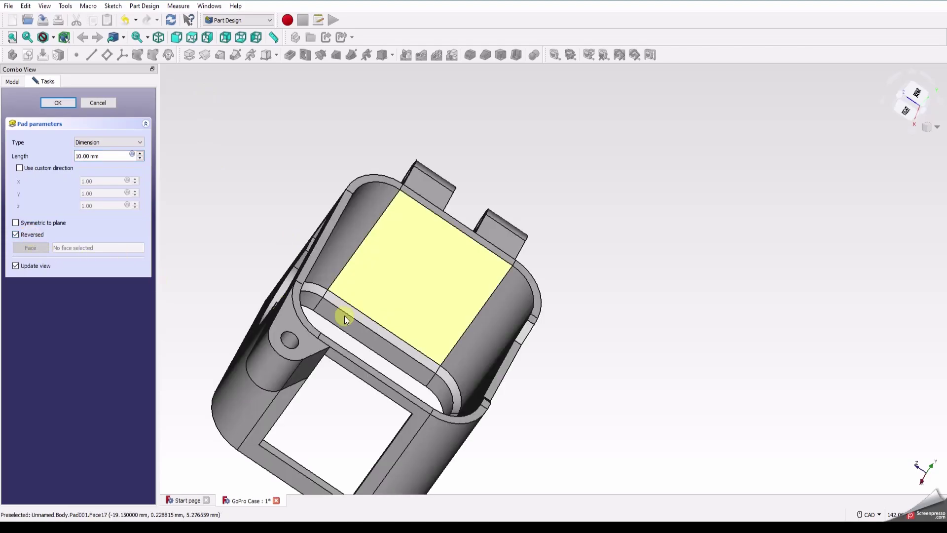
middle_drag(271, 387, 326, 271)
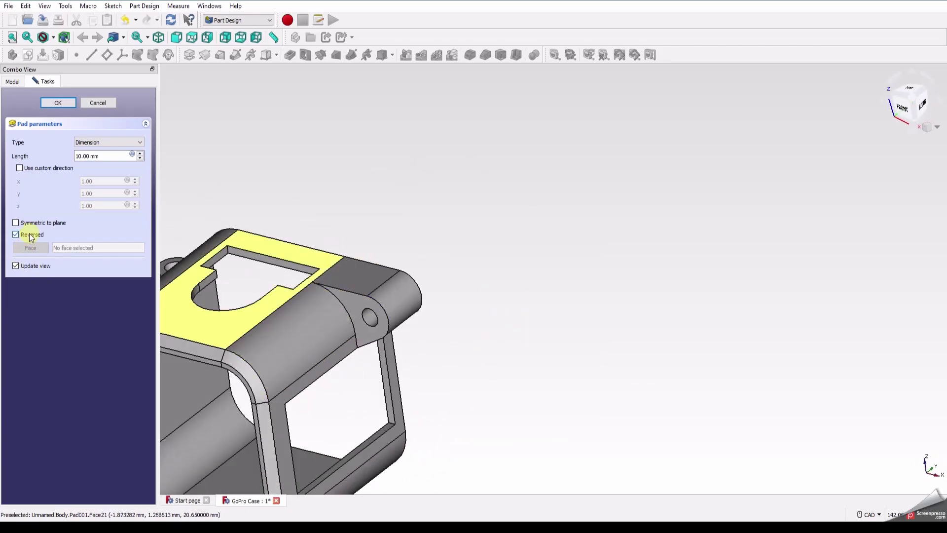
mouse_move(411, 259)
middle_down()
mouse_move(414, 298)
mouse_move(404, 264)
middle_up()
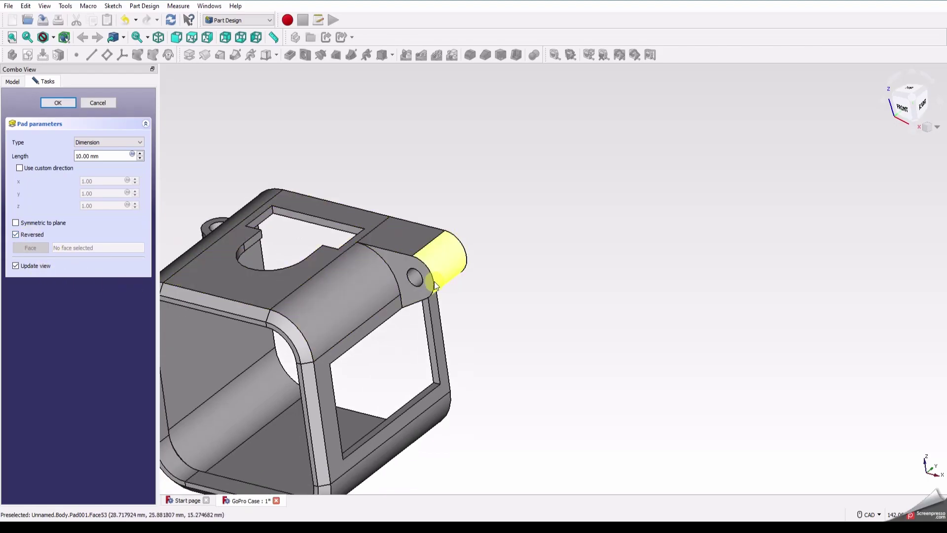
double_click(112, 156)
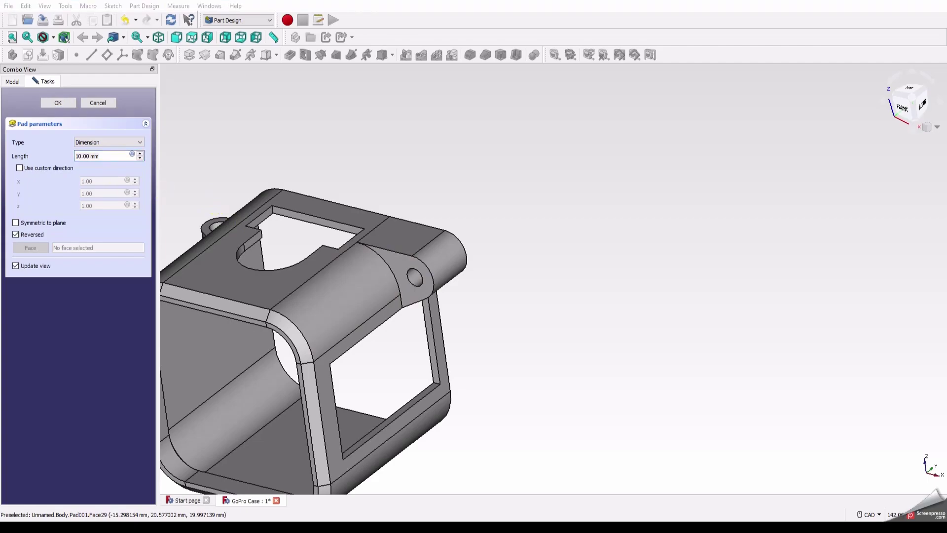
double_click(111, 157)
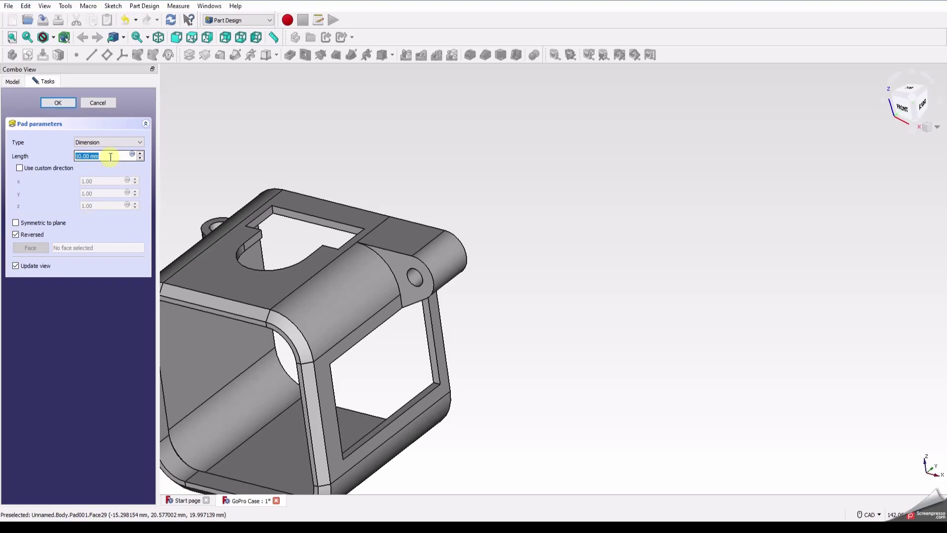
key(Return)
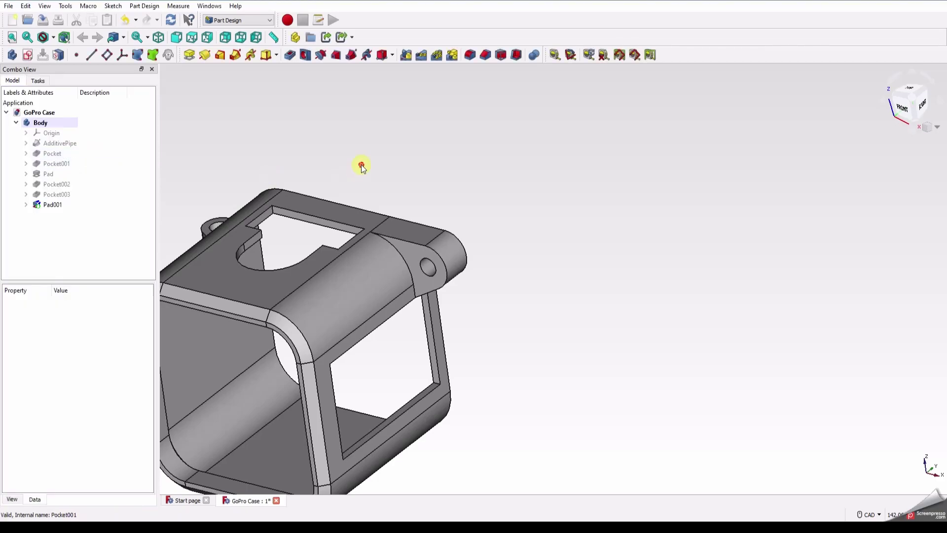
Orbit to the ear's outer side and create a sketch on its flat face
scroll(488, 208, down, 3)
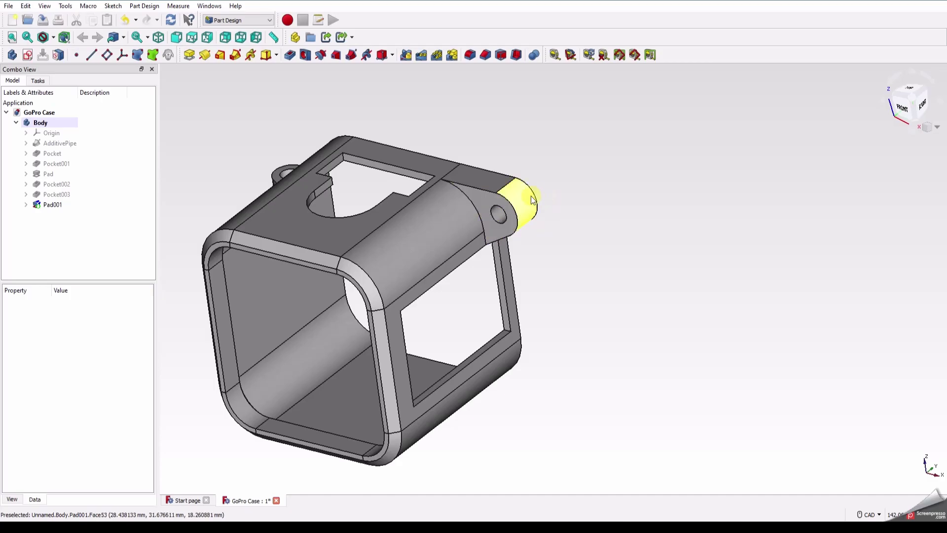
middle_drag(535, 200, 524, 184)
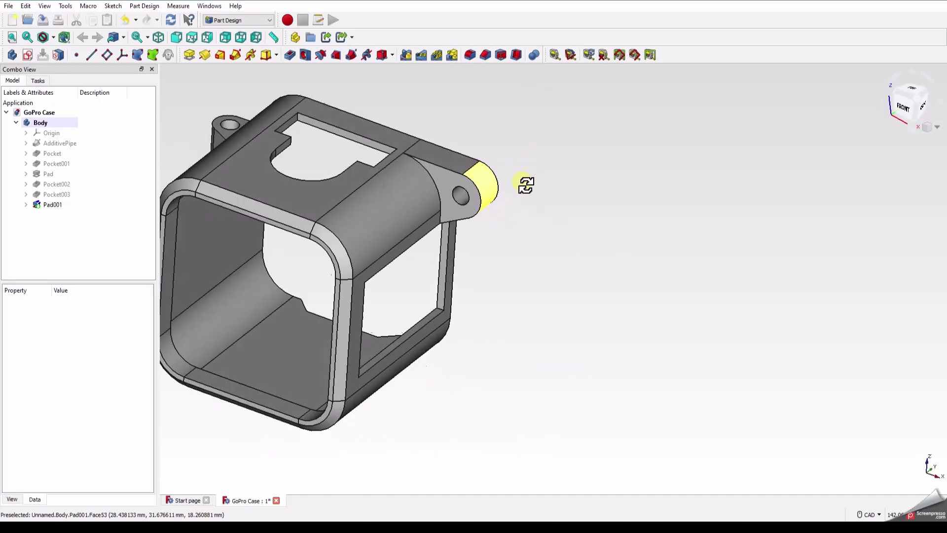
click(455, 182)
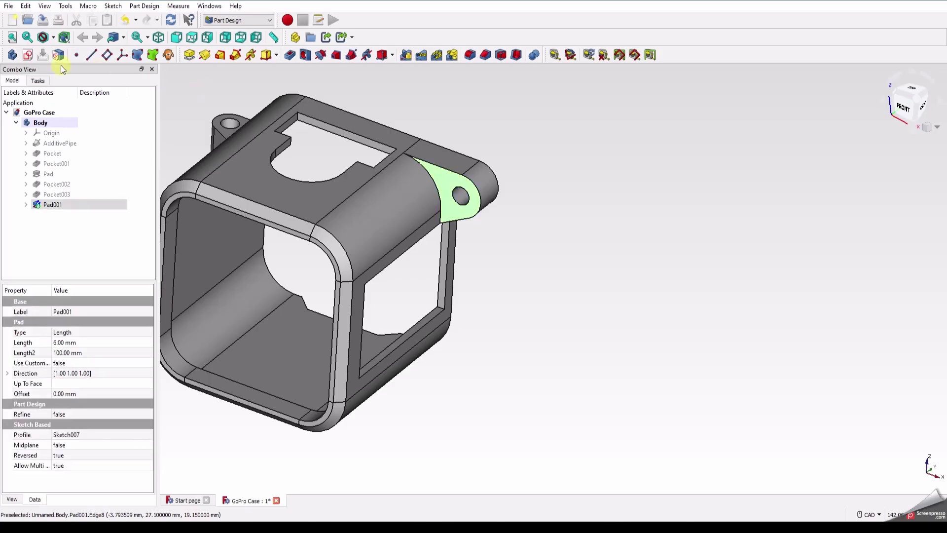
click(39, 59)
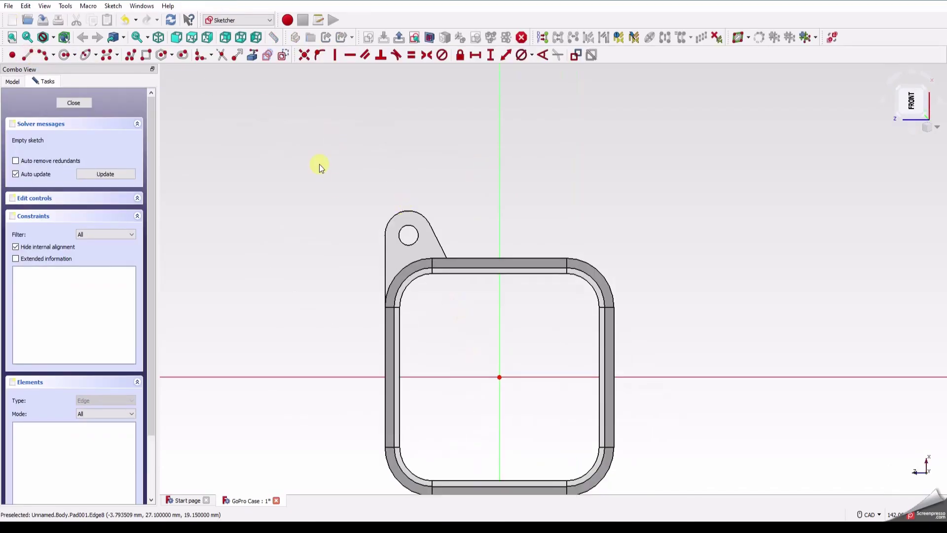
Link the ear hole's edge as external geometry and draw a hexagon centred on it
scroll(410, 238, up, 5)
click(252, 55)
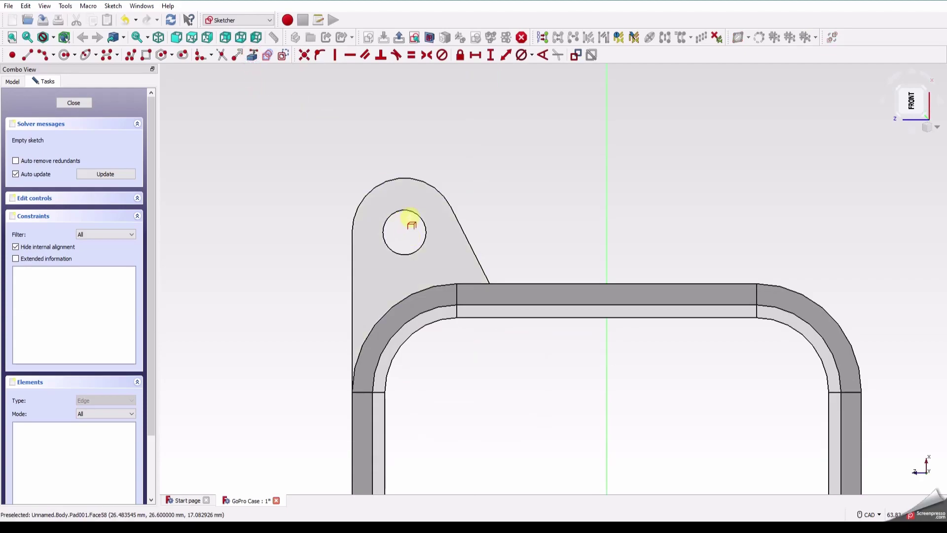
click(413, 212)
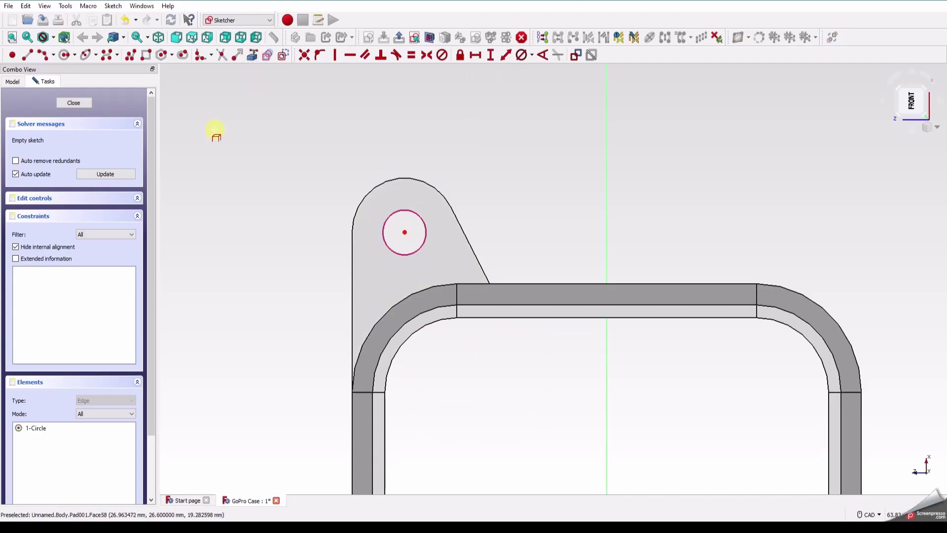
click(163, 55)
click(404, 233)
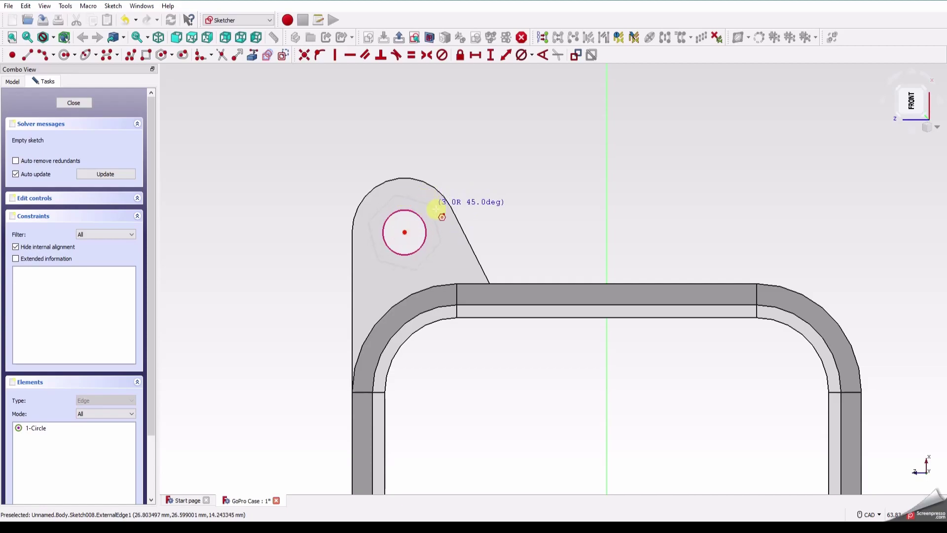
click(404, 193)
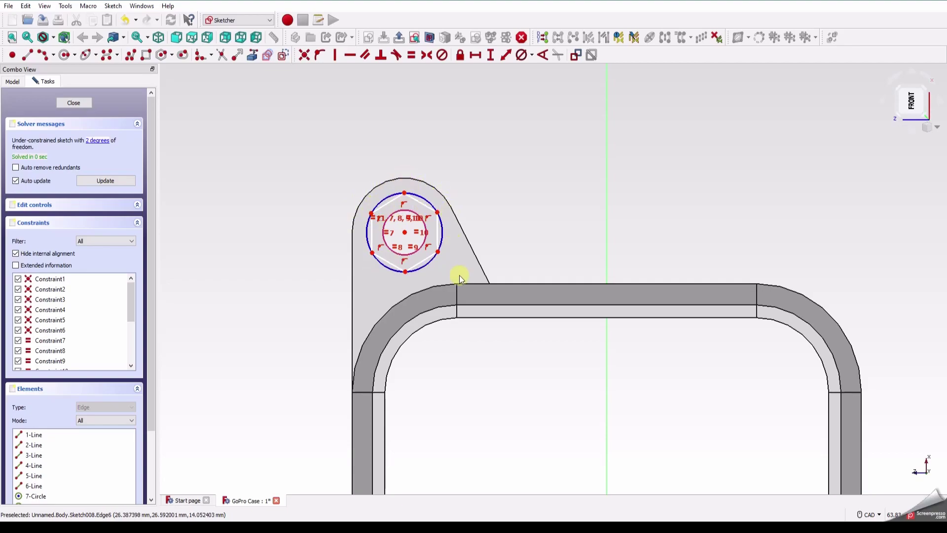
Constrain the hexagon's left edge vertical and enlarge the hexagon around the hole
click(371, 232)
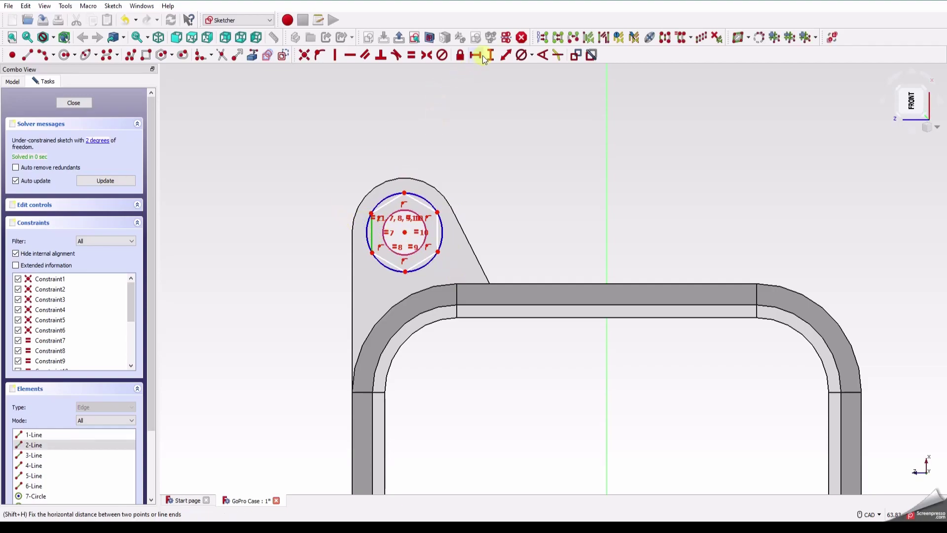
click(335, 55)
click(431, 138)
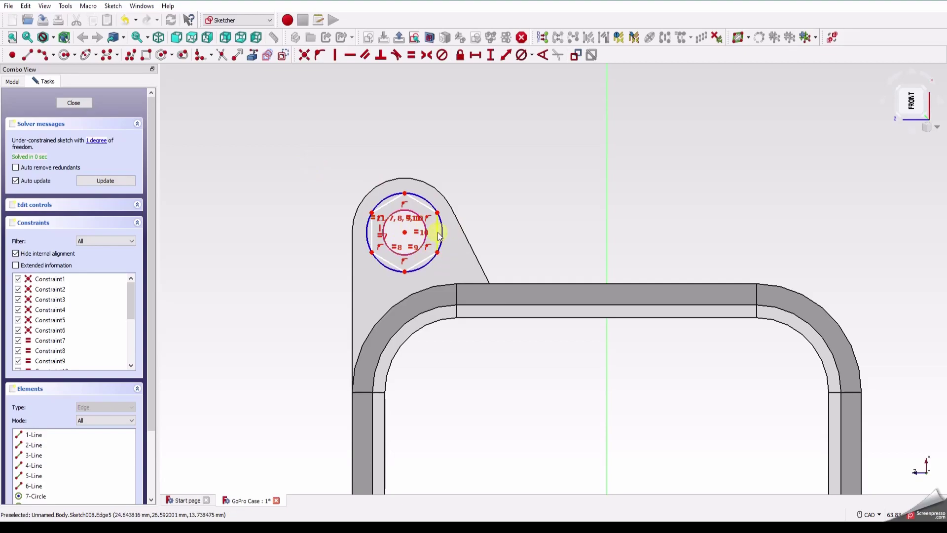
mouse_move(443, 218)
mouse_down()
mouse_move(446, 230)
mouse_move(436, 215)
mouse_up()
click(321, 163)
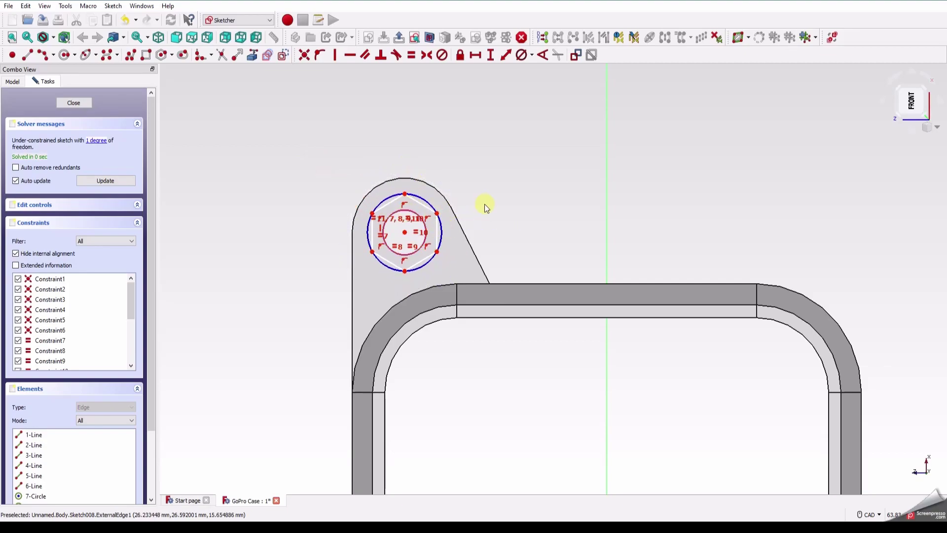
Set the hexagon's width across the flats to 5.7 mm and close Sketch008
click(372, 213)
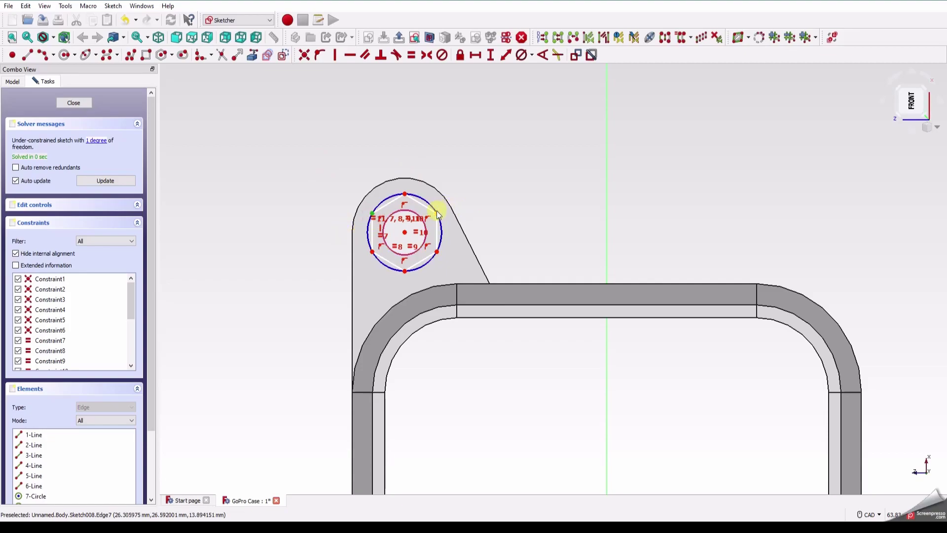
click(438, 213)
click(475, 55)
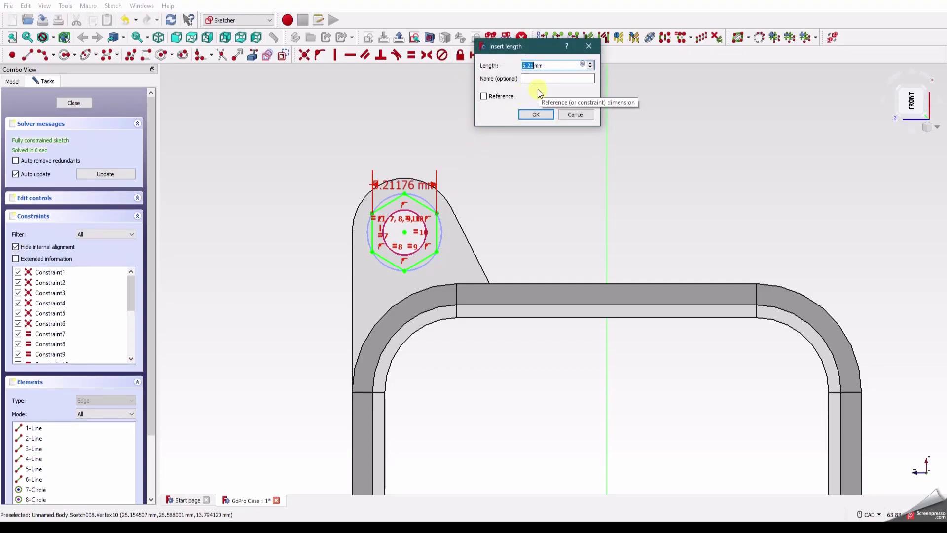
text(5.7)
click(536, 114)
drag(419, 183, 503, 143)
click(74, 102)
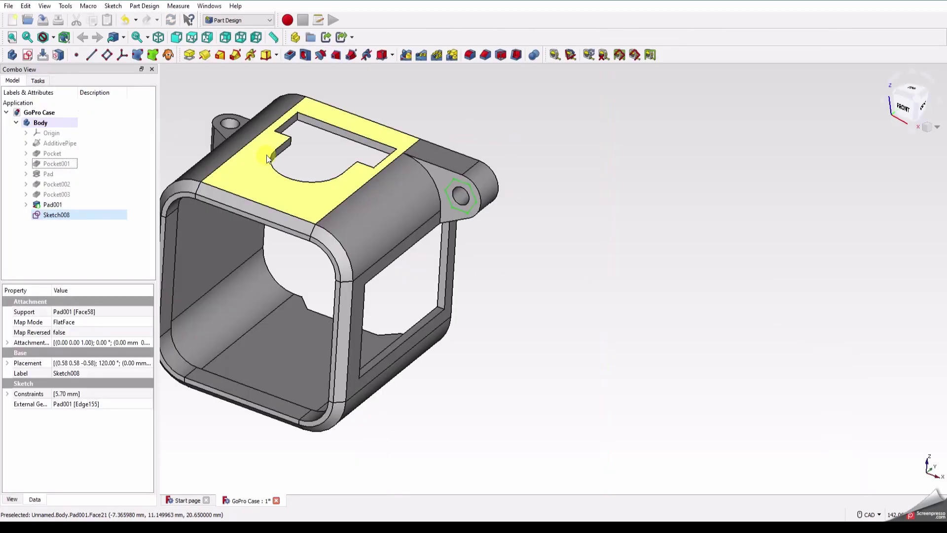
Pocket the Sketch008 hexagon 2.5 mm deep into the ear as a nut recess
click(291, 55)
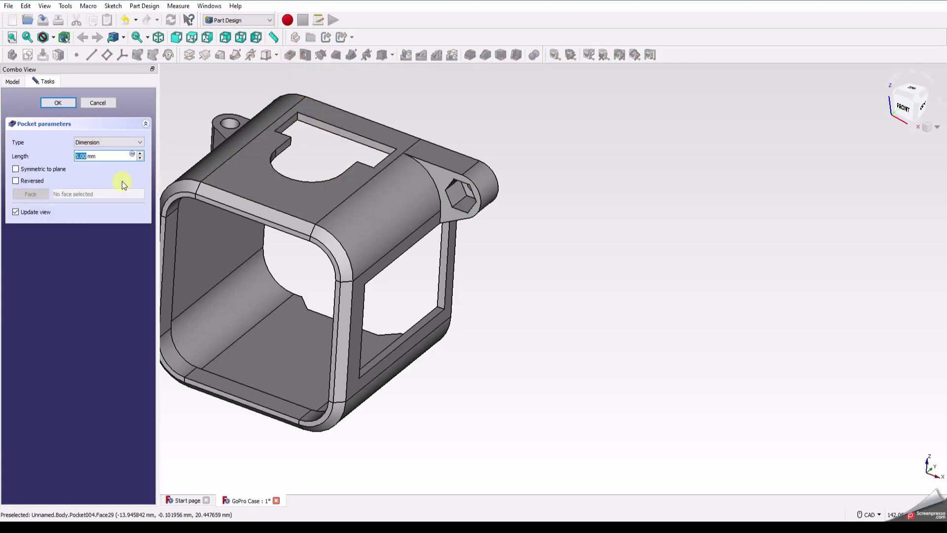
triple_click(110, 155)
key(Return)
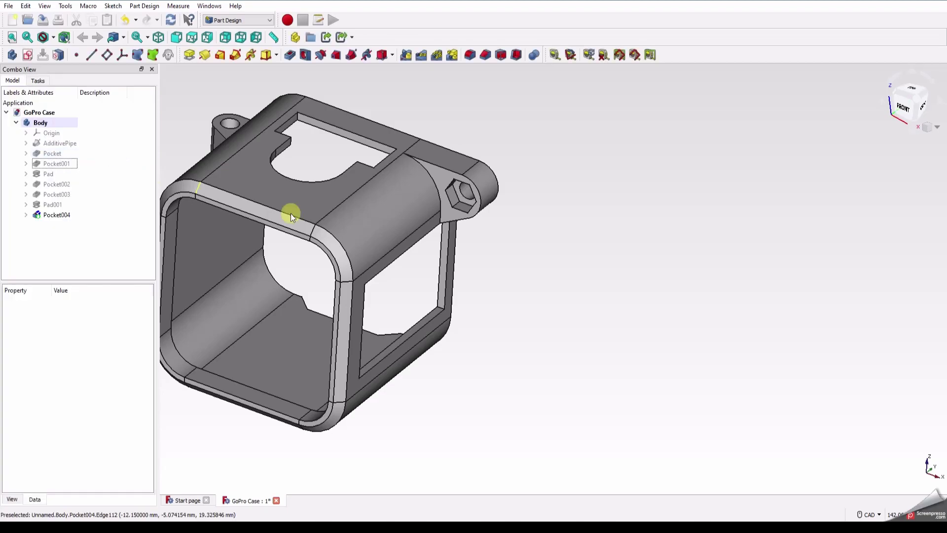
middle_drag(434, 235, 522, 311)
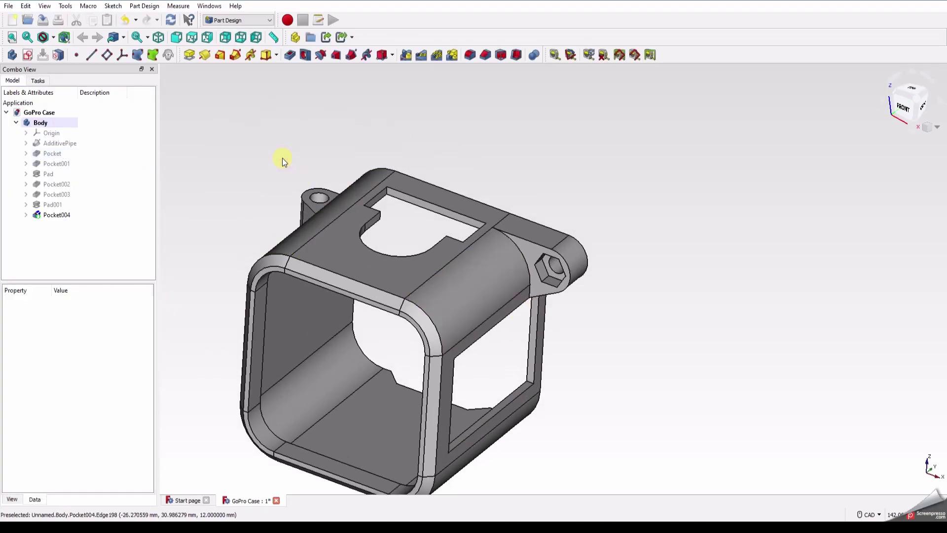
Switch to an isometric, fit-all view and orbit around the case to inspect it
click(937, 127)
click(930, 158)
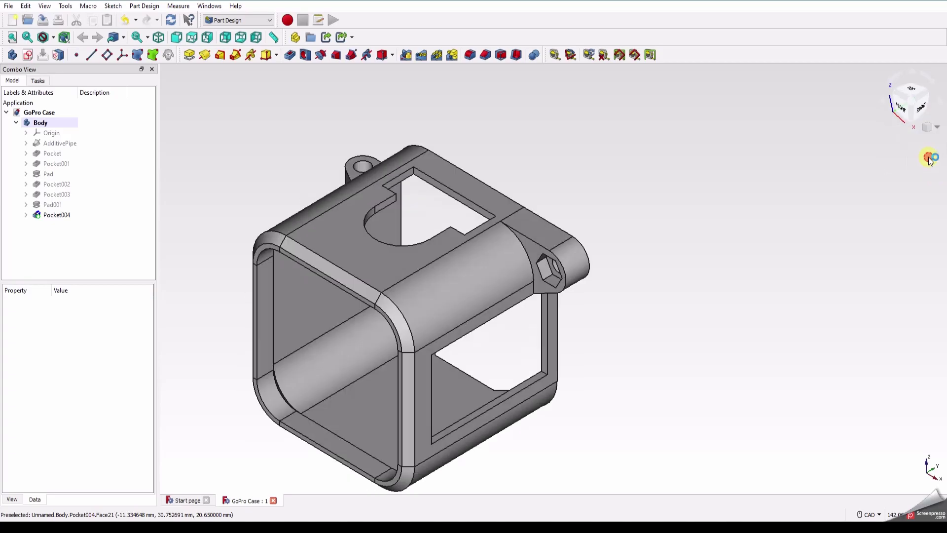
click(12, 37)
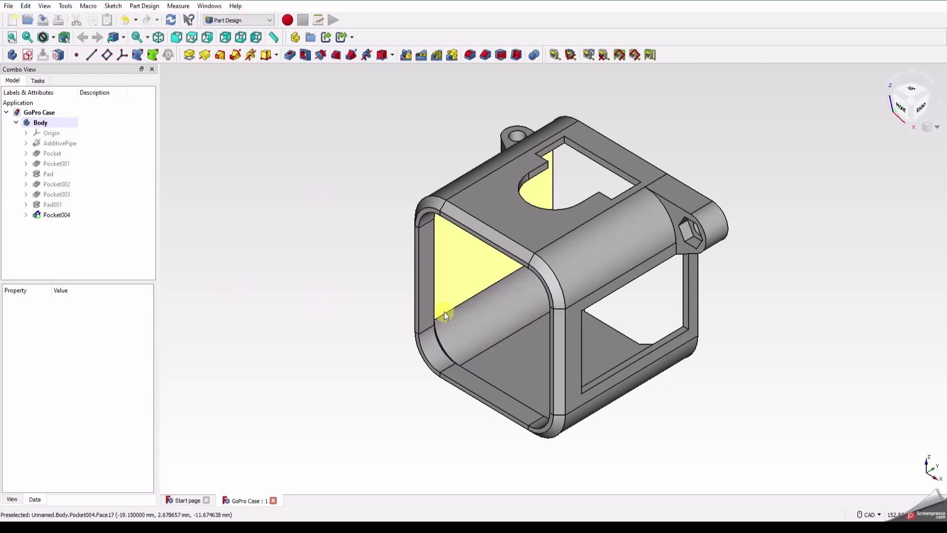
middle_drag(330, 381, 533, 277)
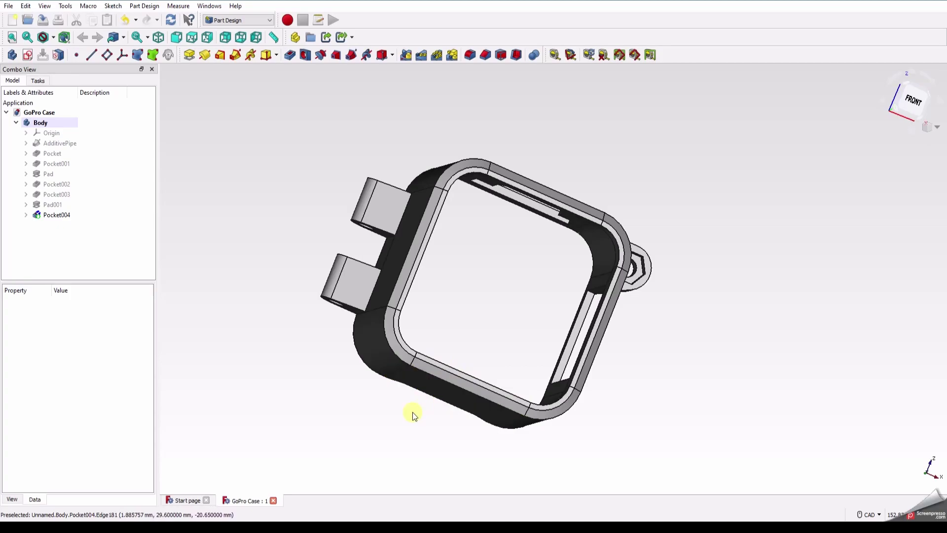
middle_drag(415, 413, 495, 401)
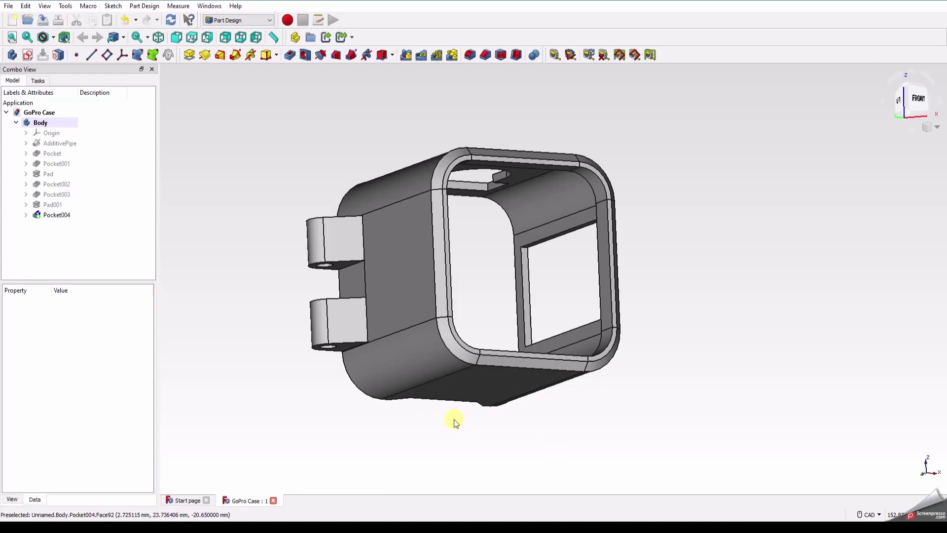
middle_drag(461, 410, 418, 399)
click(259, 241)
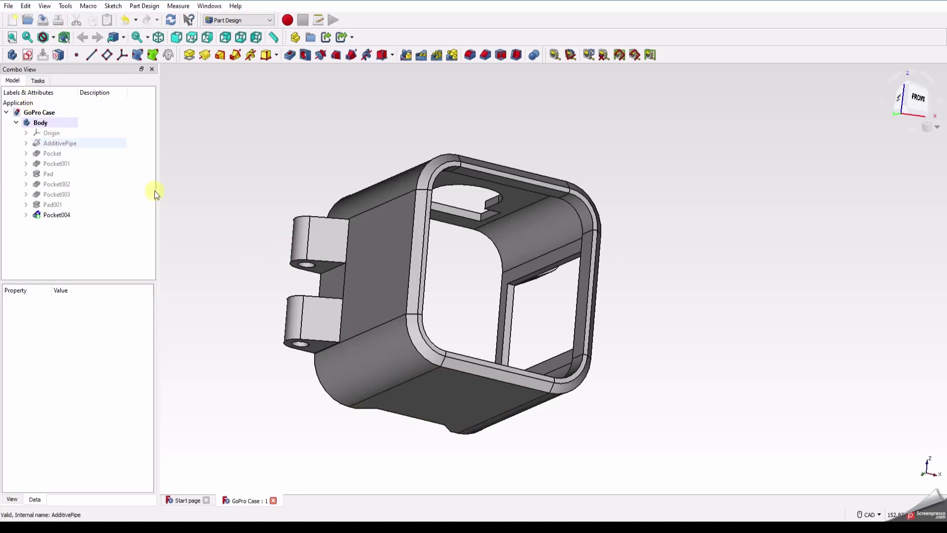
Create a new sketch on the XZ_Plane
click(27, 55)
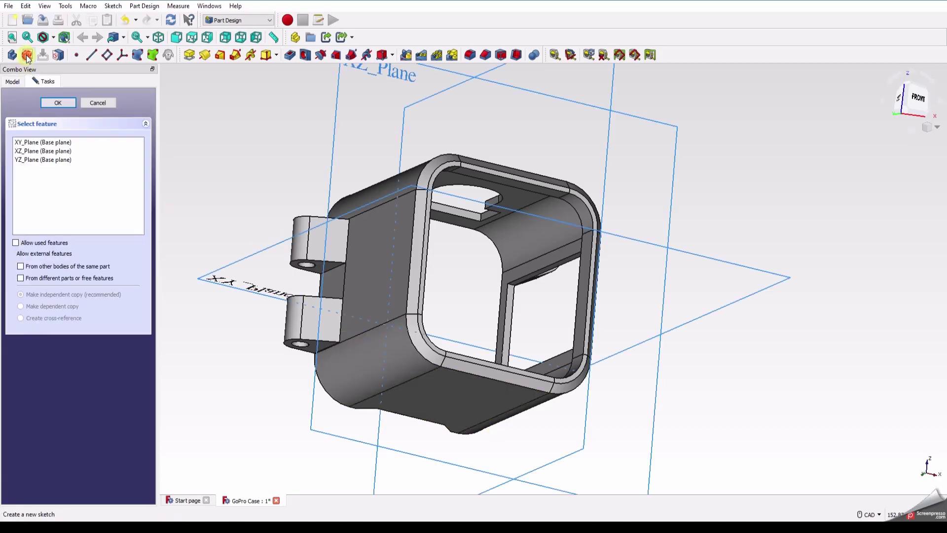
middle_drag(224, 144, 391, 122)
click(399, 115)
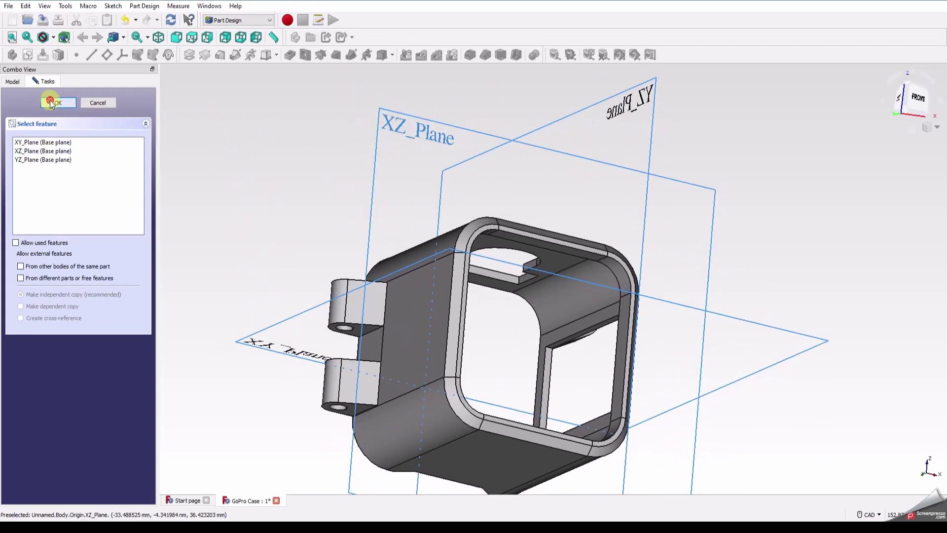
click(67, 105)
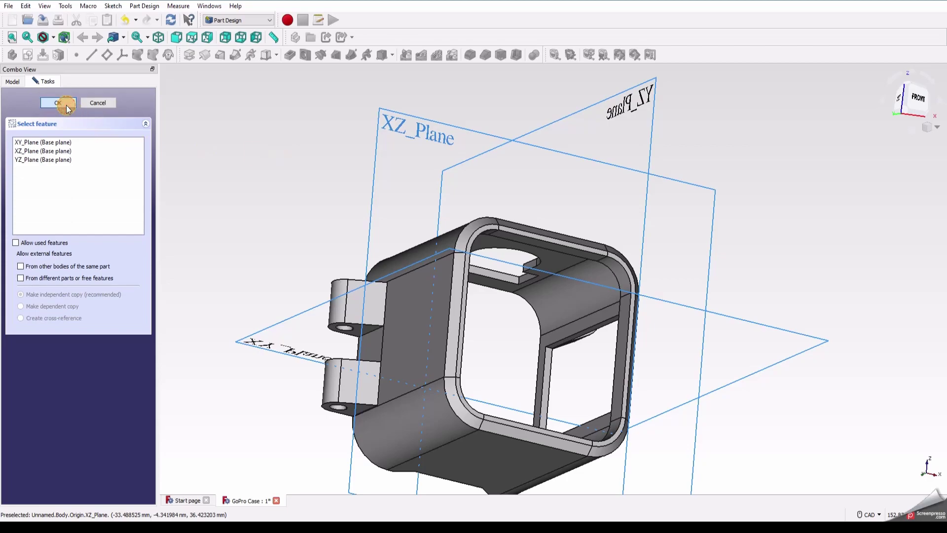
click(426, 130)
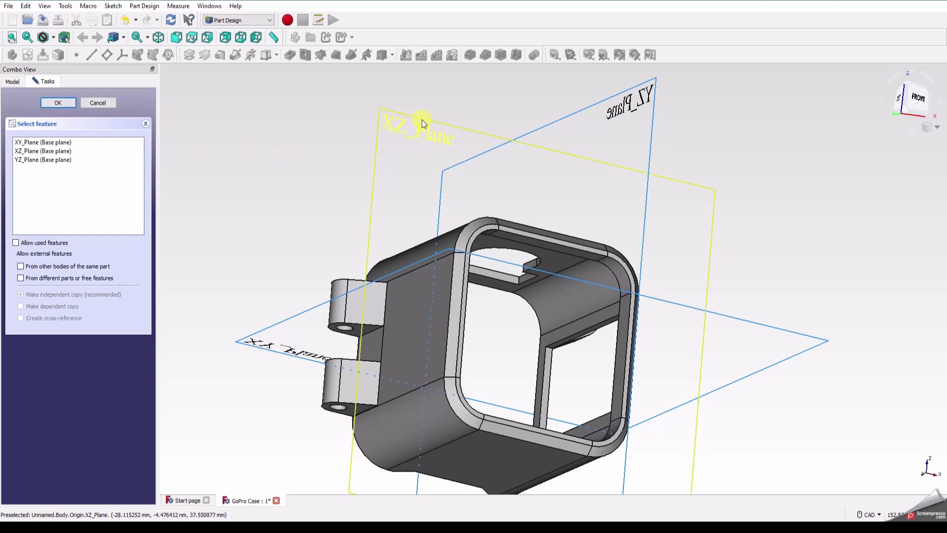
click(423, 119)
click(62, 103)
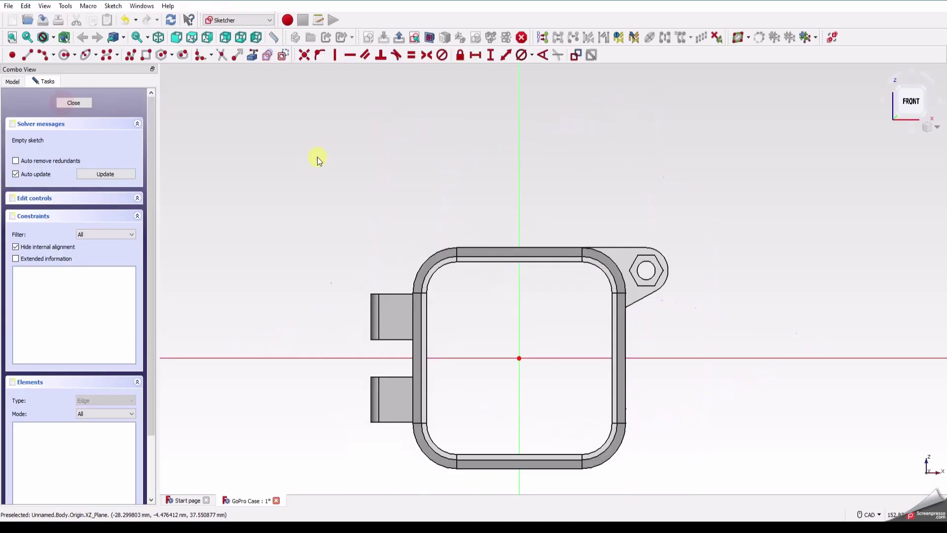
Link the bottom edge's left corner point into the sketch as external geometry
middle_drag(337, 256, 264, 132)
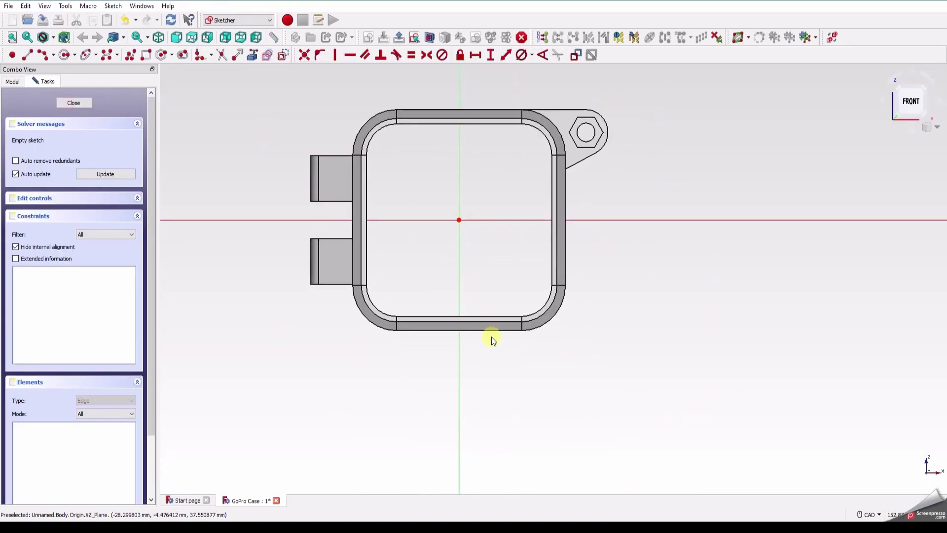
scroll(492, 337, up, 4)
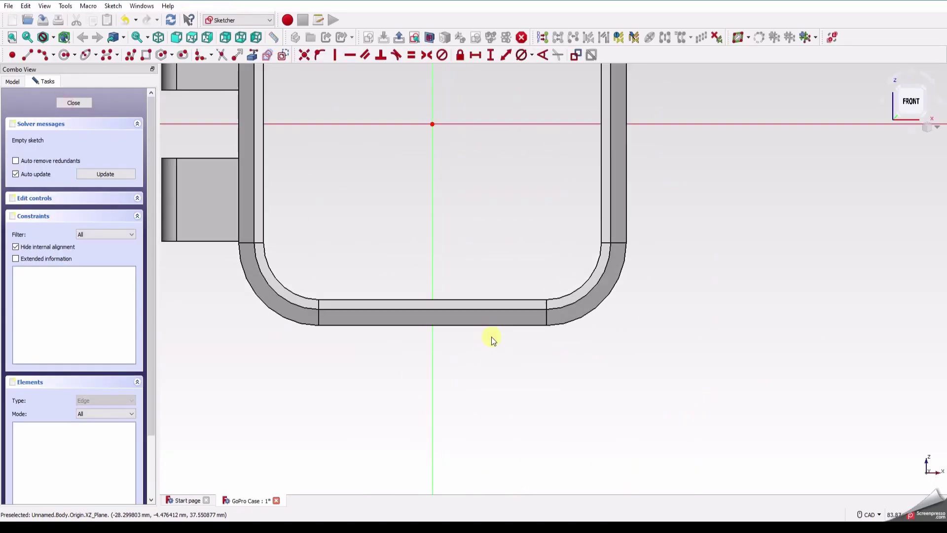
click(253, 55)
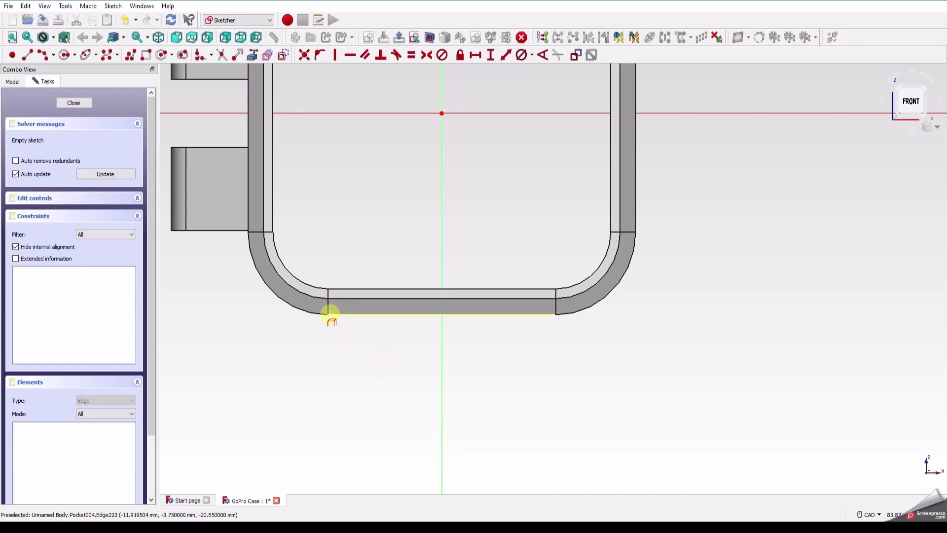
click(328, 314)
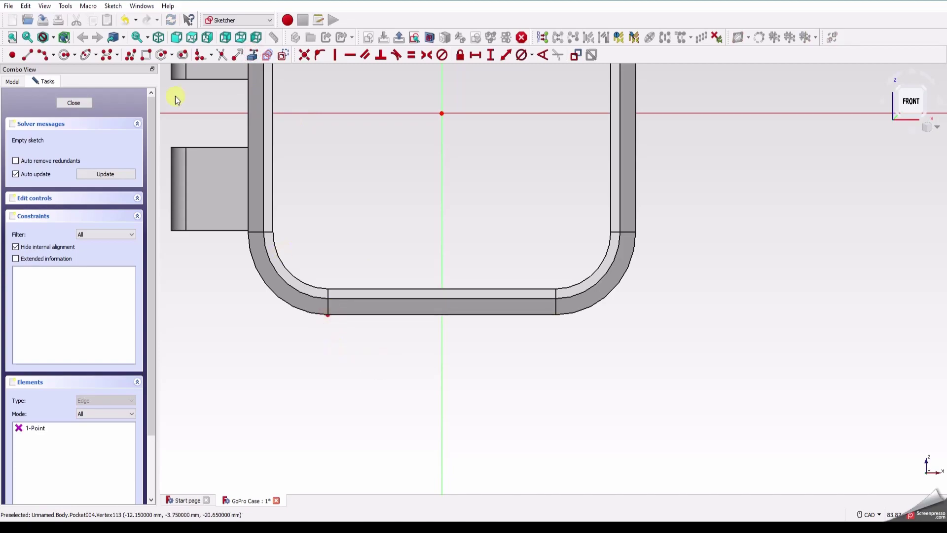
Draw a closed eight-segment inverted-T polyline hanging from the case's bottom edge
click(108, 56)
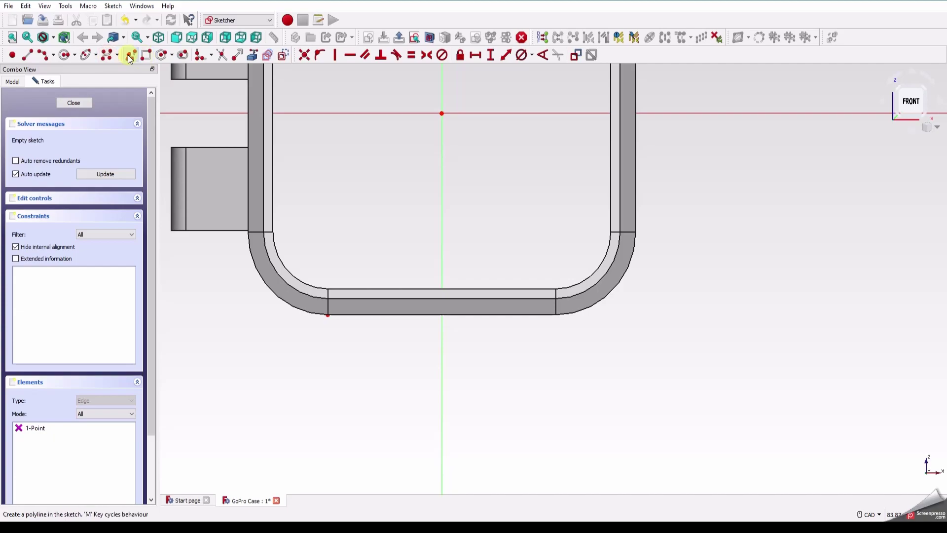
click(409, 315)
click(481, 314)
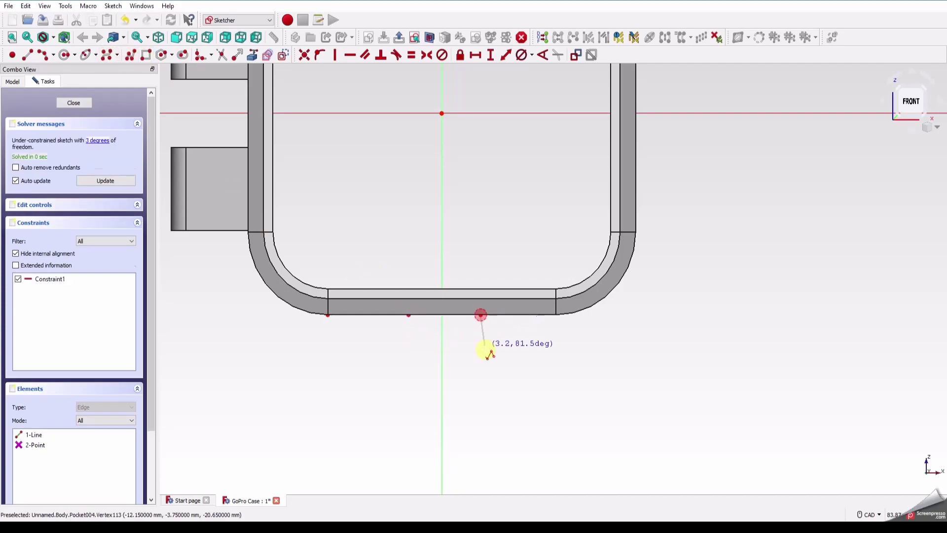
click(481, 380)
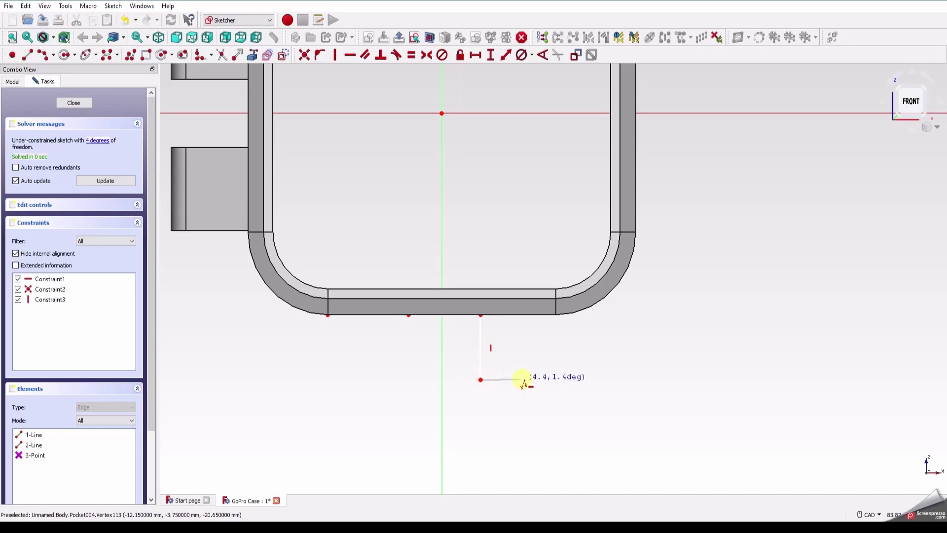
click(522, 380)
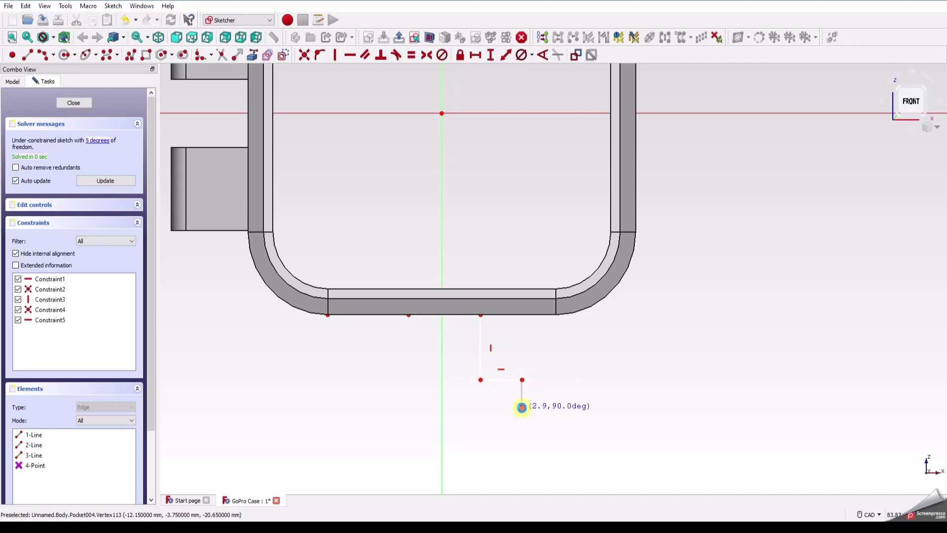
click(522, 407)
click(361, 408)
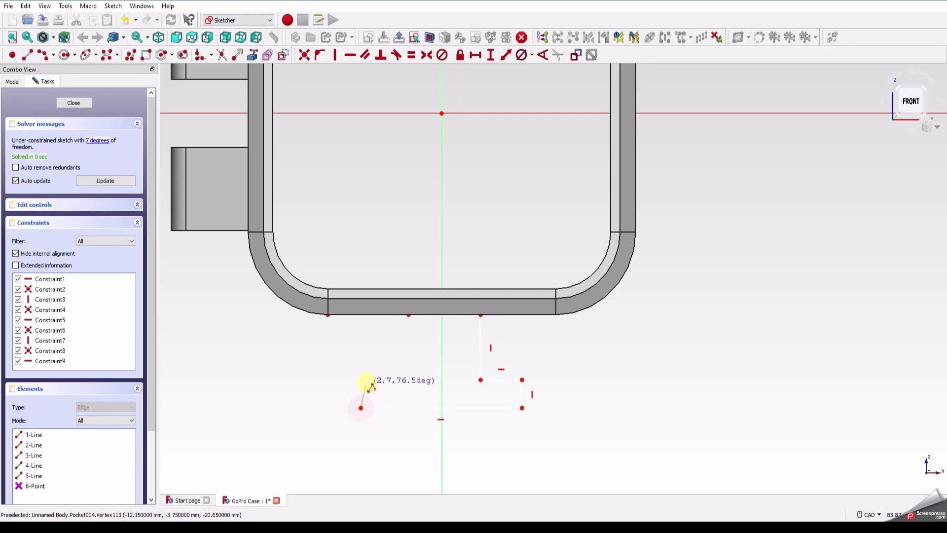
click(362, 379)
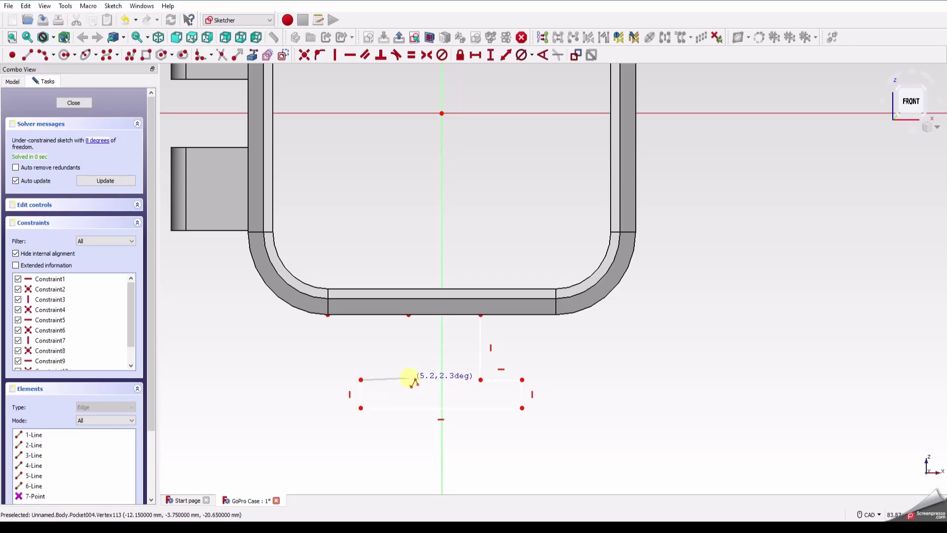
click(410, 380)
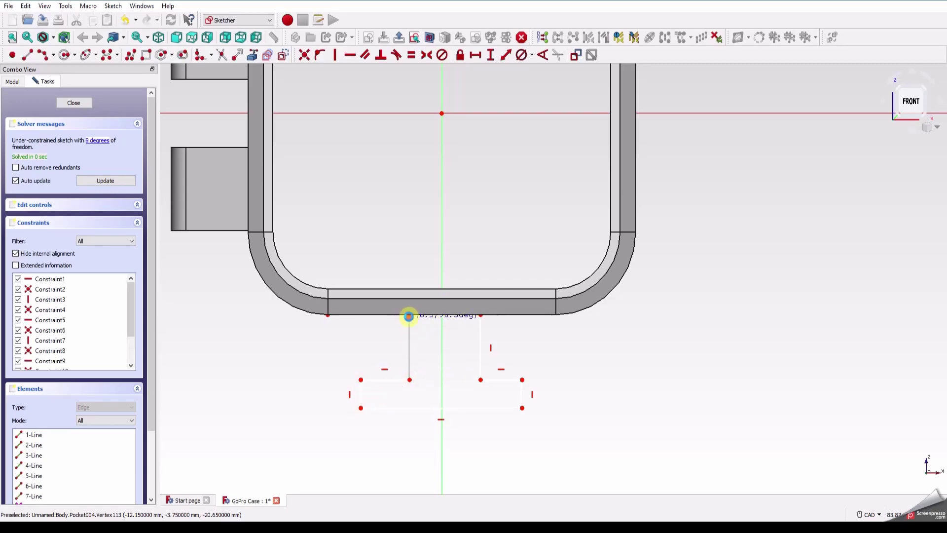
click(409, 316)
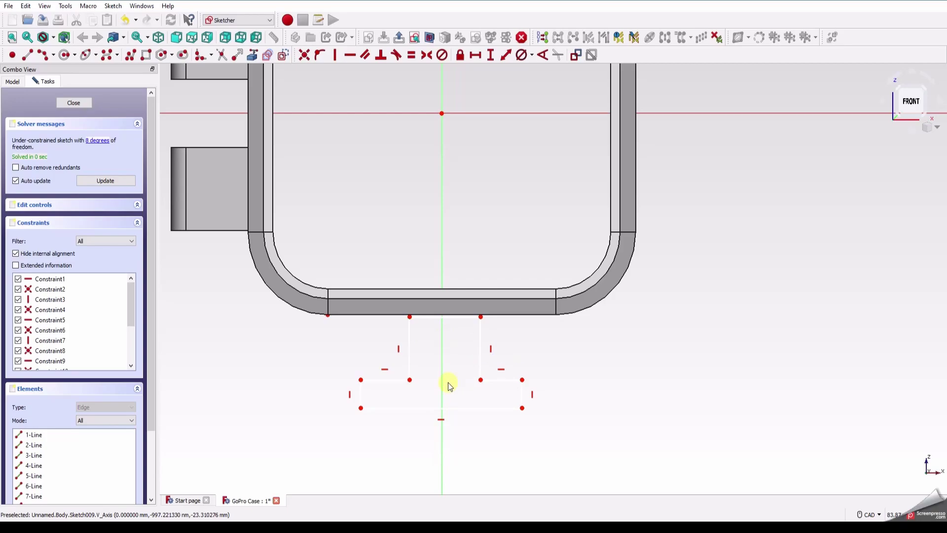
Level the stem tops with the corner point and make them symmetric about the vertical axis
click(409, 317)
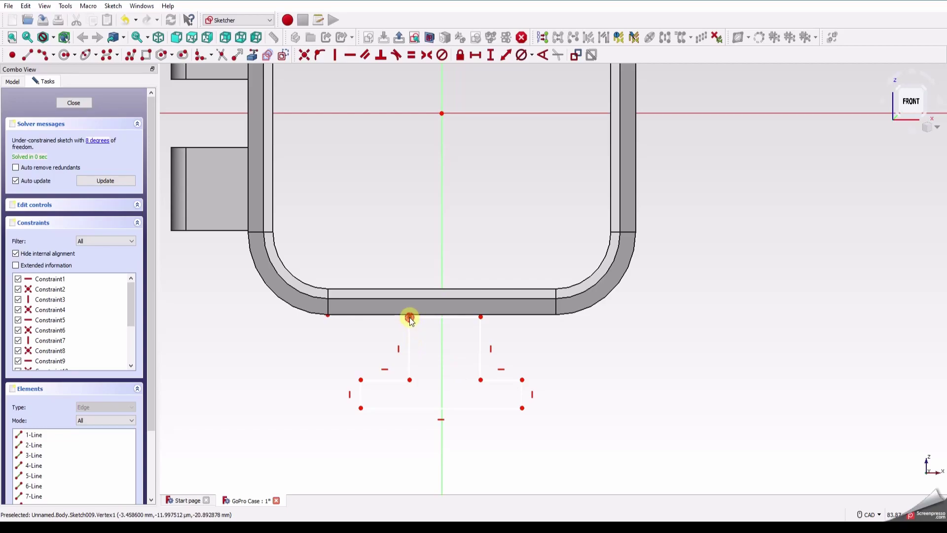
click(329, 317)
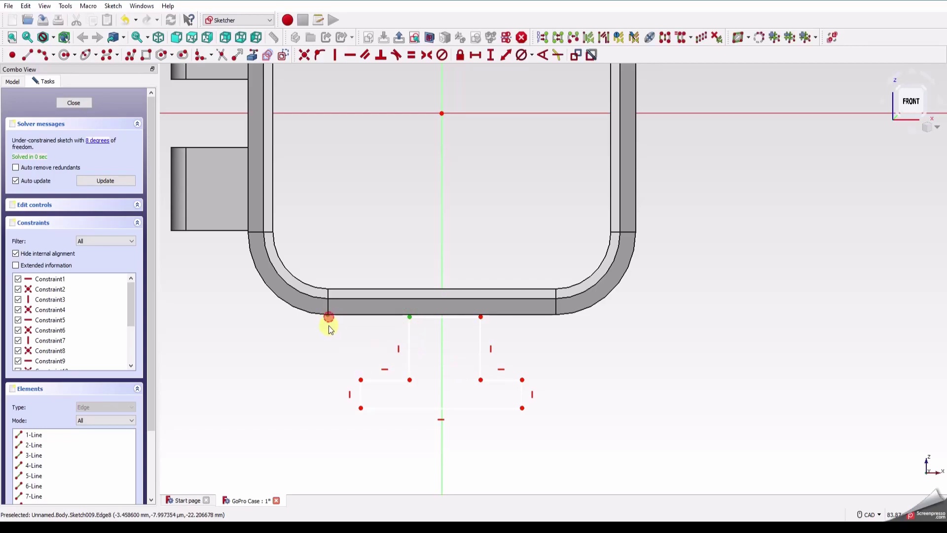
click(350, 55)
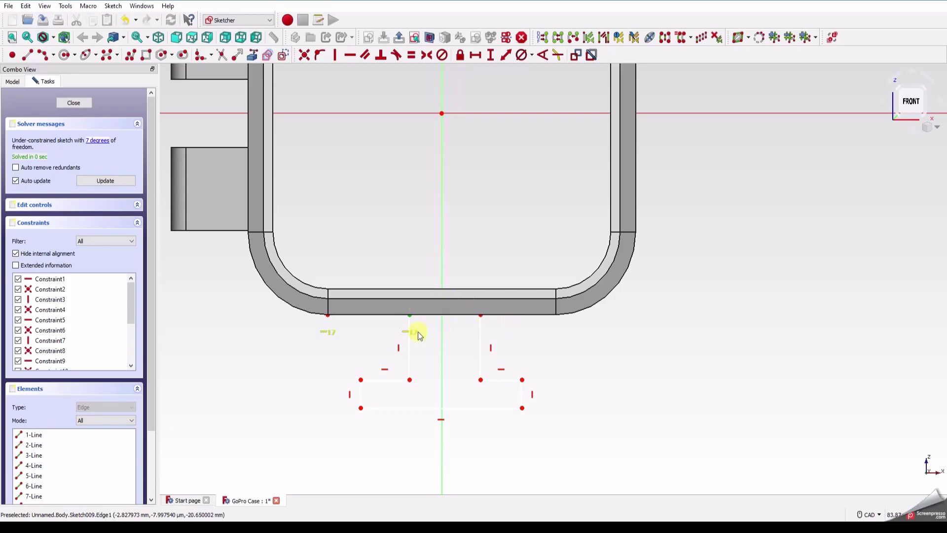
click(481, 316)
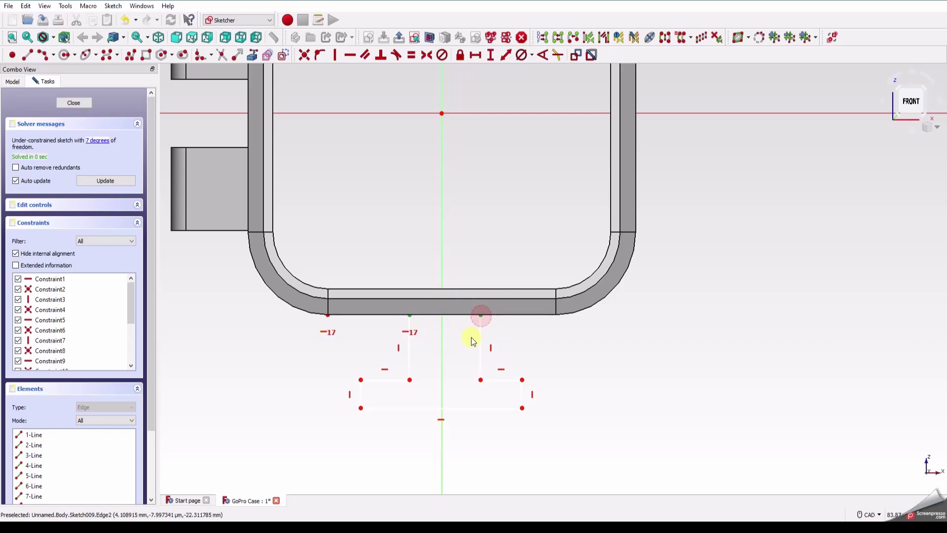
click(443, 350)
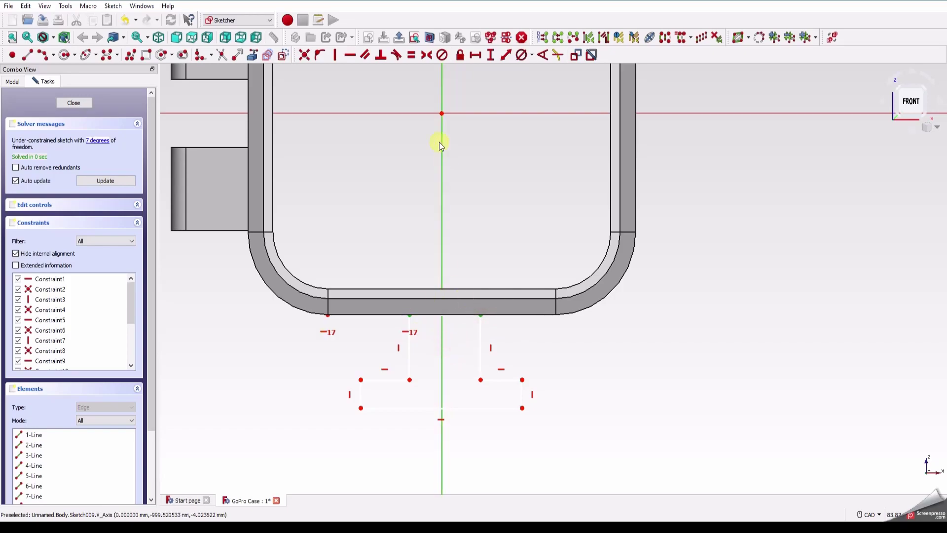
click(427, 55)
click(113, 141)
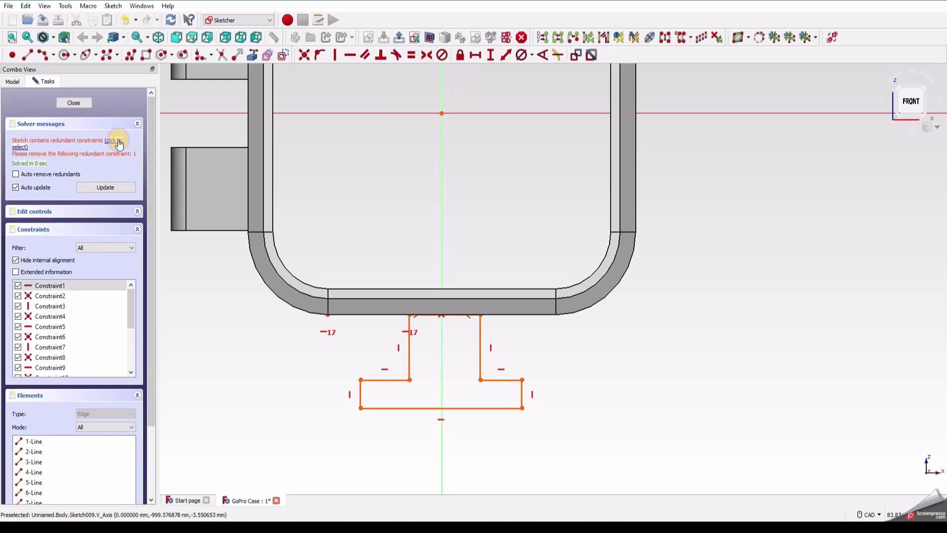
key(Delete)
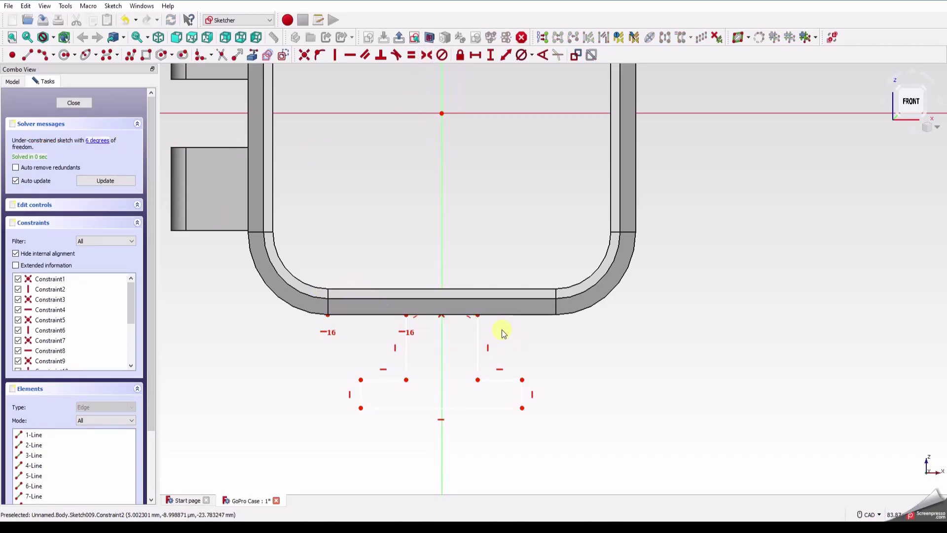
Make the rail's bottom corners symmetric about the vertical axis, removing the redundant constraint
click(360, 409)
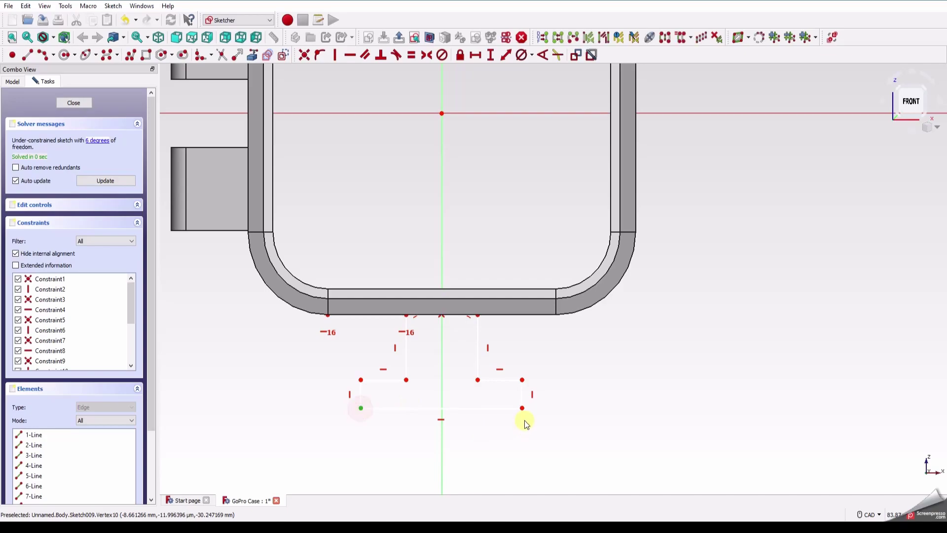
click(523, 410)
click(443, 454)
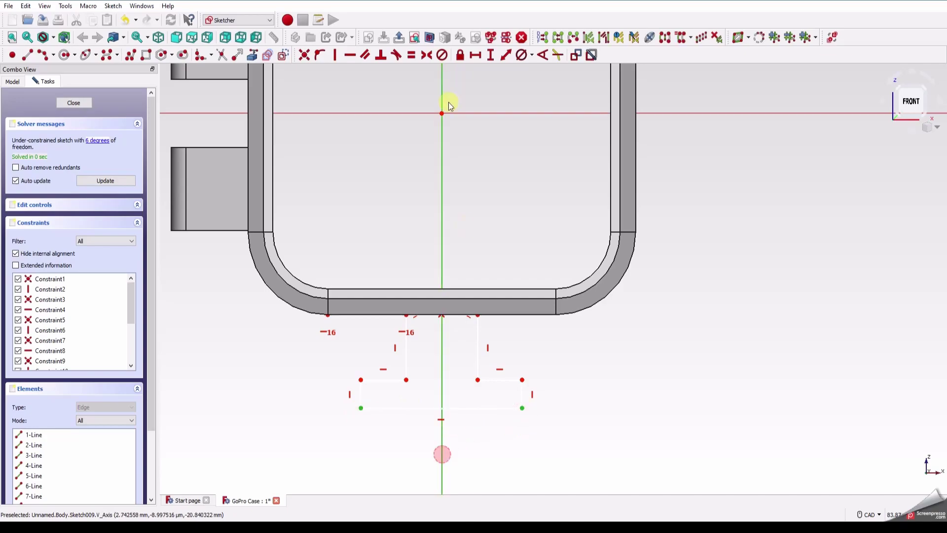
click(428, 62)
click(111, 141)
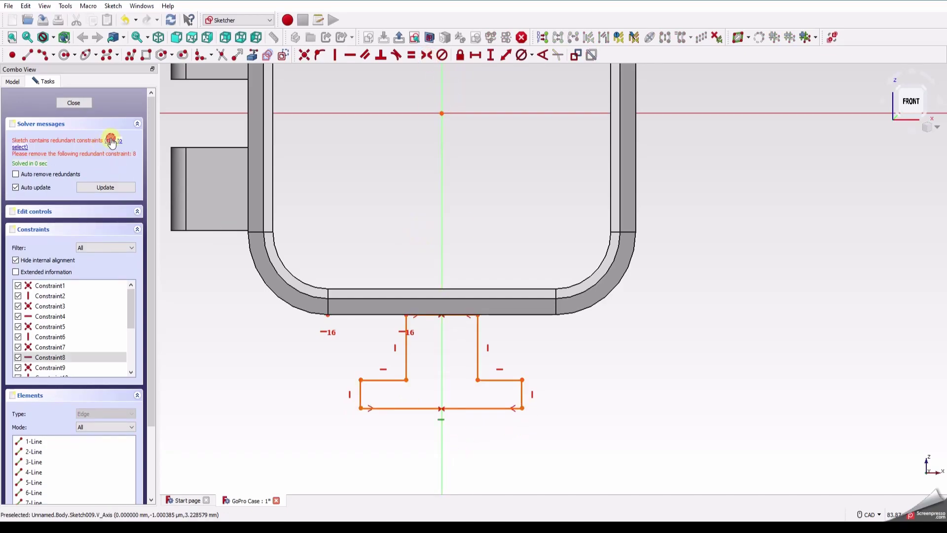
key(Delete)
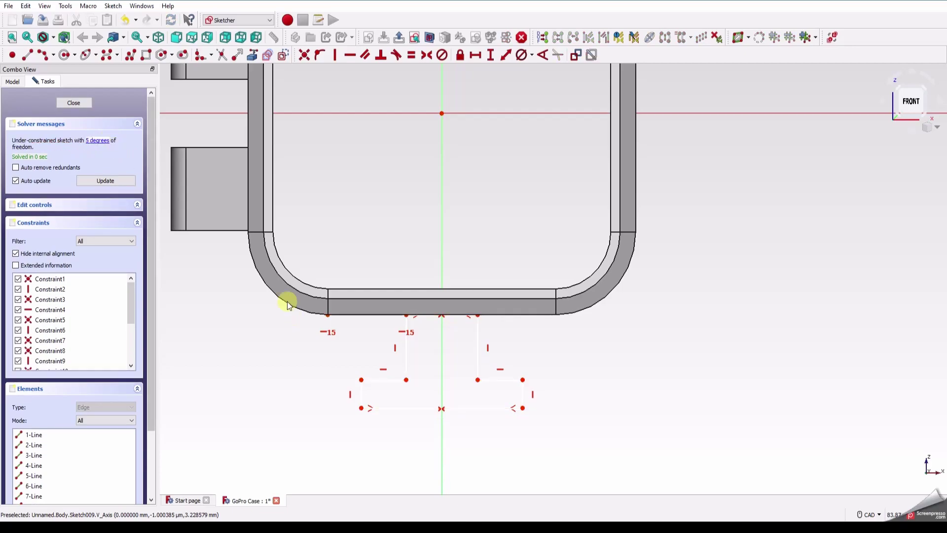
Make the rail's left and right end lines equal in length
click(384, 380)
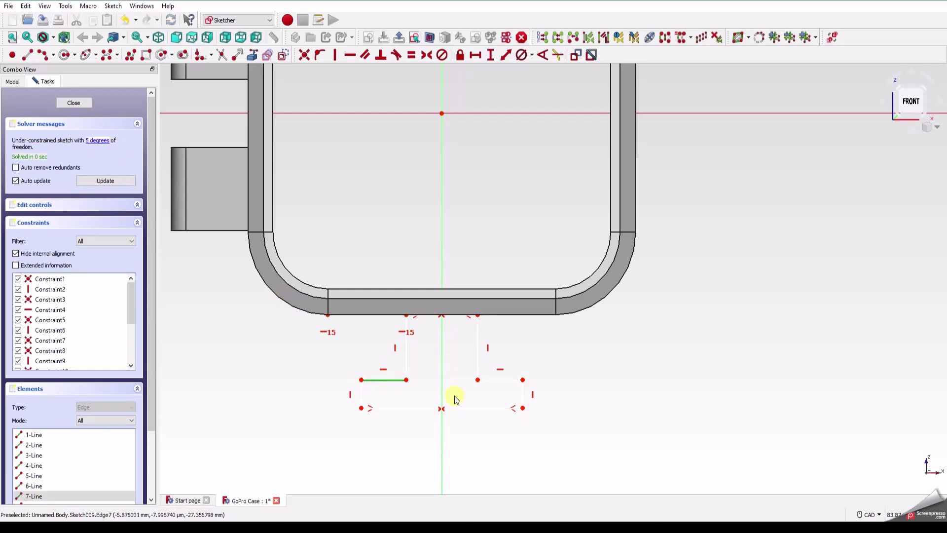
click(513, 390)
click(522, 387)
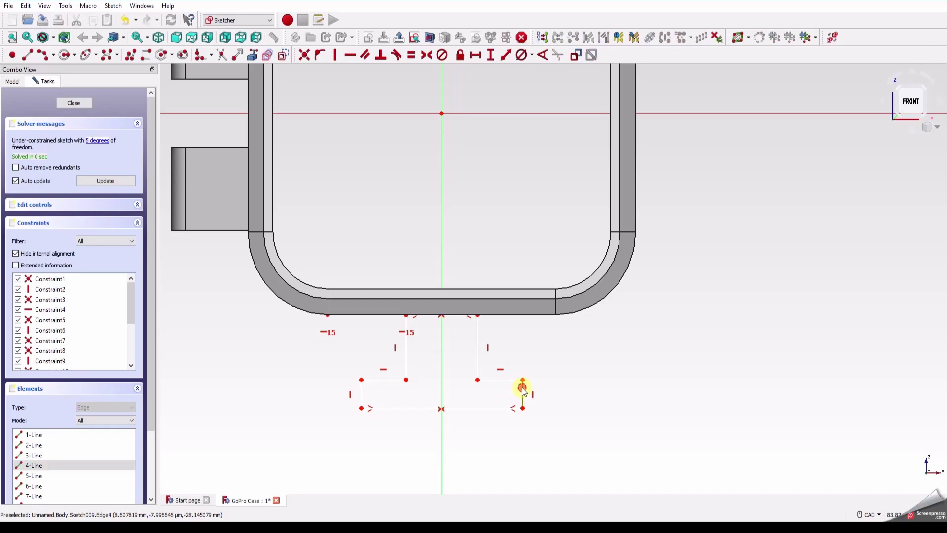
click(361, 392)
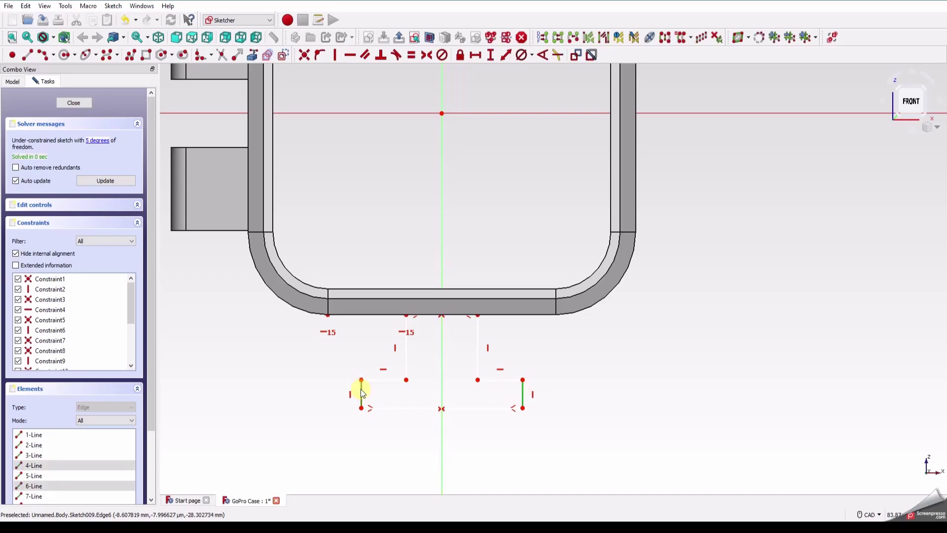
key(e)
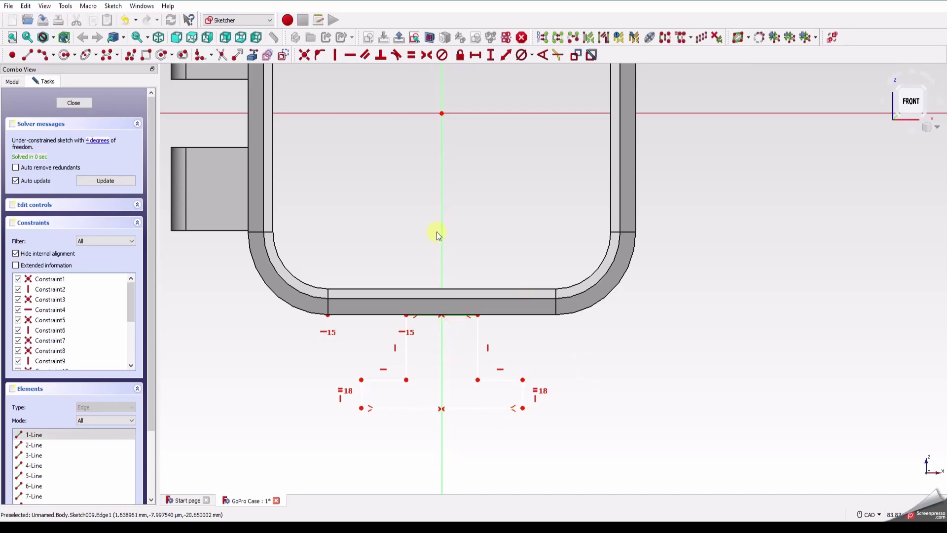
Set the gap between the two stems to 6 mm
click(476, 55)
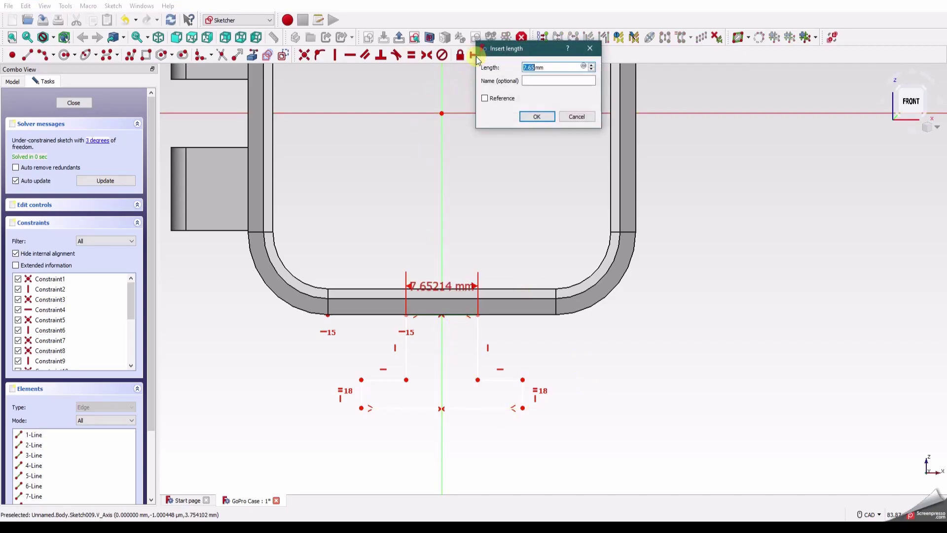
text(6)
key(Return)
mouse_move(490, 262)
mouse_down()
mouse_move(539, 247)
mouse_move(537, 235)
mouse_up()
Set the rail base's bottom line width to 14 mm
click(488, 408)
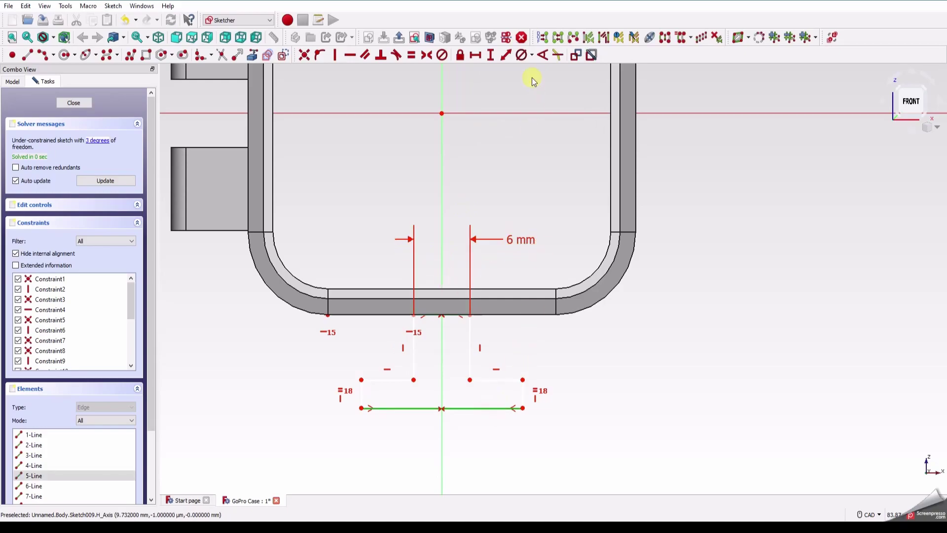
click(477, 57)
text(14mm)
key(Return)
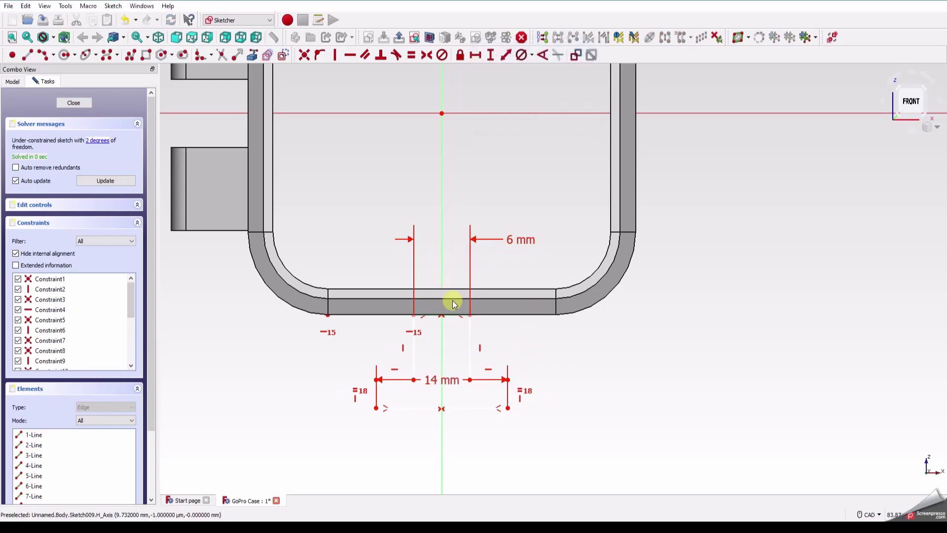
drag(451, 381, 572, 452)
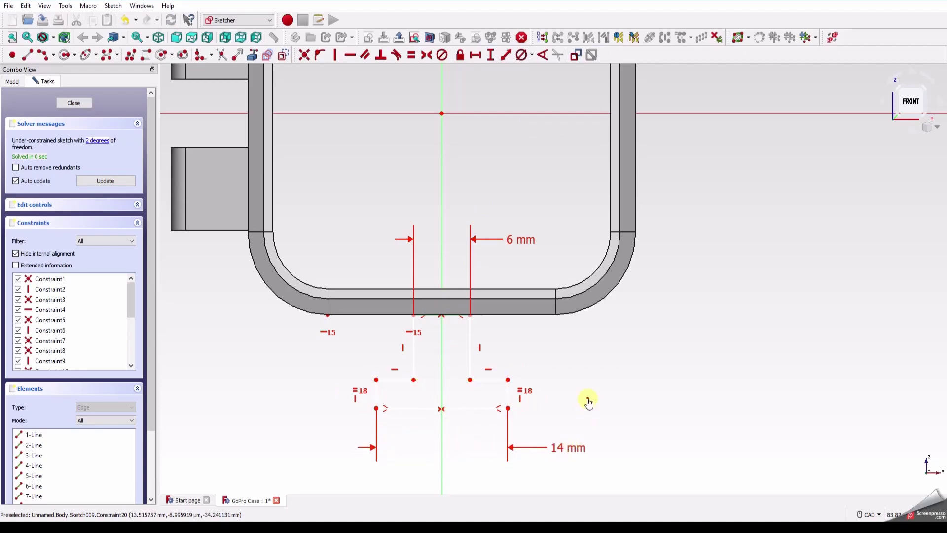
Give the rail base 2.5 mm height and the stem 4 mm drop, tidying the labels
click(508, 393)
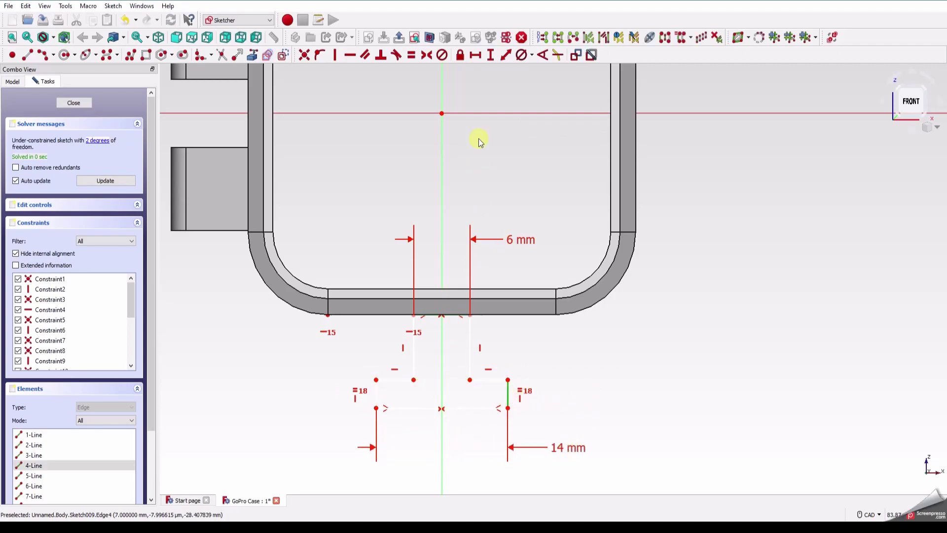
click(489, 57)
text(2.5mm)
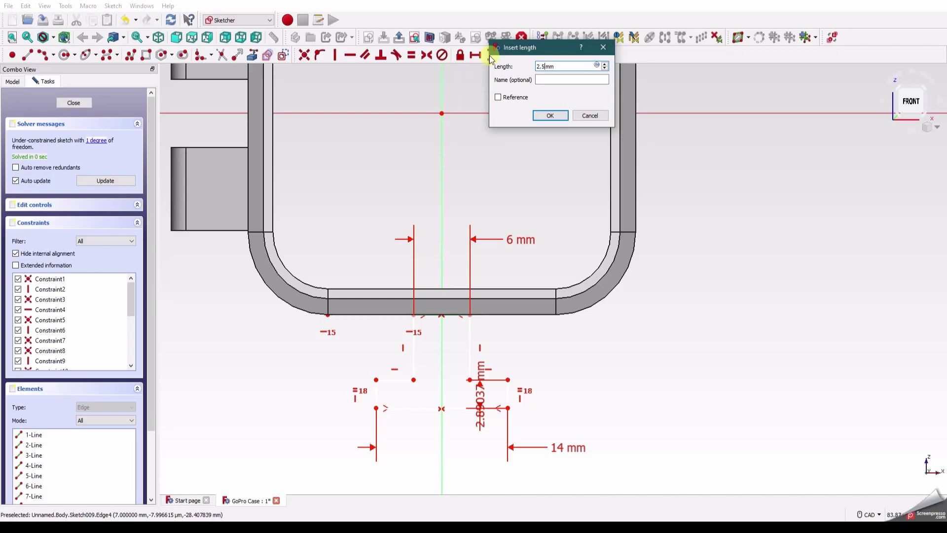
key(Return)
click(471, 349)
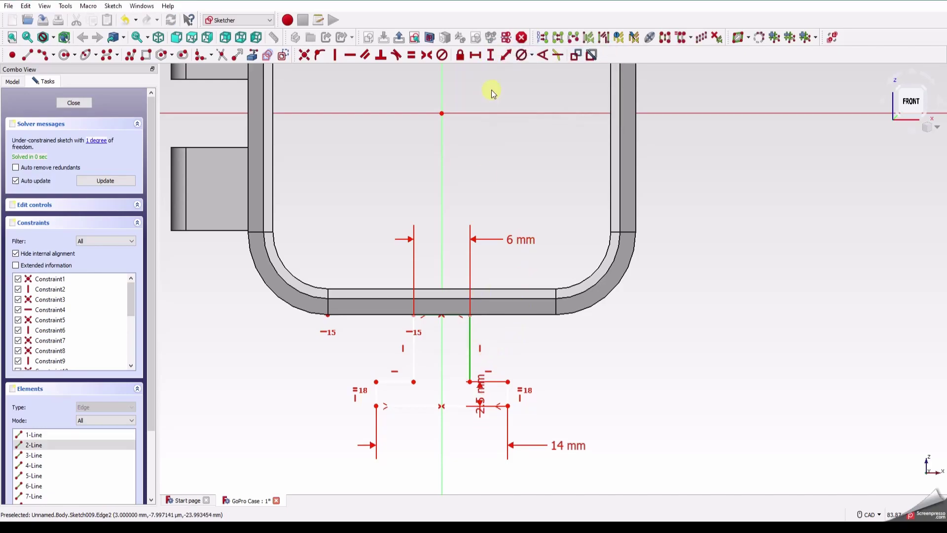
text(4mm)
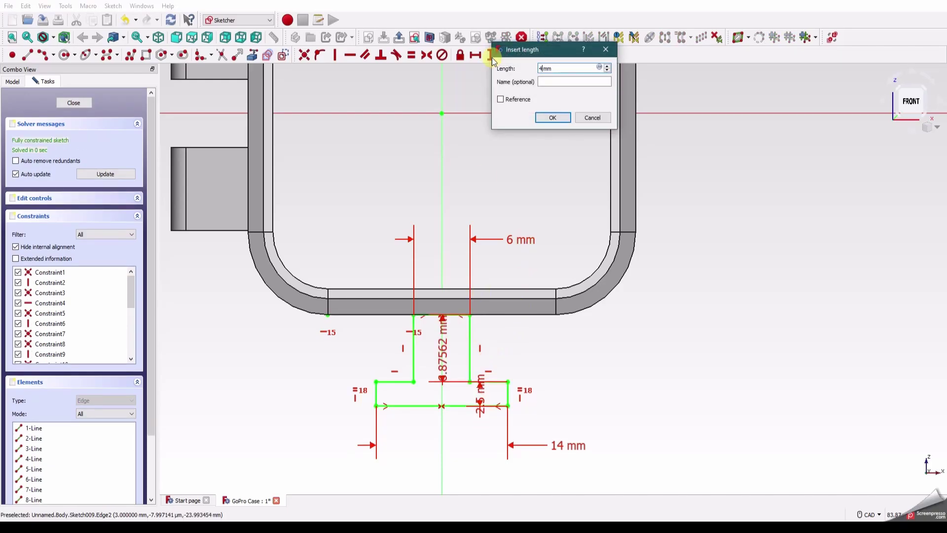
key(Return)
drag(455, 336, 597, 336)
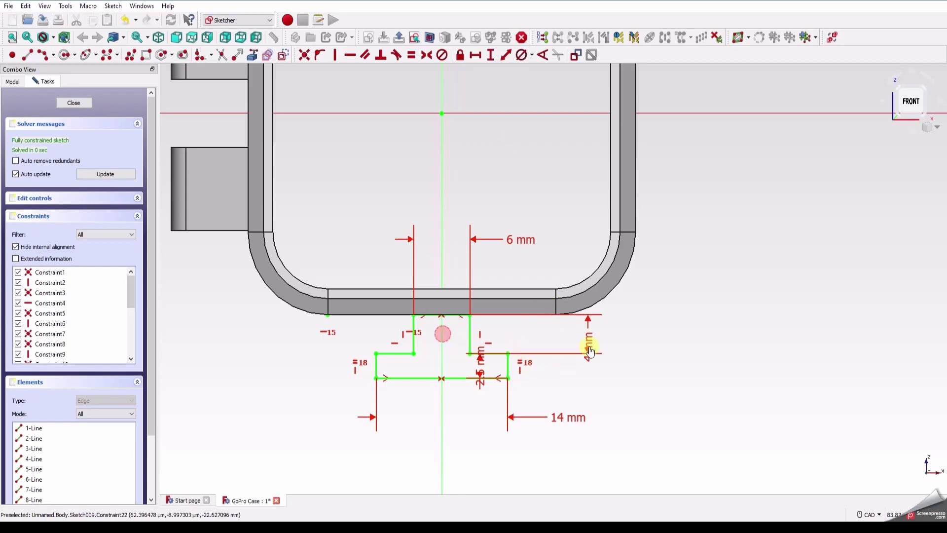
drag(572, 390, 642, 397)
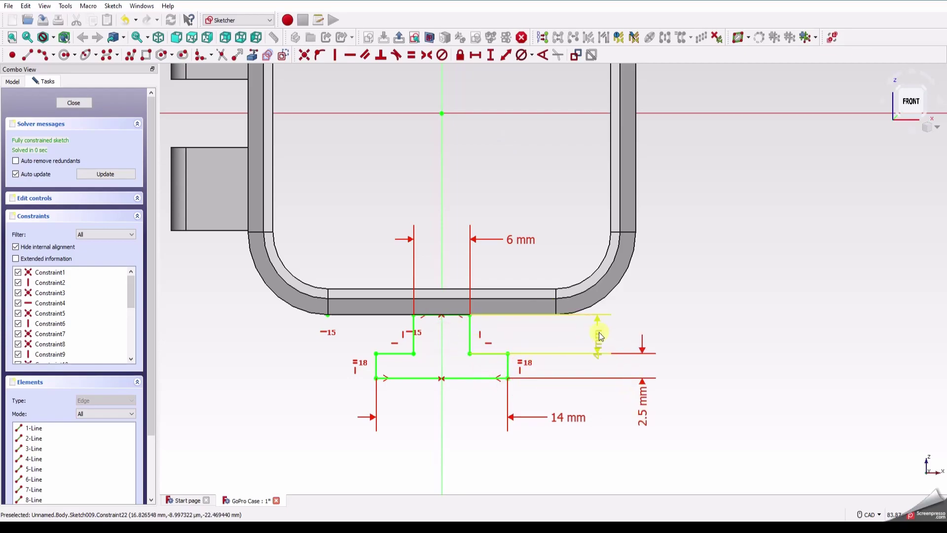
drag(598, 336, 663, 261)
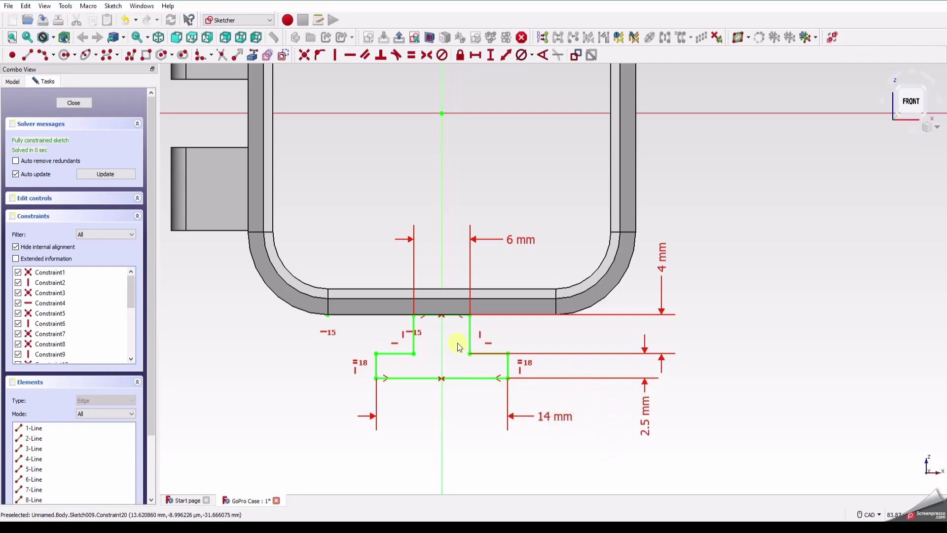
Pad the T-rail sketch 20 mm in the reversed direction
click(74, 103)
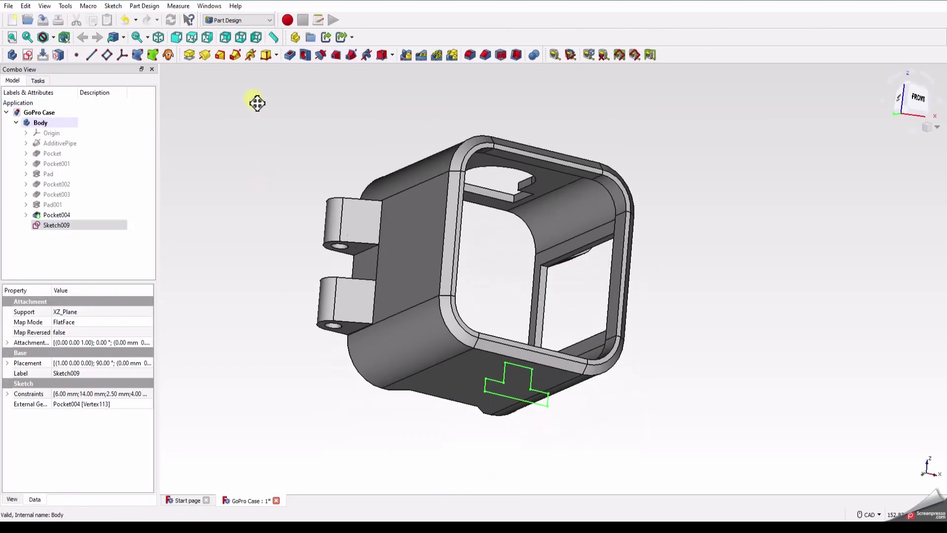
click(191, 56)
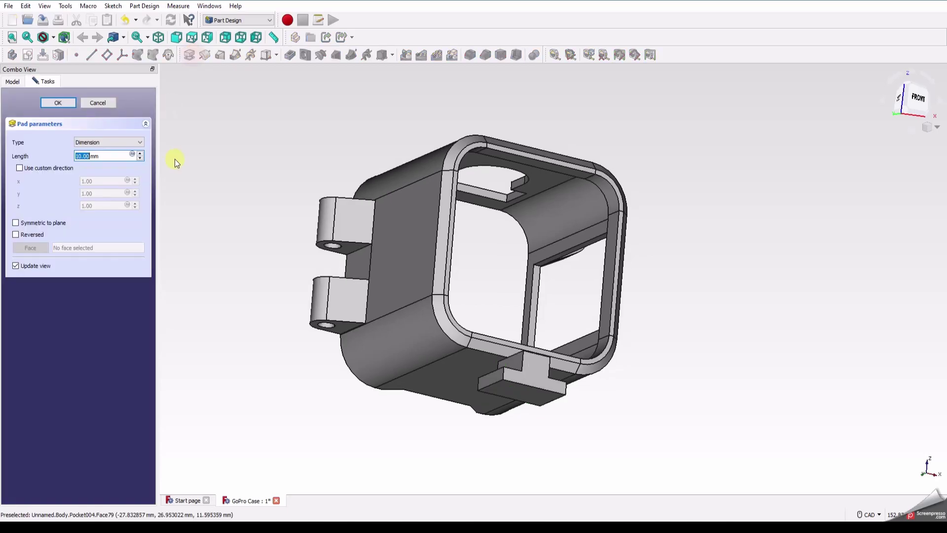
click(32, 236)
middle_drag(395, 385, 484, 321)
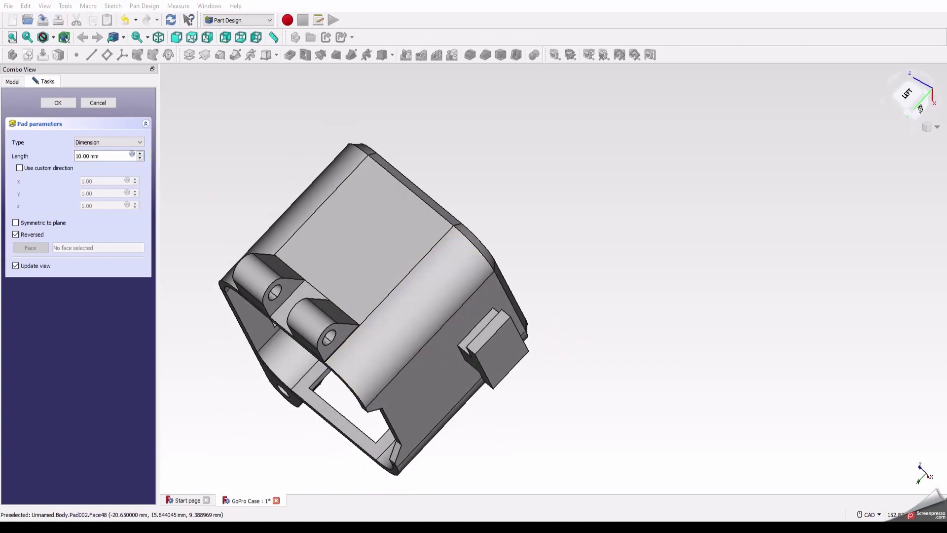
double_click(103, 157)
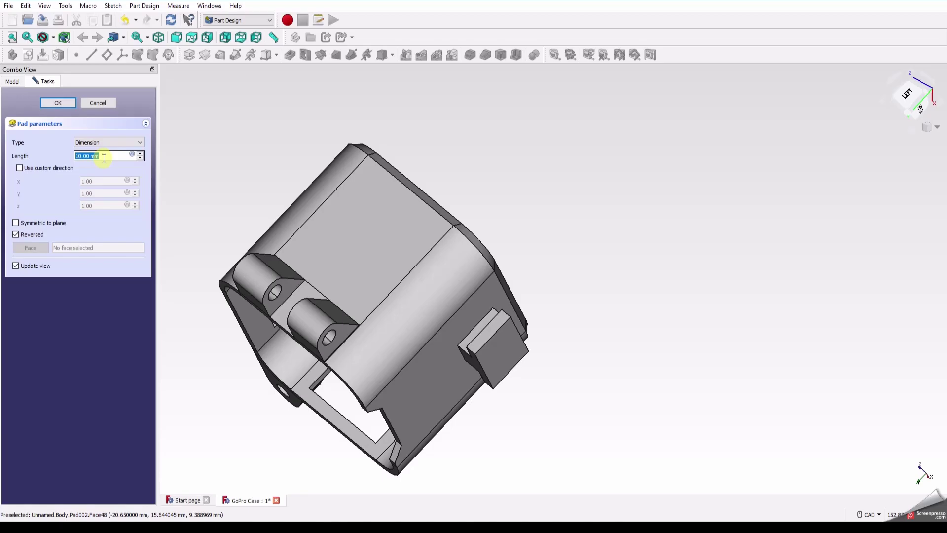
text(20)
key(Return)
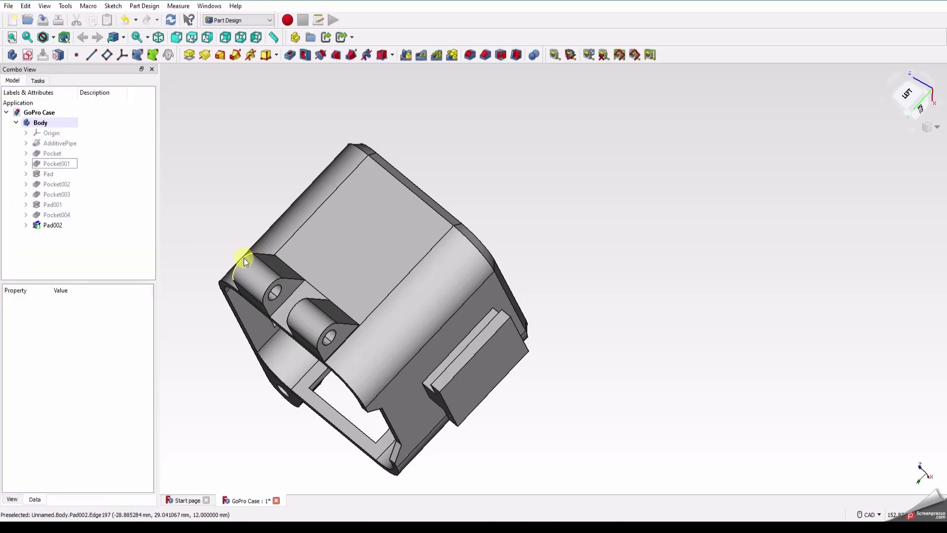
Return to an isometric fit-all view, save the GoPro Case document, and select the first notch edge
mouse_move(533, 364)
middle_down()
mouse_move(482, 275)
mouse_move(370, 262)
mouse_move(544, 291)
mouse_move(550, 269)
mouse_move(535, 298)
mouse_move(535, 362)
middle_up()
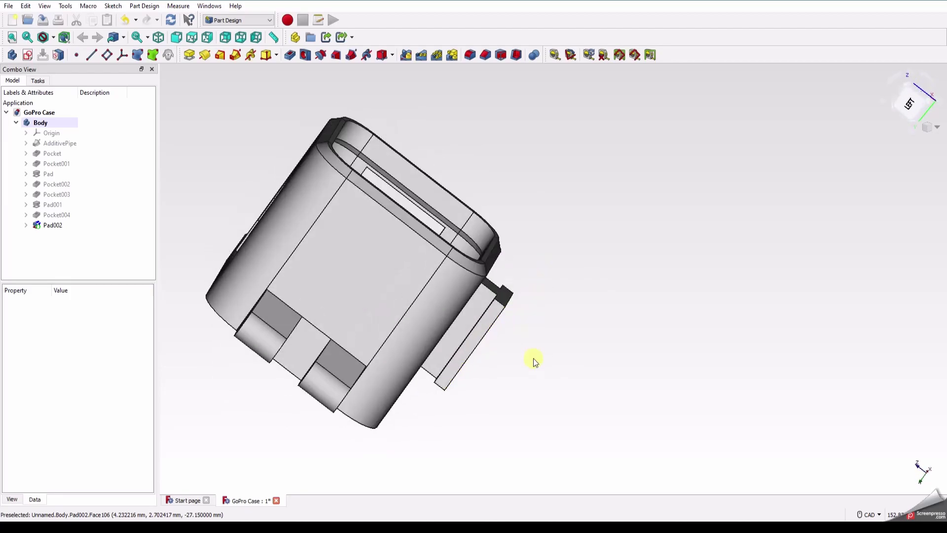
click(941, 126)
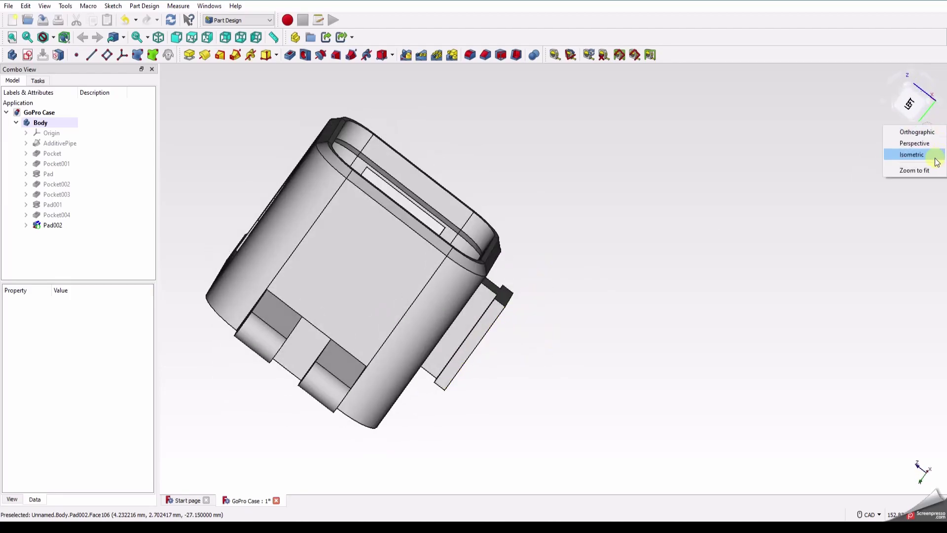
click(933, 154)
click(11, 37)
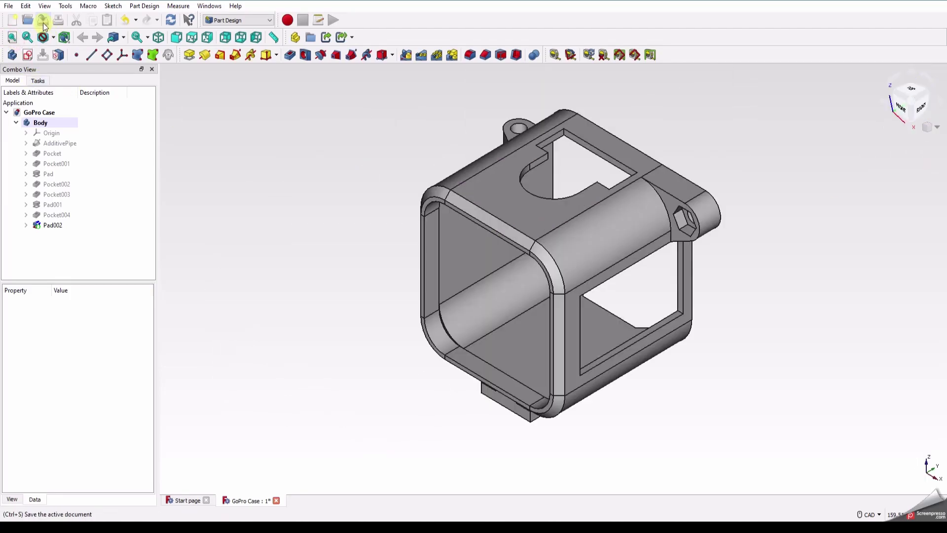
click(43, 20)
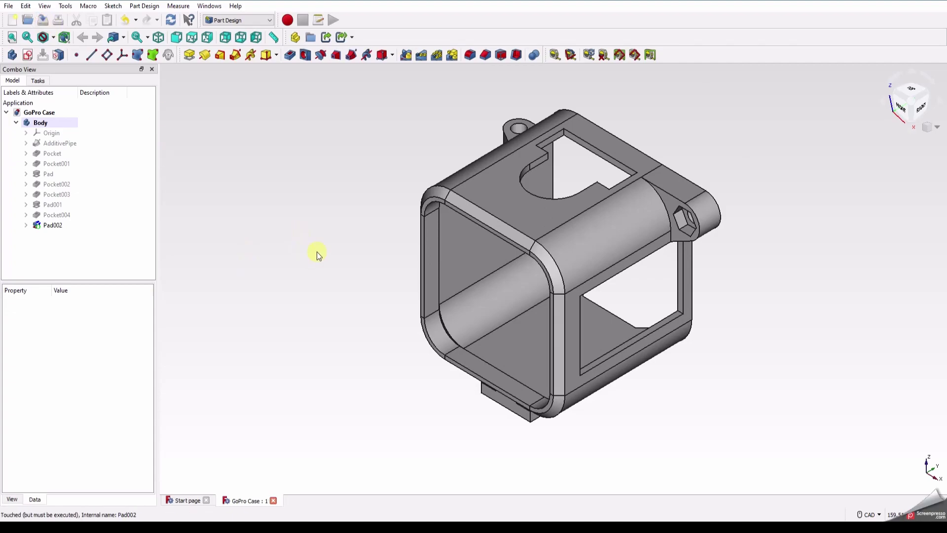
middle_drag(329, 248, 256, 271)
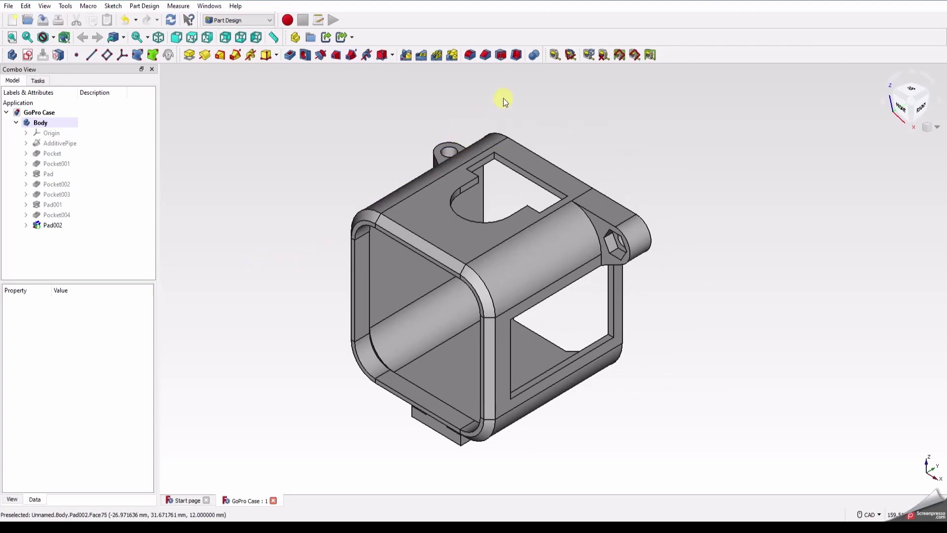
click(480, 180)
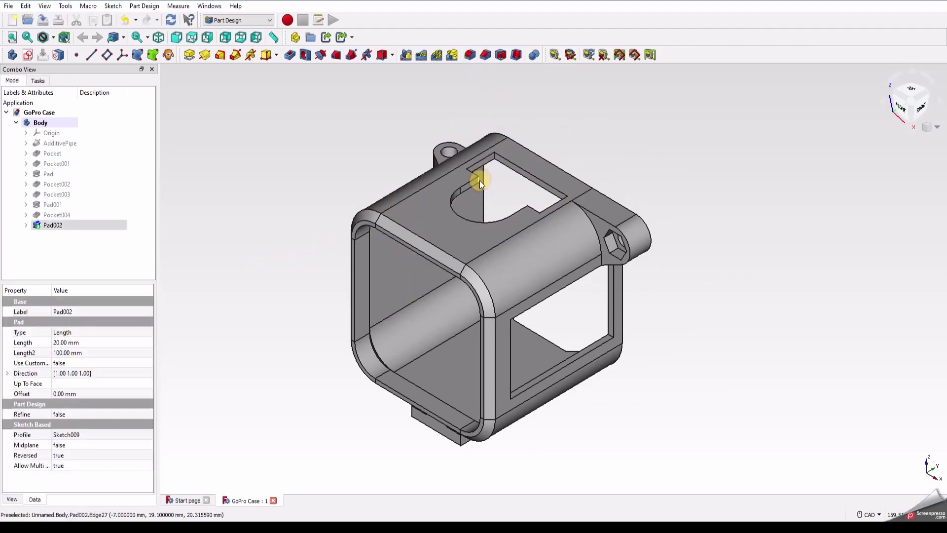
Fillet the six notch corner edges with a 1 mm radius
click(471, 54)
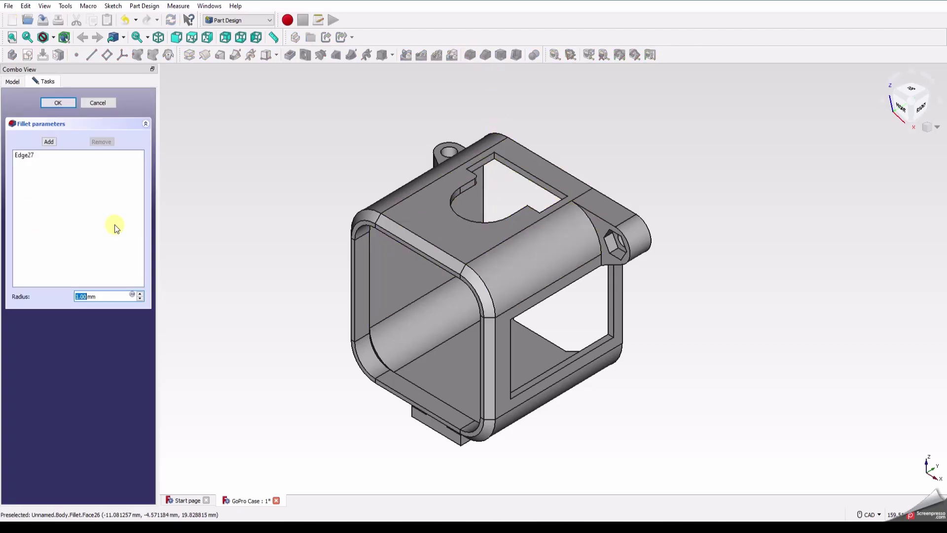
click(52, 142)
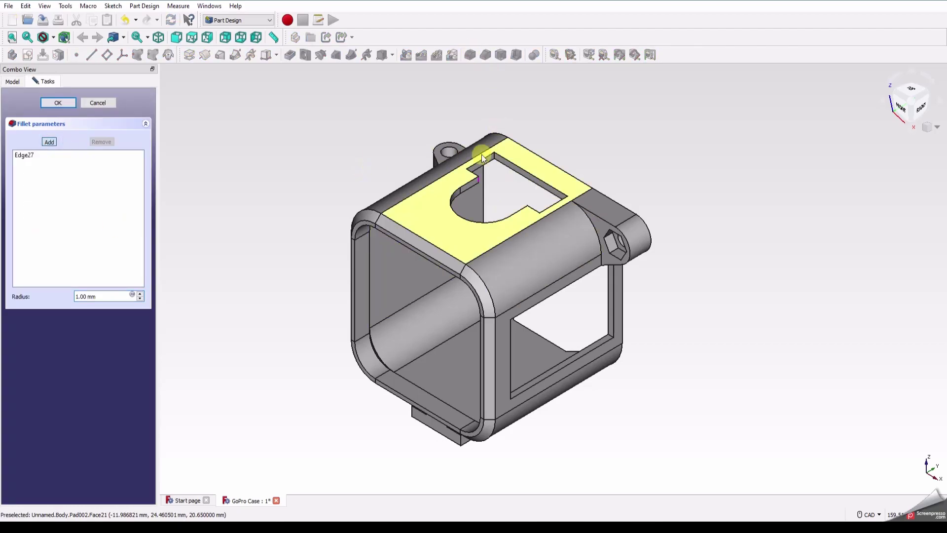
scroll(516, 159, up, 6)
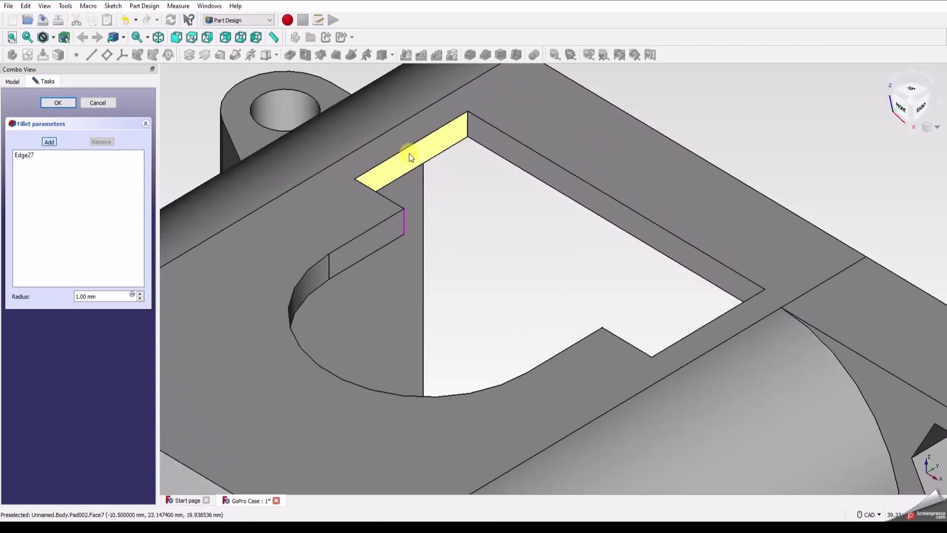
middle_drag(409, 153, 301, 286)
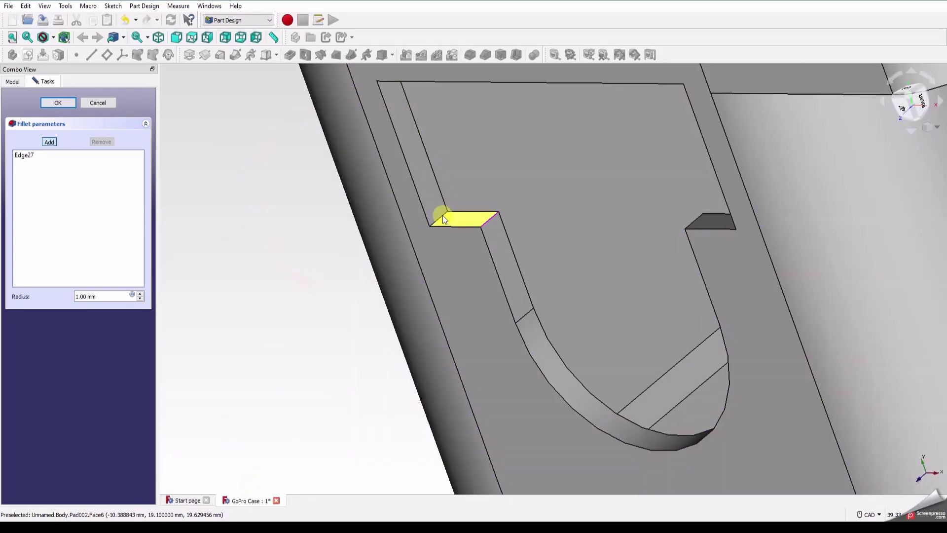
click(442, 215)
middle_drag(444, 275, 502, 153)
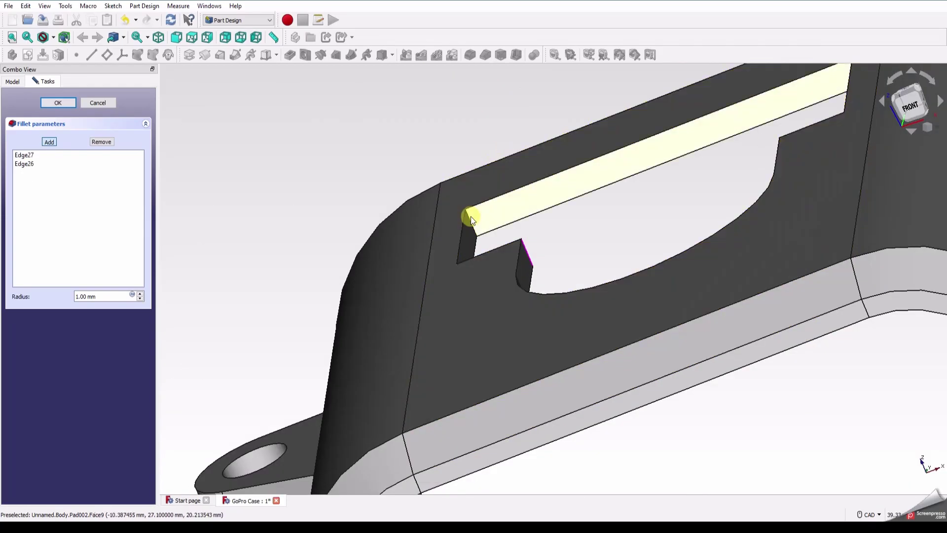
click(471, 219)
middle_drag(447, 245, 629, 199)
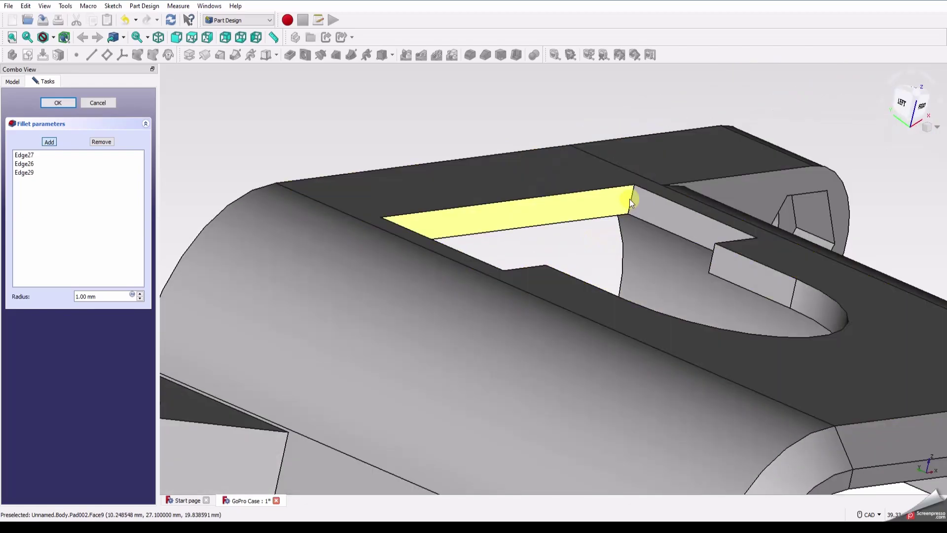
click(630, 200)
middle_drag(561, 212, 681, 264)
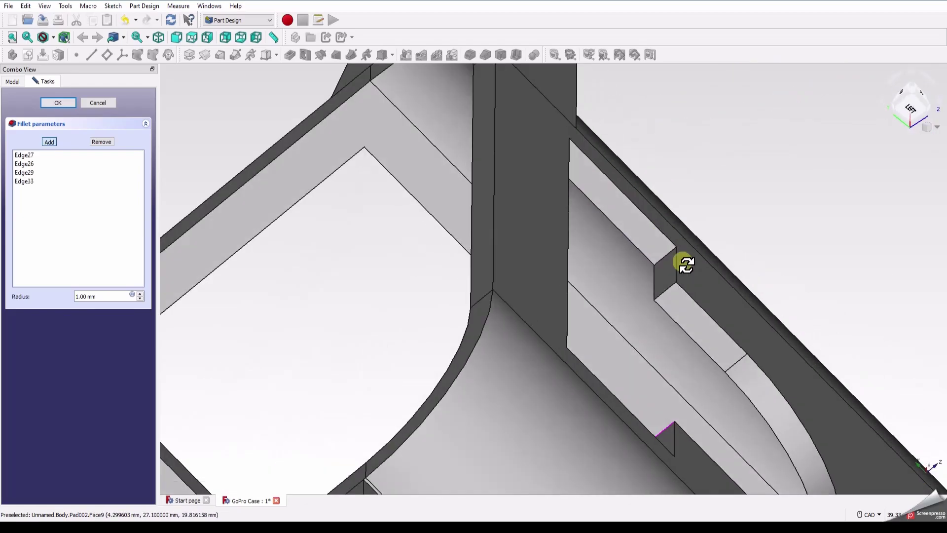
click(668, 253)
click(669, 291)
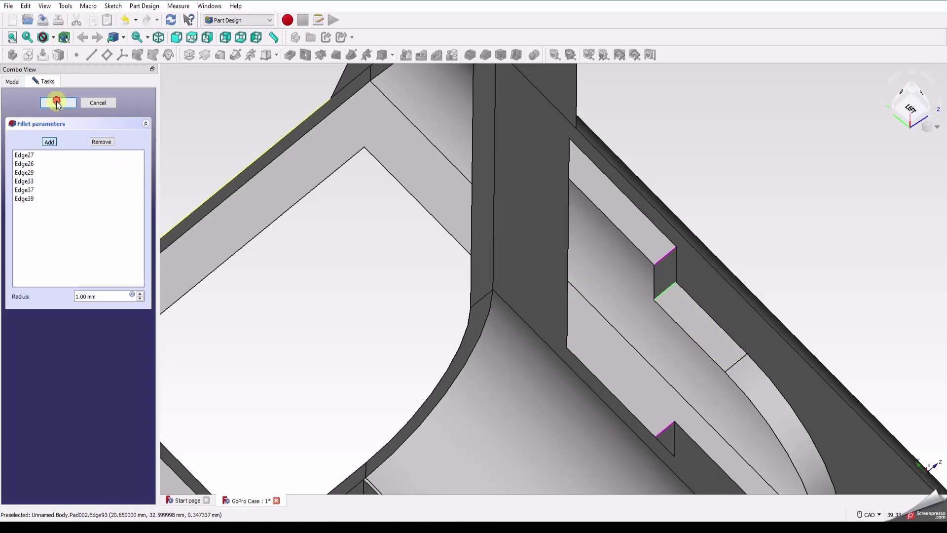
click(57, 102)
click(940, 128)
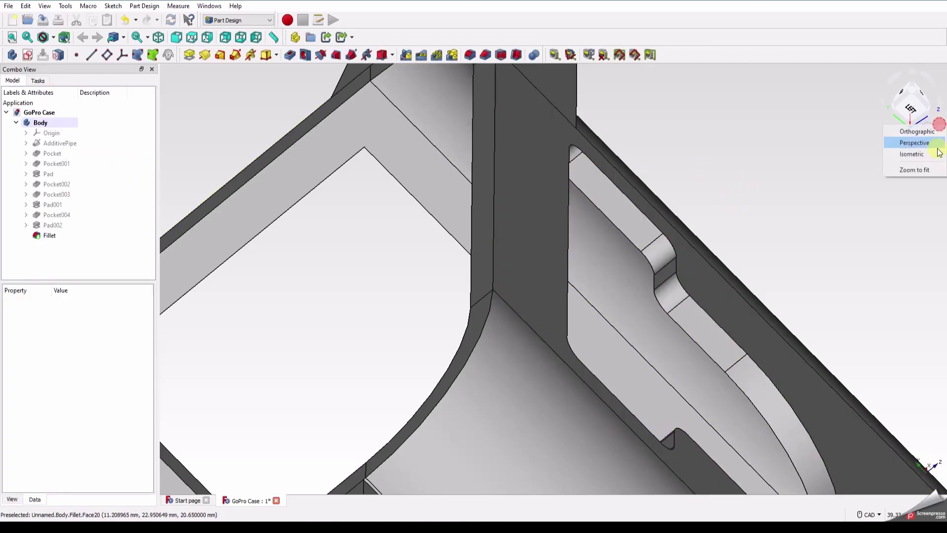
click(909, 155)
scroll(448, 266, down, 5)
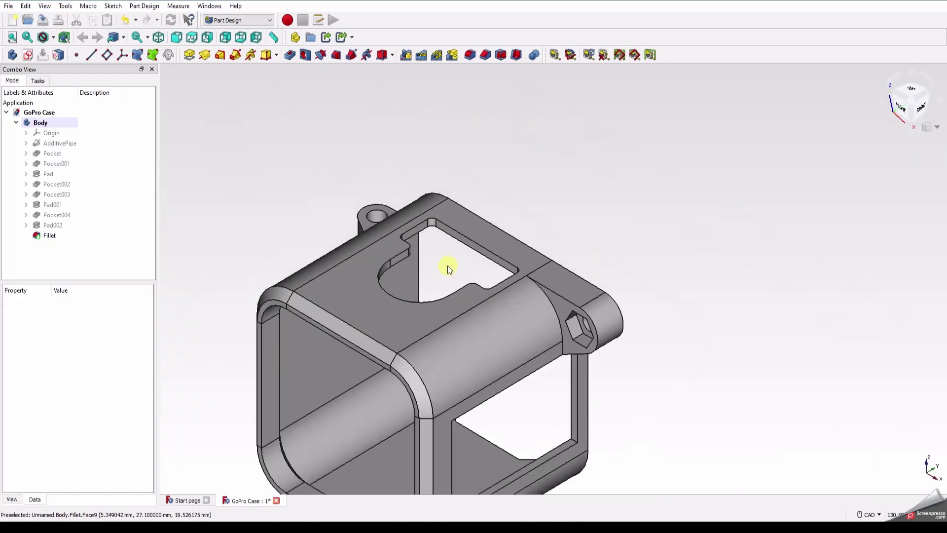
middle_drag(460, 358, 481, 239)
middle_drag(480, 300, 451, 263)
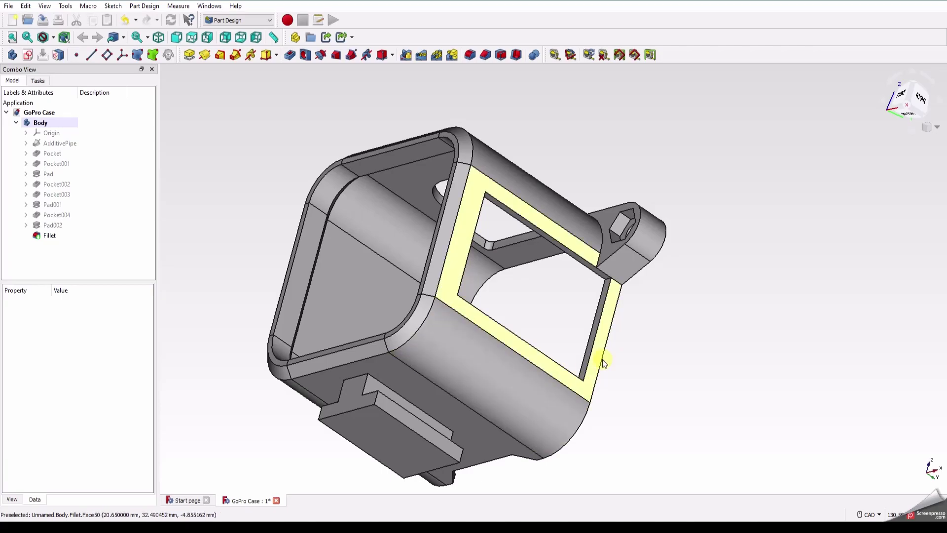
middle_drag(614, 291, 649, 278)
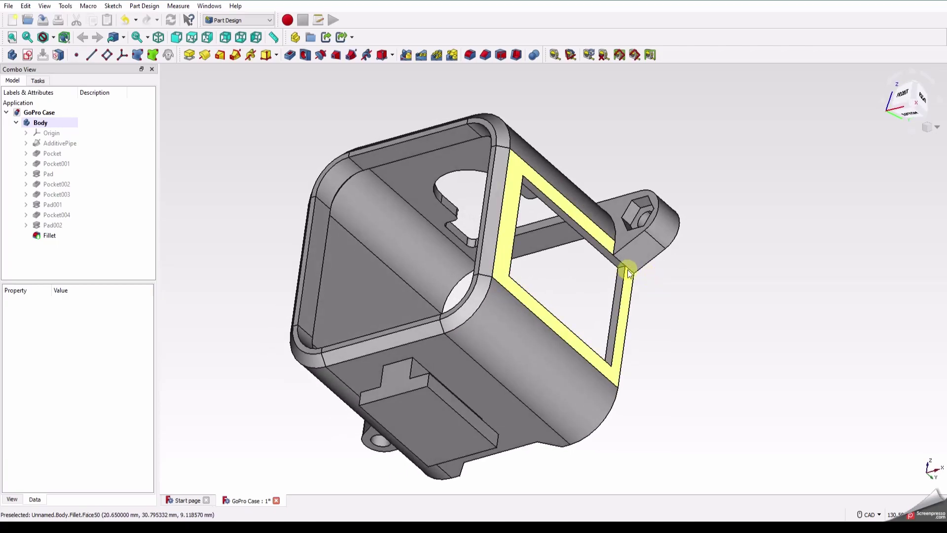
scroll(634, 271, up, 4)
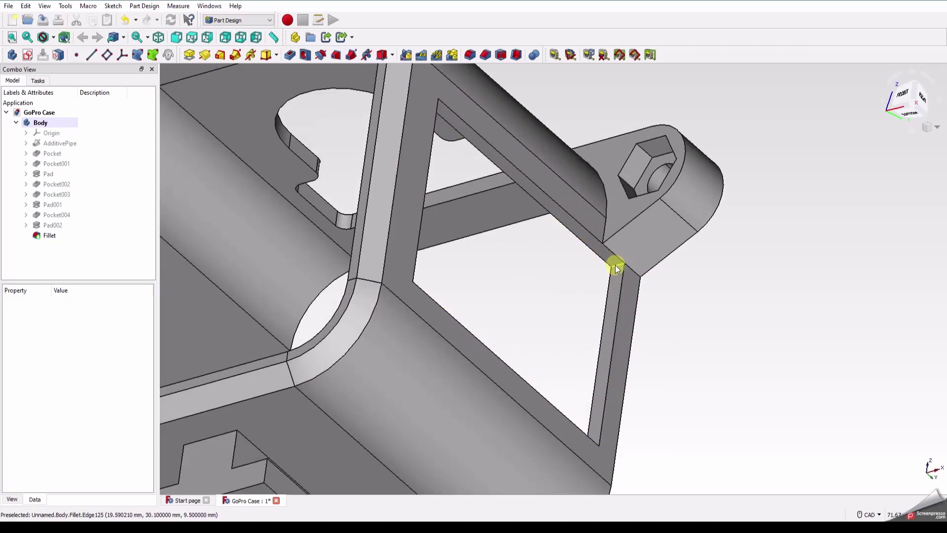
scroll(615, 265, up, 5)
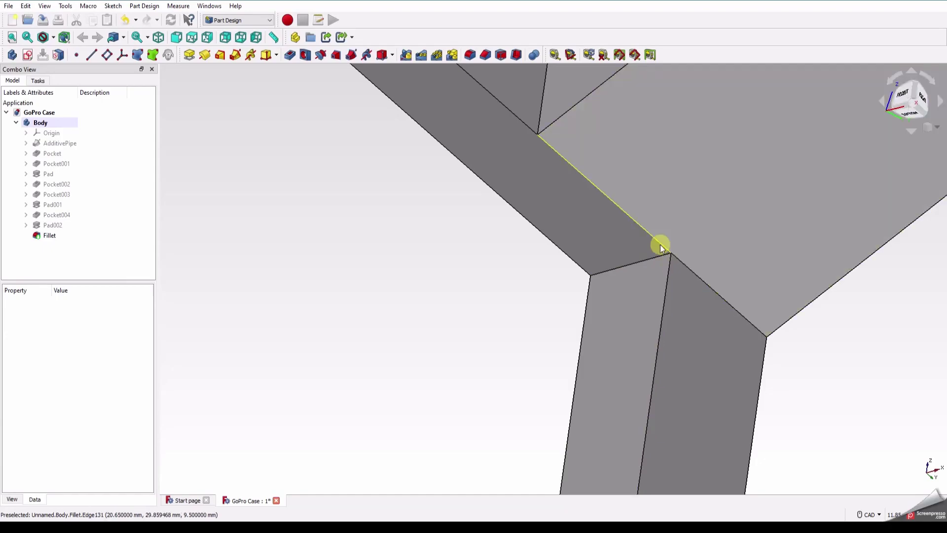
scroll(623, 257, down, 6)
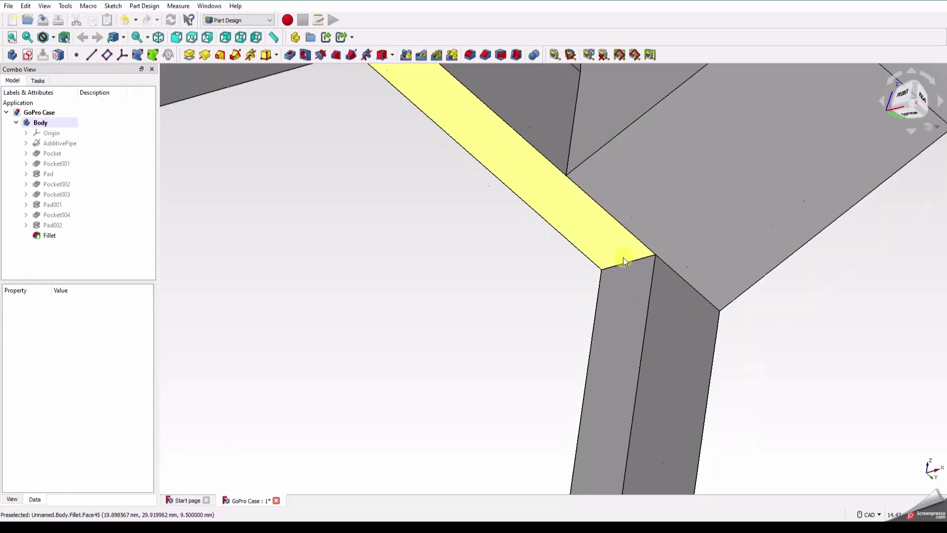
scroll(603, 256, up, 6)
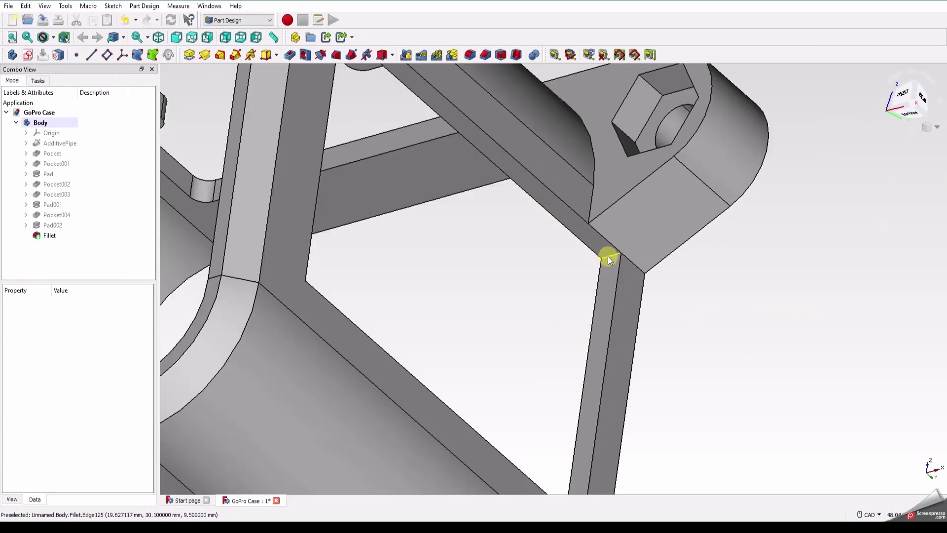
middle_drag(618, 283, 381, 444)
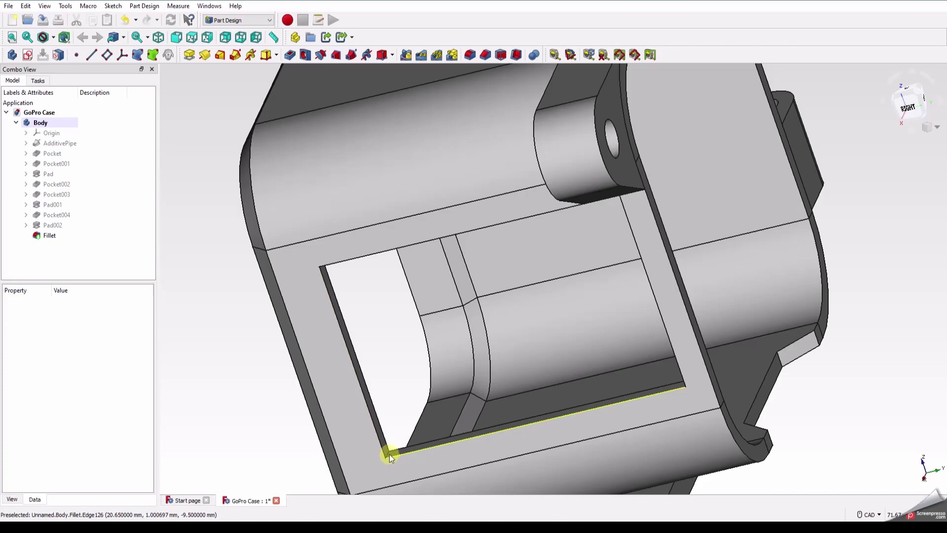
click(389, 453)
Fillet the side opening's inner edge and its upper inner edge with a 1 mm radius
click(470, 55)
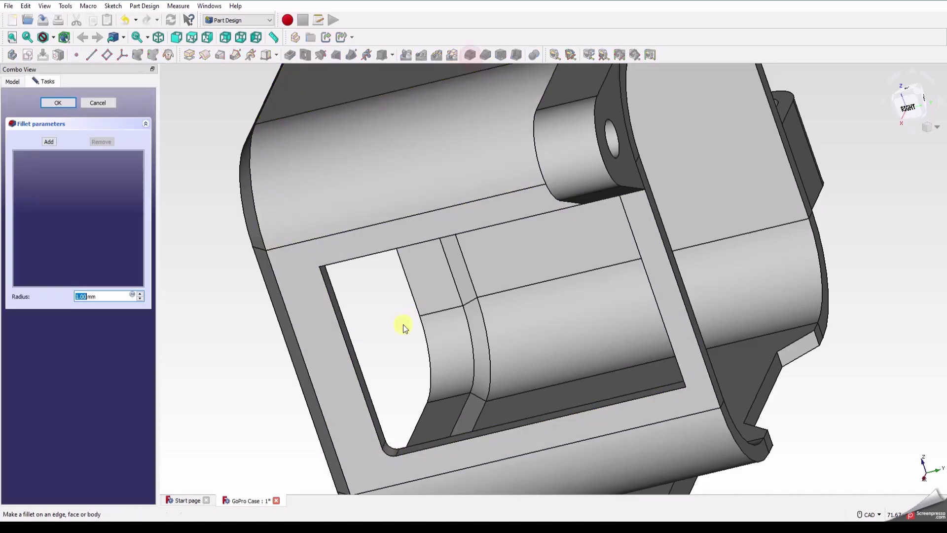
click(49, 142)
middle_drag(339, 328, 298, 250)
click(381, 261)
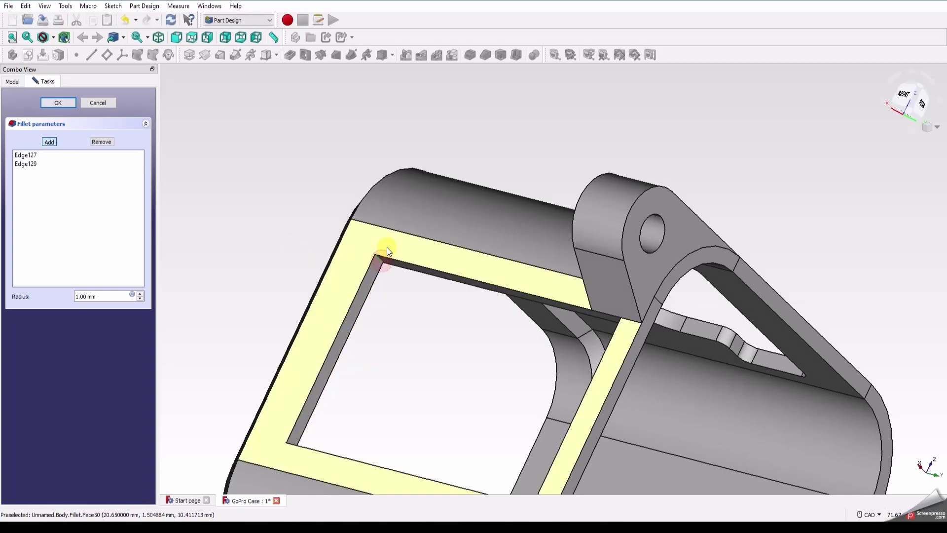
middle_drag(386, 247, 578, 355)
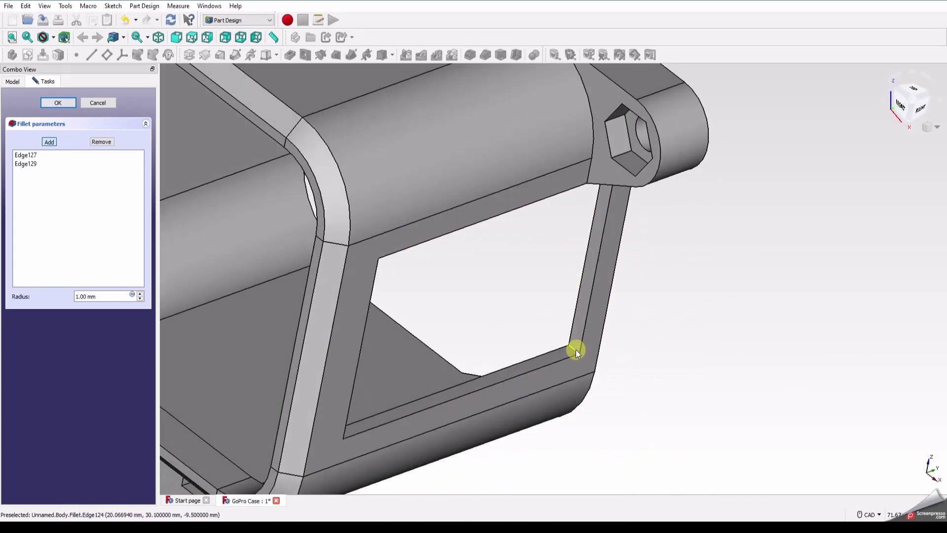
click(53, 103)
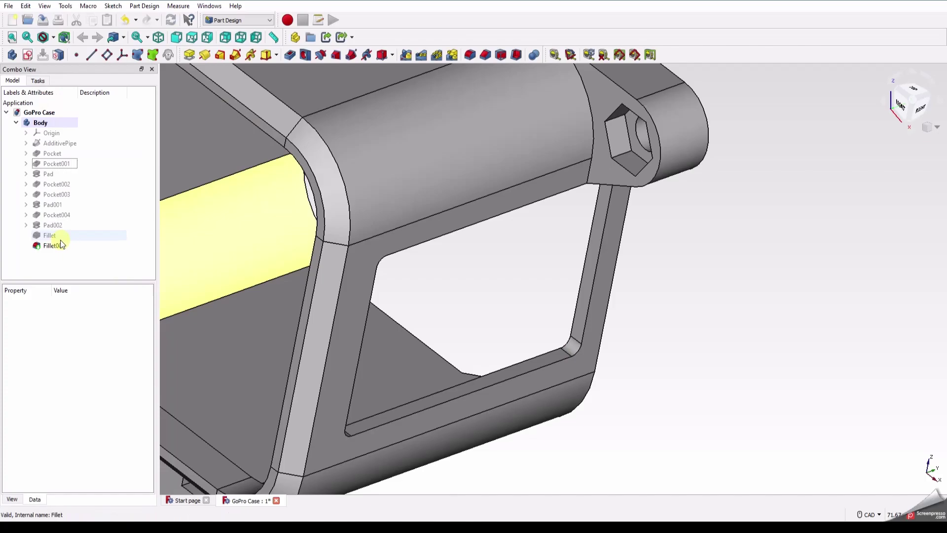
scroll(375, 273, down, 6)
middle_drag(375, 273, 345, 254)
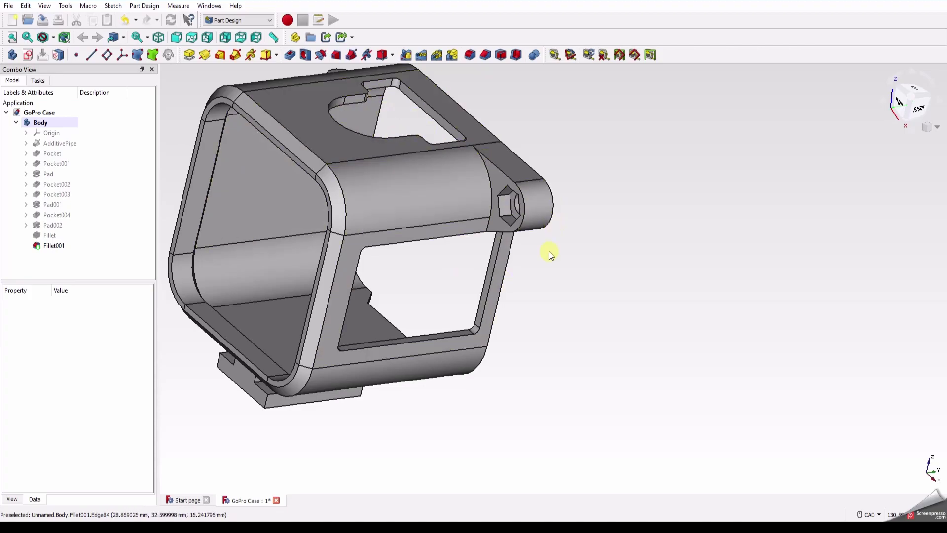
middle_drag(402, 308, 504, 360)
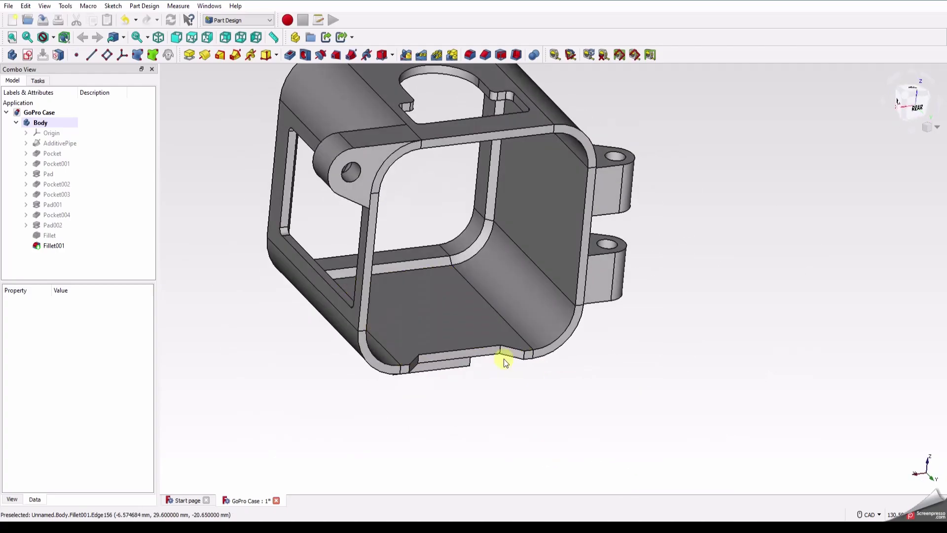
Edit Fillet001 to add the four lower-rim notch edges at 1 mm radius
right_click(58, 250)
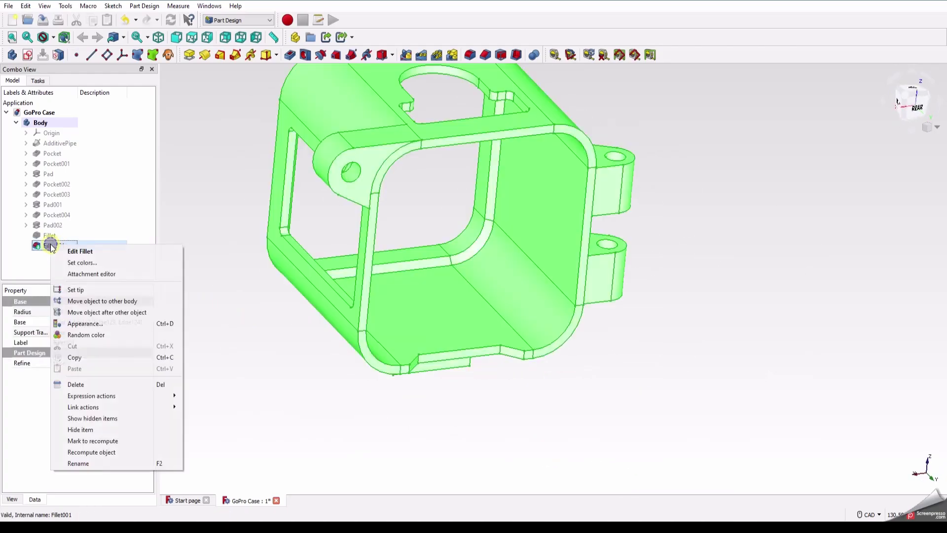
click(67, 253)
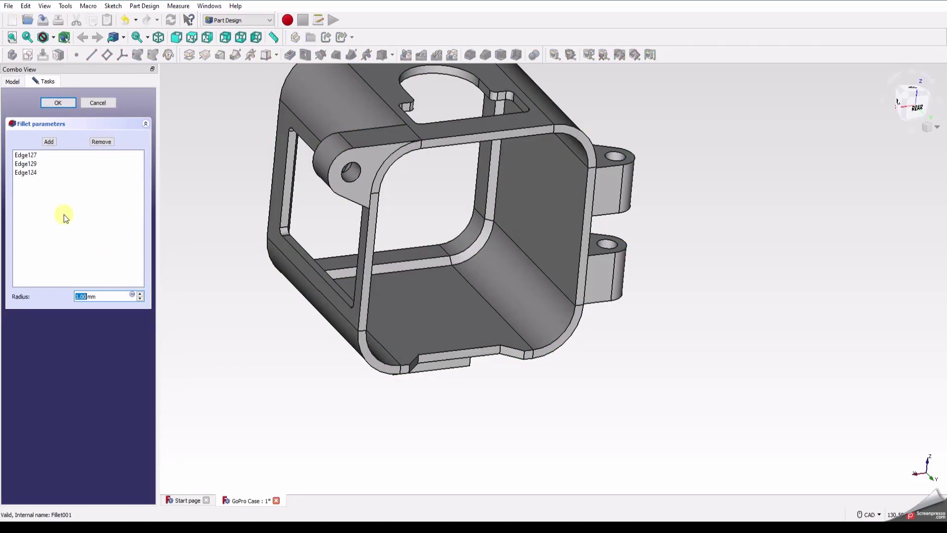
click(48, 142)
scroll(430, 356, down, 5)
scroll(430, 355, up, 6)
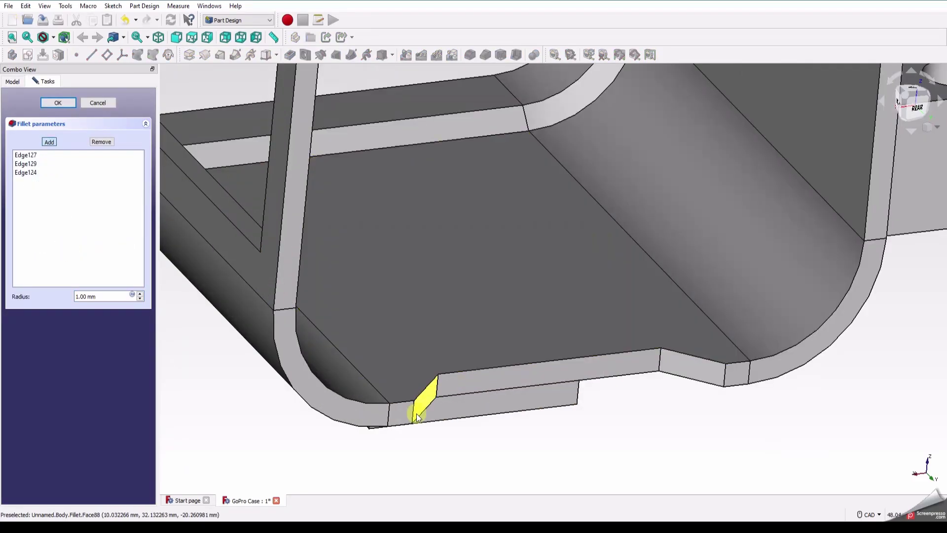
click(413, 412)
click(437, 387)
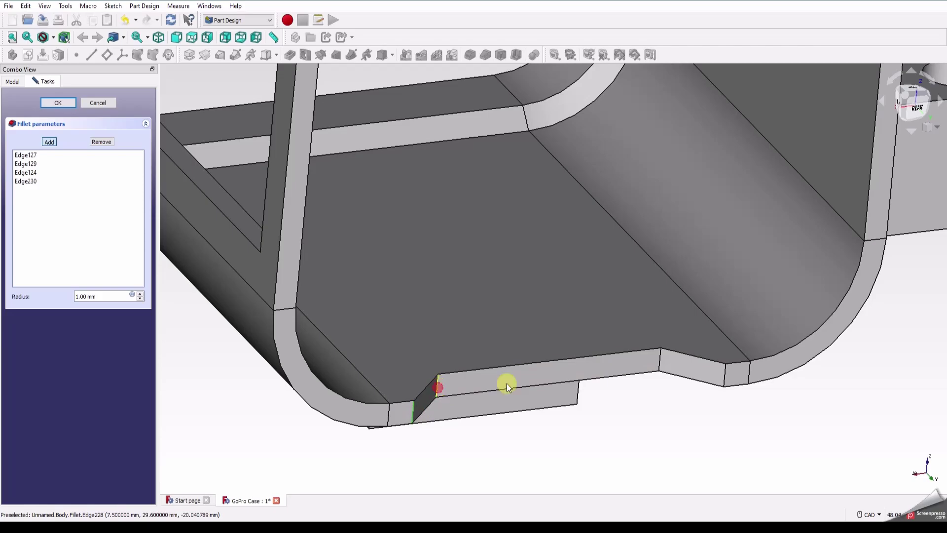
click(660, 360)
click(725, 377)
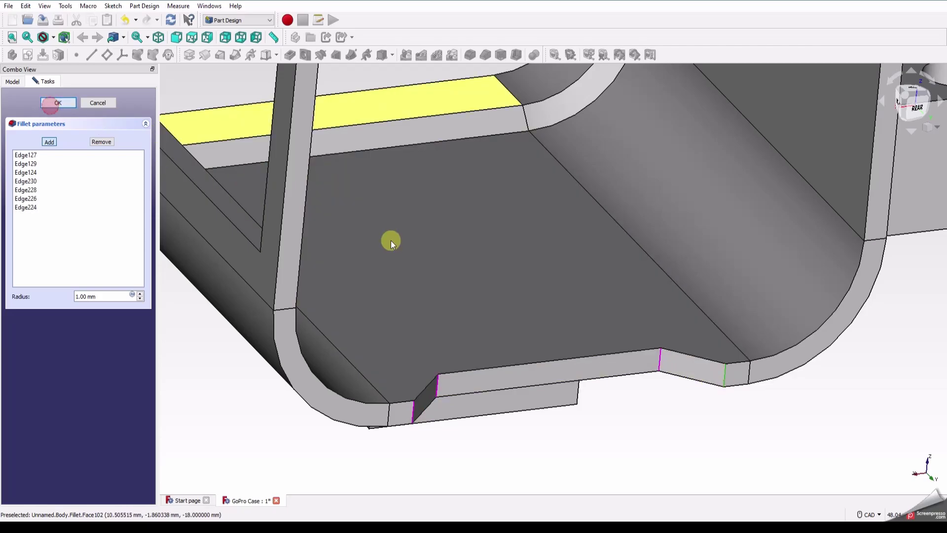
click(58, 103)
scroll(481, 318, down, 5)
middle_drag(487, 356, 739, 185)
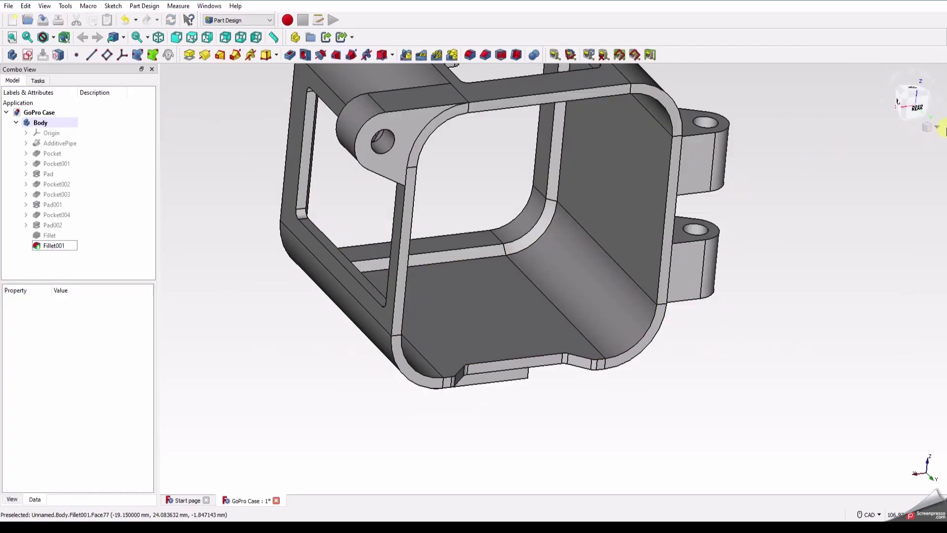
click(937, 127)
Switch to isometric, fit the case in view, and orbit to inspect its underside
click(931, 152)
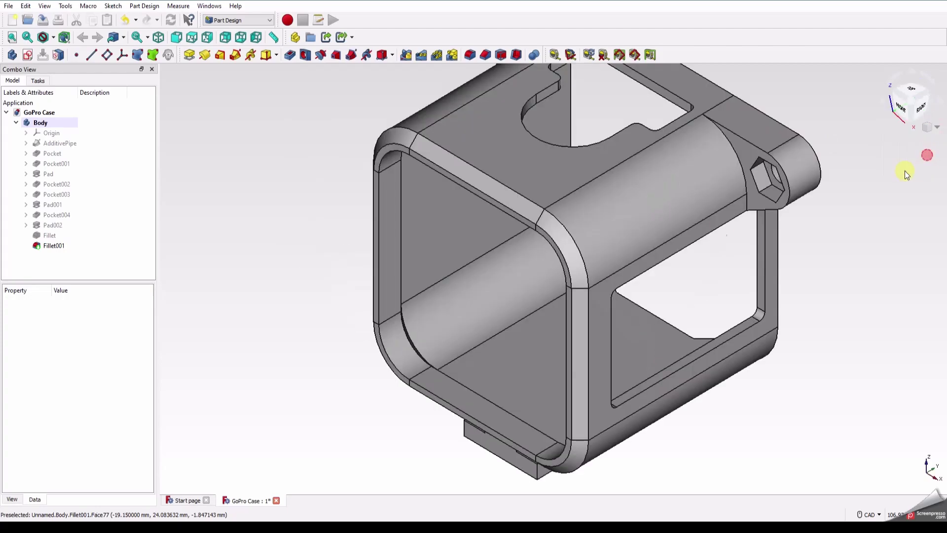
click(12, 37)
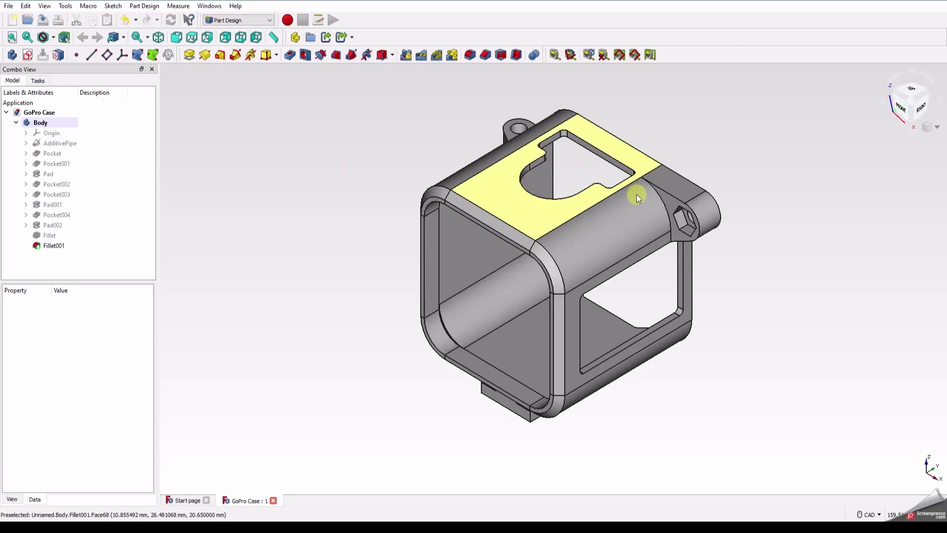
middle_drag(558, 386, 723, 321)
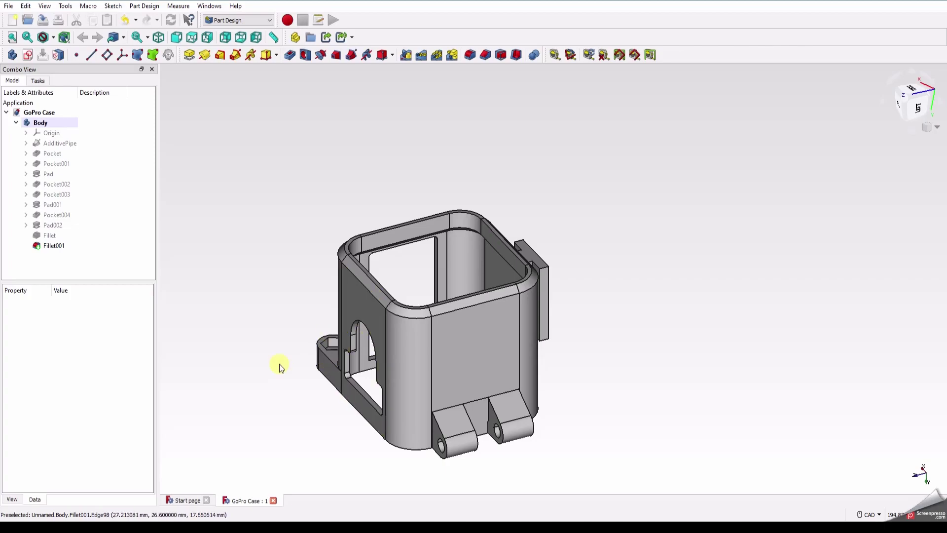
middle_drag(324, 361, 353, 363)
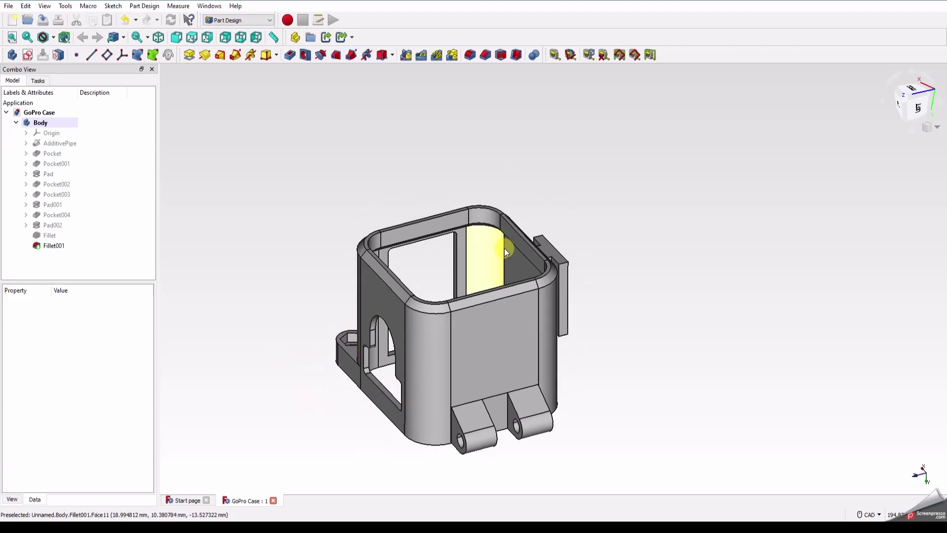
Return to isometric with Fit All, then orbit to inspect the front and T-rail
click(925, 133)
click(920, 161)
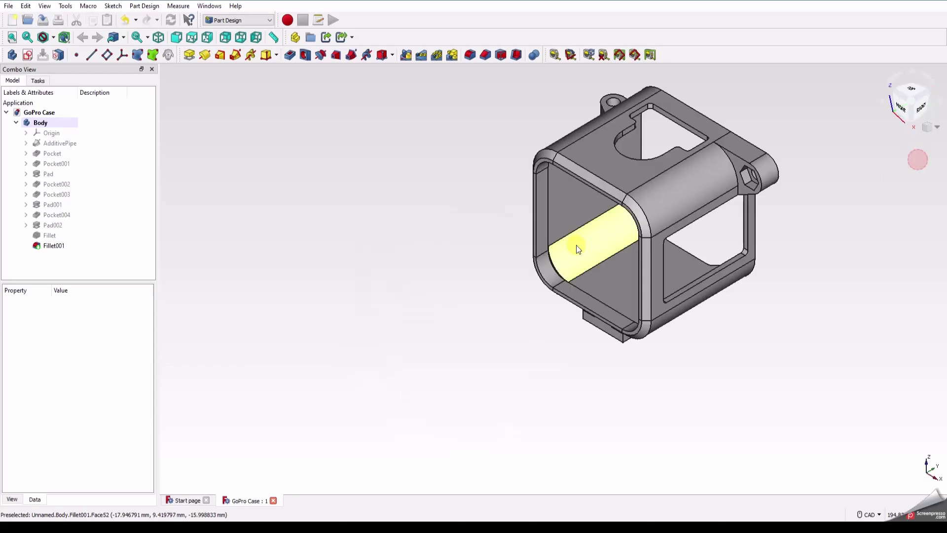
click(12, 37)
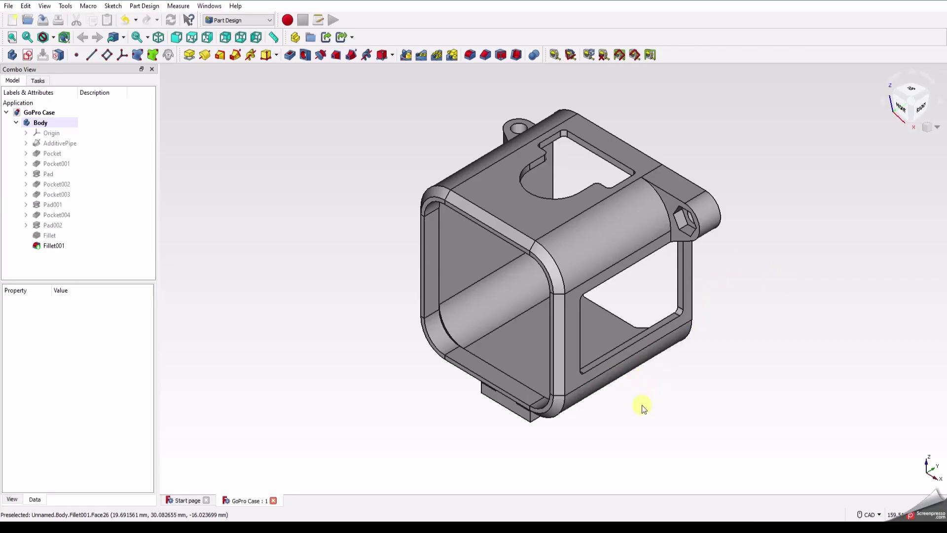
middle_drag(644, 408, 513, 373)
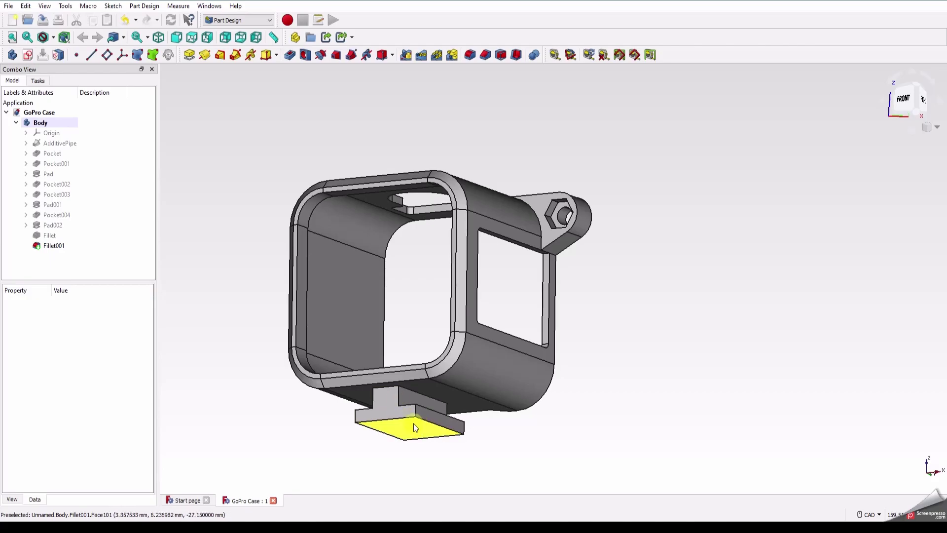
scroll(413, 424, up, 5)
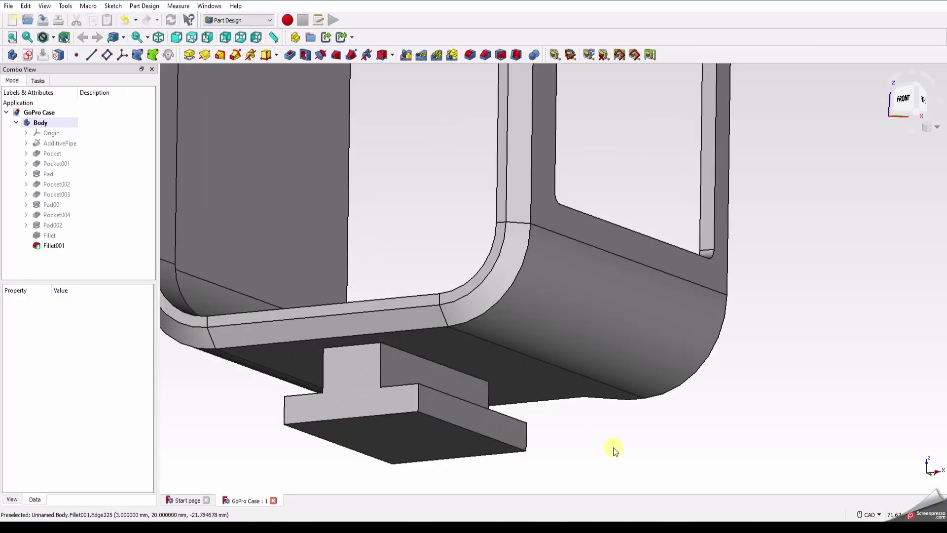
middle_drag(567, 402, 535, 332)
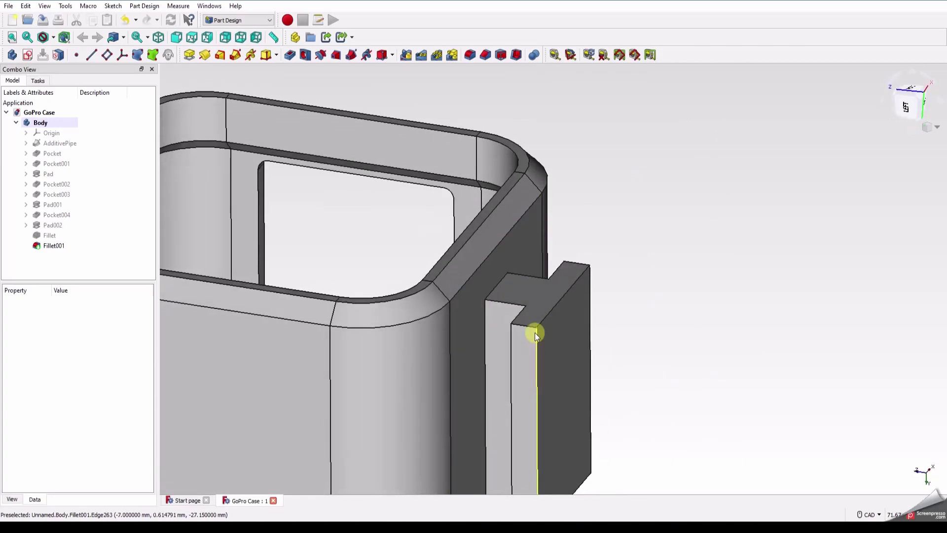
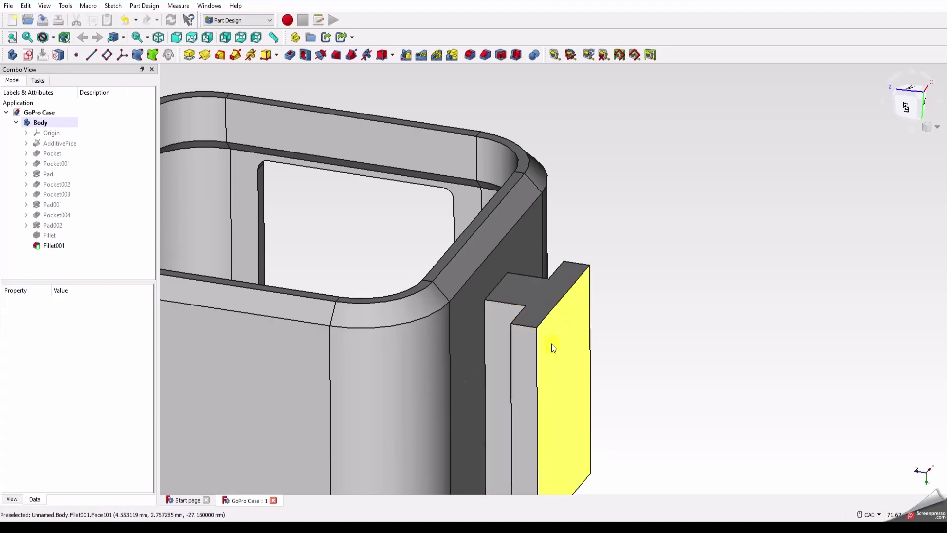
Orbit the finished GoPro Case to view its underside, fit it in view, then start a new document
click(937, 126)
middle_drag(938, 131, 876, 188)
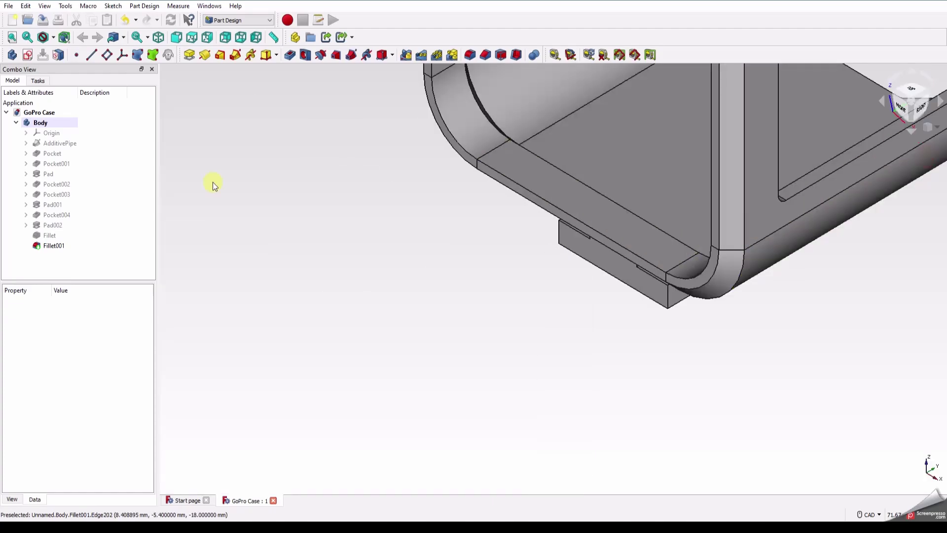
click(12, 37)
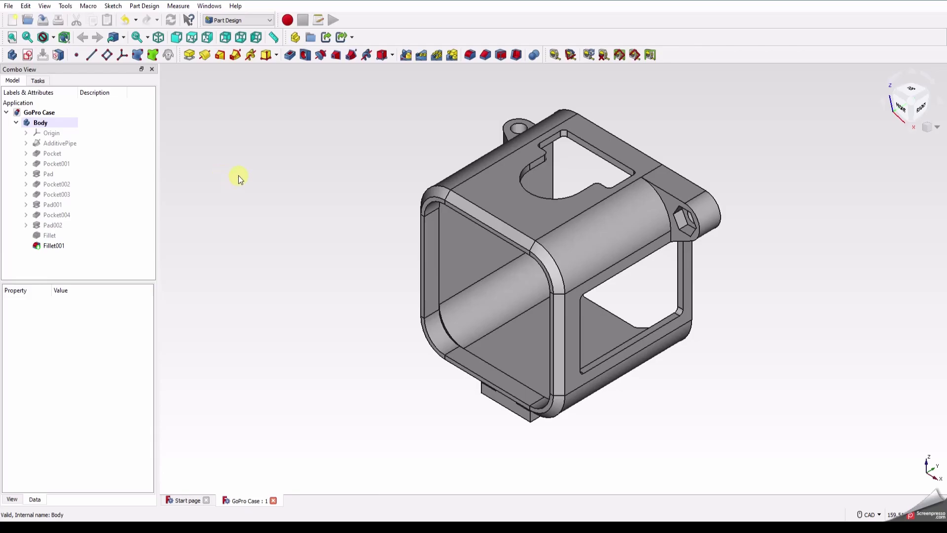
click(183, 502)
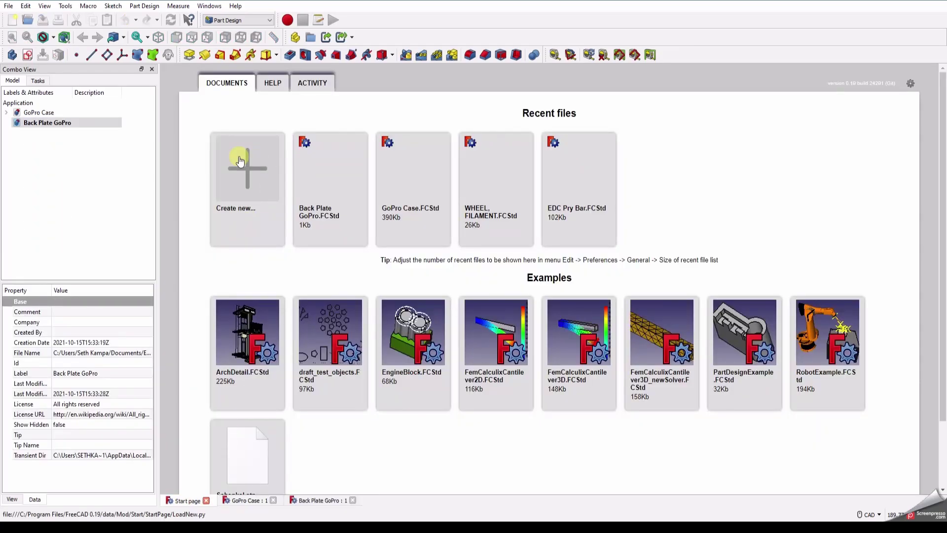
Switch to the empty Back Plate GoPro document, briefly expanding and collapsing the GoPro Case tree
click(311, 500)
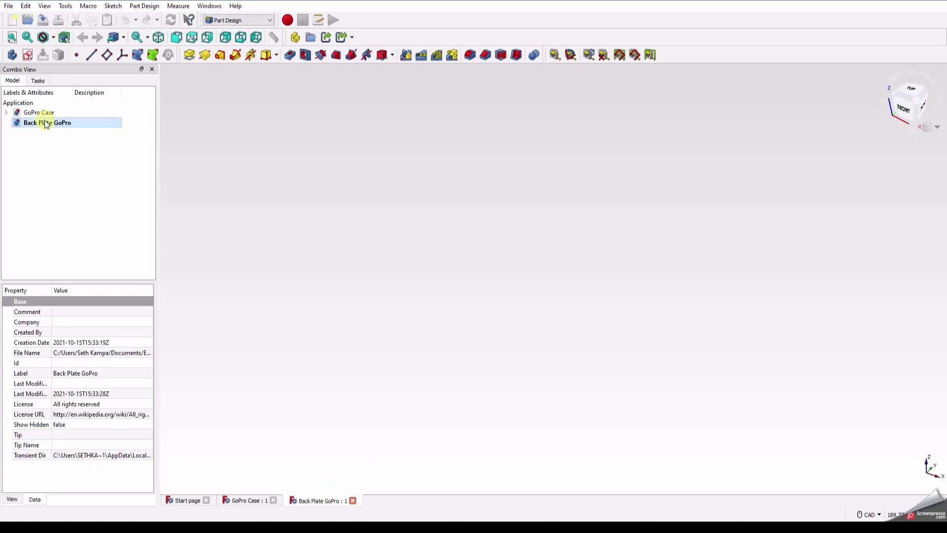
click(6, 113)
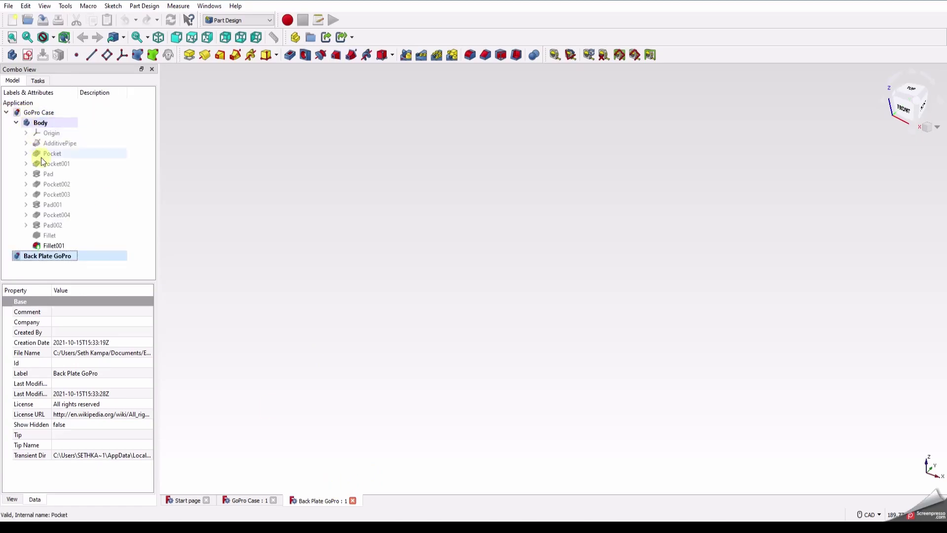
click(7, 113)
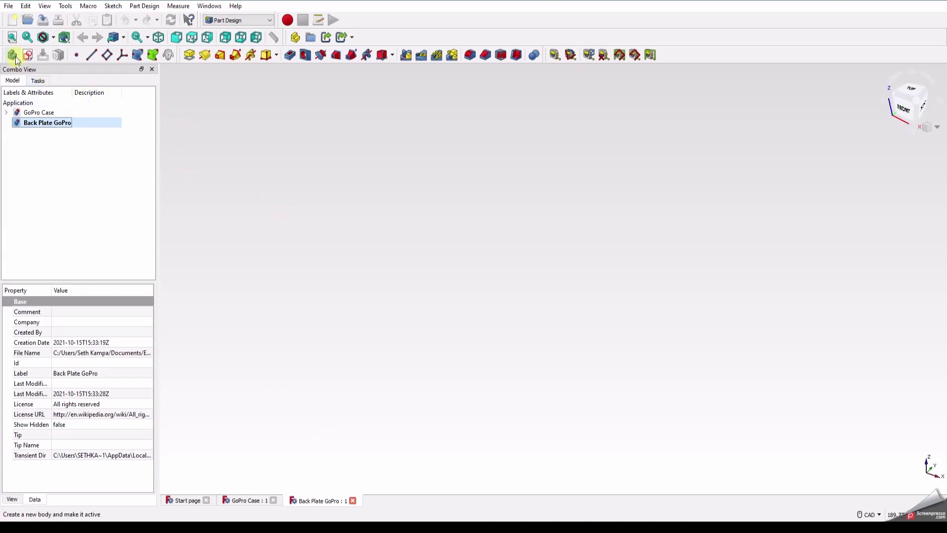
Create a body and start a new sketch on the XZ_Plane
click(38, 80)
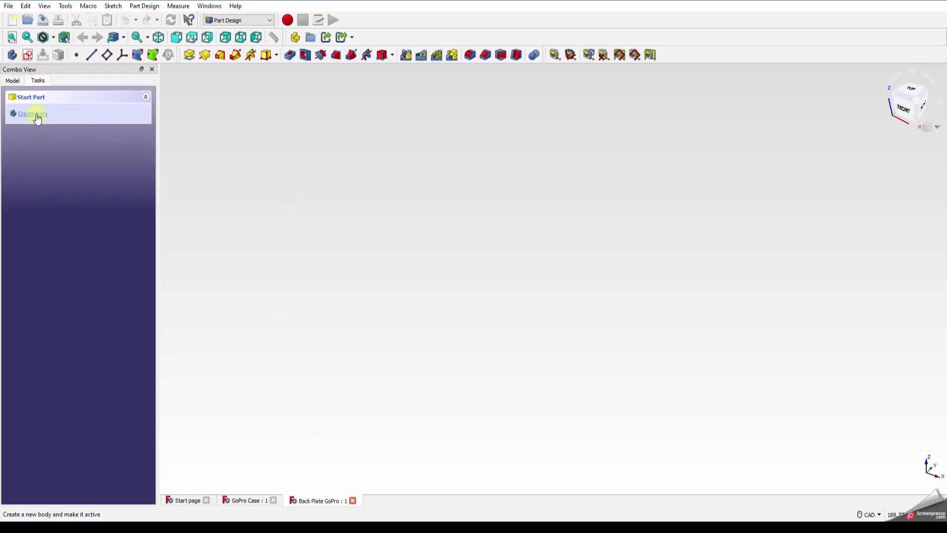
click(38, 117)
click(38, 114)
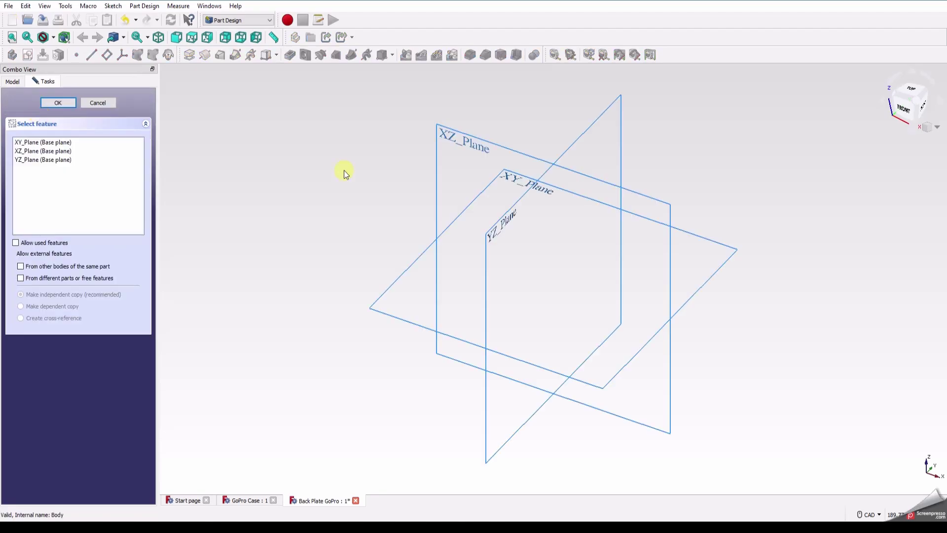
click(452, 132)
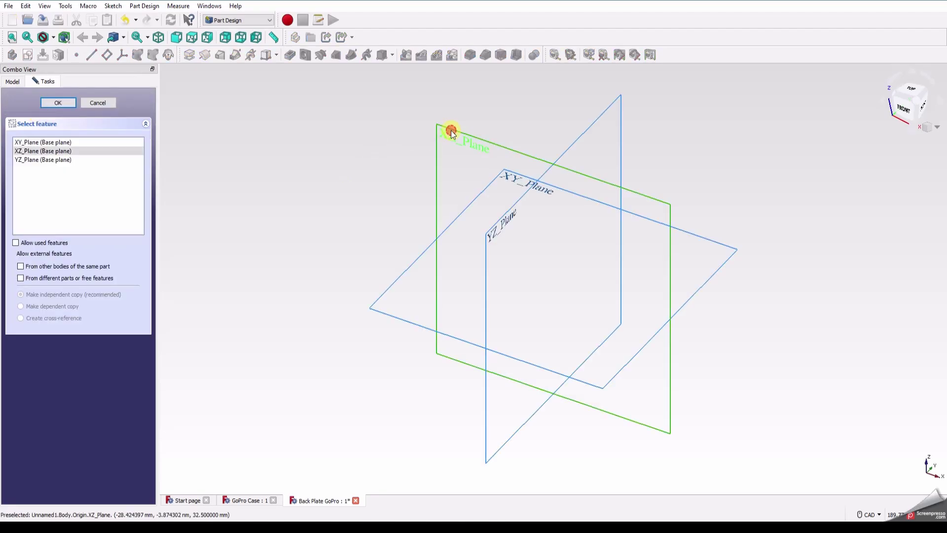
click(59, 102)
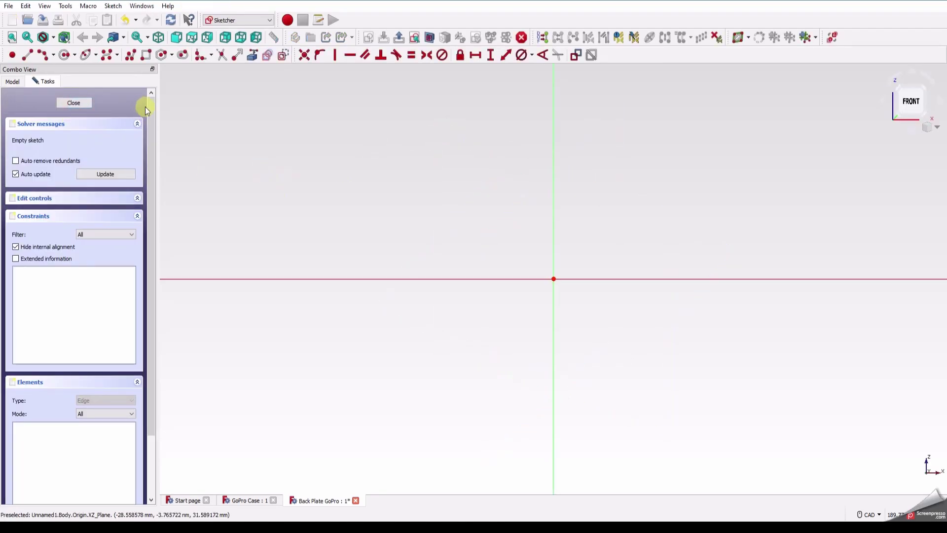
Draw a closed seven-segment polyline with a top edge, diagonal slope and lower step
click(132, 57)
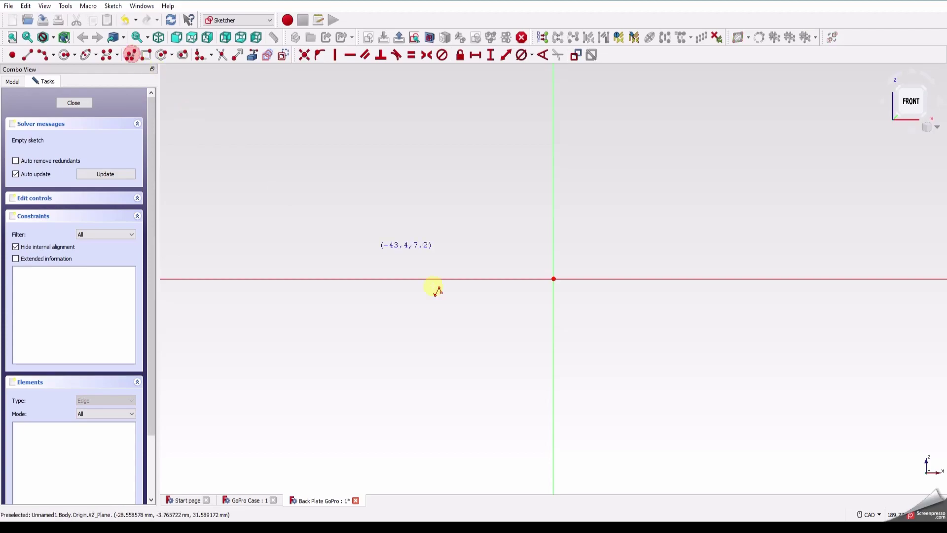
click(450, 401)
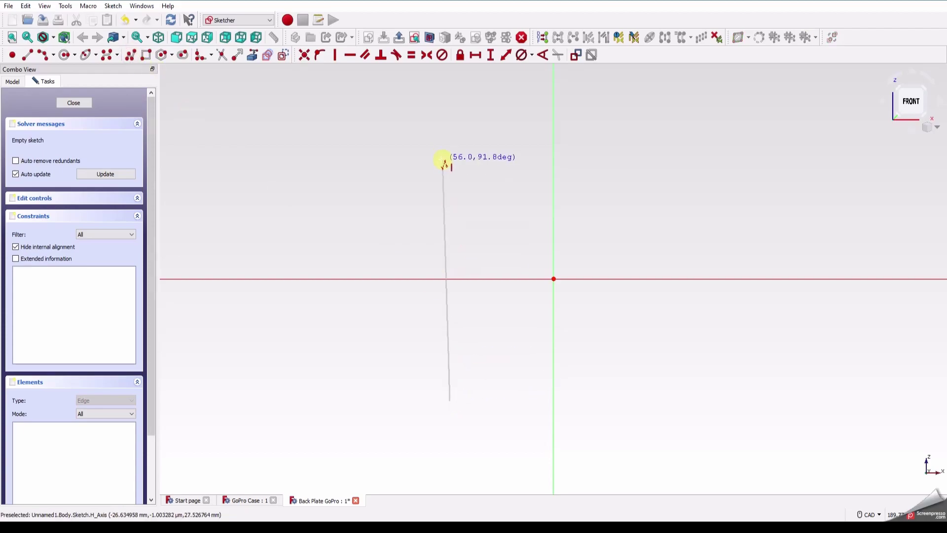
click(451, 127)
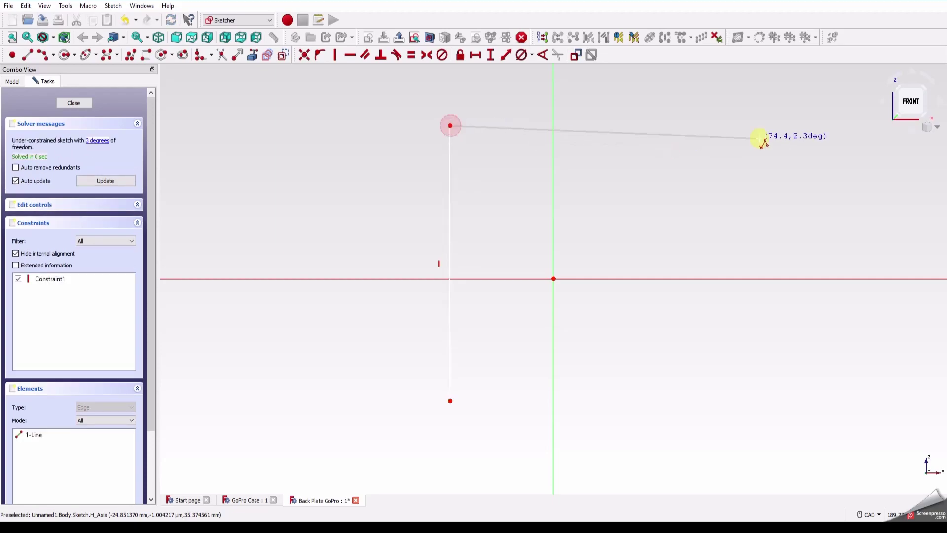
click(720, 127)
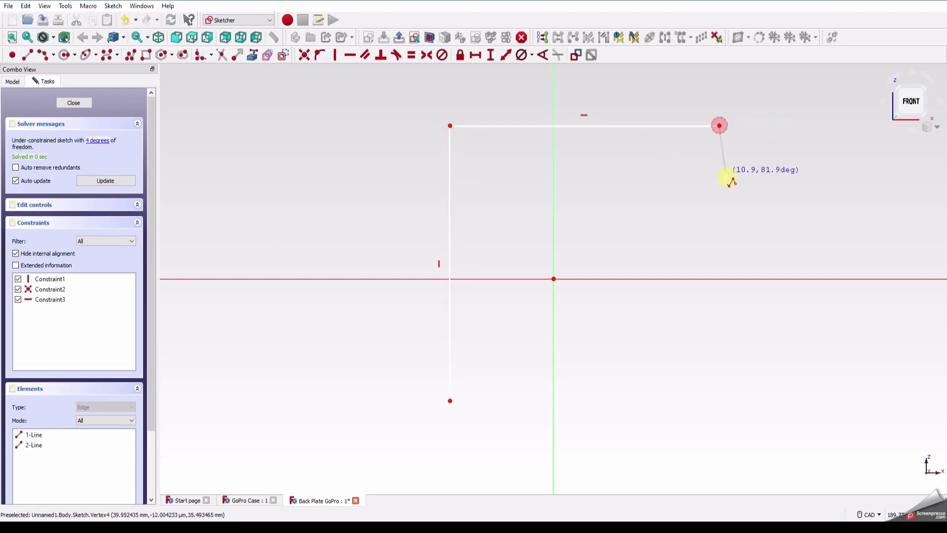
click(719, 216)
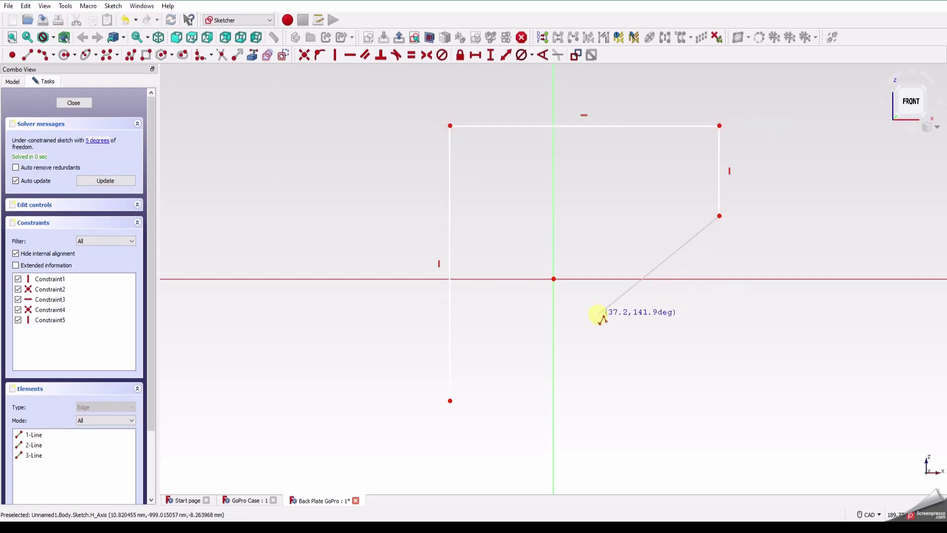
click(598, 326)
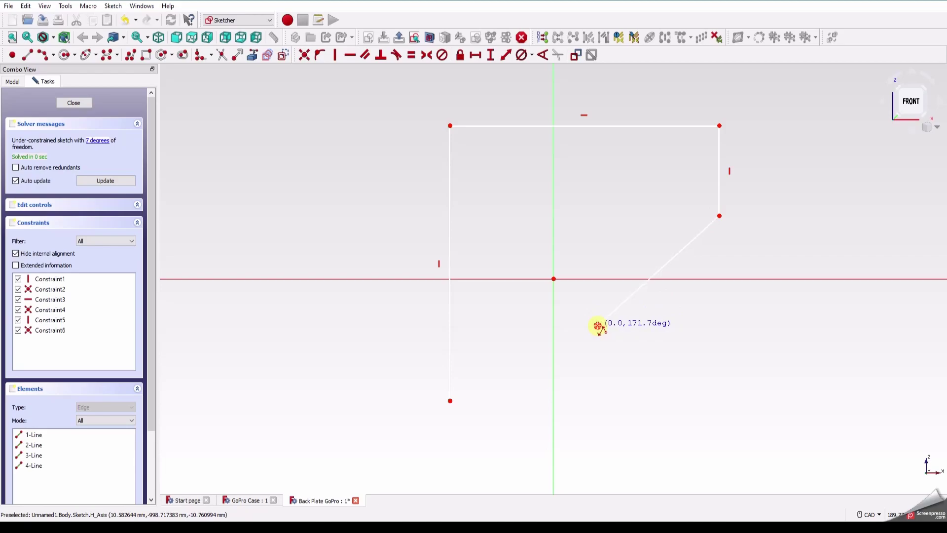
click(516, 325)
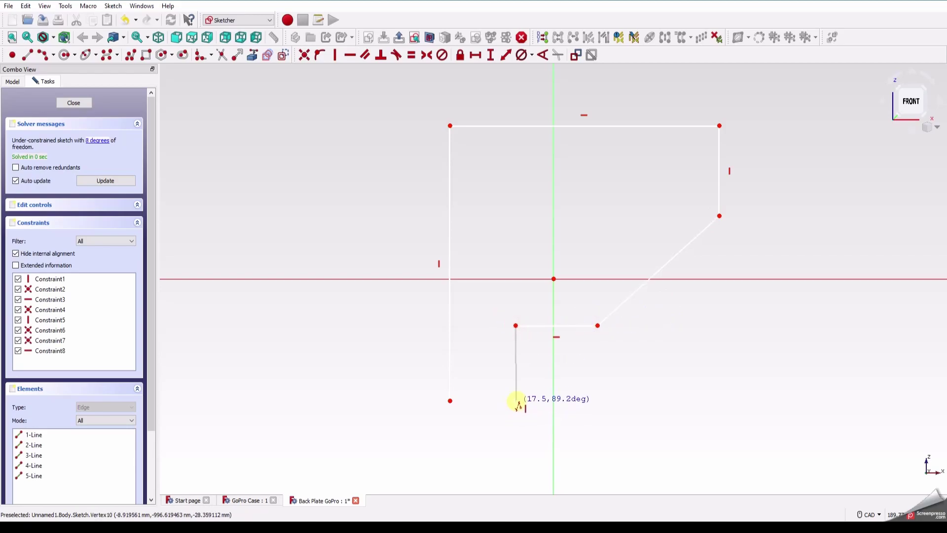
click(516, 402)
click(449, 402)
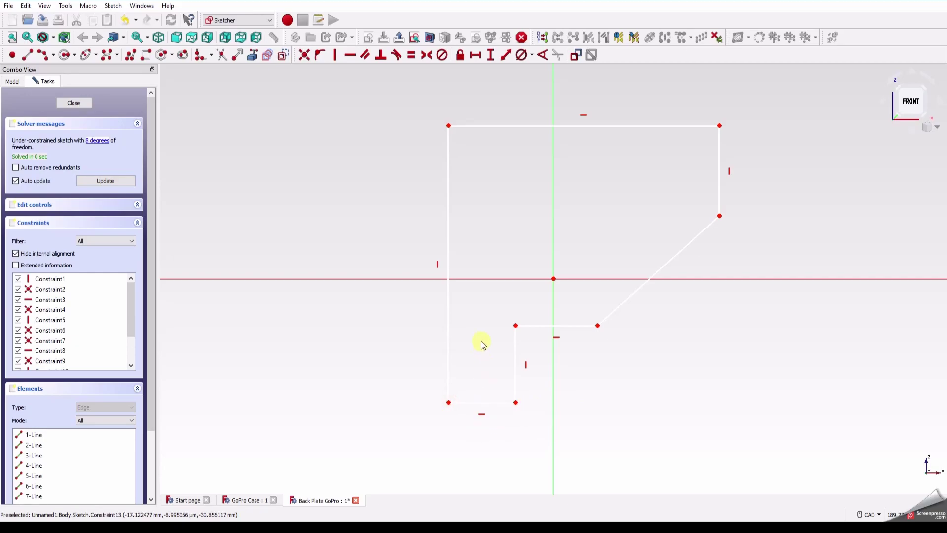
Select both left corners of the outline and the horizontal axis
click(449, 126)
click(449, 403)
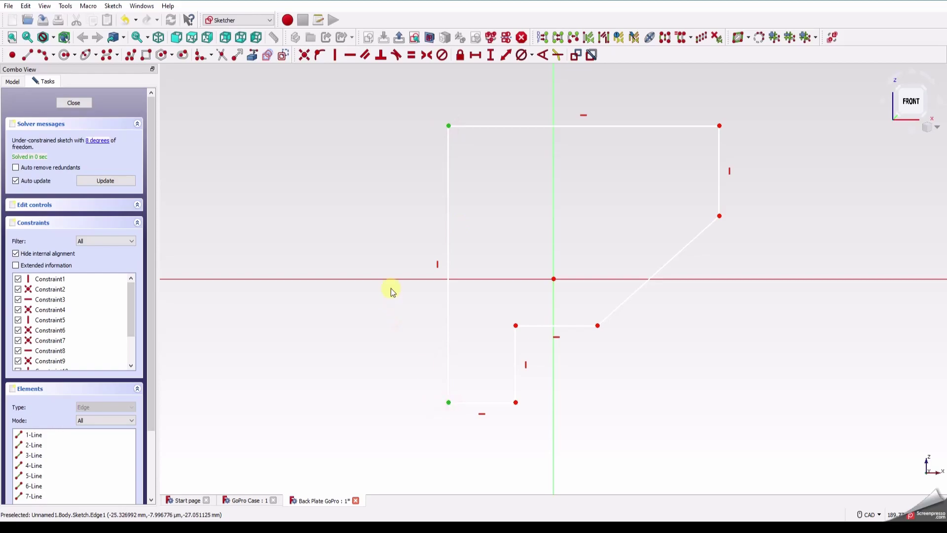
click(391, 280)
Make the left corners symmetric about the horizontal axis and delete the redundant constraint
click(434, 63)
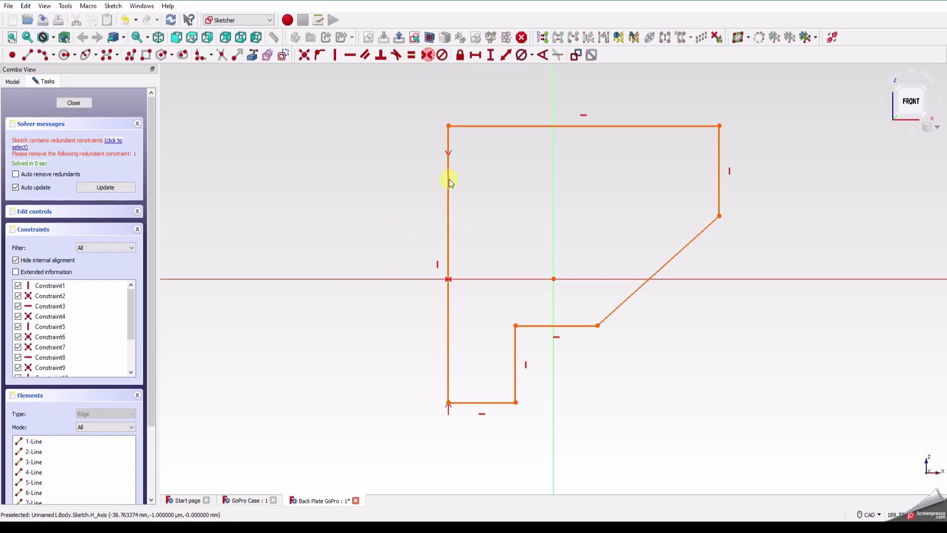
click(114, 143)
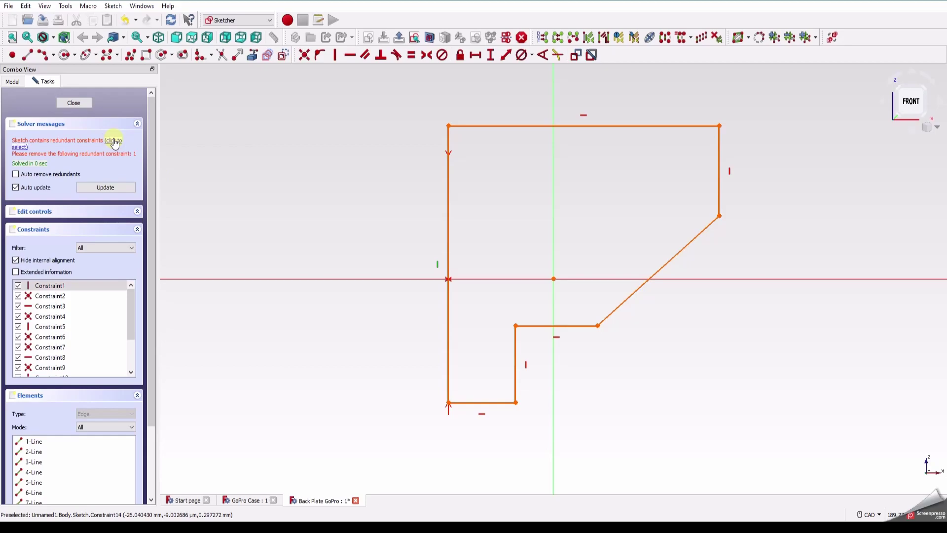
key(Delete)
Make the top corners symmetric about the vertical axis and delete the new redundant constraint
click(448, 138)
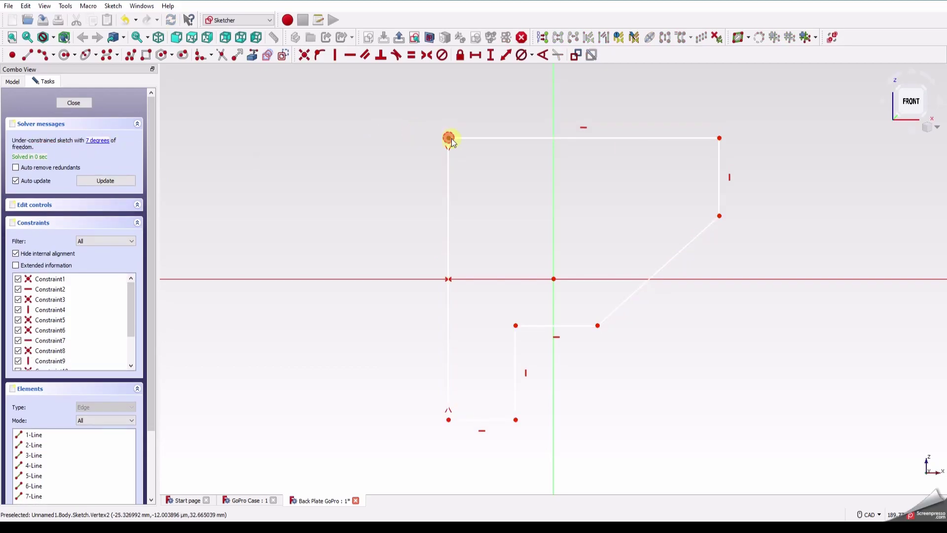
click(720, 138)
click(554, 114)
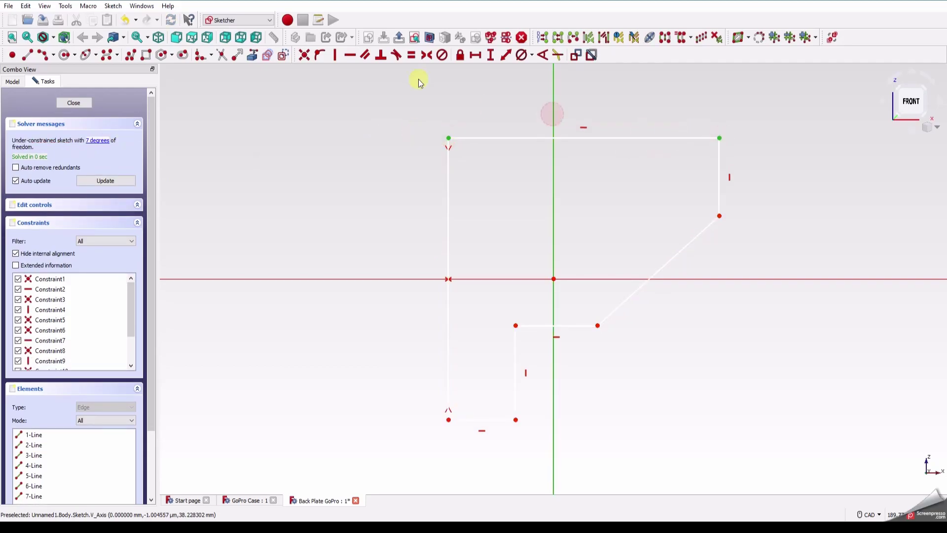
click(428, 55)
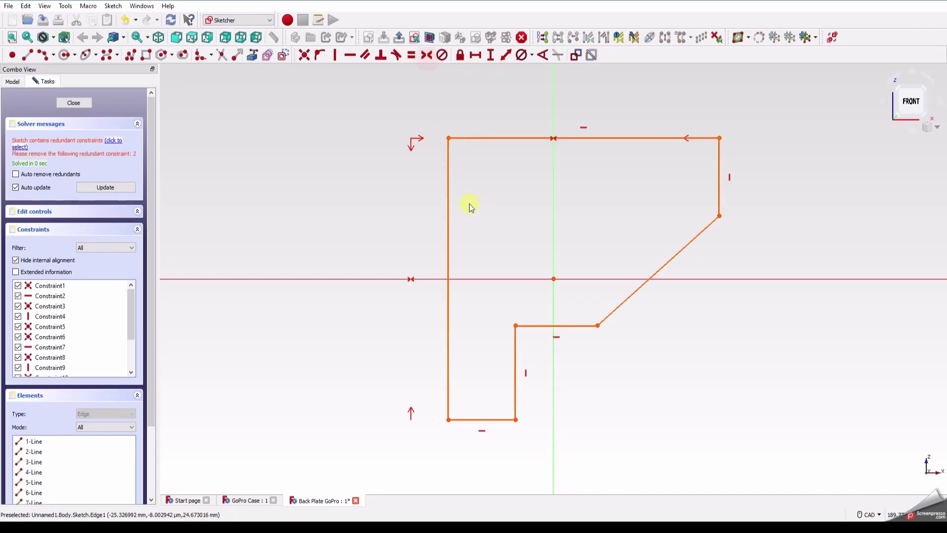
click(112, 141)
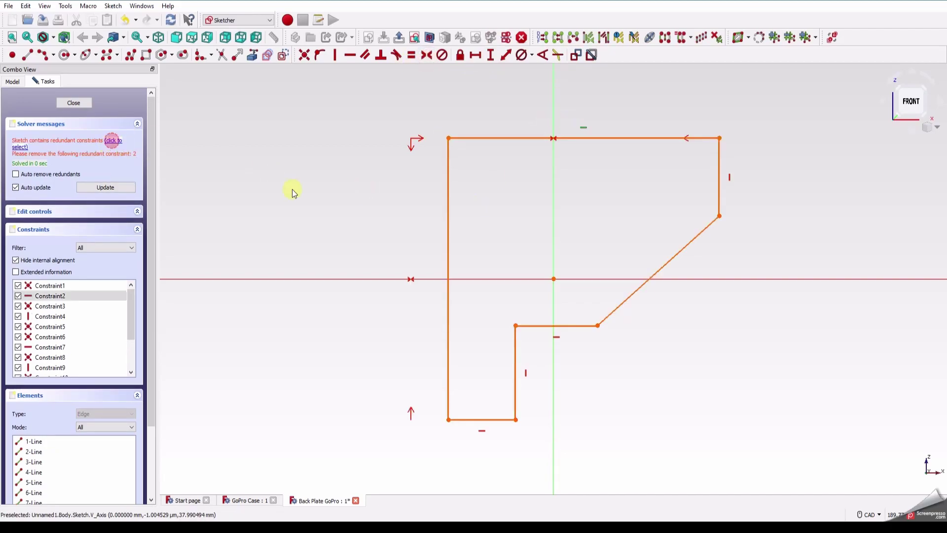
key(Delete)
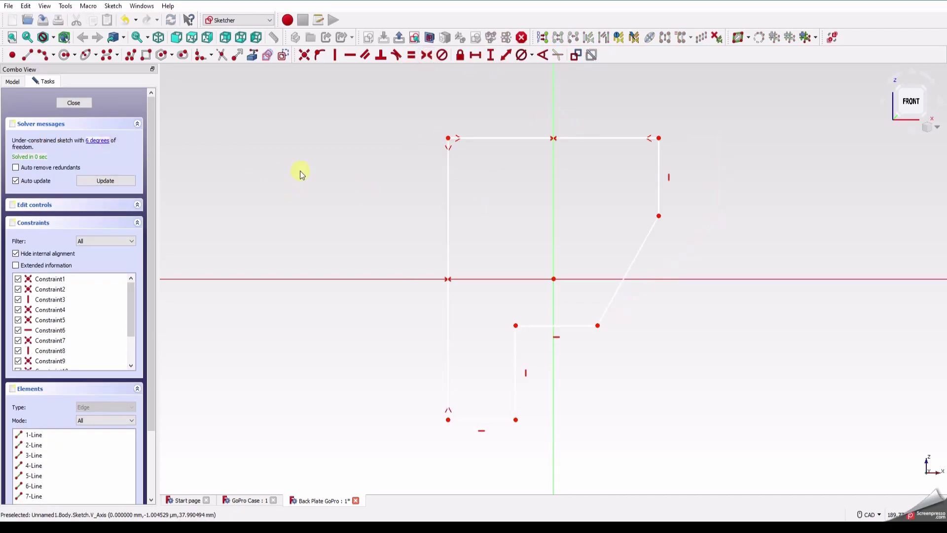
Dimension the top edge and left edge at 41.3 mm each, moving labels clear
click(476, 139)
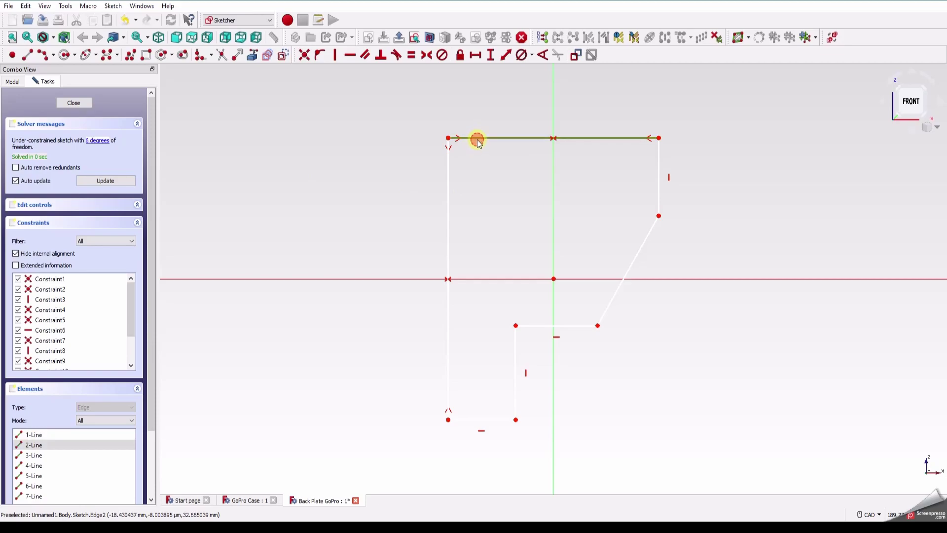
click(476, 56)
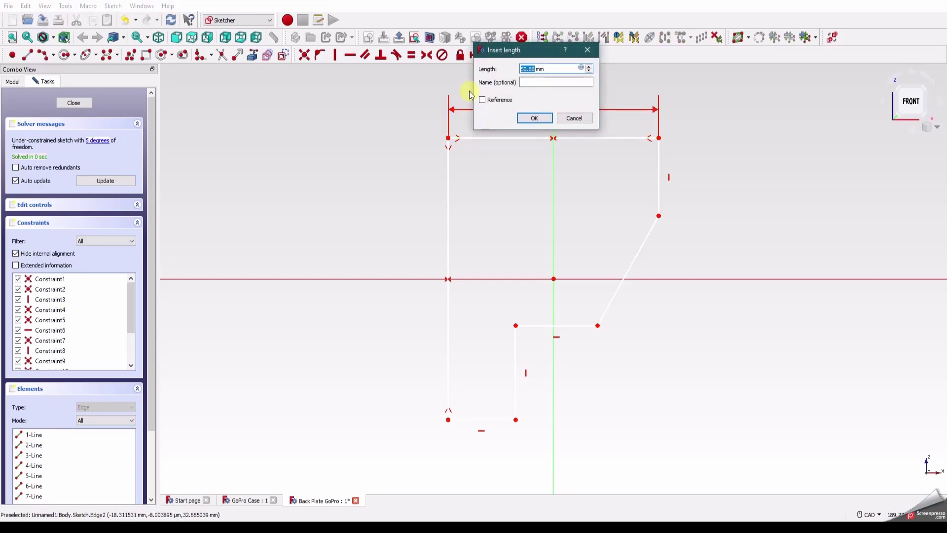
text(41.3)
key(Return)
click(468, 257)
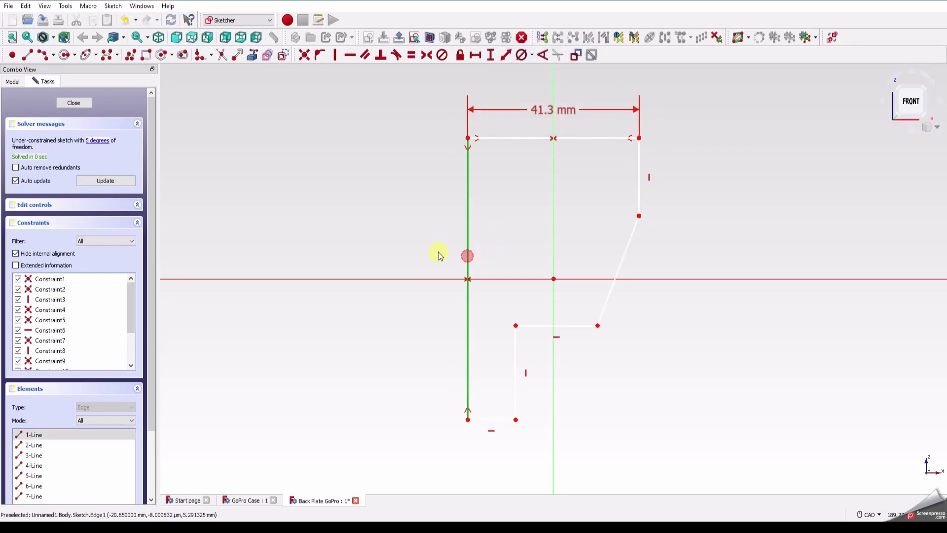
click(501, 59)
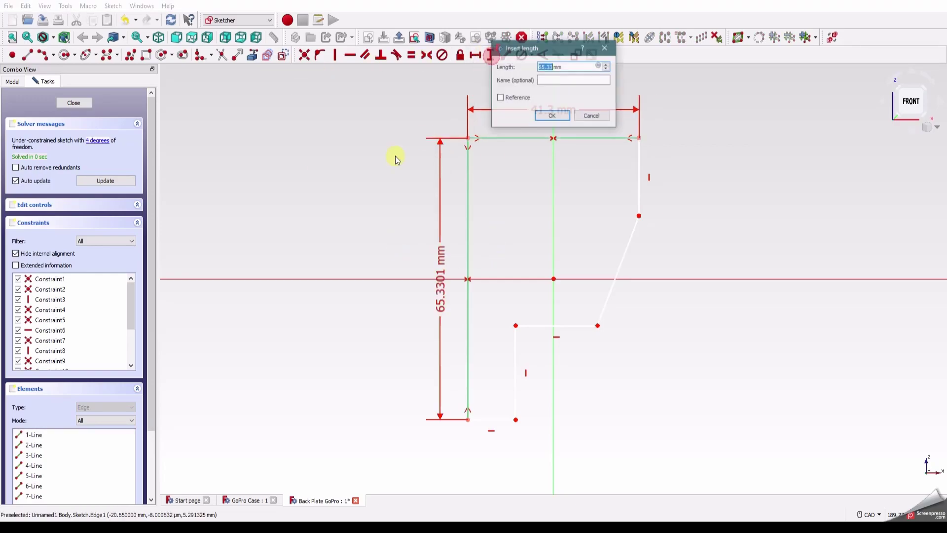
text(41.3)
key(Return)
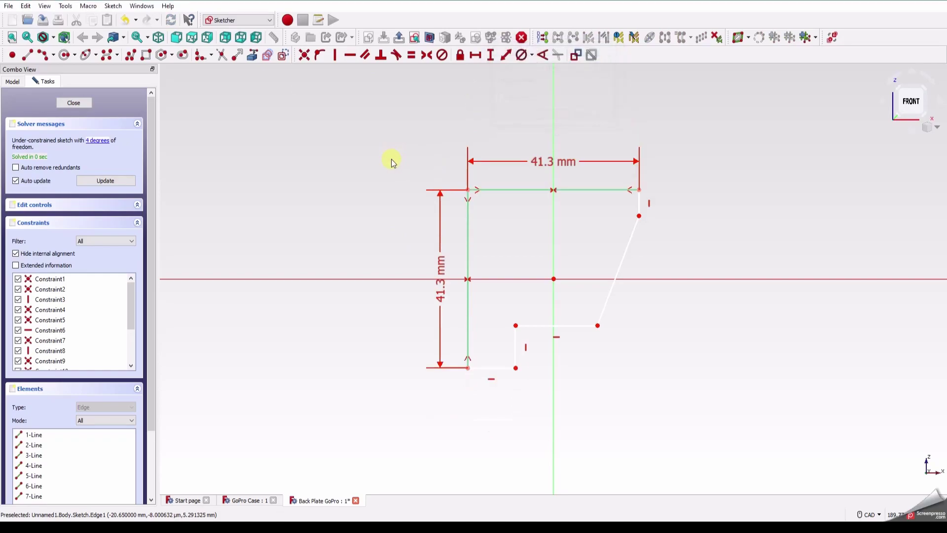
drag(446, 238, 422, 239)
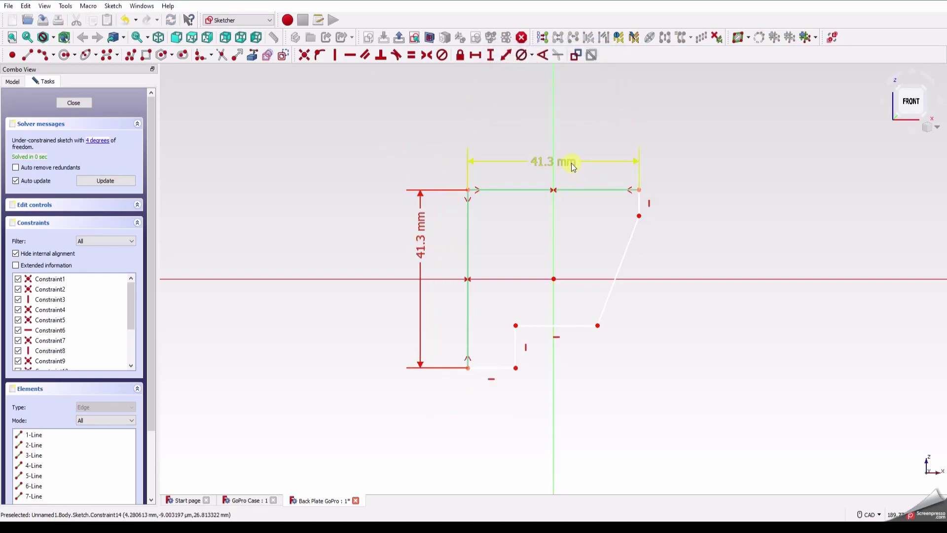
drag(568, 161, 518, 153)
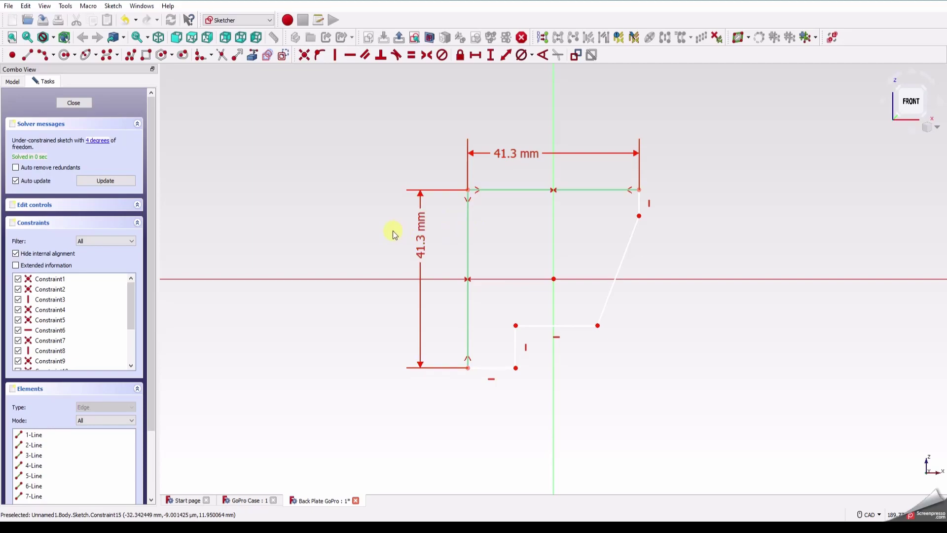
Dimension the right line 11.15 mm, bottom line 10 mm and short vertical 12 mm
click(489, 57)
text(11.)
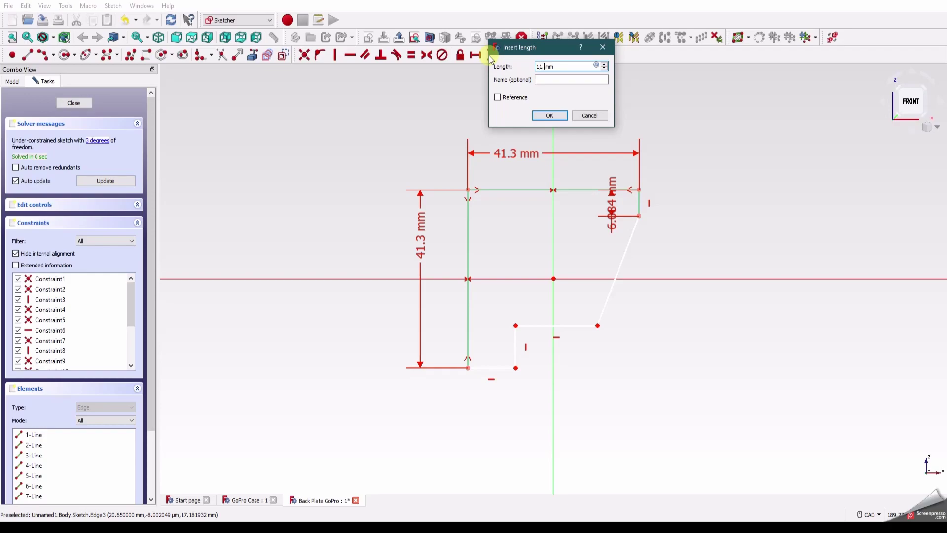
text(15)
key(Return)
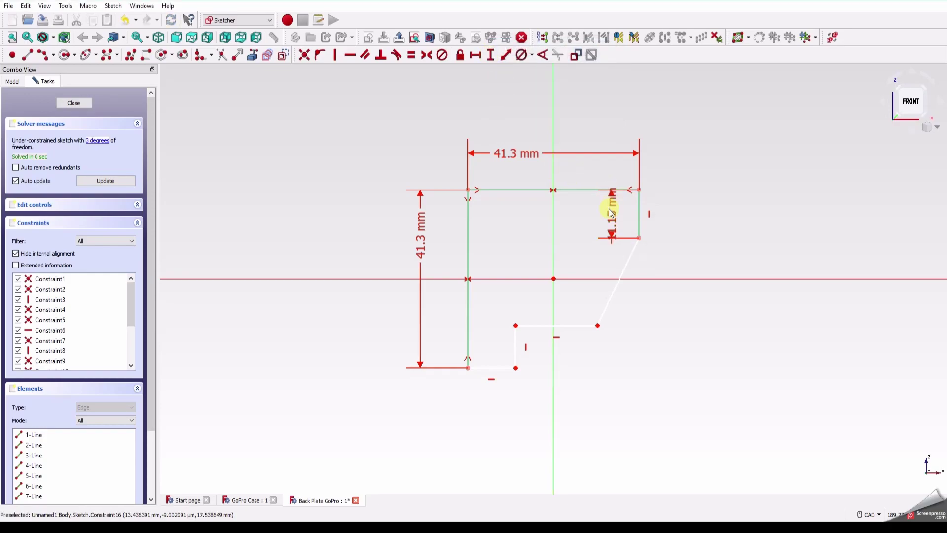
mouse_move(611, 213)
mouse_down()
mouse_move(695, 149)
mouse_move(733, 159)
mouse_up()
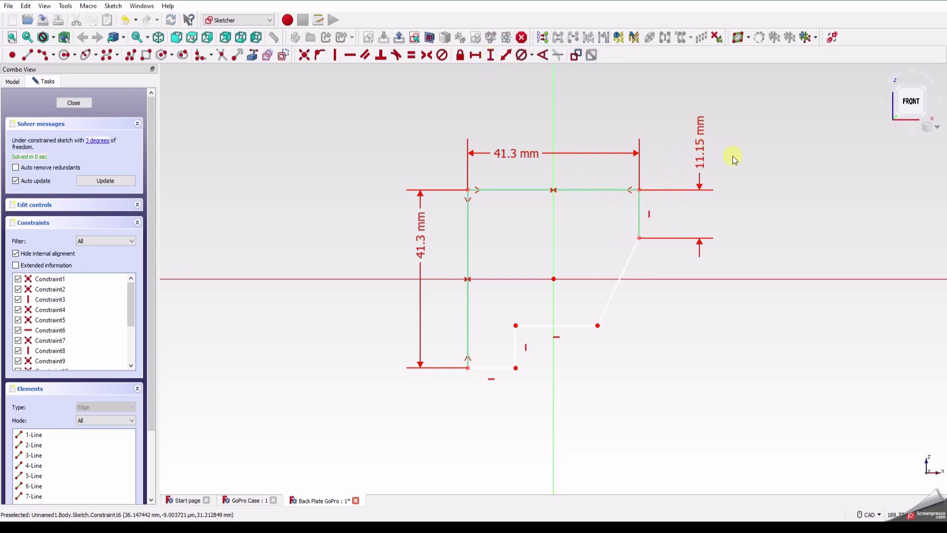
click(497, 373)
click(477, 56)
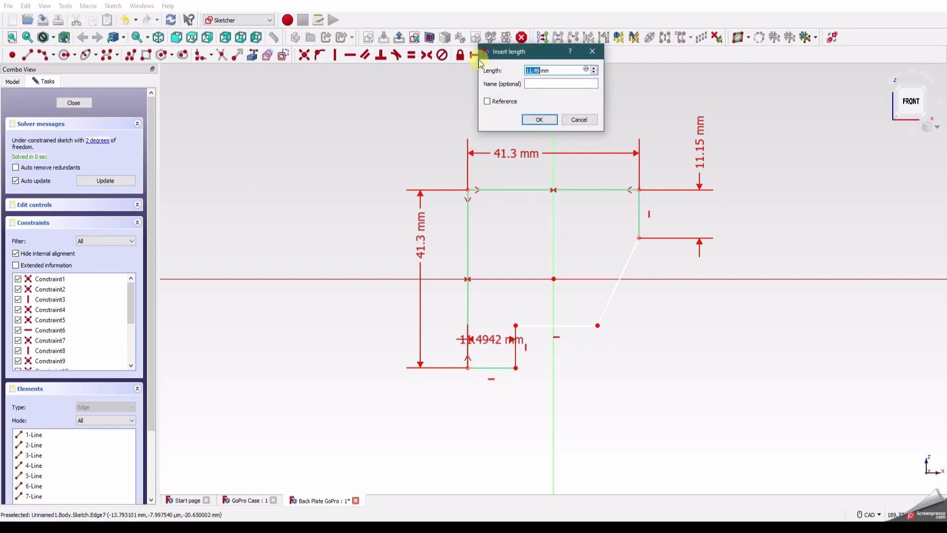
text(10)
key(Return)
drag(486, 346, 447, 402)
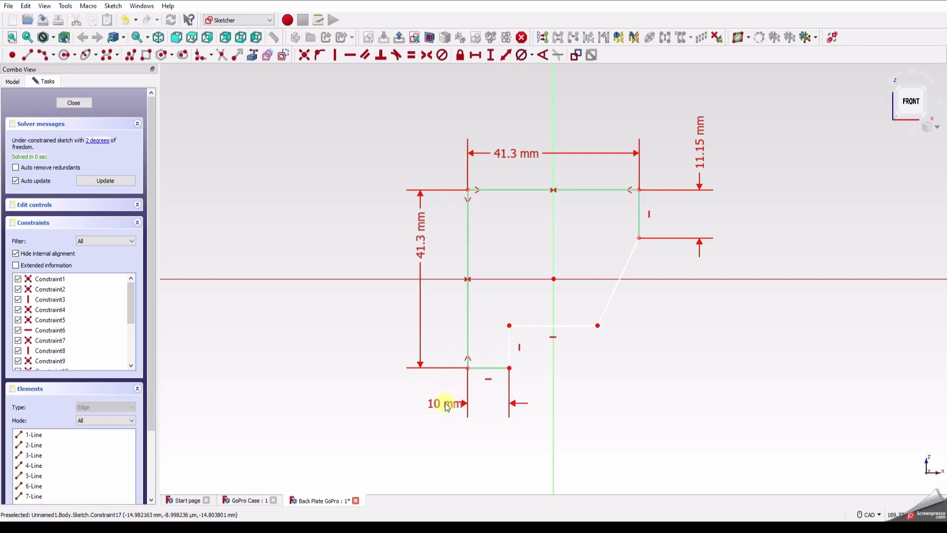
click(510, 345)
click(490, 55)
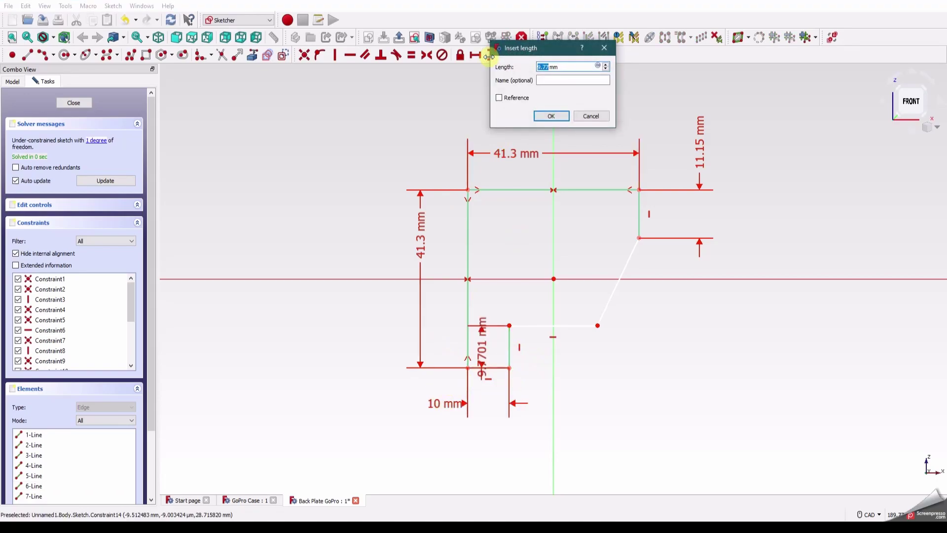
key(Return)
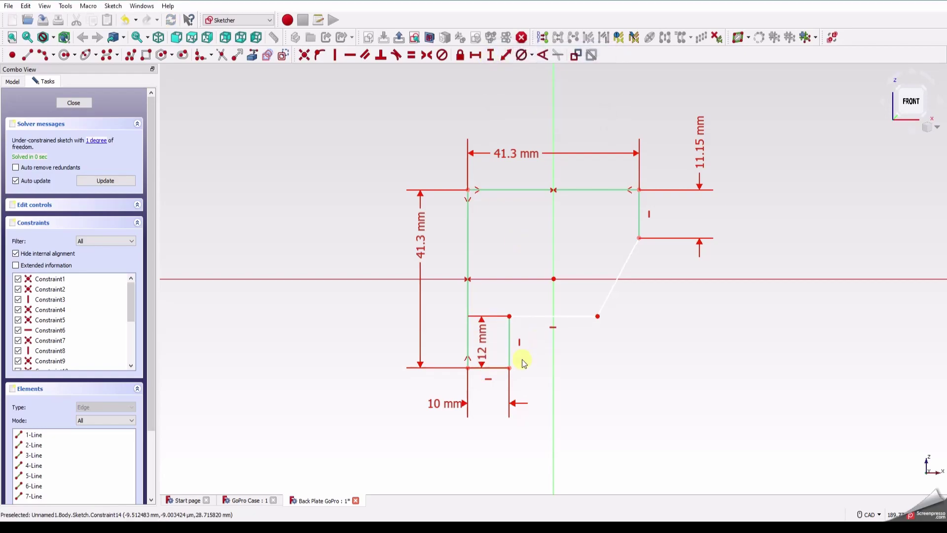
drag(483, 349, 642, 335)
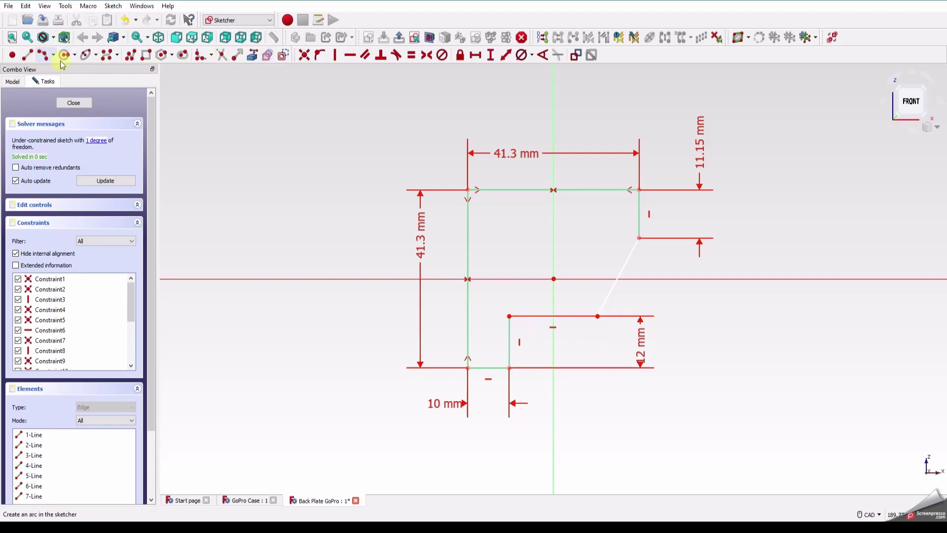
Add a horizontal construction line, set the slope to 45°, then close the sketch and pad it
click(283, 55)
click(27, 55)
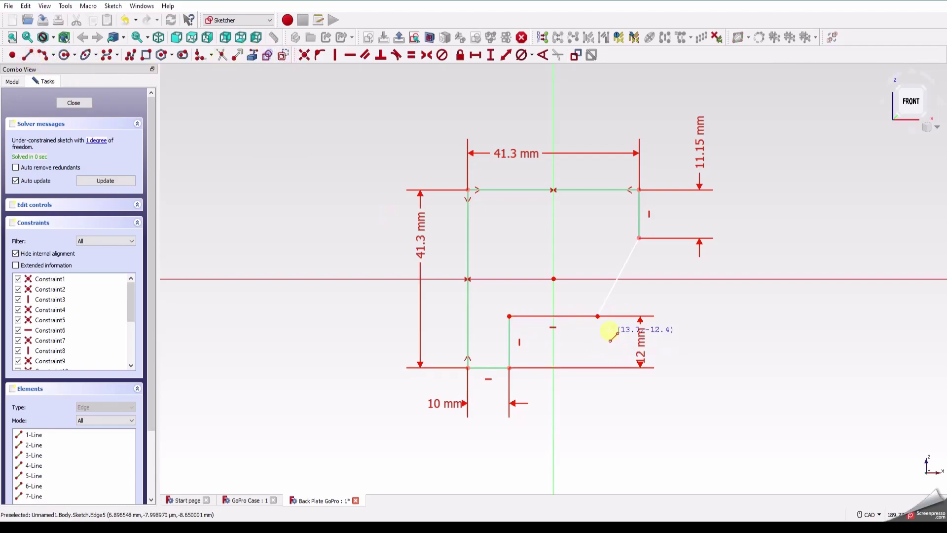
click(598, 316)
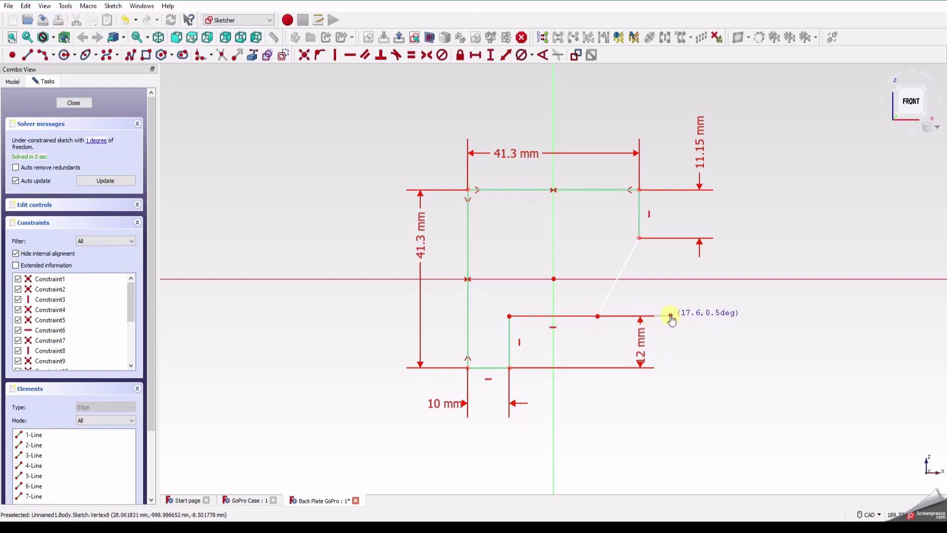
click(671, 316)
right_click(655, 312)
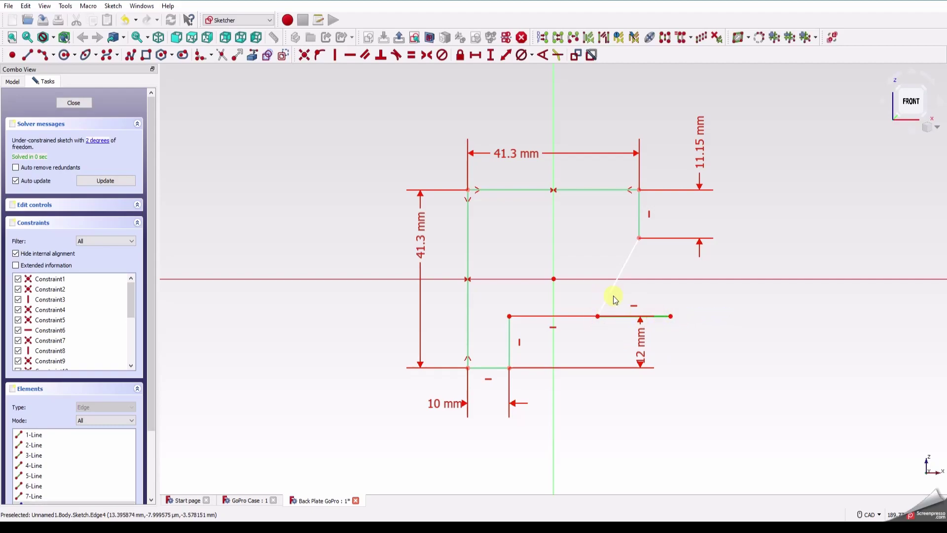
click(609, 295)
click(544, 56)
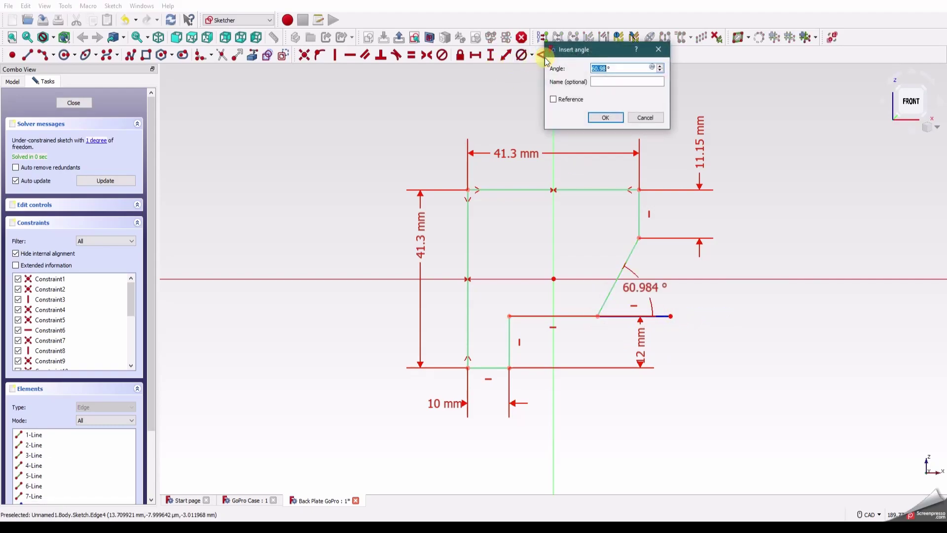
key(Return)
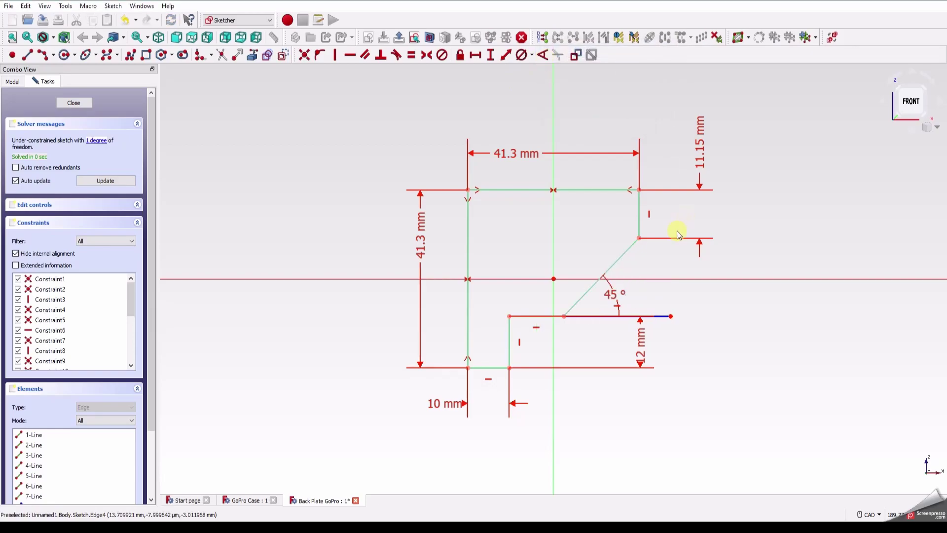
click(74, 103)
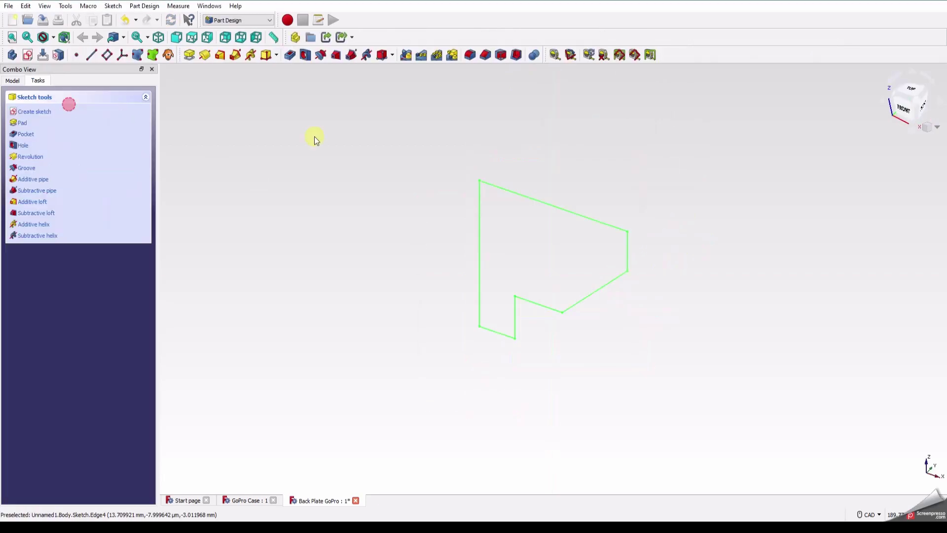
click(190, 58)
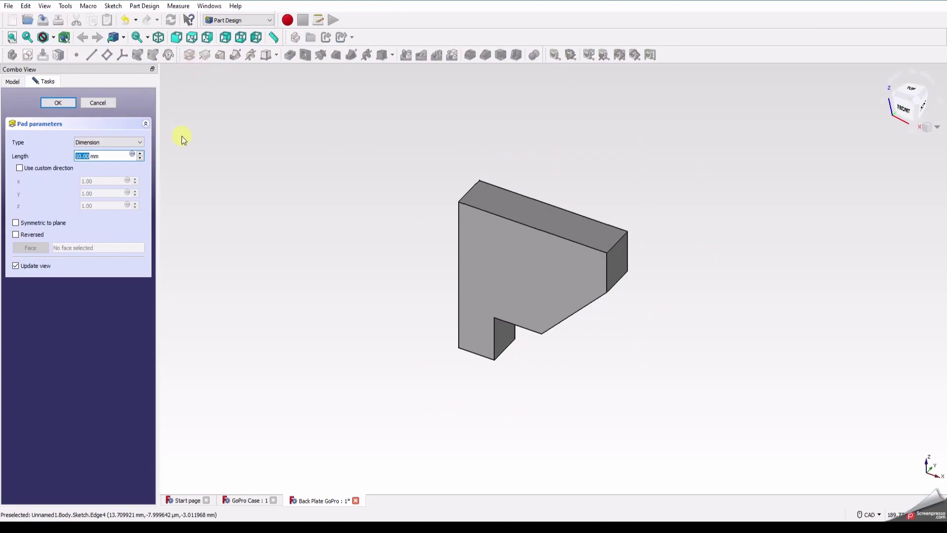
Set the pad length to 1.5 mm for a thin back plate
double_click(105, 157)
triple_click(105, 157)
text(1.5)
key(Return)
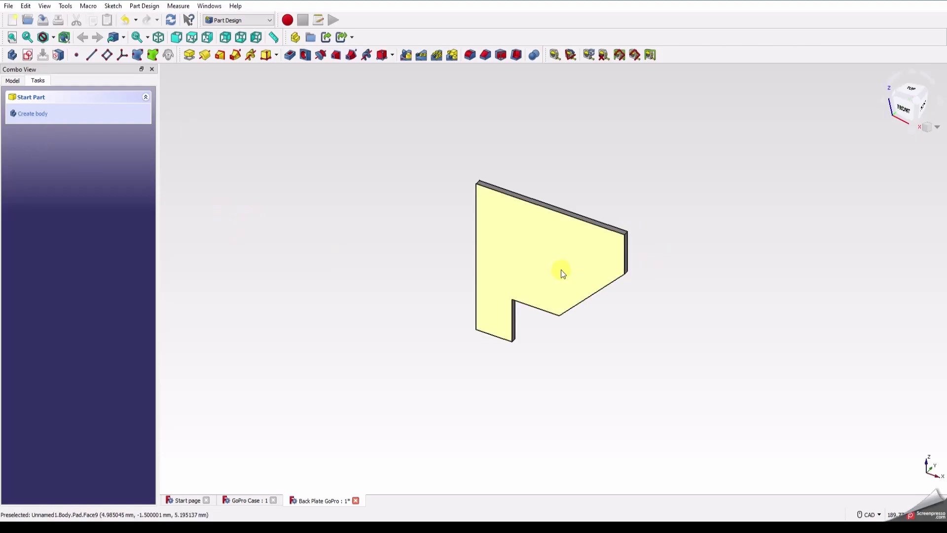
Open a new sketch on the XZ_Plane and zoom in on the plate
click(27, 55)
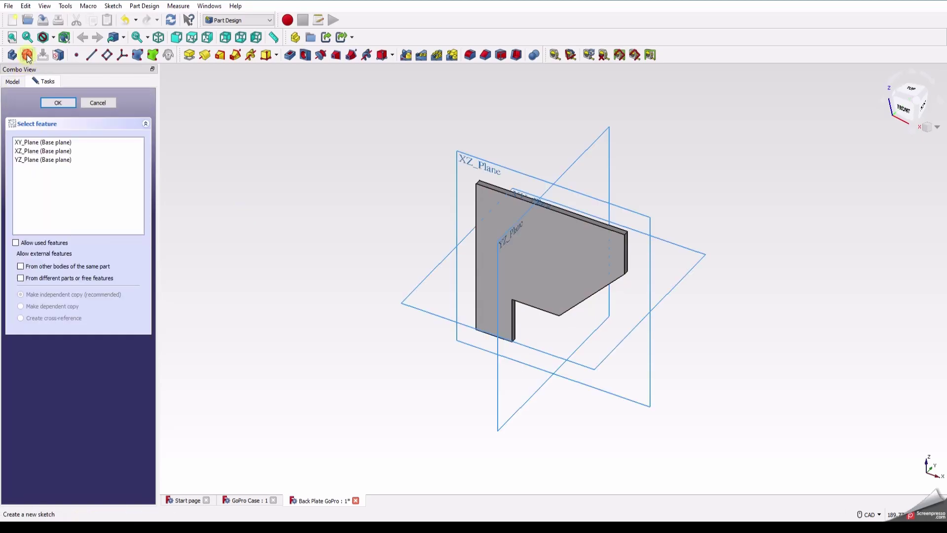
click(492, 163)
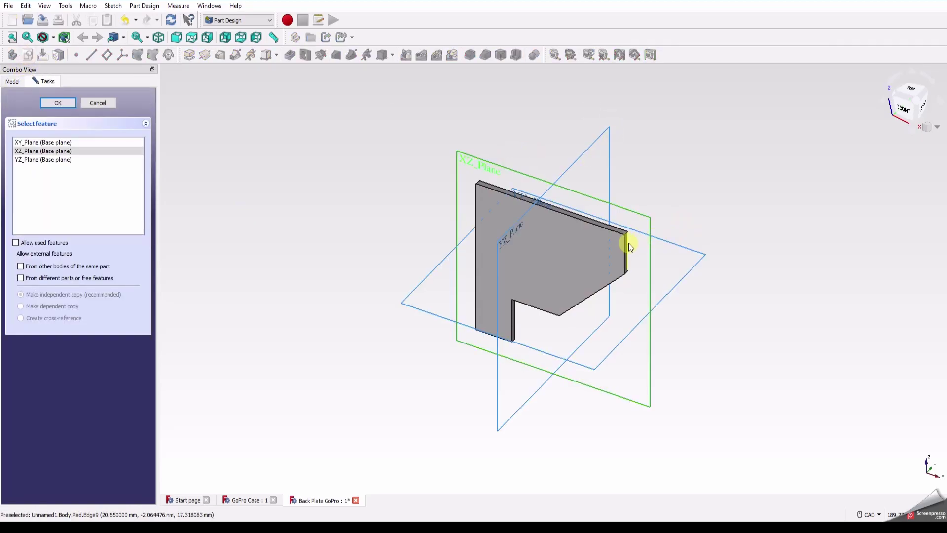
click(58, 103)
scroll(730, 198, down, 1)
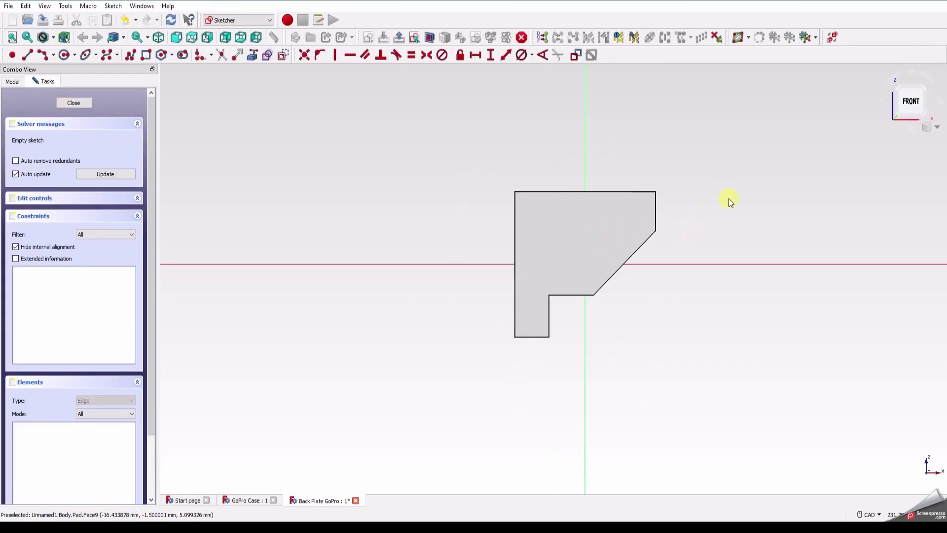
scroll(720, 204, up, 5)
scroll(671, 217, up, 1)
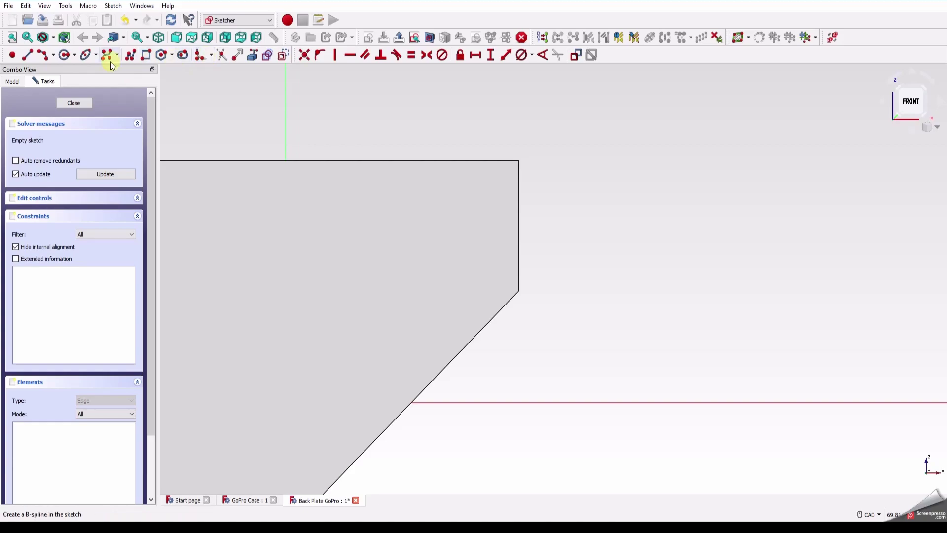
Import the plate's right-edge corners as external geometry
click(251, 54)
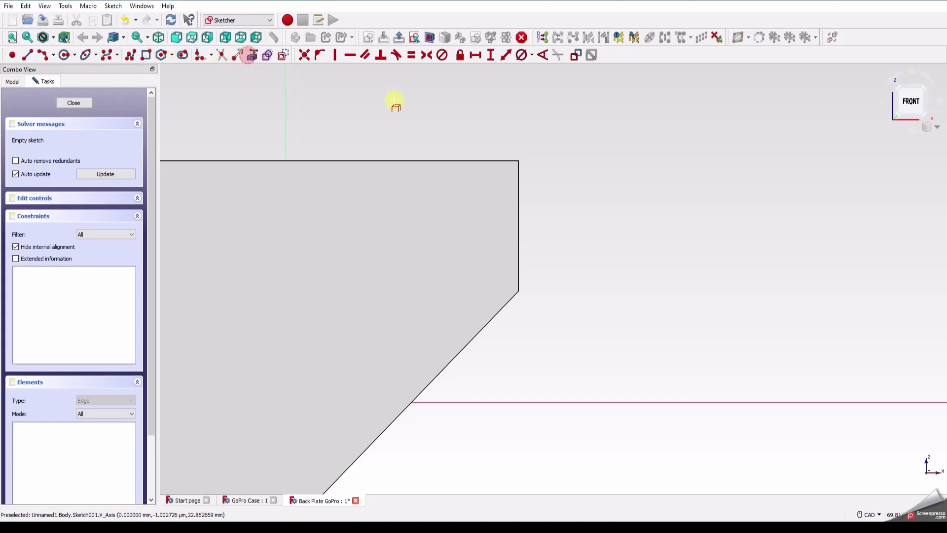
click(519, 161)
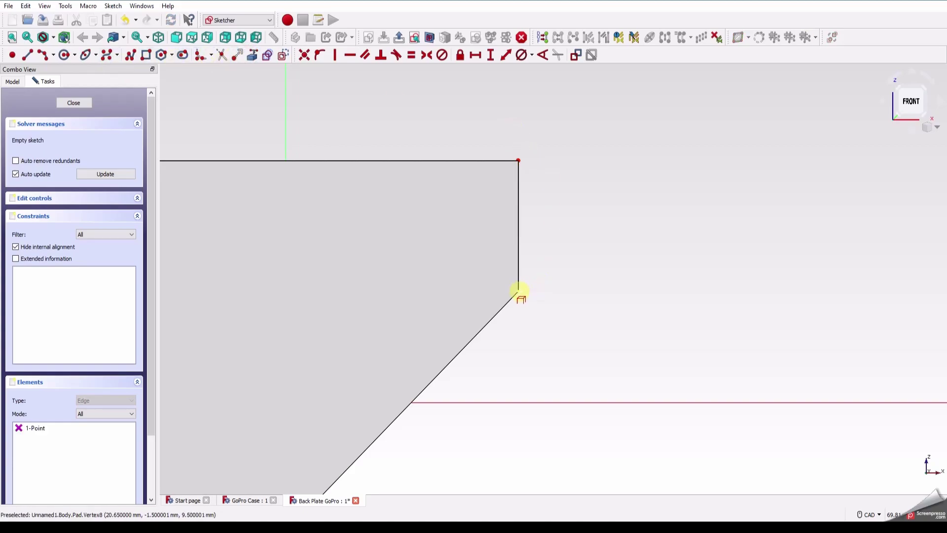
click(518, 291)
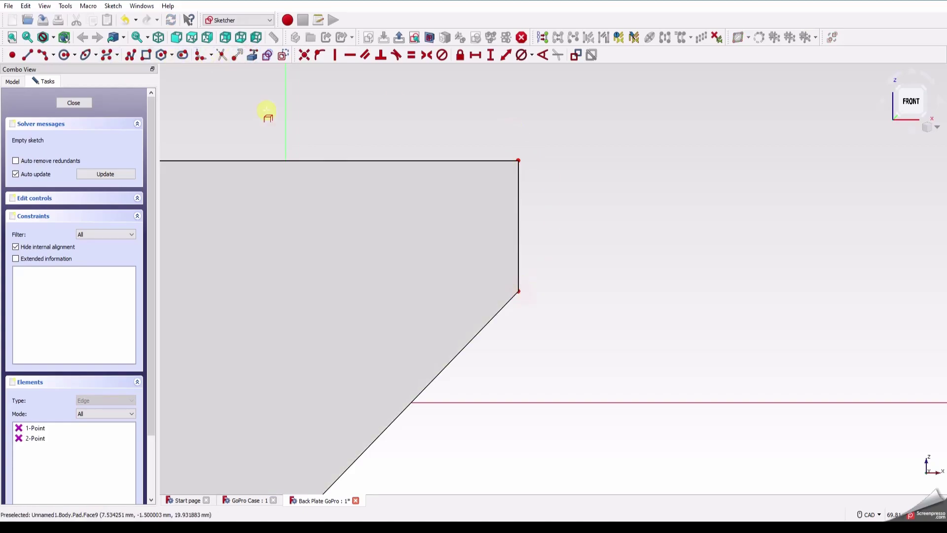
Draw a line along the right edge plus horizontal and angled lines extending right
click(27, 55)
click(518, 160)
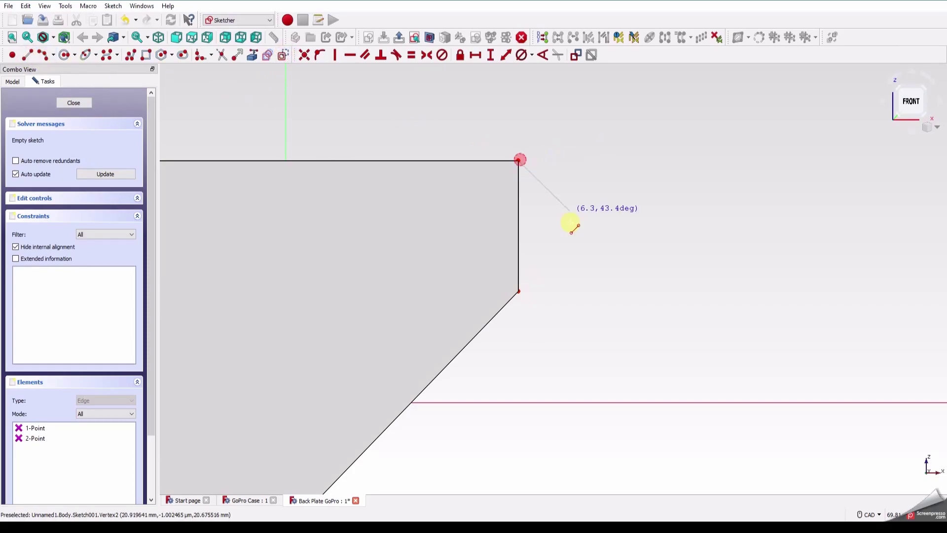
click(518, 291)
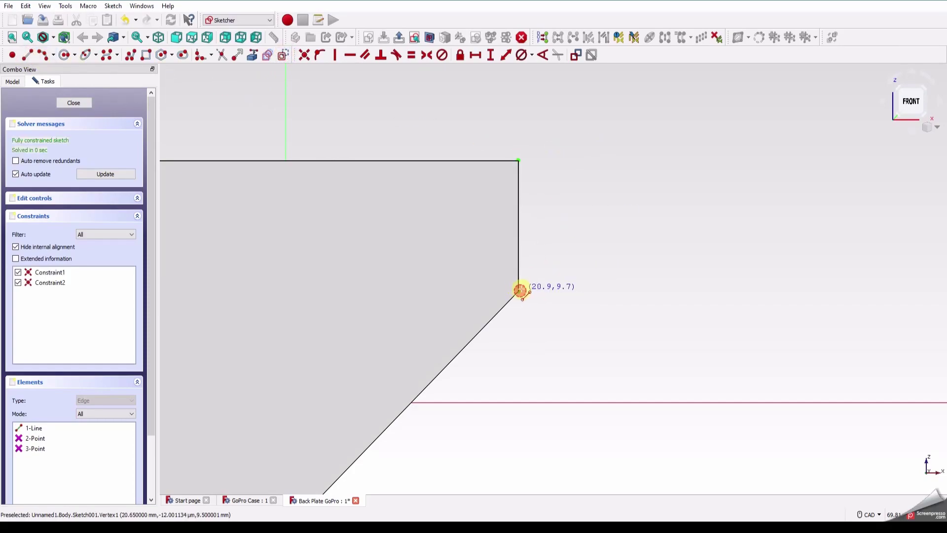
click(518, 160)
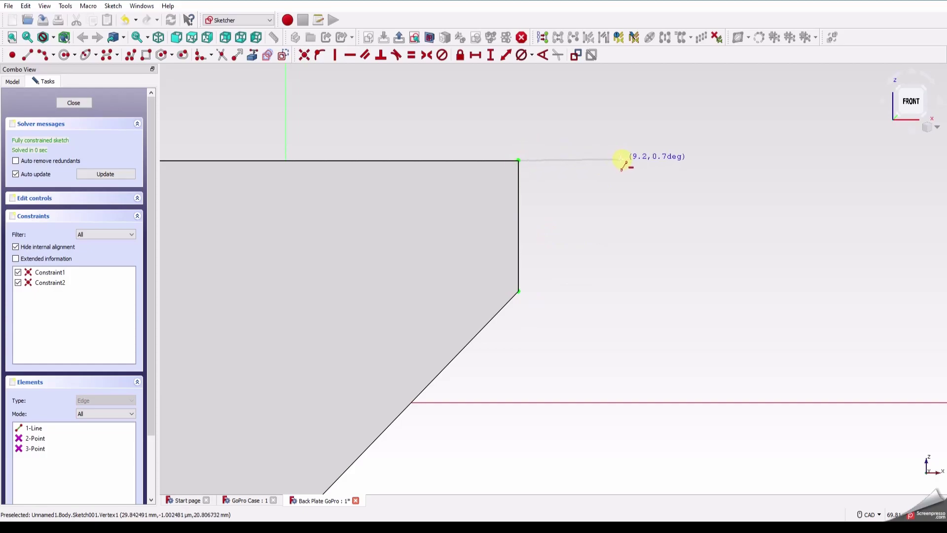
click(623, 160)
click(519, 291)
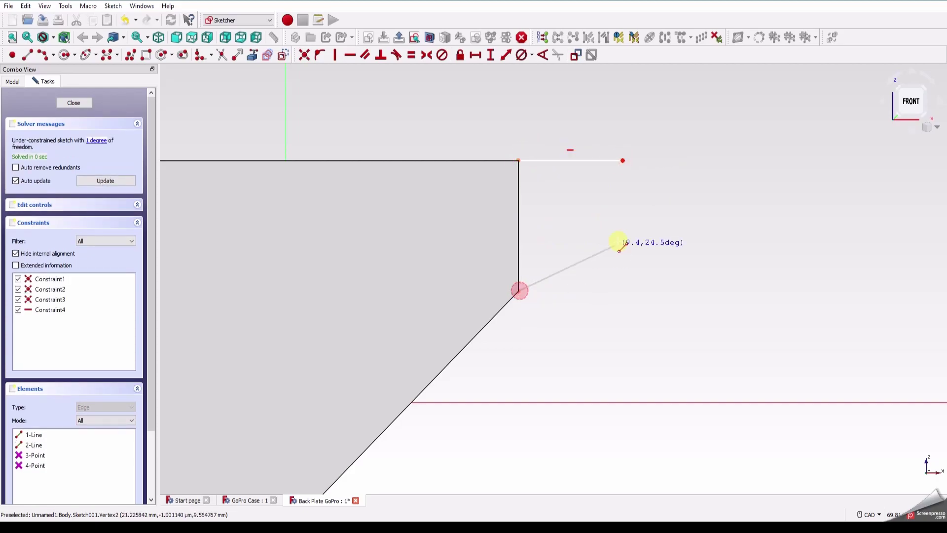
click(621, 237)
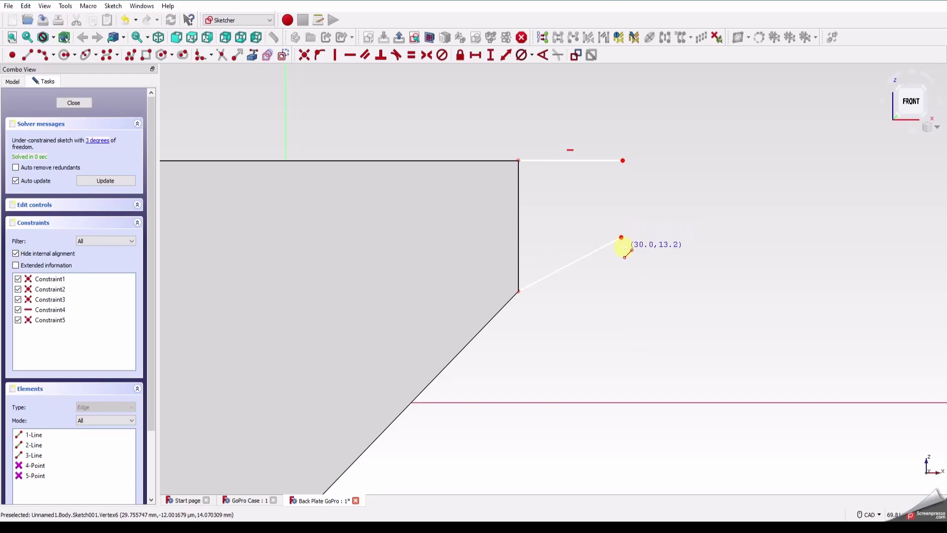
Join the two lines' ends with an arc and dismiss the Point-on-object selection warning
click(43, 55)
click(624, 159)
key(m)
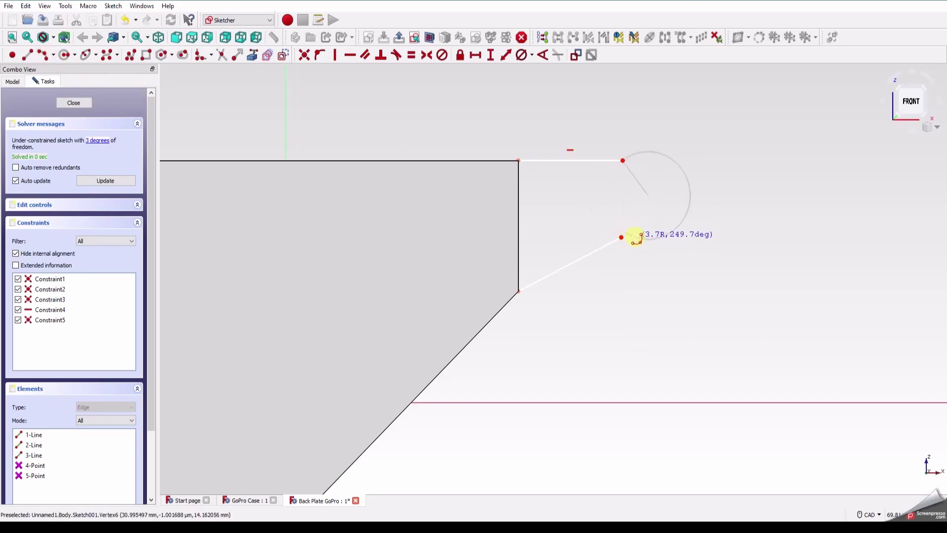
click(622, 237)
click(625, 235)
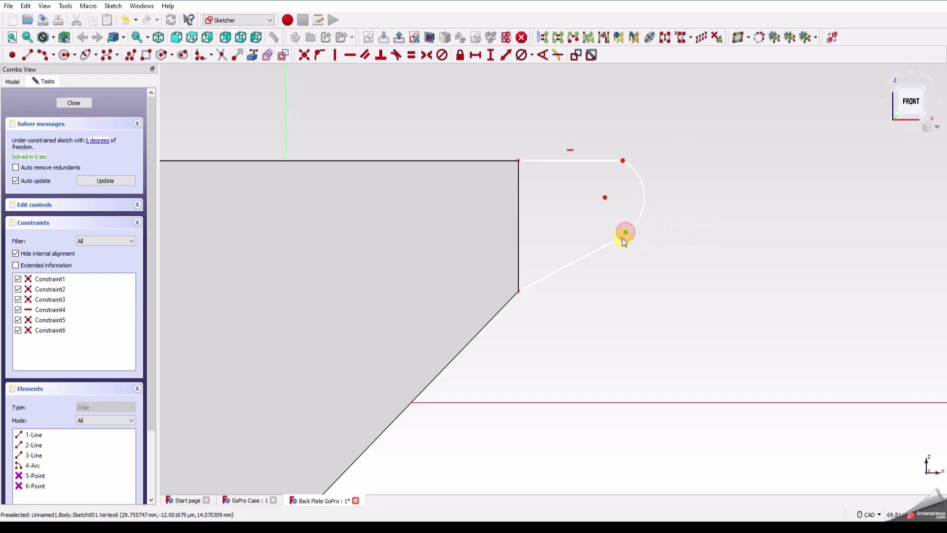
click(320, 55)
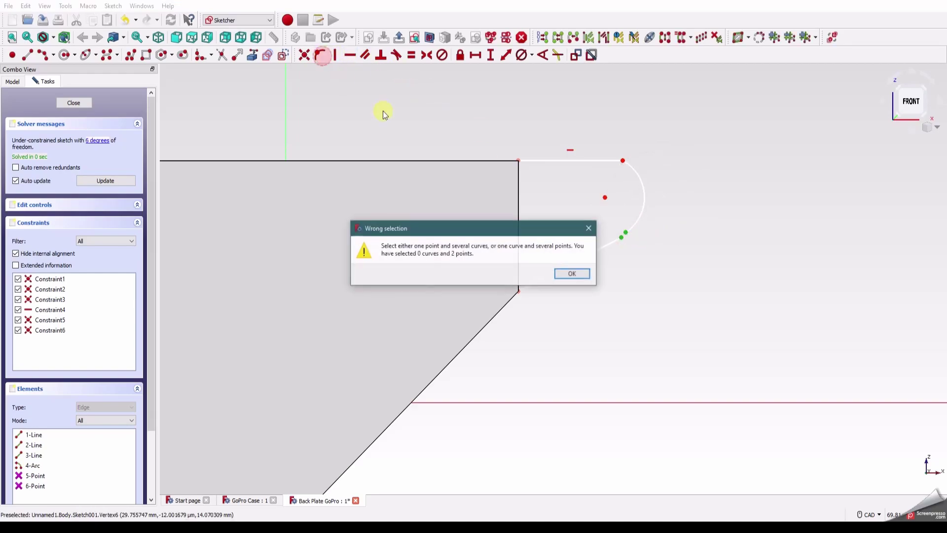
click(571, 274)
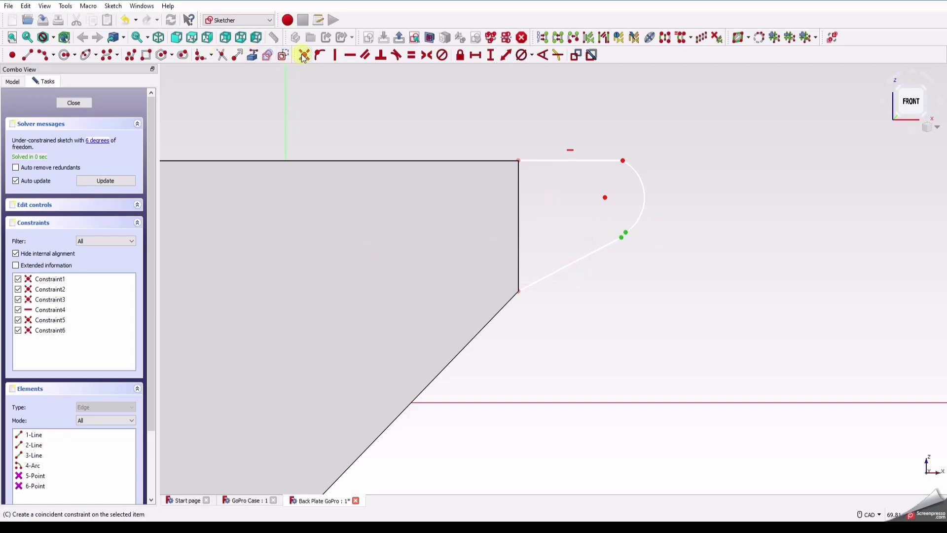
Make the arc tangent to both the top line and the lower sloped line
click(305, 55)
click(632, 166)
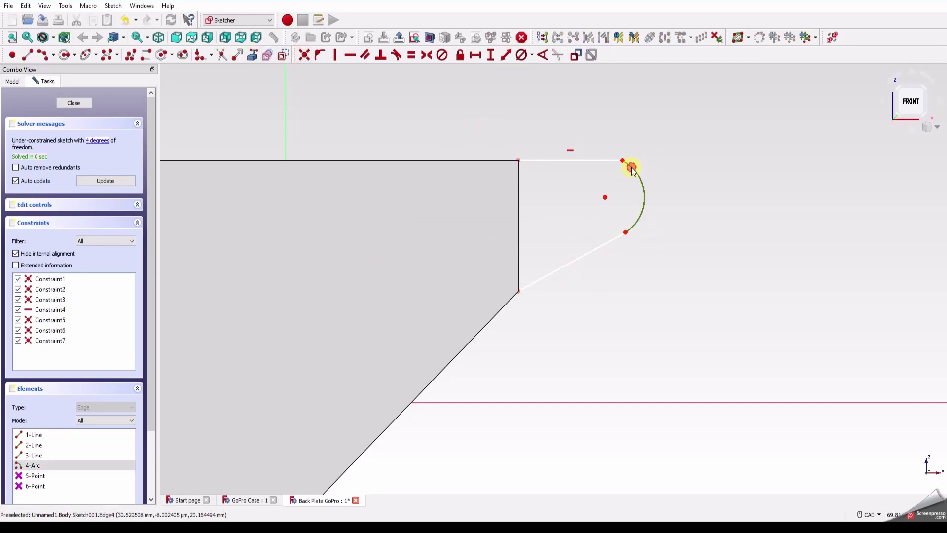
click(607, 161)
key(t)
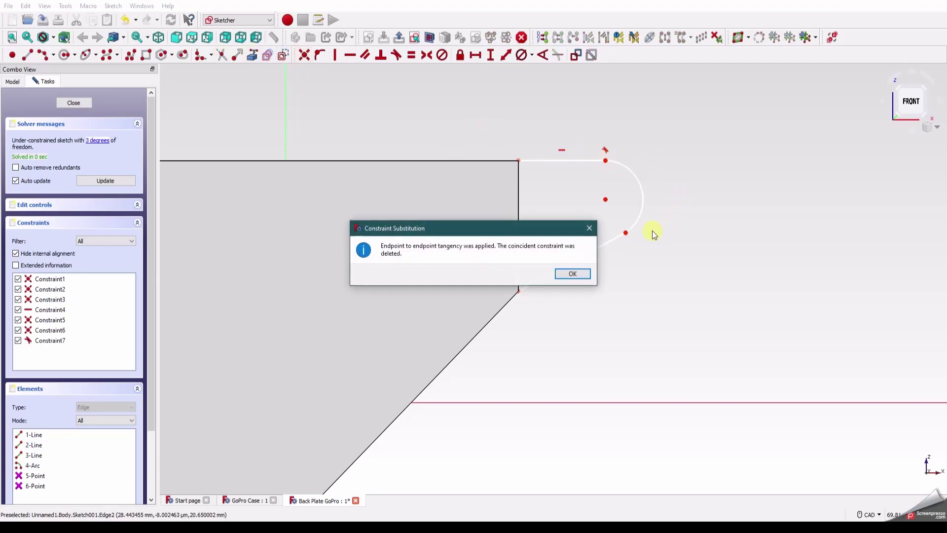
click(571, 272)
click(637, 228)
click(615, 240)
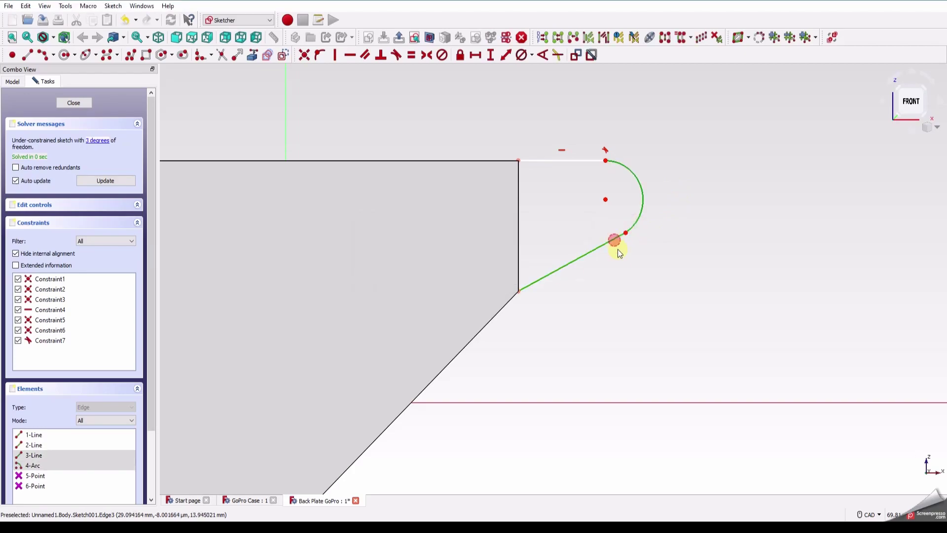
key(t)
click(572, 274)
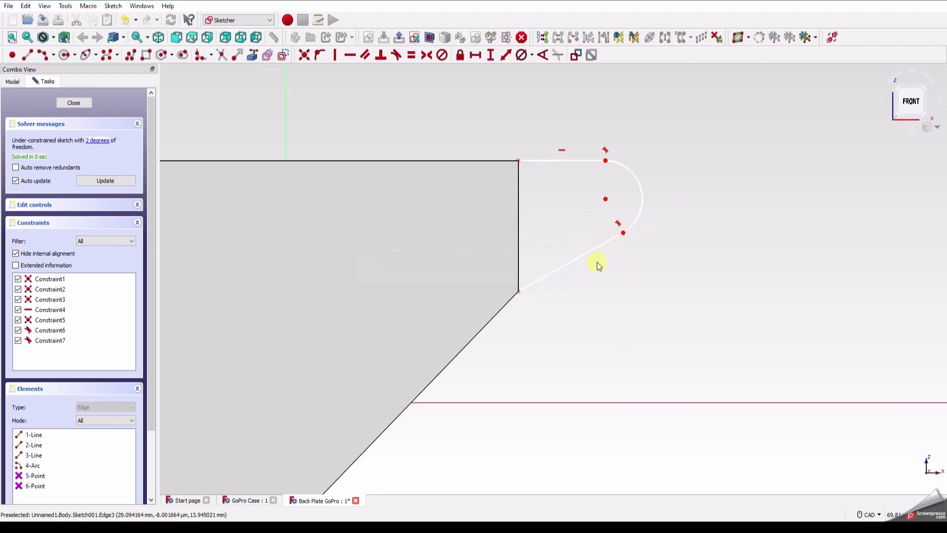
Draw a circle at the arc centre and start a horizontal distance from the plate corner
click(64, 54)
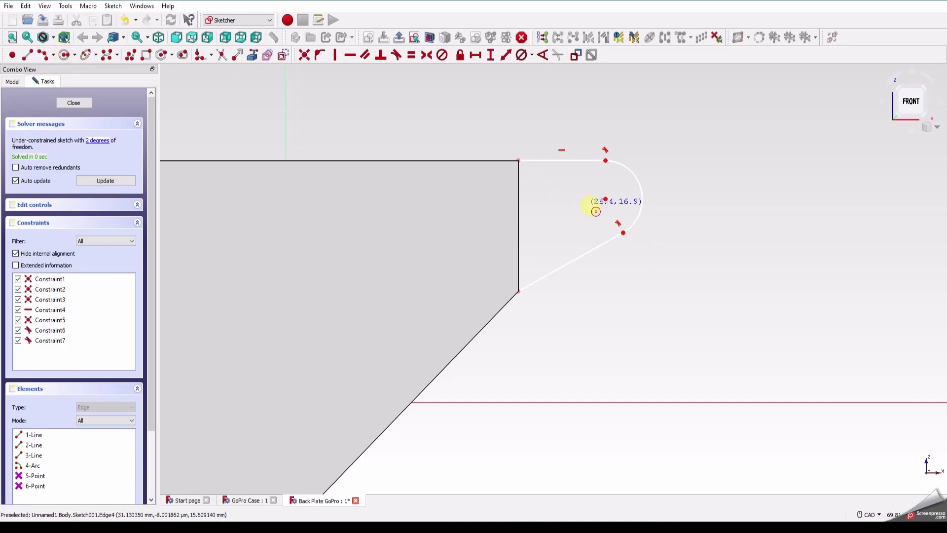
click(606, 199)
click(628, 197)
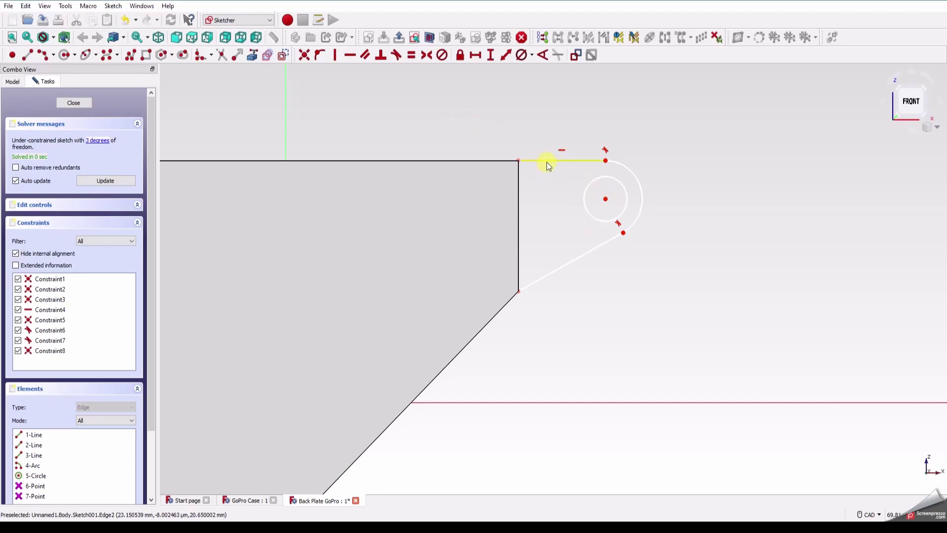
click(606, 199)
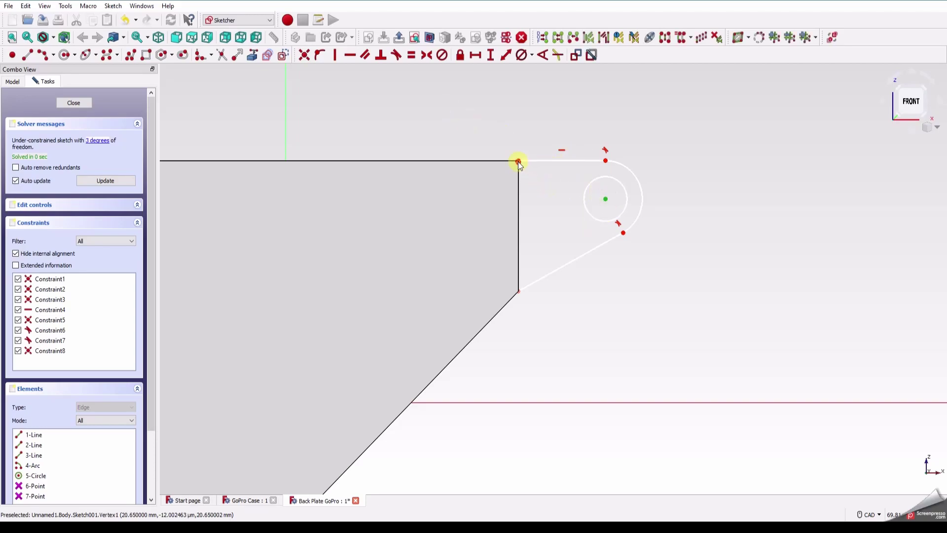
click(518, 161)
click(475, 55)
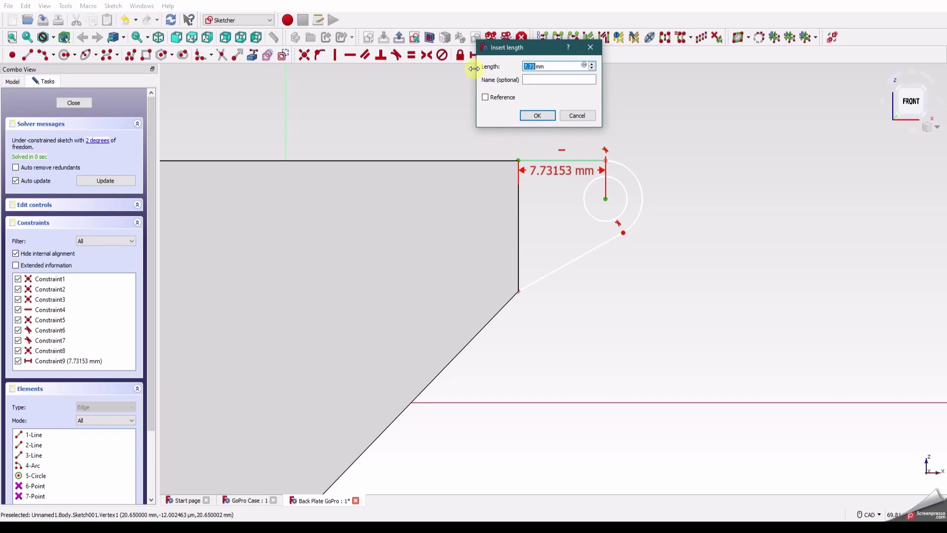
Set the corner-to-centre horizontal distance to 4 mm
text(4)
key(Return)
mouse_move(543, 173)
mouse_down()
mouse_move(619, 102)
mouse_move(631, 106)
mouse_up()
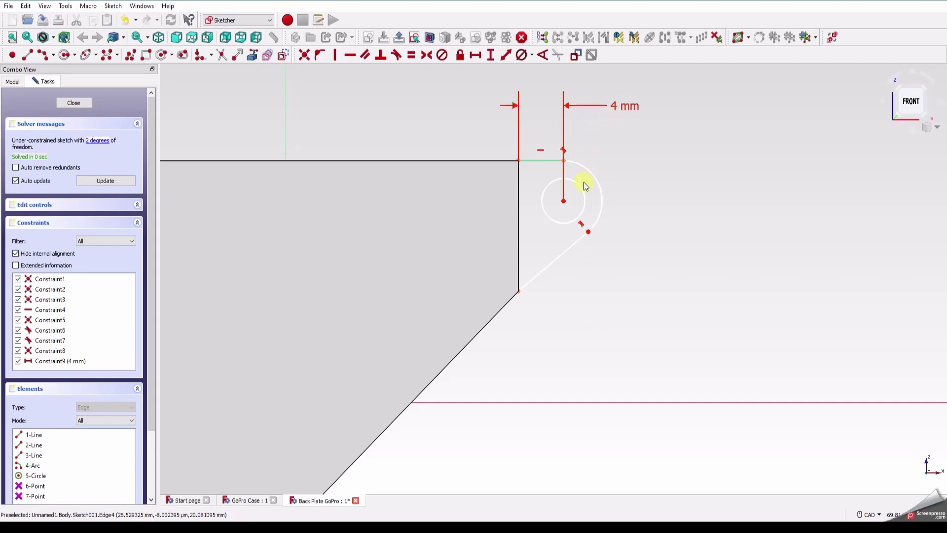
Give the arc a 4.25 mm radius
click(592, 170)
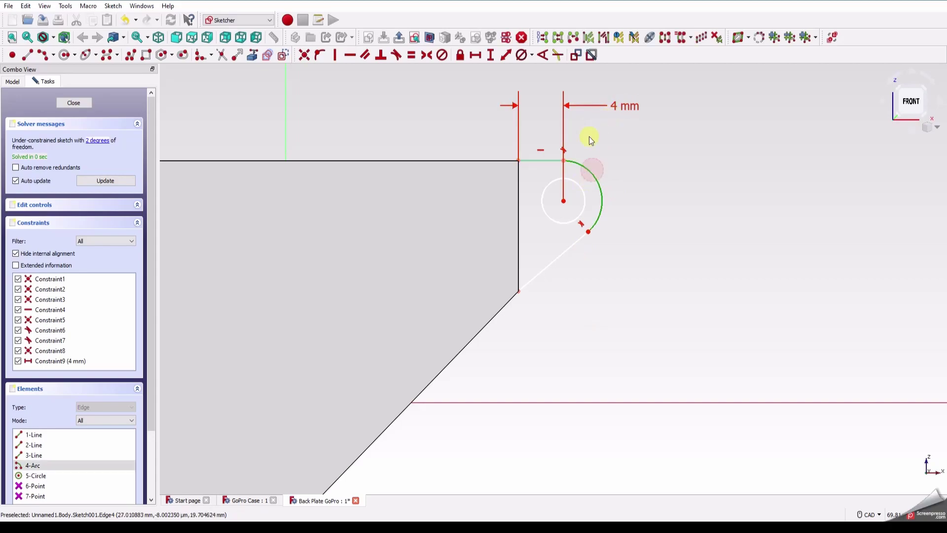
click(532, 55)
click(542, 70)
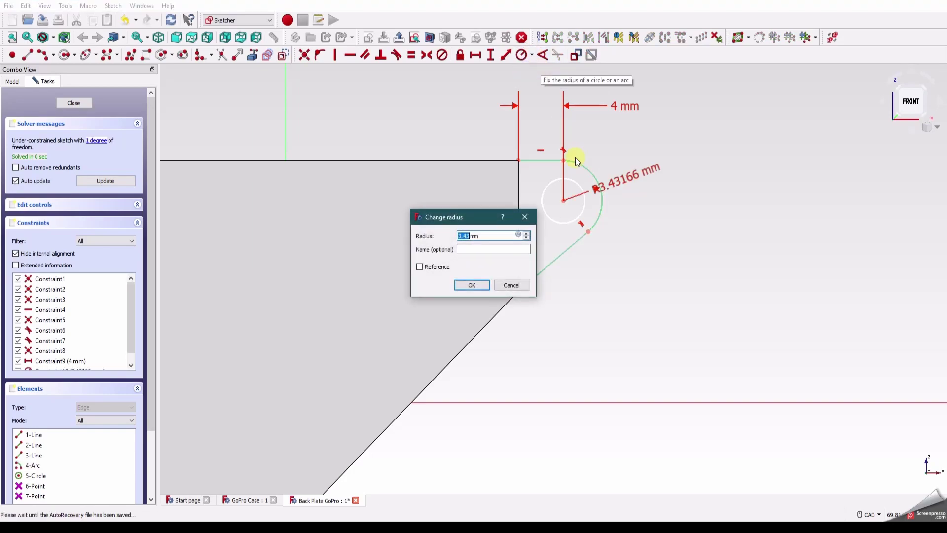
text(4.25)
key(Return)
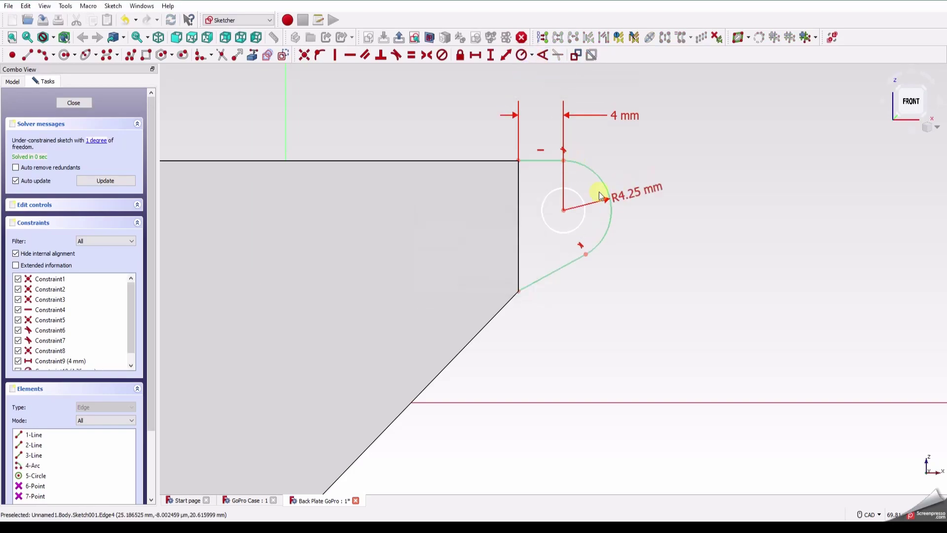
drag(599, 195, 706, 183)
Give the inner circle a 3.5 mm diameter, reposition its label, and close the sketch
click(542, 211)
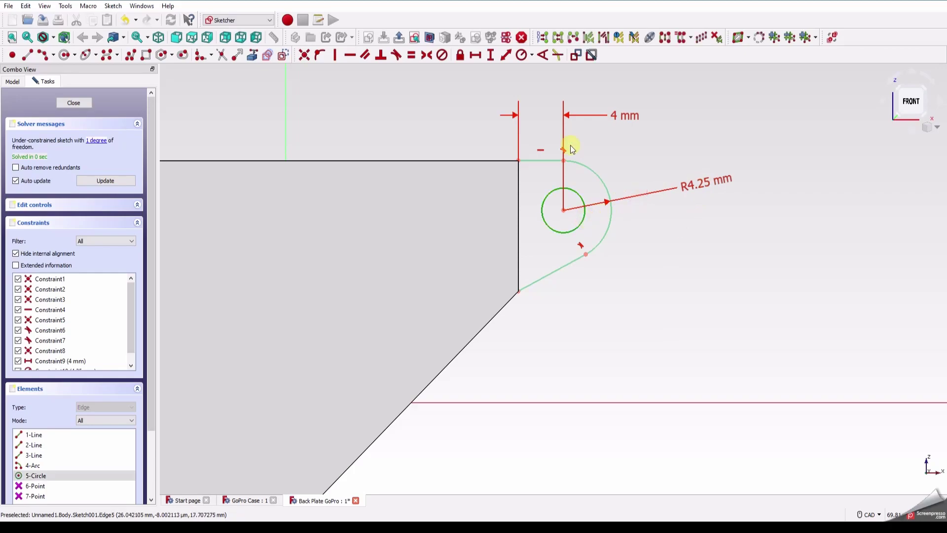
click(532, 56)
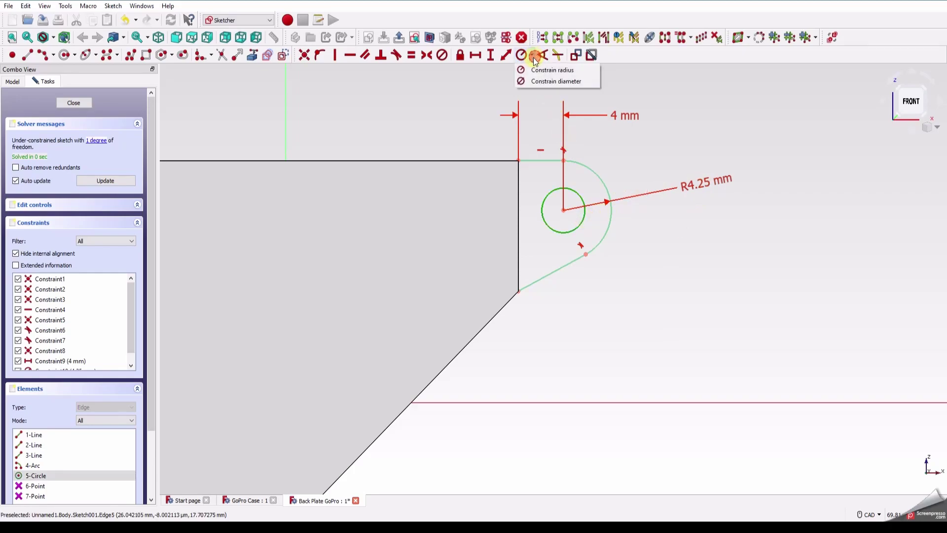
click(535, 83)
text(3.5)
key(Return)
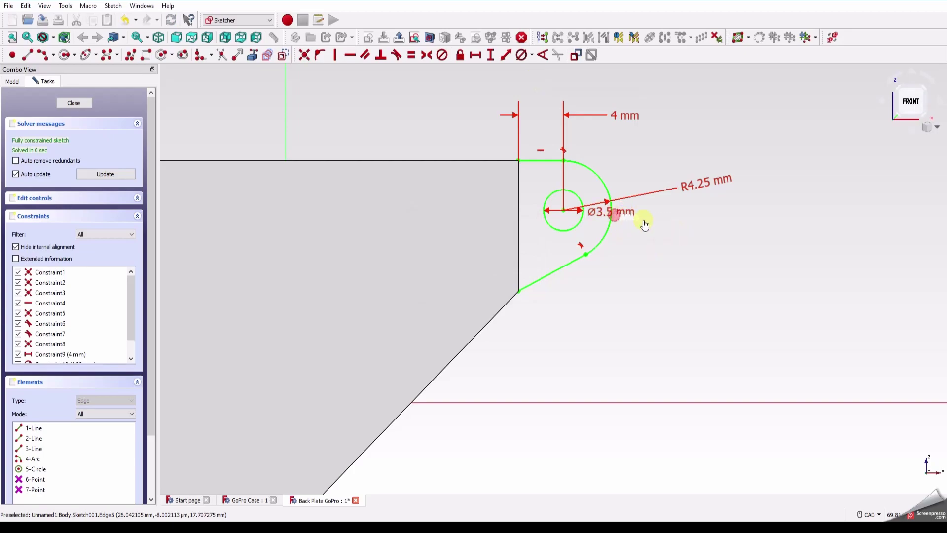
click(603, 216)
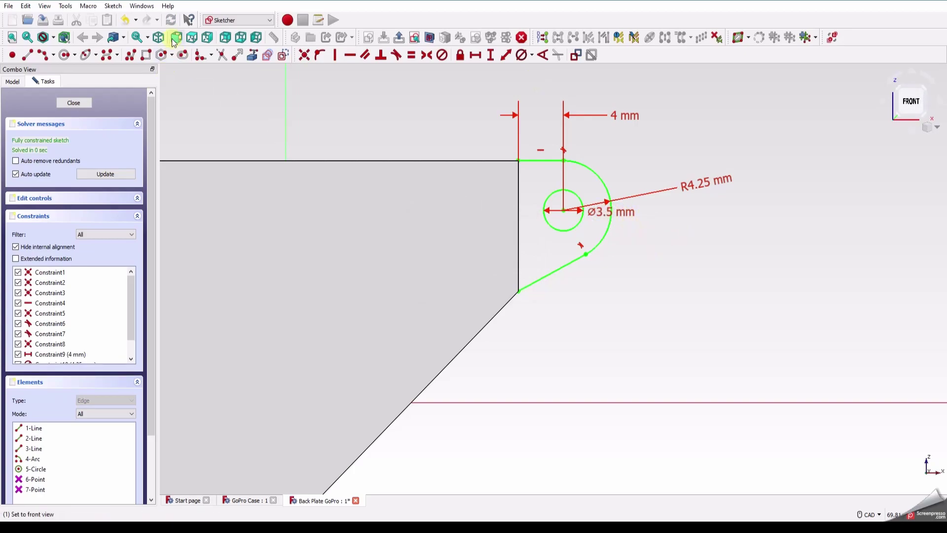
click(597, 212)
drag(598, 215, 679, 246)
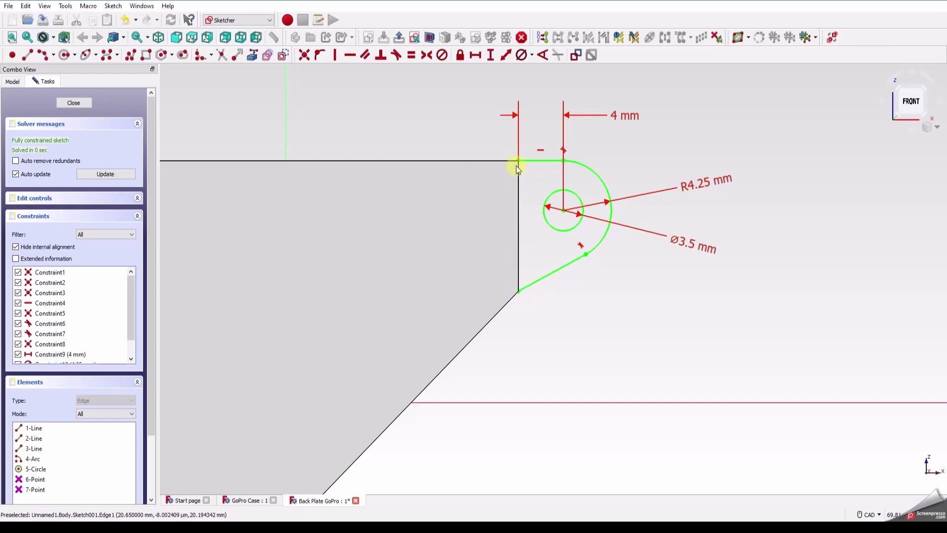
click(78, 101)
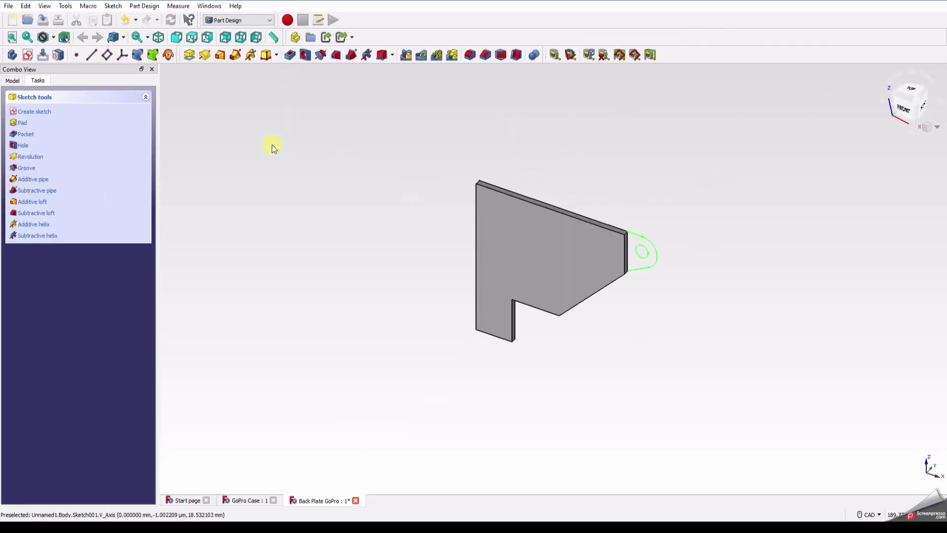
Pad the lug sketch 1.5 mm as Pad001 and save Back Plate GoPro
click(189, 54)
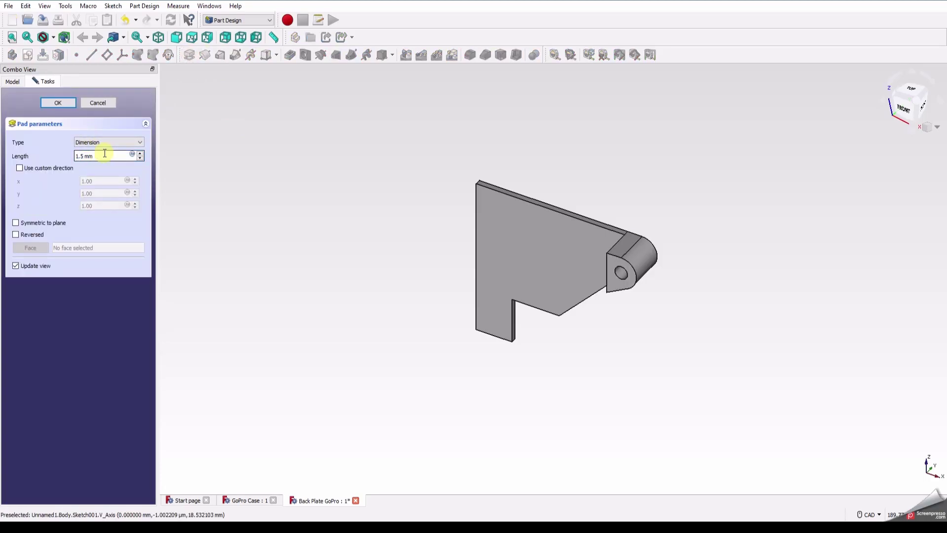
text(1.5)
key(Return)
click(13, 81)
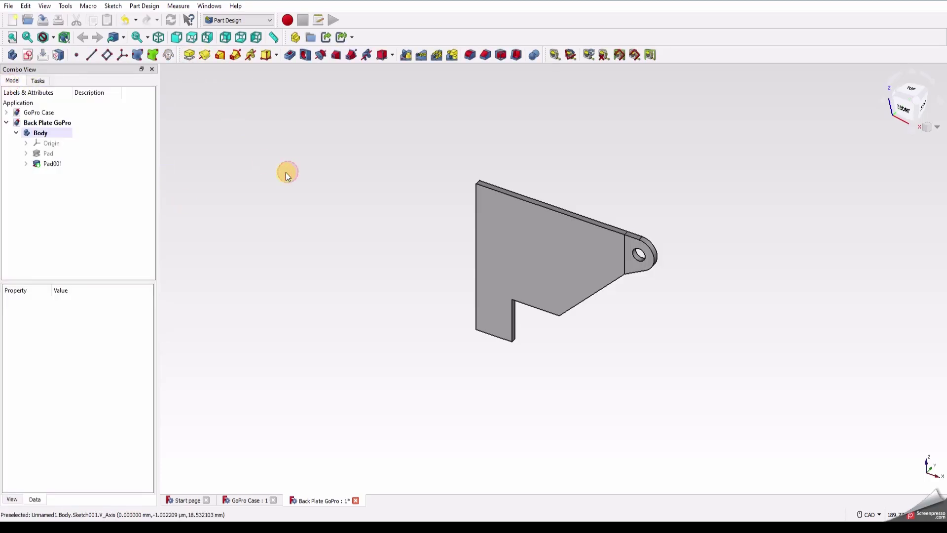
click(43, 20)
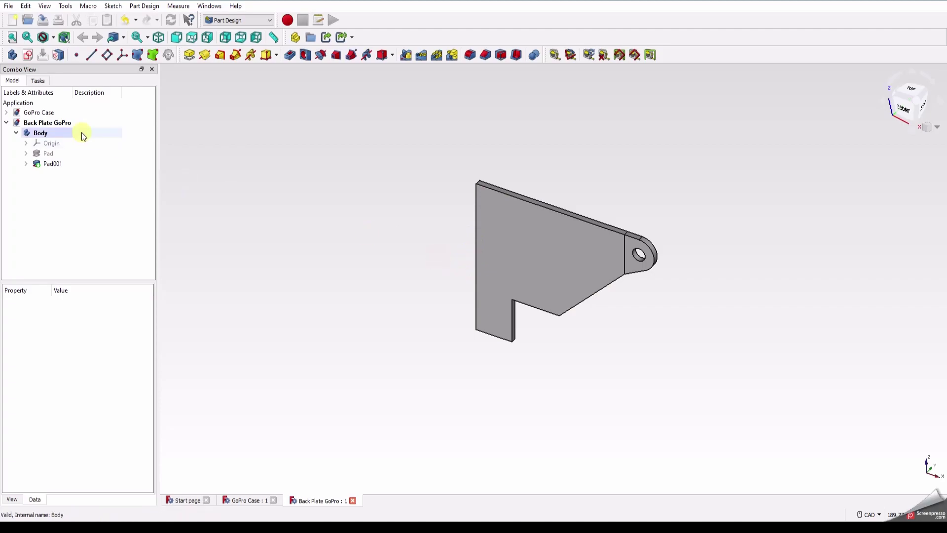
Create a new sketch on the XY_Plane of the back plate body
click(27, 55)
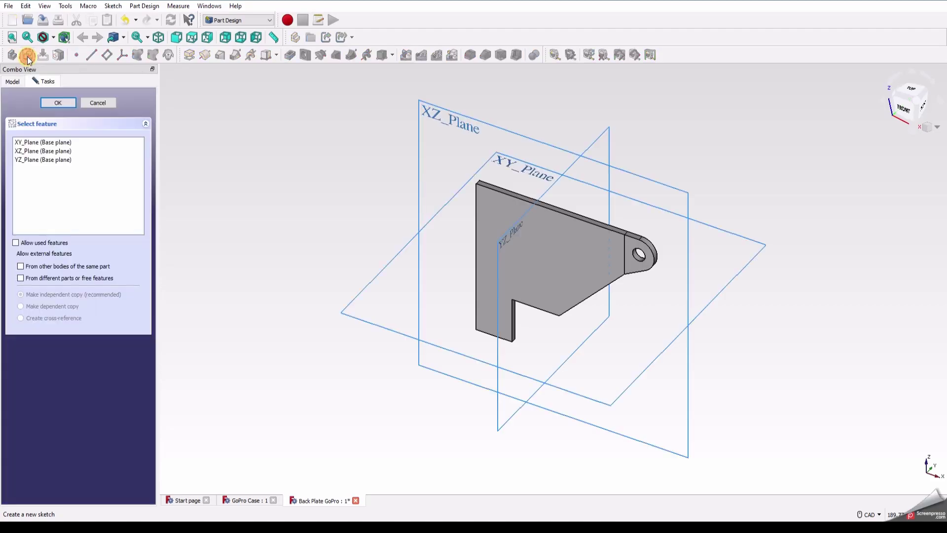
click(379, 276)
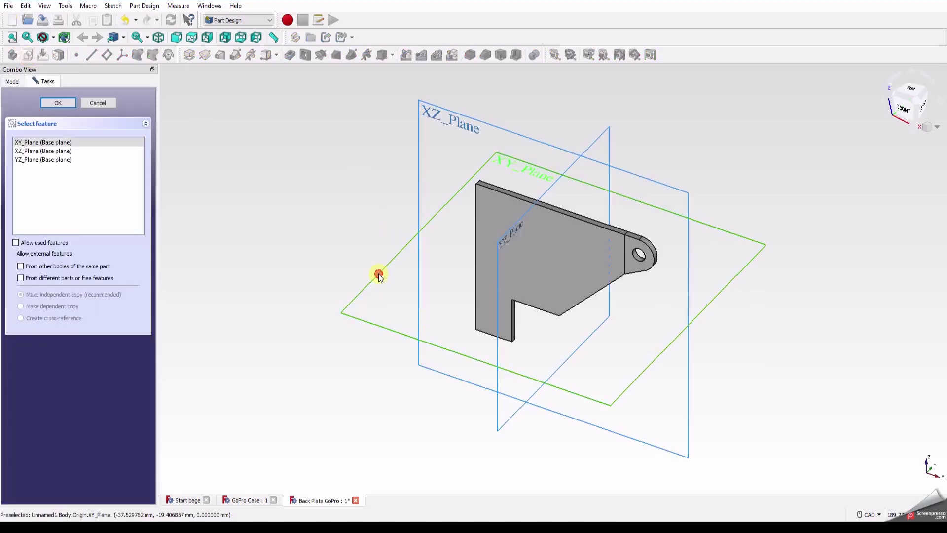
click(58, 104)
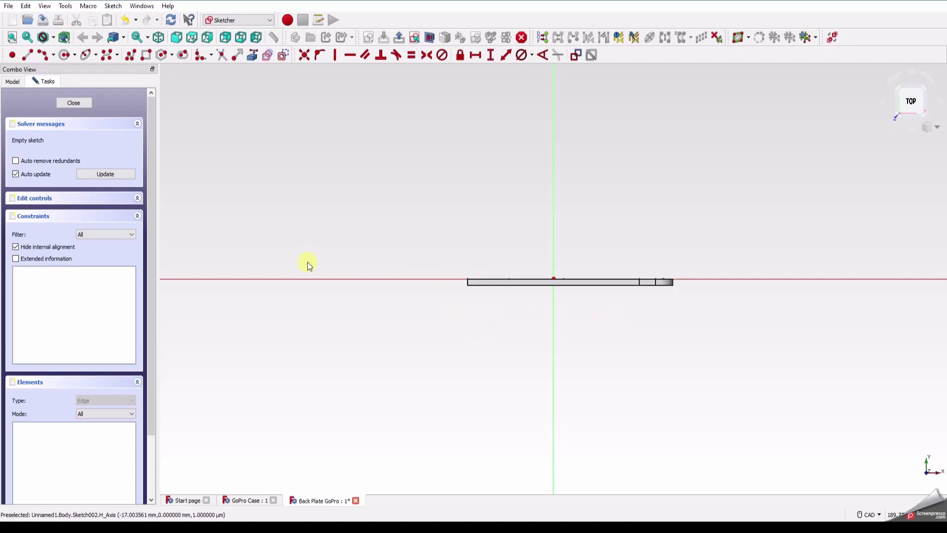
Reference the pad's two corner points and draw a horizontal line from the corner to the axis, deleting the redundant constraint
scroll(481, 295, up, 5)
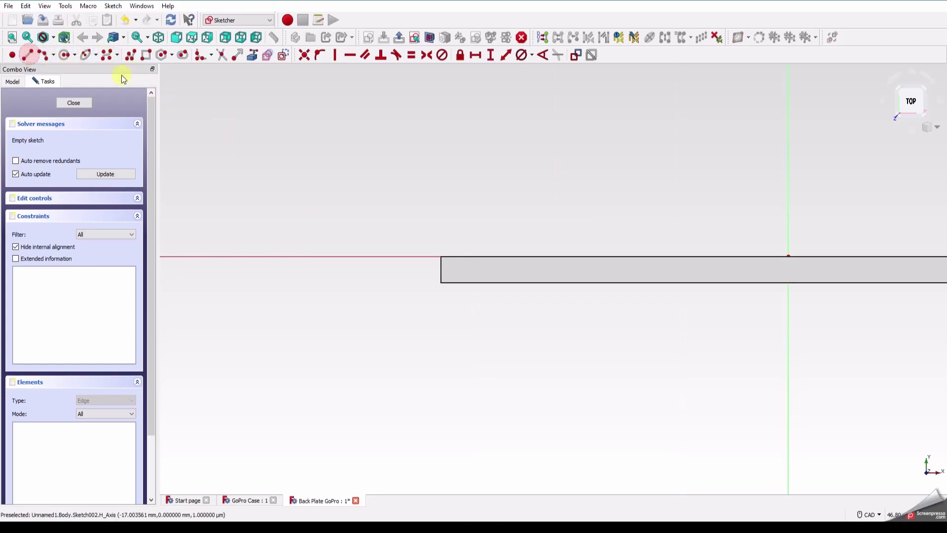
click(252, 55)
click(441, 257)
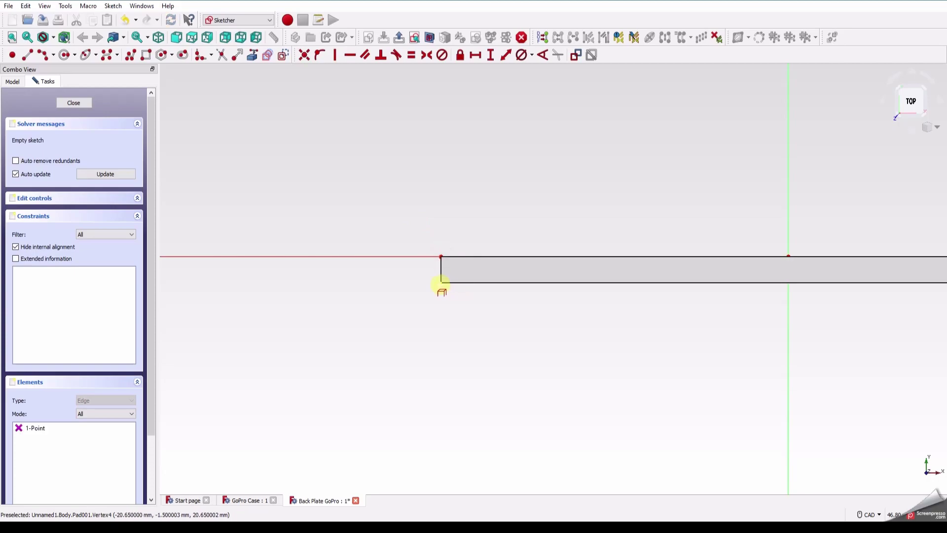
click(441, 283)
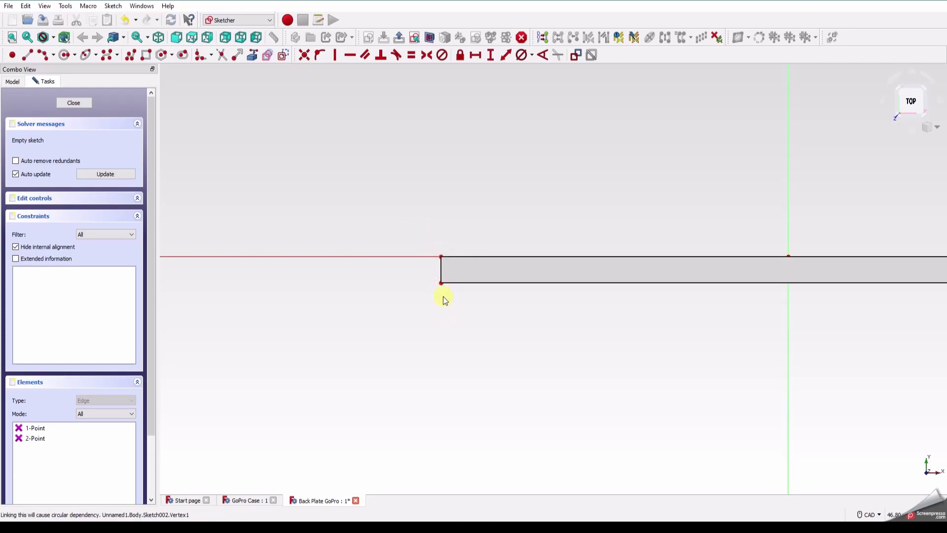
click(28, 54)
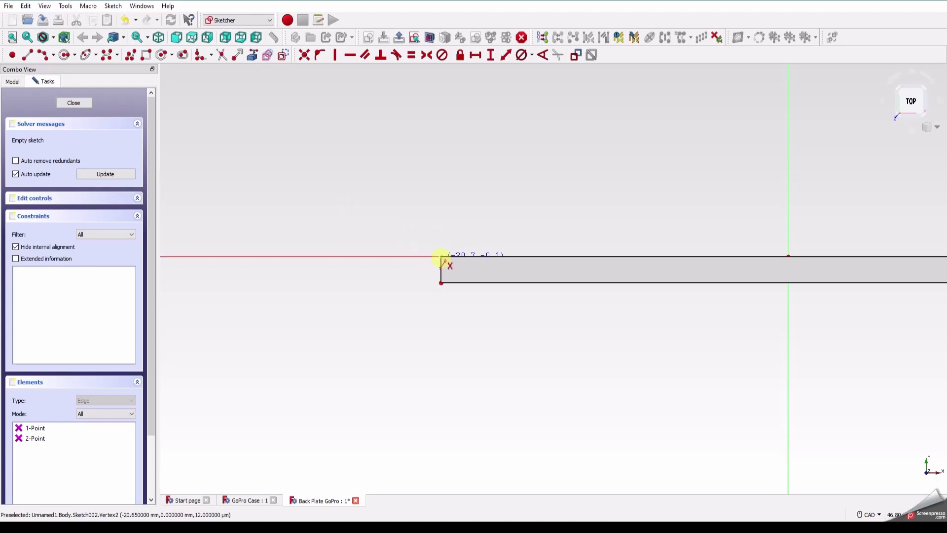
click(441, 258)
click(376, 257)
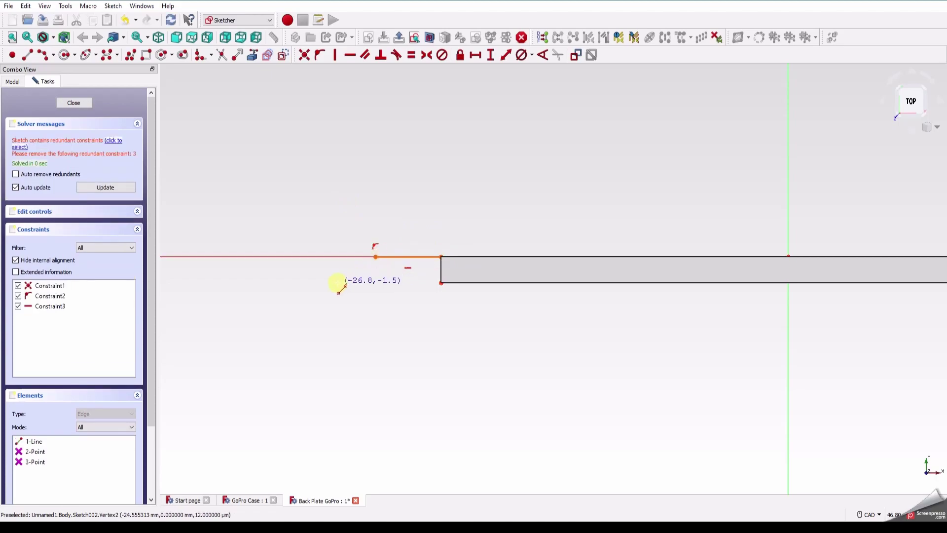
click(115, 141)
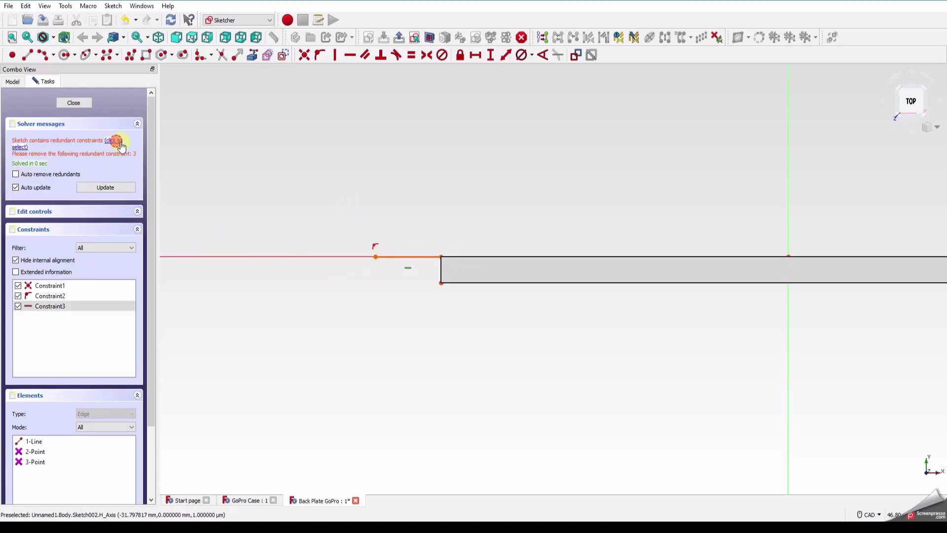
key(Delete)
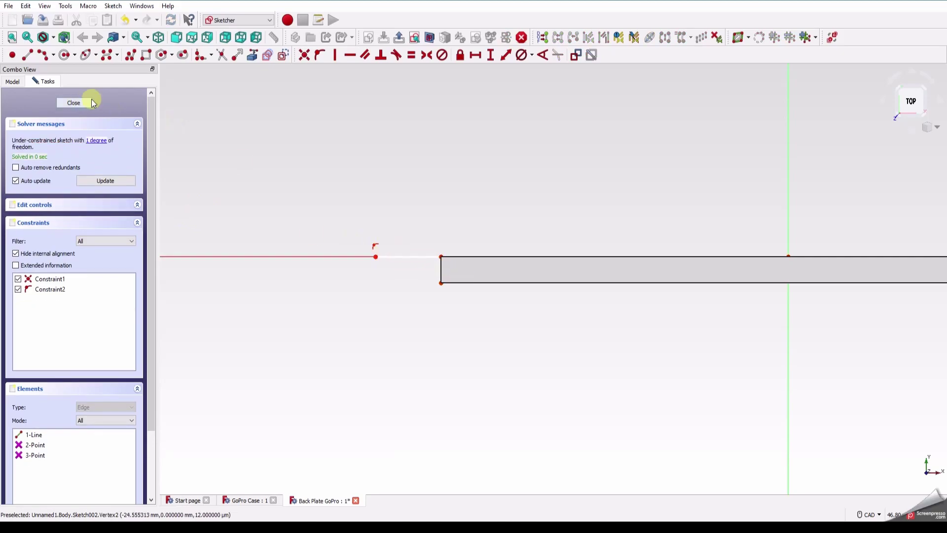
Draw the slanted line, the left vertical side, a short horizontal line and the right vertical side
click(27, 54)
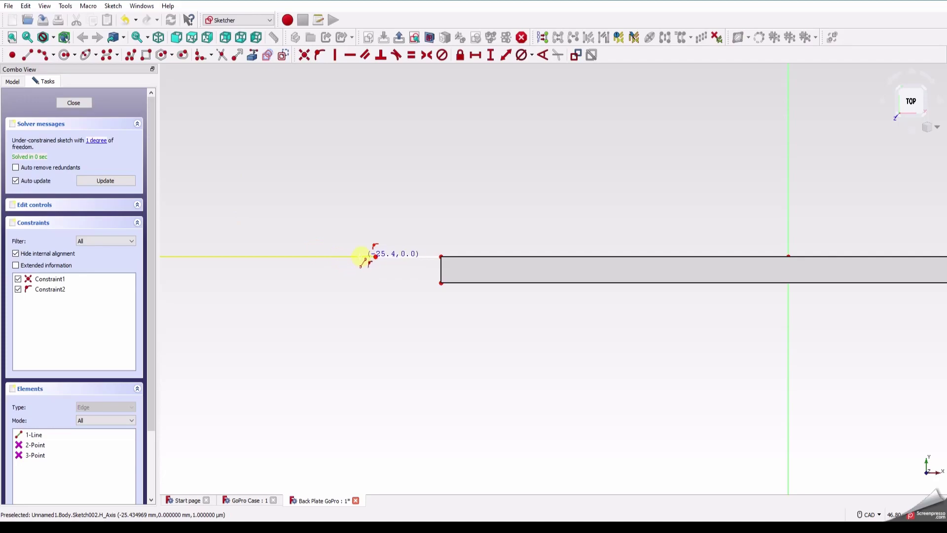
click(375, 257)
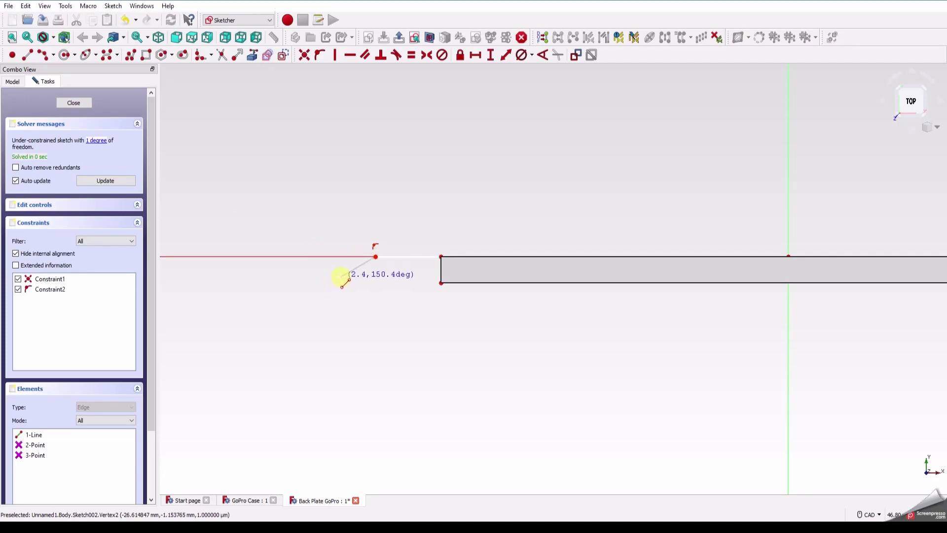
click(341, 277)
click(340, 277)
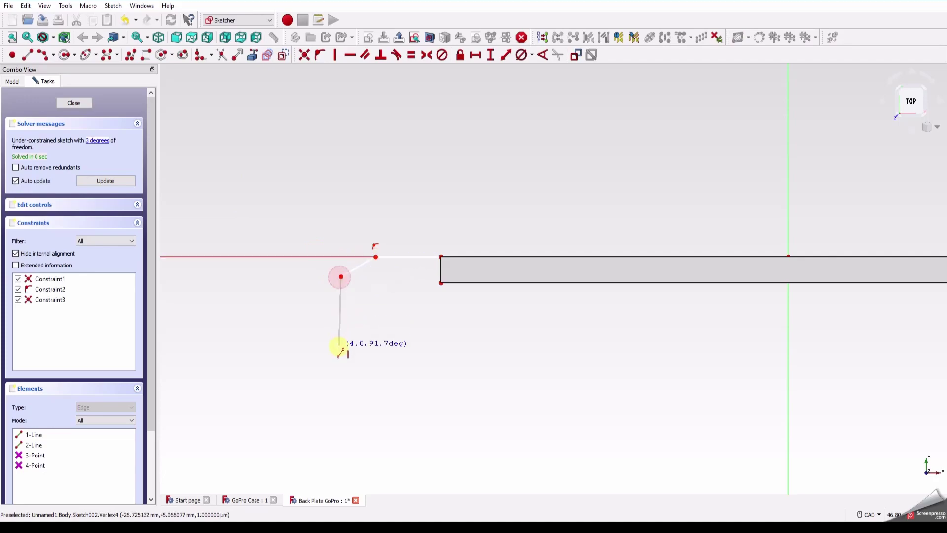
click(341, 340)
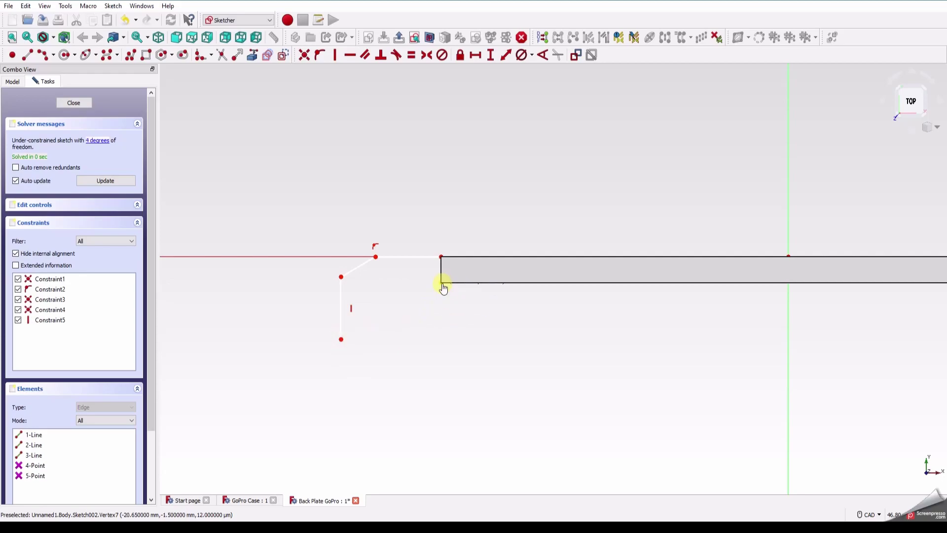
click(402, 282)
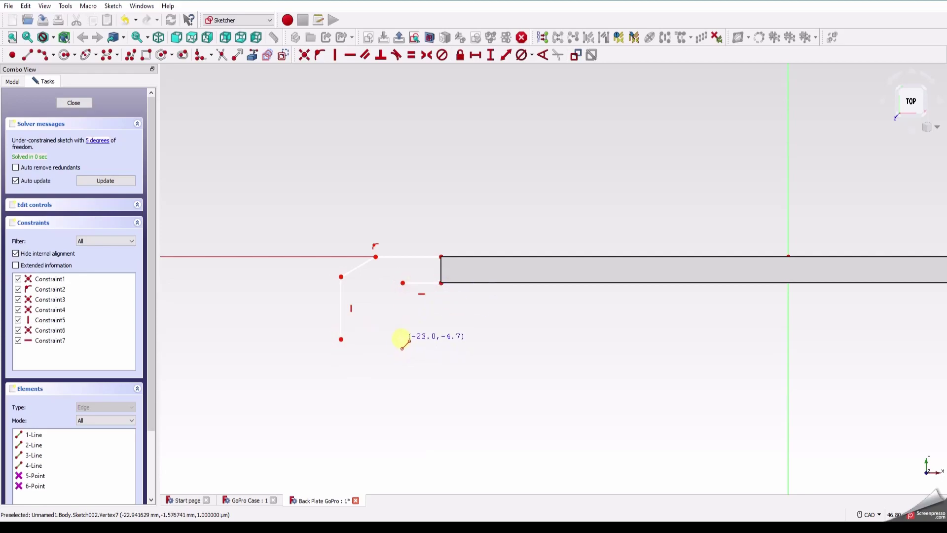
click(403, 283)
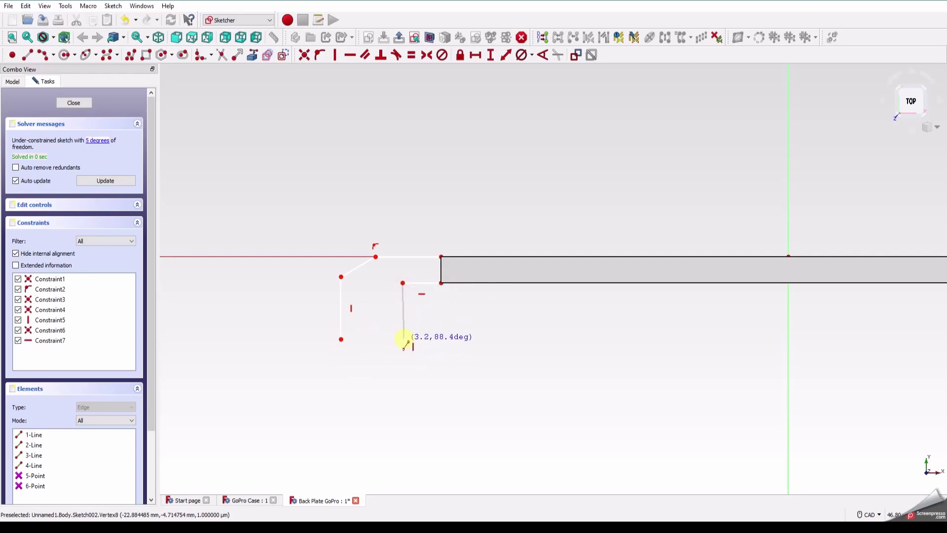
click(403, 339)
Draw an arc joining the bottoms of both vertical sides as the rounded bottom
click(43, 55)
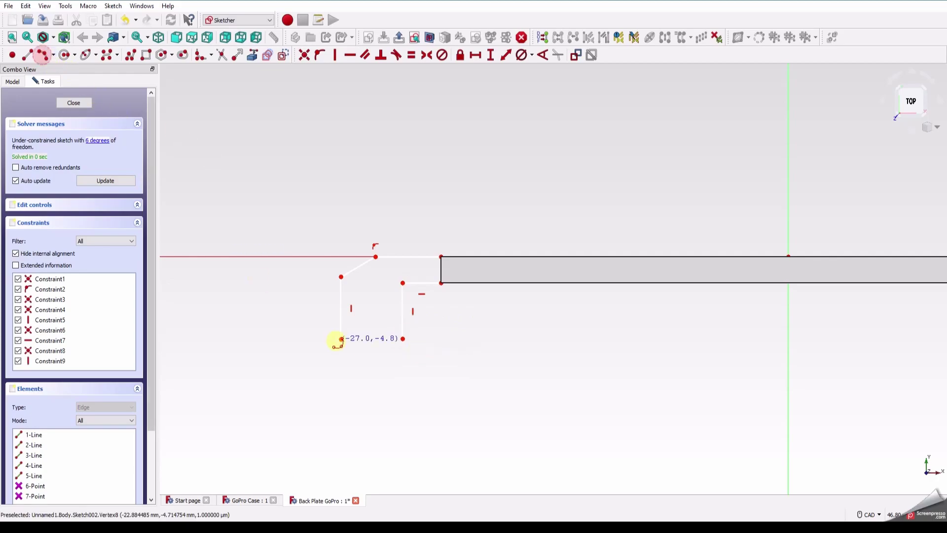
click(341, 339)
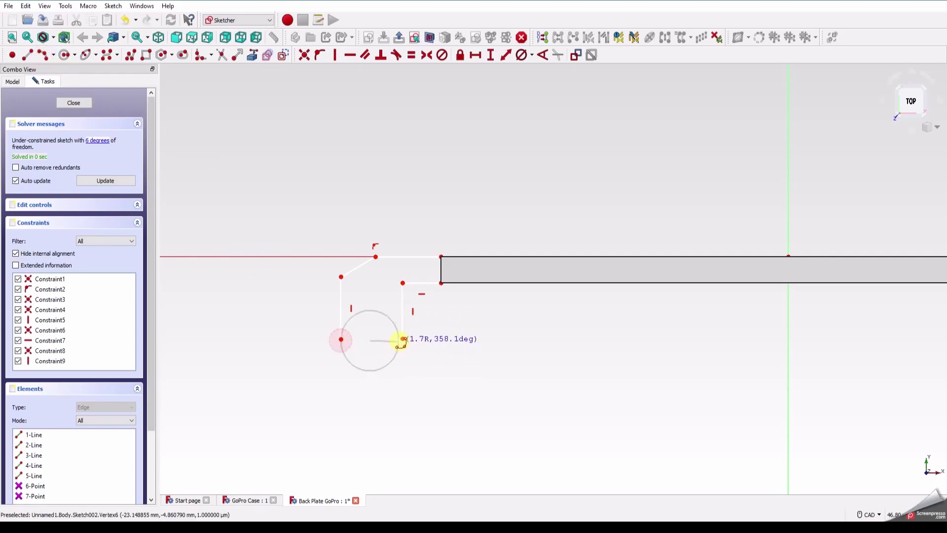
click(402, 339)
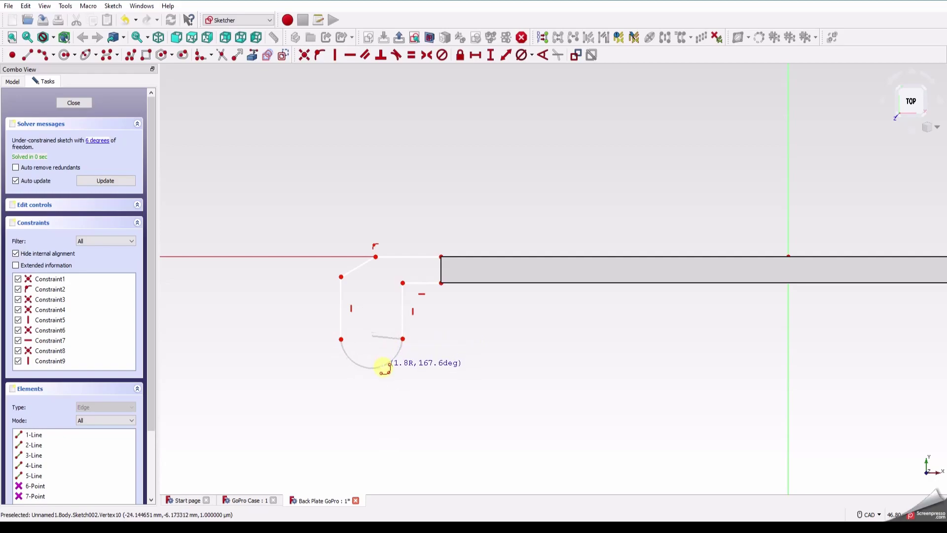
click(384, 370)
right_click(384, 370)
Make the bottom arc tangent to both the right and left vertical sides
click(403, 327)
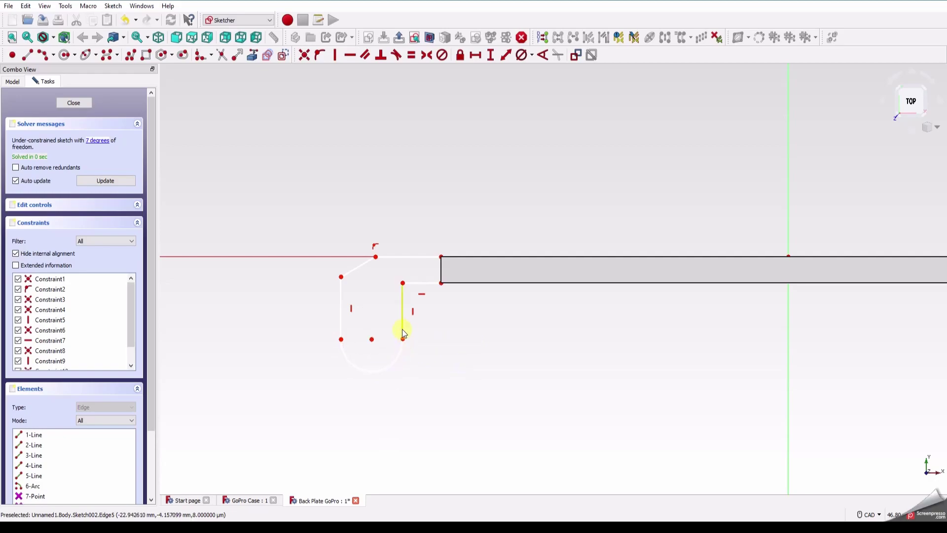
click(401, 354)
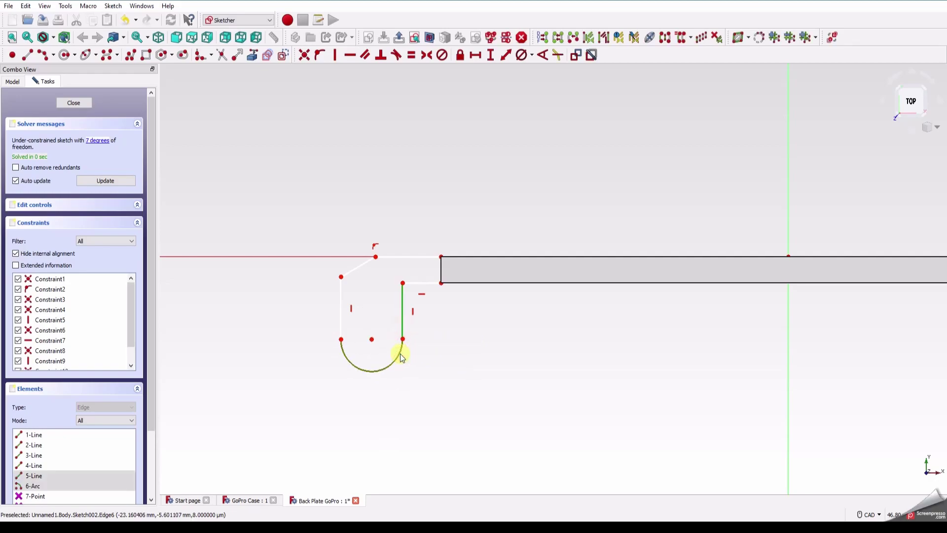
key(t)
click(571, 273)
click(345, 356)
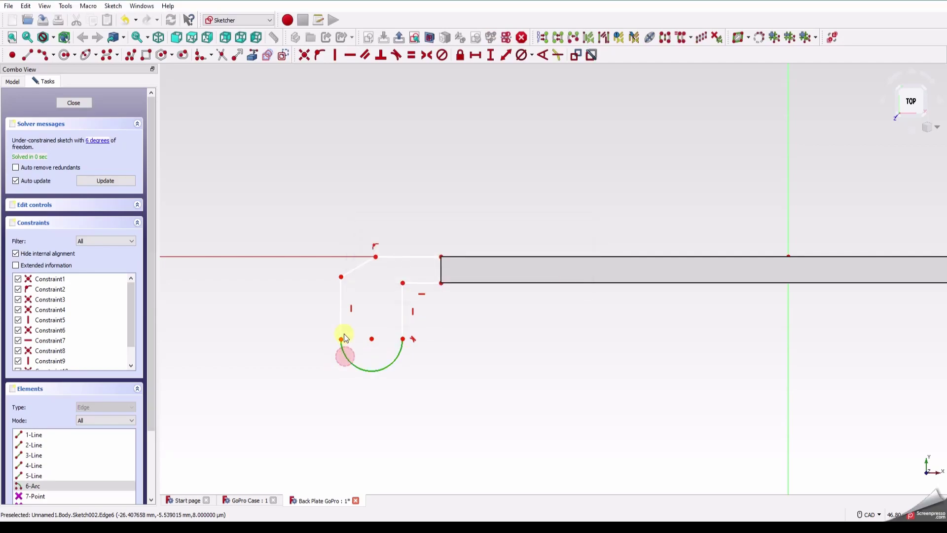
click(342, 324)
key(t)
click(571, 273)
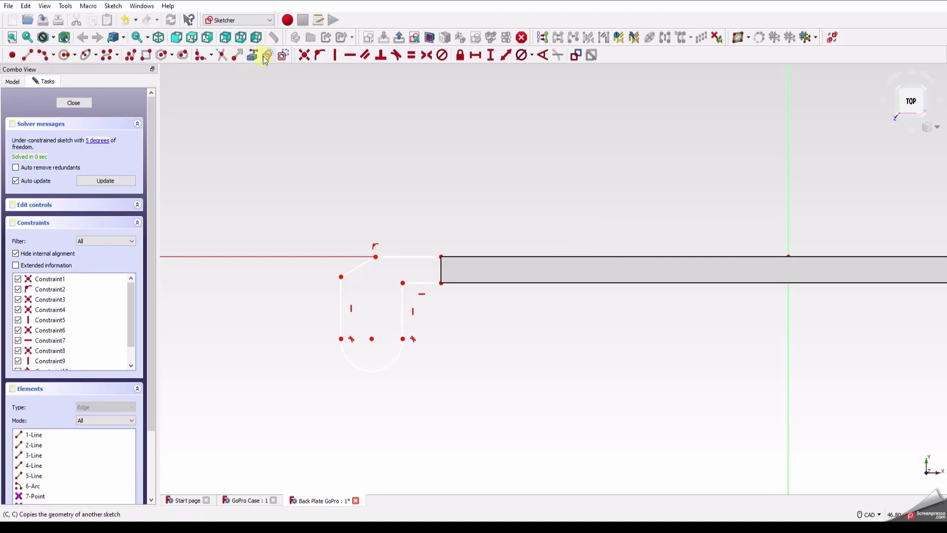
Draw a short line left along the horizontal axis from the slanted line's top, deleting the redundant constraint
click(27, 54)
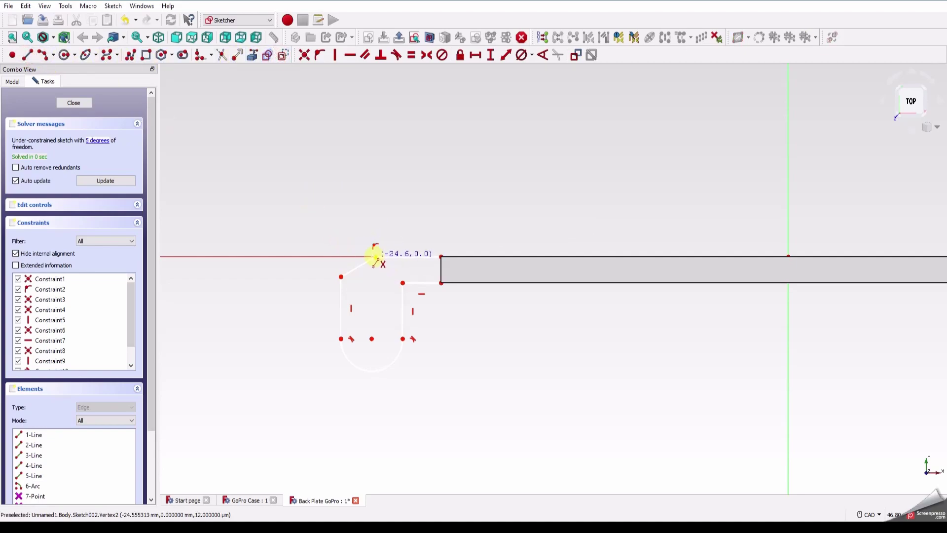
click(375, 256)
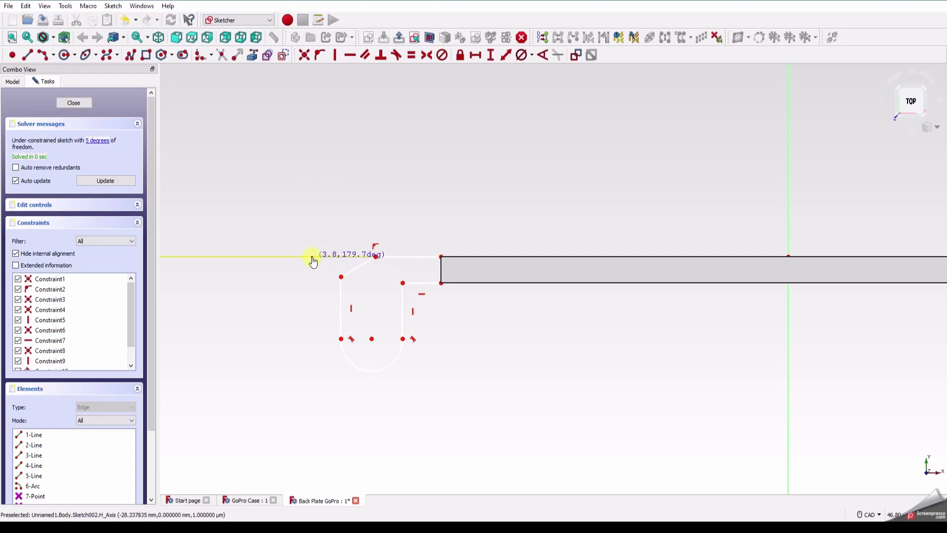
click(311, 257)
click(116, 141)
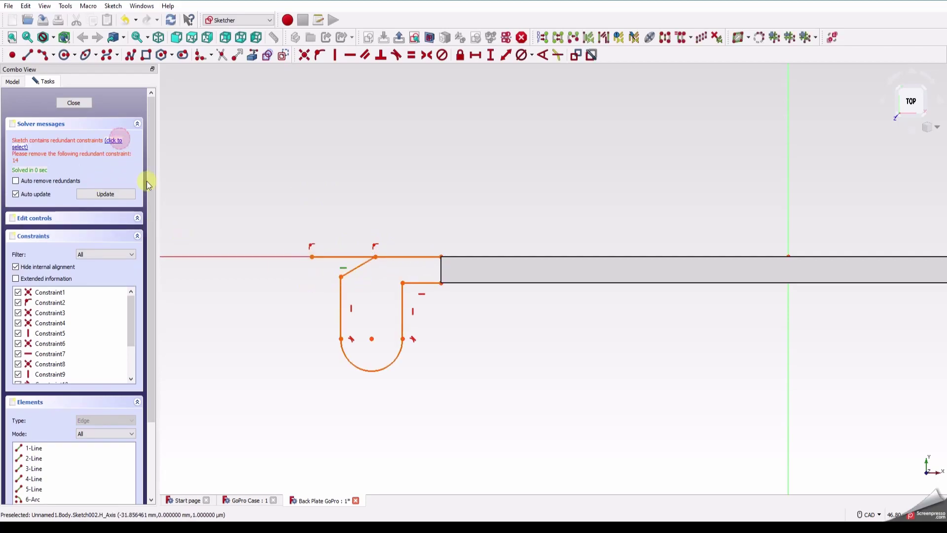
key(Delete)
Constrain the slanted line at 45° to the new top line
click(353, 270)
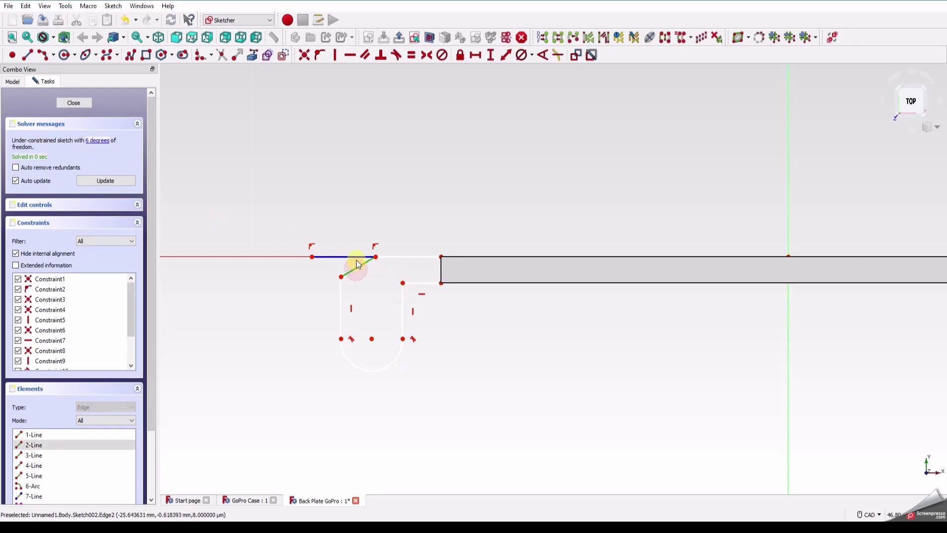
click(353, 257)
click(542, 55)
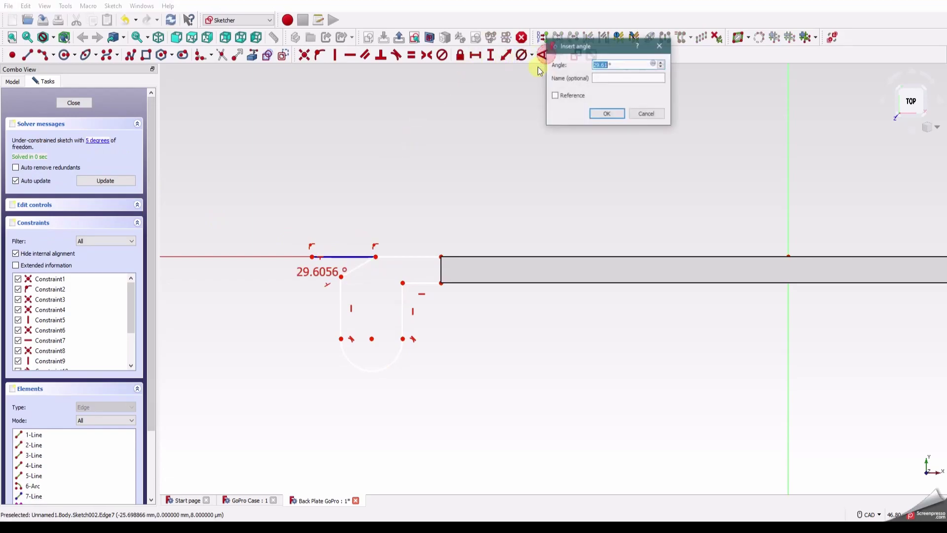
text(45)
key(Return)
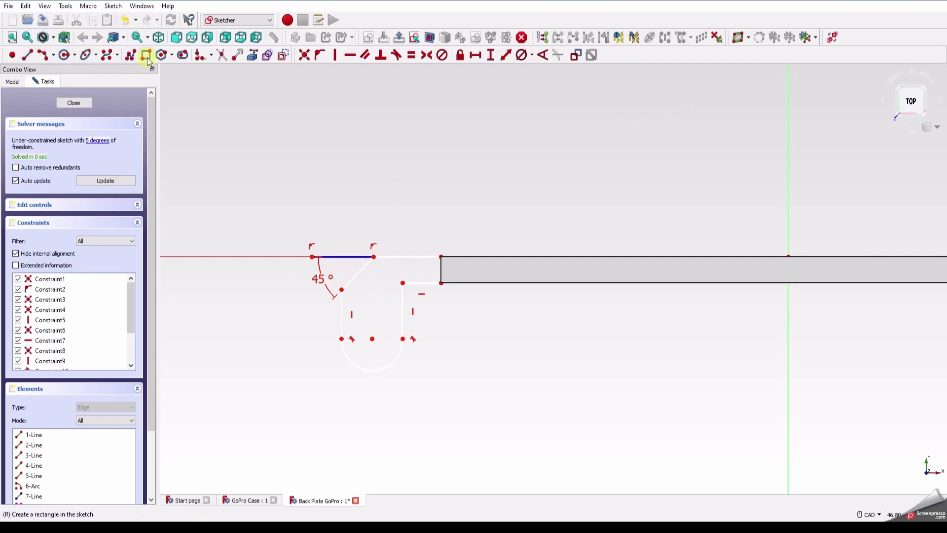
Draw a circle centred on the bottom arc's centre
click(64, 55)
click(372, 339)
click(390, 335)
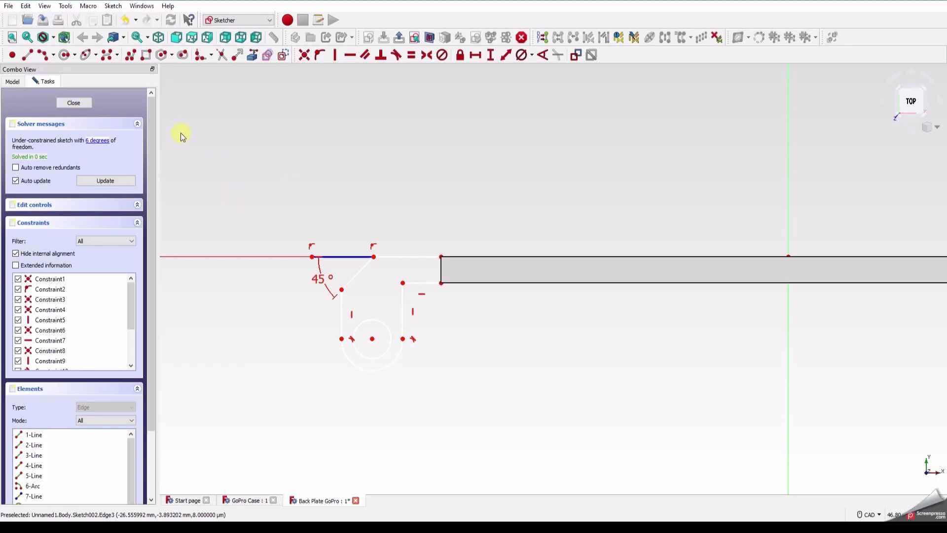
Give the circle a 3.2 mm diameter and move its label aside
click(387, 357)
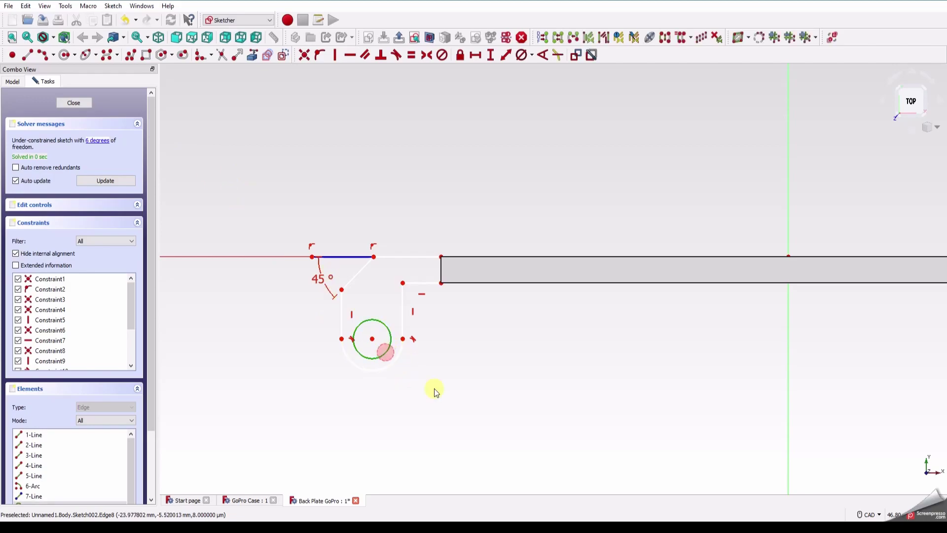
click(523, 55)
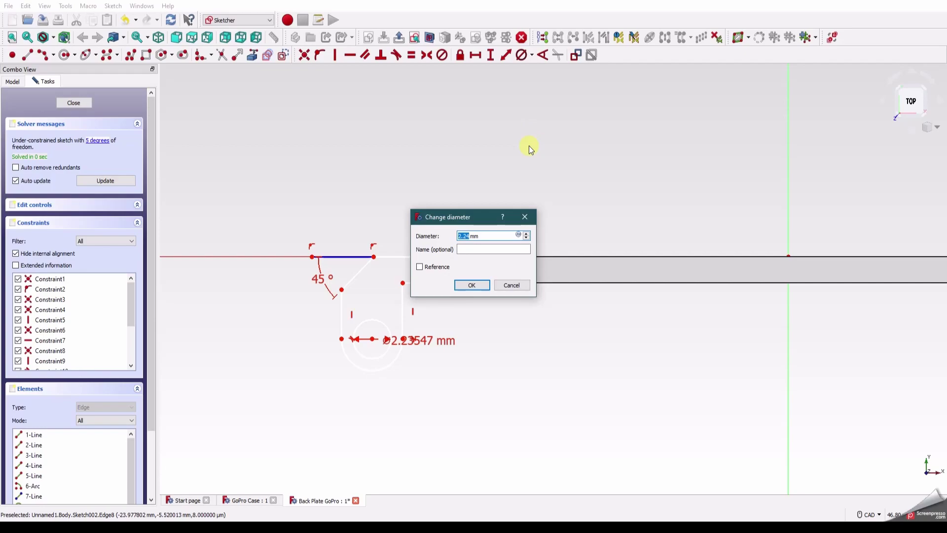
text(3.2)
key(Return)
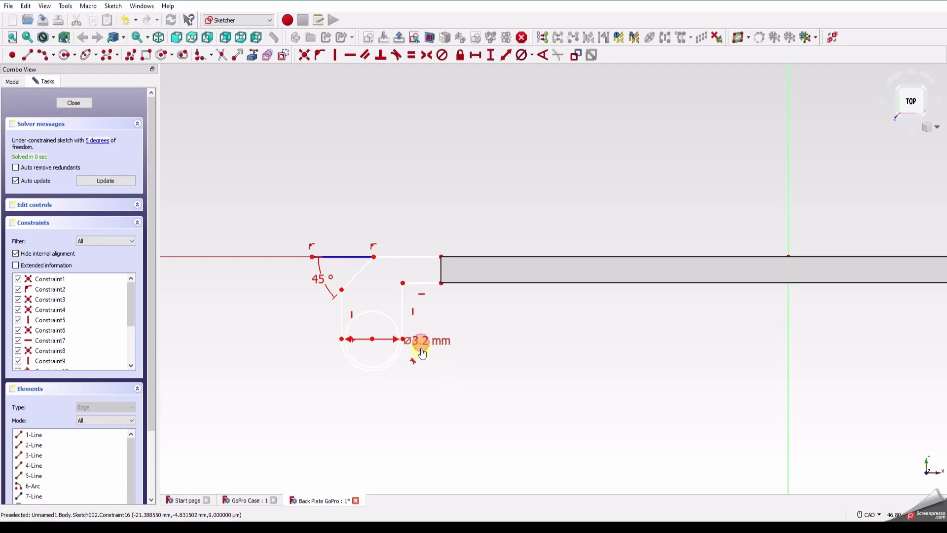
drag(424, 341, 312, 426)
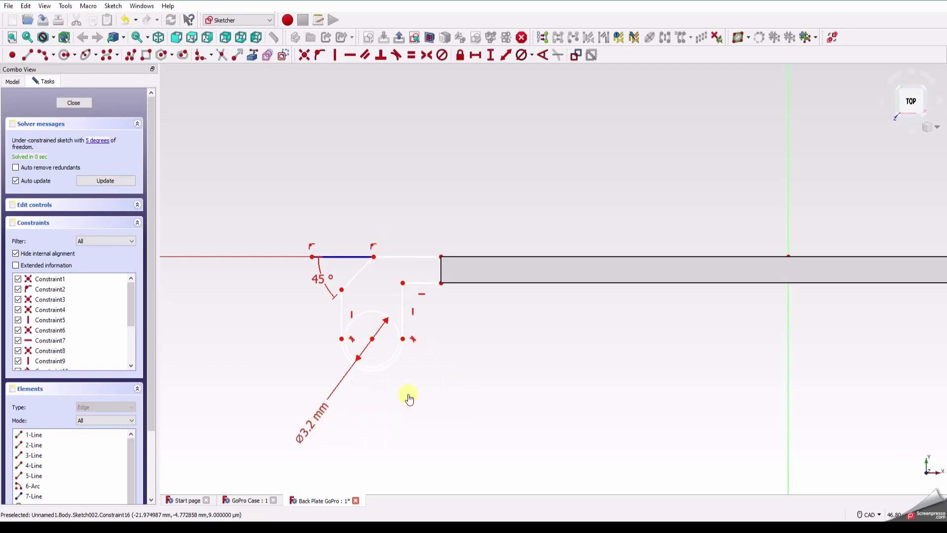
Give the bottom arc a 3.1 mm radius, then shift the profile left toward the 45° line
click(390, 366)
click(531, 55)
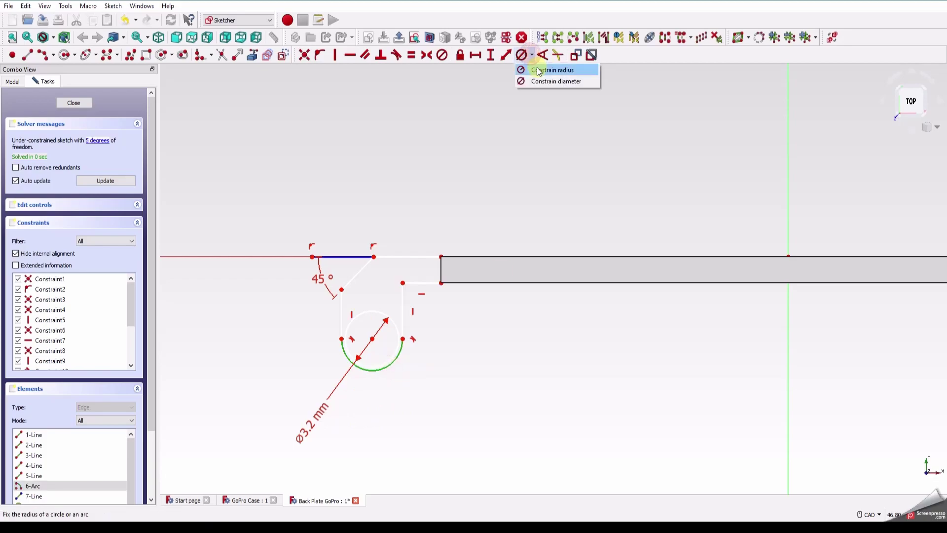
click(546, 68)
text(3.1mm)
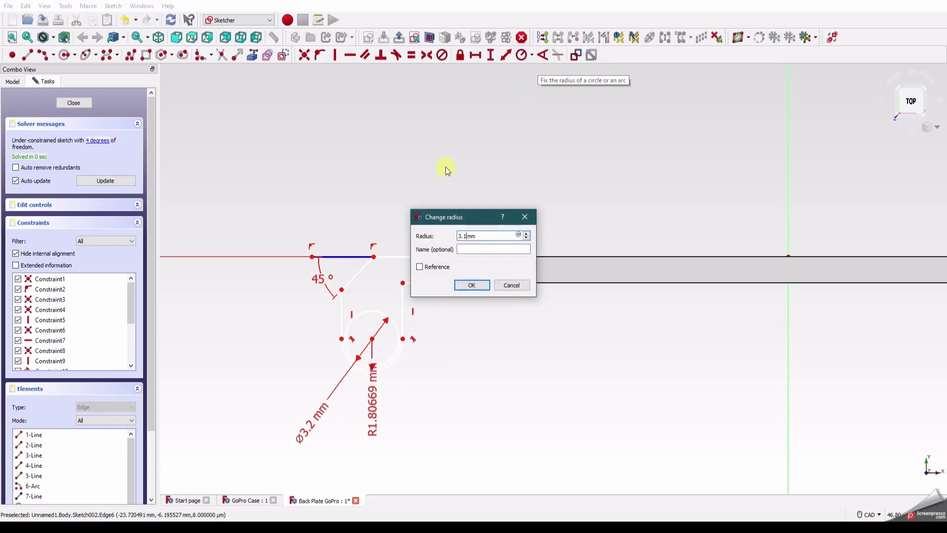
key(Return)
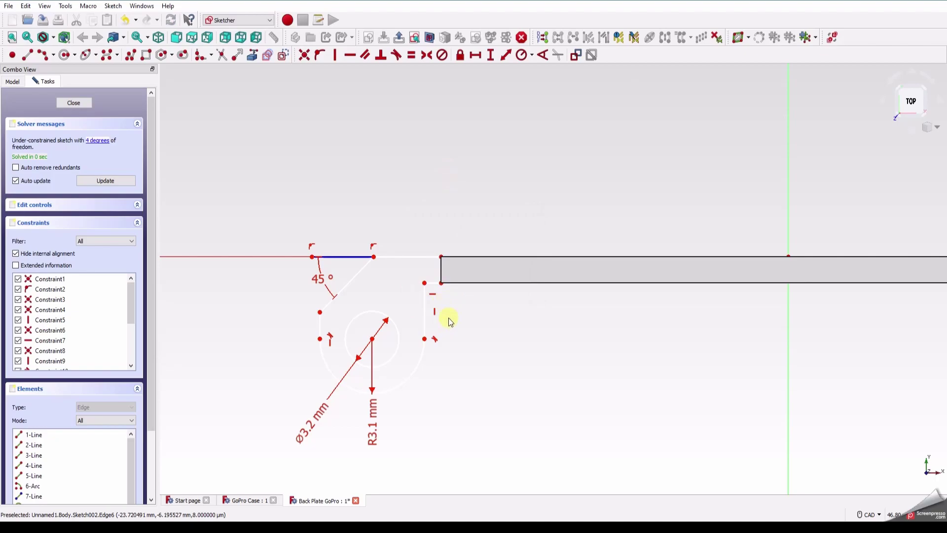
drag(374, 431, 444, 434)
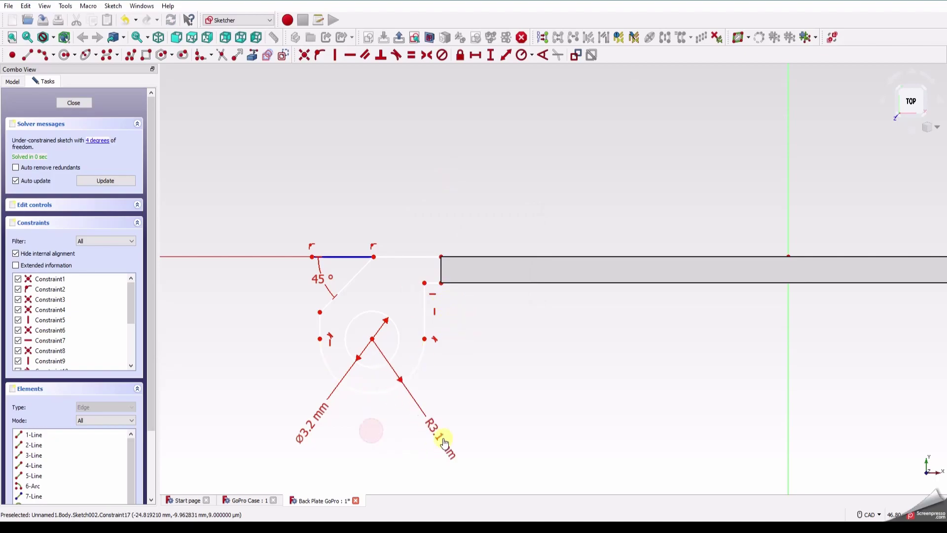
drag(425, 311, 402, 310)
drag(299, 323, 304, 295)
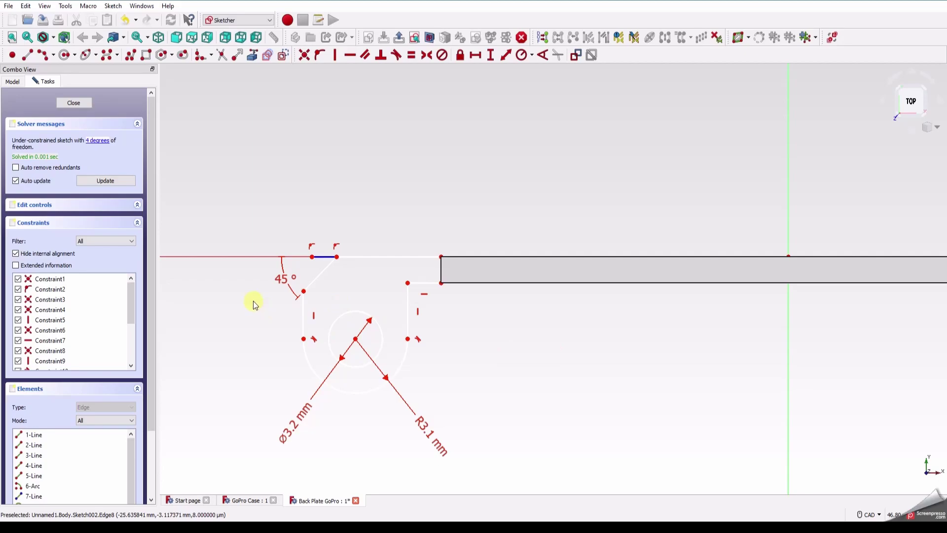
Set a 5 mm horizontal distance from the hole centre to the plate's top-left corner
click(355, 339)
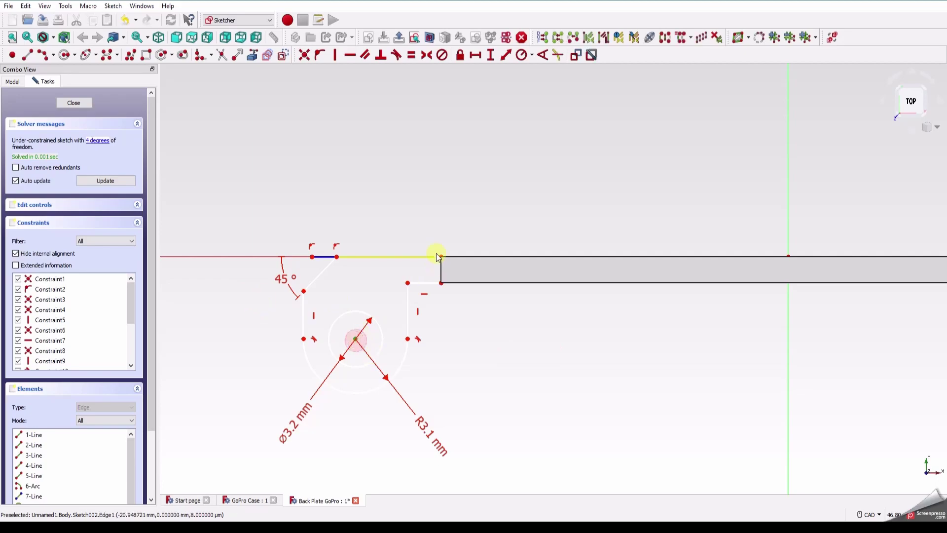
click(440, 256)
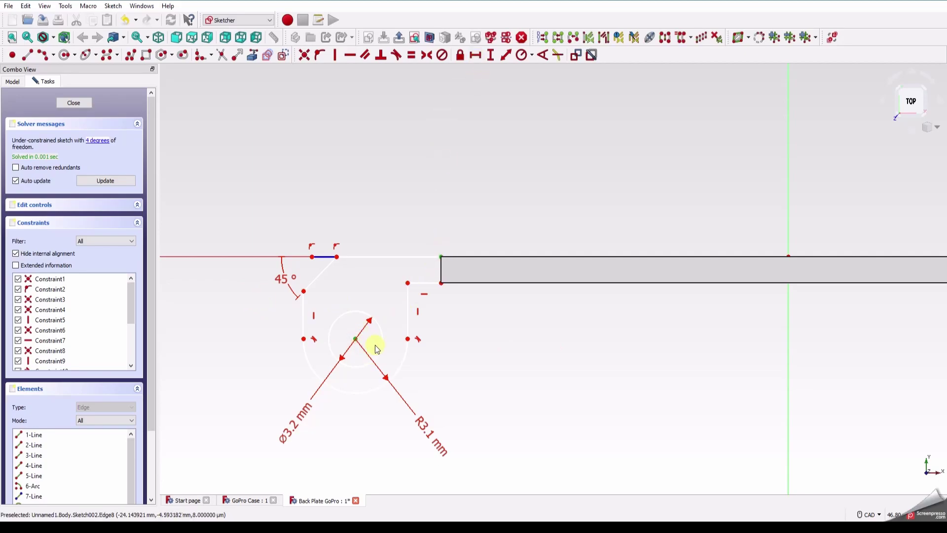
click(476, 55)
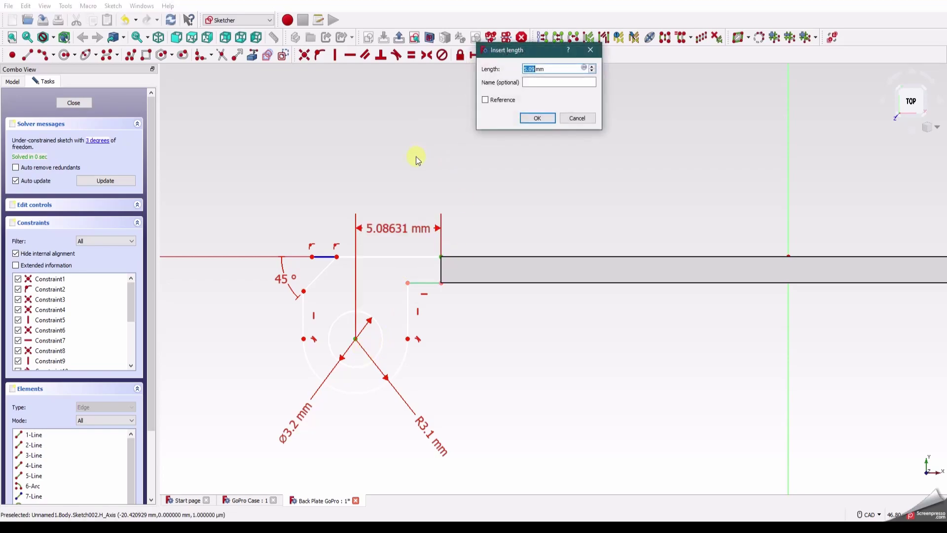
text(5)
key(Return)
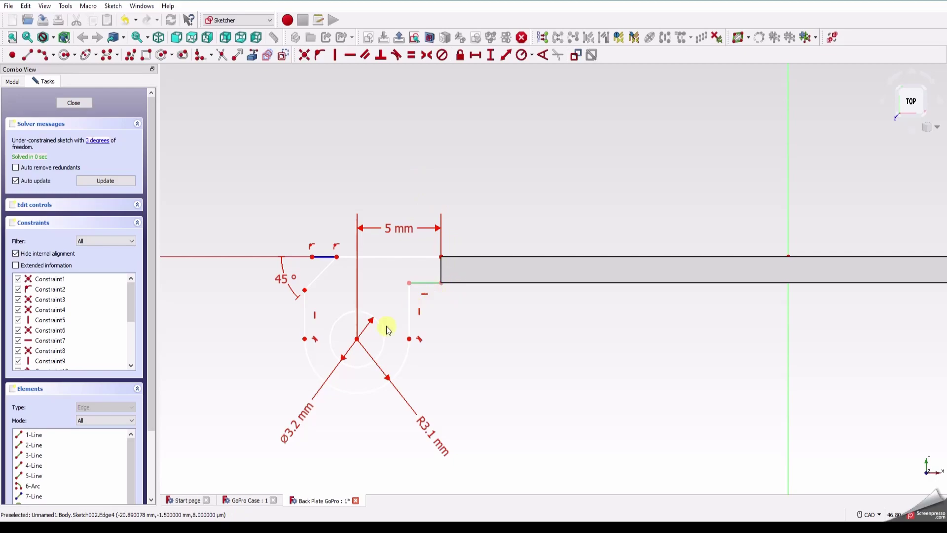
Set a 3 mm vertical distance from the hole centre to the tab's lower corner
click(357, 339)
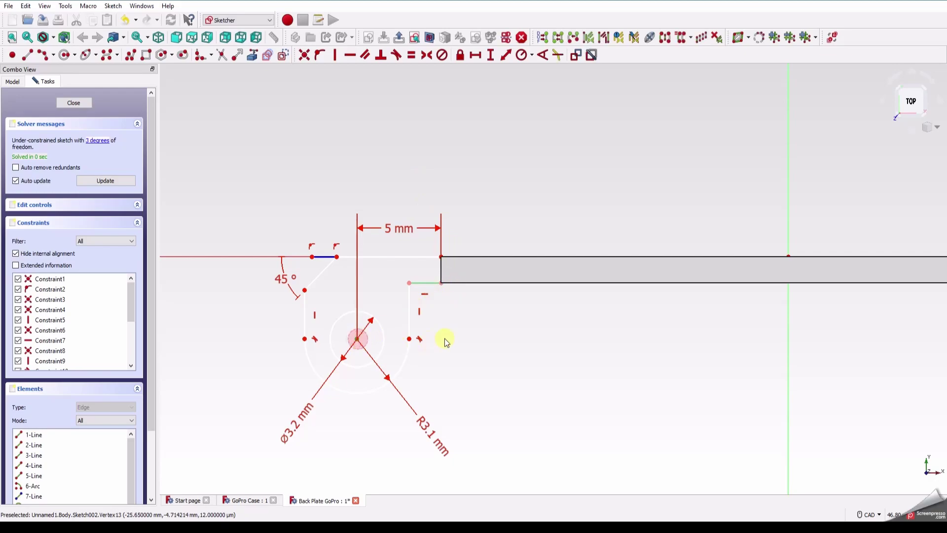
click(441, 285)
click(490, 55)
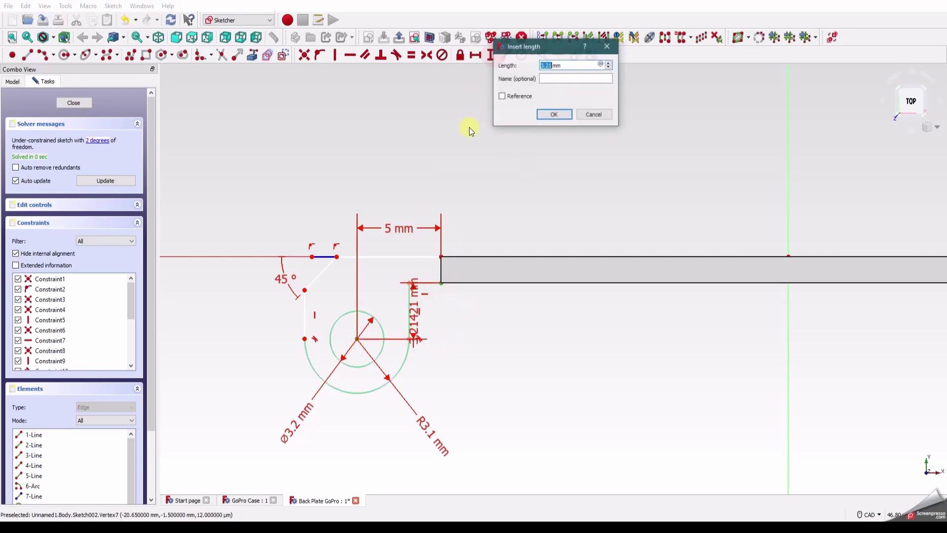
text(3)
key(Return)
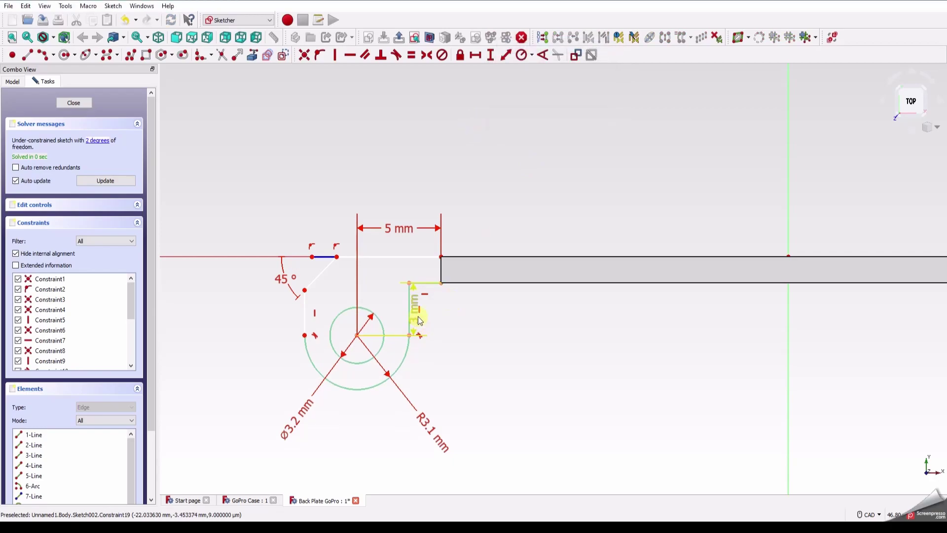
drag(418, 316, 485, 313)
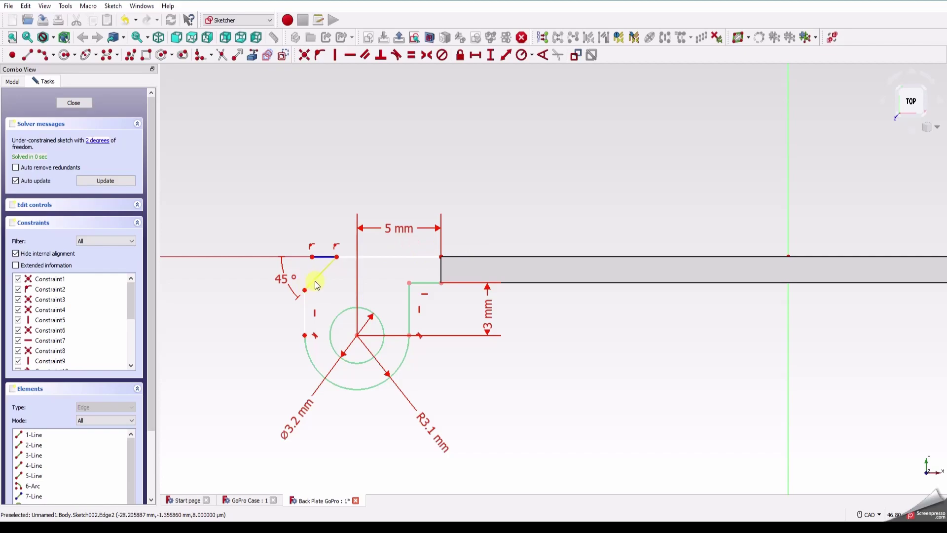
Add a vertical dimension across the chamfer, first 2 mm, then edit it to 3 mm
drag(305, 291, 308, 297)
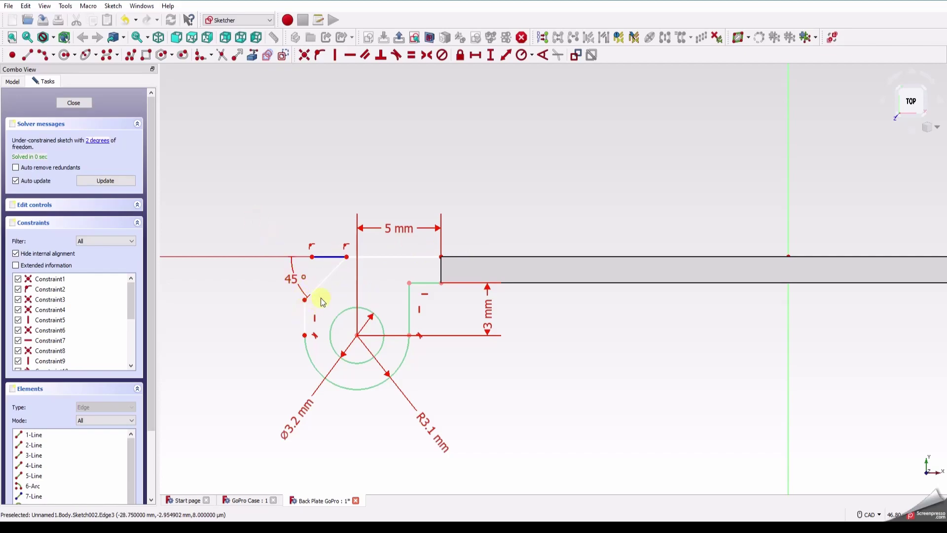
click(305, 299)
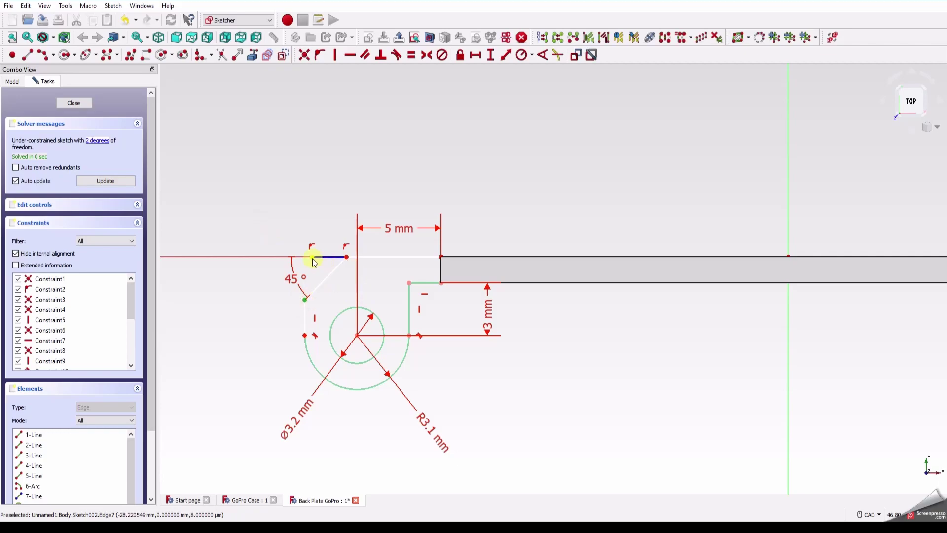
click(347, 257)
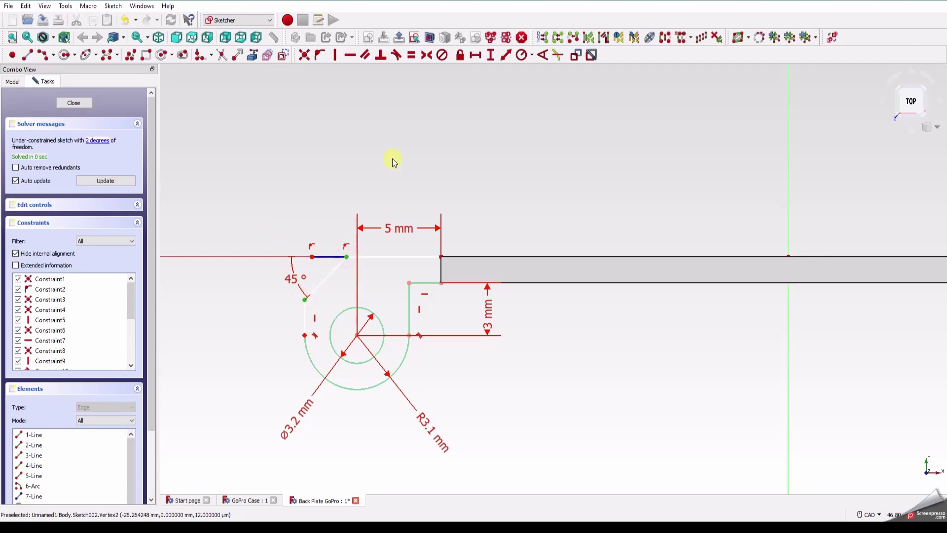
click(490, 56)
text(2.49)
key(Return)
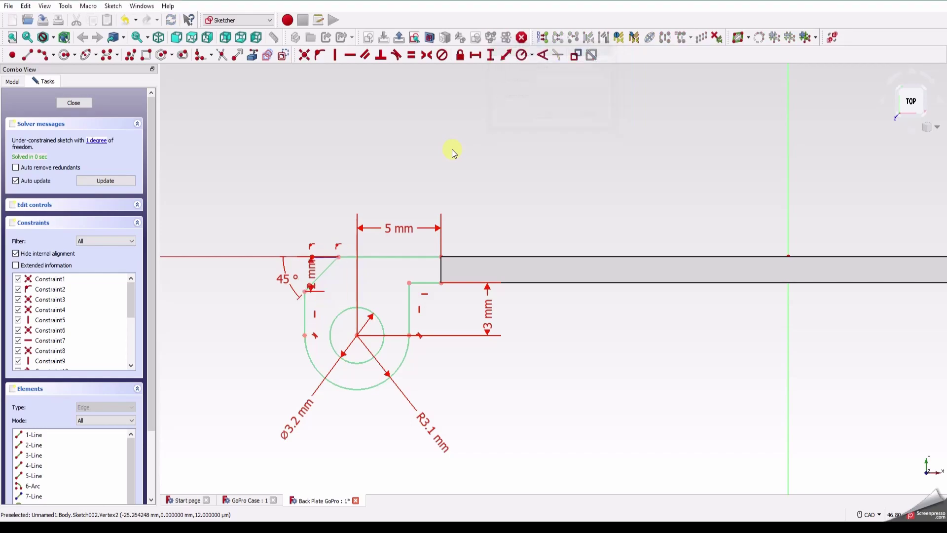
drag(313, 271, 233, 204)
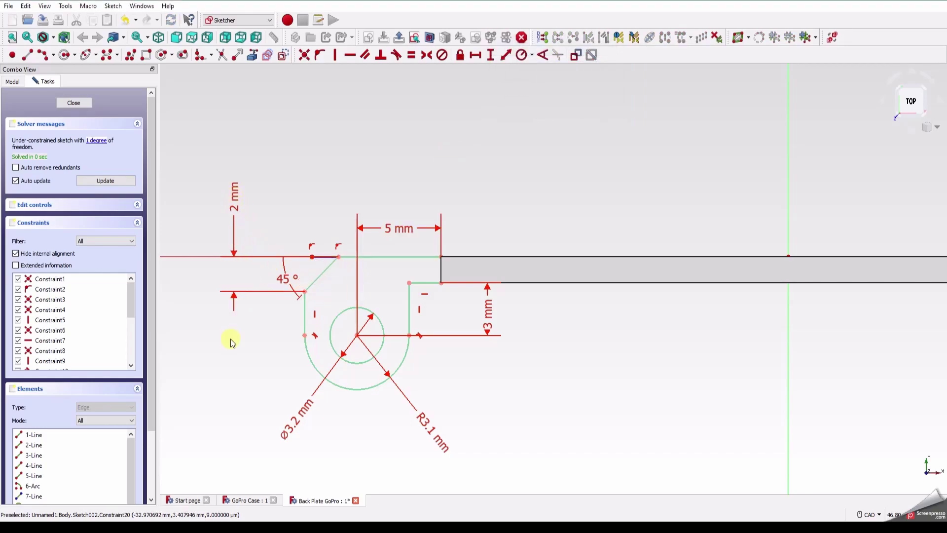
click(230, 340)
double_click(237, 198)
text(3)
key(Return)
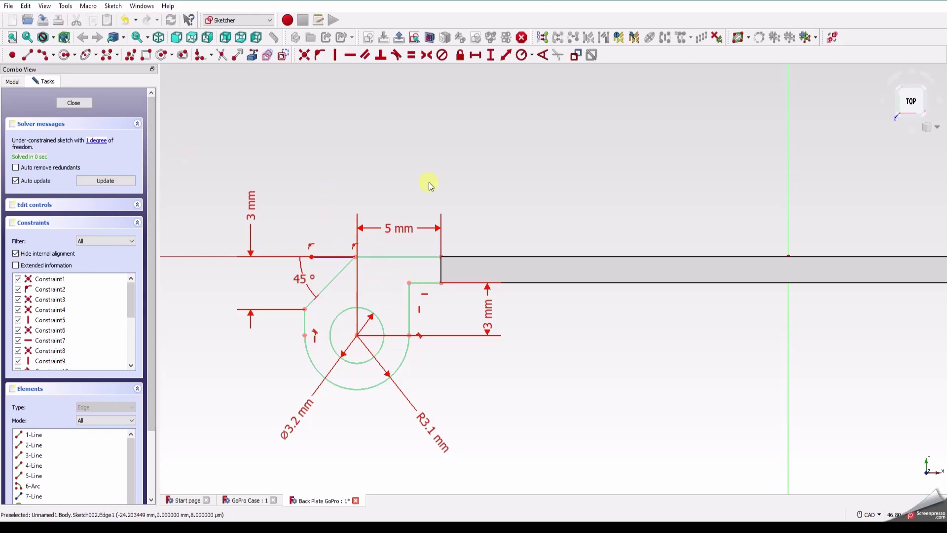
Close the sketch and try a symmetric pad, then cancel it
click(75, 102)
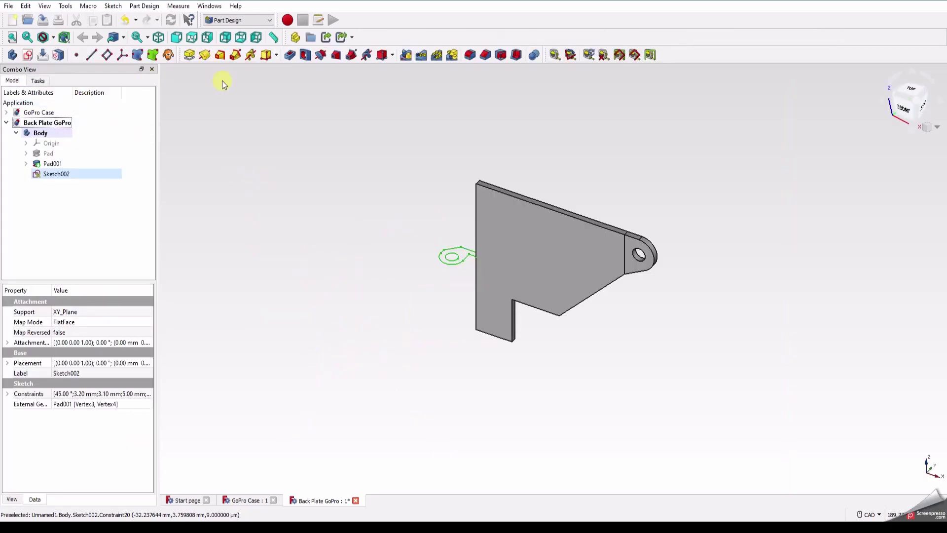
click(187, 55)
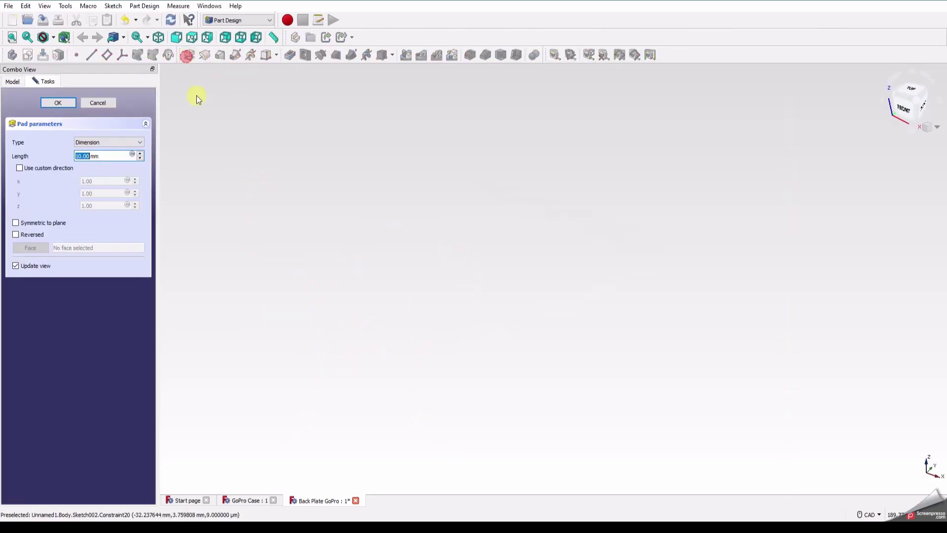
click(36, 226)
click(38, 223)
click(98, 103)
Reopen Sketch002 for editing and view it against the plate
right_click(78, 177)
click(95, 184)
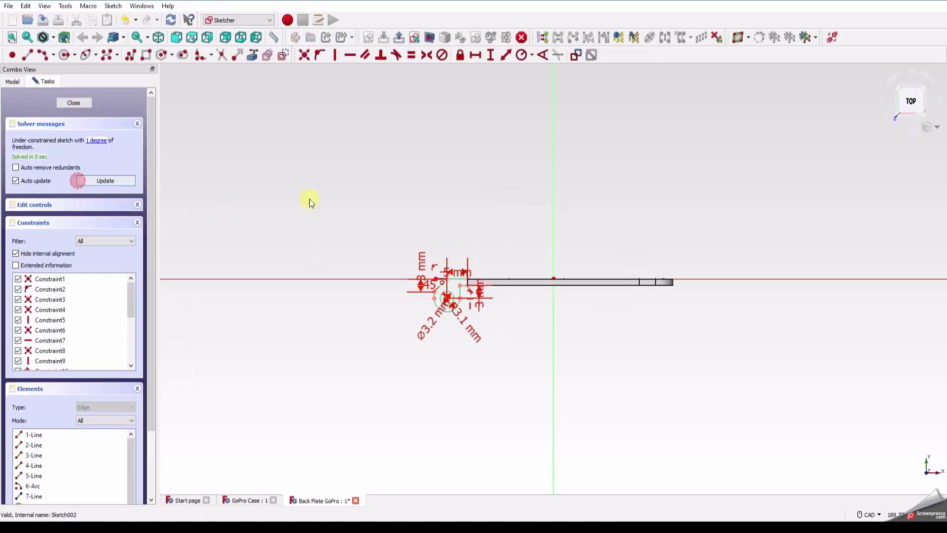
scroll(513, 287, up, 10)
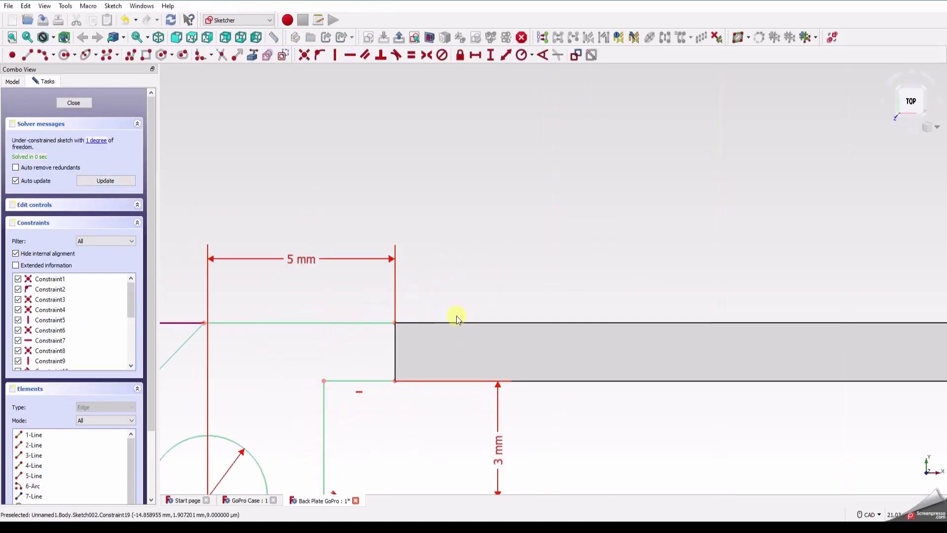
scroll(382, 348, down, 6)
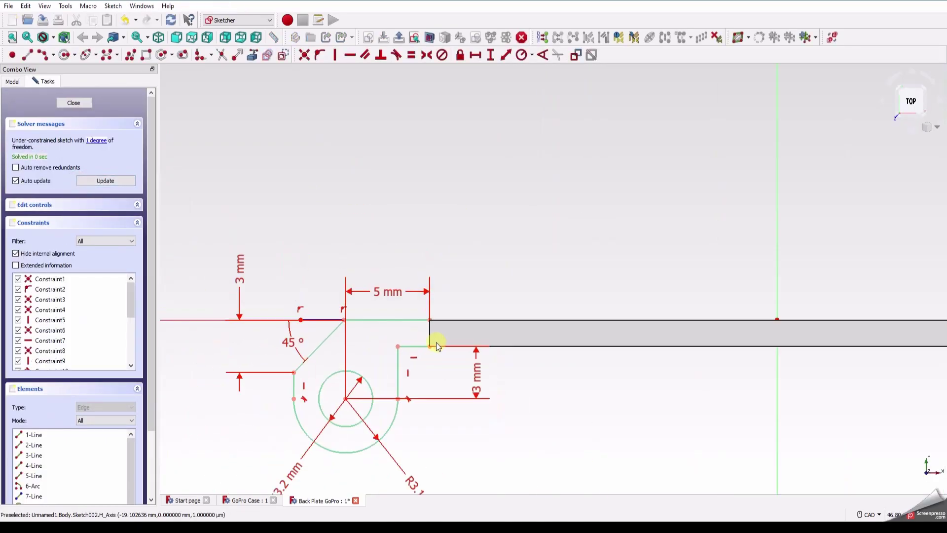
mouse_move(438, 346)
middle_down()
mouse_move(458, 298)
mouse_move(457, 258)
mouse_move(412, 319)
middle_up()
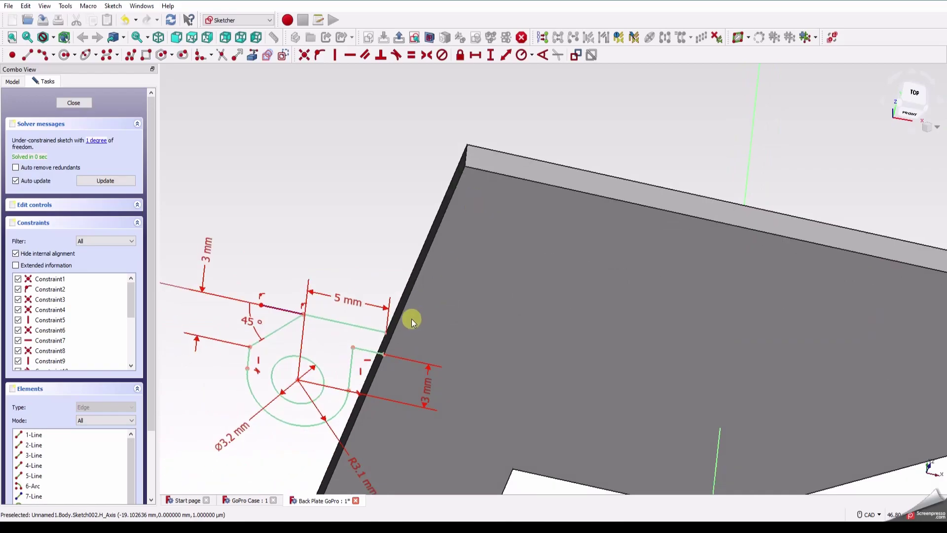
scroll(403, 326, up, 5)
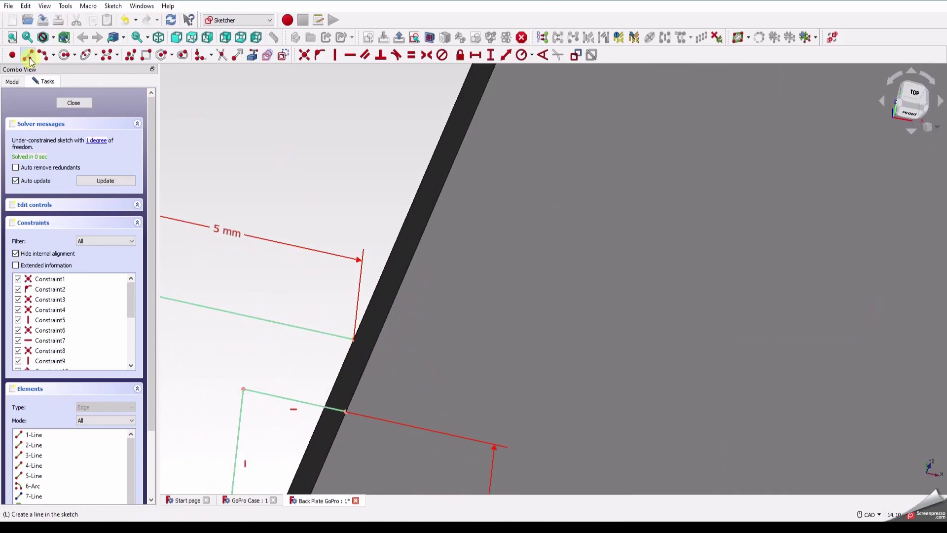
Draw a line between the edge vertices, make it coincident, remove the redundant constraint, and close the sketch
click(355, 340)
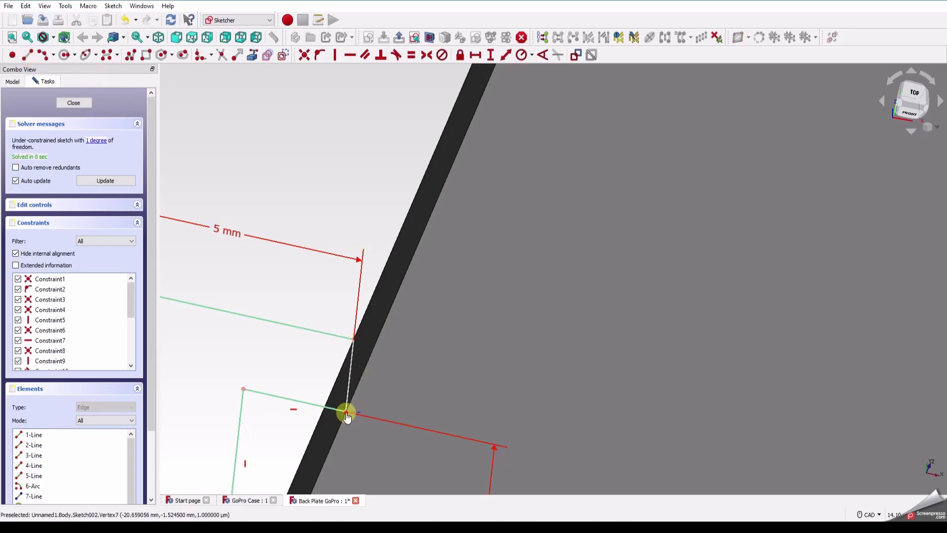
click(344, 412)
drag(358, 365, 342, 339)
click(346, 411)
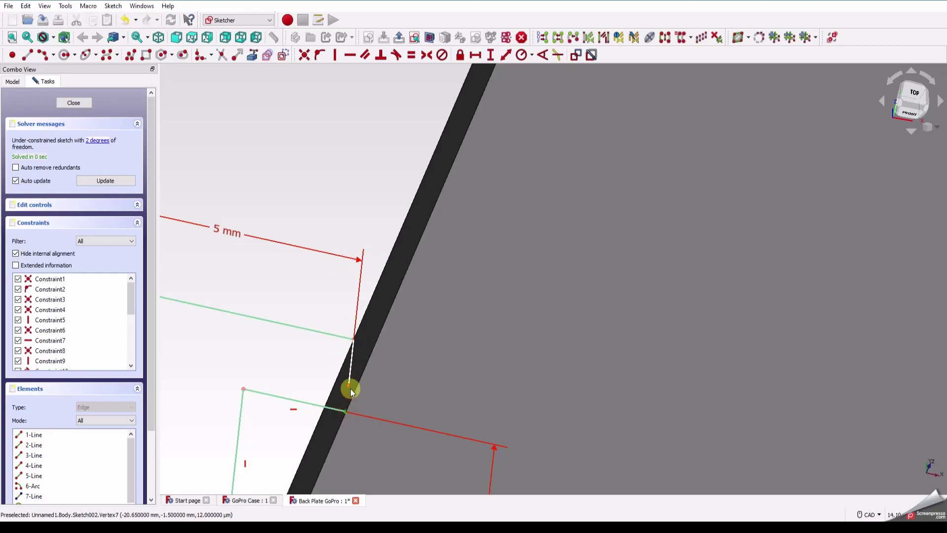
click(348, 385)
click(307, 56)
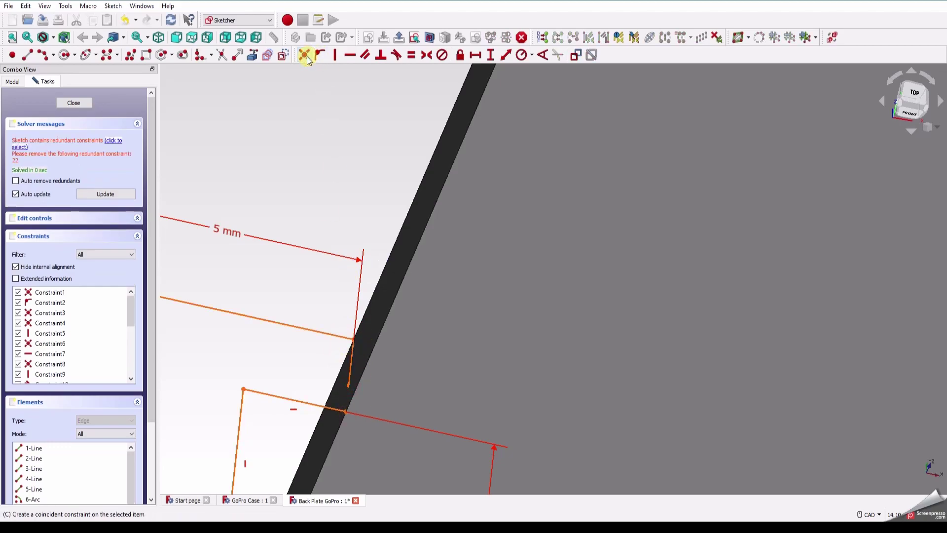
click(119, 141)
key(Delete)
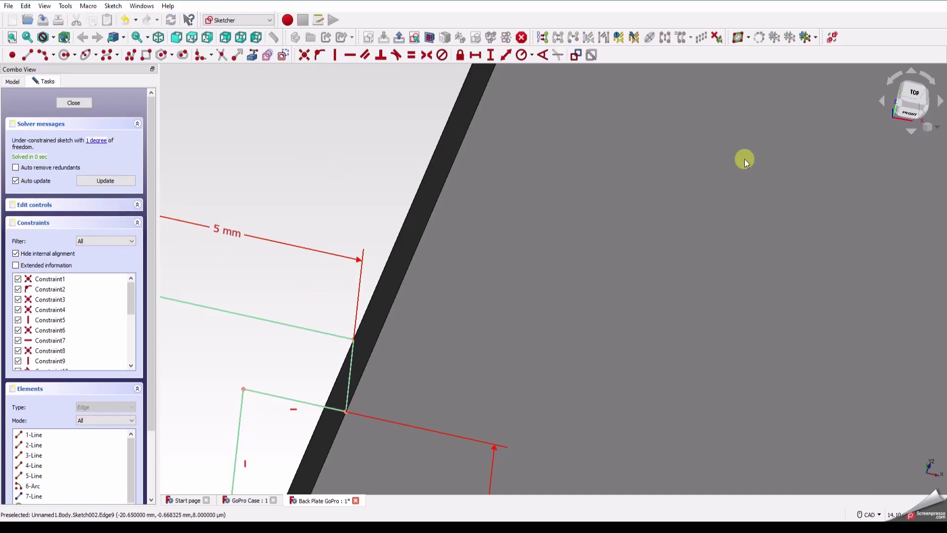
click(75, 102)
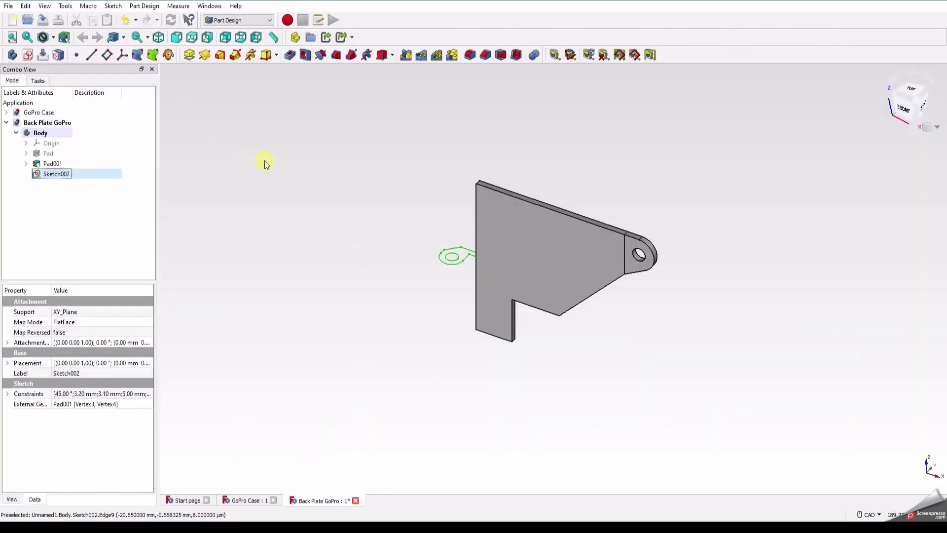
Pad Sketch002 6 mm symmetric to its plane, creating the Pad002 hinge knuckle
click(189, 54)
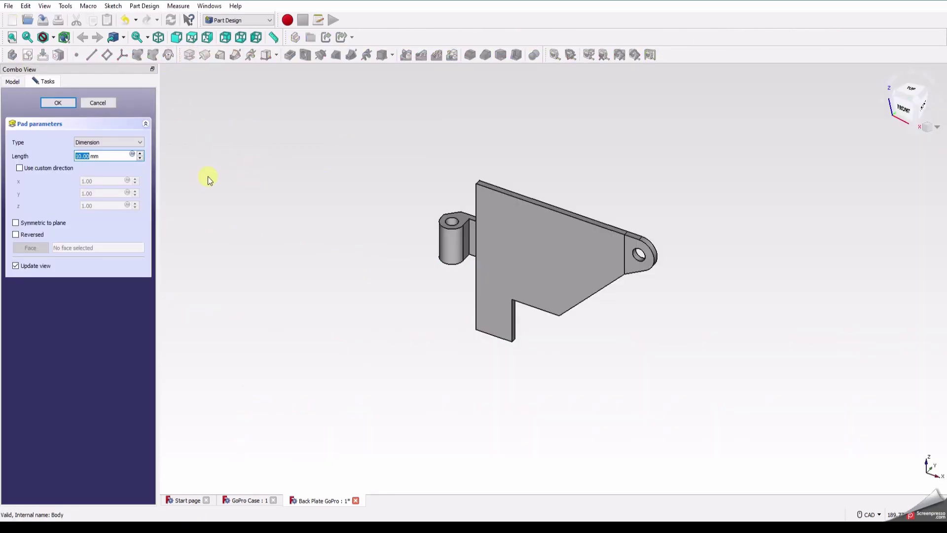
click(40, 223)
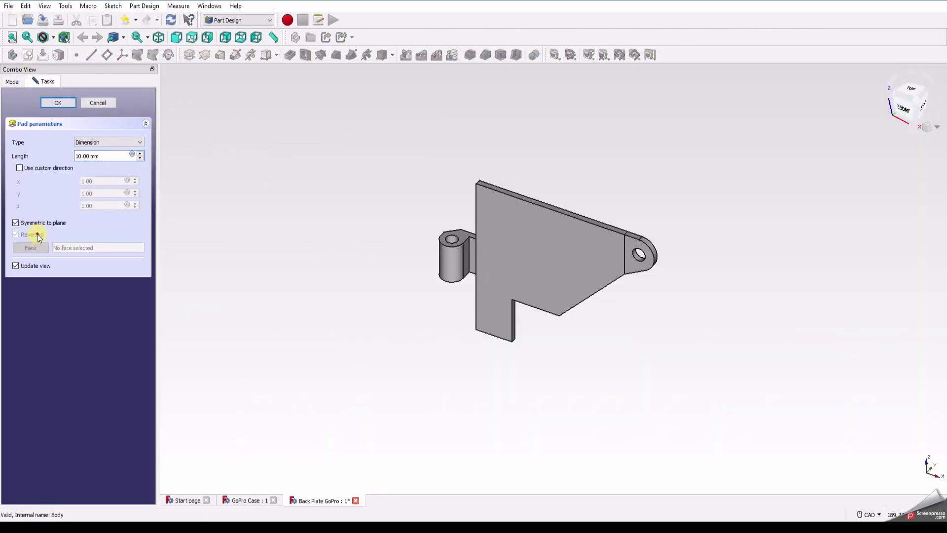
double_click(38, 223)
click(116, 156)
triple_click(117, 157)
text(6)
key(Return)
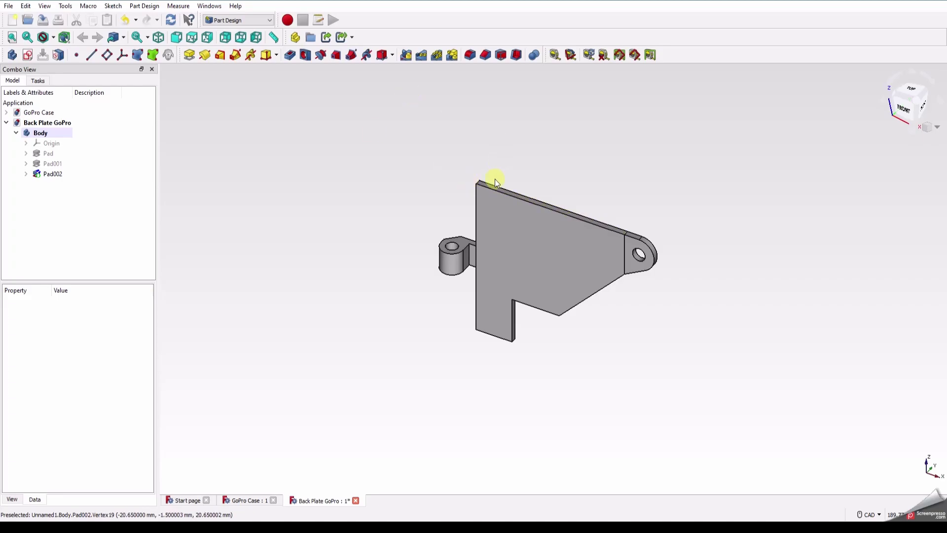
Fillet the plate's top corner and lower-left edges with an 8.5 mm radius
scroll(496, 179, up, 3)
click(457, 182)
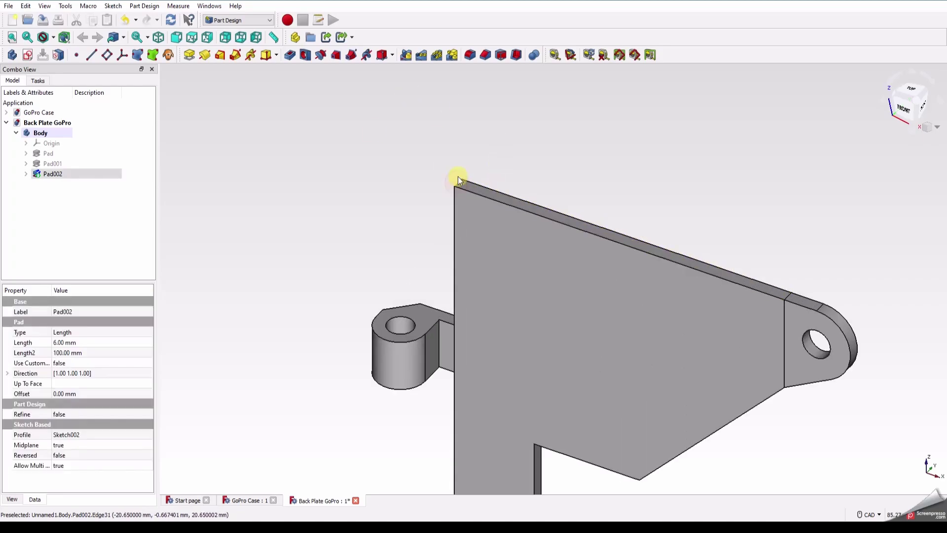
click(475, 56)
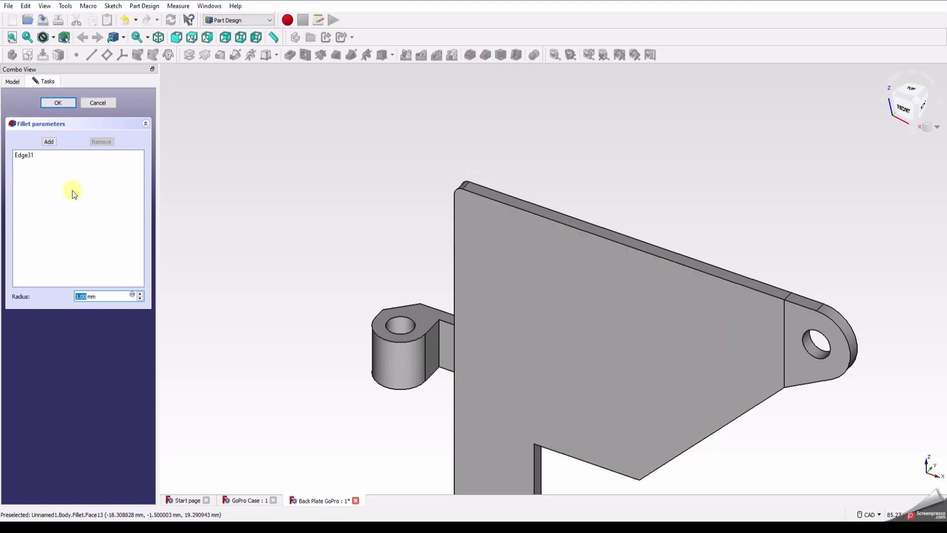
triple_click(106, 297)
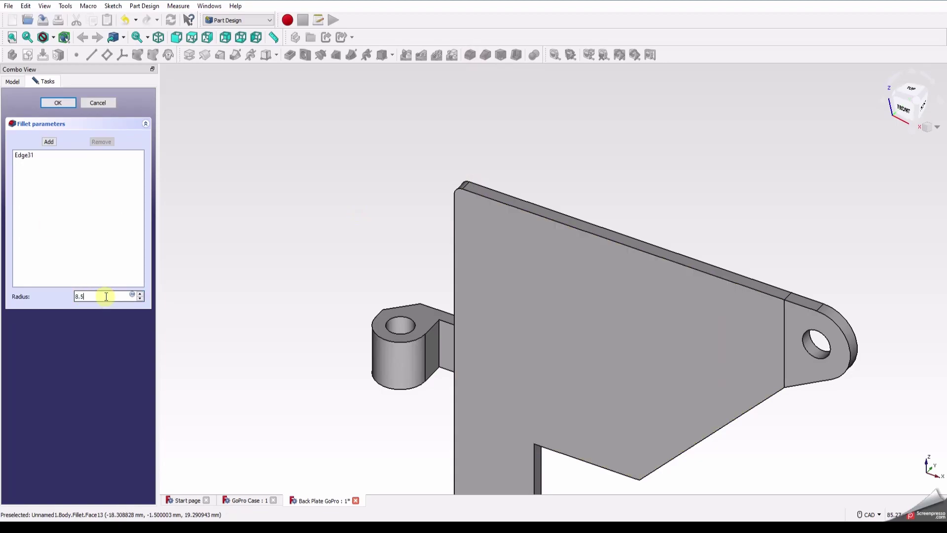
click(49, 142)
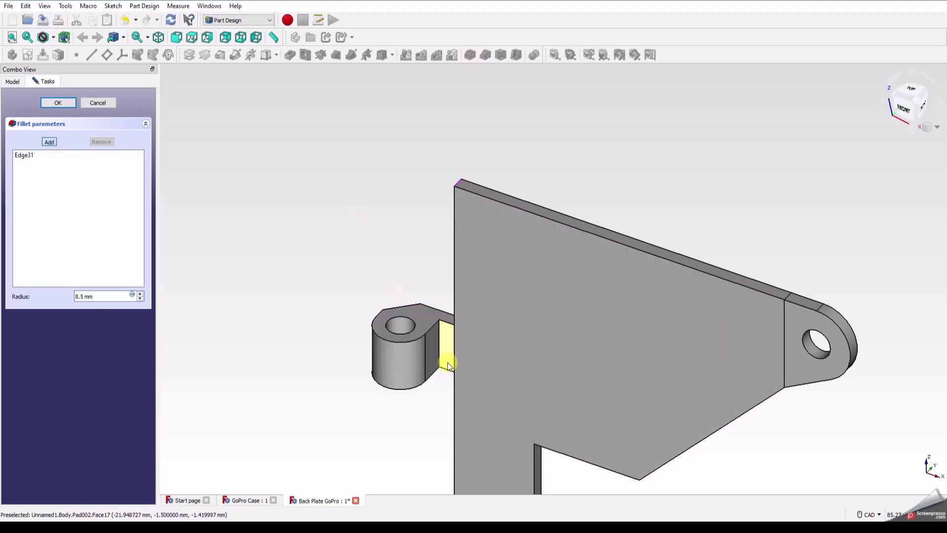
scroll(449, 368, up, 2)
scroll(460, 380, down, 5)
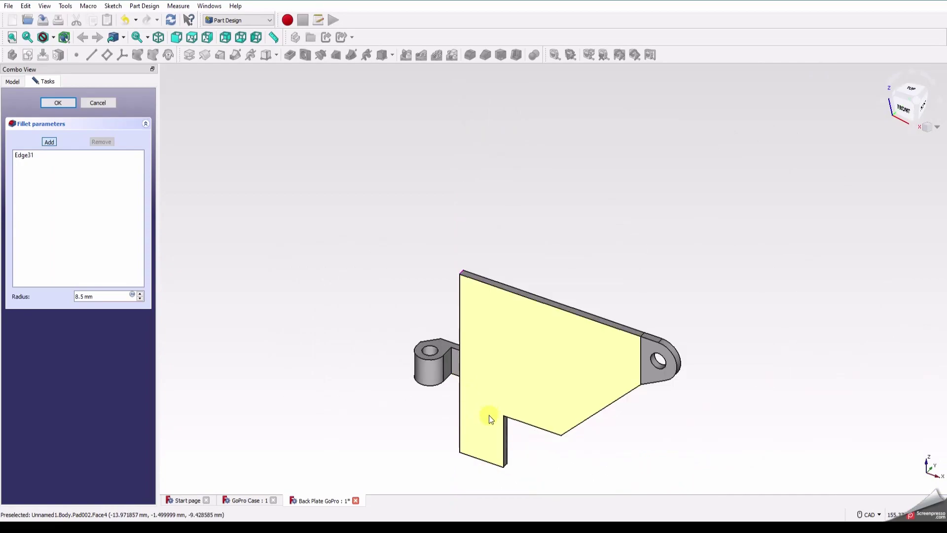
middle_drag(491, 418, 434, 392)
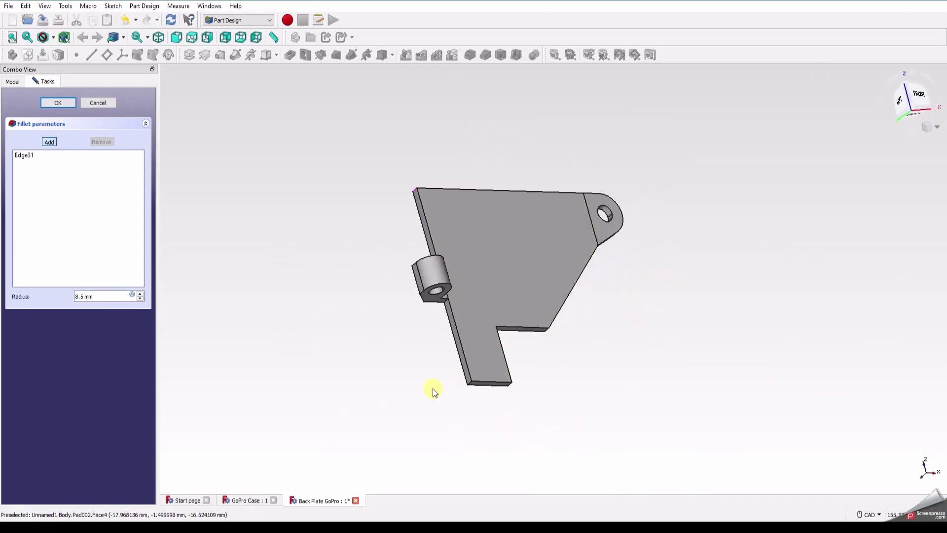
click(469, 384)
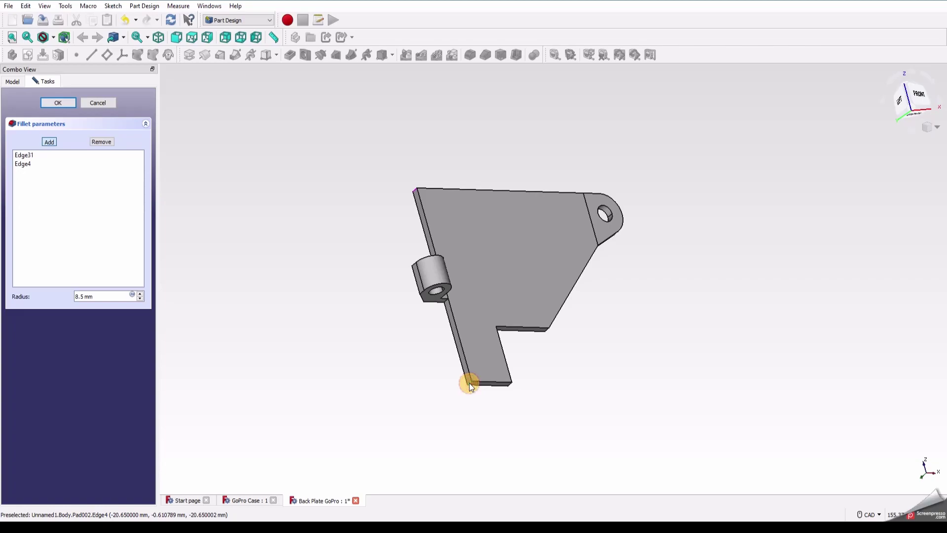
click(57, 102)
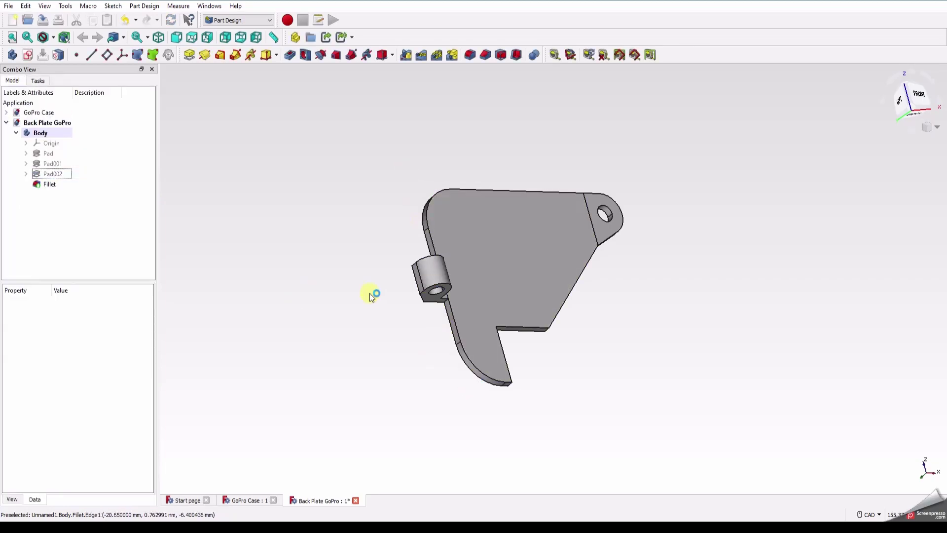
Start a new fillet on the plate's thin edge, viewed from below
middle_drag(372, 295, 222, 317)
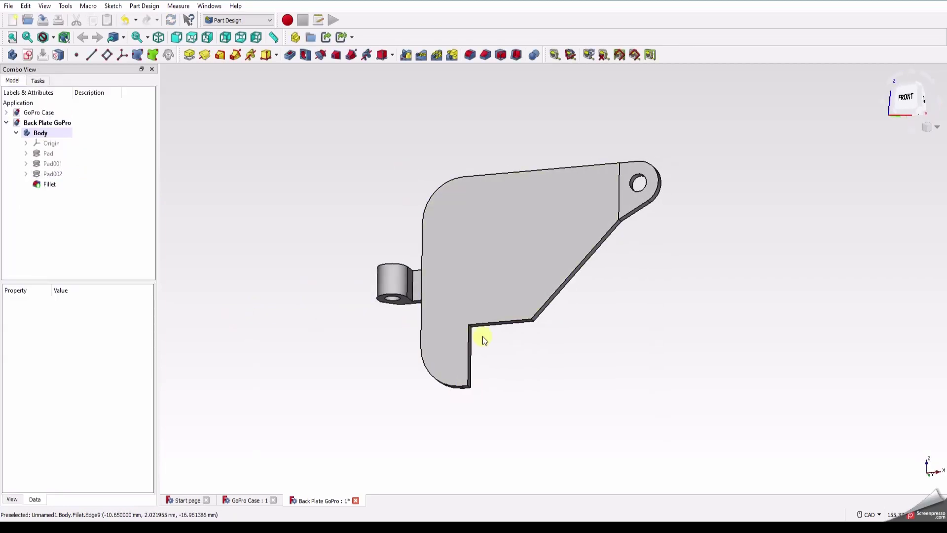
middle_drag(450, 386, 462, 368)
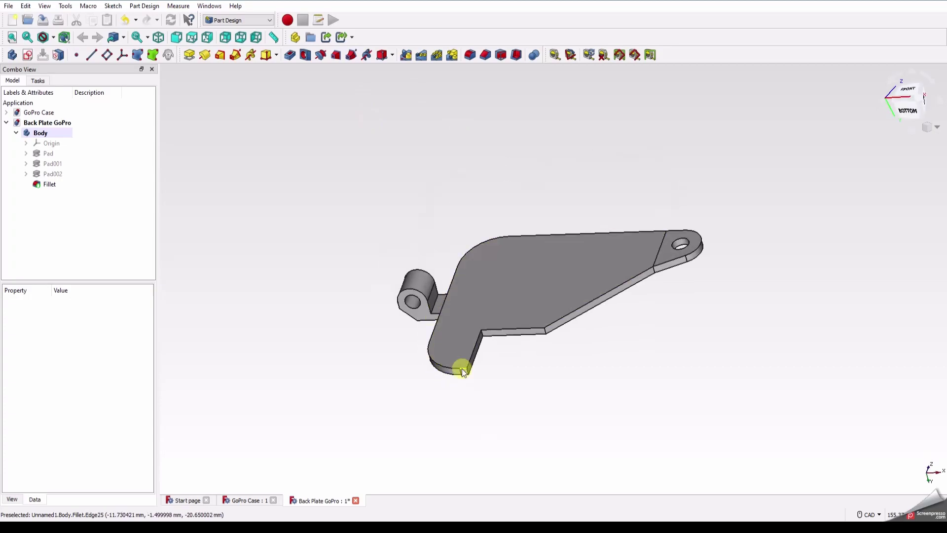
click(463, 371)
click(469, 55)
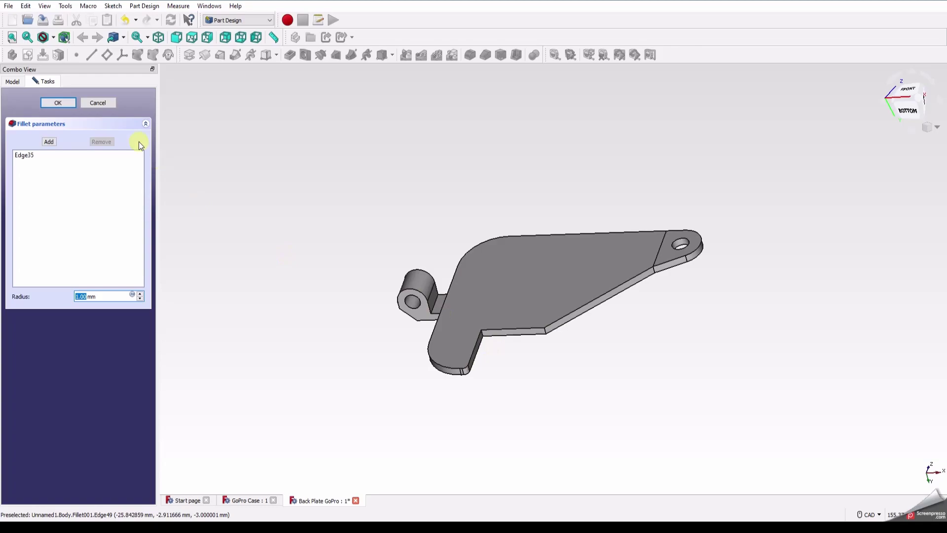
Add a second thin plate edge and apply the 1 mm Fillet001
click(48, 142)
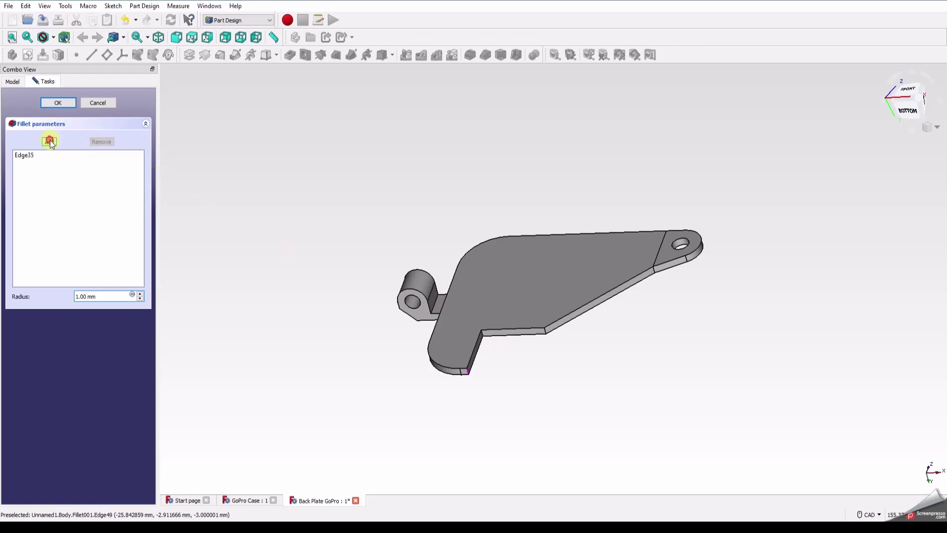
scroll(482, 334, up, 3)
click(481, 334)
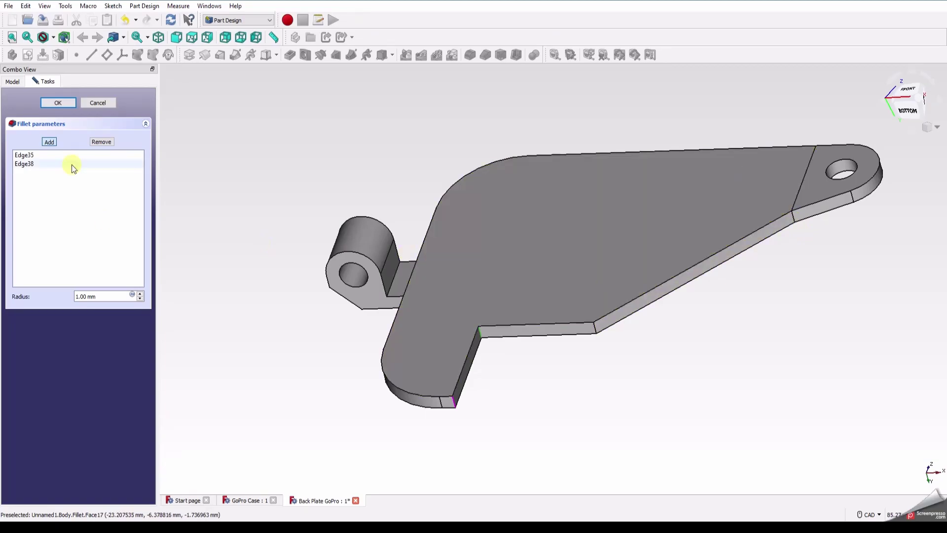
click(59, 103)
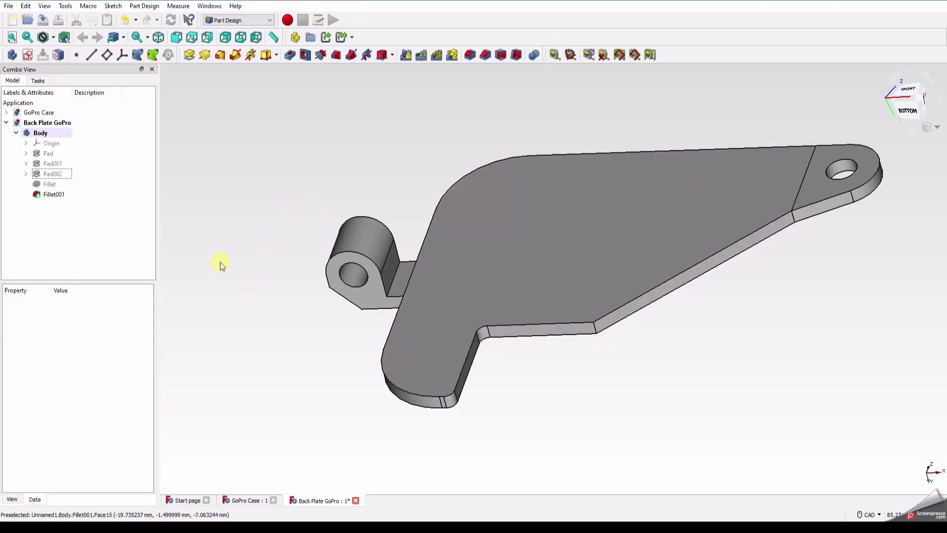
Edit the 8.5 mm Fillet to also round the inner lower corner edge, then inspect Fillet001
right_click(46, 185)
click(74, 188)
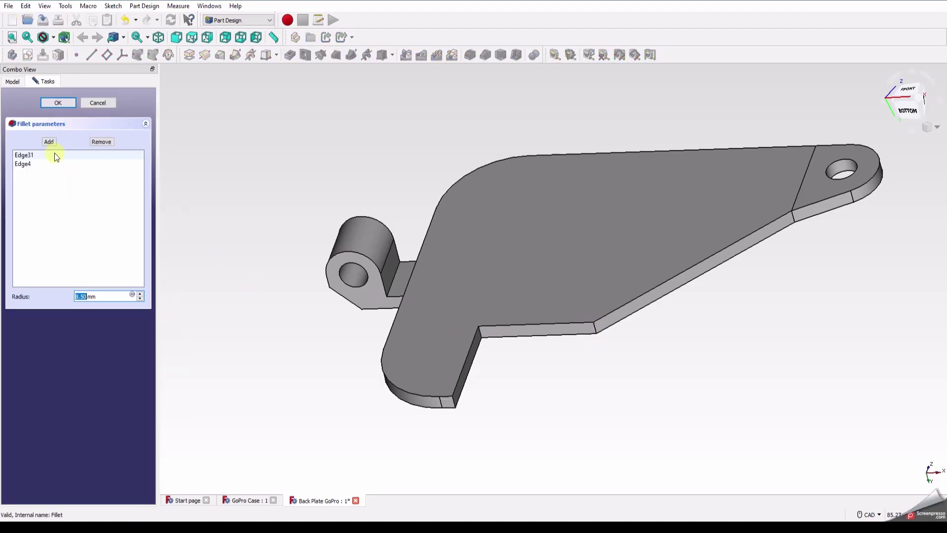
click(50, 142)
click(597, 334)
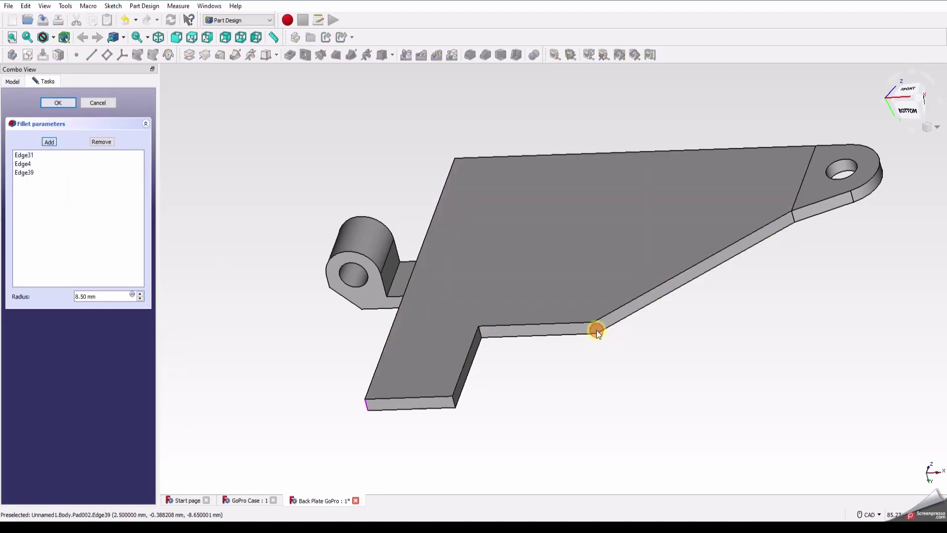
click(58, 102)
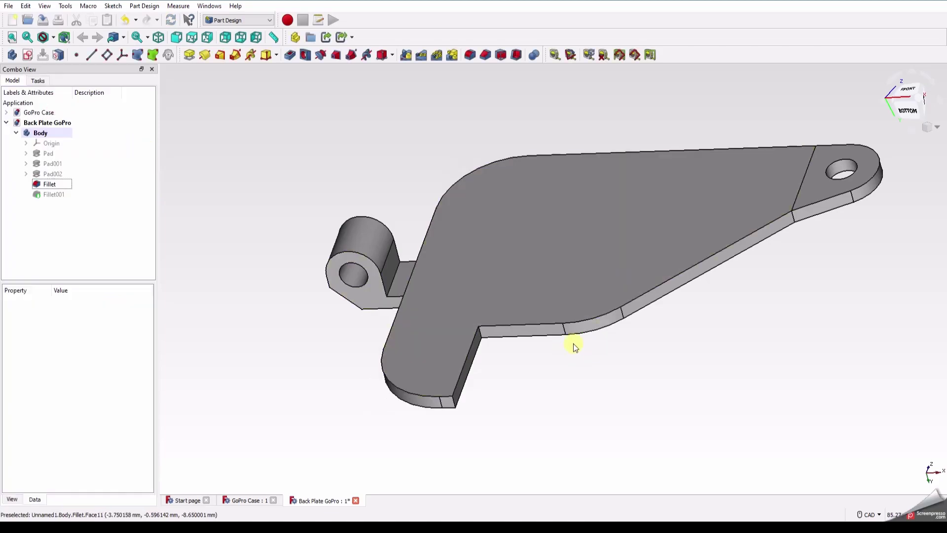
click(60, 196)
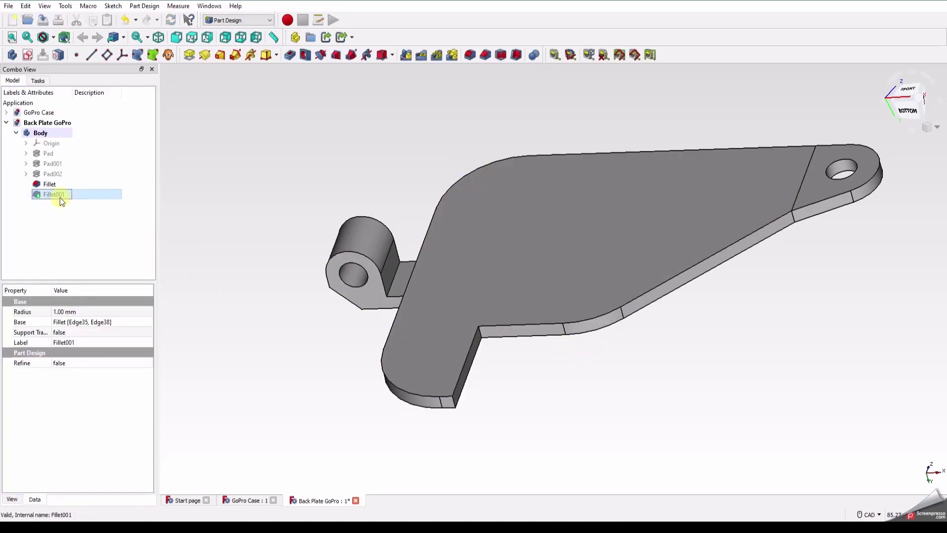
click(233, 224)
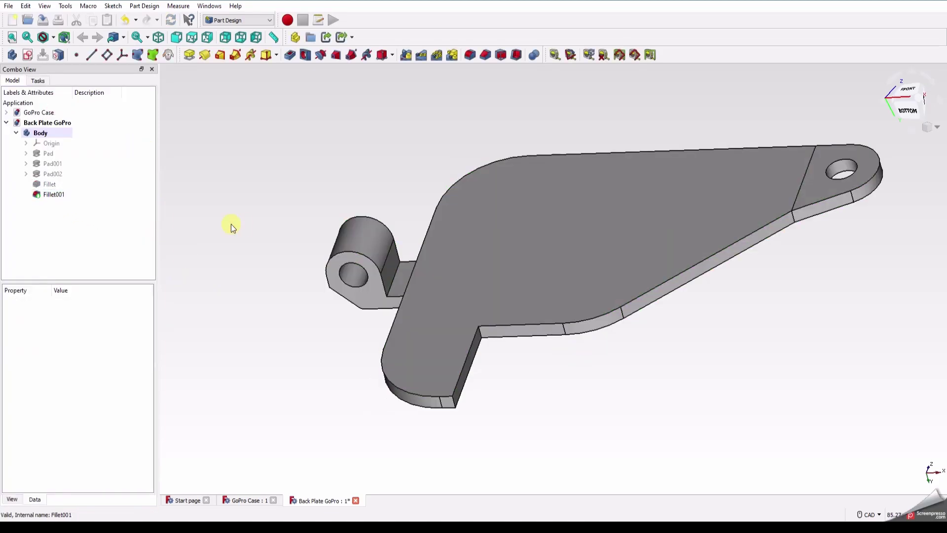
Edit Fillet001, replacing Edge38 with the plate's lower corner edge
right_click(54, 194)
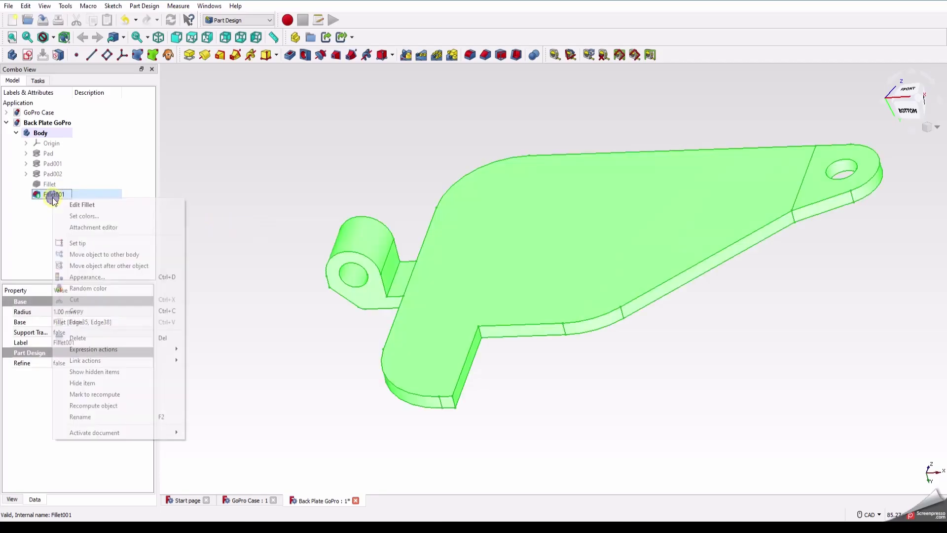
click(232, 301)
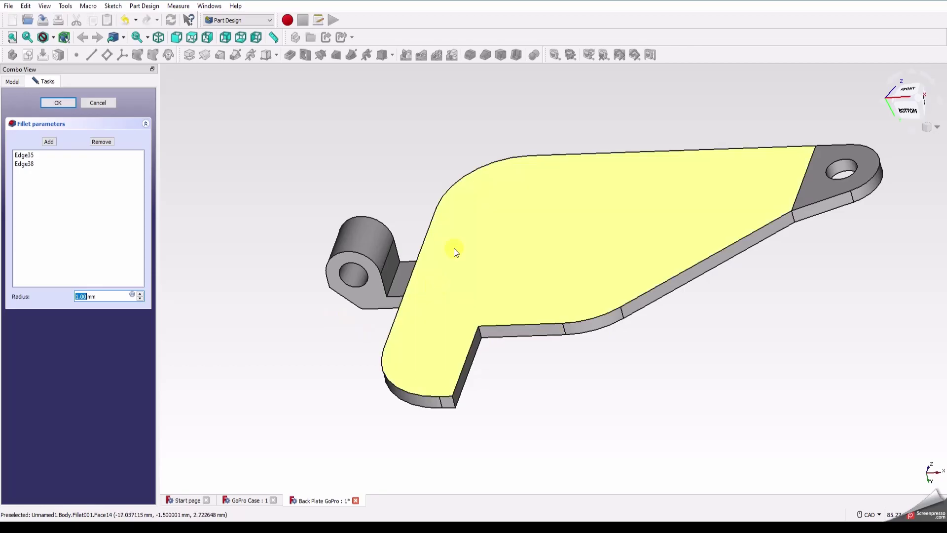
mouse_move(455, 252)
middle_down()
mouse_move(499, 317)
mouse_move(715, 324)
mouse_move(814, 313)
mouse_move(687, 289)
mouse_move(501, 281)
mouse_move(446, 260)
middle_up()
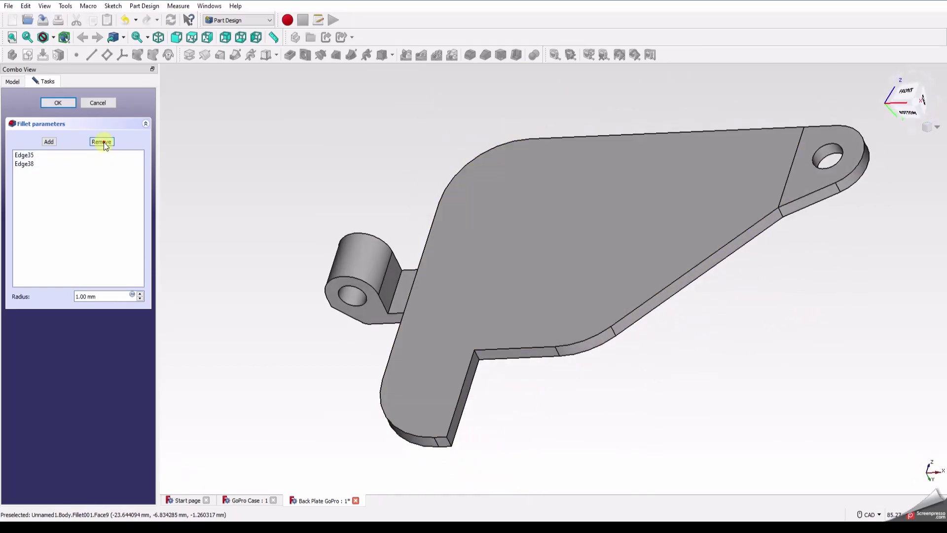
click(102, 142)
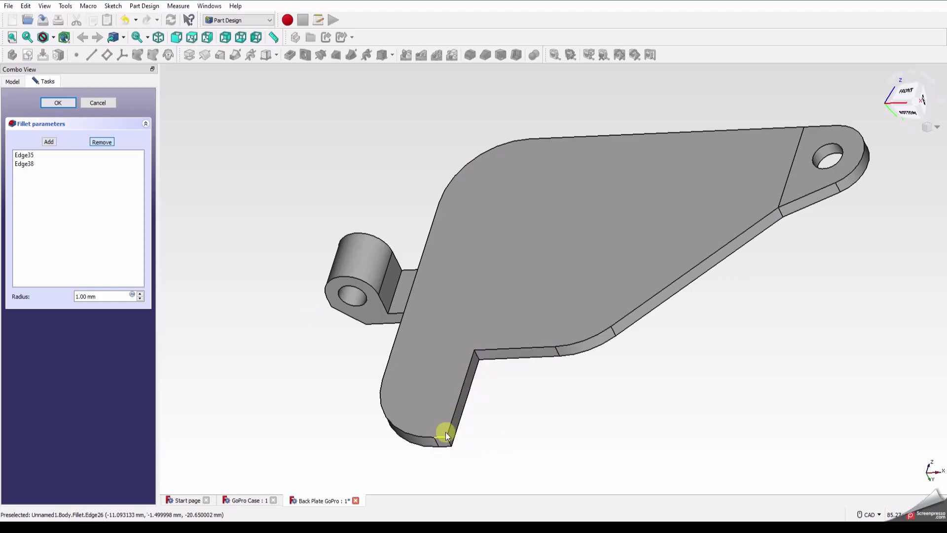
click(29, 164)
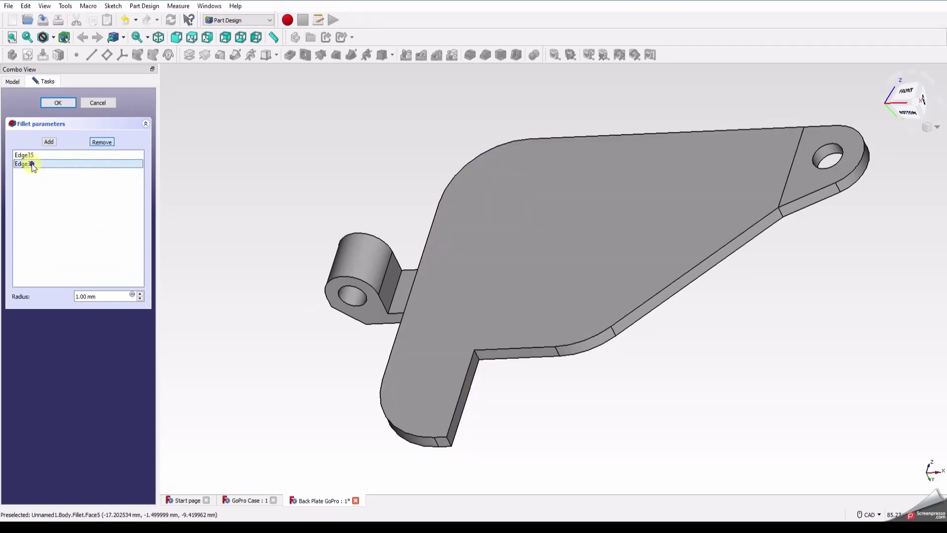
right_click(46, 168)
click(49, 173)
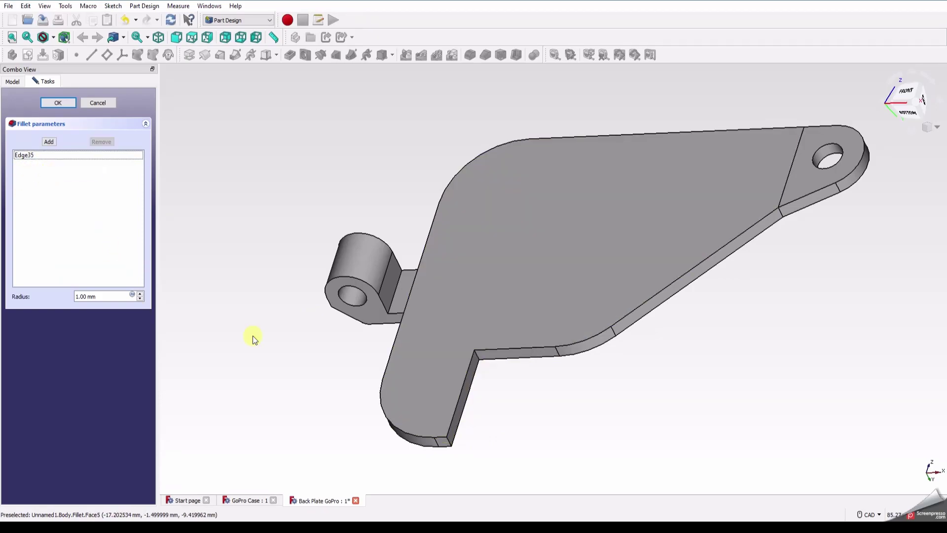
click(447, 442)
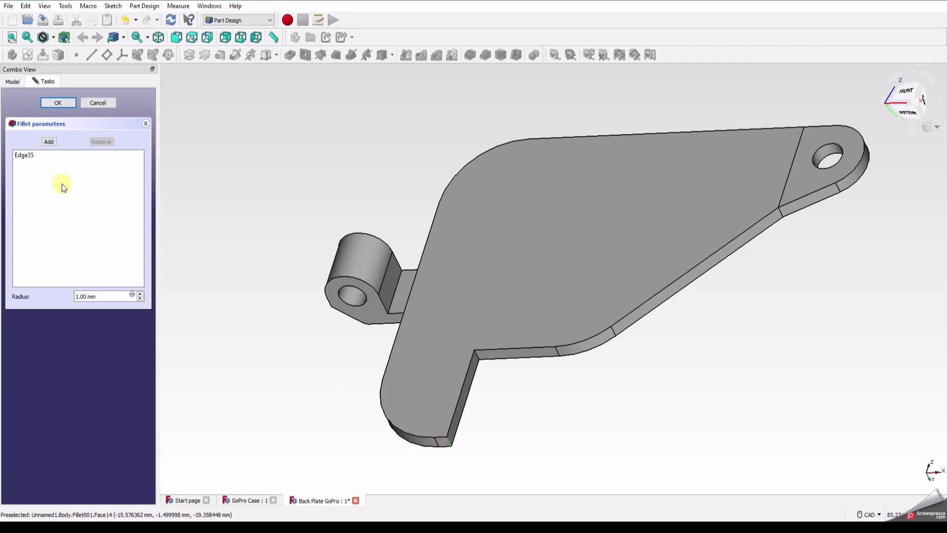
click(49, 141)
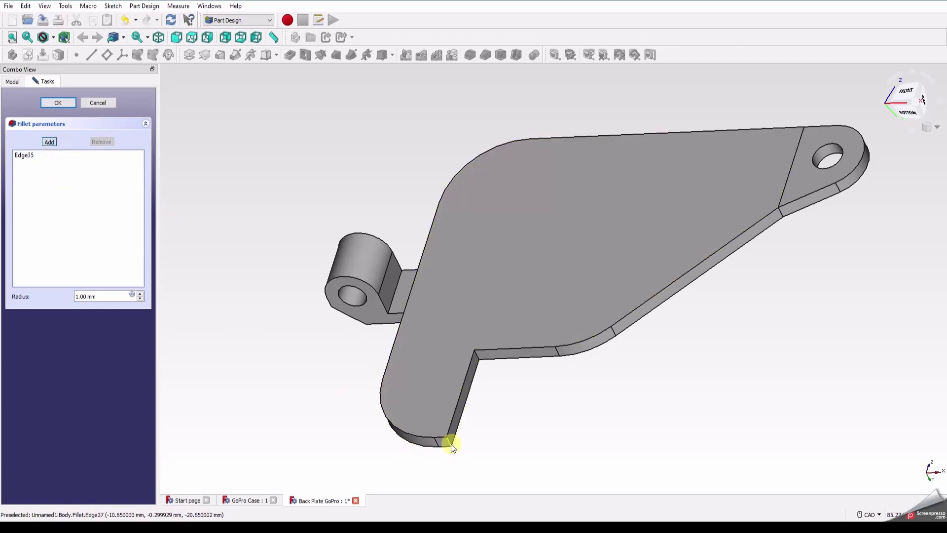
click(451, 444)
Swap Edge35 for the inner corner edge, apply the 1 mm fillet, and view isometrically
click(32, 154)
right_click(35, 155)
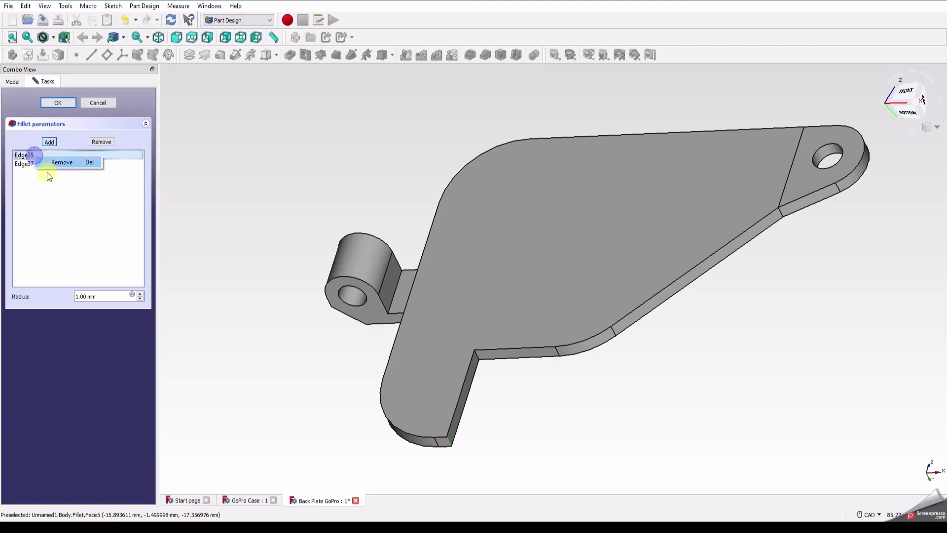
click(71, 164)
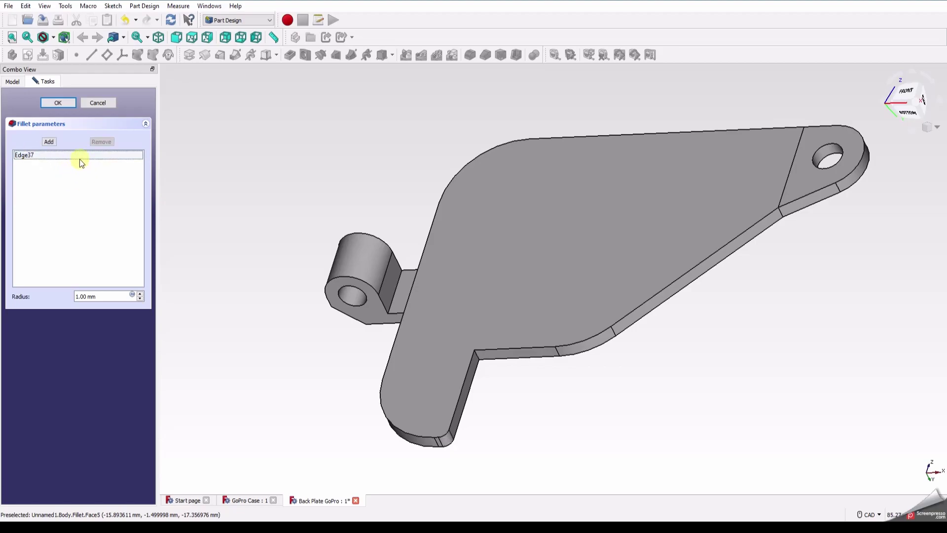
click(49, 142)
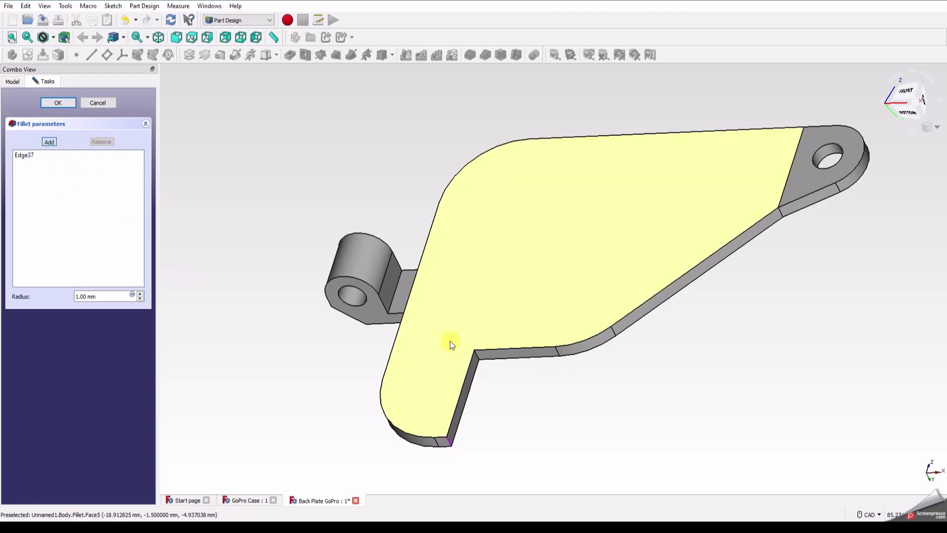
click(478, 356)
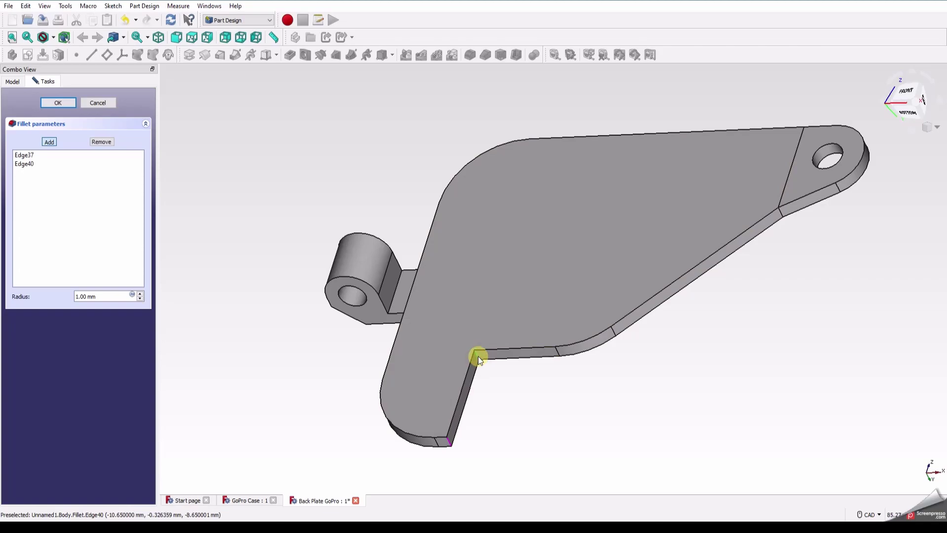
right_click(28, 156)
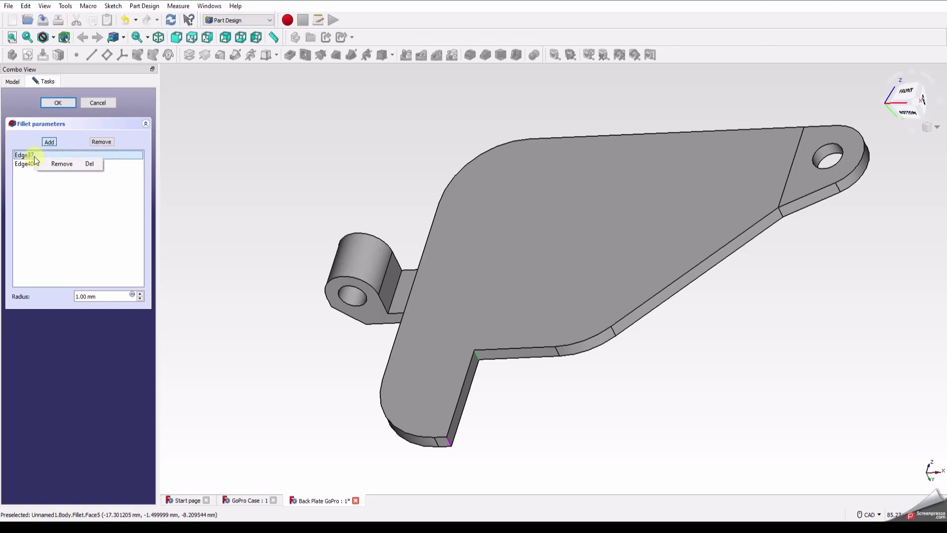
click(61, 202)
click(53, 102)
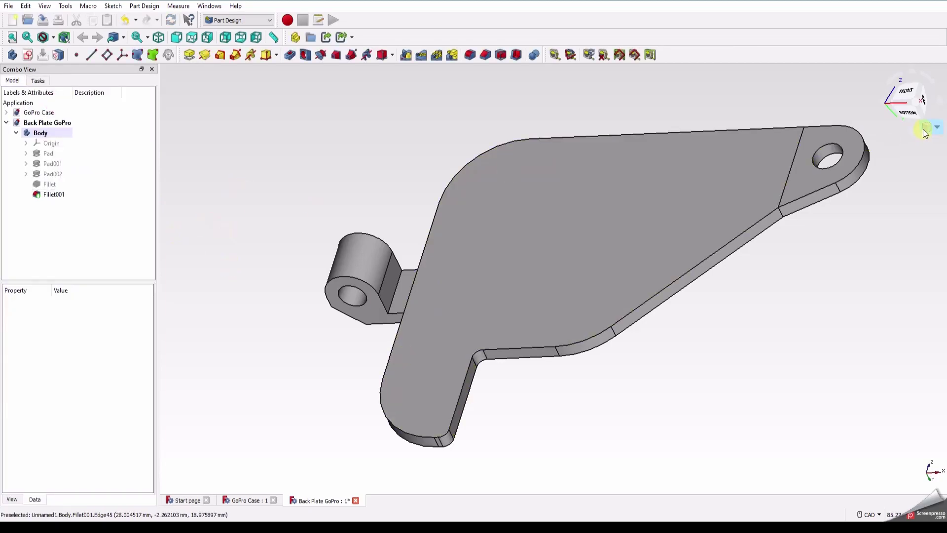
click(937, 127)
click(913, 156)
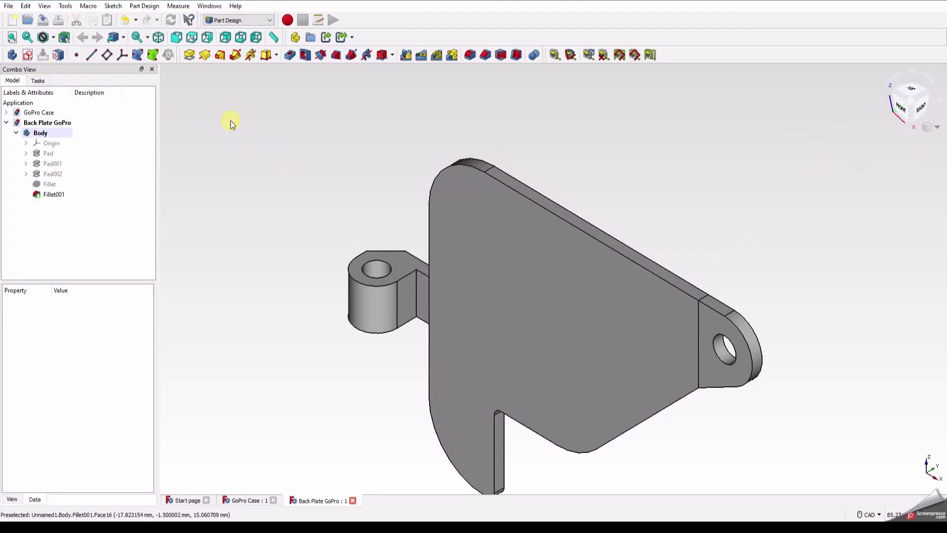
Add the lug's two vertical edges to Fillet001, then view the lug hole isometrically
right_click(54, 195)
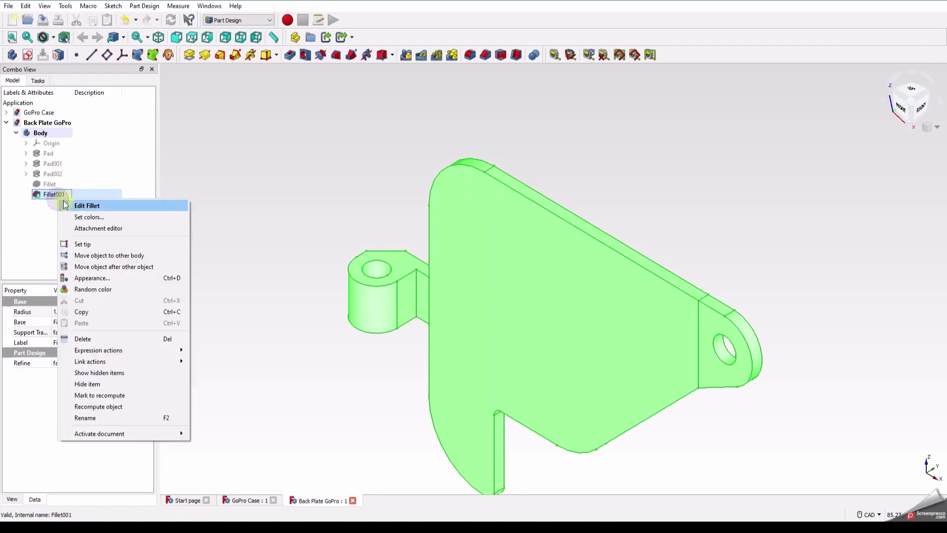
click(72, 206)
middle_drag(480, 226, 490, 355)
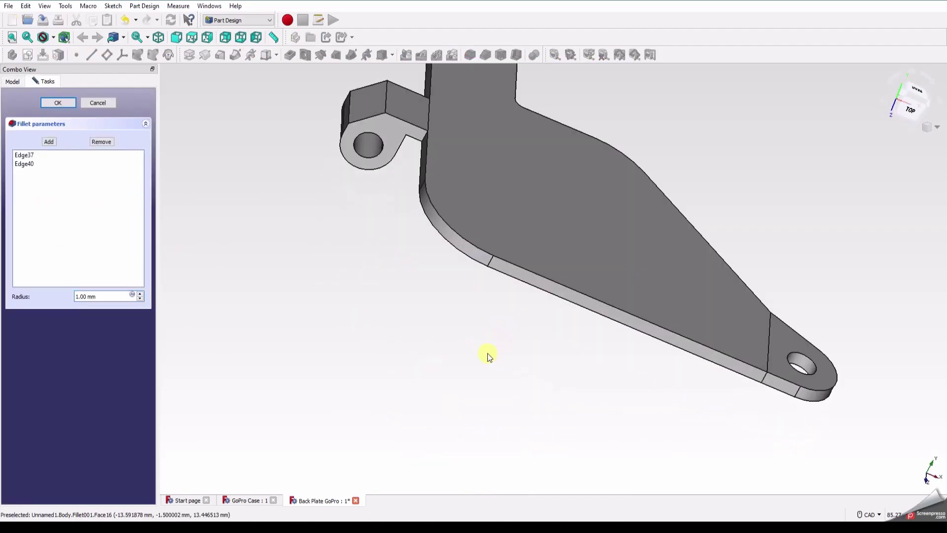
click(387, 94)
click(350, 111)
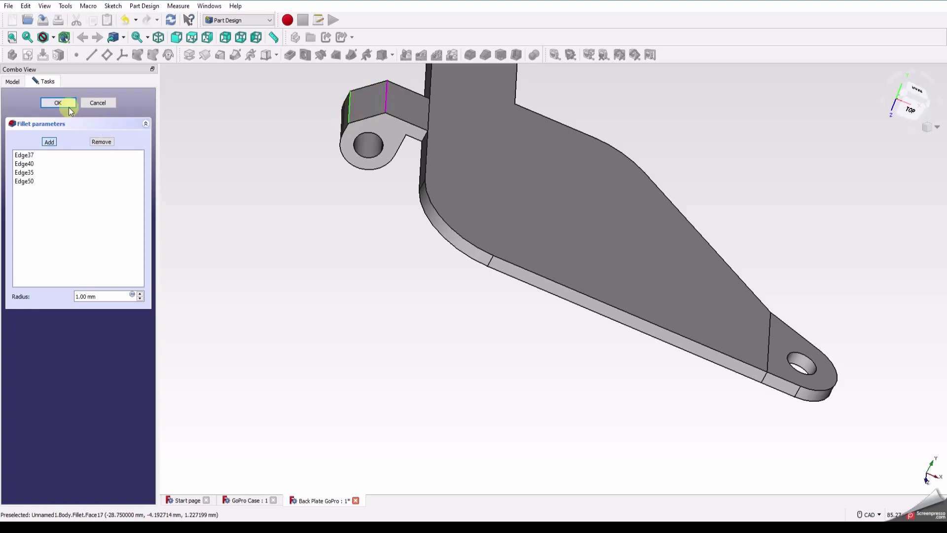
click(64, 102)
click(937, 127)
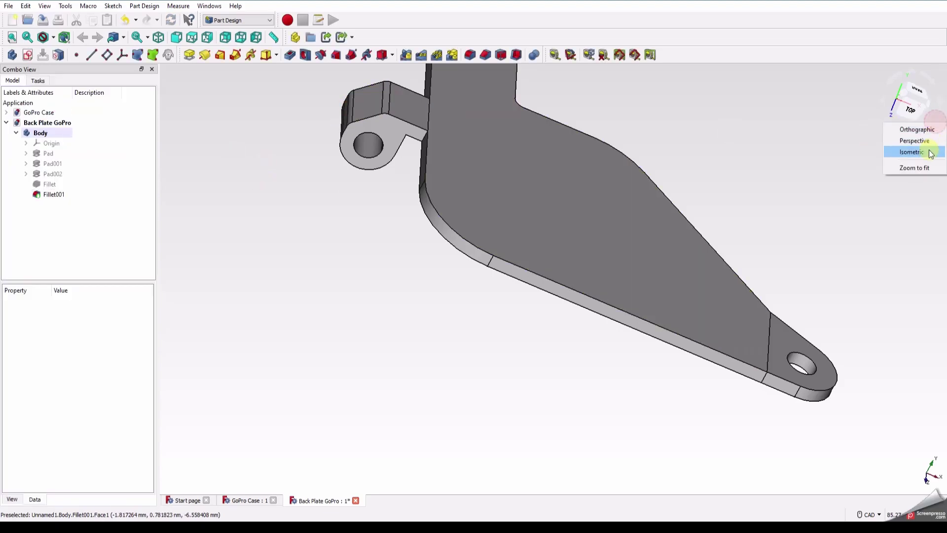
click(904, 151)
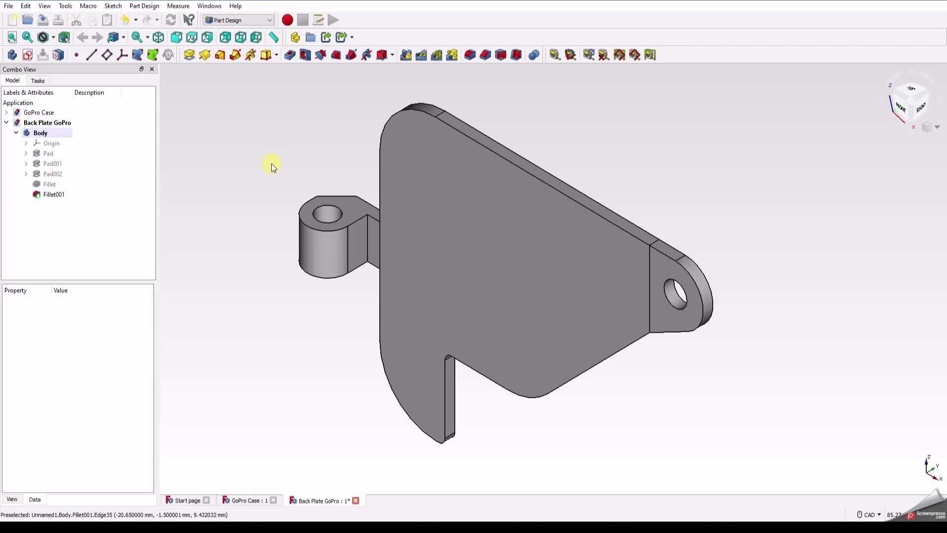
middle_drag(625, 279, 570, 305)
Chamfer the lug hole's circular edge, retrying with a 1 mm size after the error
click(612, 303)
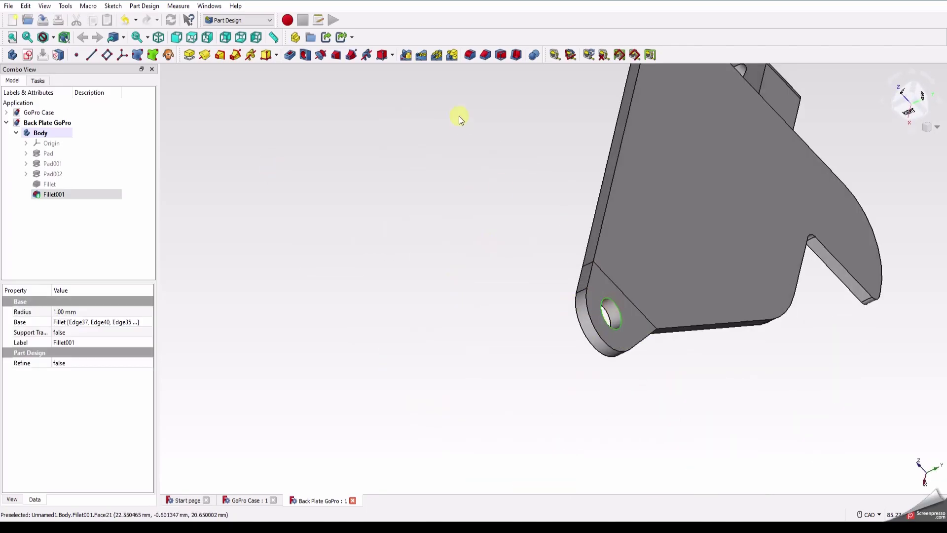
click(486, 55)
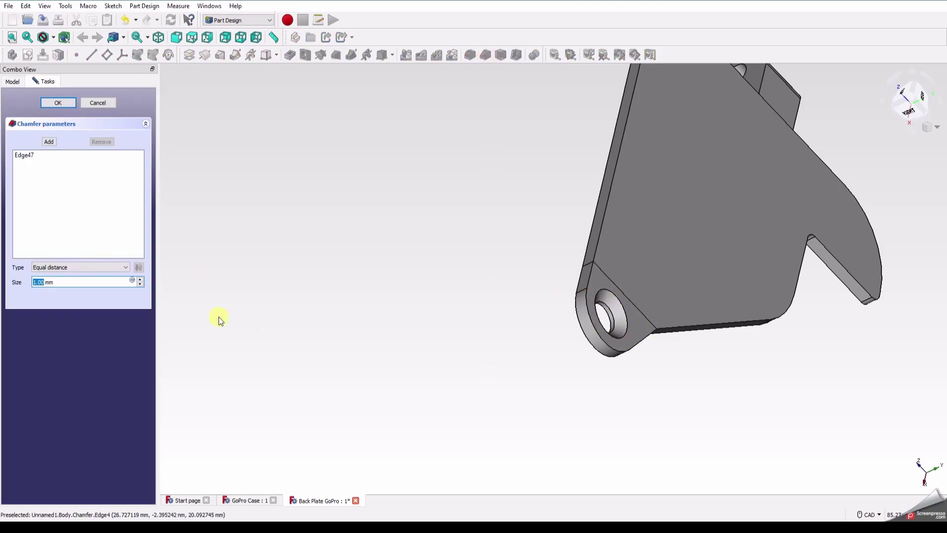
triple_click(105, 283)
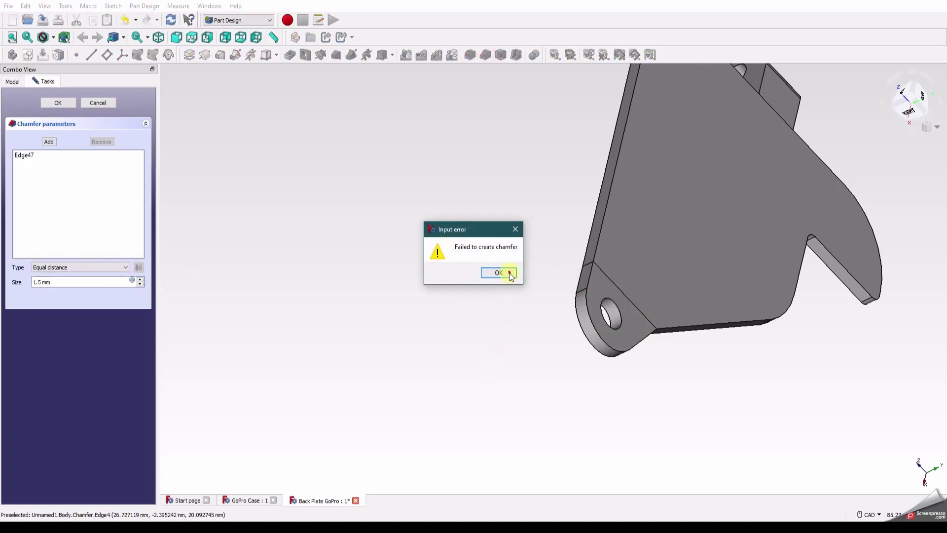
click(508, 272)
triple_click(77, 283)
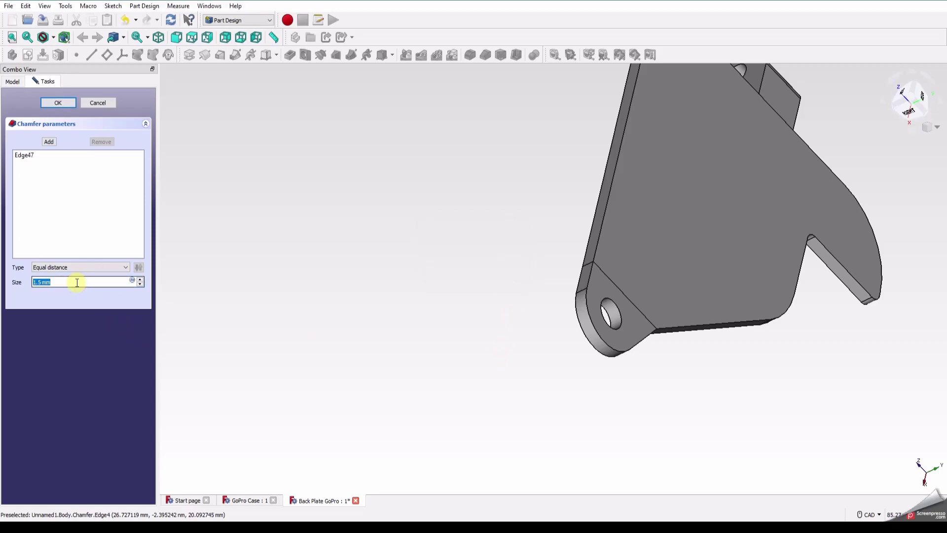
text(1)
key(Return)
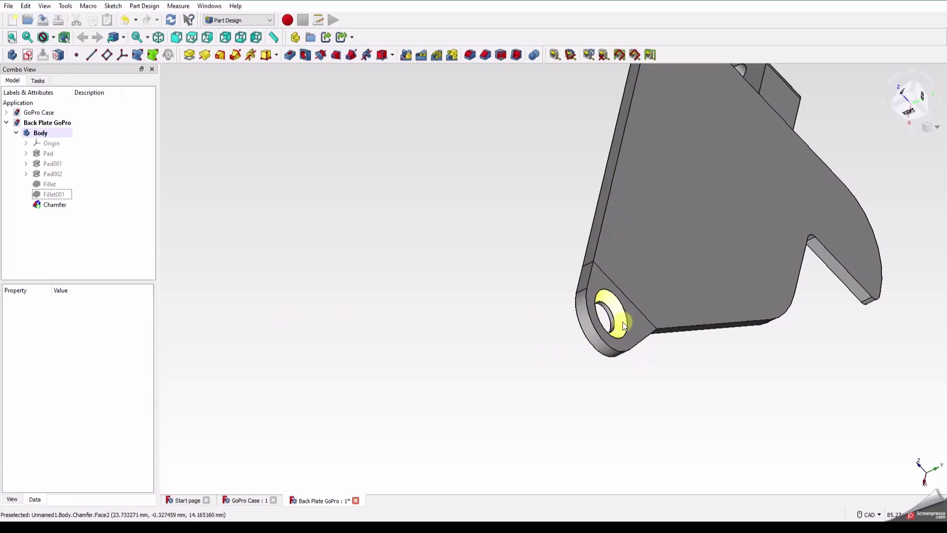
Reopen the Chamfer feature and reapply its 1 mm size
click(56, 205)
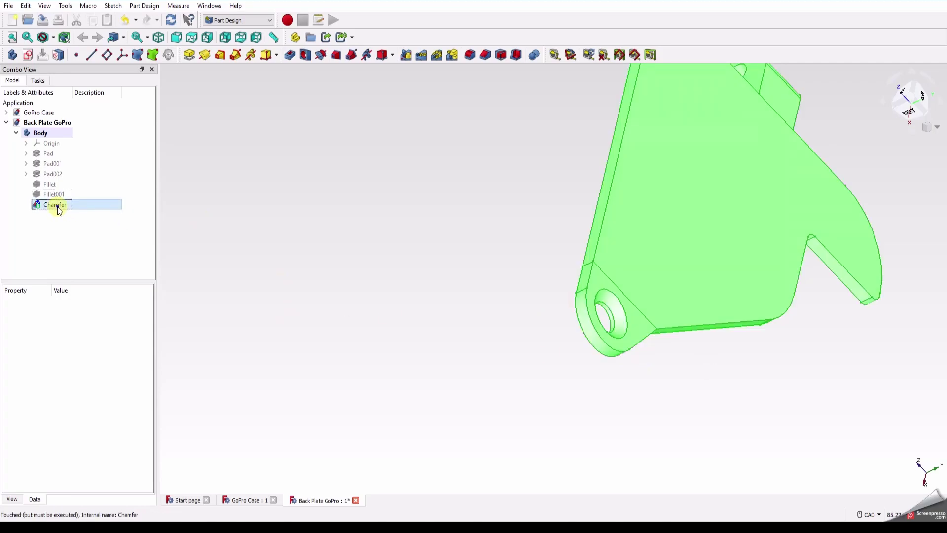
right_click(59, 207)
click(82, 214)
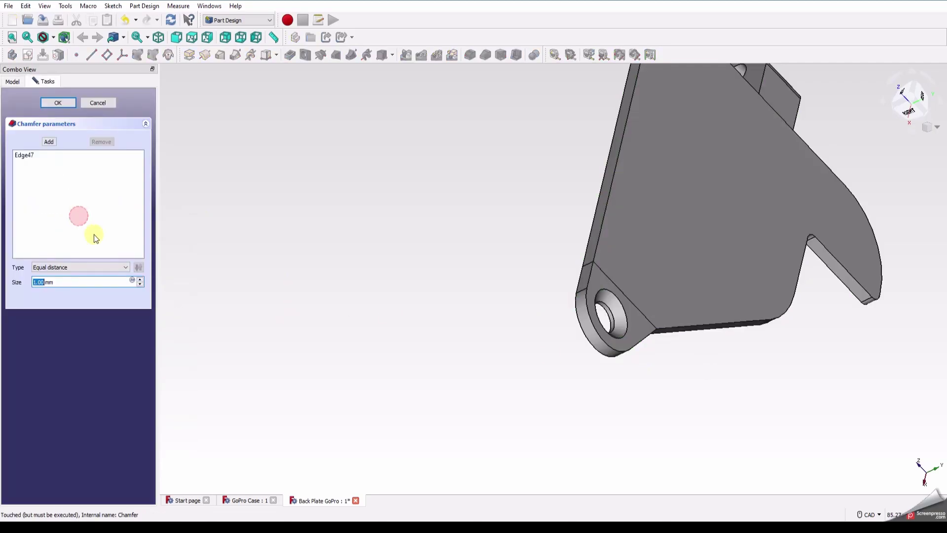
click(88, 277)
key(Return)
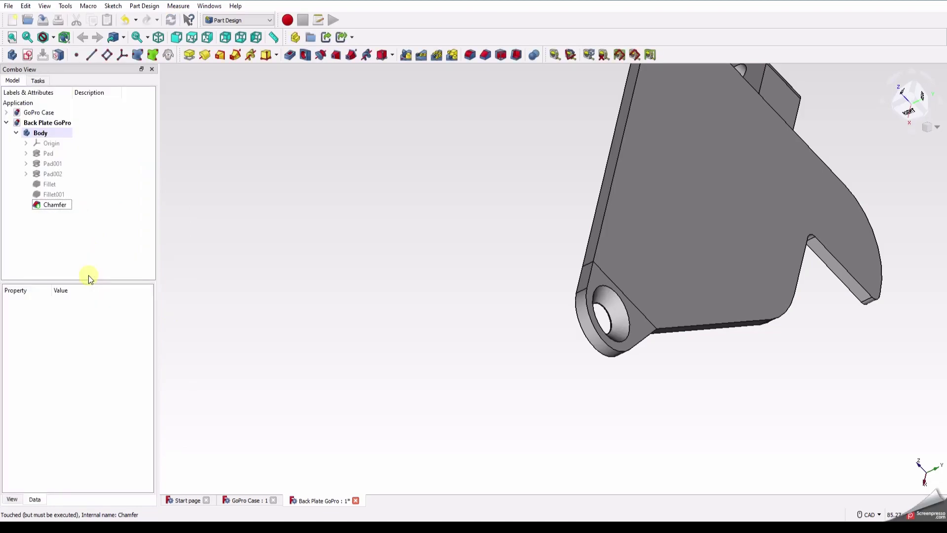
Zoom in on the chamfer and switch the view to orthographic projection
scroll(612, 314, up, 8)
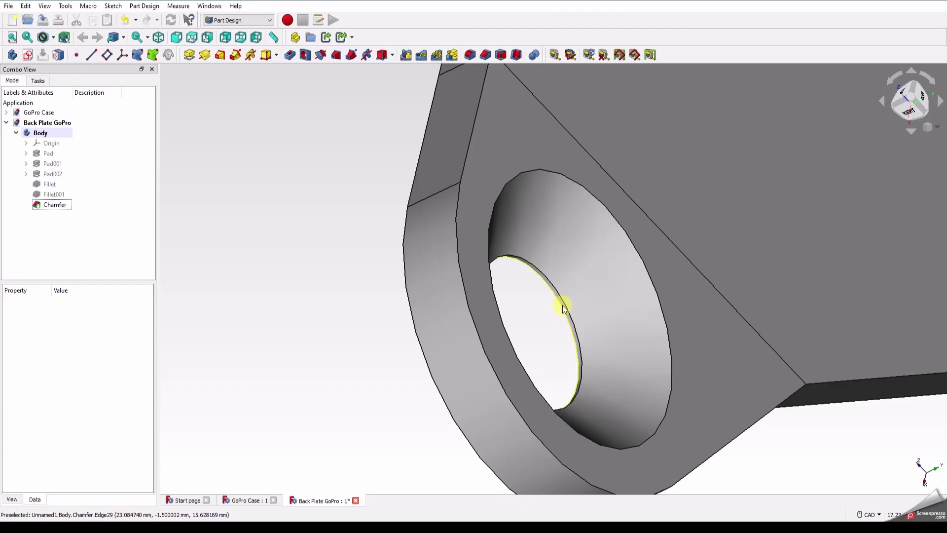
scroll(562, 306, down, 6)
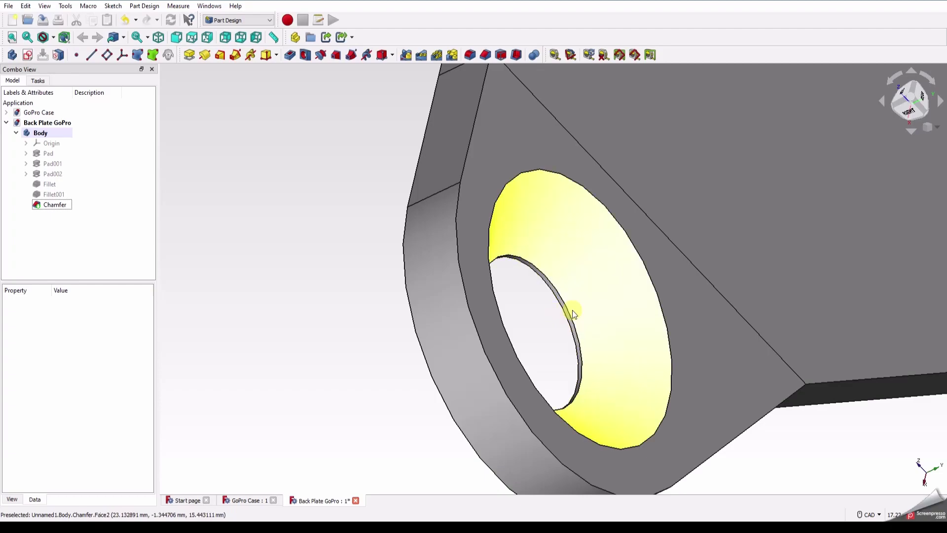
scroll(578, 307, up, 6)
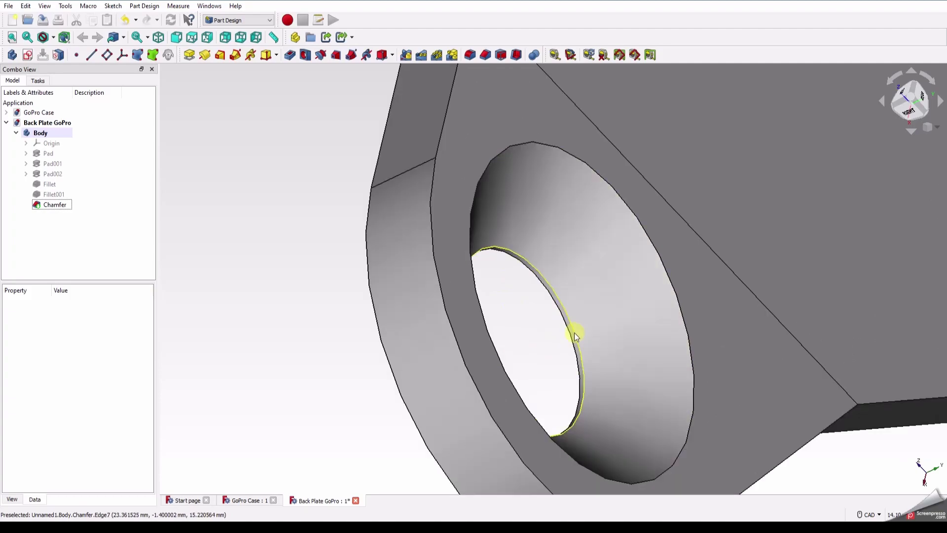
click(931, 130)
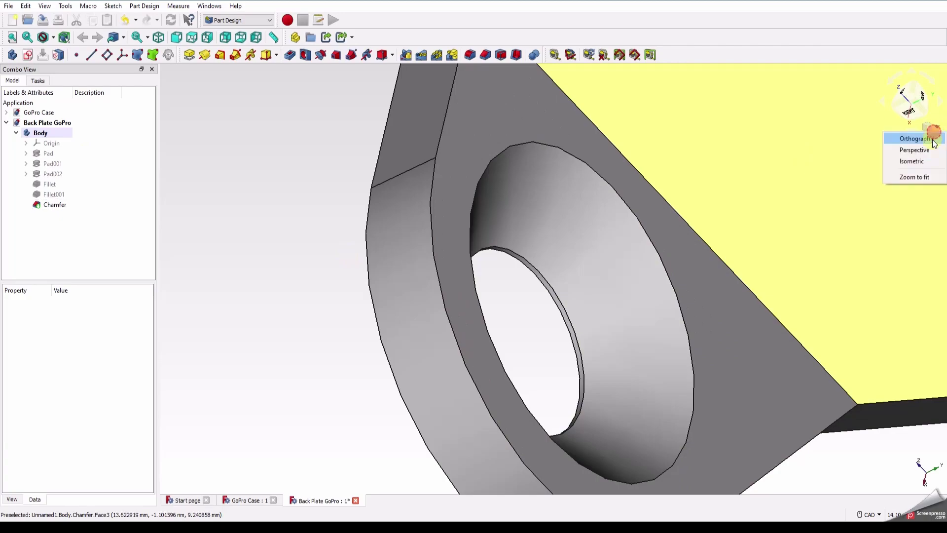
click(916, 138)
Create a new sketch on the back plate's large flat face
scroll(484, 254, down, 6)
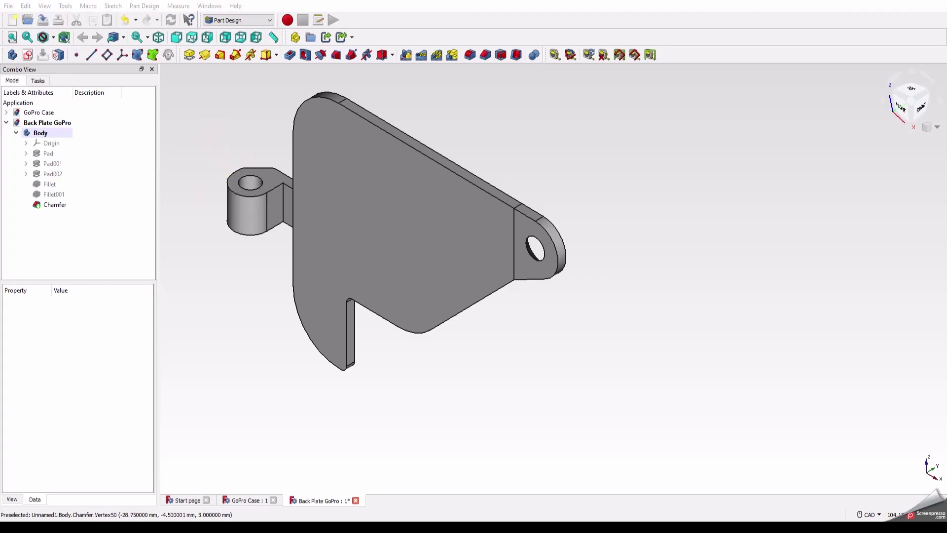
click(333, 160)
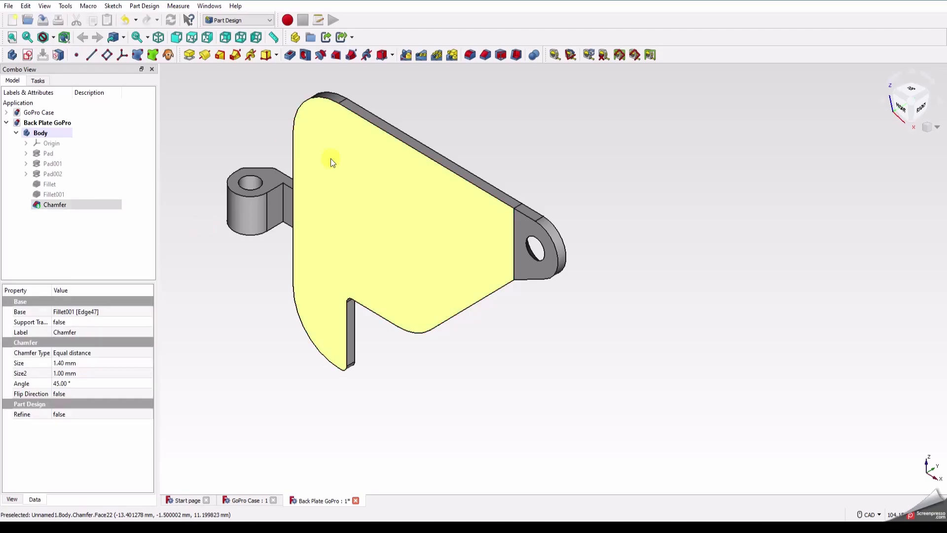
click(28, 55)
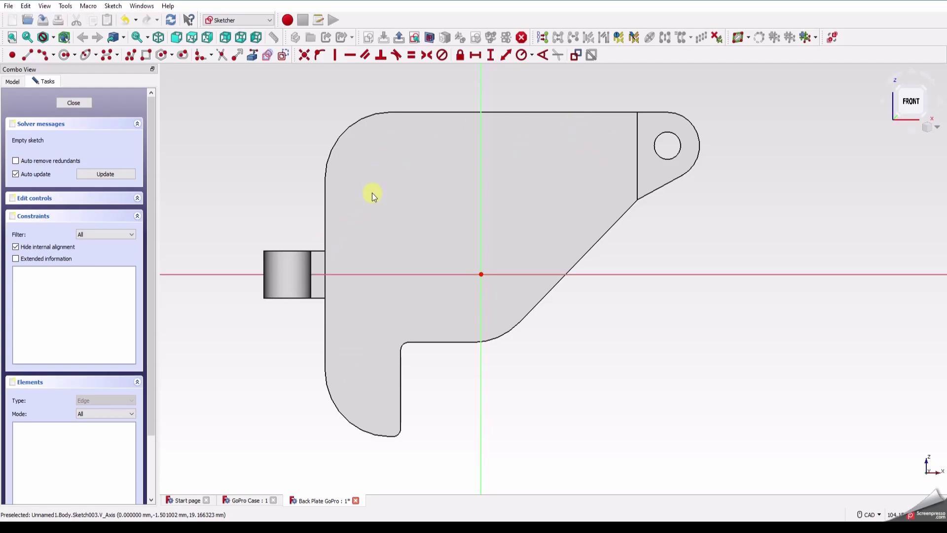
Draw the rail's vertical leg: two vertical lines joined by a short bottom line
click(28, 56)
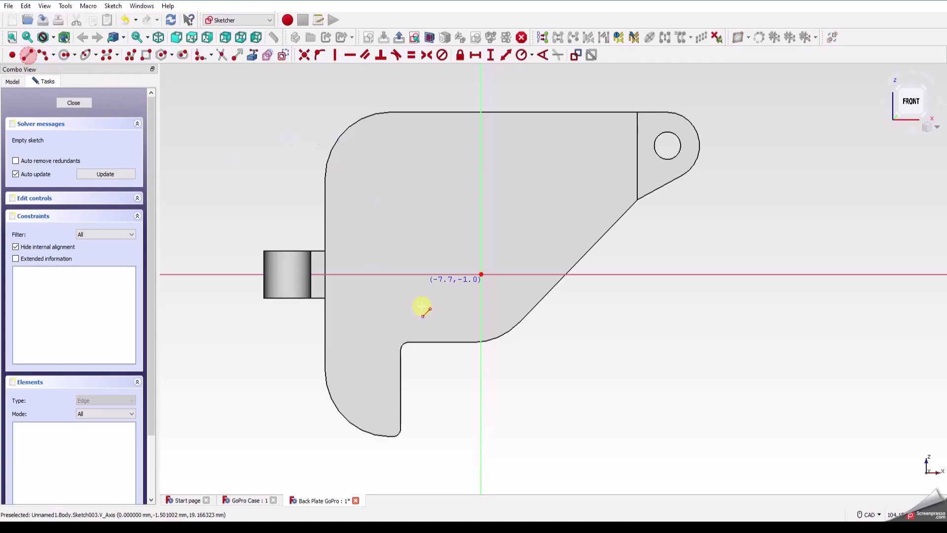
click(337, 365)
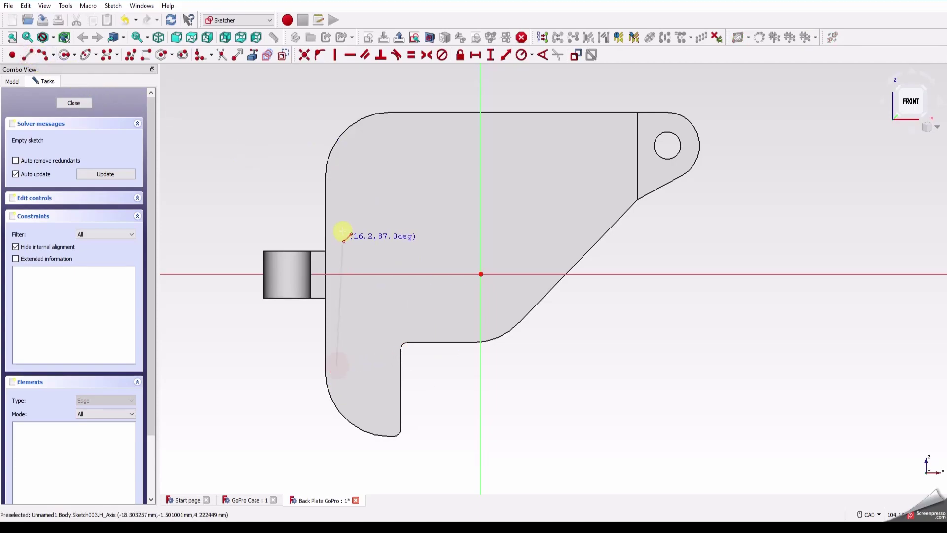
click(336, 181)
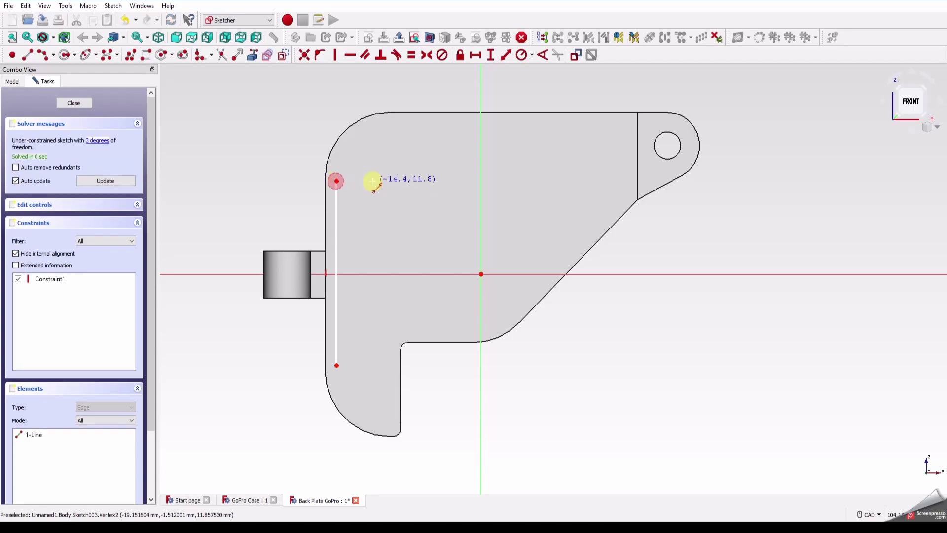
click(337, 365)
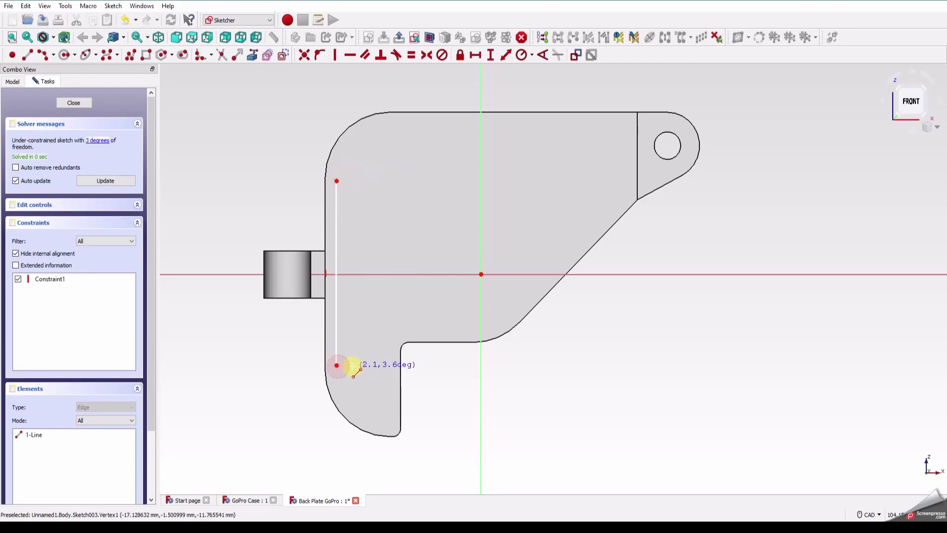
click(353, 365)
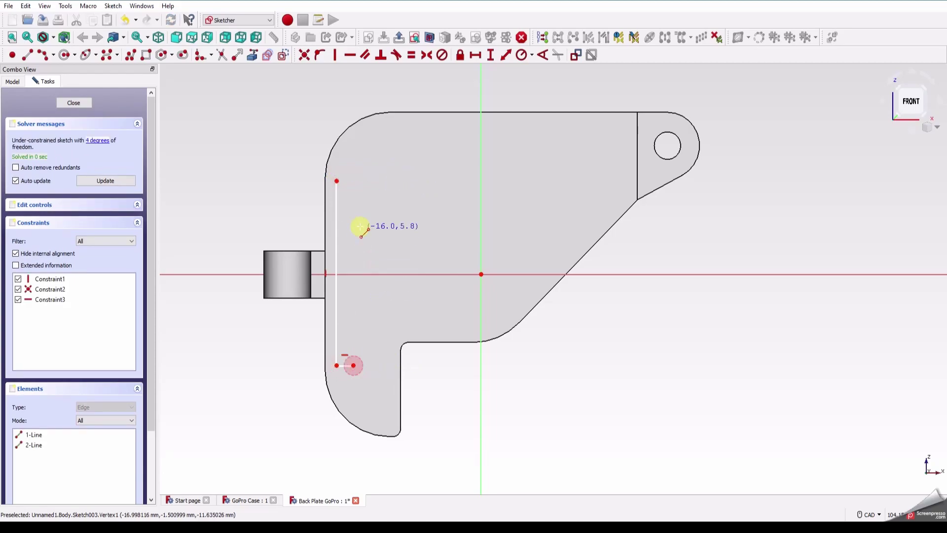
click(353, 365)
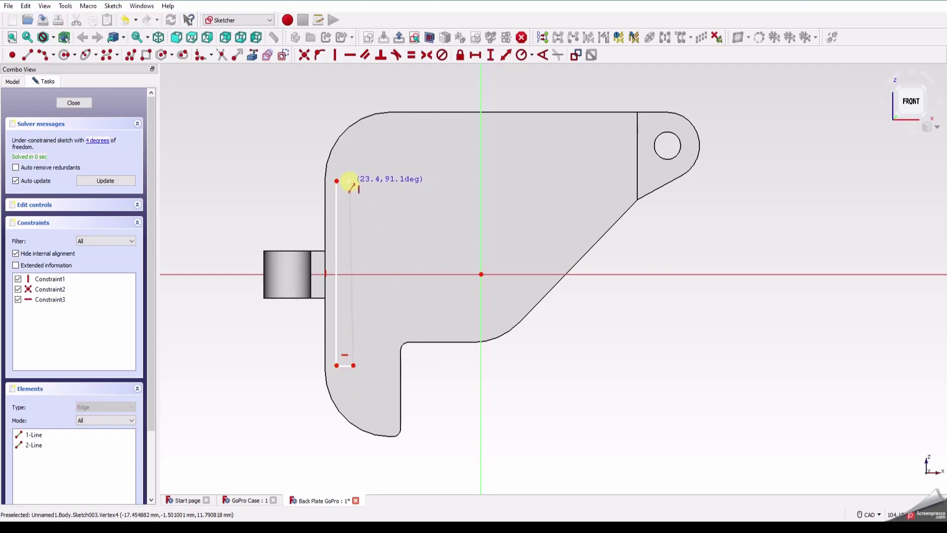
click(353, 181)
Draw the rail's top arm: two horizontal lines with a short right end
click(390, 128)
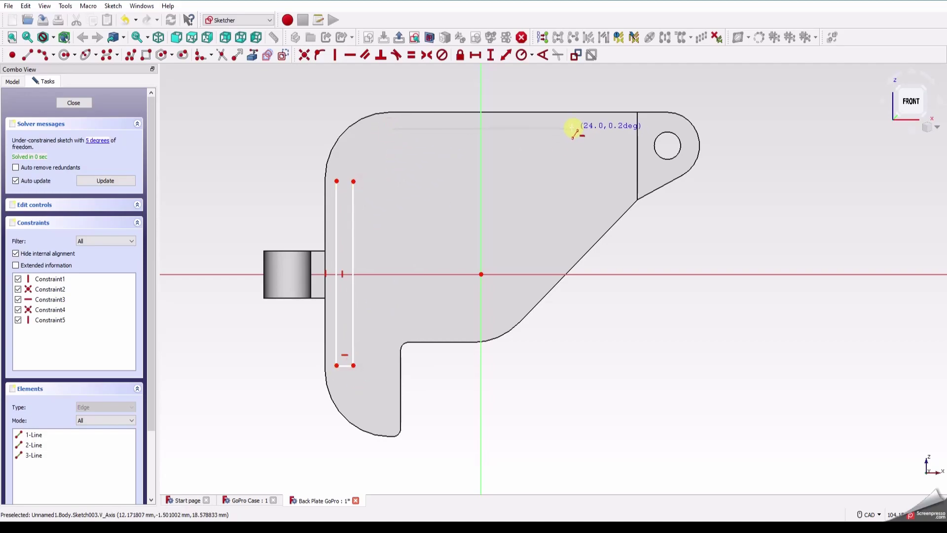
click(576, 127)
click(576, 128)
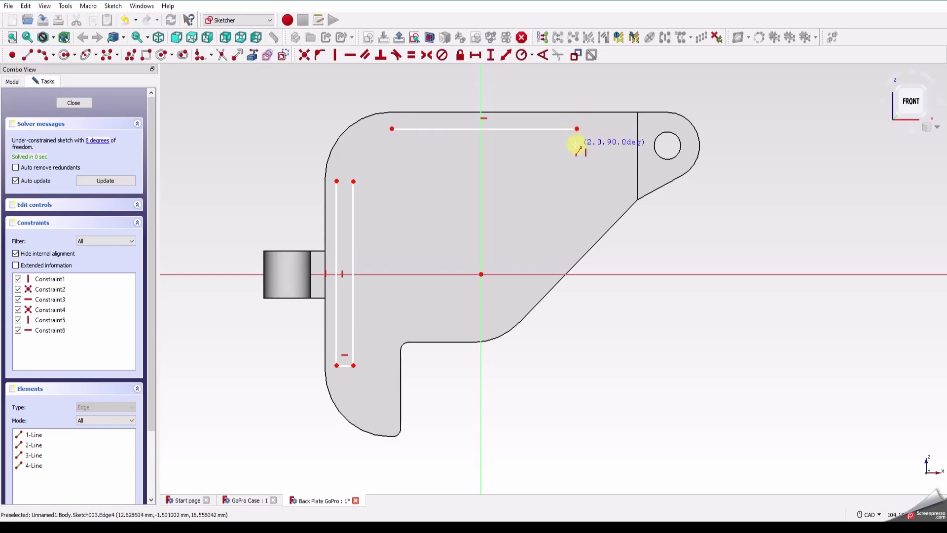
click(576, 144)
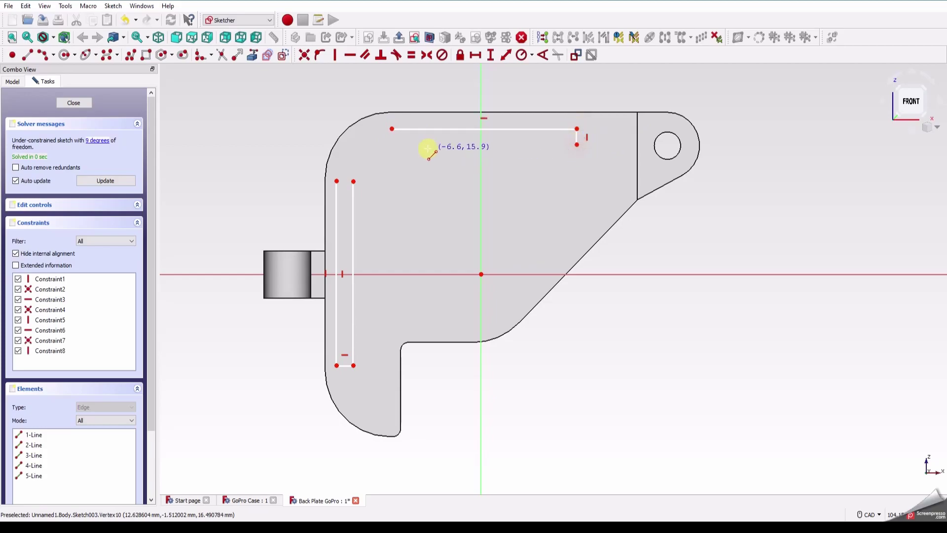
click(576, 144)
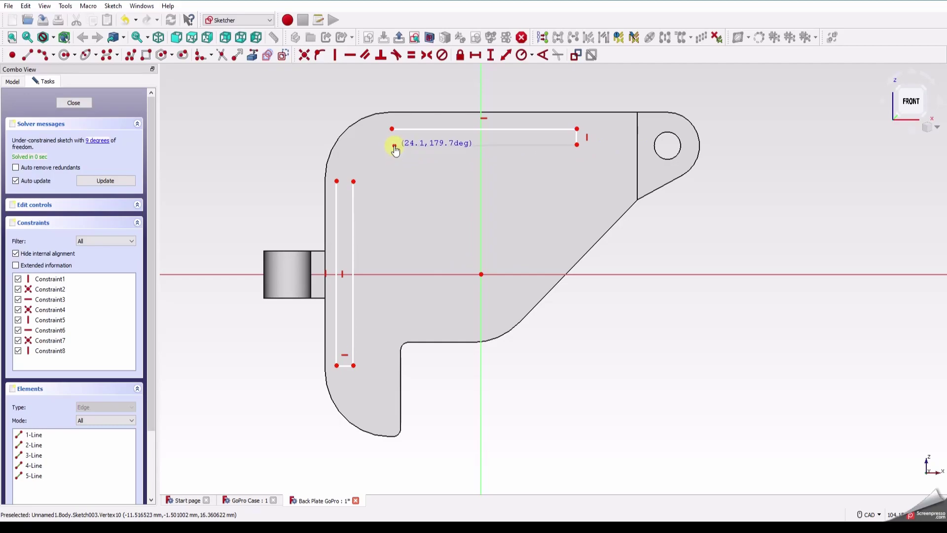
click(394, 145)
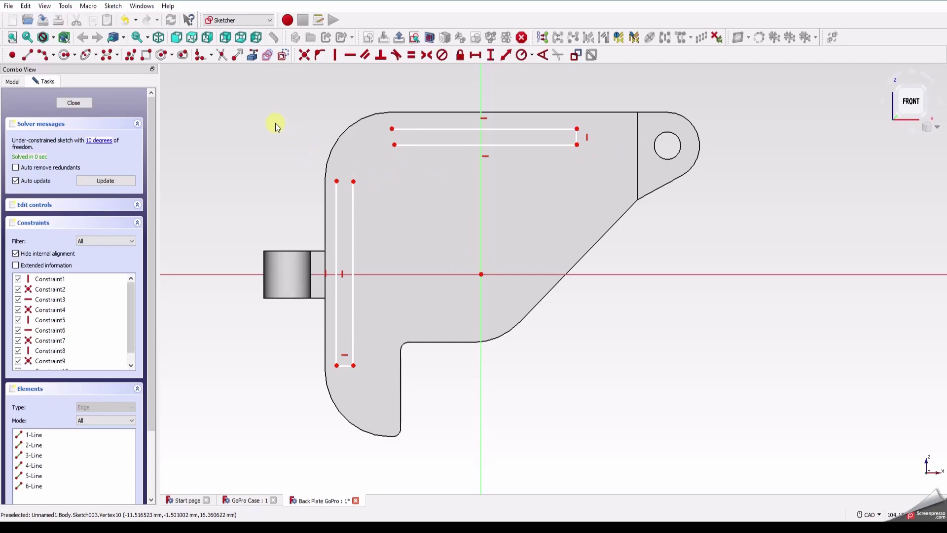
Add outer and inner arcs rounding the L-shaped rail's corner
click(42, 54)
click(360, 157)
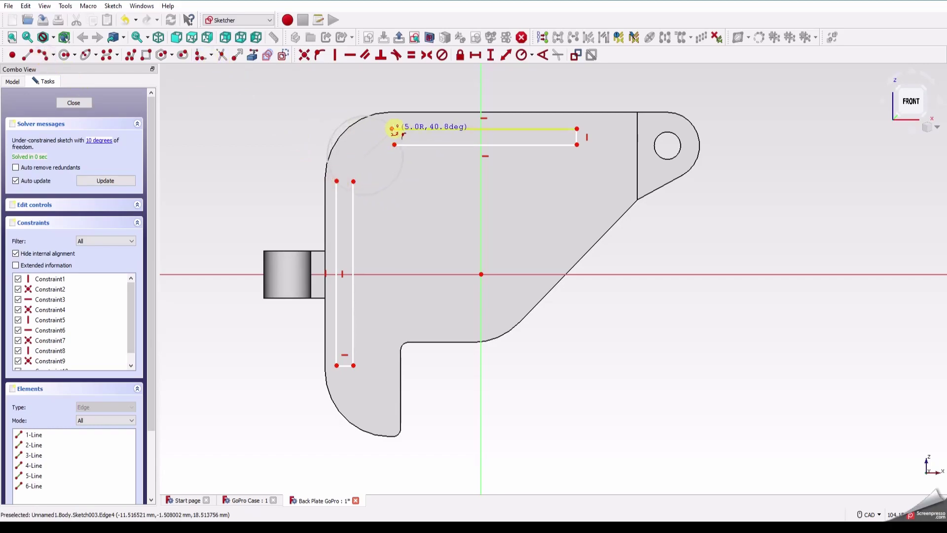
click(393, 130)
click(351, 144)
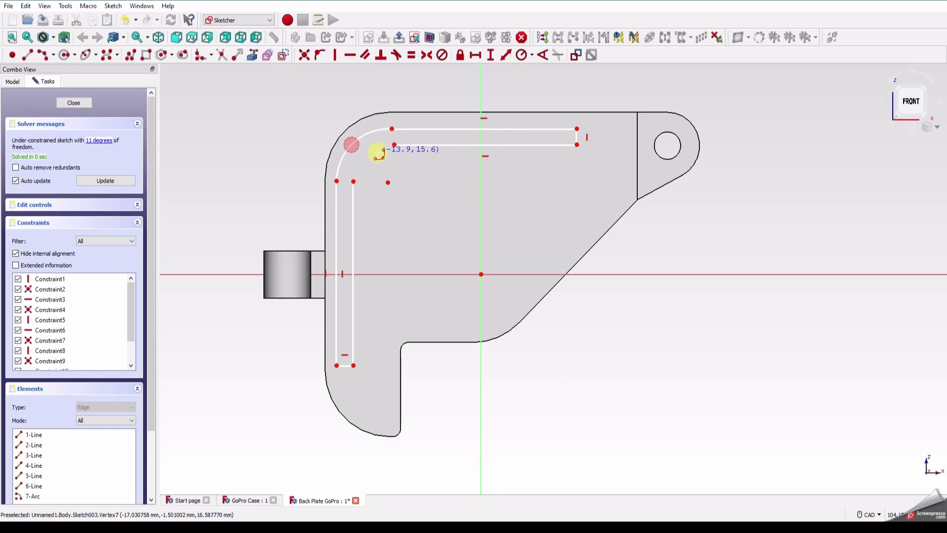
click(368, 190)
click(394, 144)
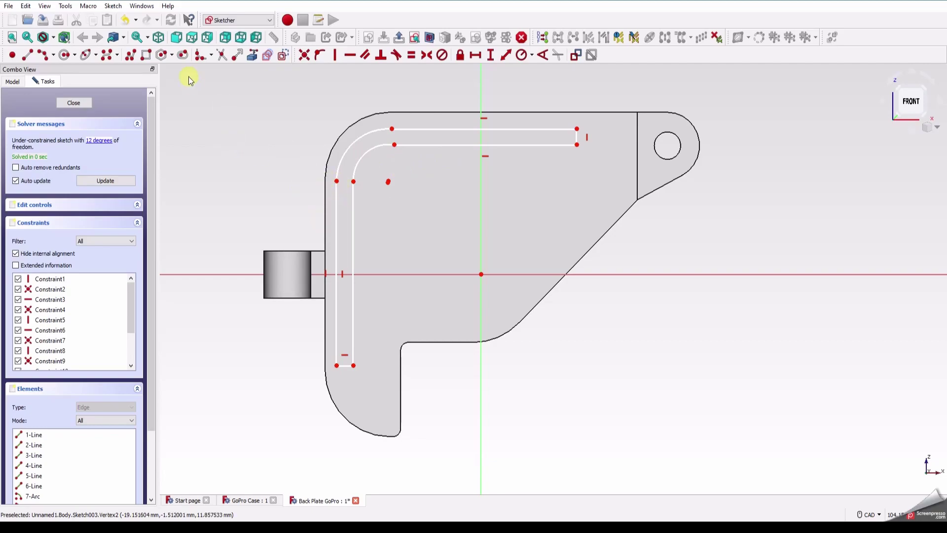
Project two plate corner points into the sketch as external geometry
click(254, 58)
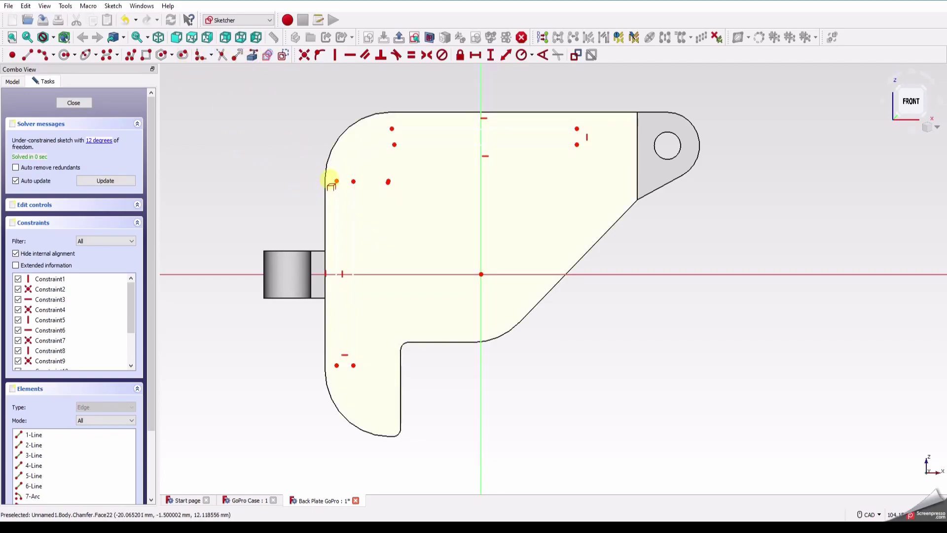
click(326, 179)
click(390, 112)
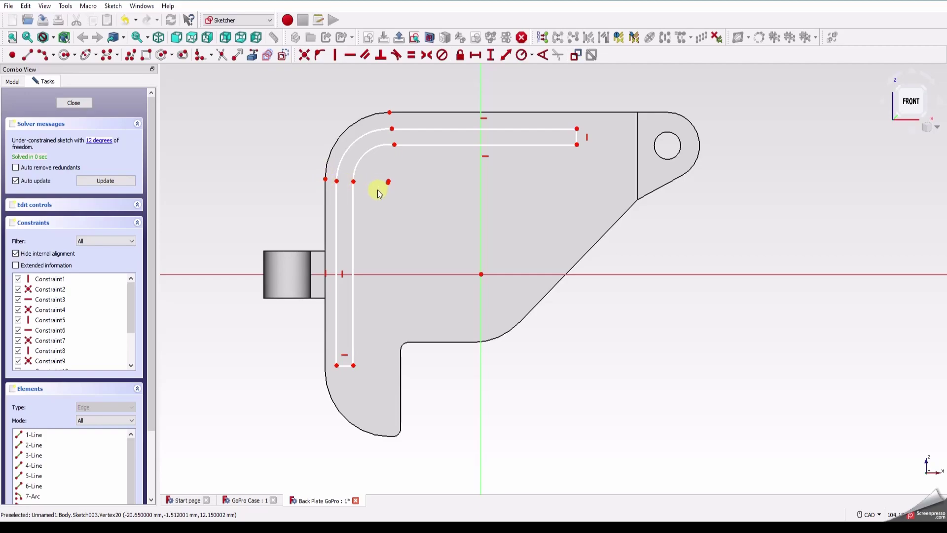
Make the corner arc centre coincident with the plate reference point
click(372, 147)
click(371, 138)
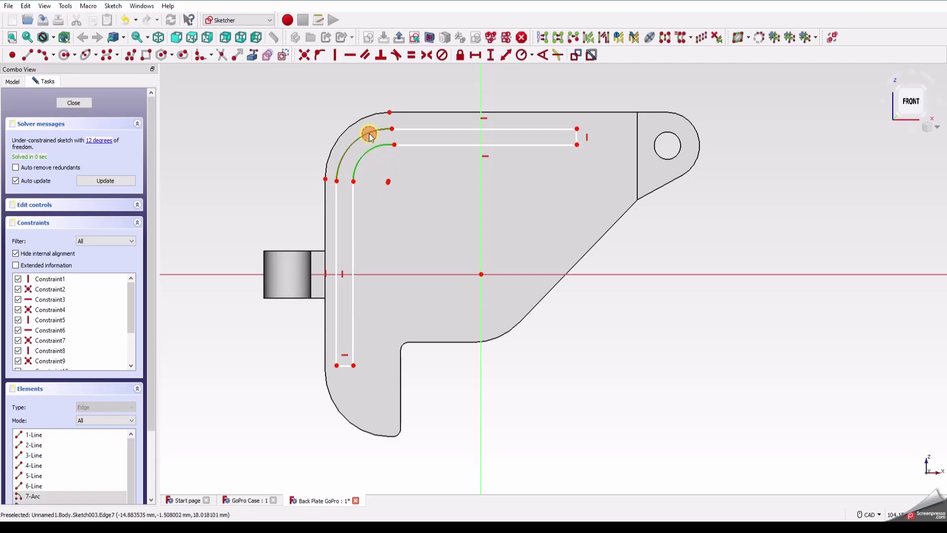
click(405, 168)
scroll(400, 189, up, 3)
scroll(388, 185, up, 5)
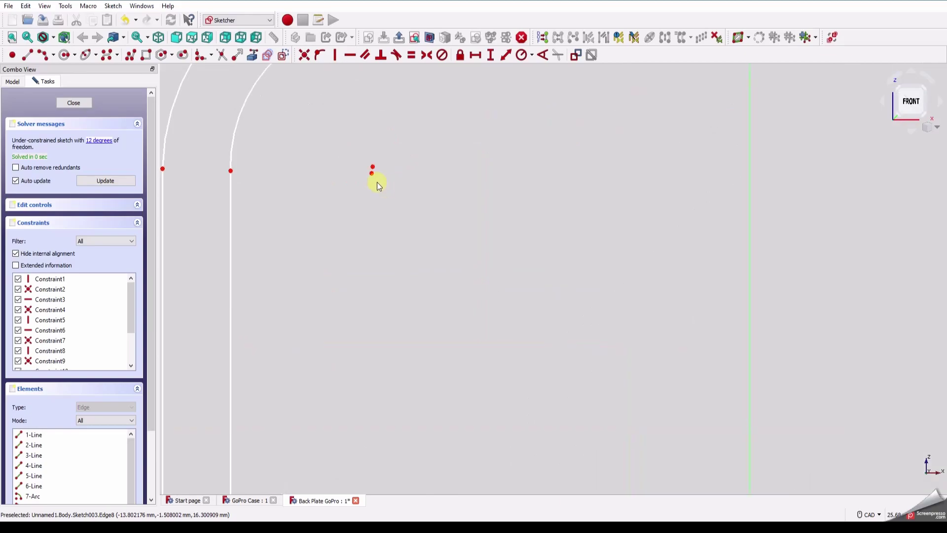
click(373, 168)
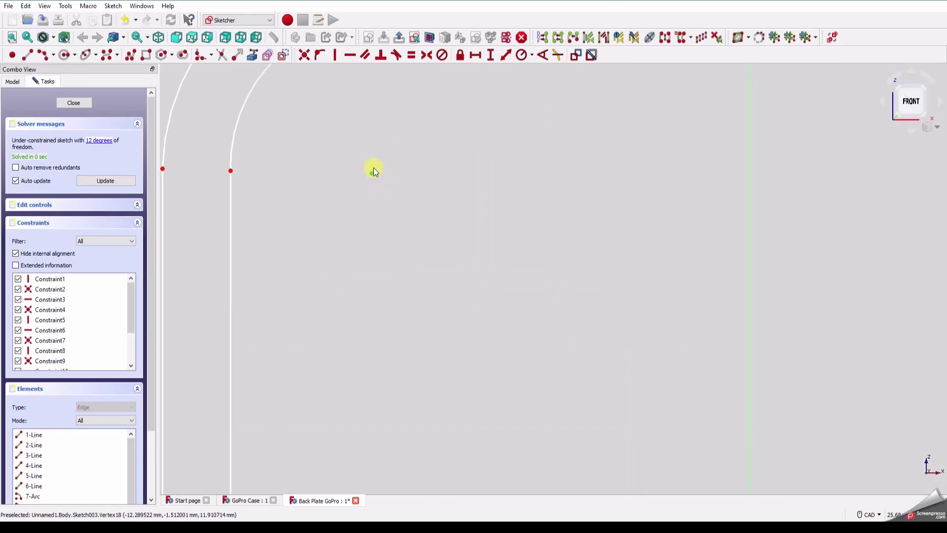
click(321, 54)
click(581, 275)
click(304, 54)
scroll(385, 182, down, 8)
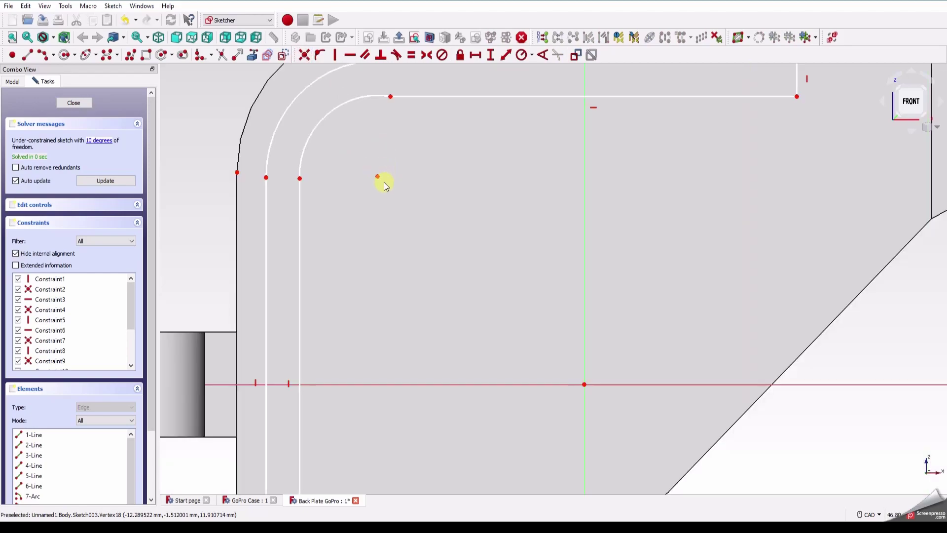
scroll(319, 196, up, 1)
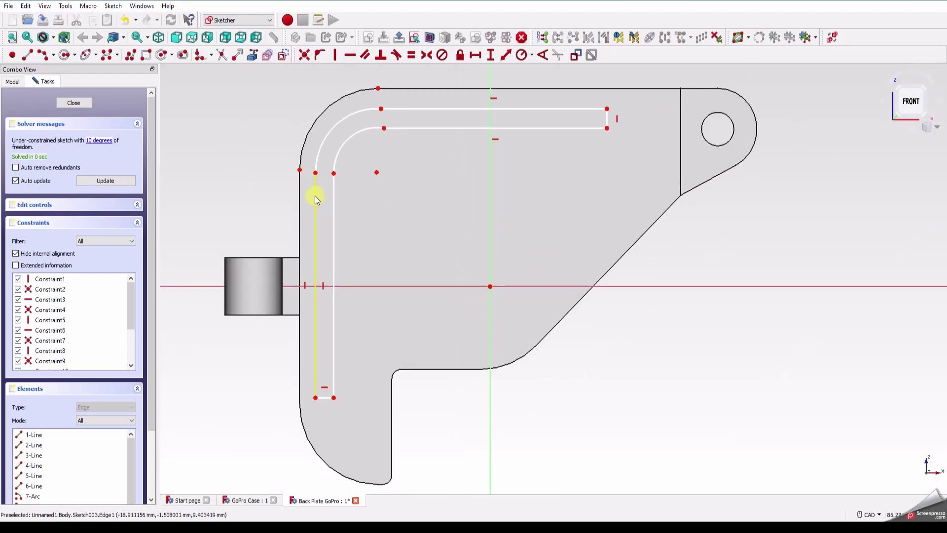
Give the rail's short bottom edge a 3 mm horizontal width dimension
click(324, 400)
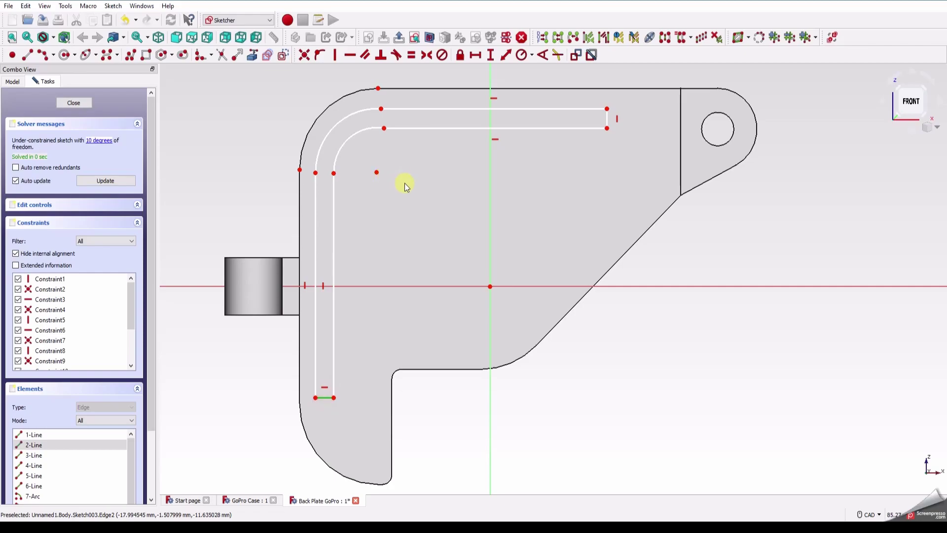
click(476, 54)
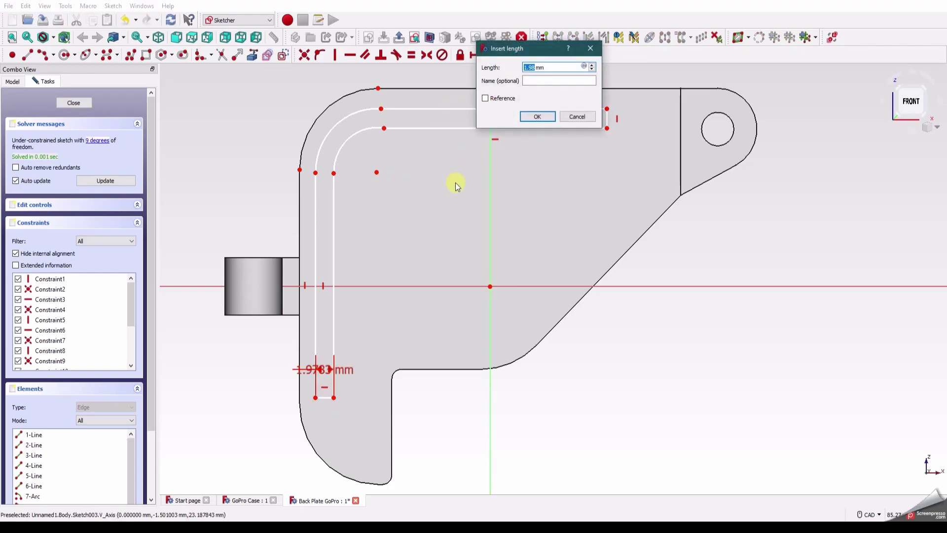
text(2)
key(Return)
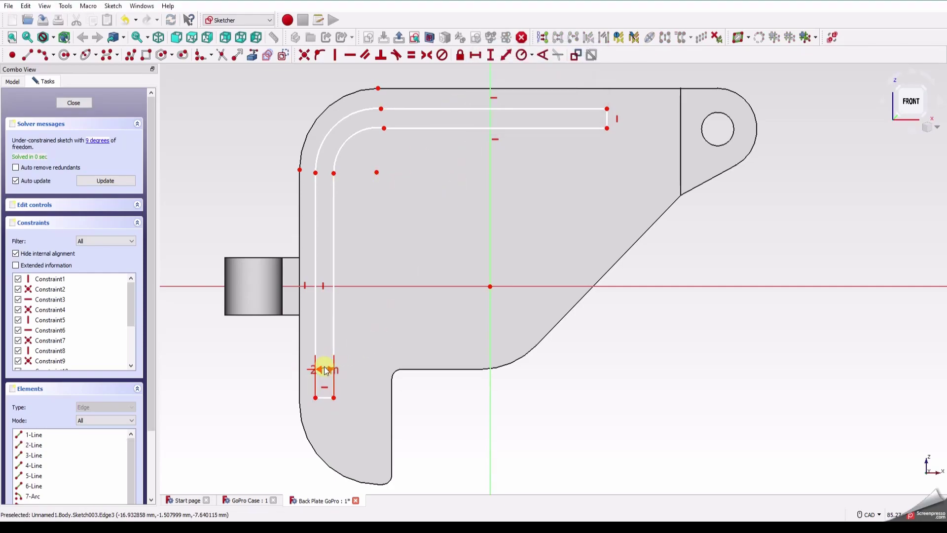
drag(321, 369, 236, 405)
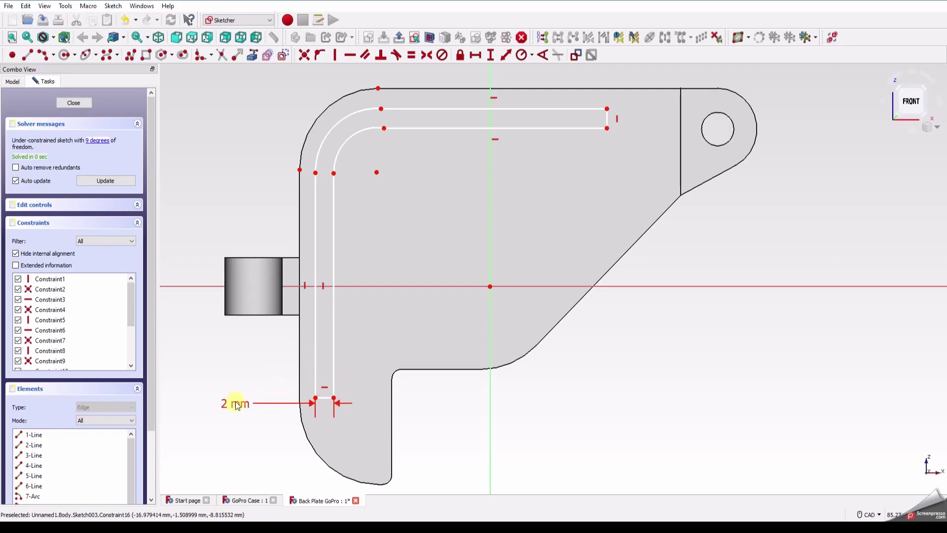
double_click(238, 405)
text(3)
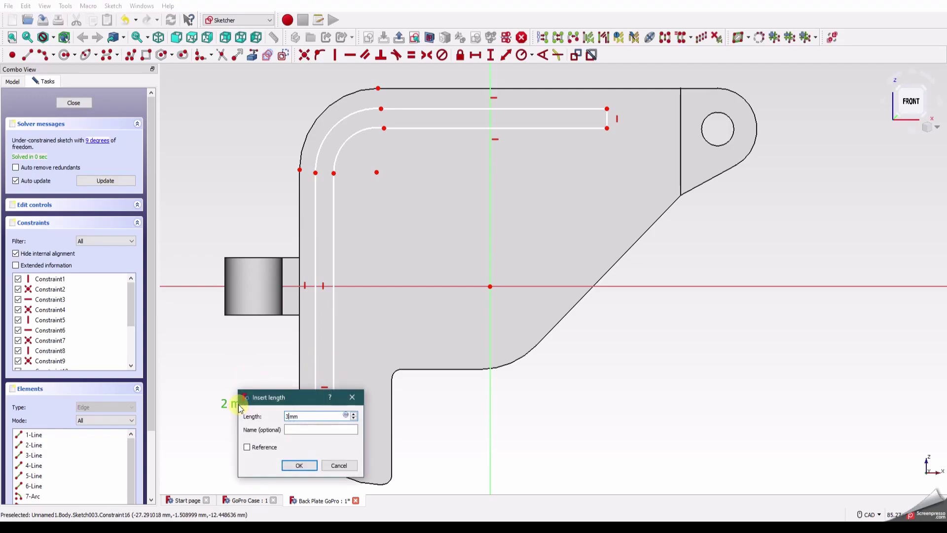
key(Return)
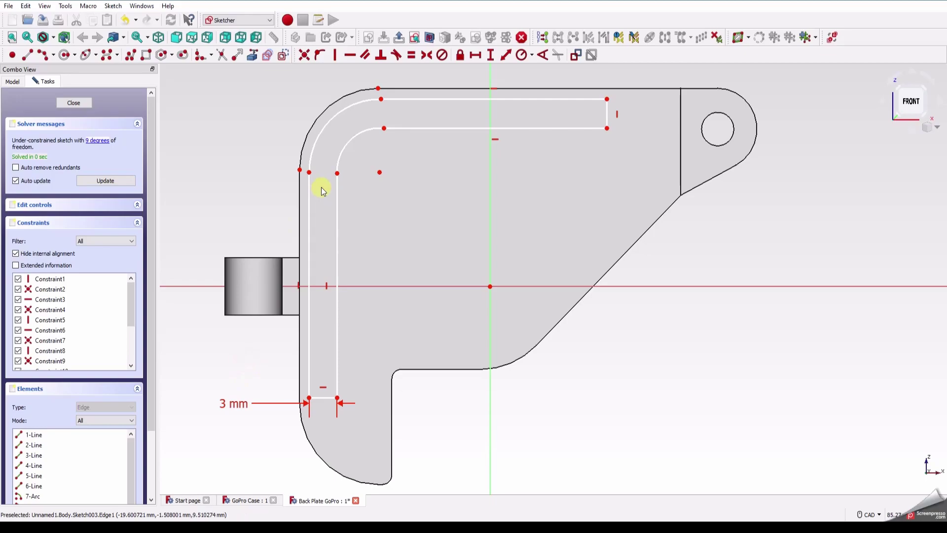
click(378, 88)
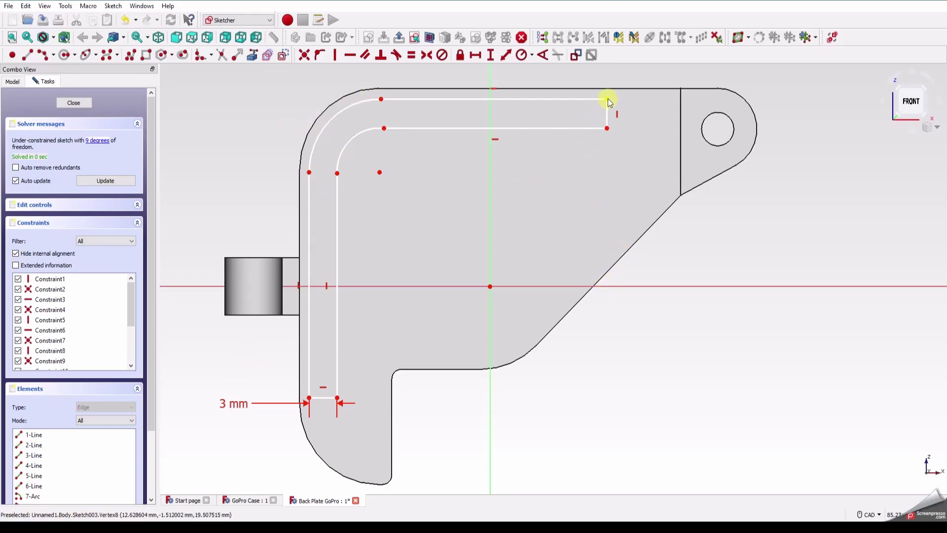
Place a point below the plate, symmetric with the rail's top-right end about the horizontal axis
click(13, 55)
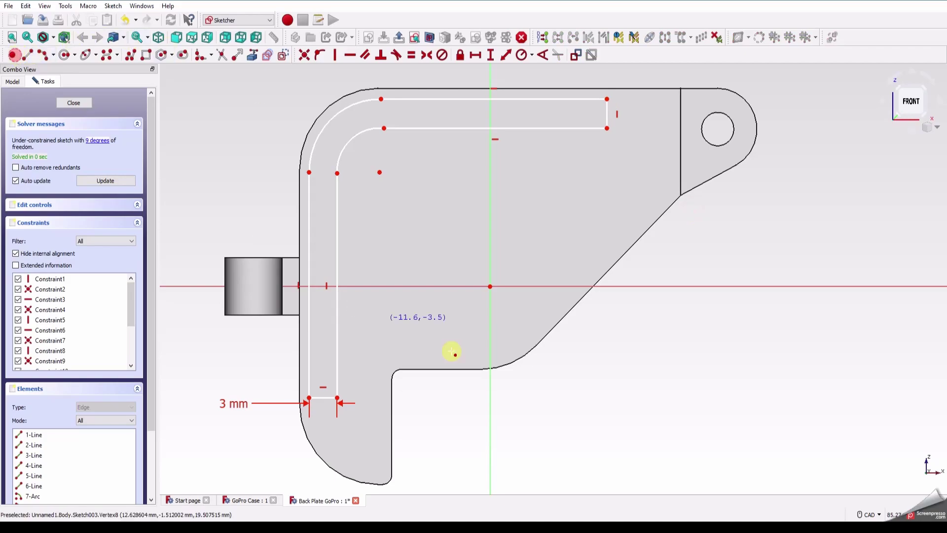
click(634, 404)
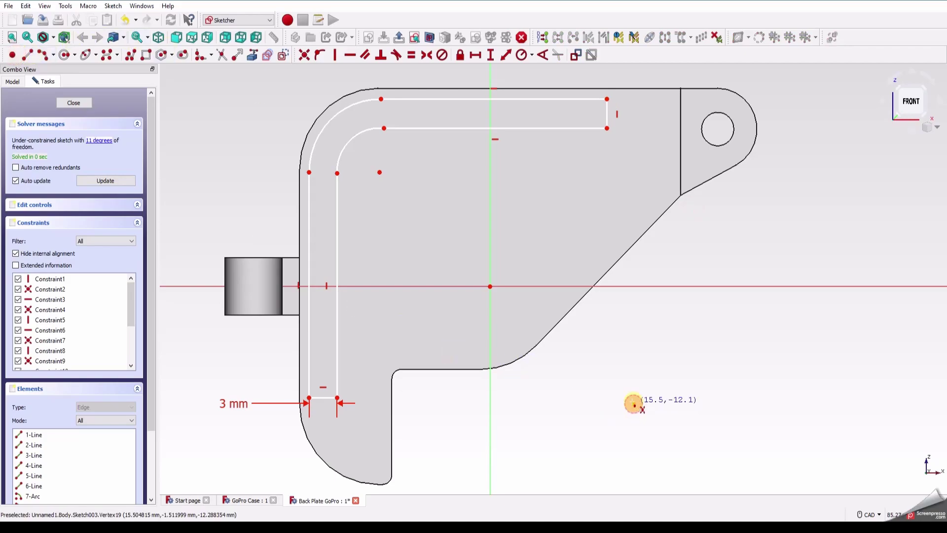
click(608, 100)
click(633, 404)
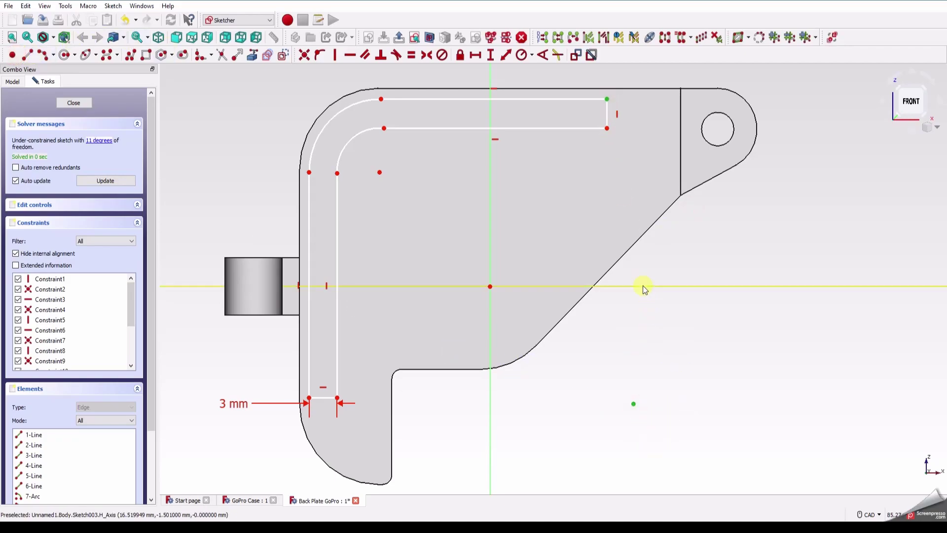
click(642, 285)
click(427, 55)
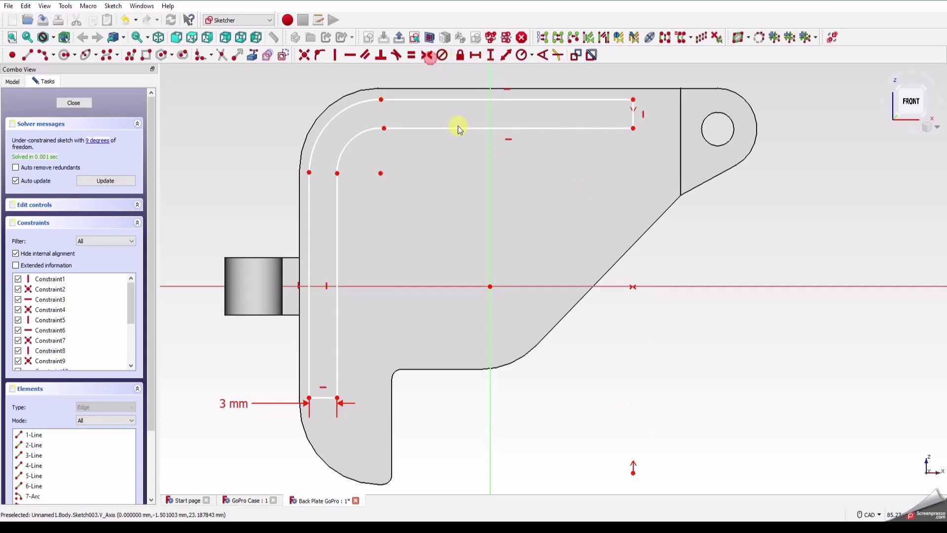
scroll(639, 309, down, 2)
scroll(631, 328, up, 2)
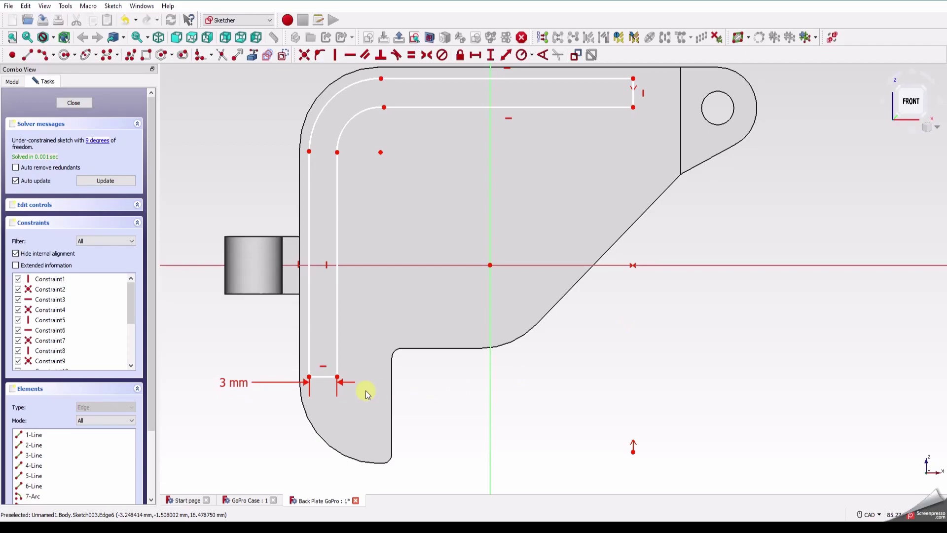
Set a 37.8 mm vertical distance between the rail's top-right end and that point
click(633, 79)
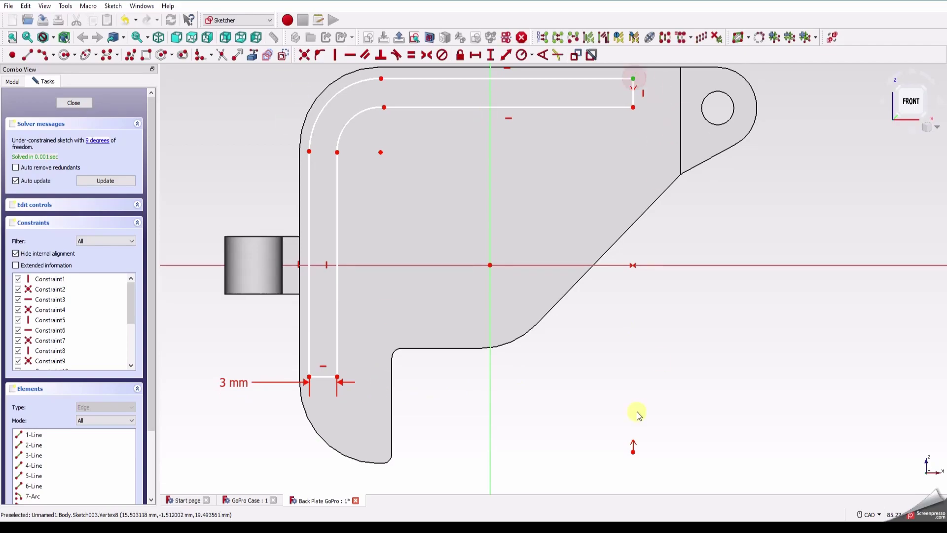
click(634, 452)
click(490, 54)
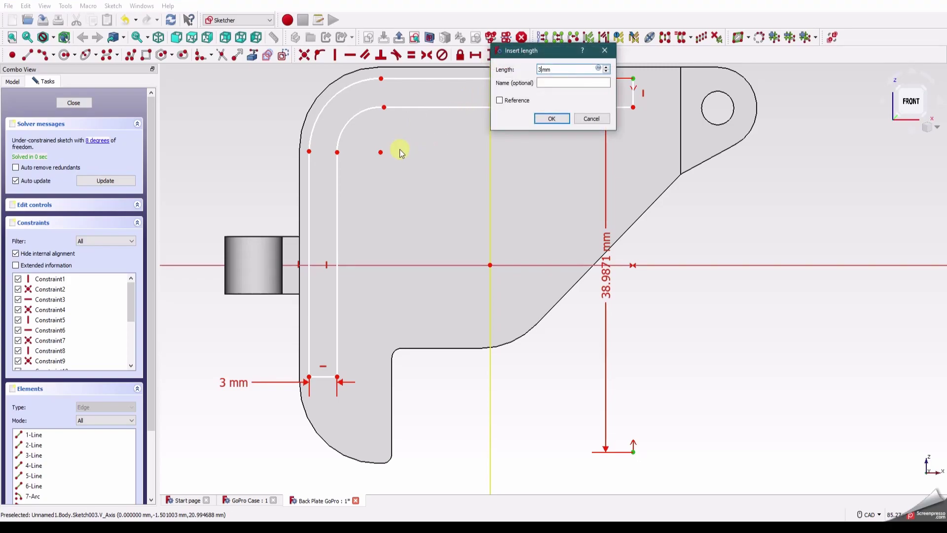
key(Return)
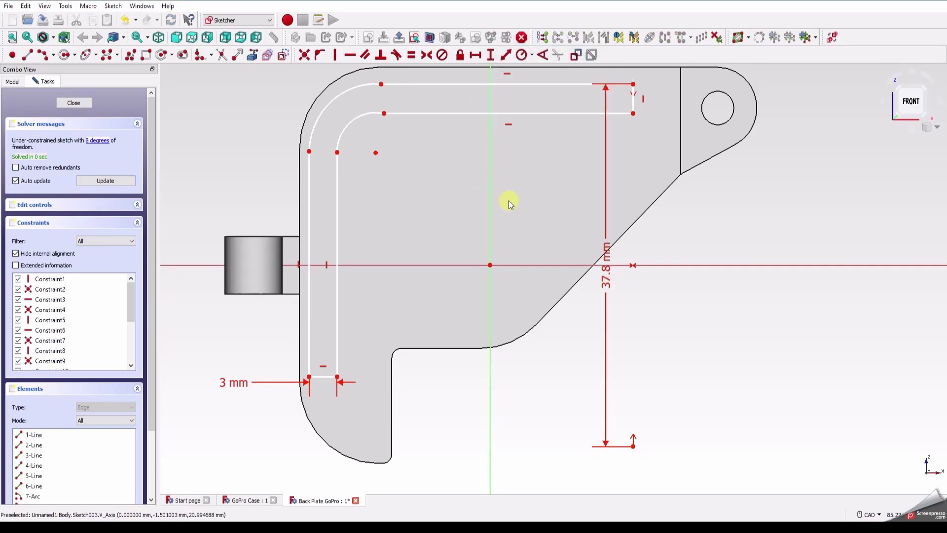
drag(619, 288, 775, 287)
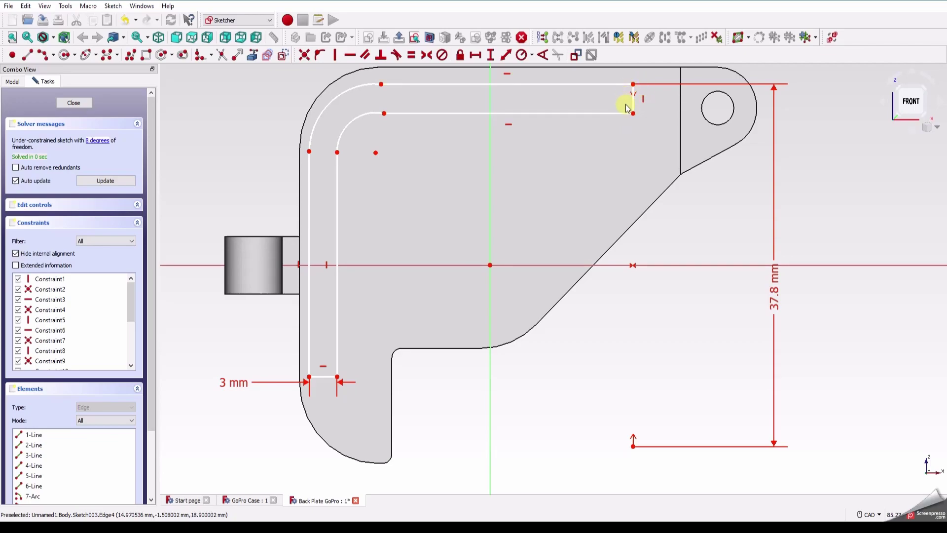
scroll(778, 271, down, 1)
Make the top line's ends symmetric about the vertical axis, deleting the redundant constraint
click(356, 169)
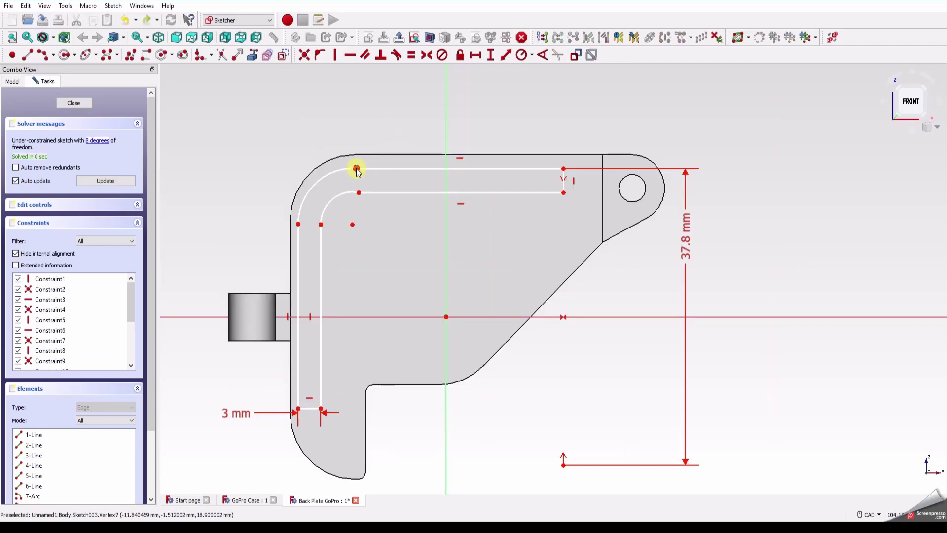
click(564, 168)
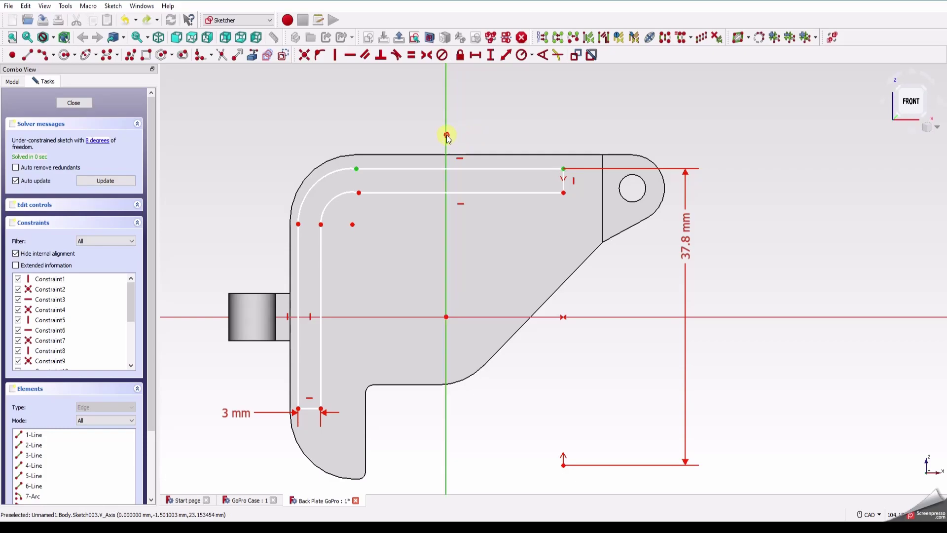
click(429, 83)
key(s)
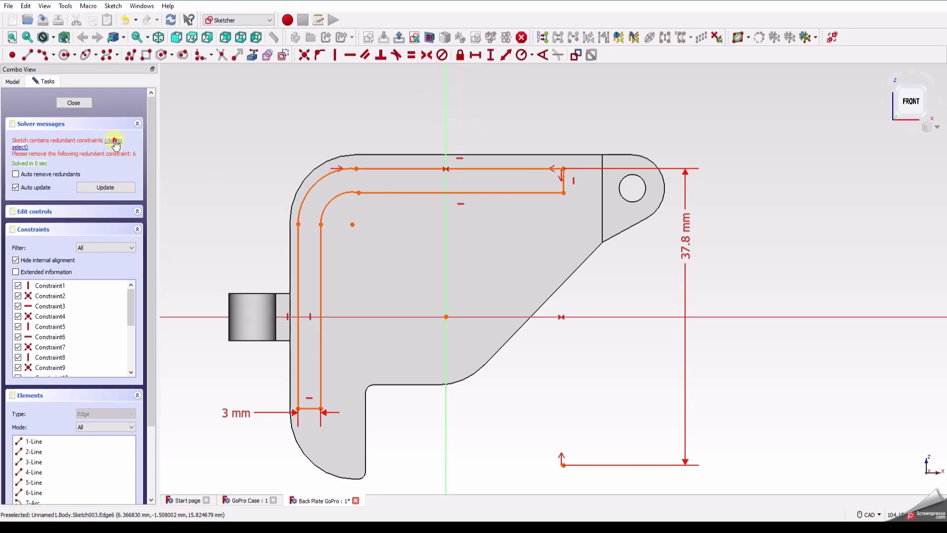
click(114, 141)
key(Delete)
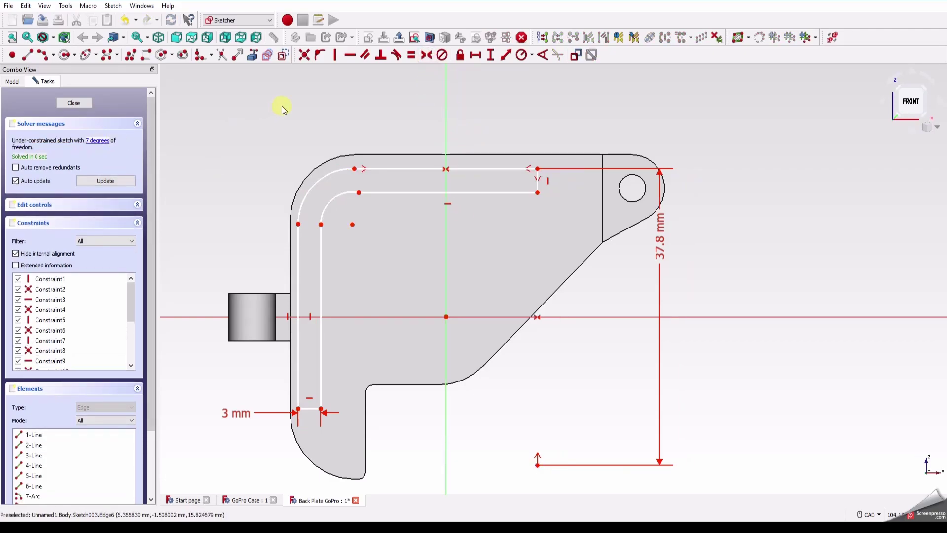
click(388, 169)
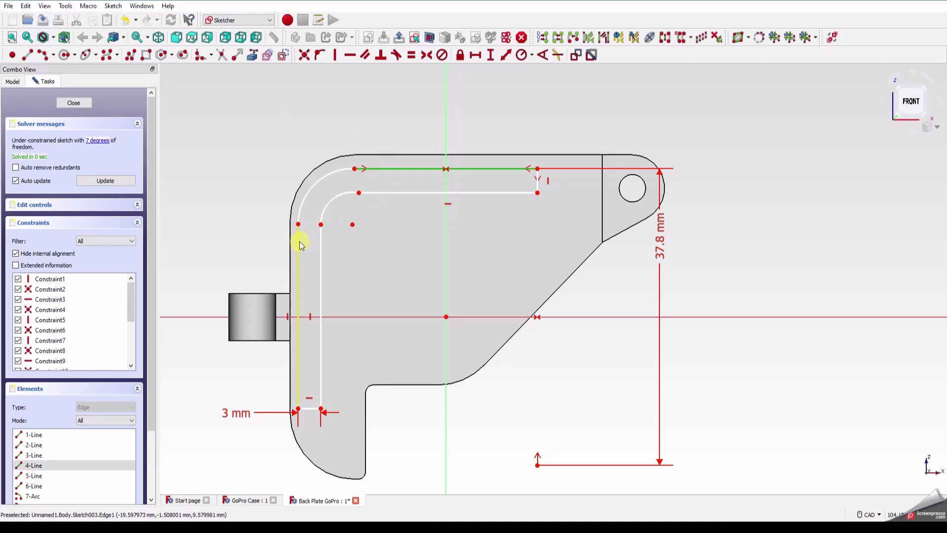
click(260, 212)
Make the outer left line's ends symmetric about the horizontal axis, deleting the redundant constraint
click(298, 224)
click(298, 408)
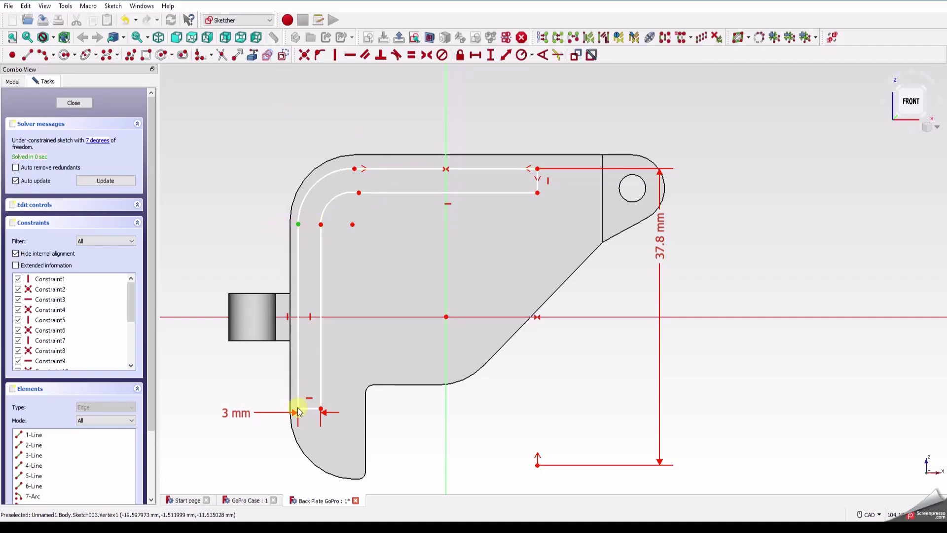
click(213, 317)
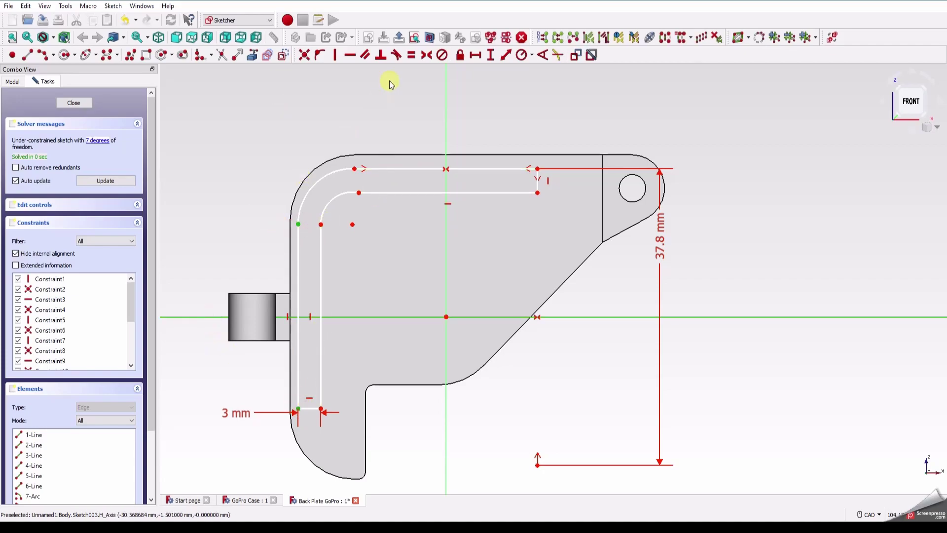
click(427, 55)
click(114, 142)
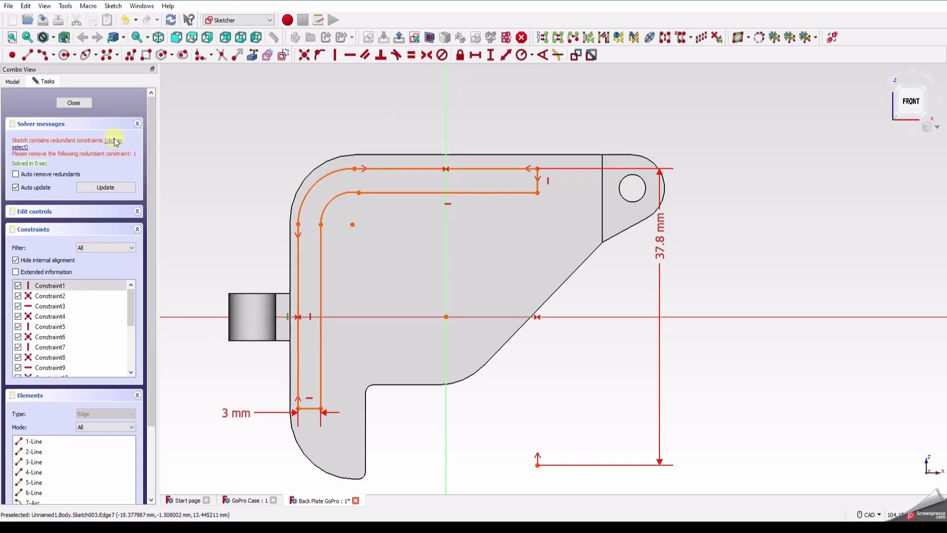
key(Delete)
drag(298, 249, 305, 251)
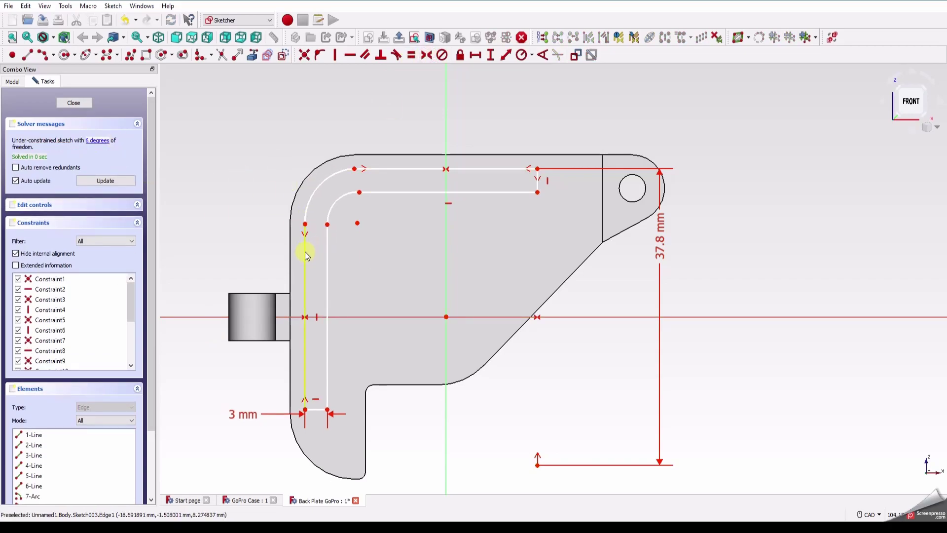
Set the left leg to 25 mm vertically and the top arm to 25 mm horizontally
click(304, 254)
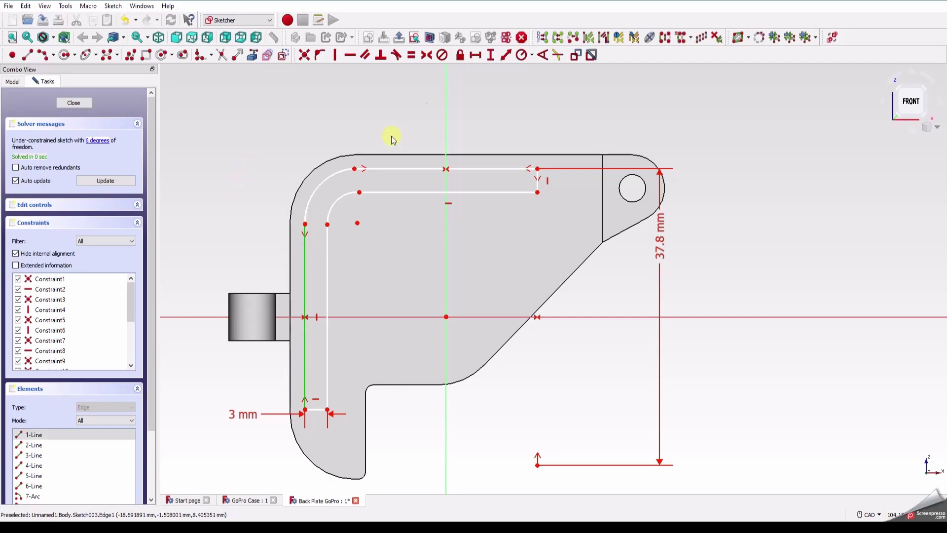
click(491, 55)
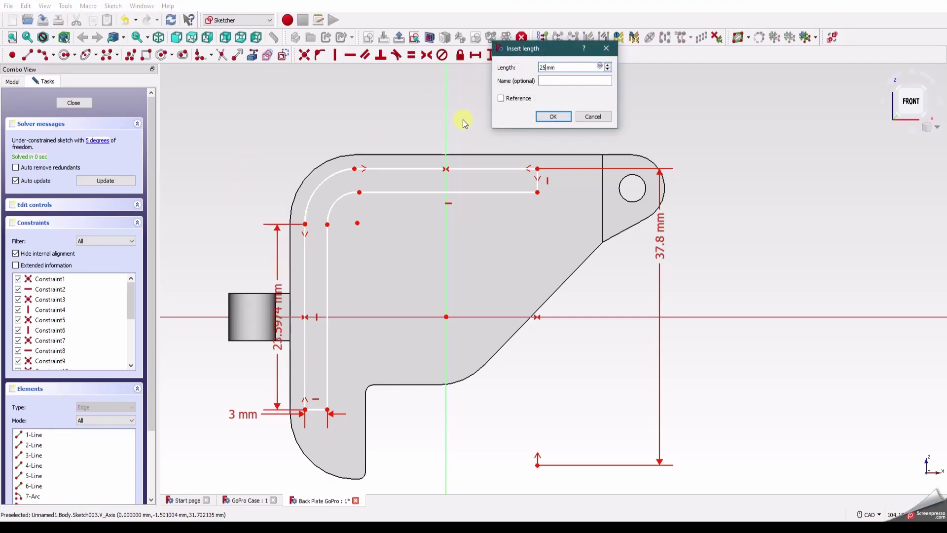
key(Return)
drag(277, 296, 199, 262)
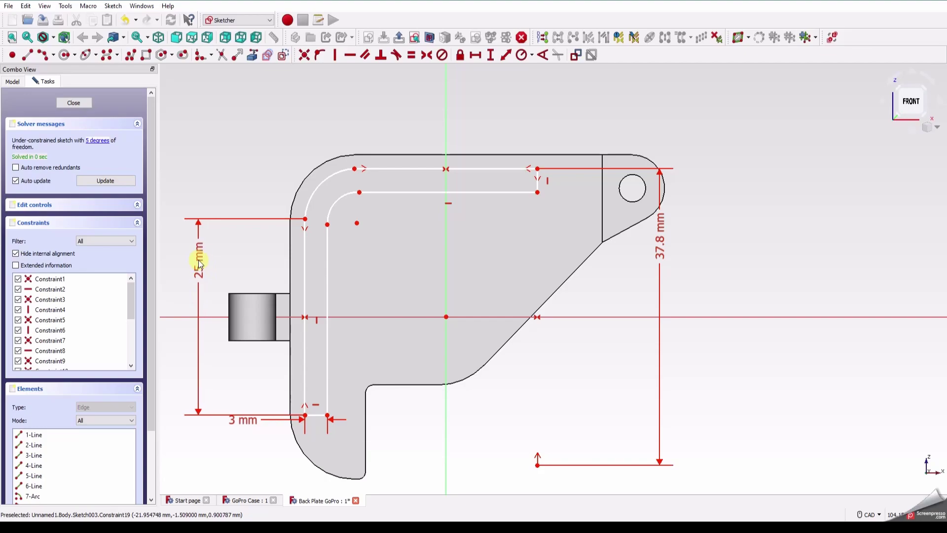
click(390, 169)
click(475, 55)
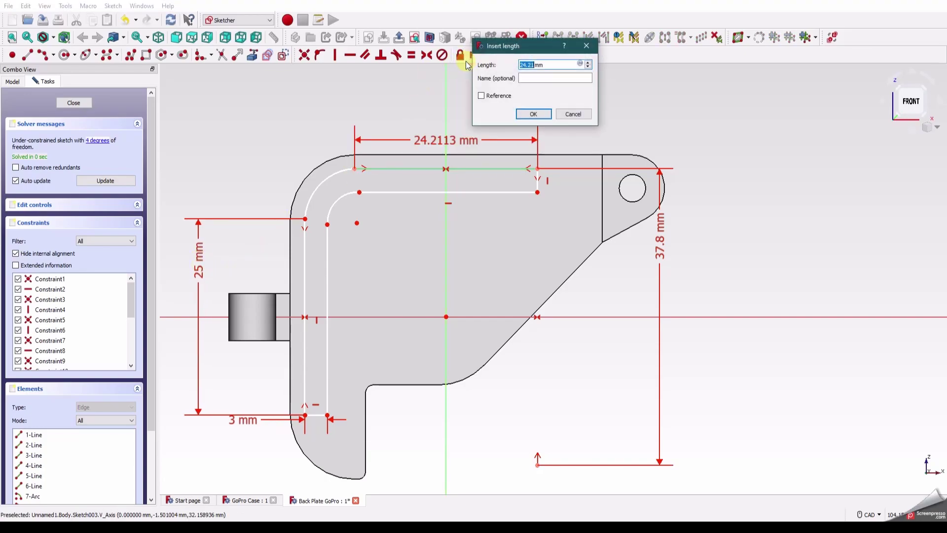
text(25)
key(Return)
drag(312, 190, 350, 192)
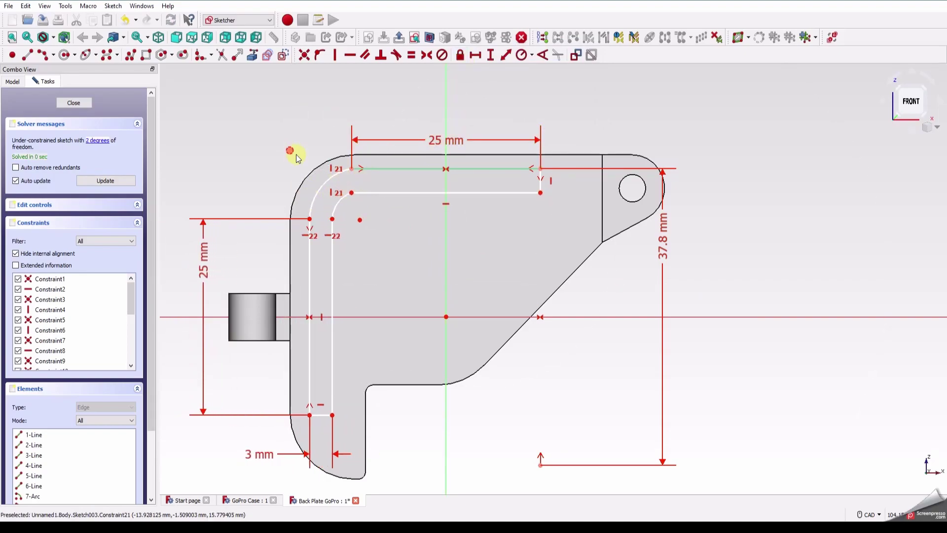
Make the outer corner arc tangent to the top line, then pair it with the left line
click(373, 170)
click(329, 183)
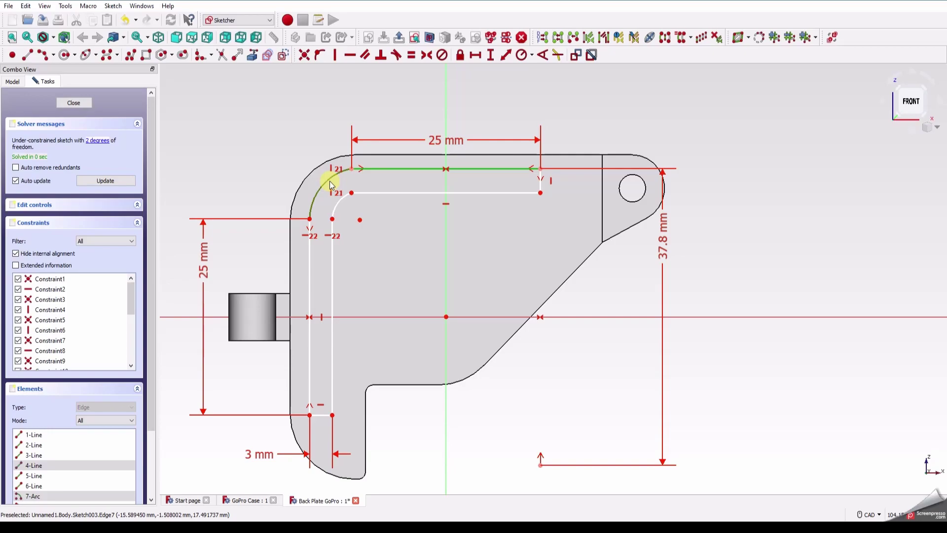
key(t)
click(571, 271)
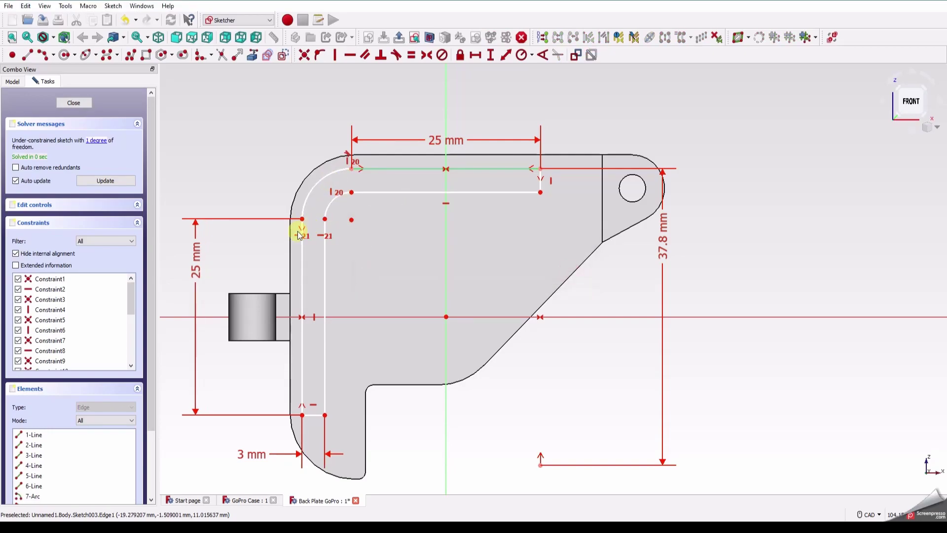
click(299, 235)
click(307, 197)
Make the left line tangent to its arc, then delete the inner corner's constraints
key(t)
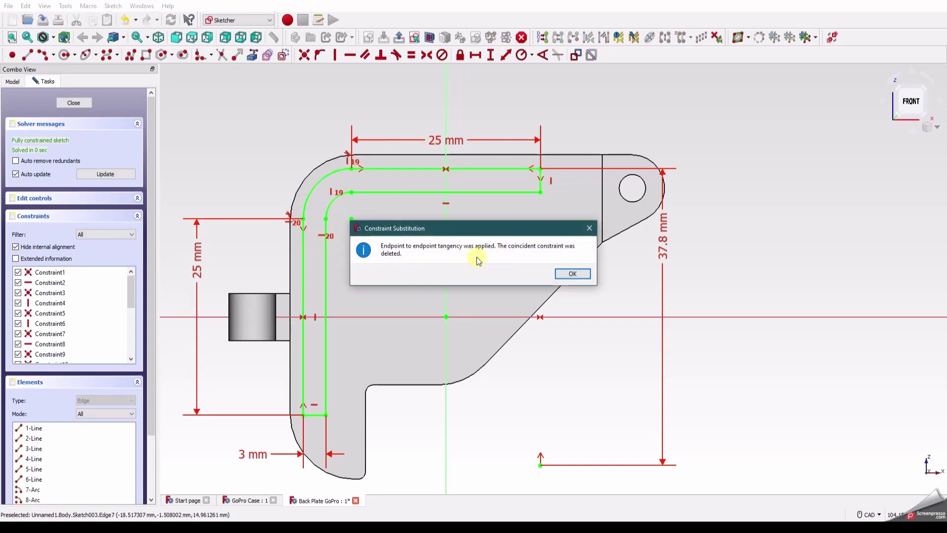
click(568, 273)
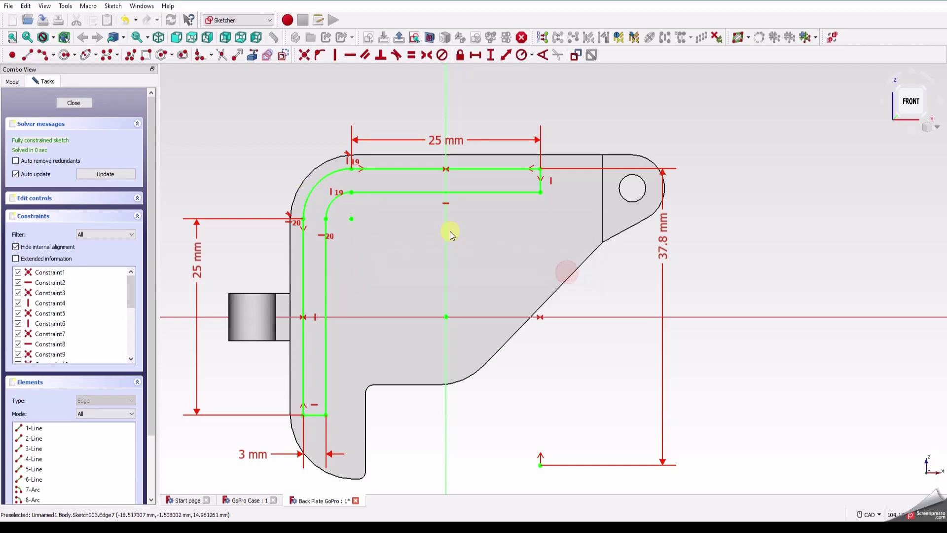
click(334, 194)
key(Delete)
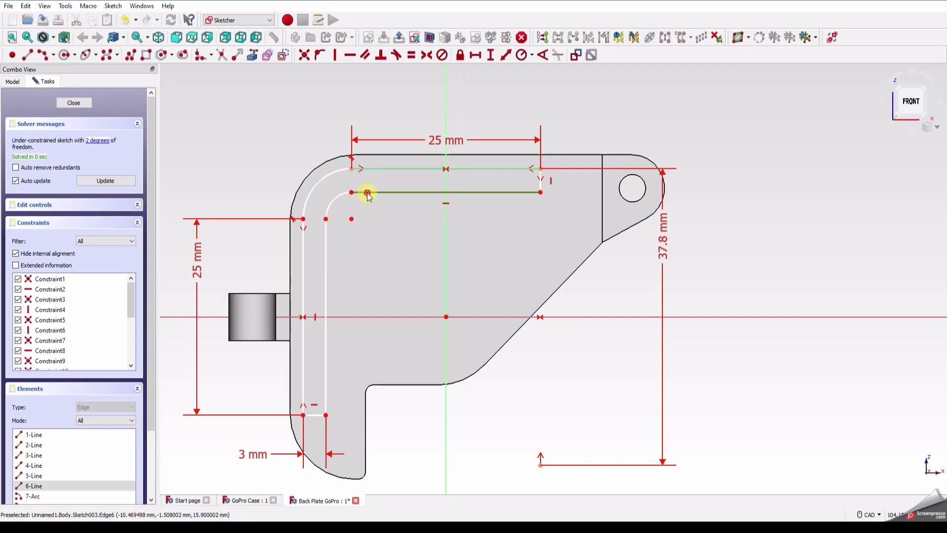
Make the inner corner arc tangent to both the inner top line and inner vertical line
click(338, 196)
click(363, 196)
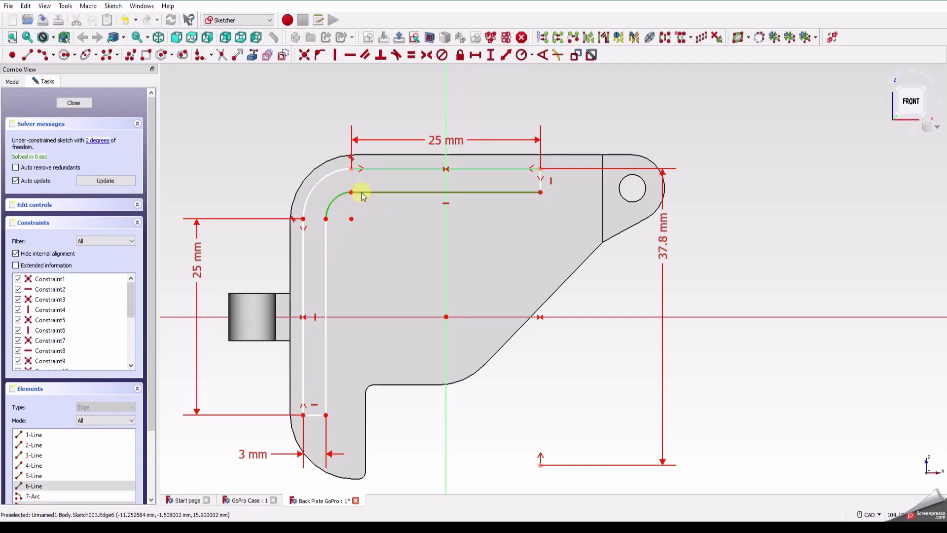
key(t)
click(577, 274)
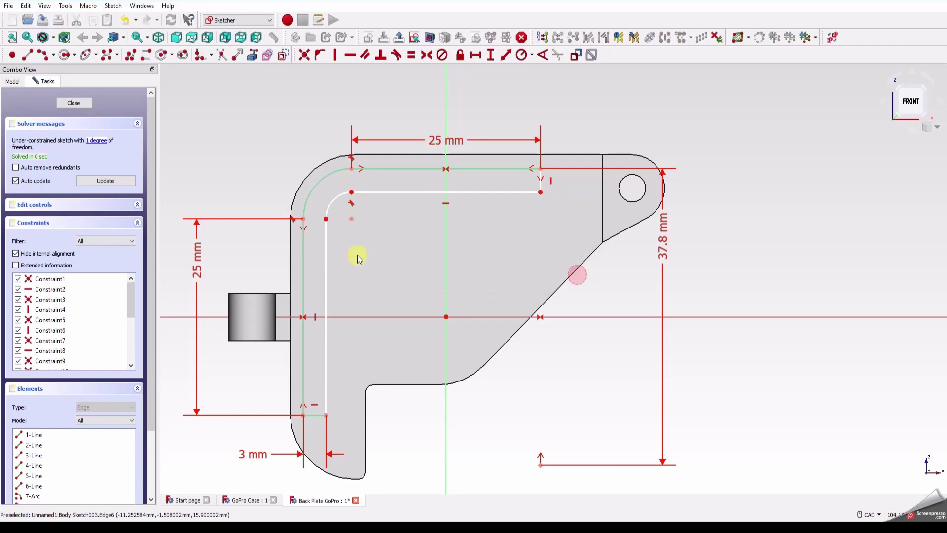
click(328, 240)
click(332, 205)
key(t)
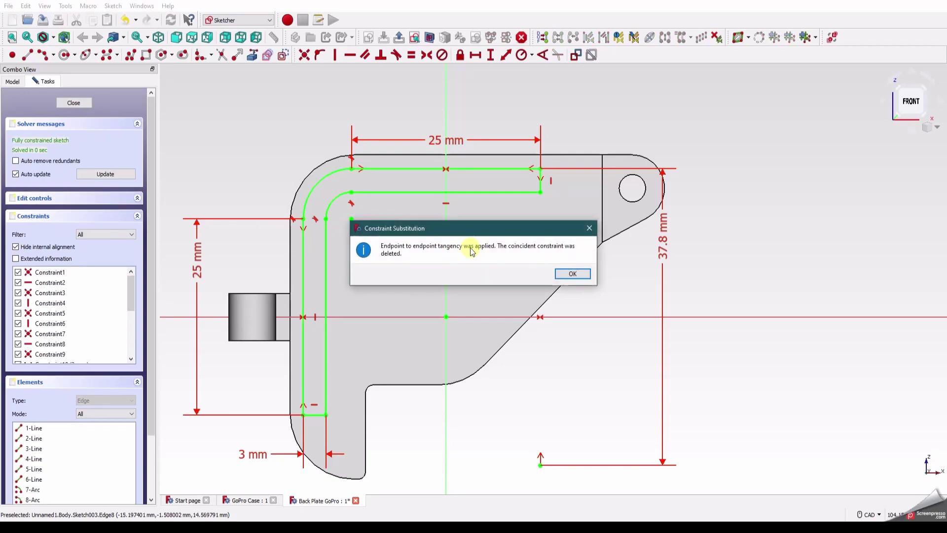
click(573, 274)
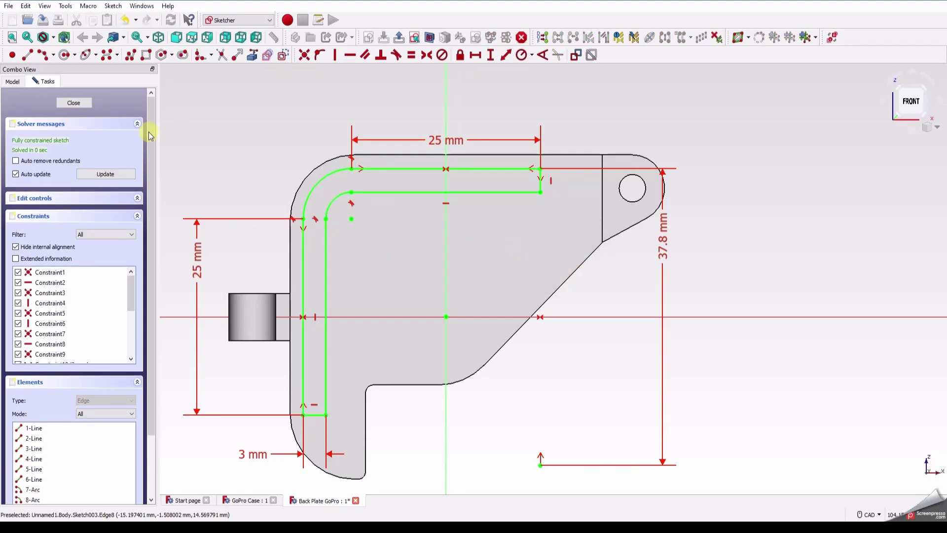
Close the sketch and pad the L-shaped rail 1 mm as Pad003
click(75, 102)
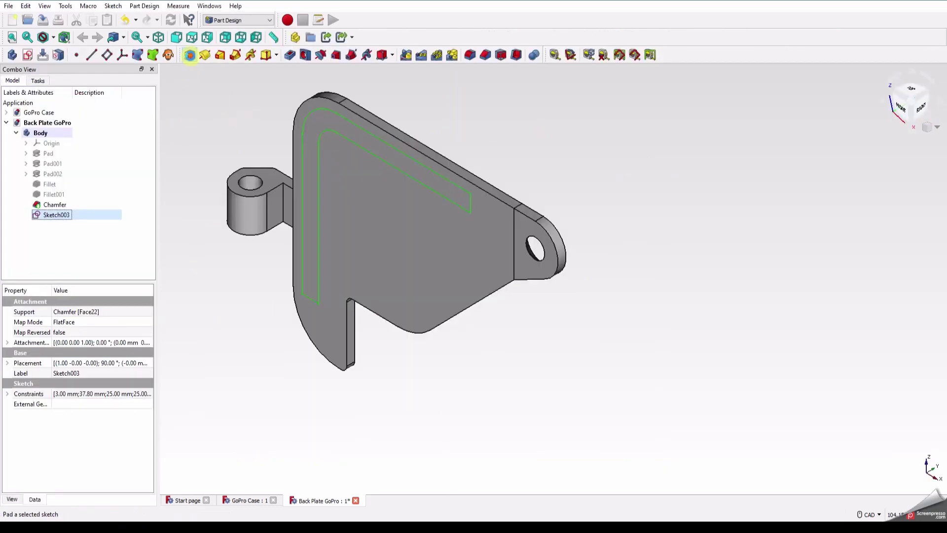
click(189, 55)
text(1mm)
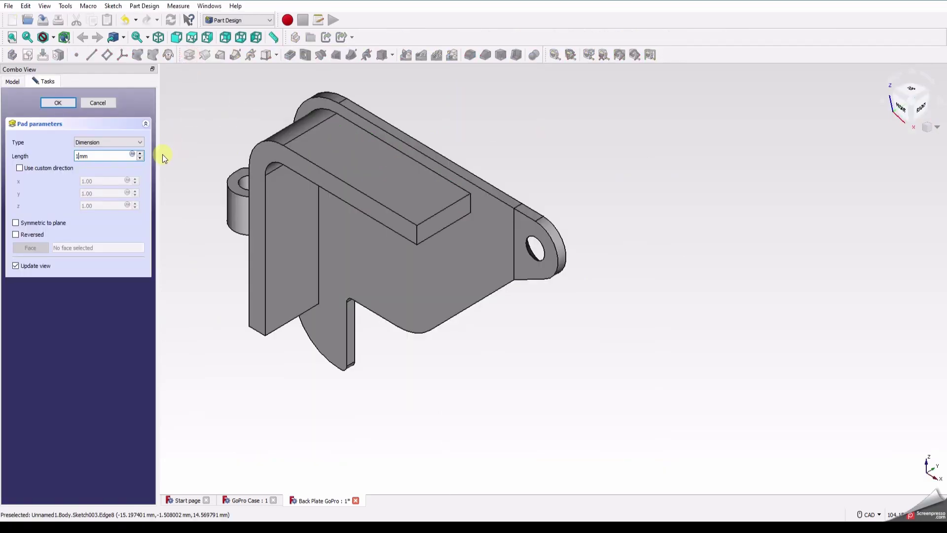
key(Return)
click(186, 155)
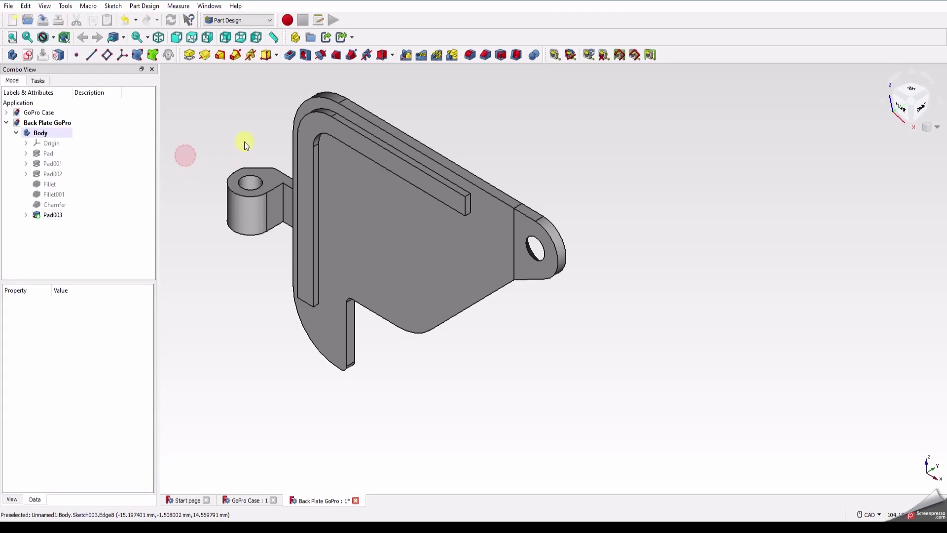
Start a fillet on a rail edge and add the rail's end edges to it
click(470, 195)
click(471, 56)
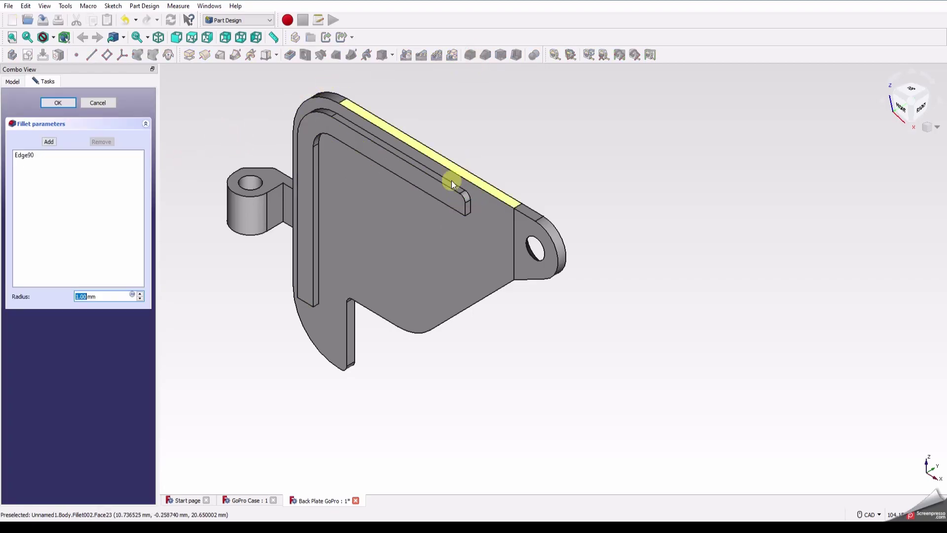
click(50, 141)
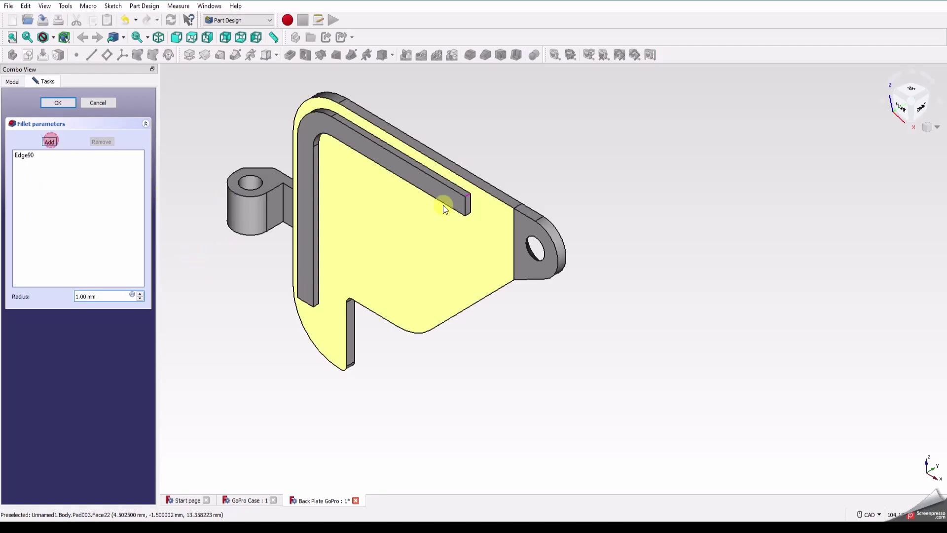
click(470, 212)
middle_drag(410, 256, 470, 144)
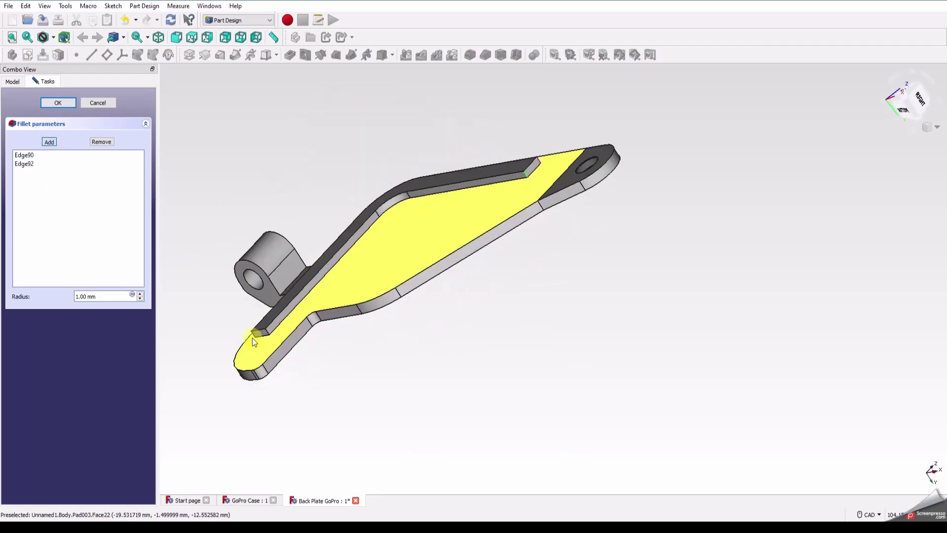
click(269, 333)
middle_drag(258, 348, 404, 335)
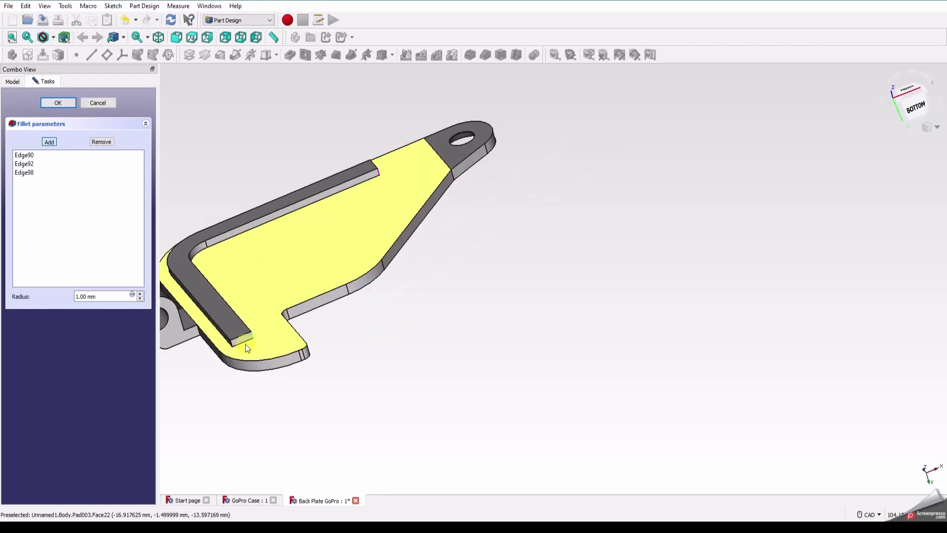
click(236, 341)
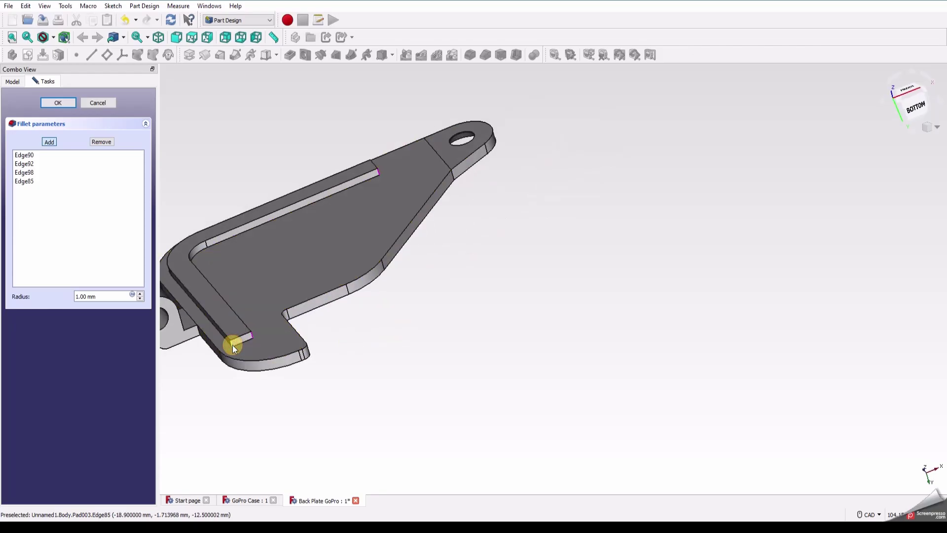
click(51, 142)
Remove the wrongly added Face37, add the hinge-side end edge, and apply the 1 mm fillet
middle_drag(253, 248, 334, 317)
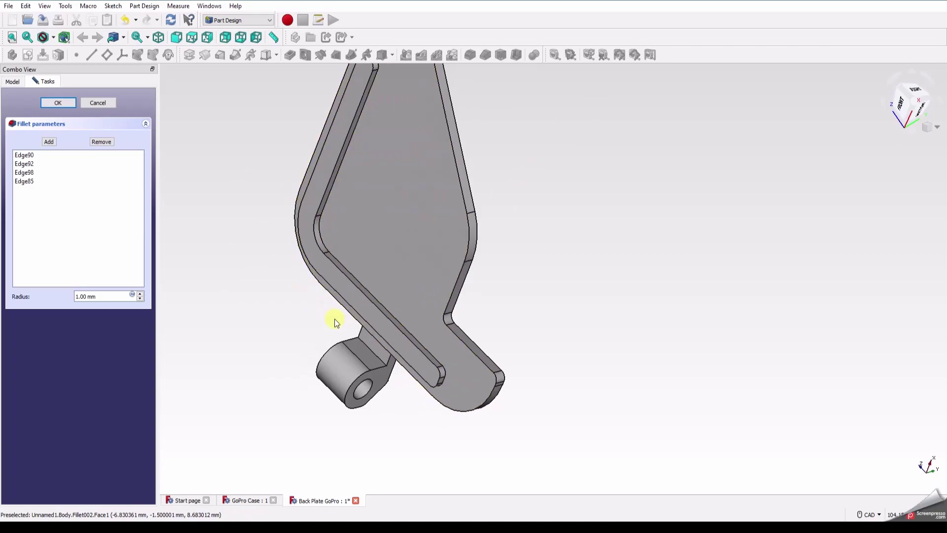
click(50, 142)
click(374, 362)
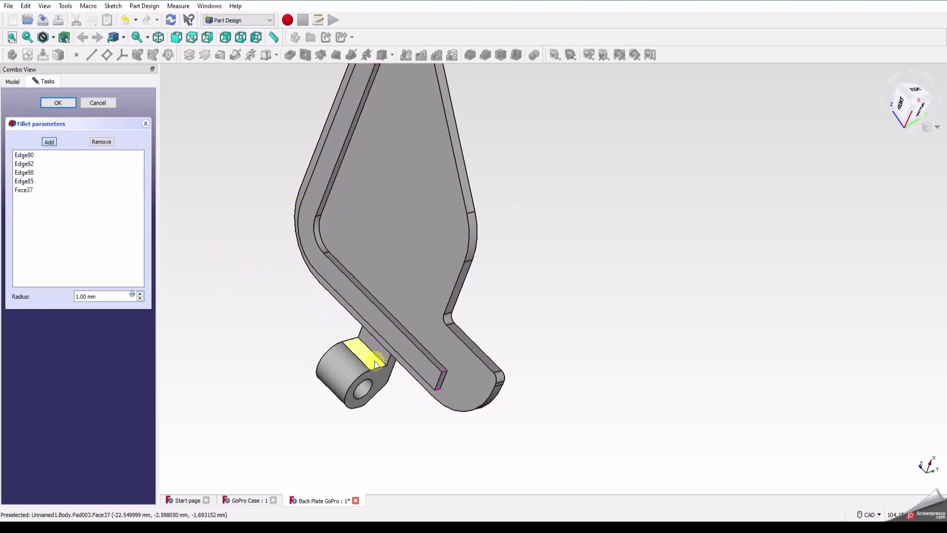
click(101, 142)
click(51, 191)
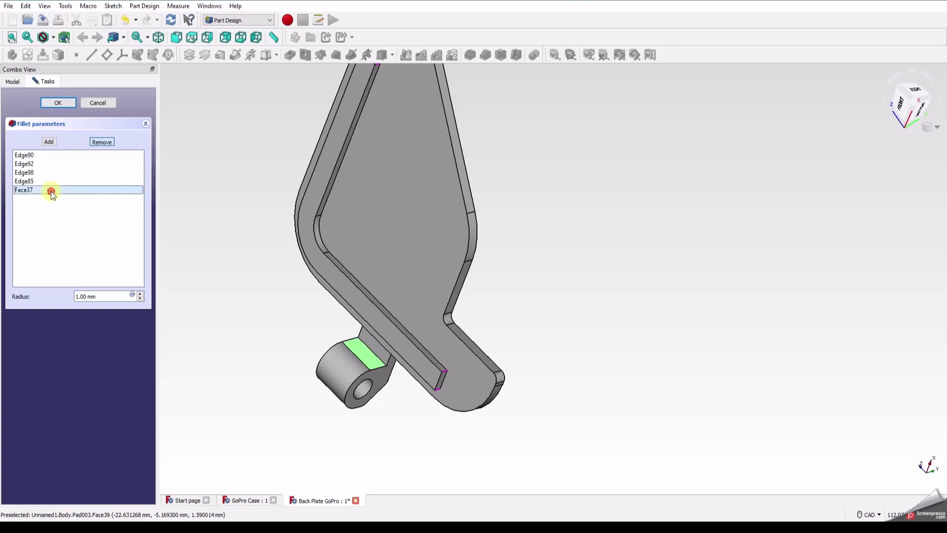
click(343, 348)
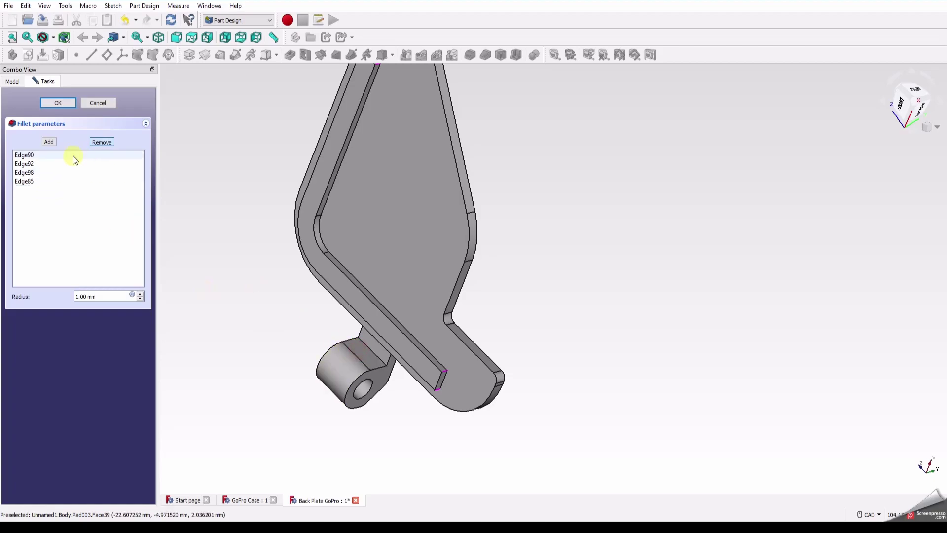
click(49, 142)
click(371, 354)
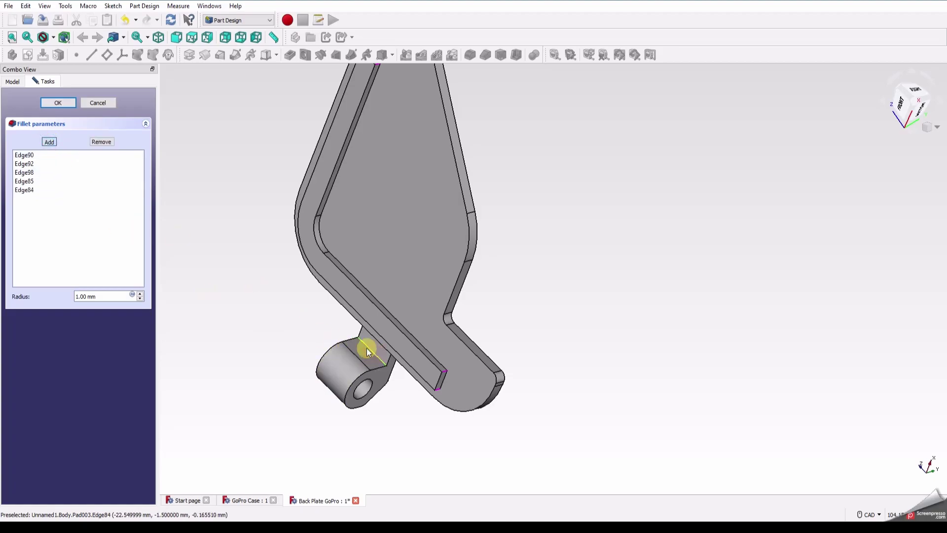
click(62, 103)
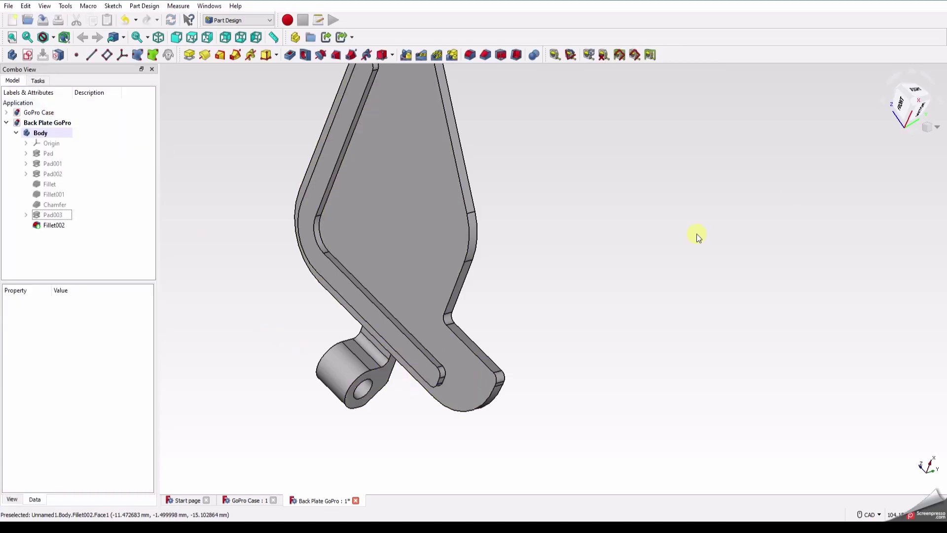
Switch to isometric view, save Back Plate GoPro, and bring up the GoPro Case document
click(934, 128)
click(925, 158)
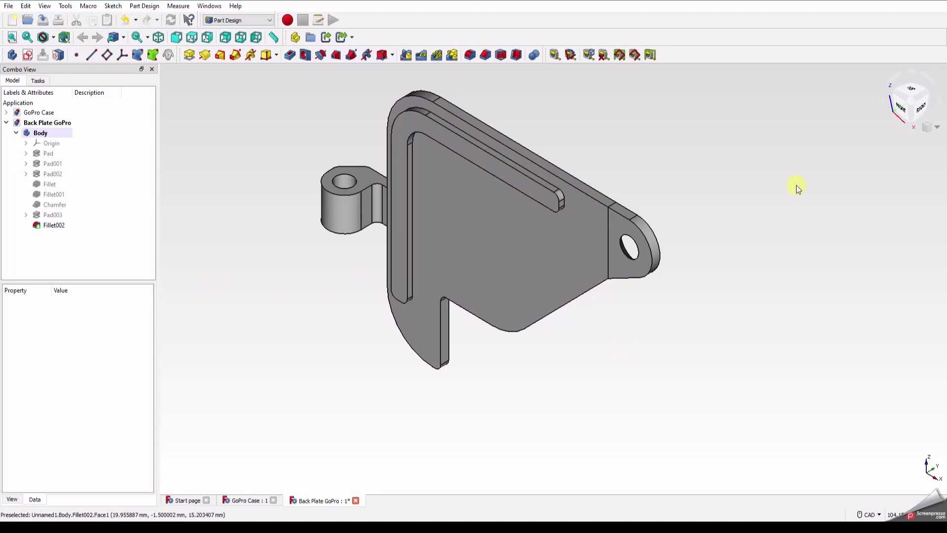
click(43, 19)
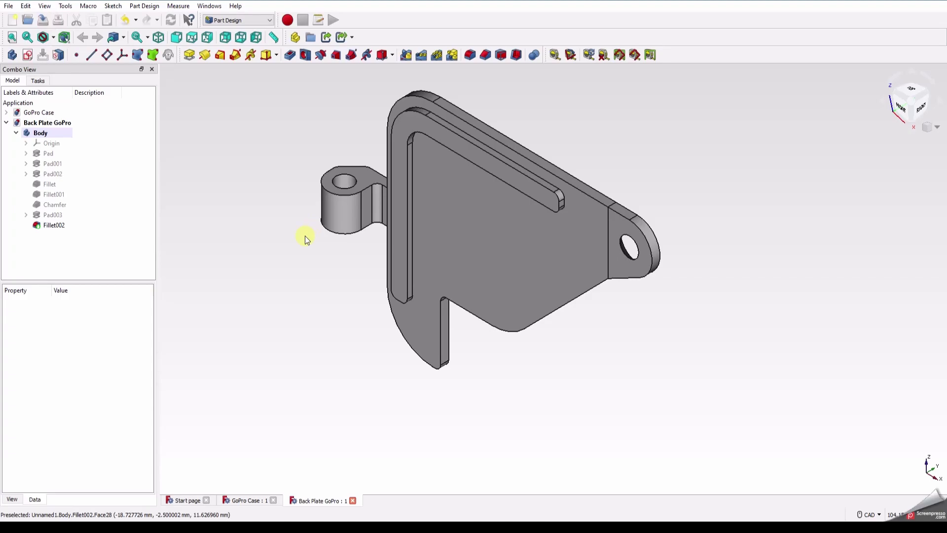
click(245, 500)
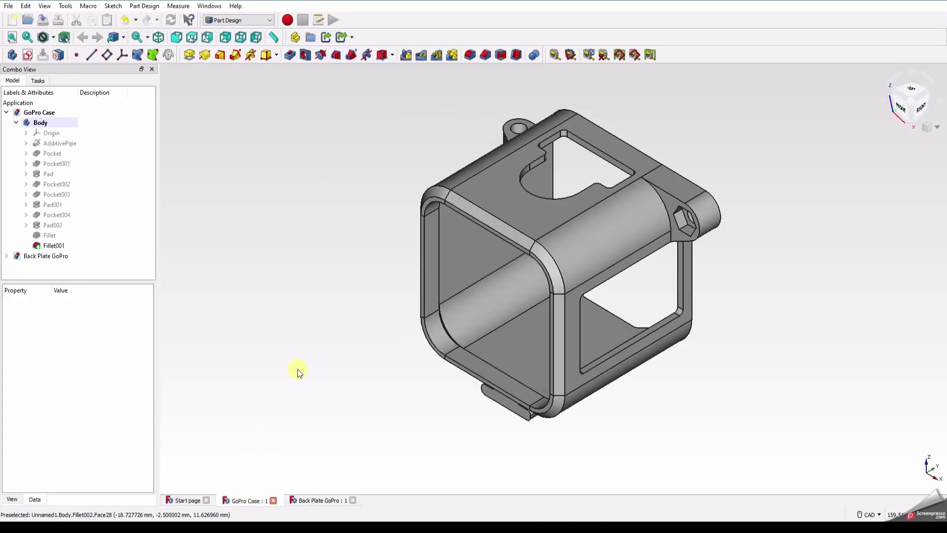